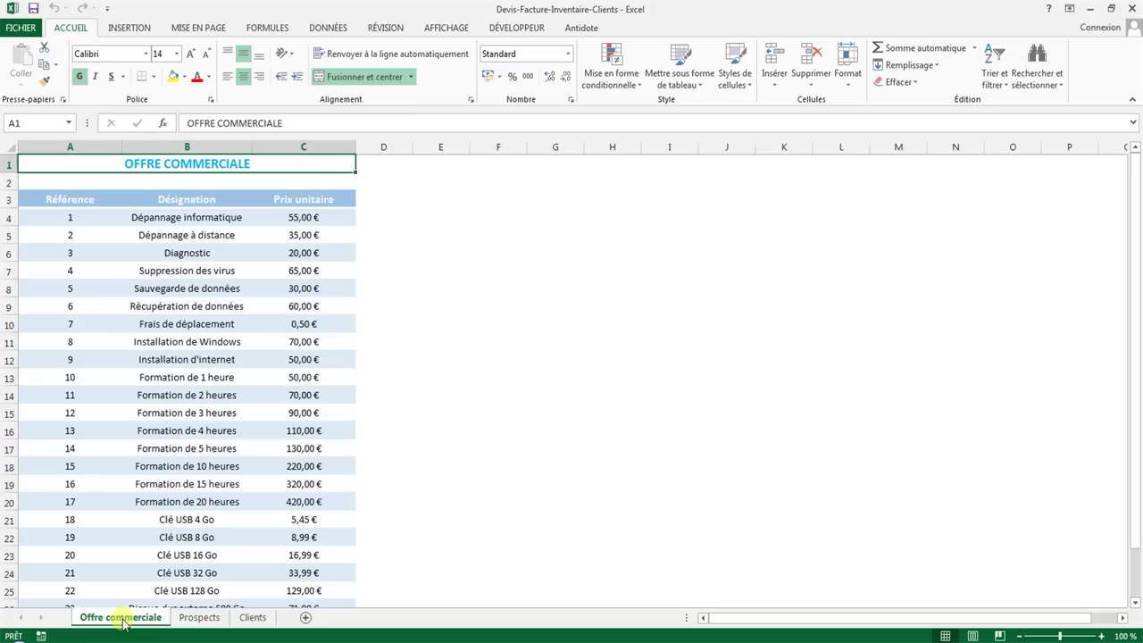
- Look through the Prospects, Clients and Offre commerciale sheets
left_click(198, 617)
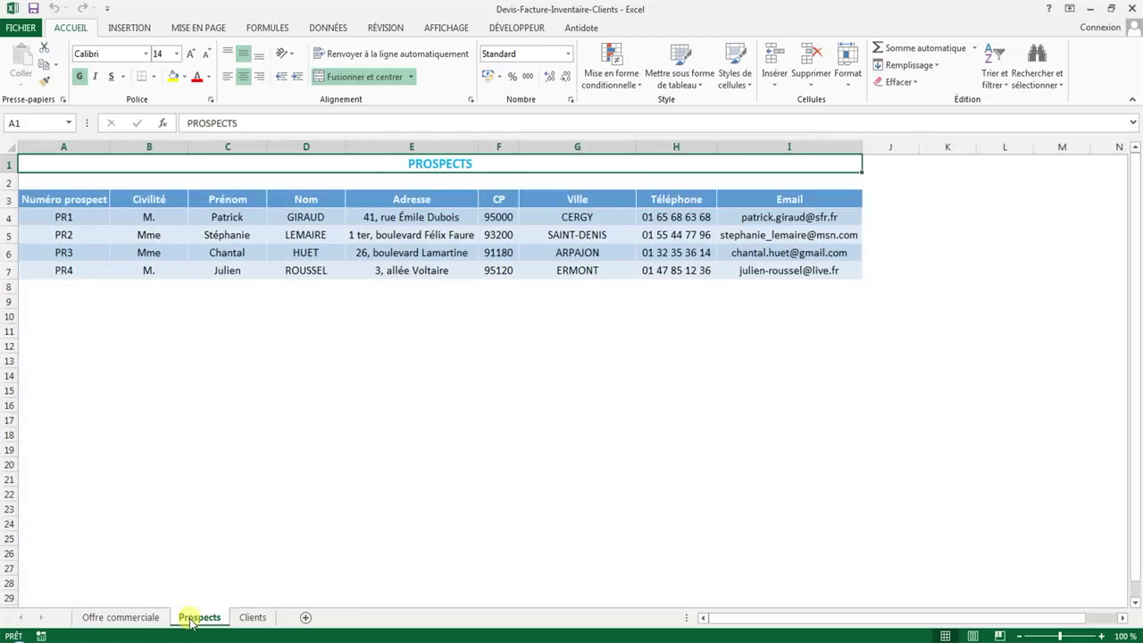
left_click(244, 618)
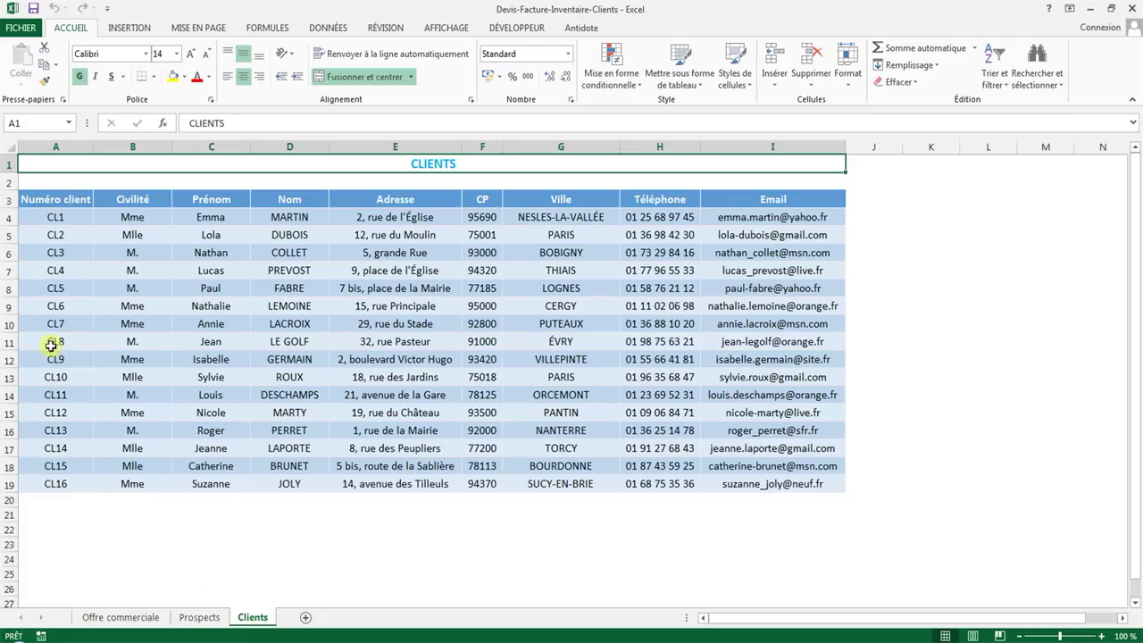
left_click(201, 618)
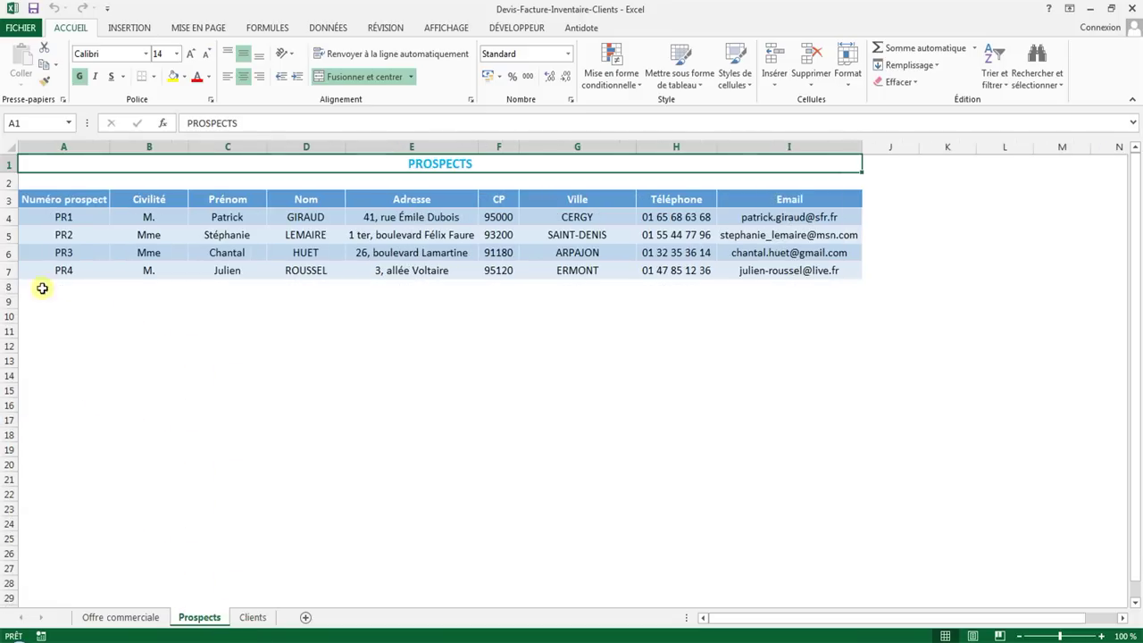
left_click(125, 619)
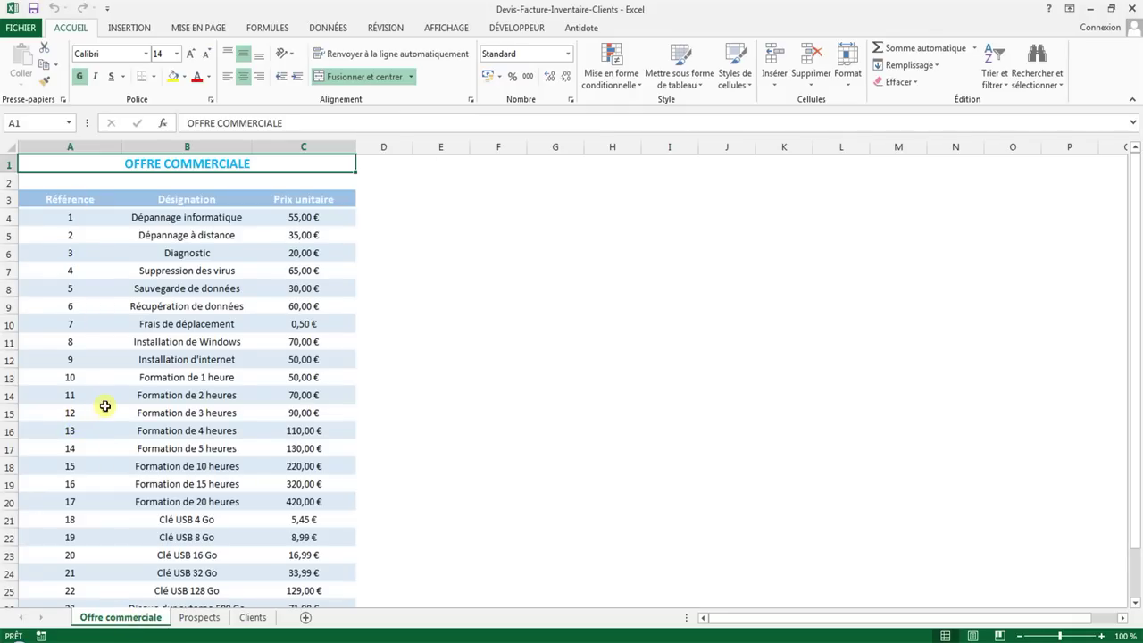
- Add a new sheet, move it to the front and rename it Devis
left_click(302, 617)
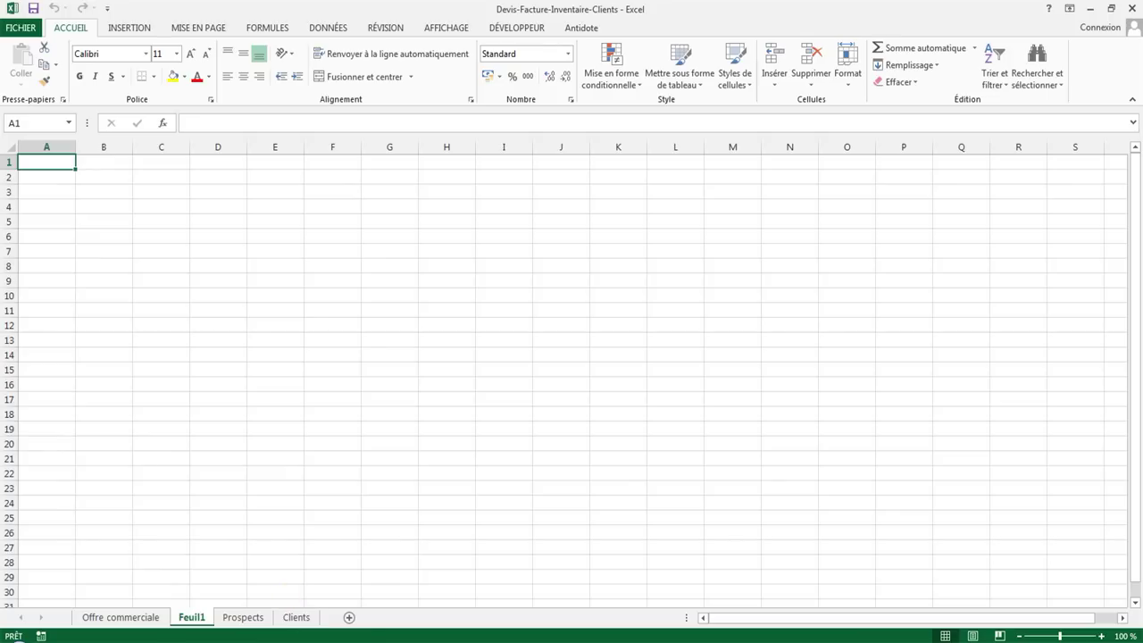
left_click_drag(150, 622, 84, 617)
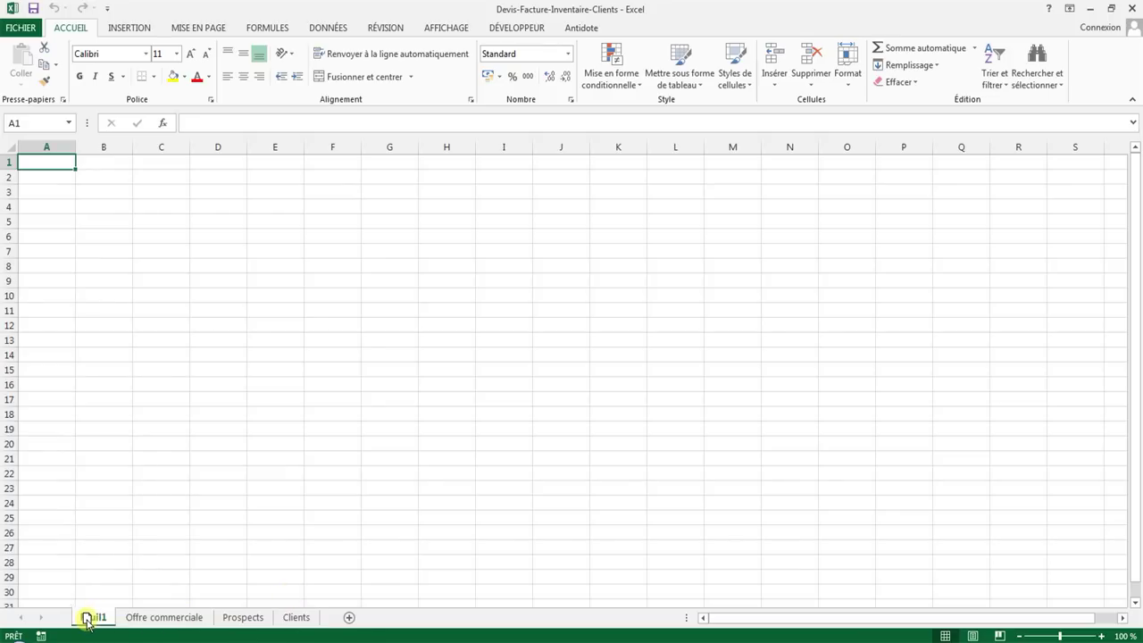
right_click(85, 617)
left_click(138, 501)
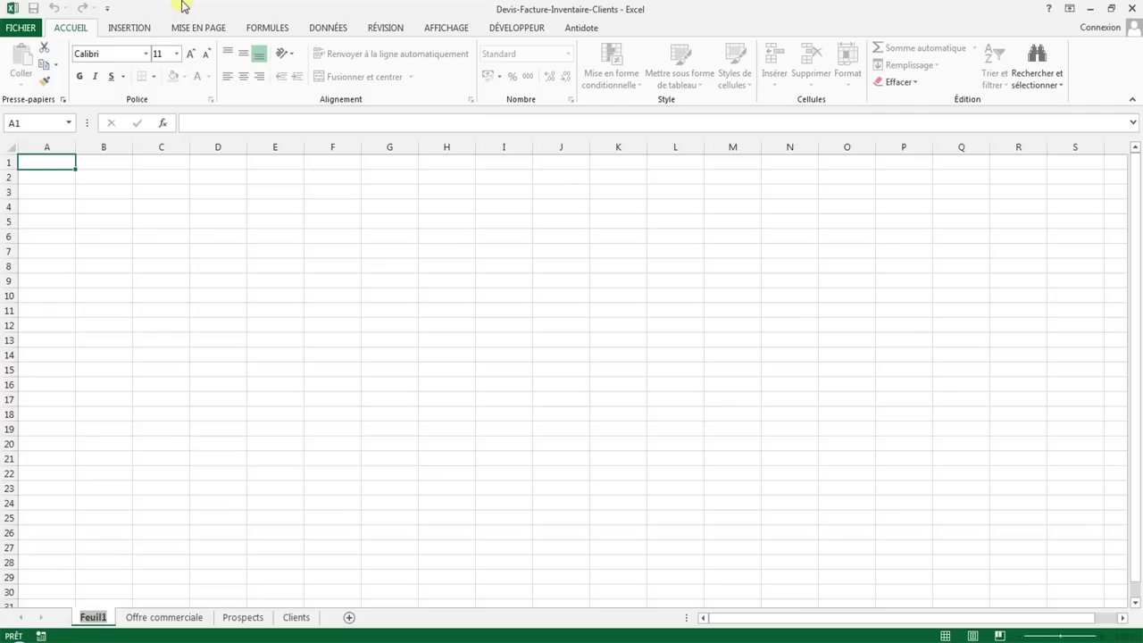
type("Devis")
key("Return")
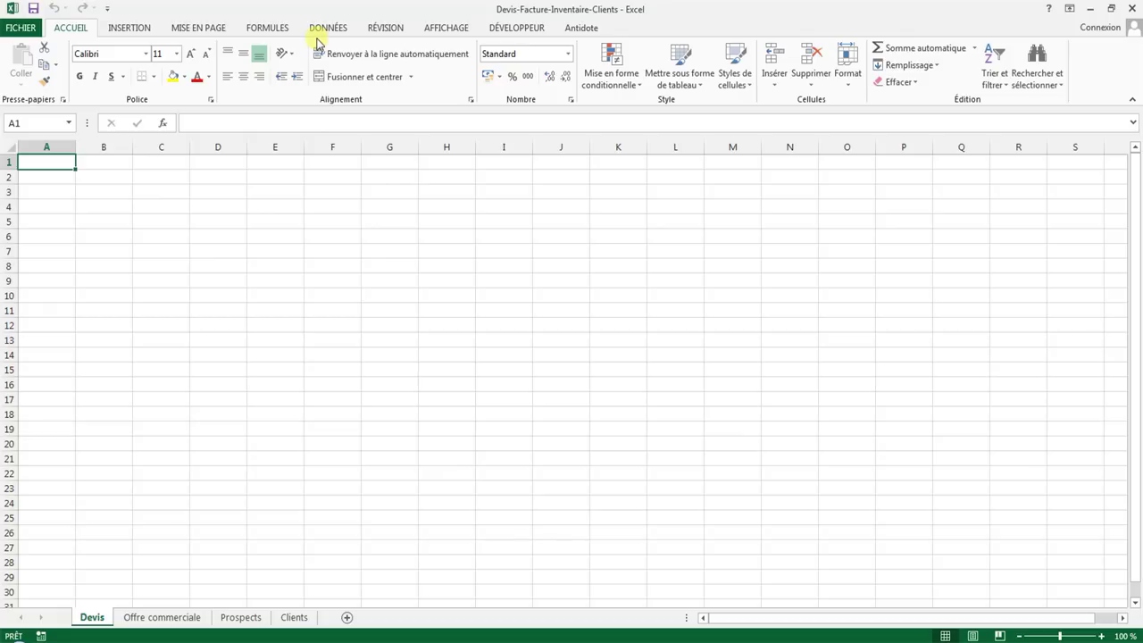
- Check that the calculation mode is Automatique, leaving it unchanged
left_click(275, 31)
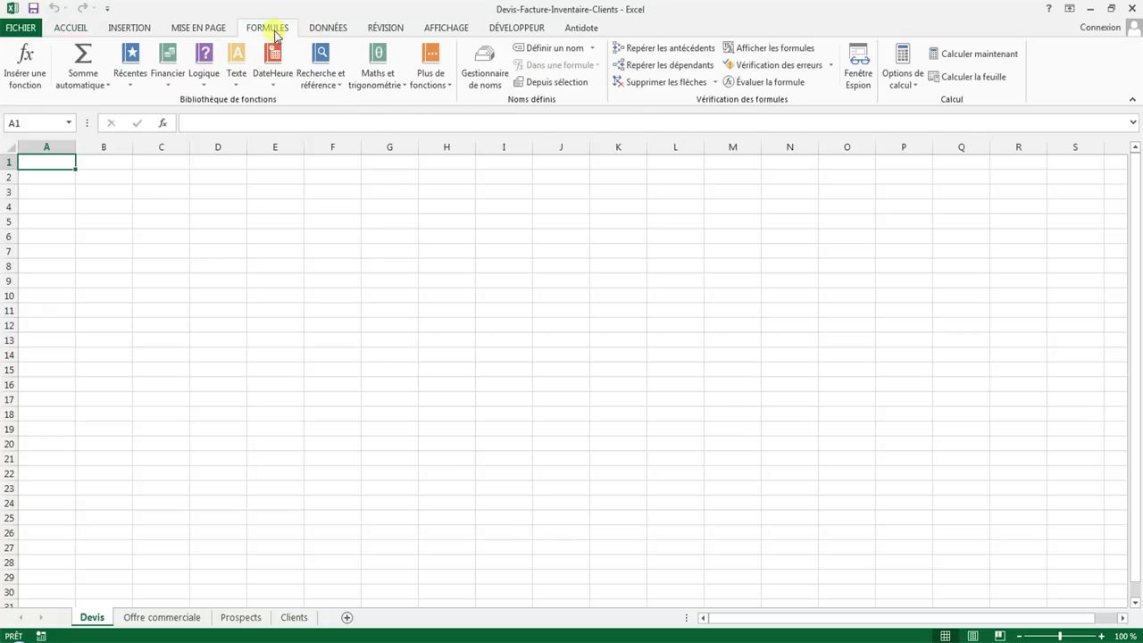
left_click(921, 64)
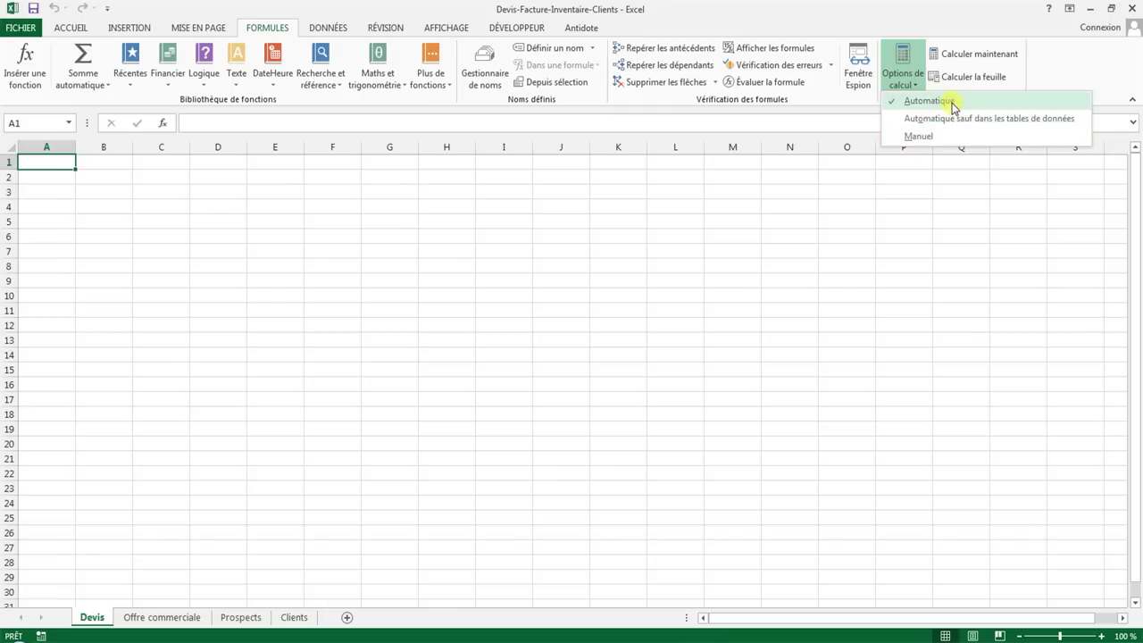
left_click(138, 264)
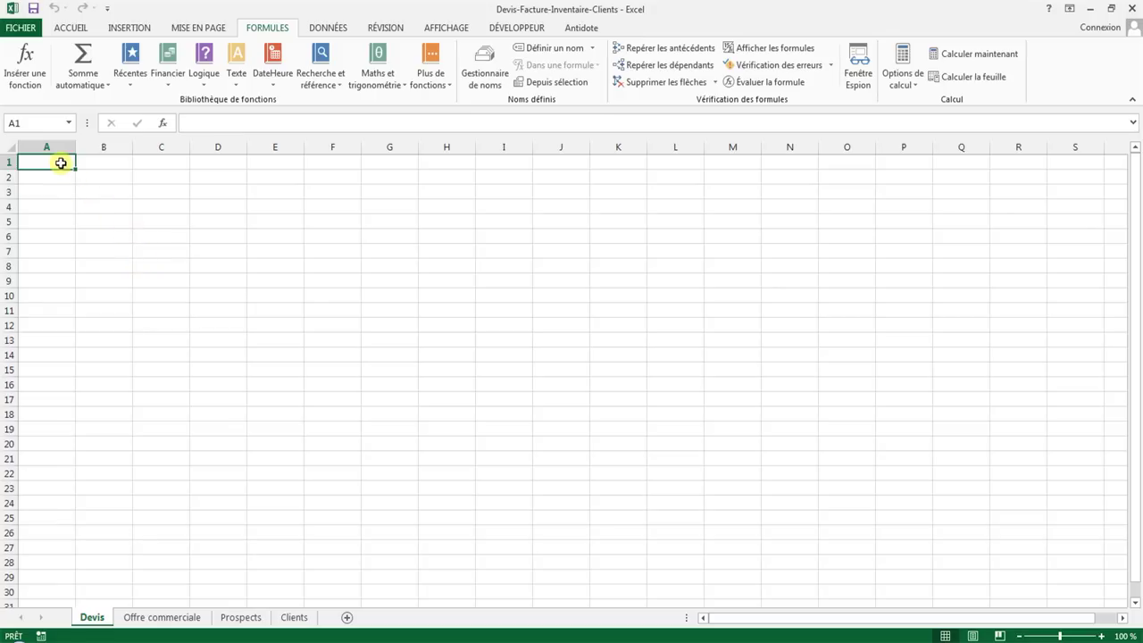
left_click(130, 29)
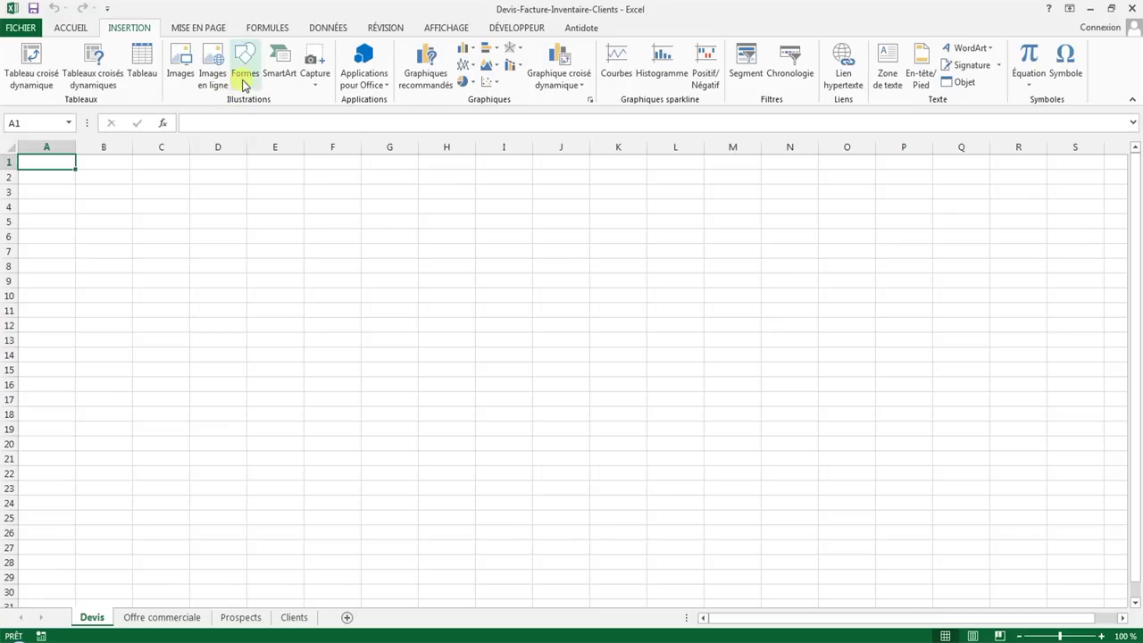
- Insert the green eco-house clipart from an Office.com search for écologique, shrunk to 3.57 cm
left_click(212, 79)
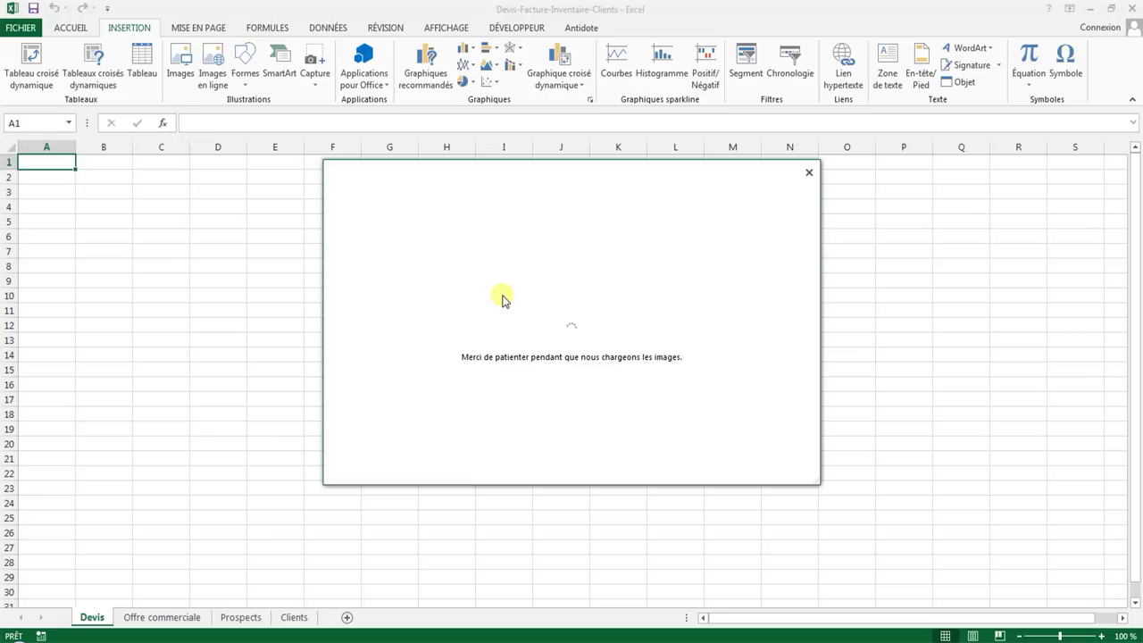
left_click(625, 245)
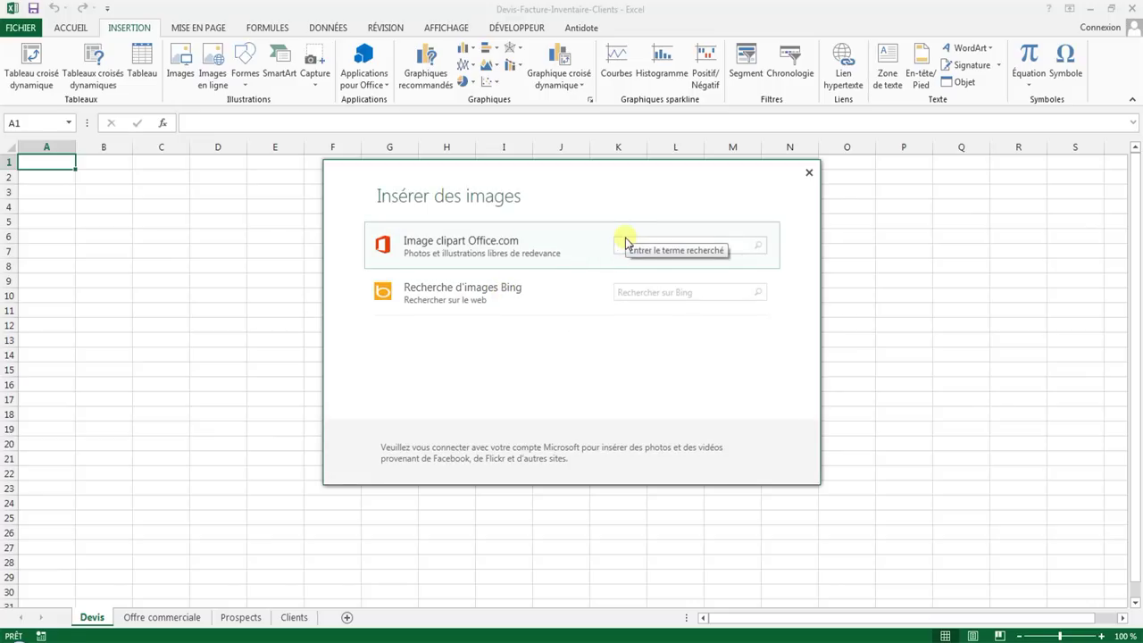
type("éco")
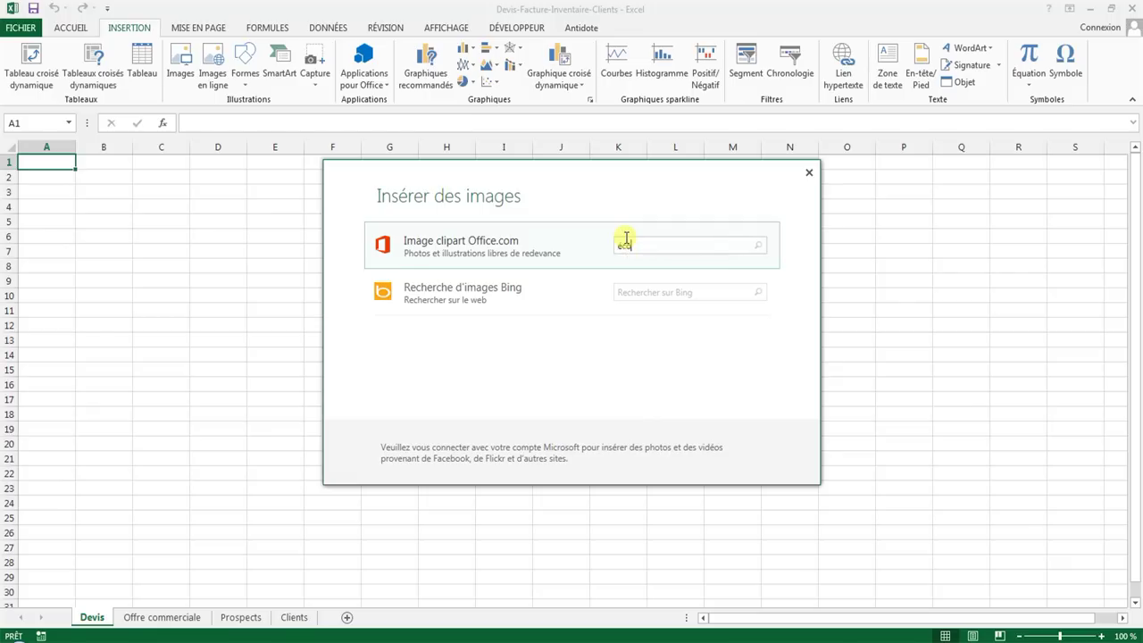
type("legique")
key("Return")
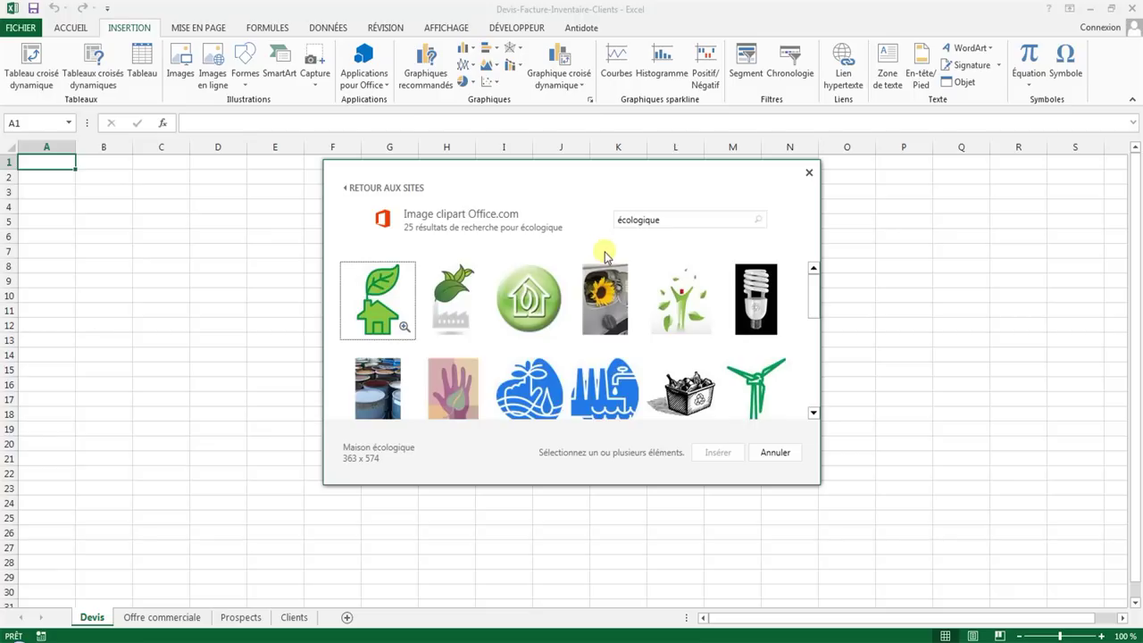
left_click(542, 305)
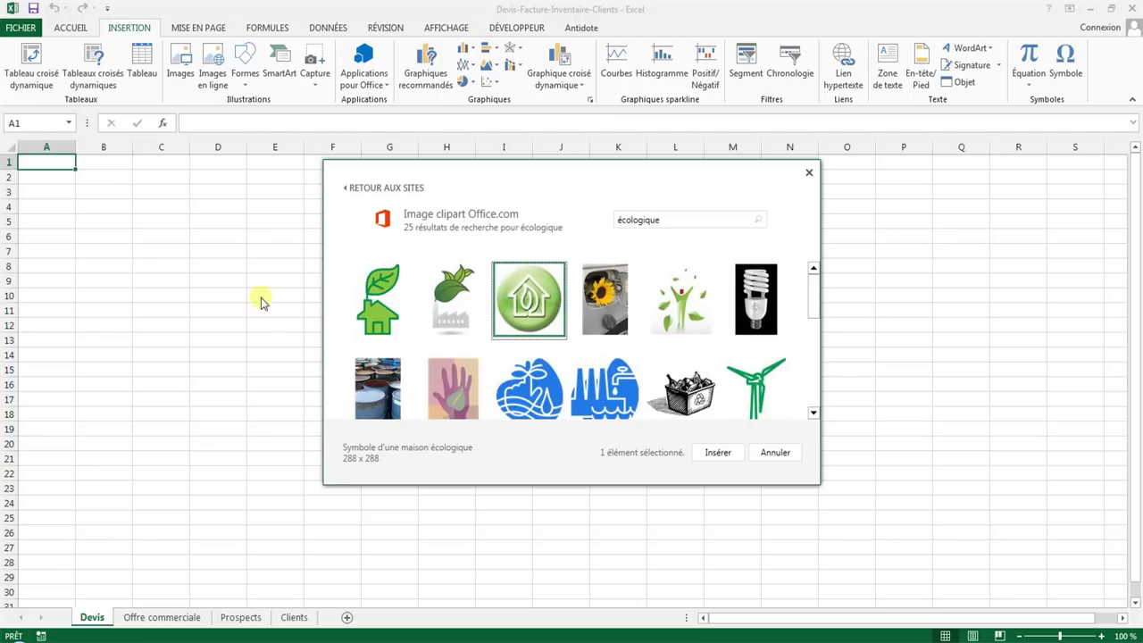
left_click(378, 300, "shift")
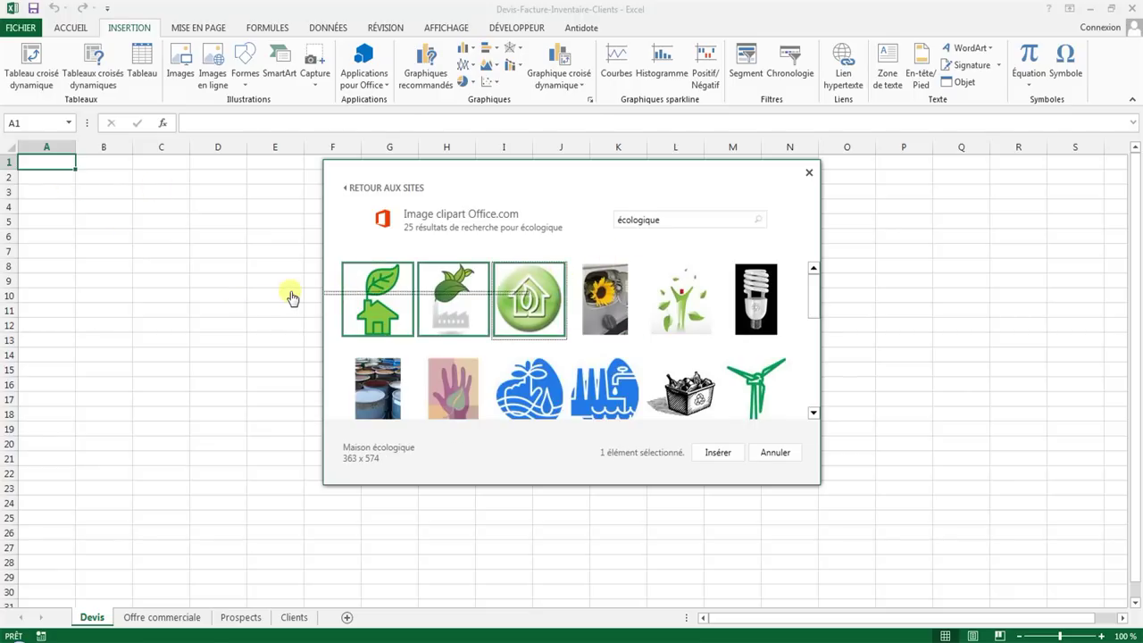
double_click(542, 300)
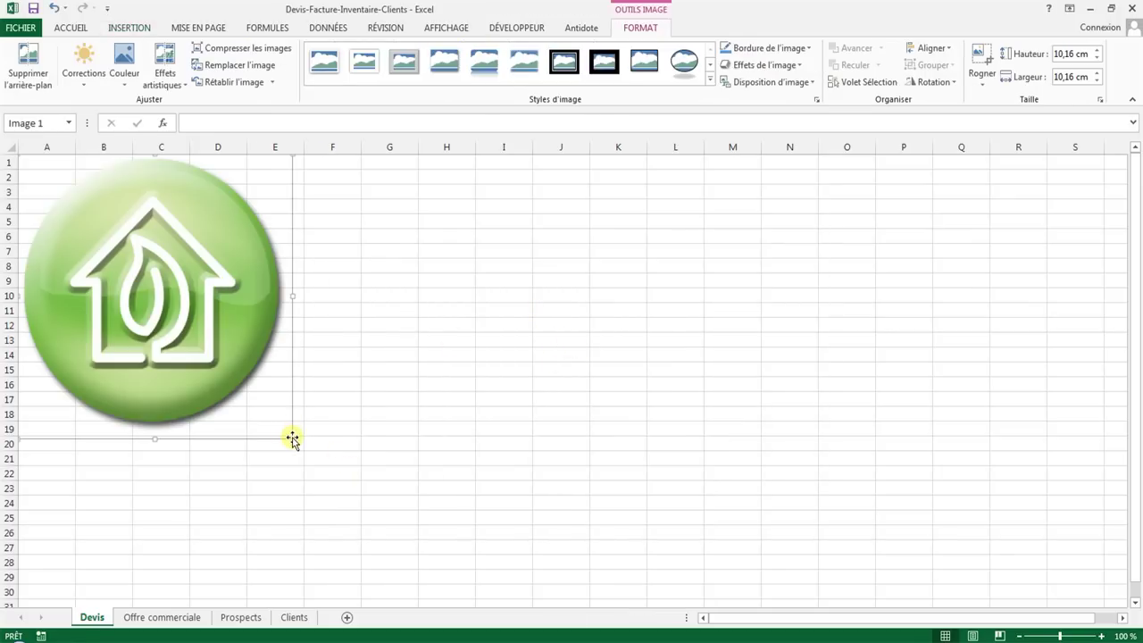
mouse_move(293, 438)
left_mouse_down()
mouse_move(129, 246)
mouse_move(112, 243)
left_mouse_up()
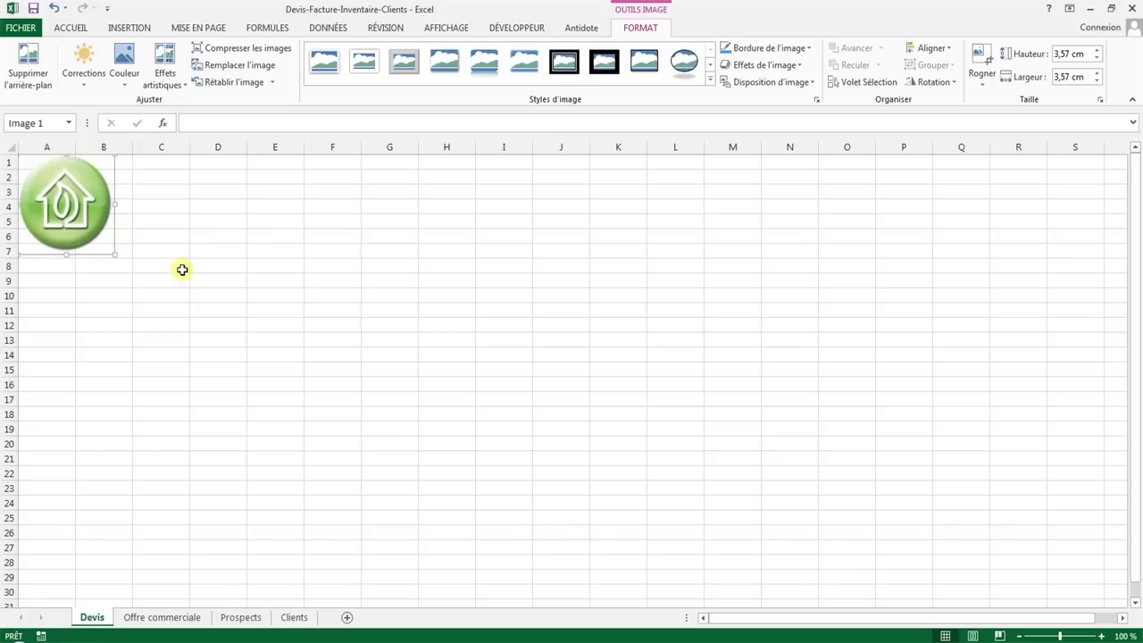
left_click(198, 280)
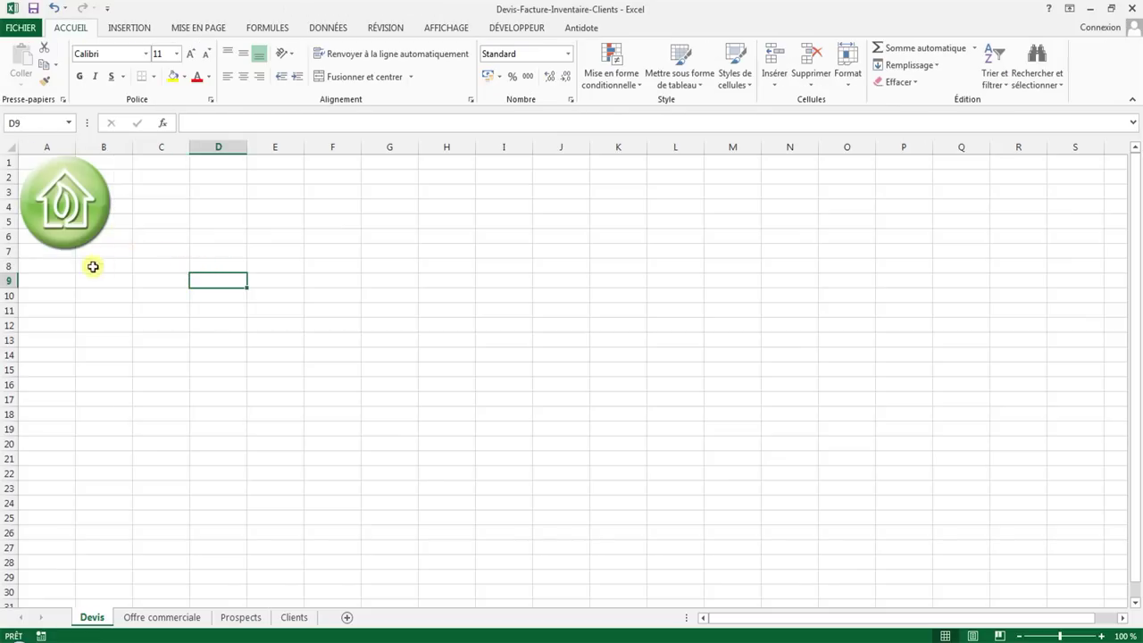
- Type Société fictive into cell A8 below the logo
left_click(57, 268)
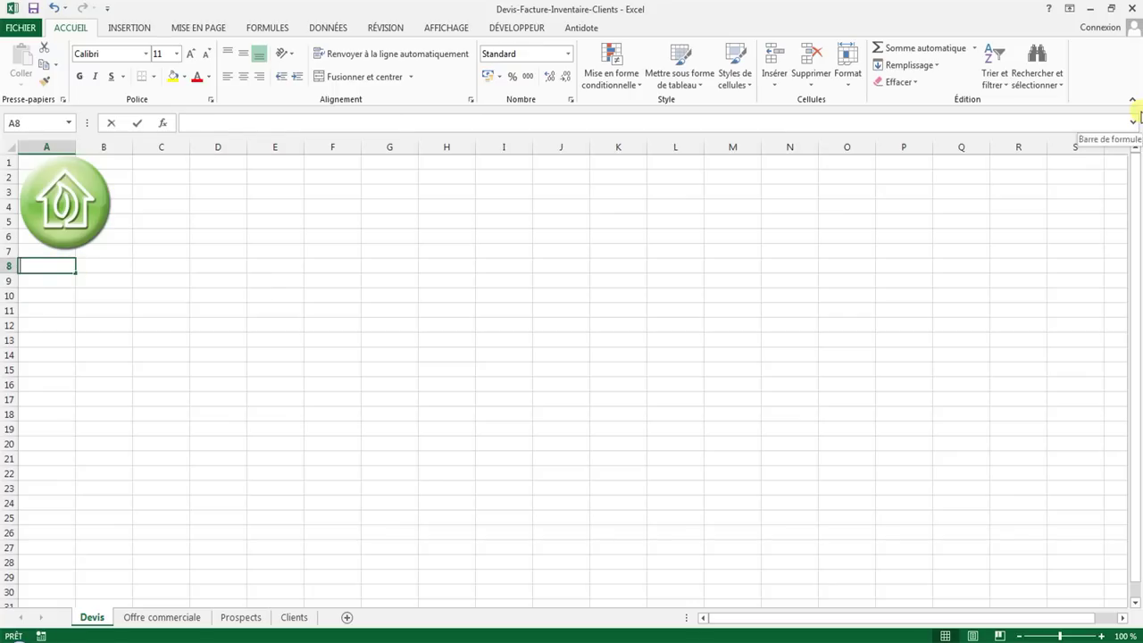
type("Société ")
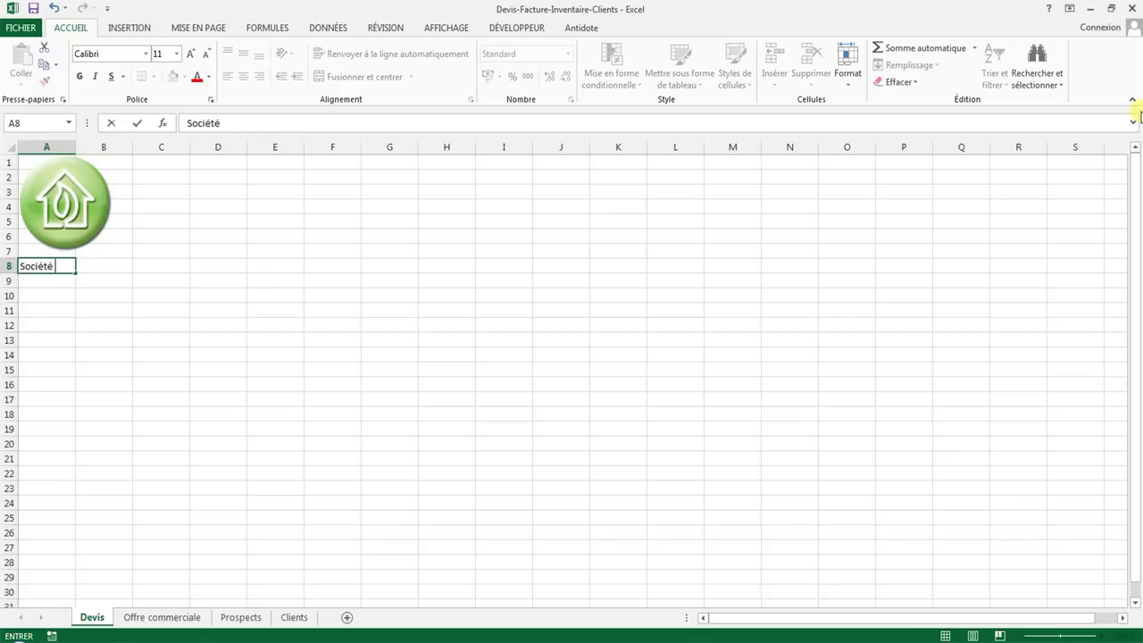
type("fiv")
key("BackSpace")
type("ct")
type("ive")
key("Return")
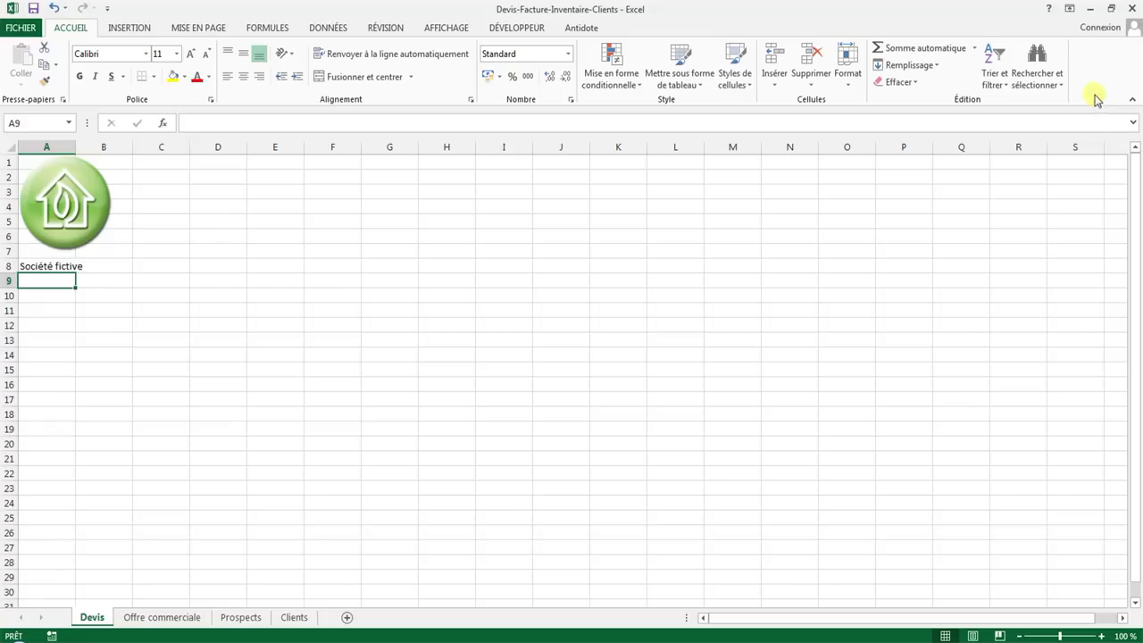
left_click(277, 177)
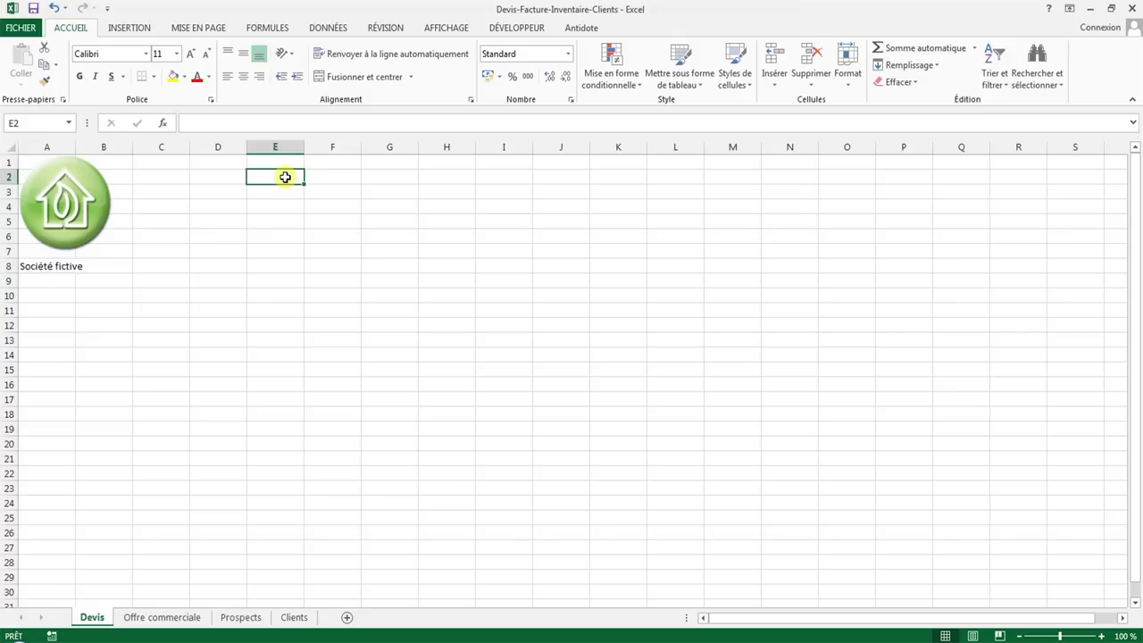
- Merge E1:F1 and enter a bold, enlarged DEVIS title
mouse_move(288, 161)
left_mouse_down()
mouse_move(373, 162)
mouse_move(347, 161)
left_mouse_up()
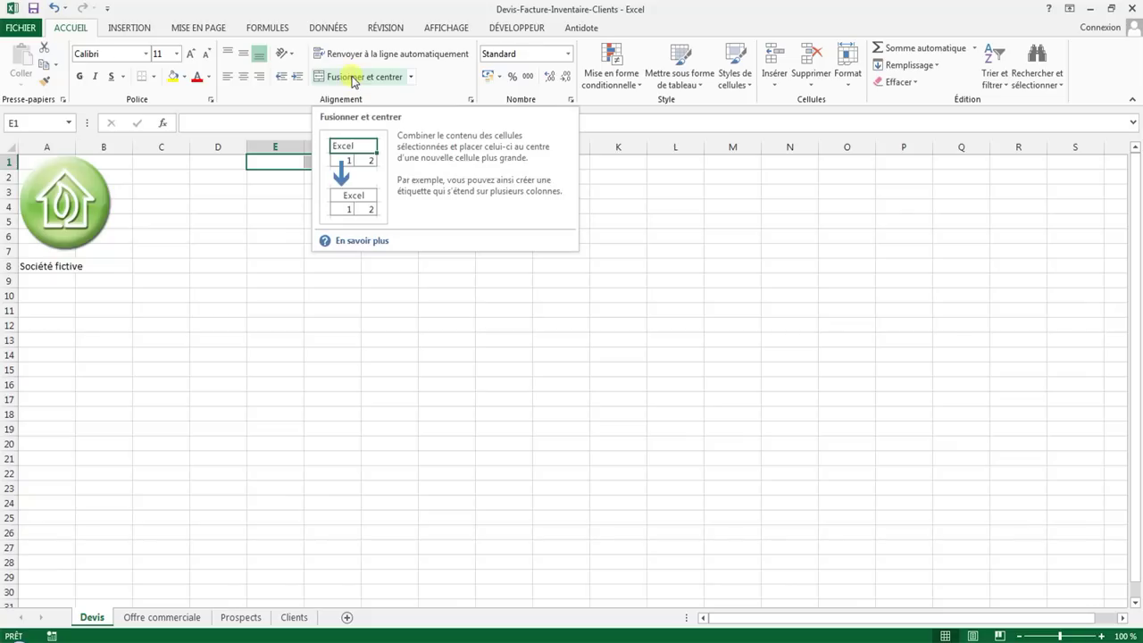
left_click(353, 79)
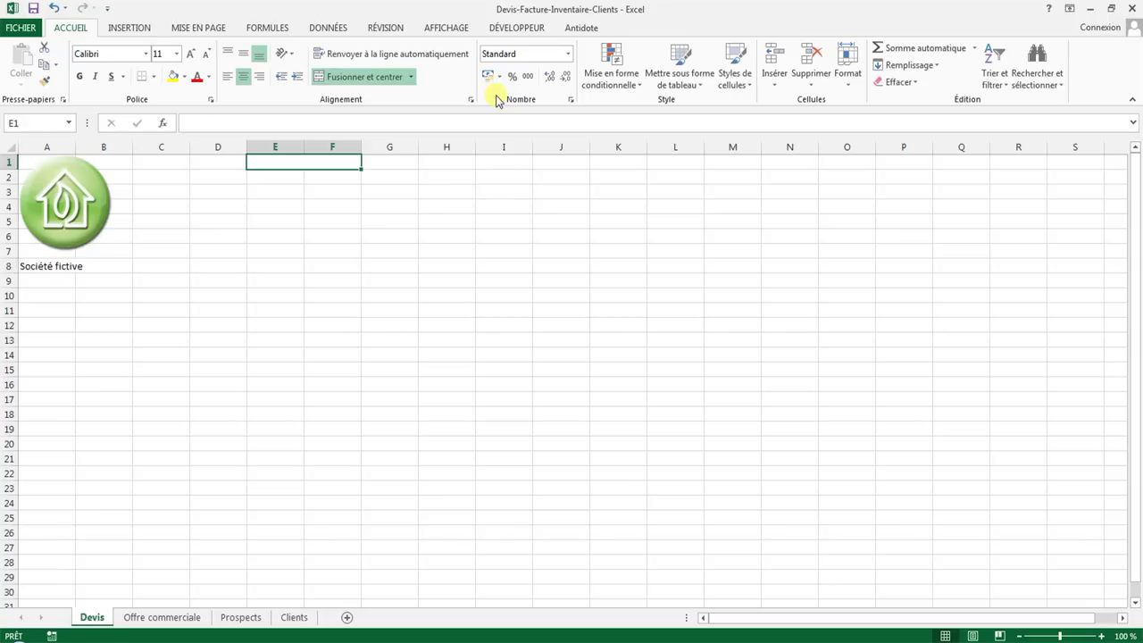
type("DEVIS")
key("Return")
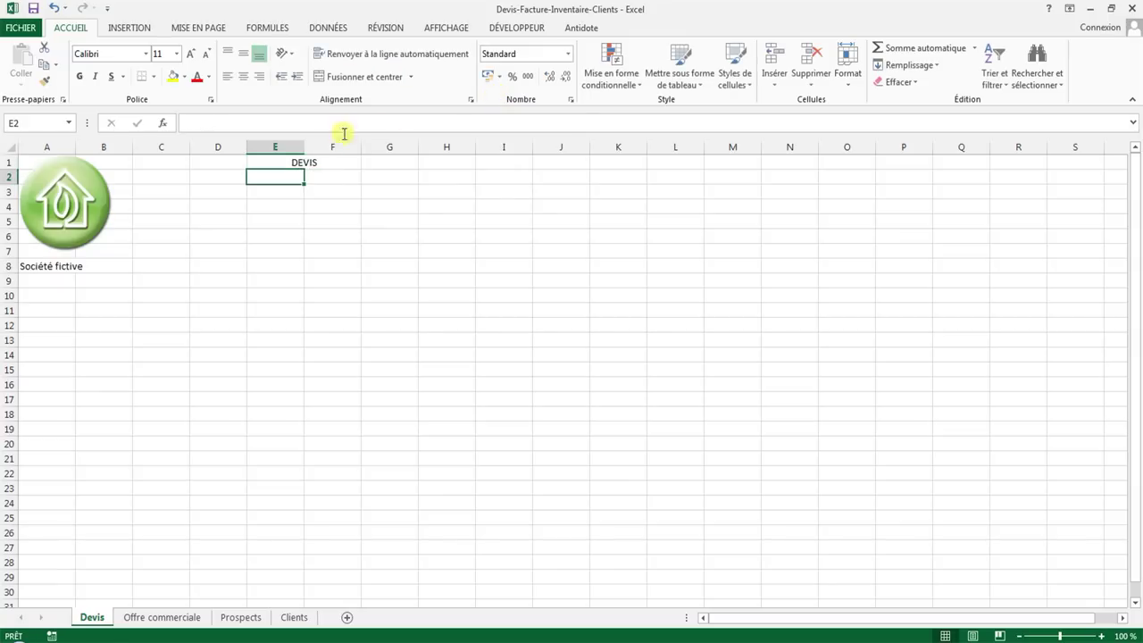
left_click(306, 161)
left_click(79, 76)
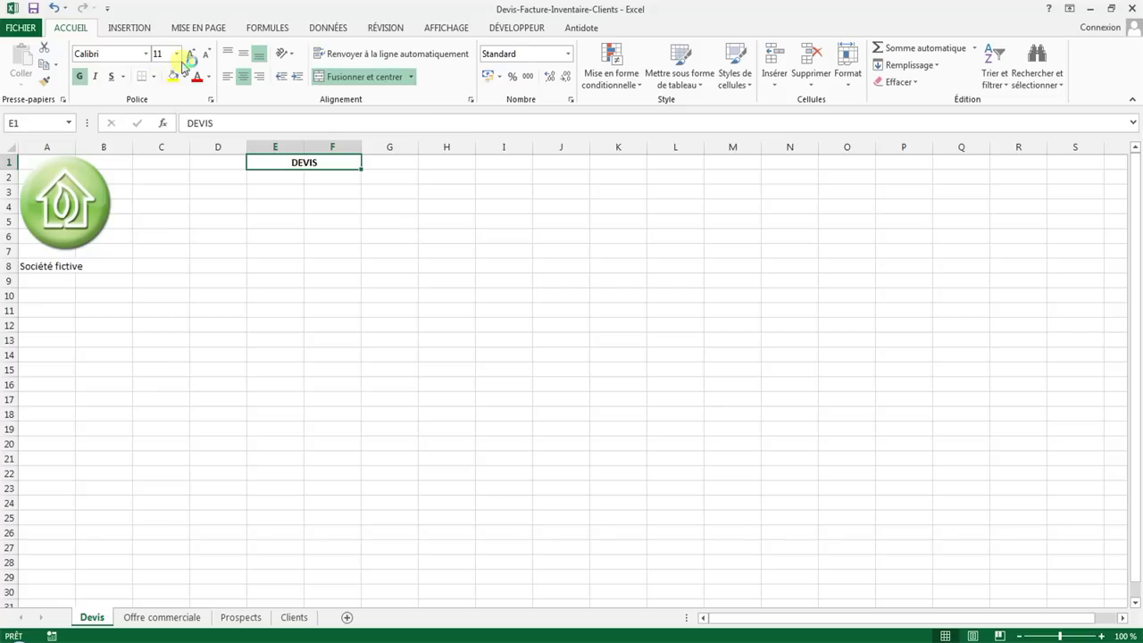
left_click(190, 54)
left_click(190, 55)
left_click(191, 54)
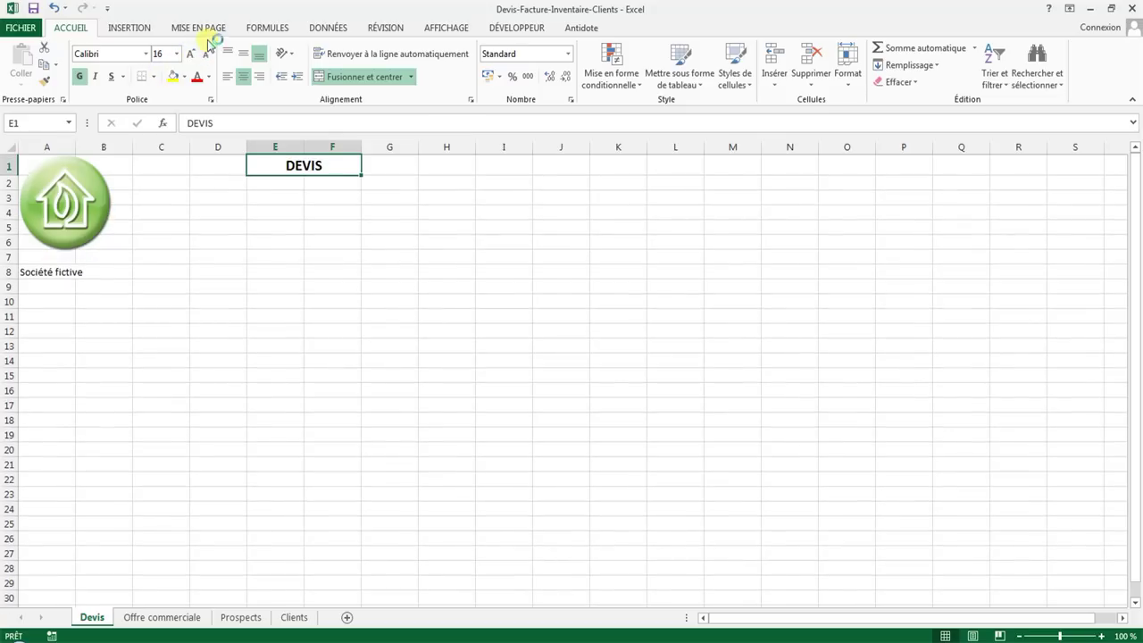
- Add Date in E2 and Numéro in F2, bold and centred
left_click(266, 182)
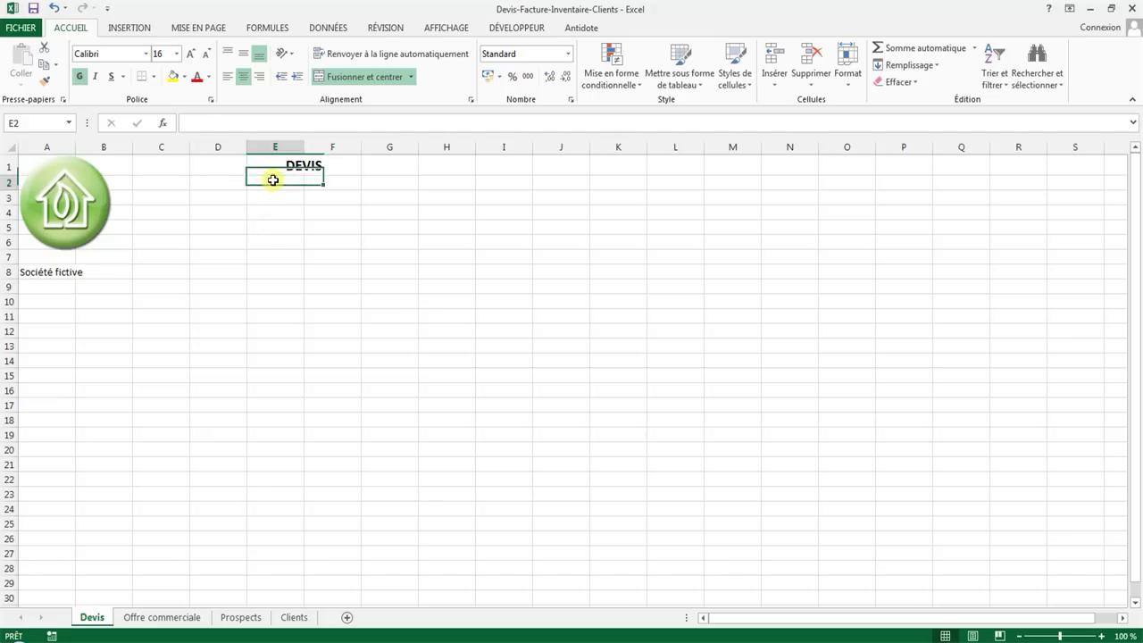
type("Dat")
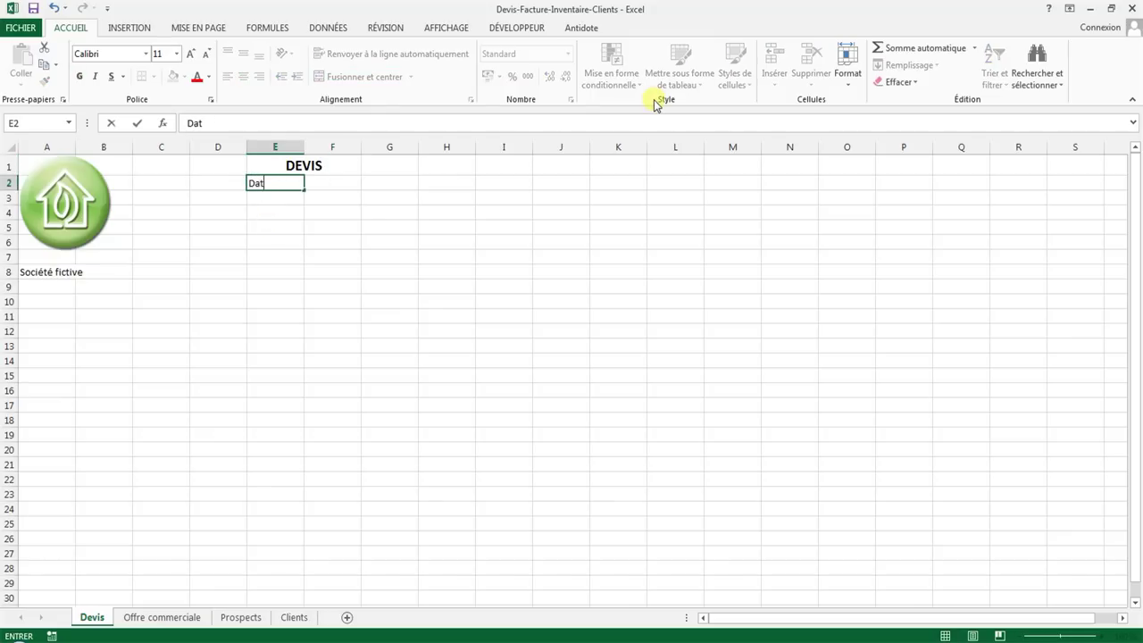
type("e")
key("Tab")
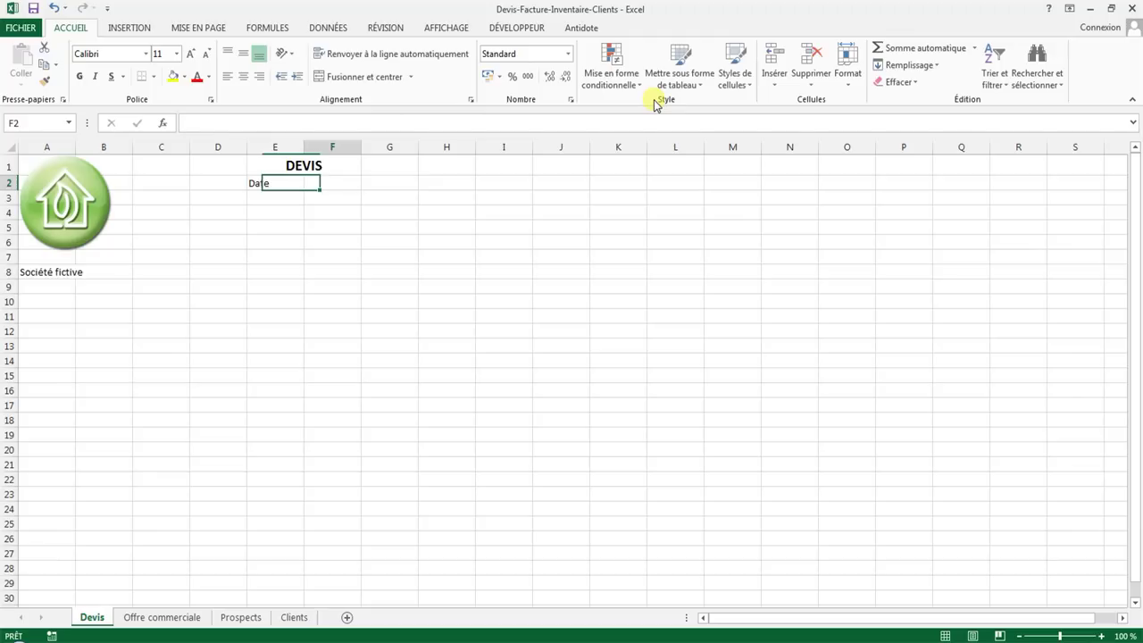
type("Numéro")
key("Return")
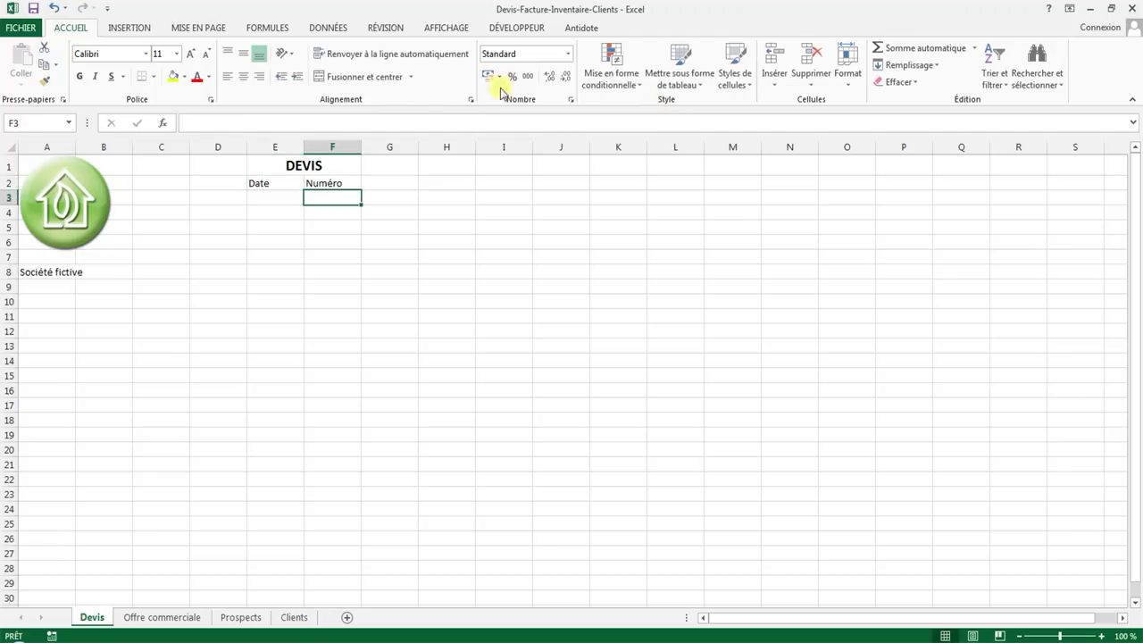
left_click(293, 184)
left_click_drag(293, 184, 322, 185)
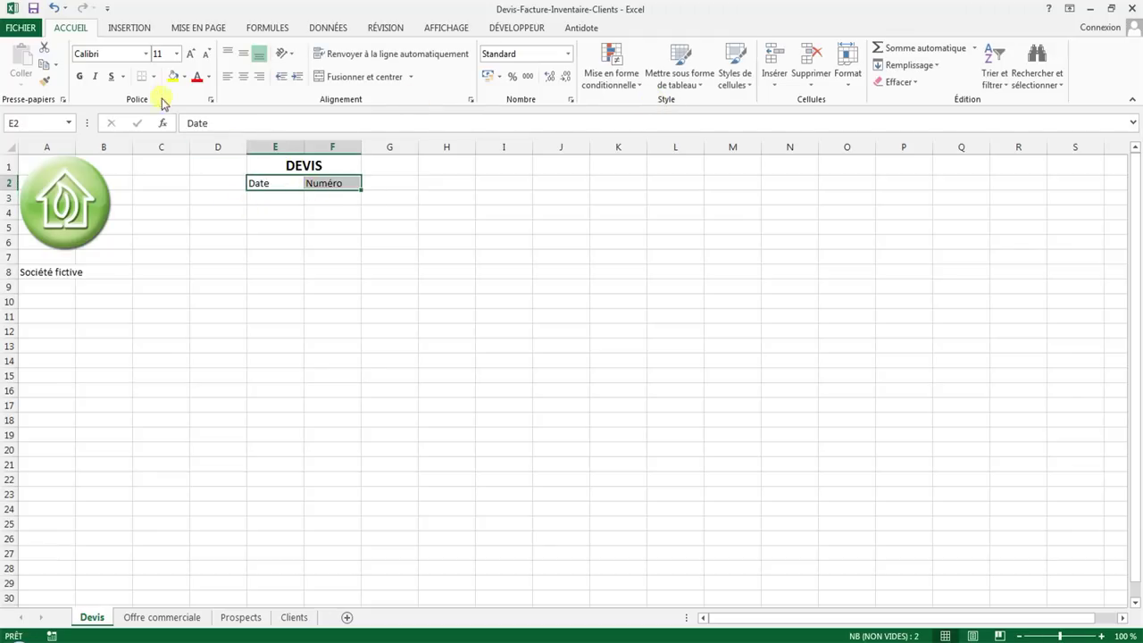
left_click(79, 76)
left_click(248, 77)
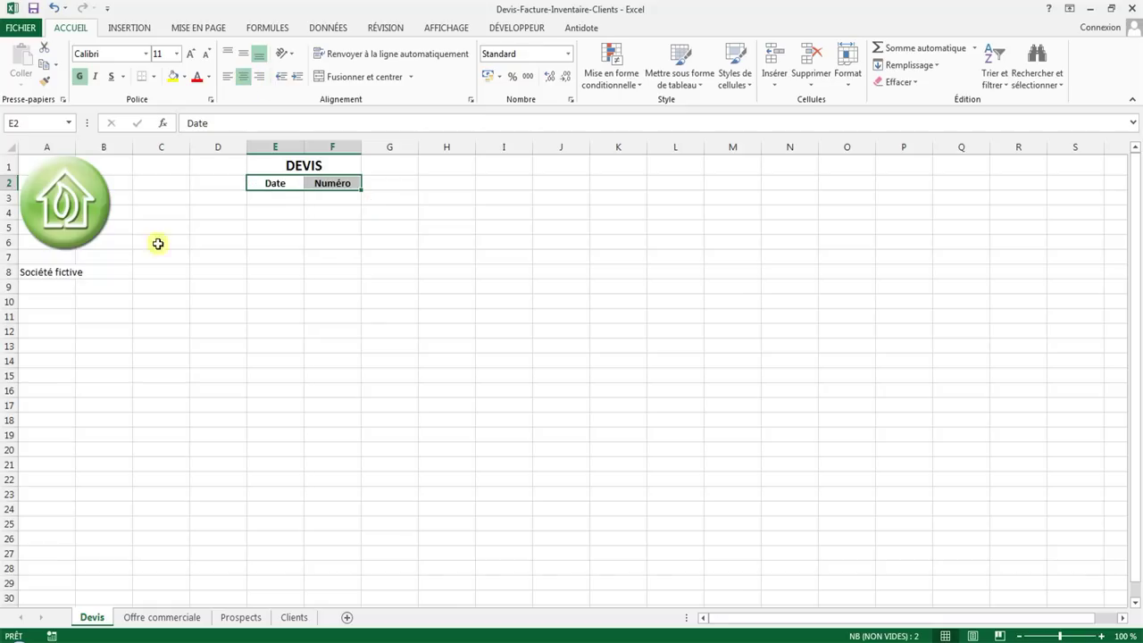
- Make Société fictive bold italic and select the DEVIS block E1:F3
left_click(45, 271)
left_click(81, 75)
left_click(94, 76)
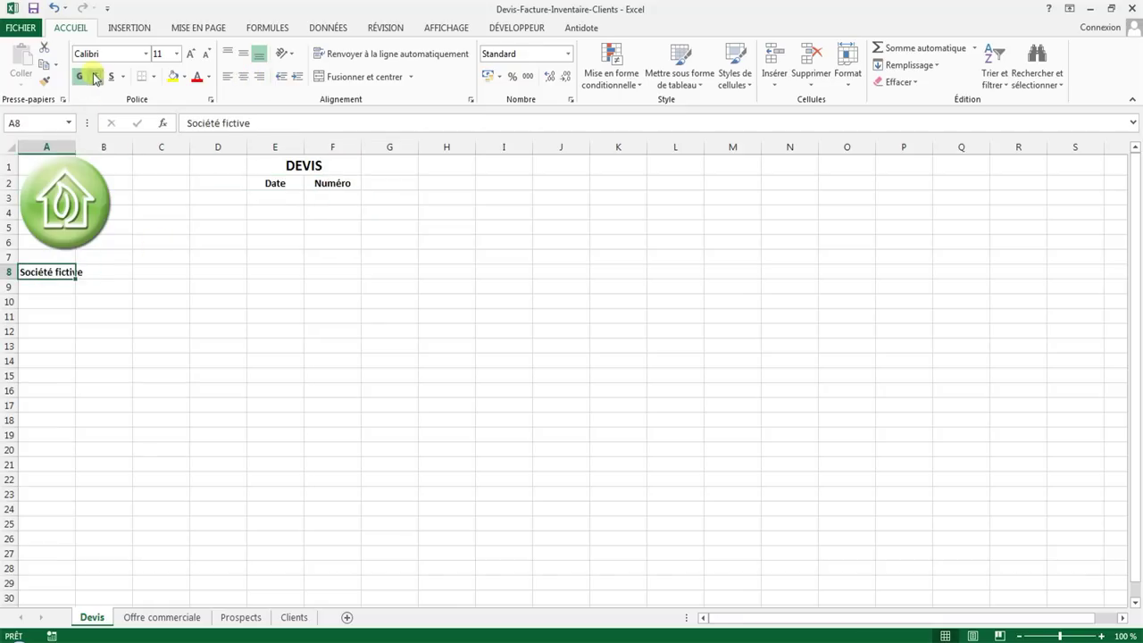
left_click(279, 198)
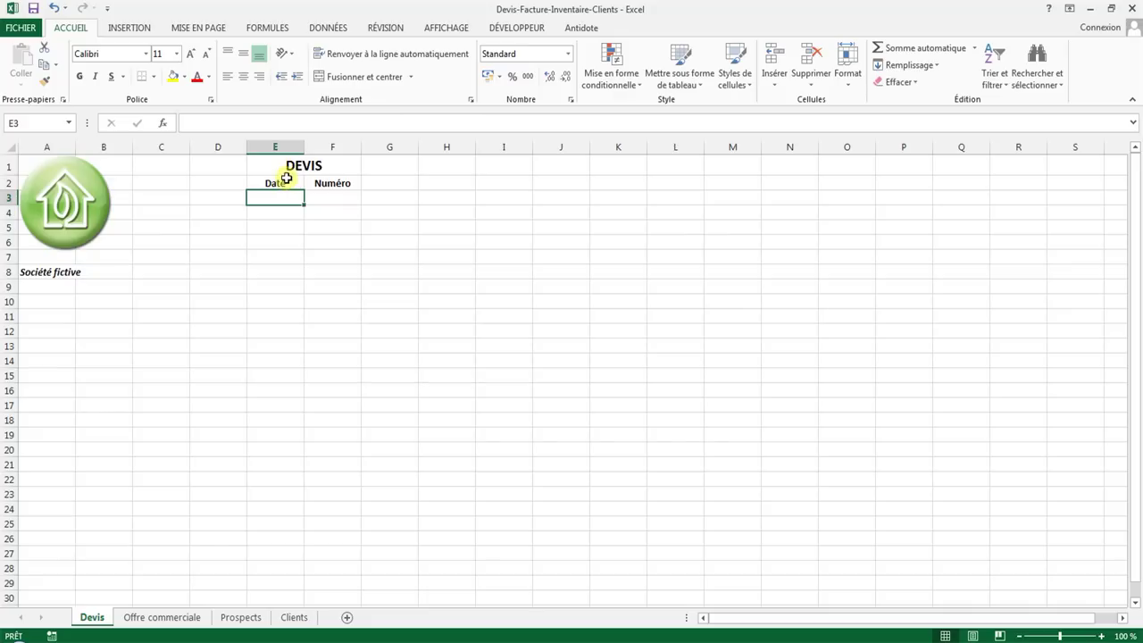
left_click_drag(284, 165, 290, 196)
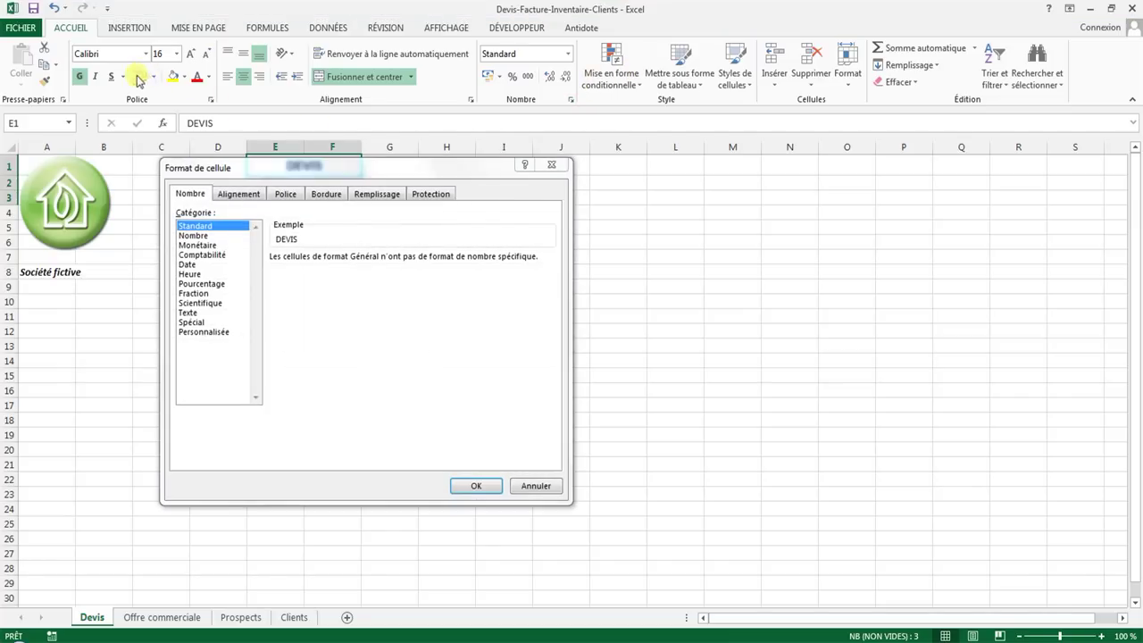
- Give E1:F3 outline and inner borders
left_click(326, 194)
left_click(385, 236)
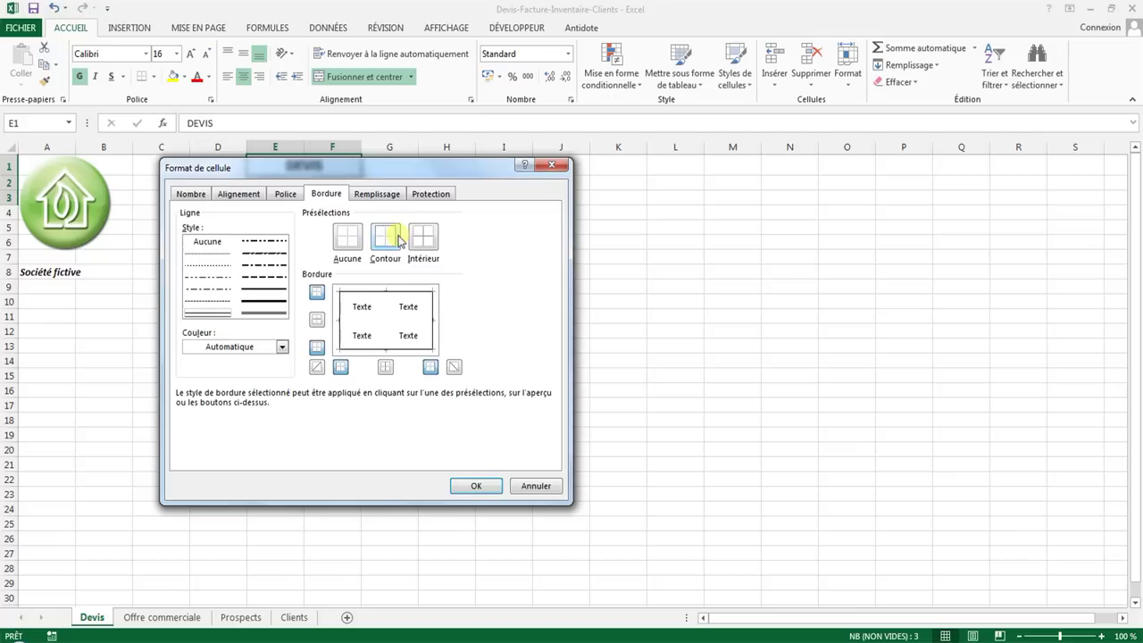
left_click(423, 236)
left_click(478, 486)
- Enter =AUJOURDHUI() in E3 and centre the date 18/09/2013
left_click(277, 197)
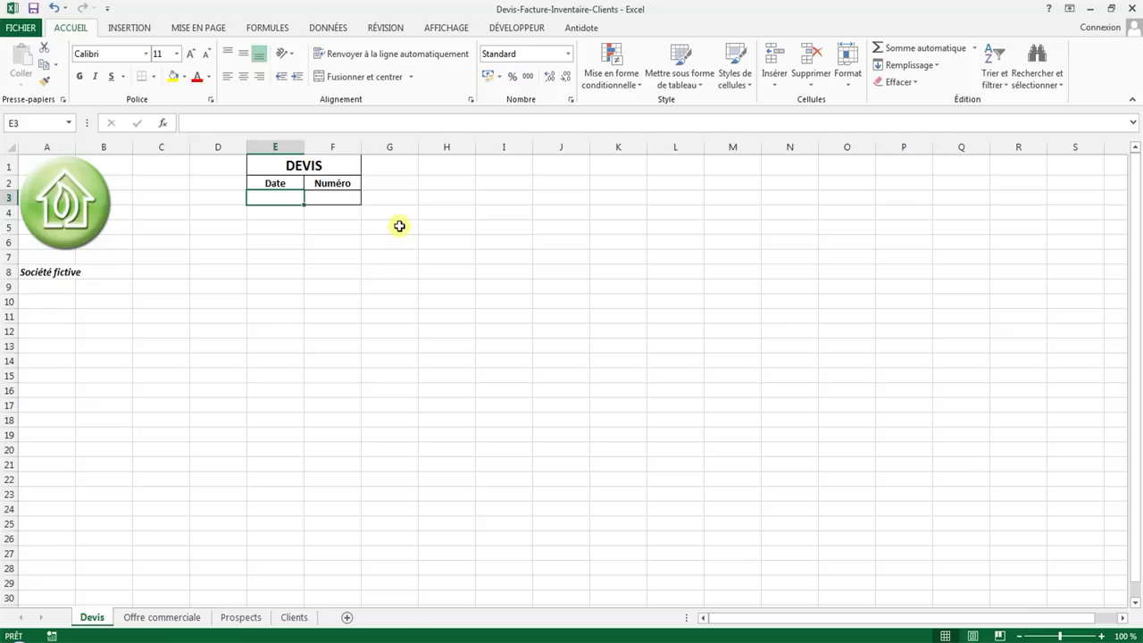
type("=AUJO")
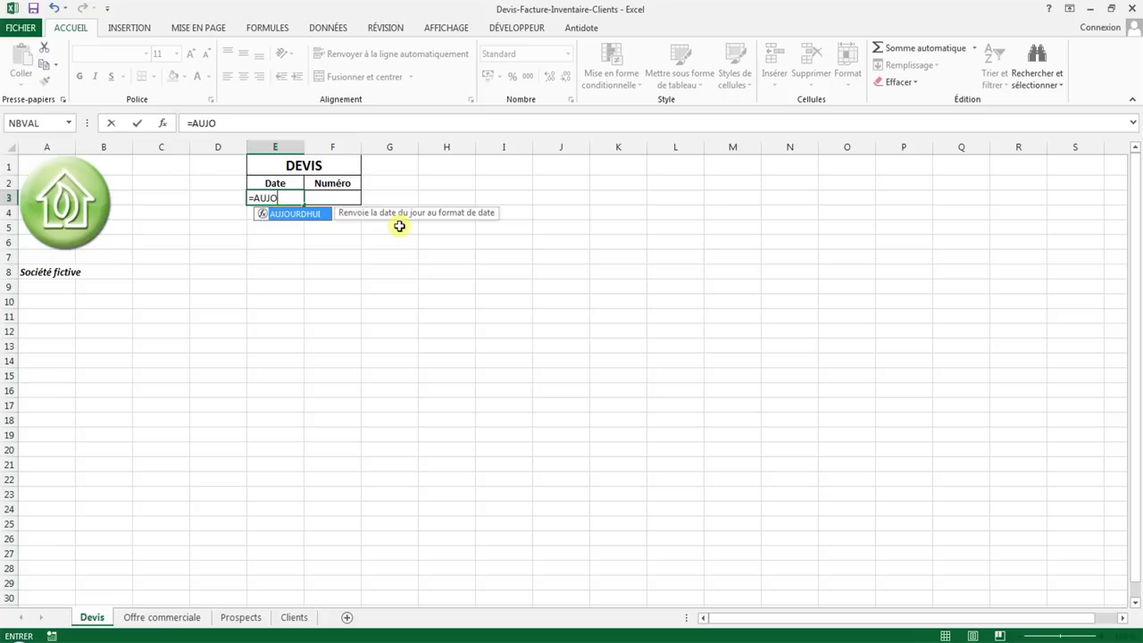
type("UR")
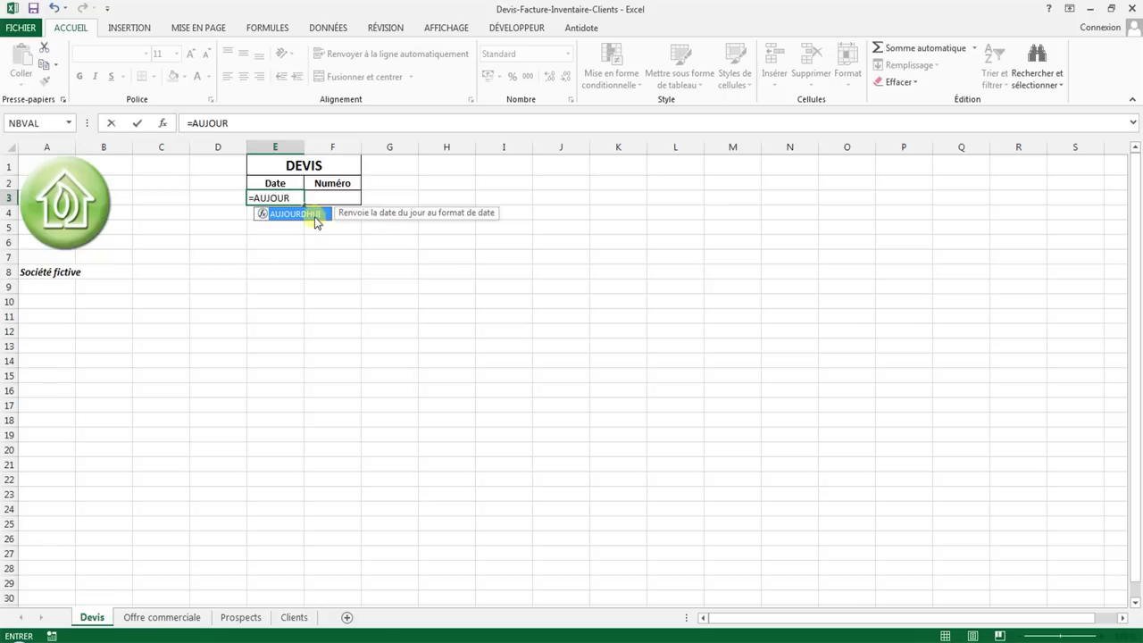
double_click(315, 216)
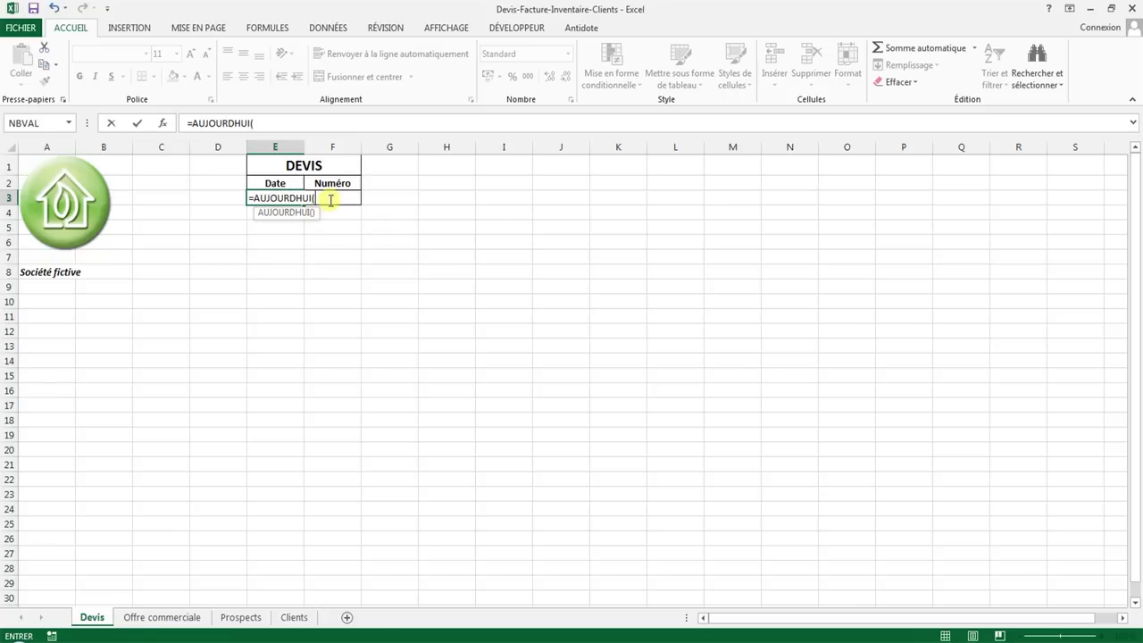
type(")")
key("Return")
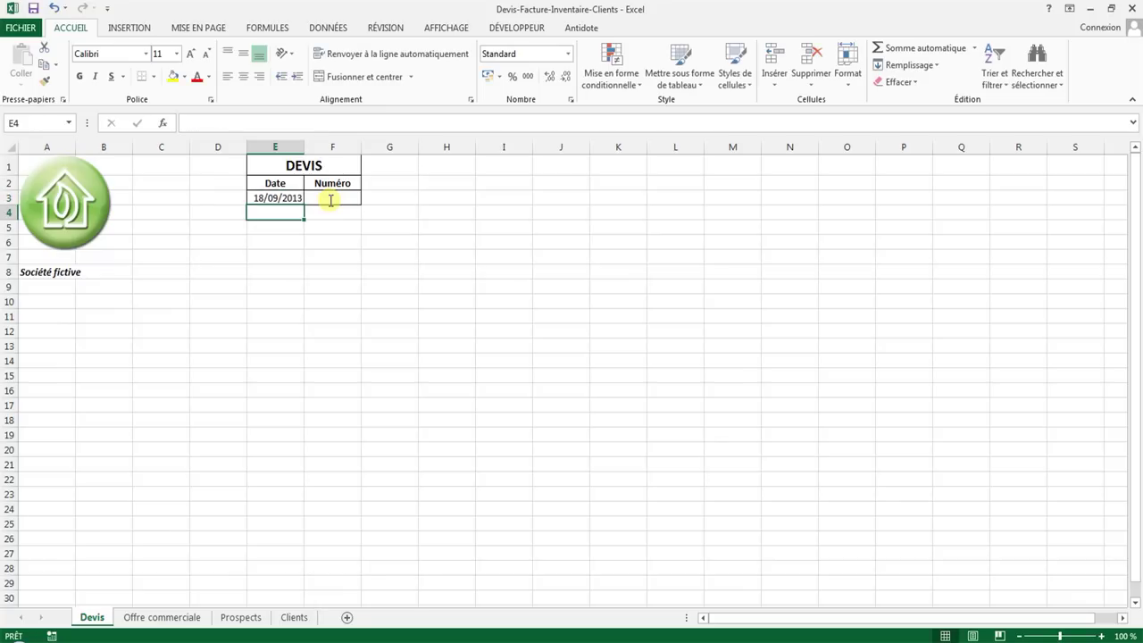
key("Up")
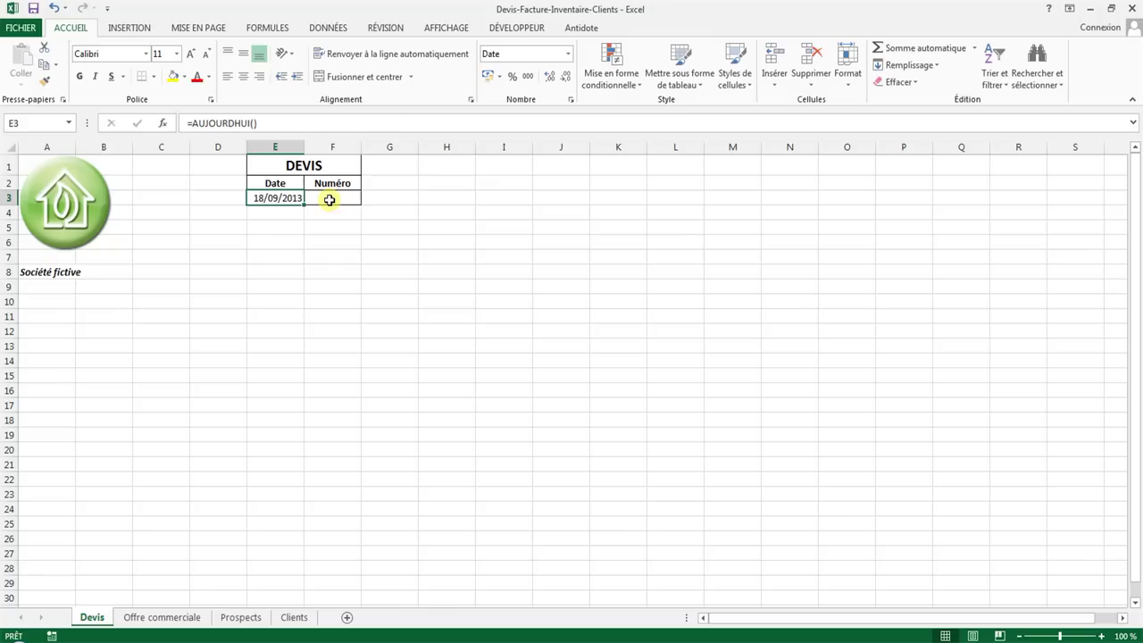
left_click(243, 77)
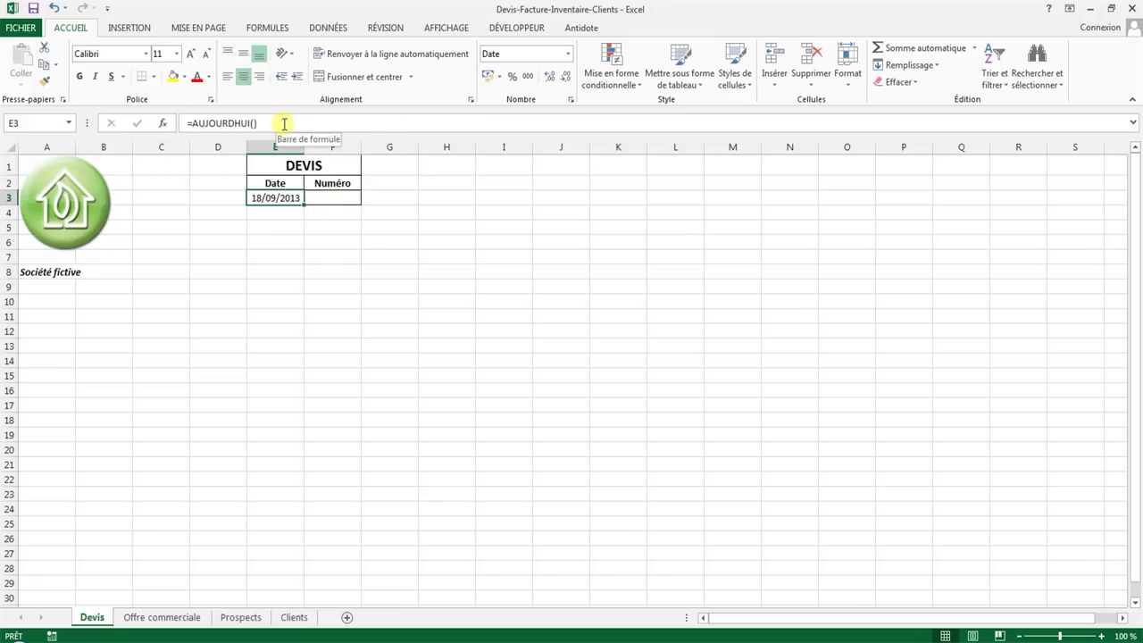
key("Right")
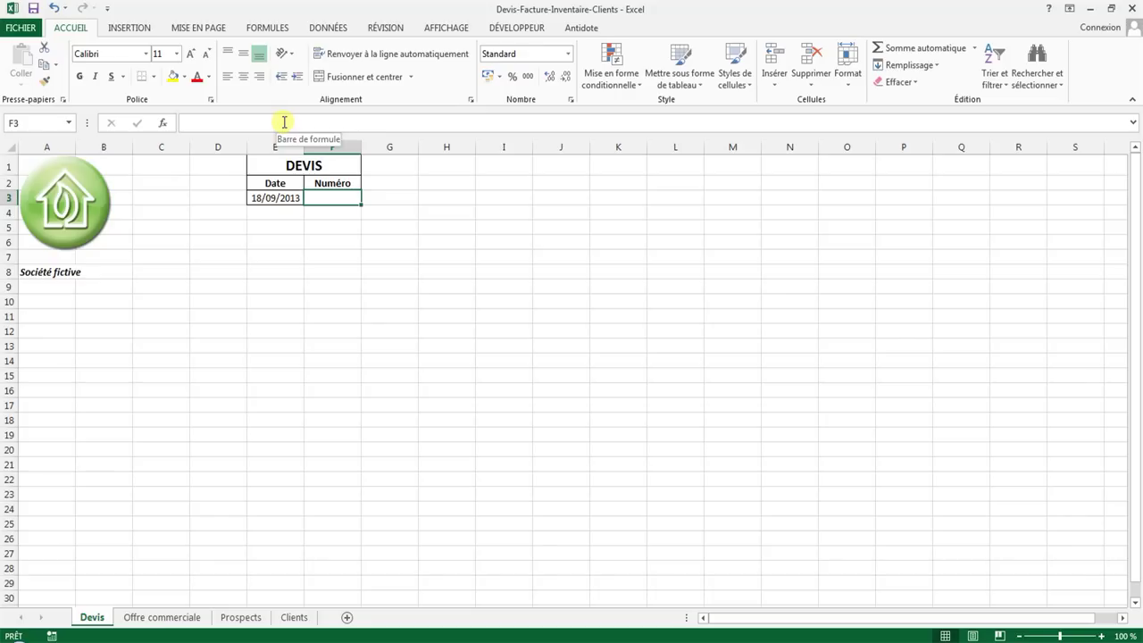
- Enter a CONCATENER formula in F3 joining SF, year, 0, month and day of MAINTENANT() to give SF20130918
type("=")
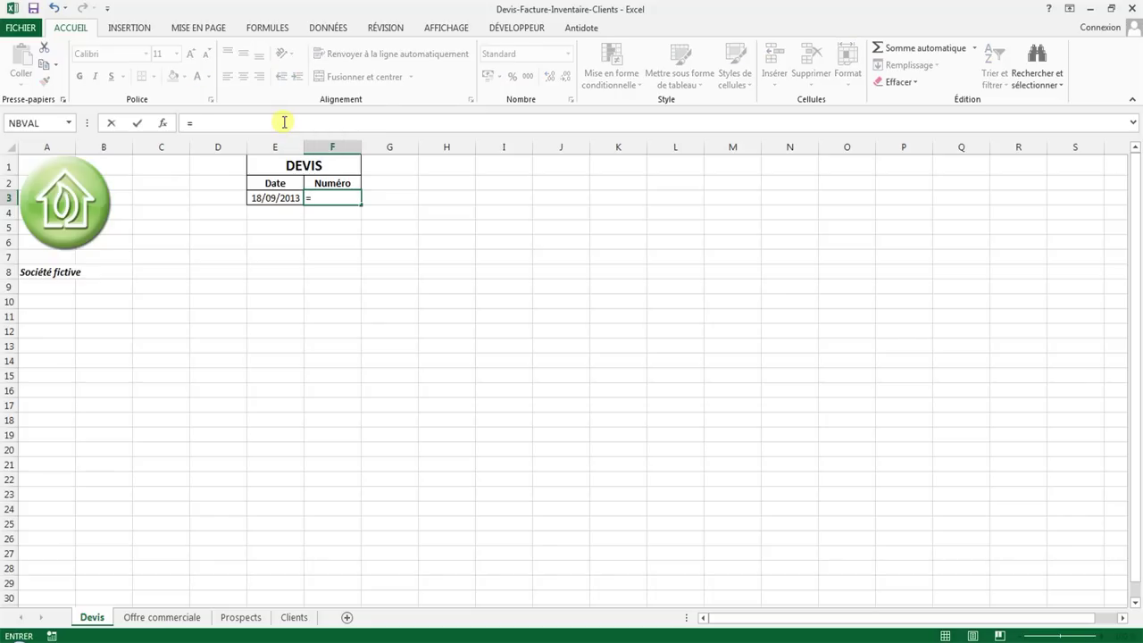
type("CON")
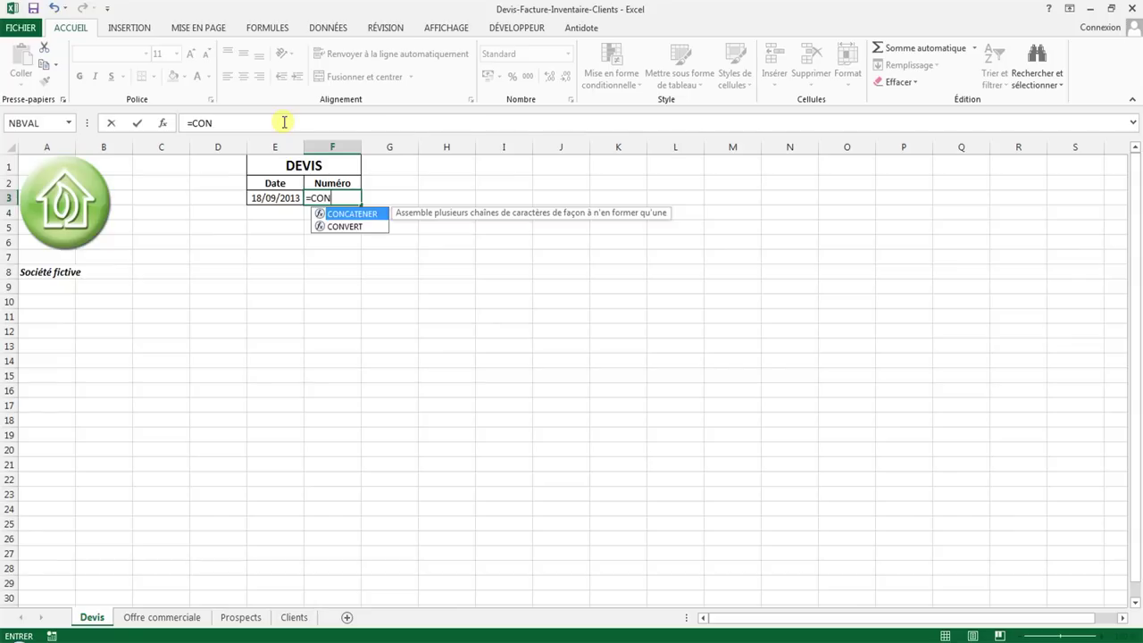
type("CATENER")
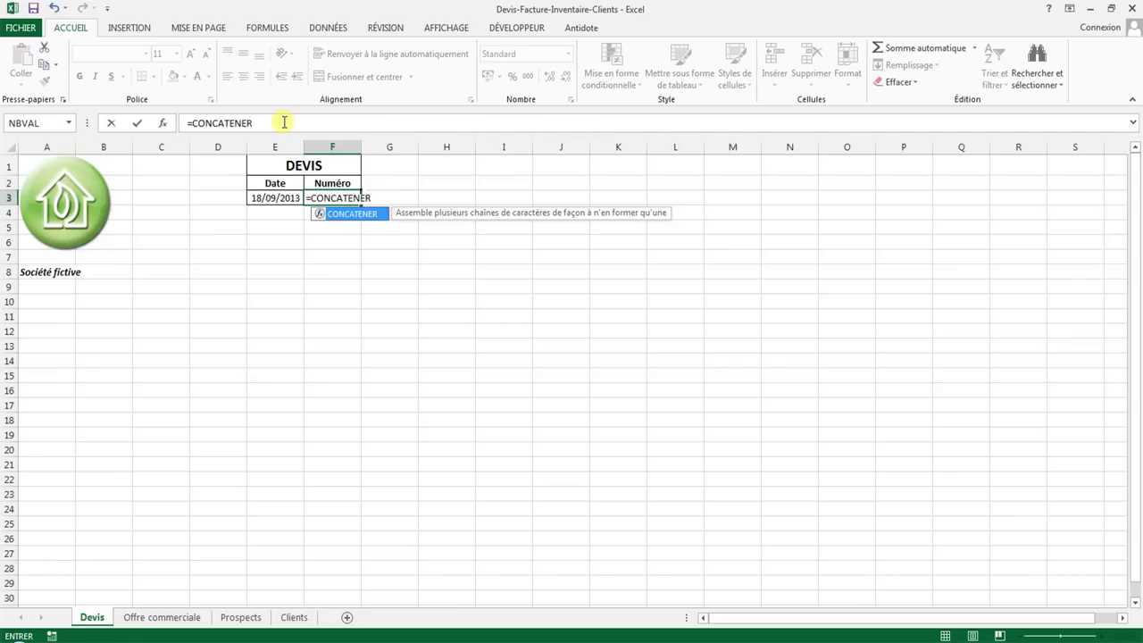
type("(")
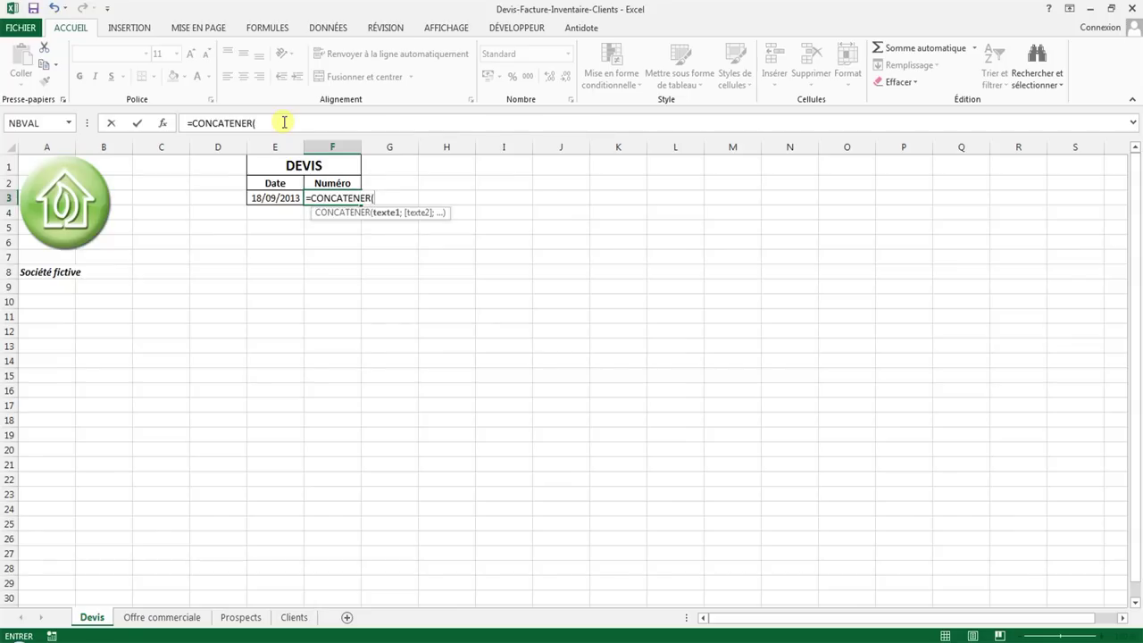
type("\"SF")
type("\"")
type(";ANNE")
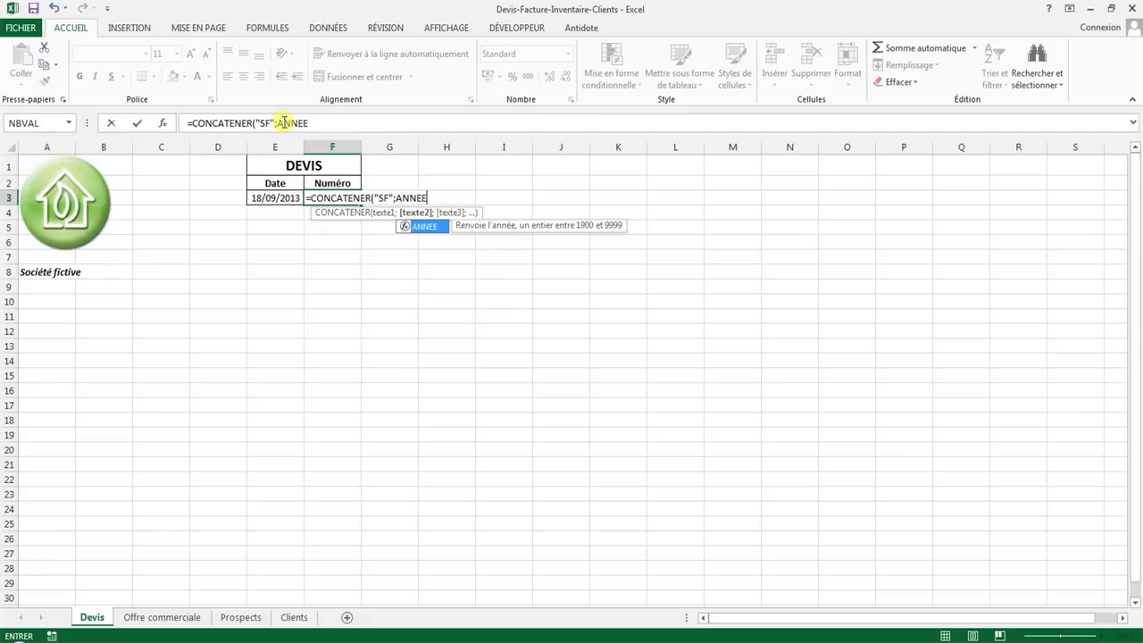
type("E")
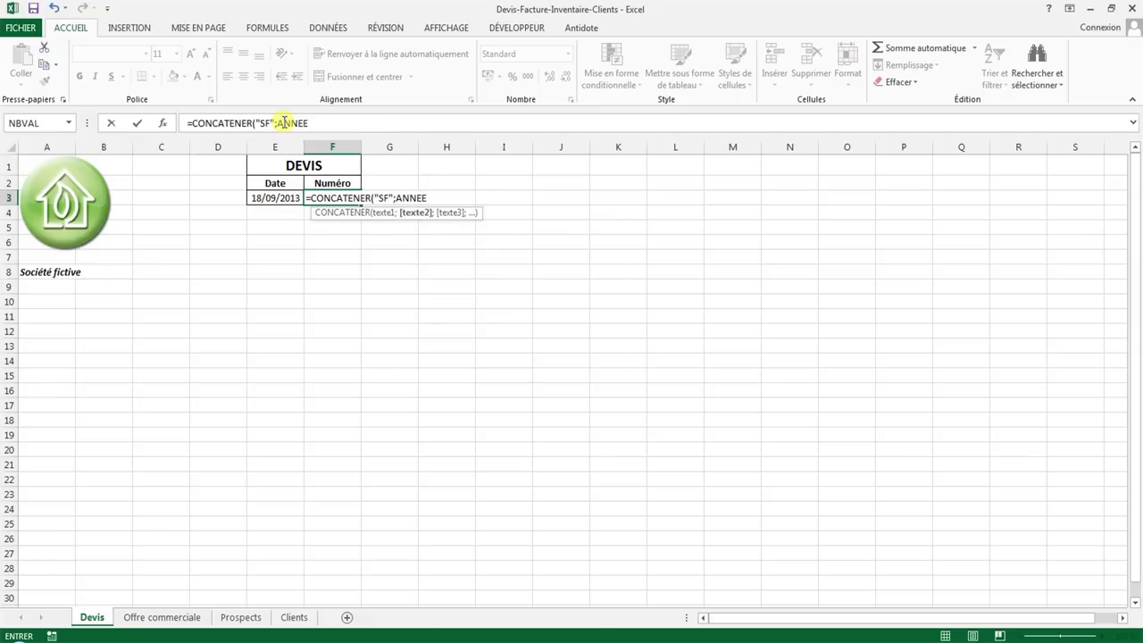
type("(MAINTENAN")
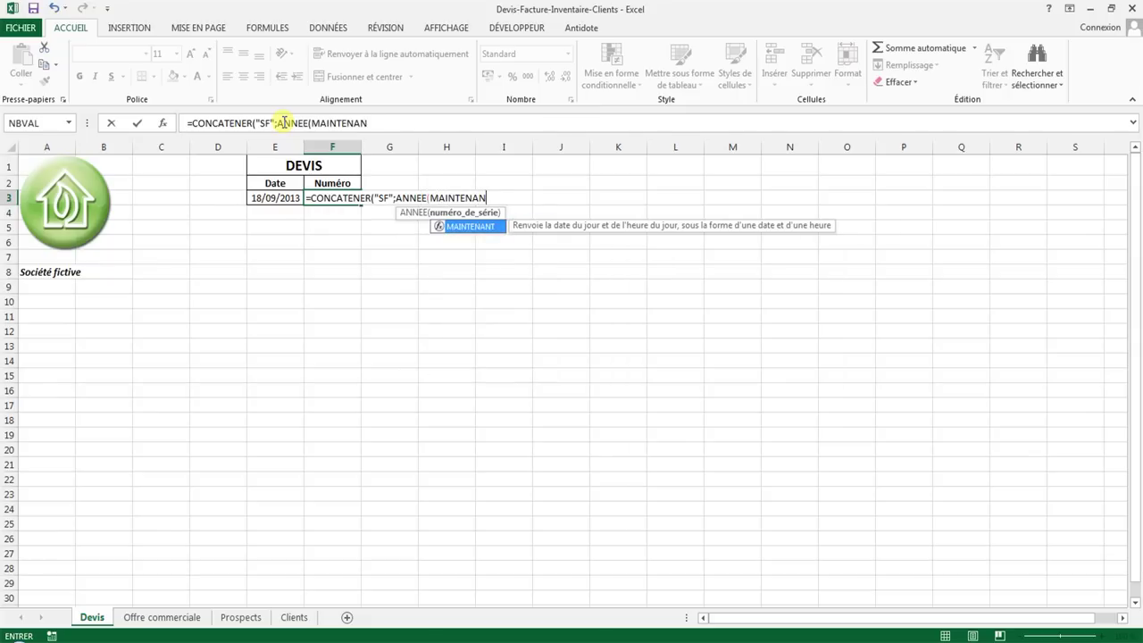
type("T")
key("Escape")
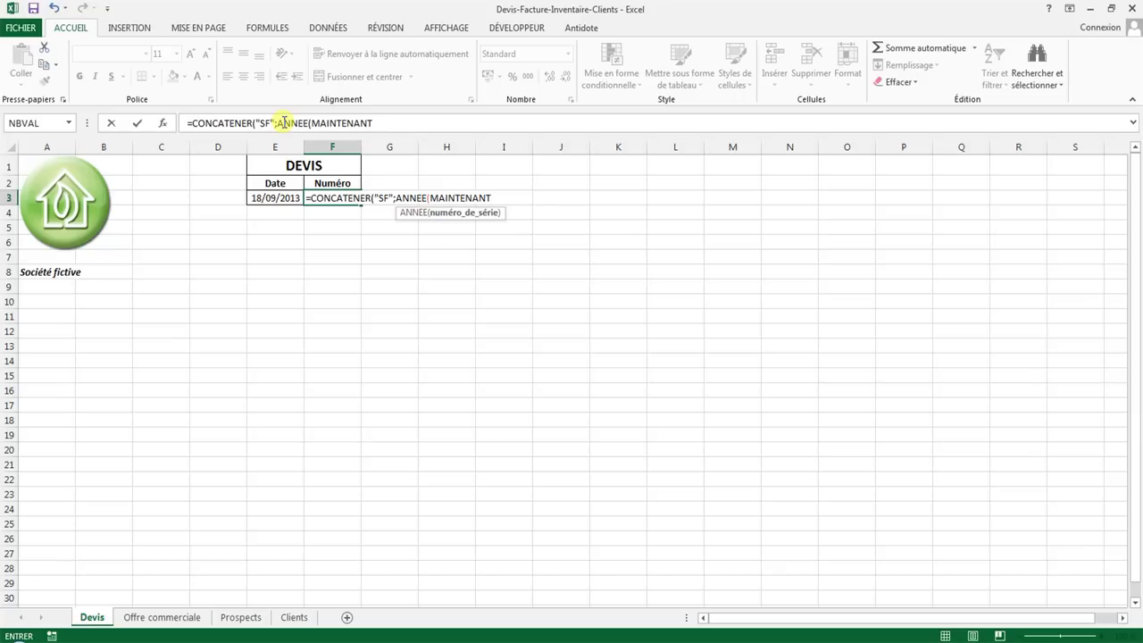
type("()")
type(")")
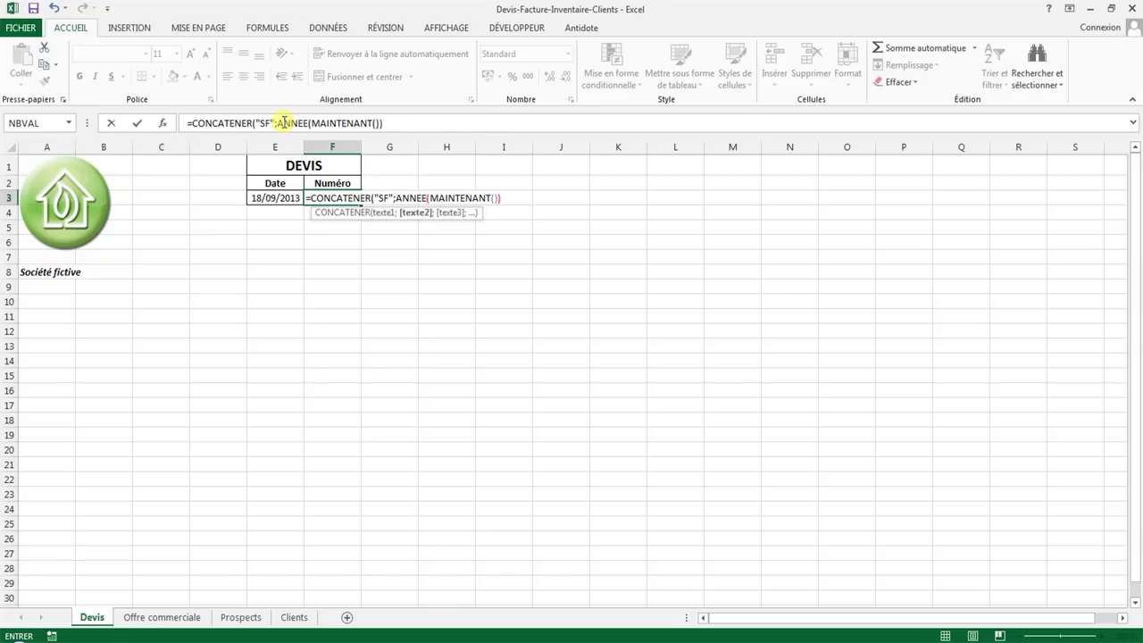
type(";\"")
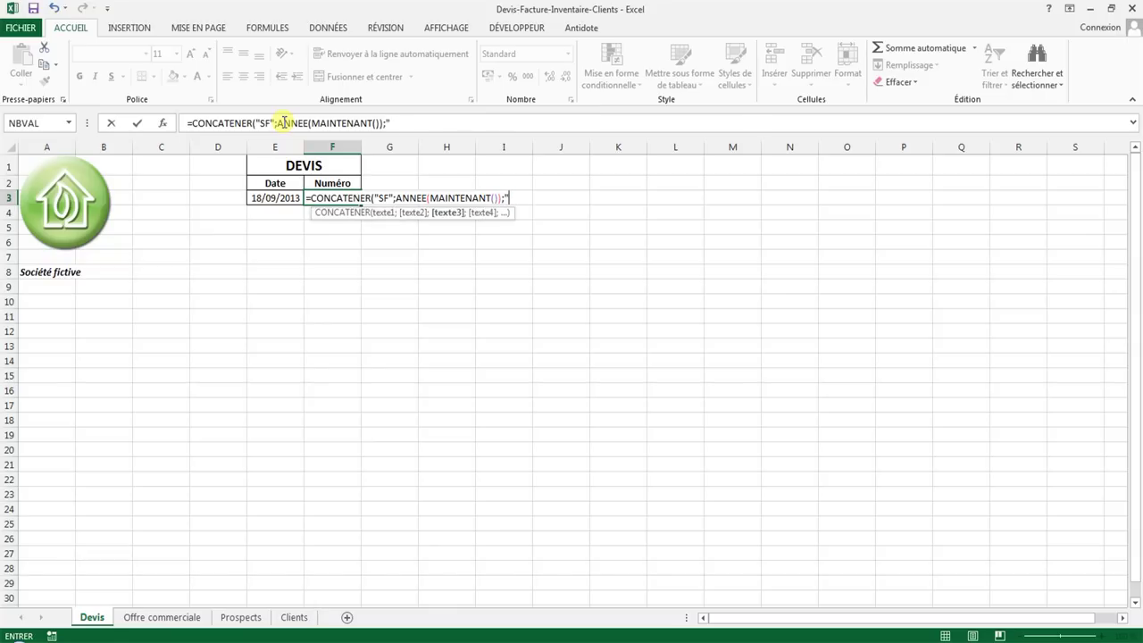
type("0\"")
type(";")
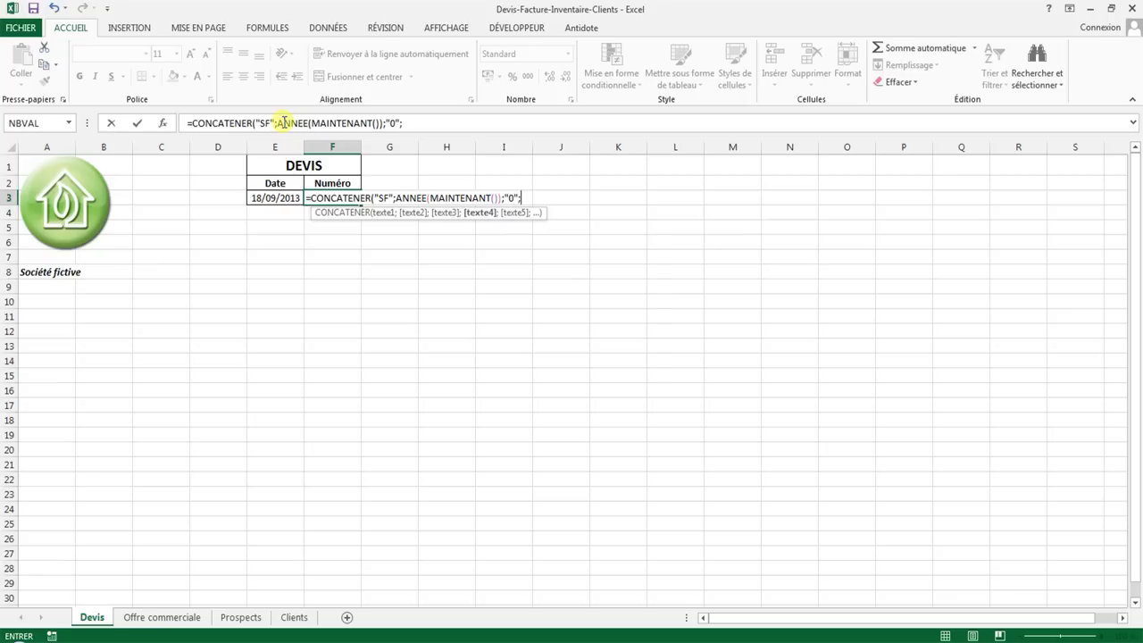
type("MOIS")
type("(MAIN")
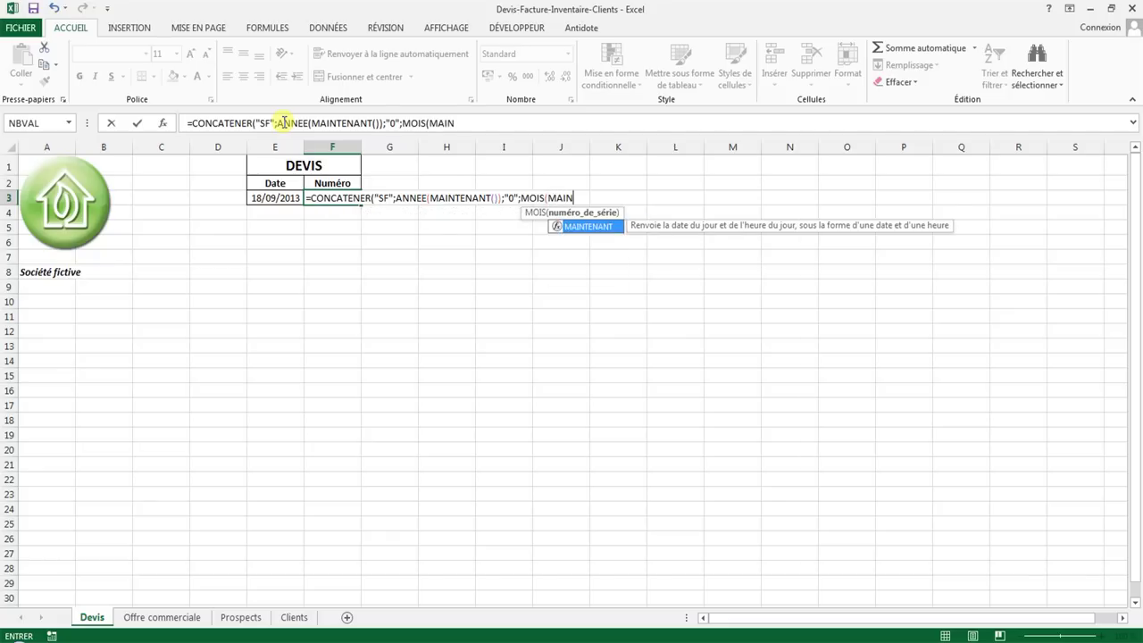
type("TENANT")
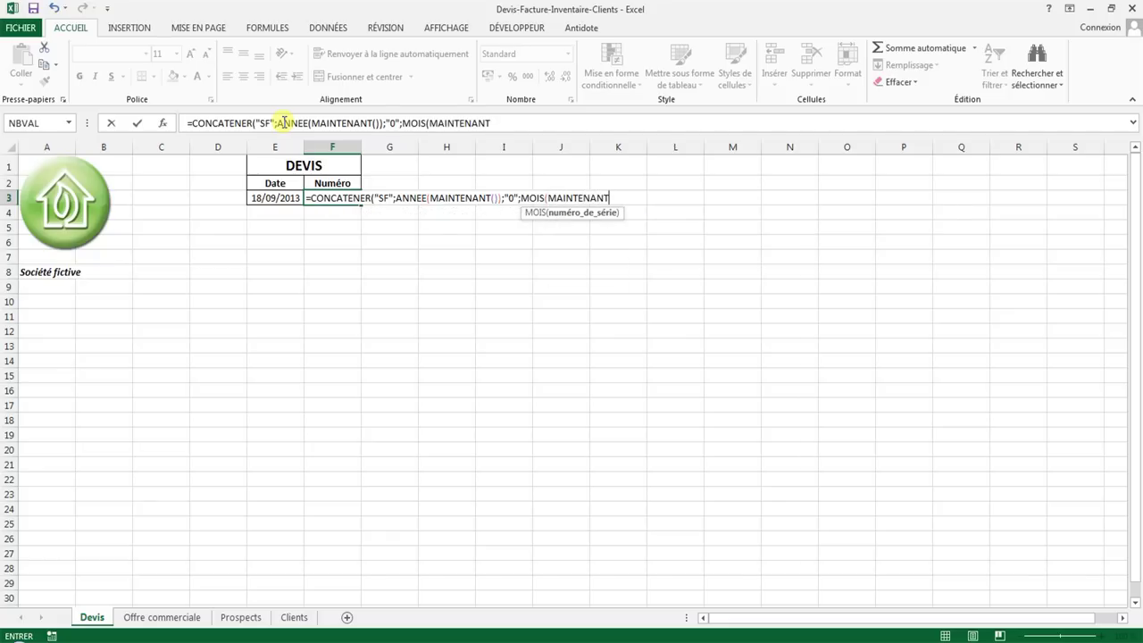
type("())")
type(";")
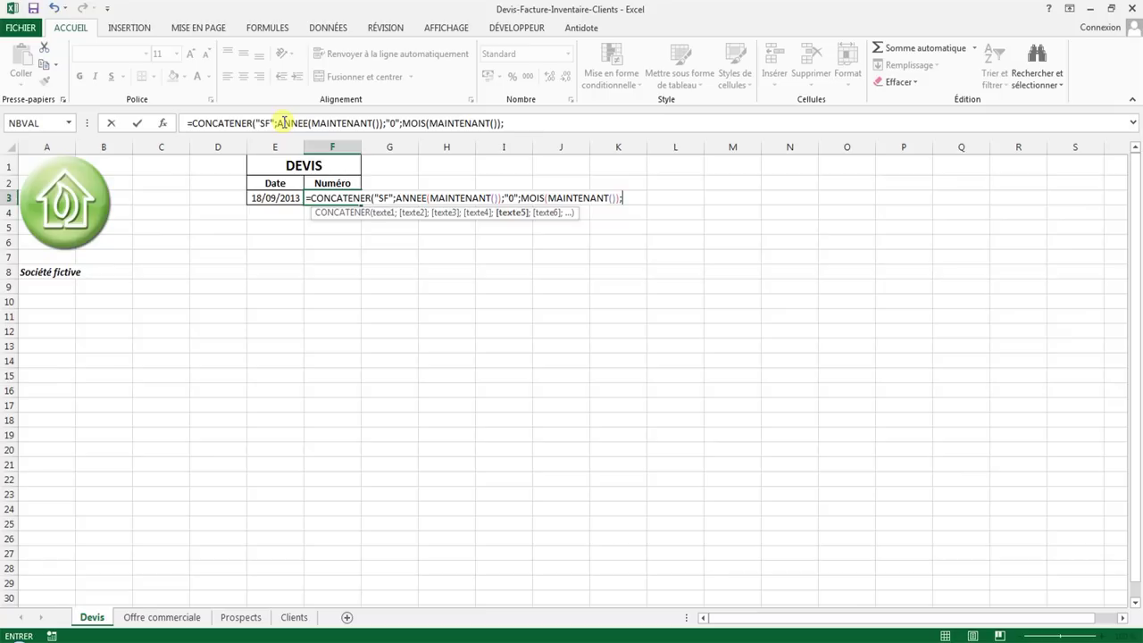
type("JOUR(")
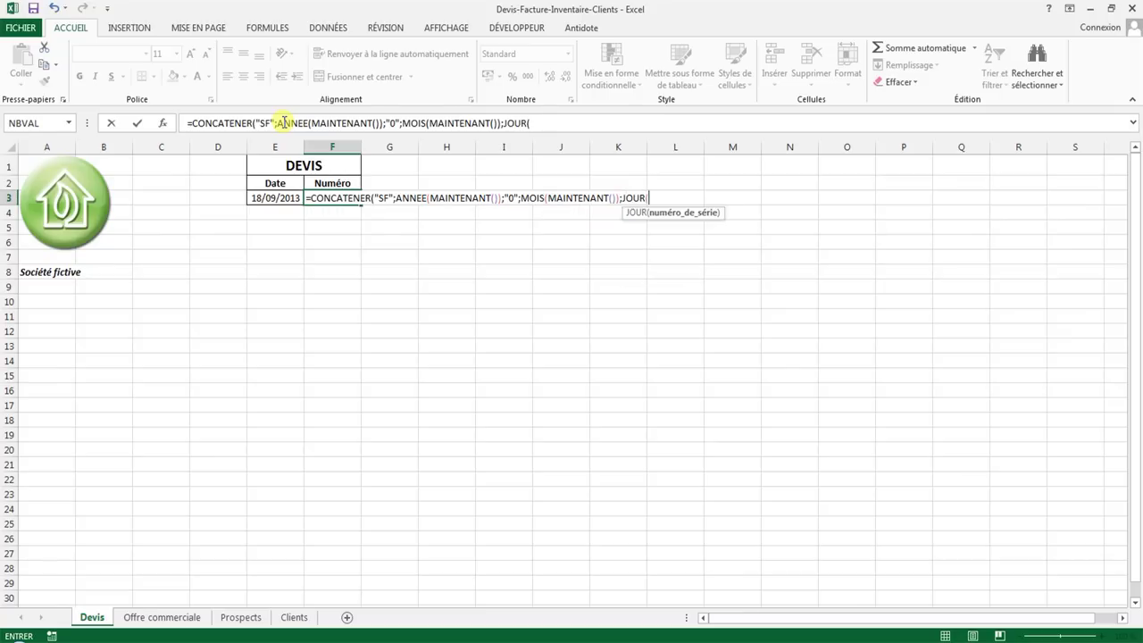
type("MAINTENANT")
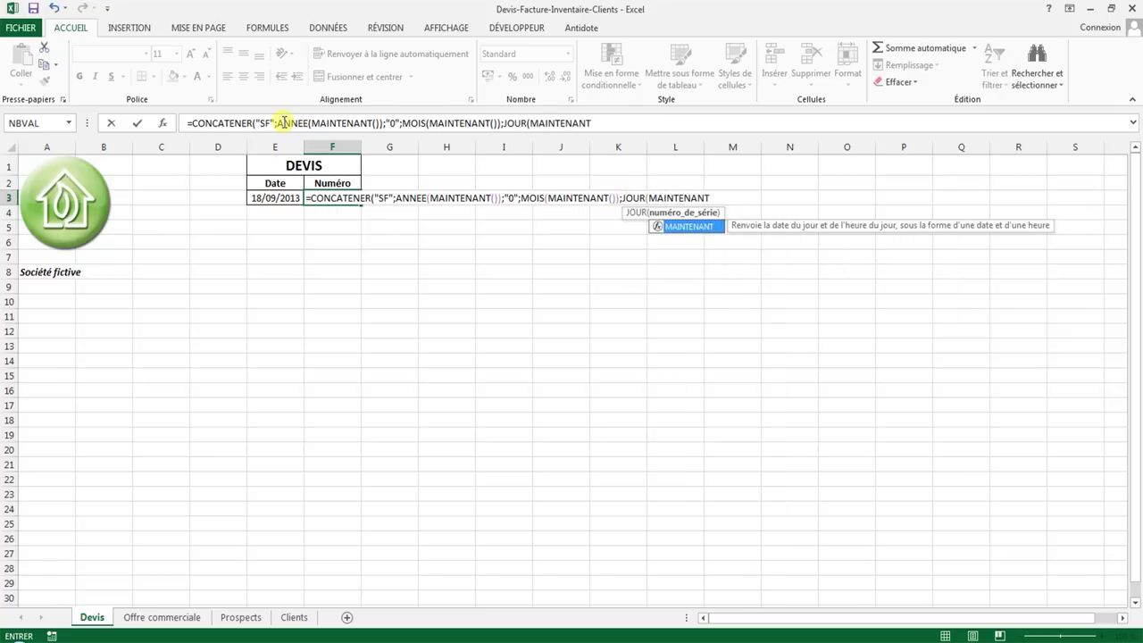
type("()")
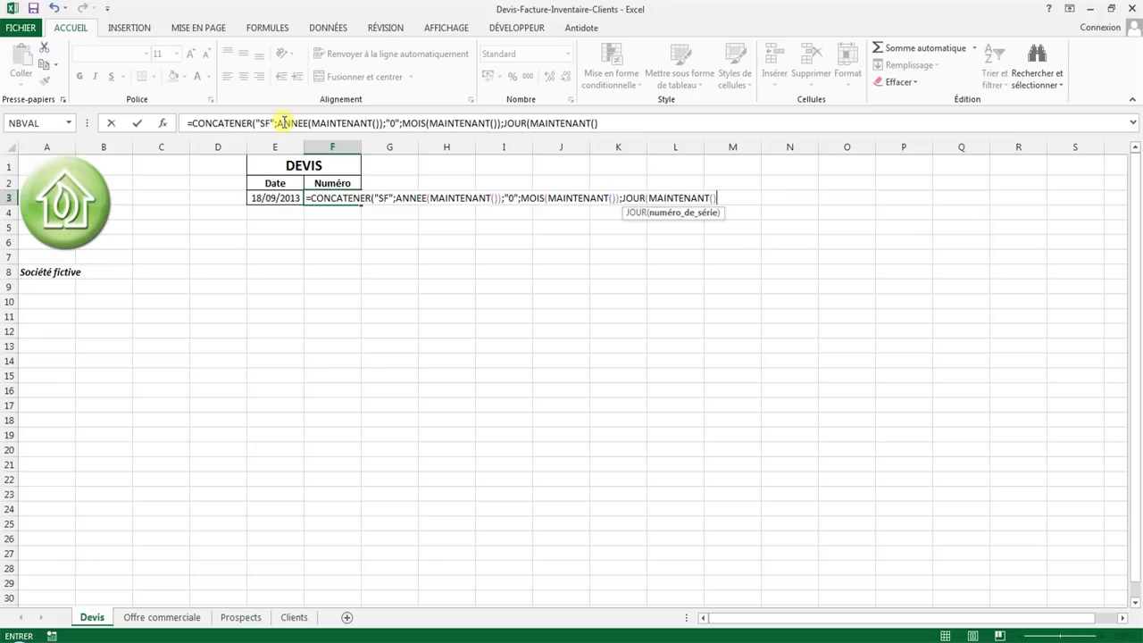
type(")")
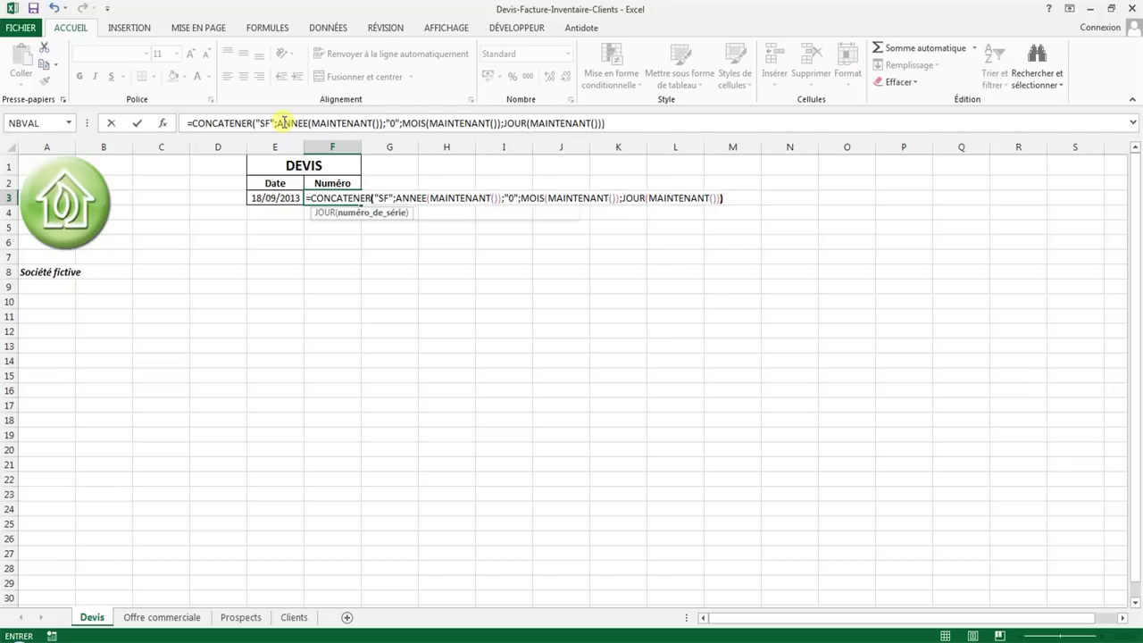
type(")")
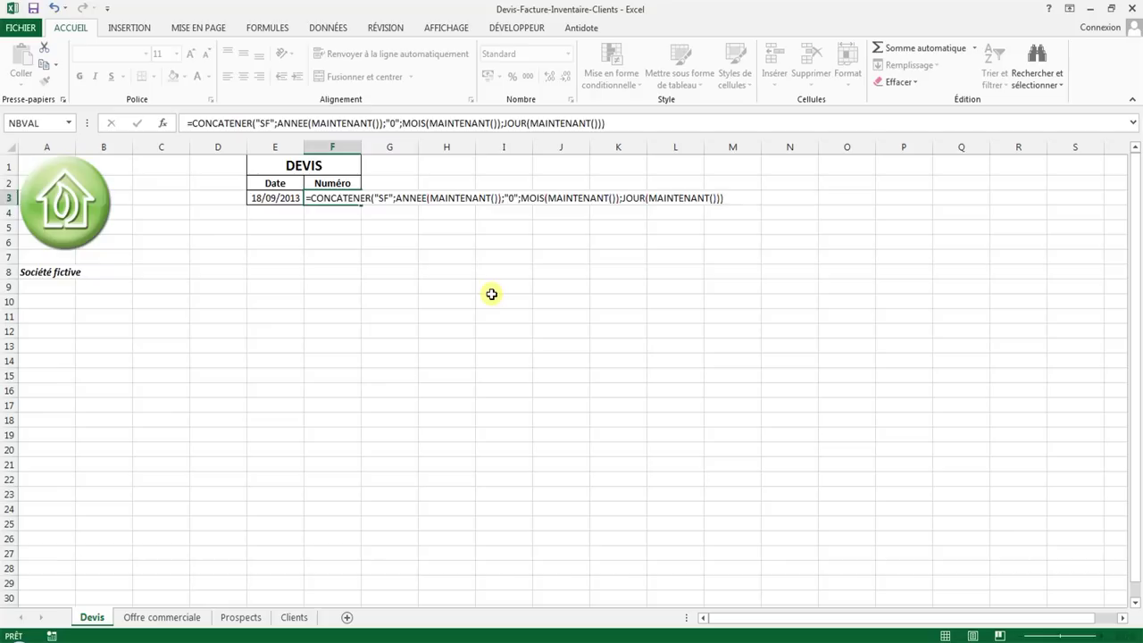
key("Return")
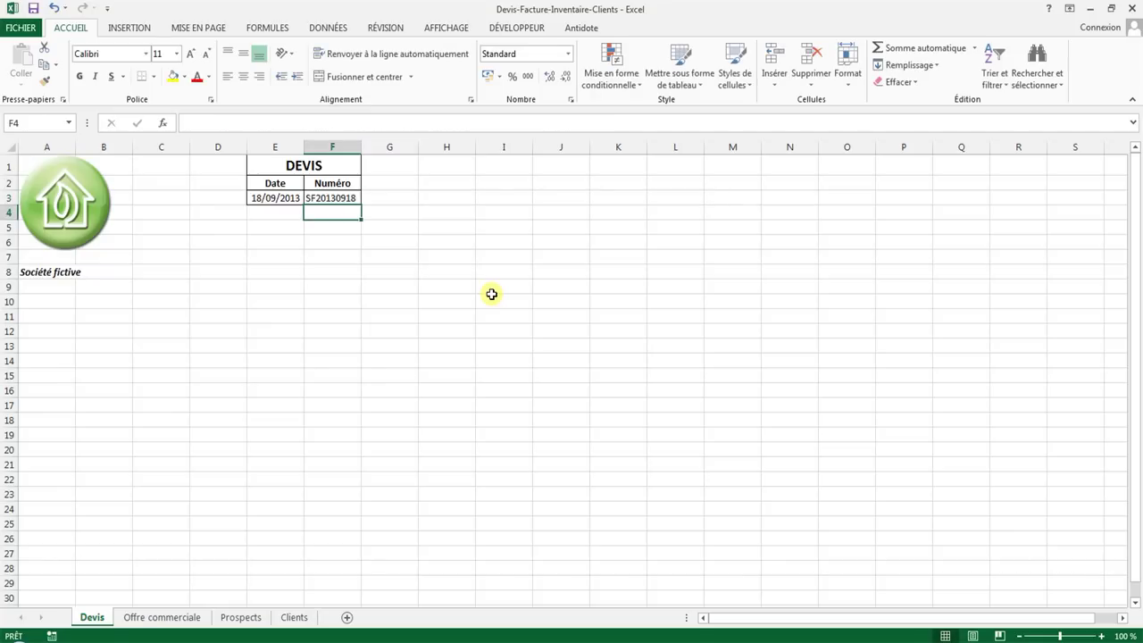
key("Up")
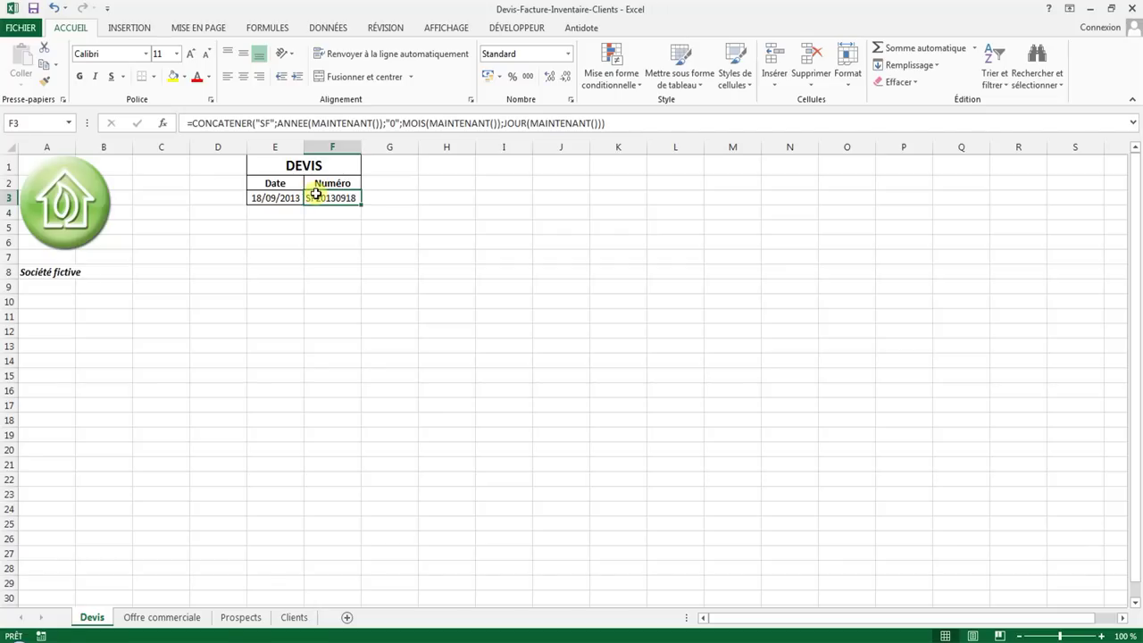
- Append ;1 to the F3 formula so the quote number reads SF201309181
left_click(625, 123)
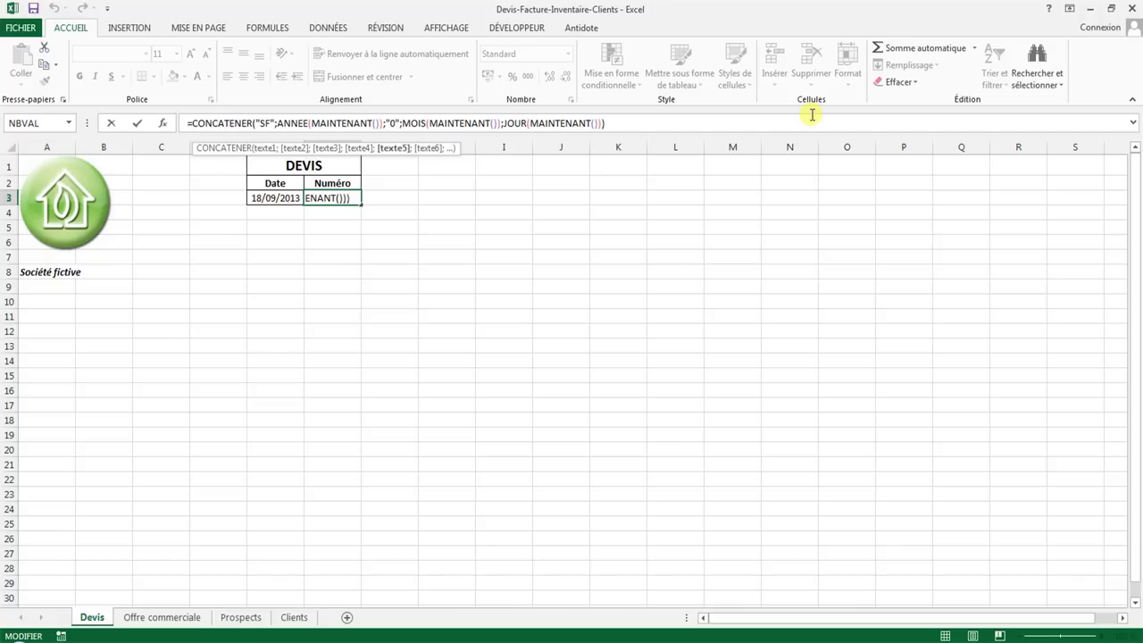
type(";1")
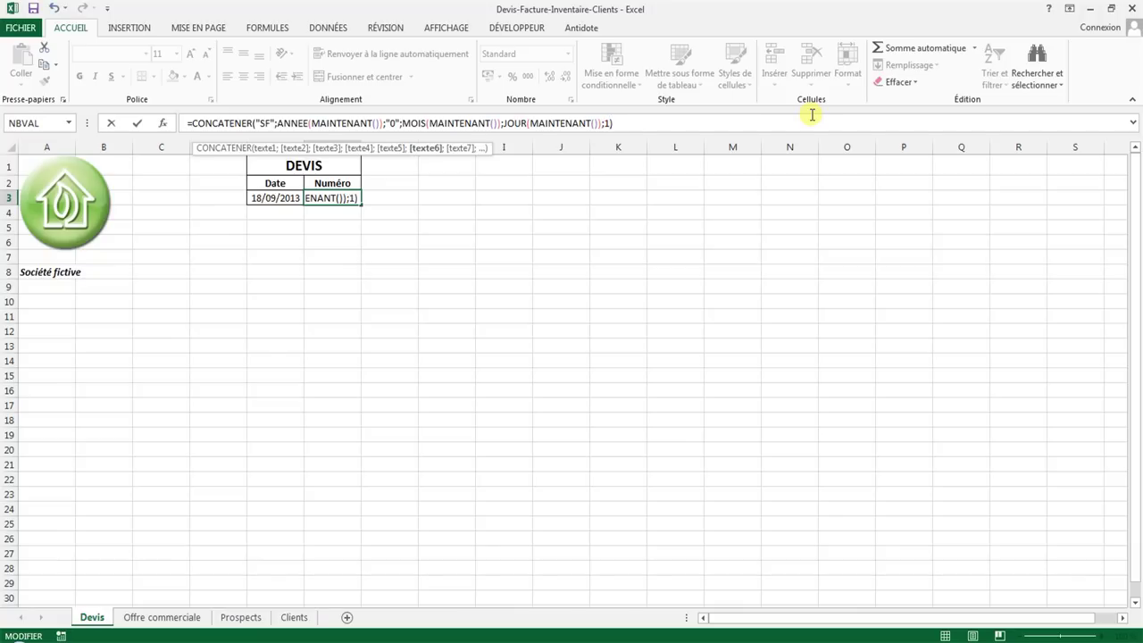
key("Return")
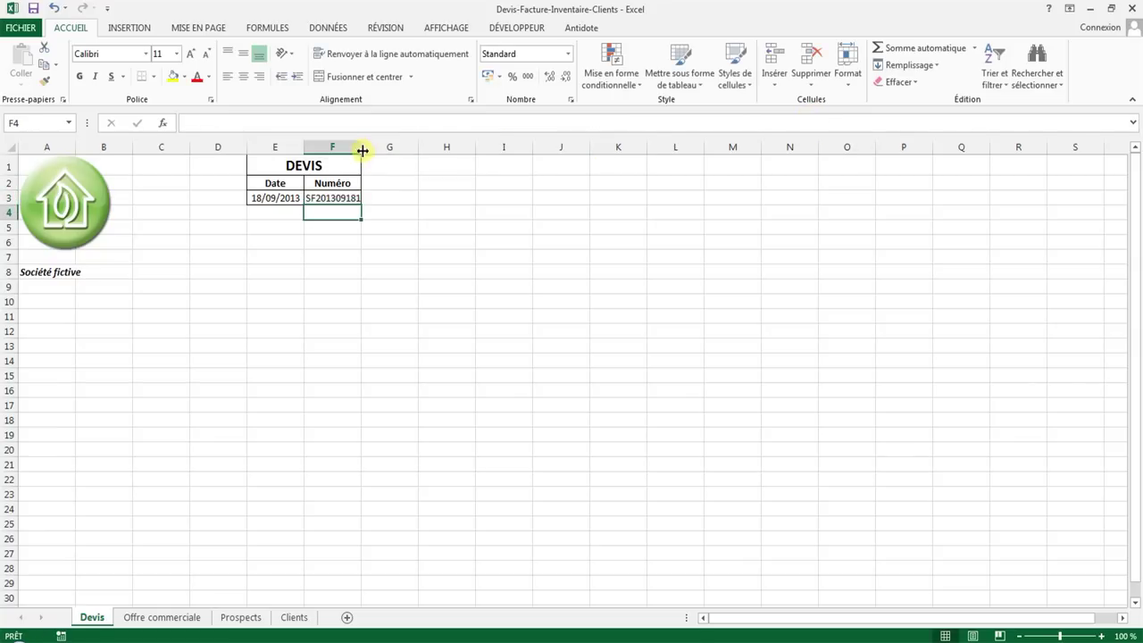
- Adjust column F's width to fit the quote number and centre it in F3
left_click_drag(362, 148, 375, 148)
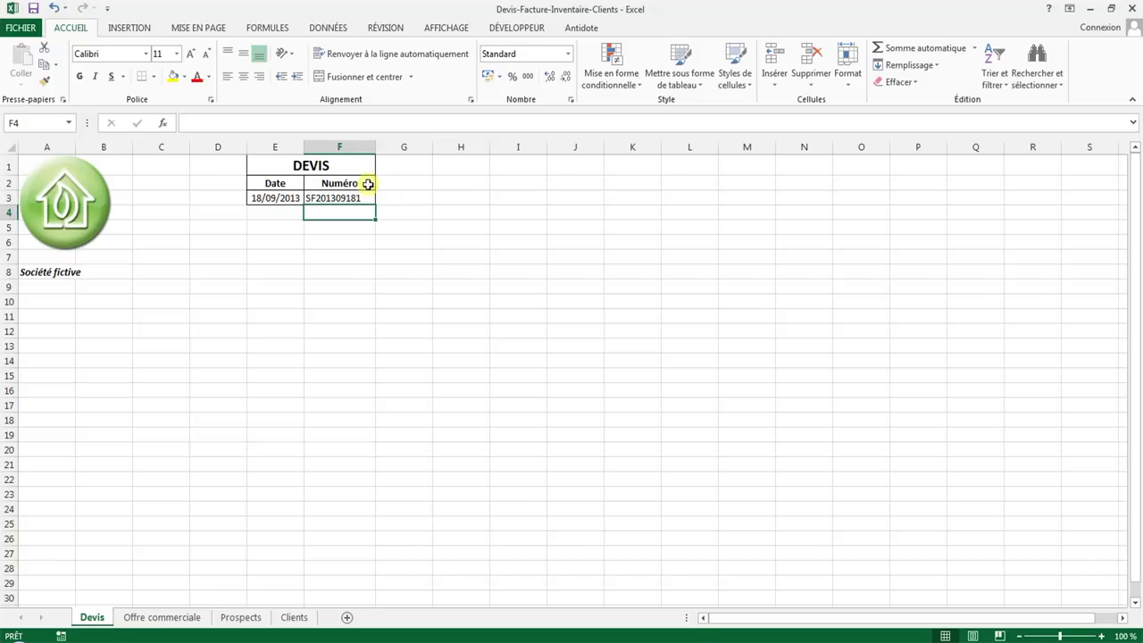
left_click(339, 197)
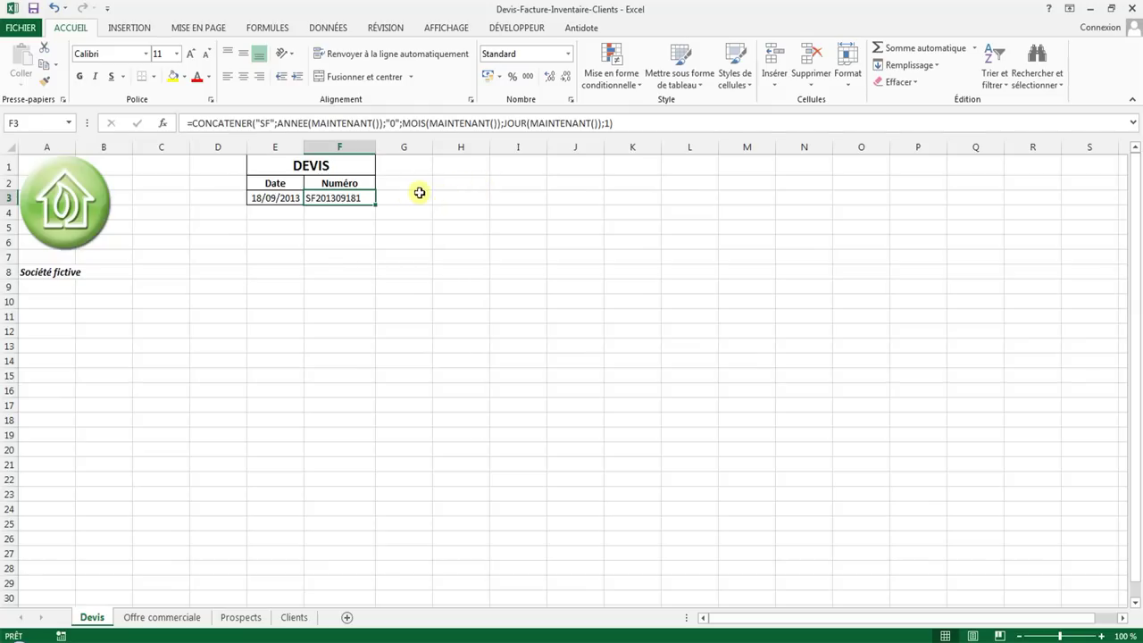
left_click_drag(374, 152, 364, 152)
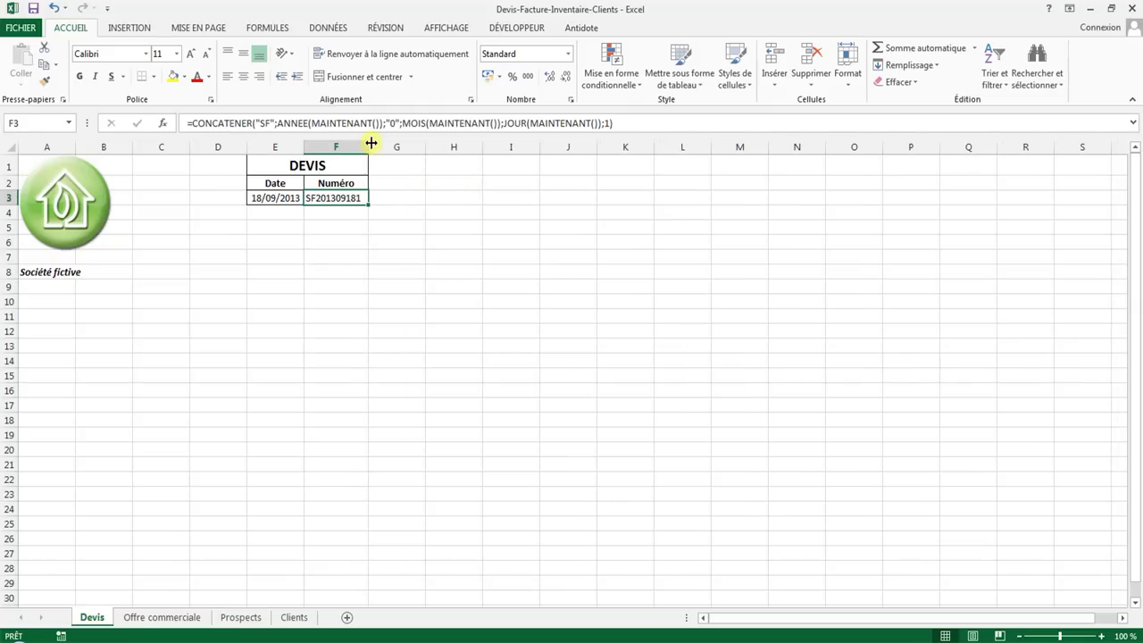
left_click(243, 78)
left_click(282, 211)
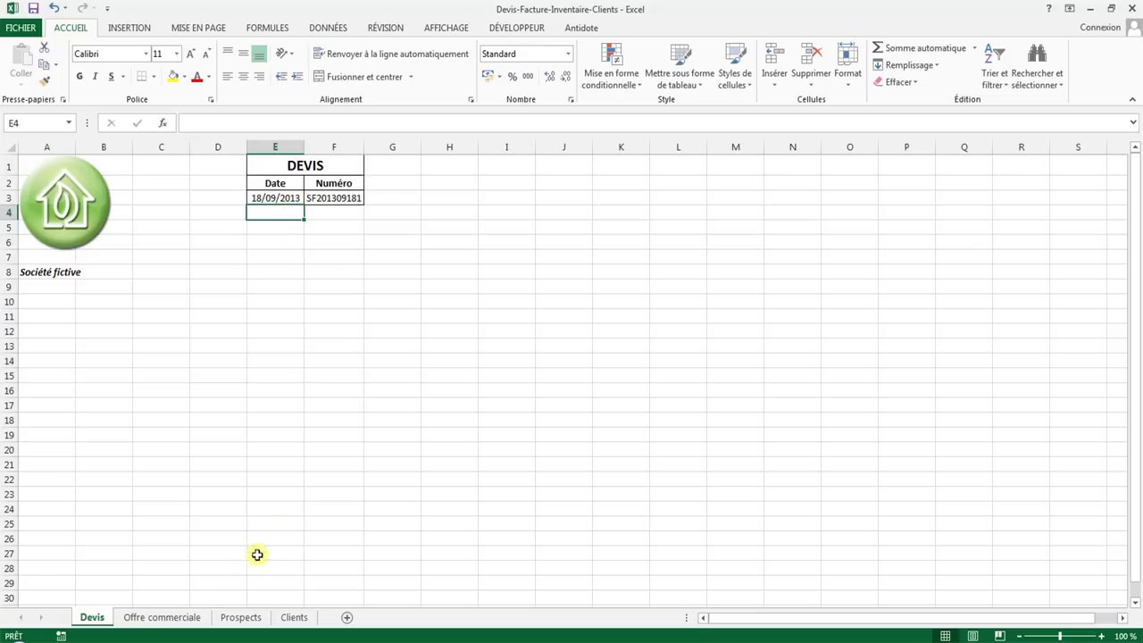
left_click(264, 256)
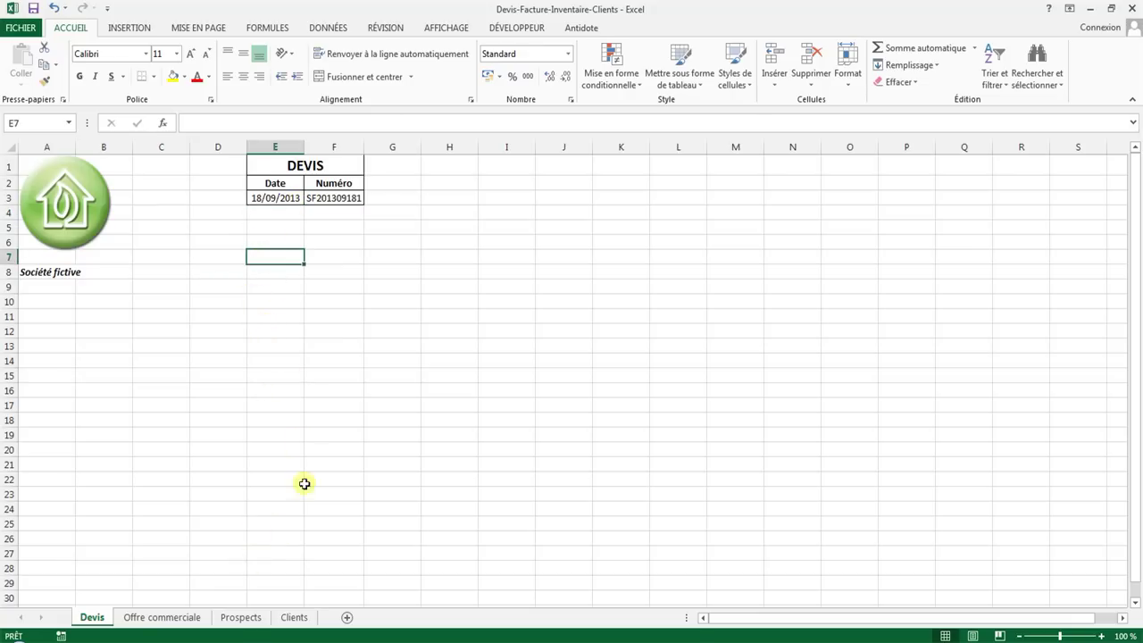
- Define the name Prospect for the table A3:I7 on the Prospects sheet
left_click(242, 618)
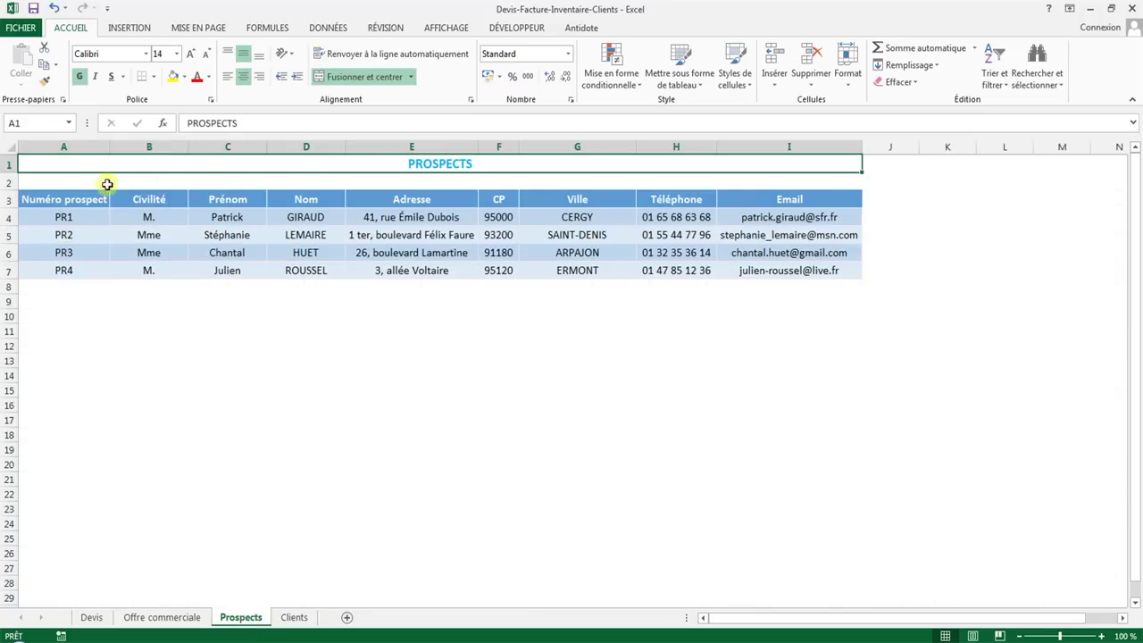
mouse_move(54, 199)
left_mouse_down()
mouse_move(788, 281)
mouse_move(786, 270)
left_mouse_up()
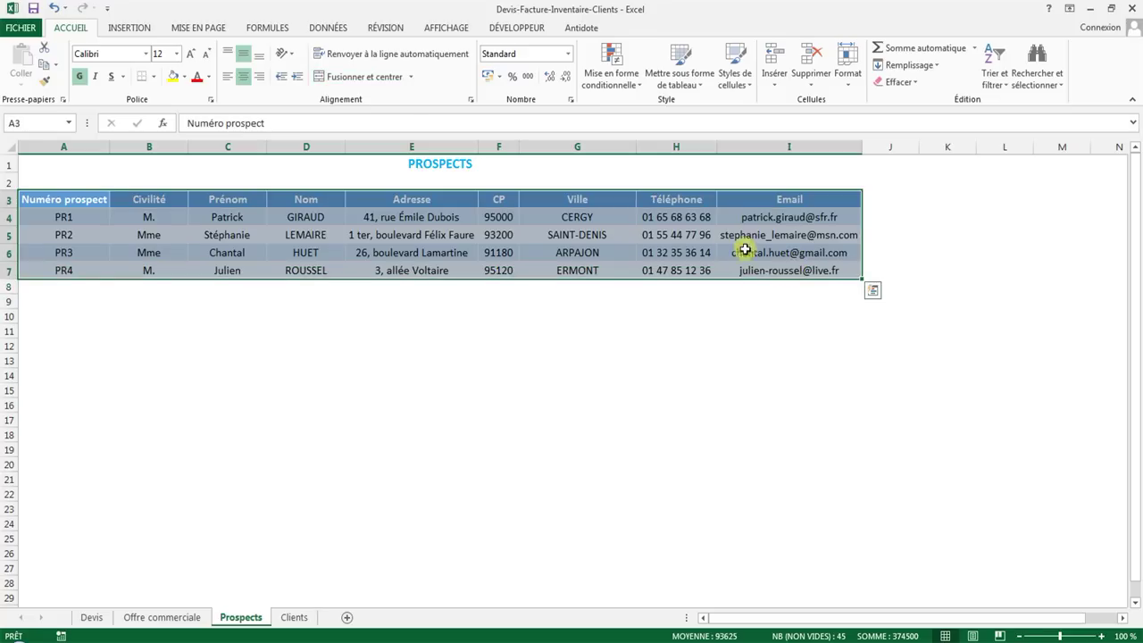
left_click(270, 32)
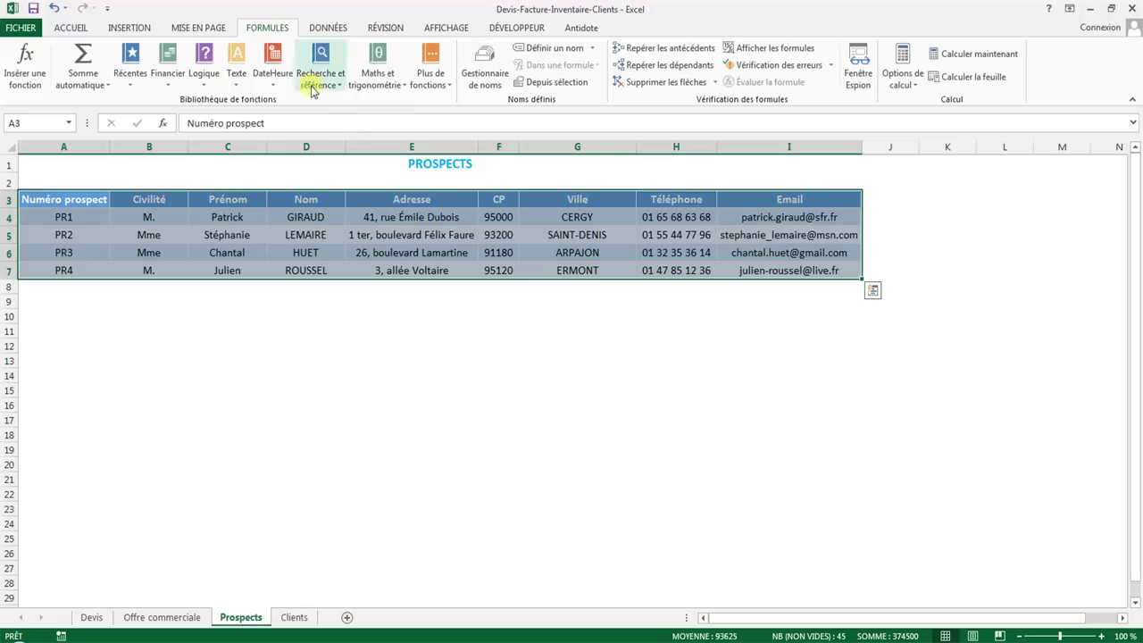
left_click(545, 50)
left_click(549, 113)
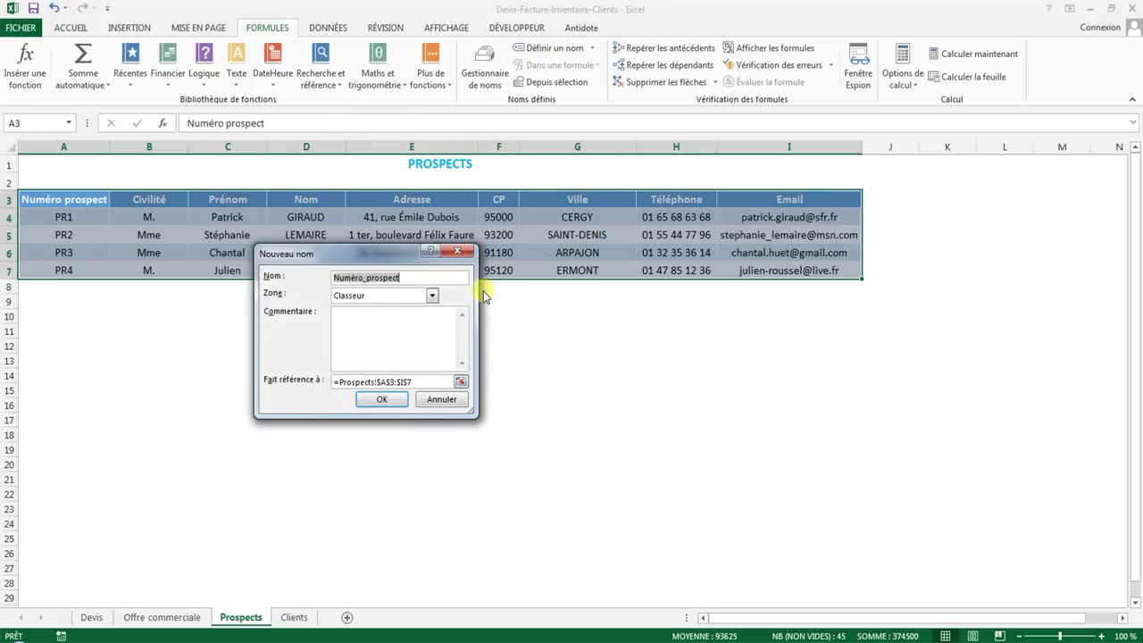
type("Prospe")
type("ct")
left_click(392, 402)
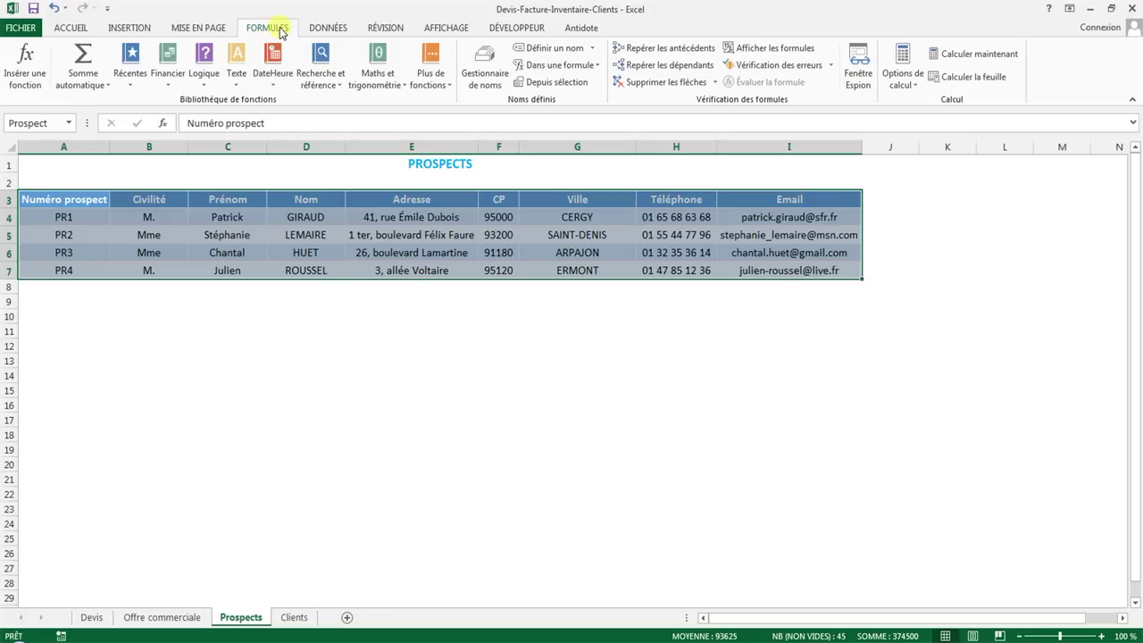
- Check the Prospect name's range in the Name Manager, then select A4:A7 for naming
left_click(485, 75)
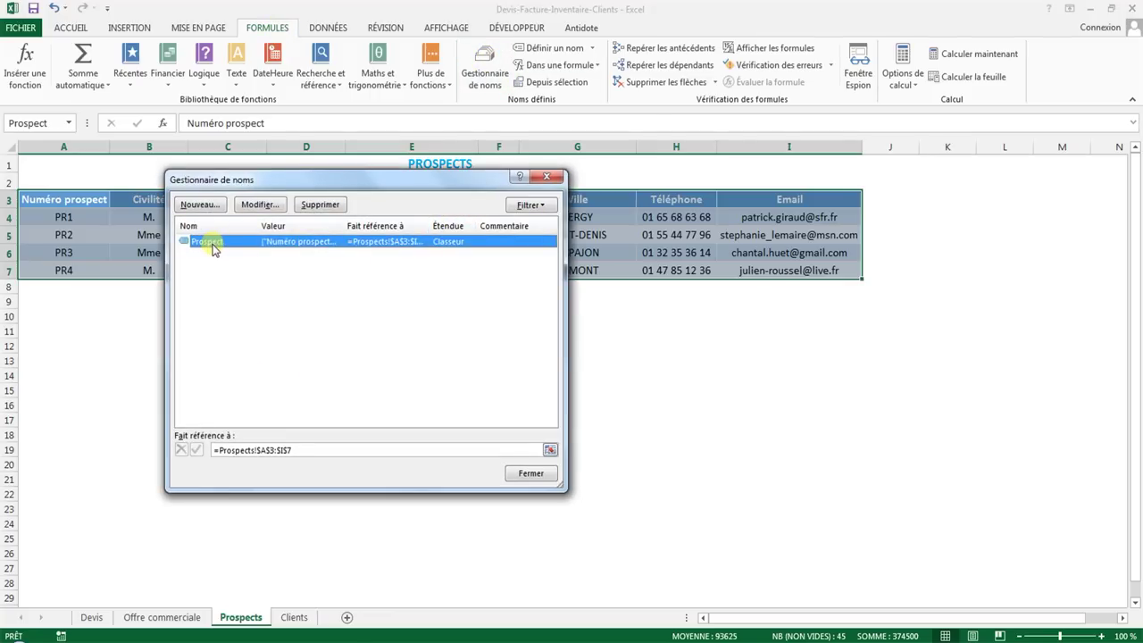
left_click(284, 450)
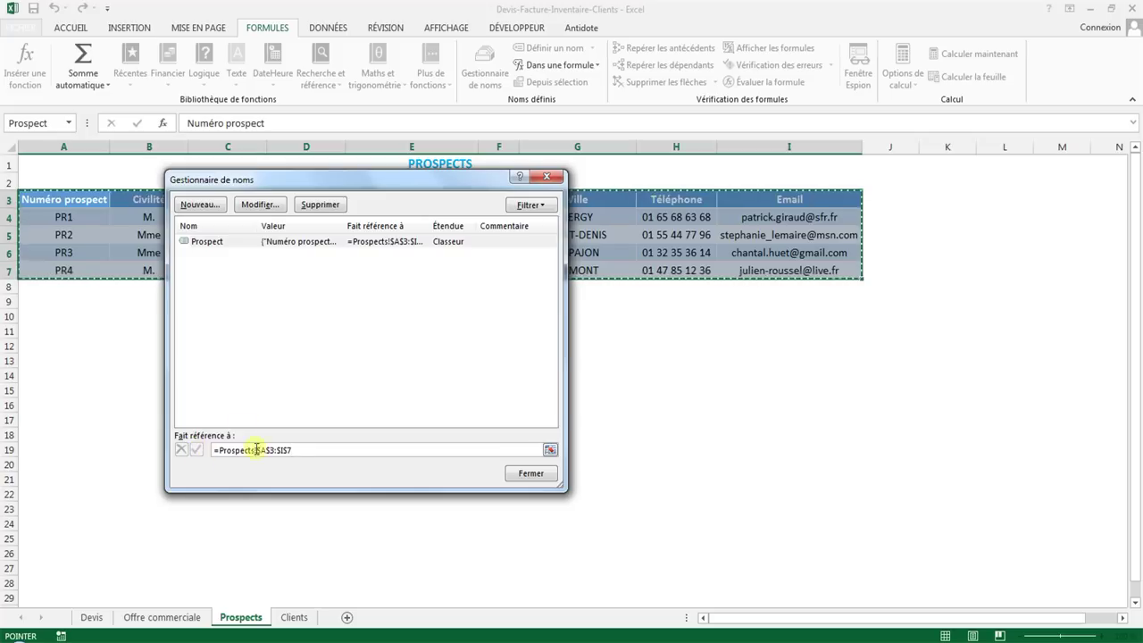
left_click(531, 474)
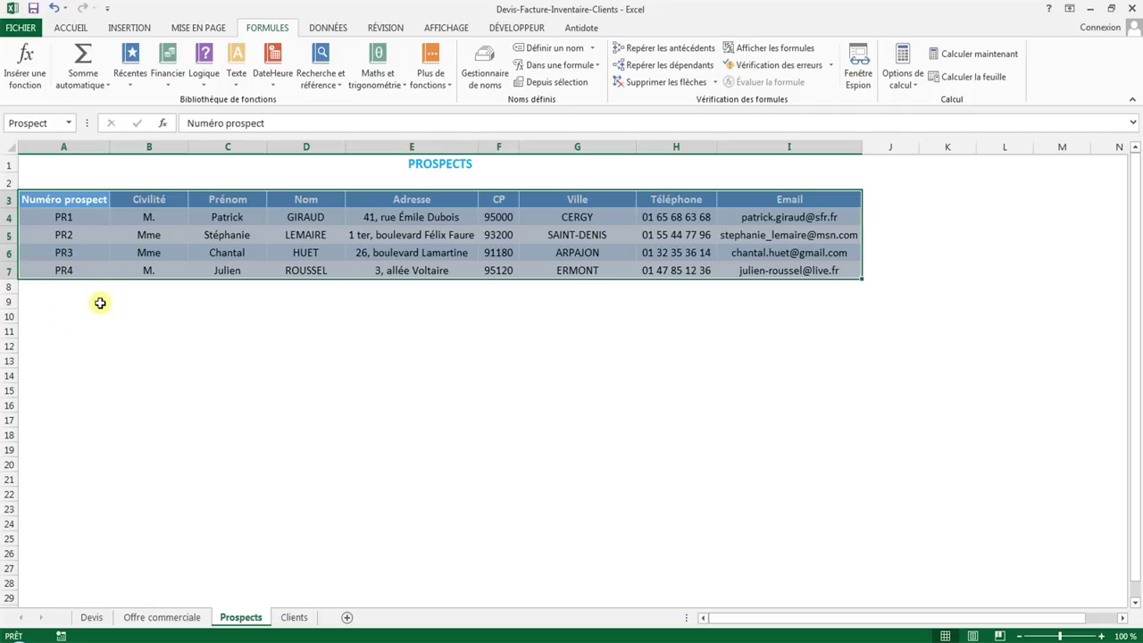
left_click_drag(47, 217, 51, 271)
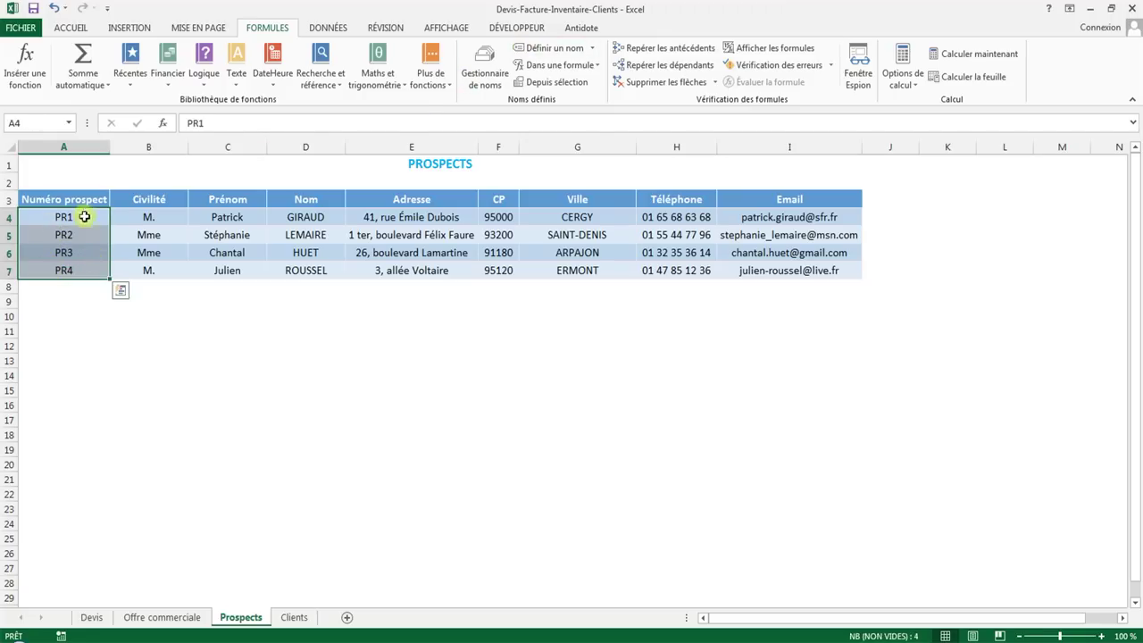
left_click(534, 47)
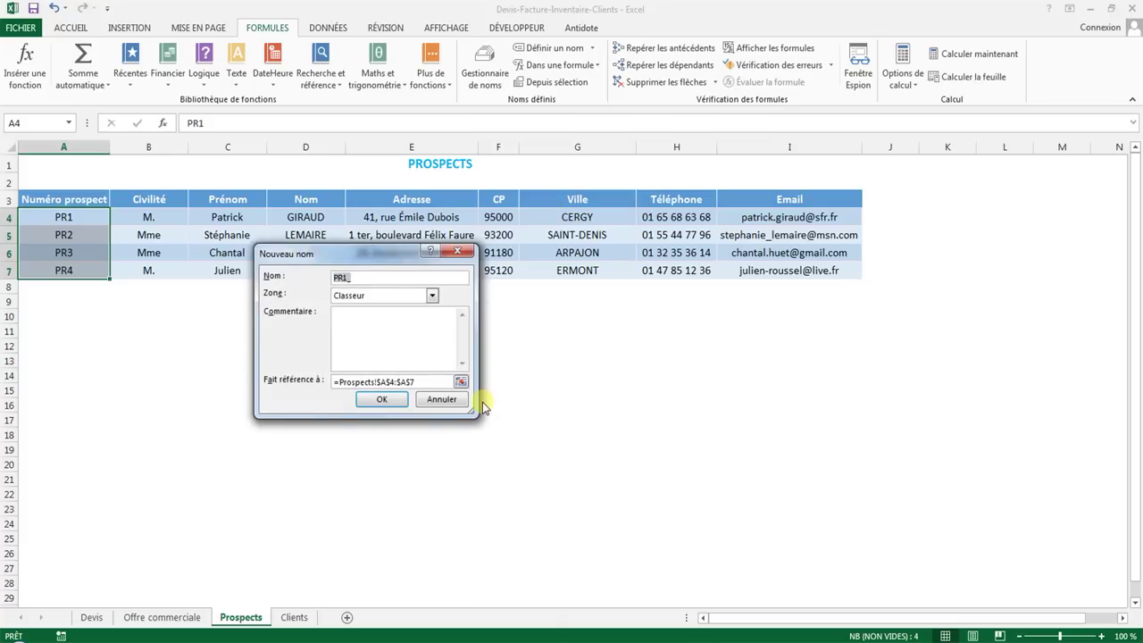
- Enter Numéro_prospect as the name for A4:A7 and confirm
type("Numéro_")
type("prospect")
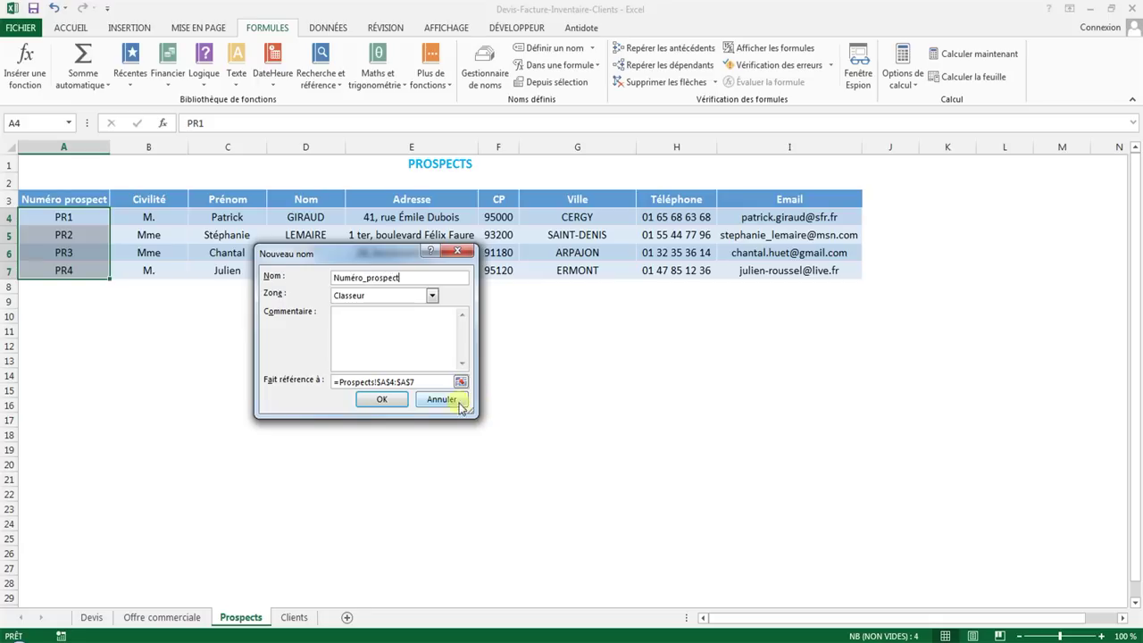
left_click(384, 403)
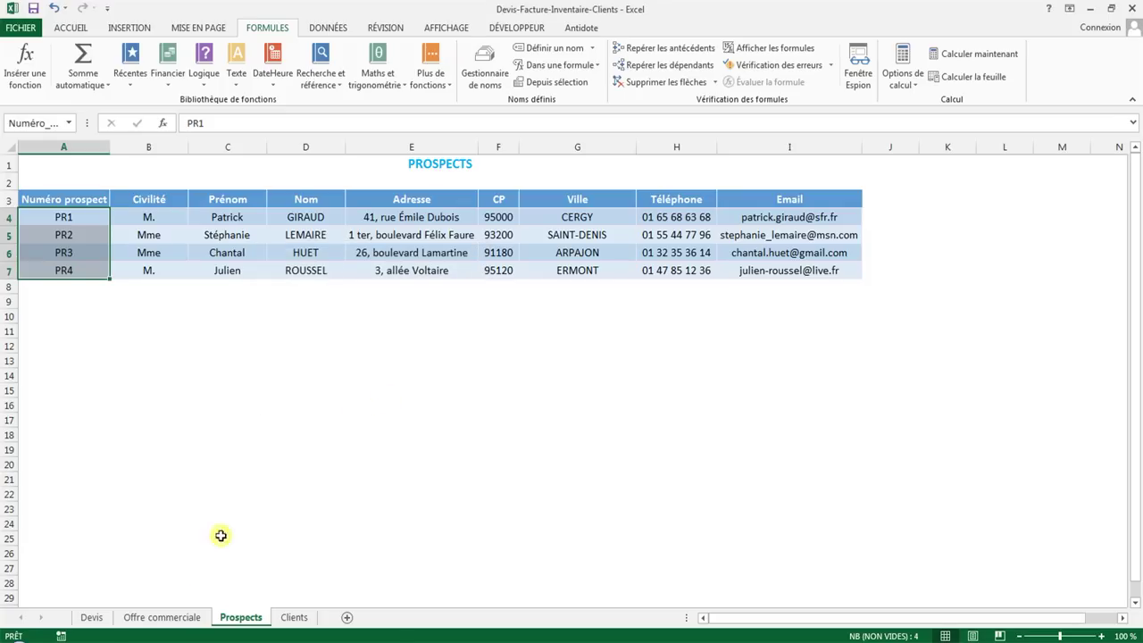
- On the Devis sheet, enter the label 'Numéro prospect' in cell D7
left_click(92, 617)
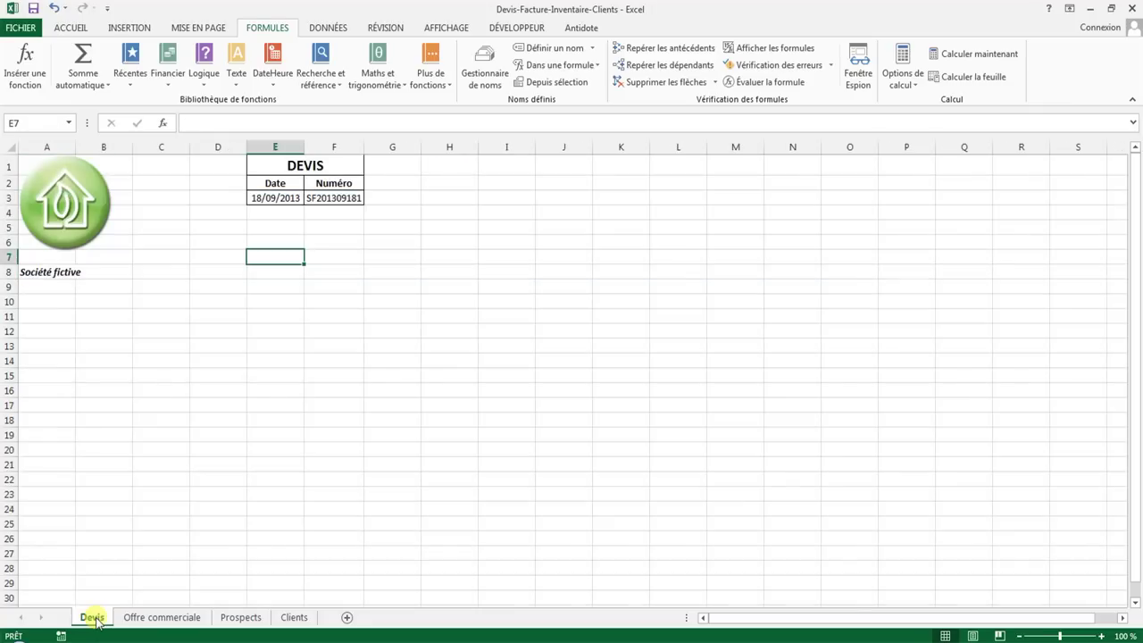
left_click(228, 257)
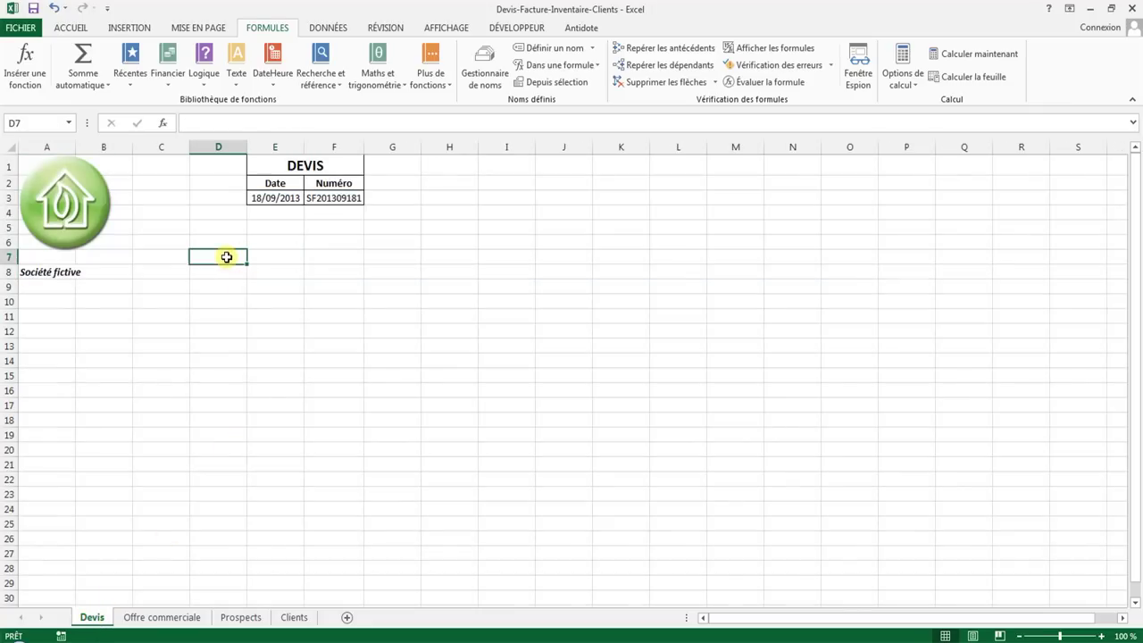
type("Num")
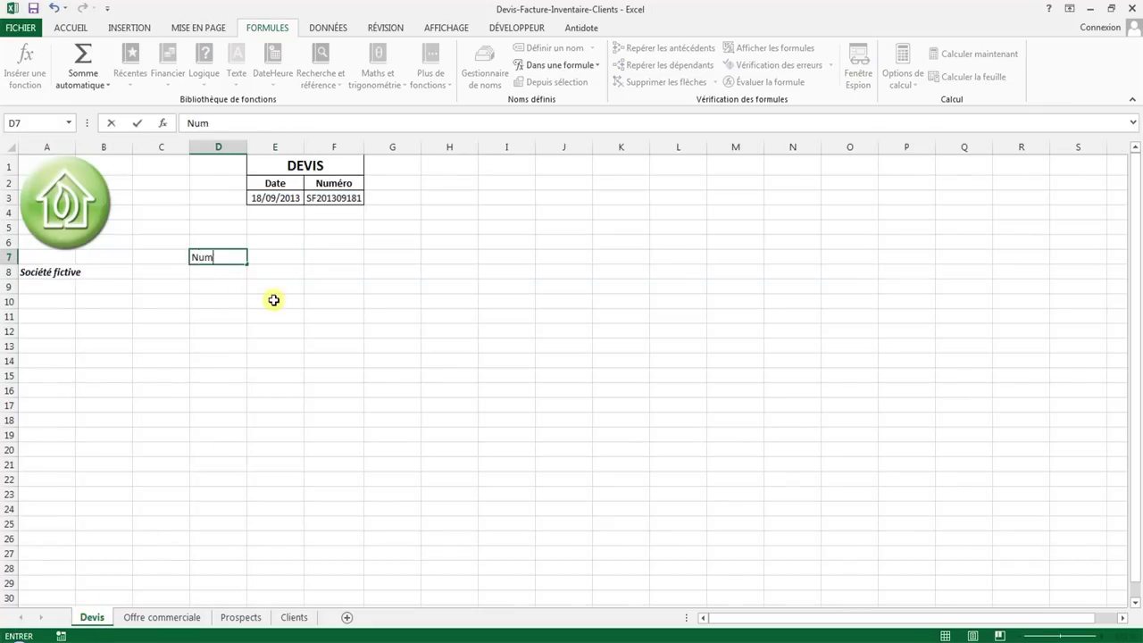
type("éro pros")
type("pect")
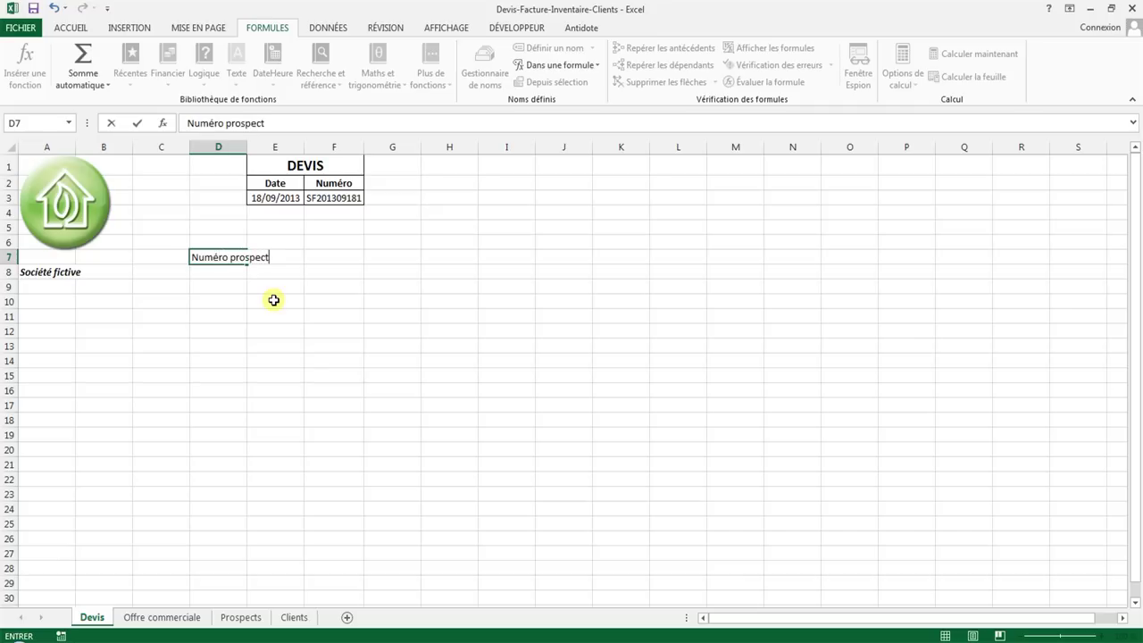
left_click(332, 258)
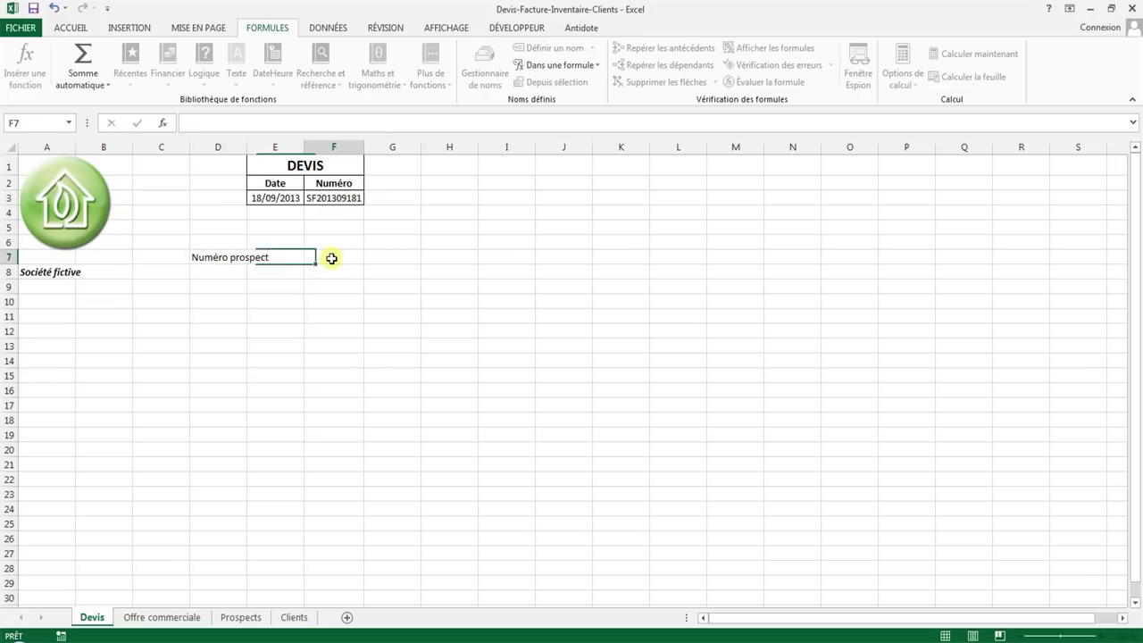
- Make the D7 label bold and right-aligned, and merge it across D7:E7
left_click(286, 256)
left_click(200, 256)
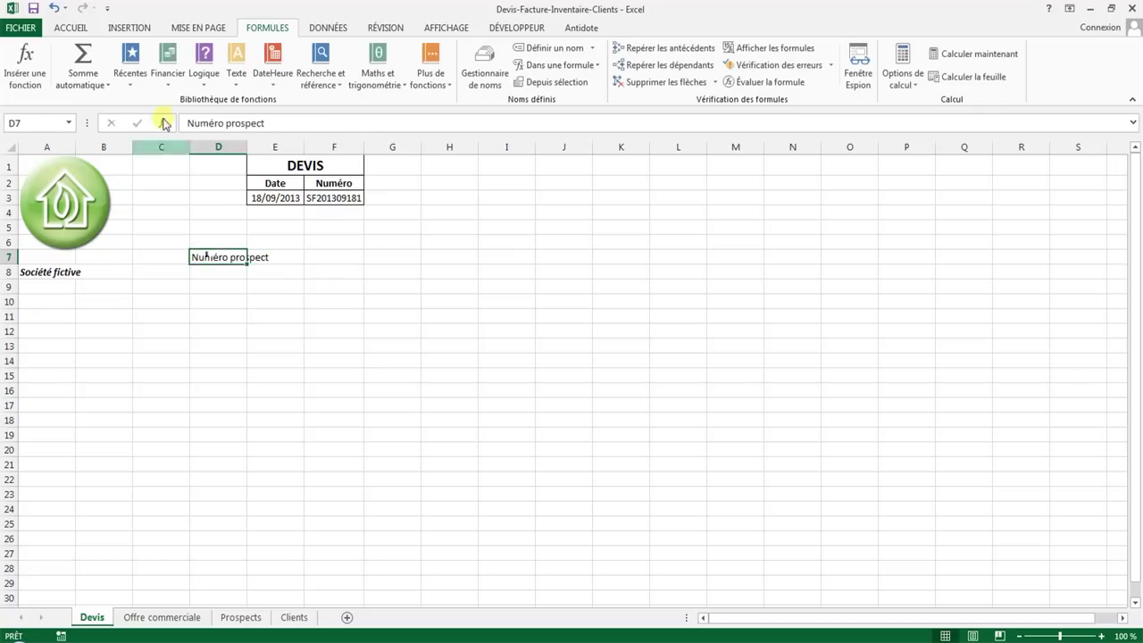
left_click(76, 28)
left_click(79, 76)
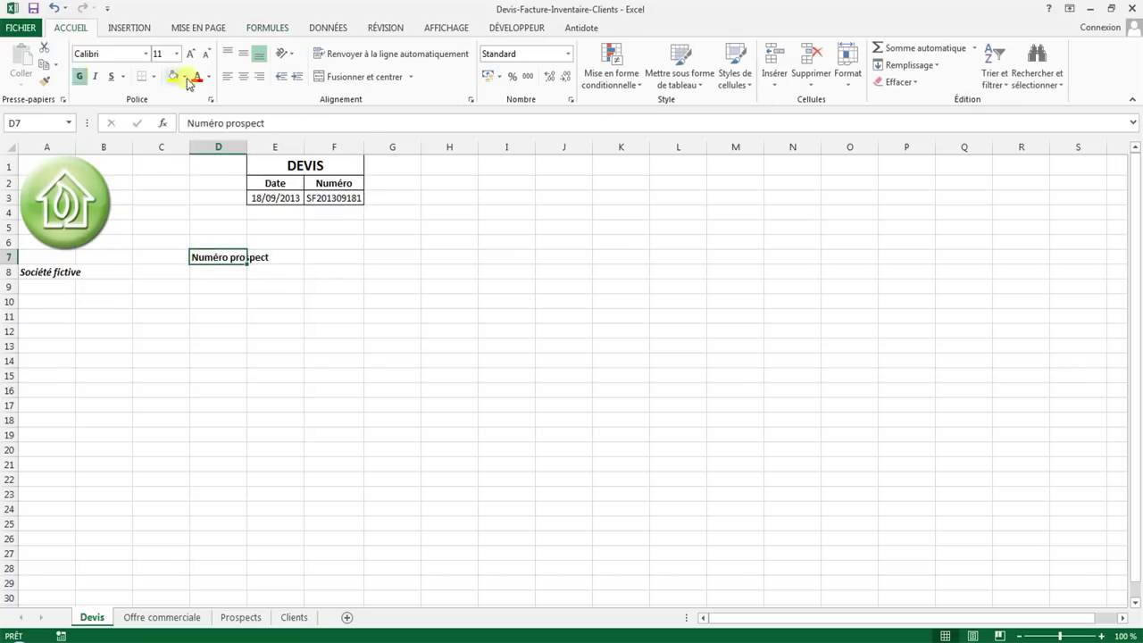
left_click(258, 77)
left_click_drag(234, 257, 284, 256)
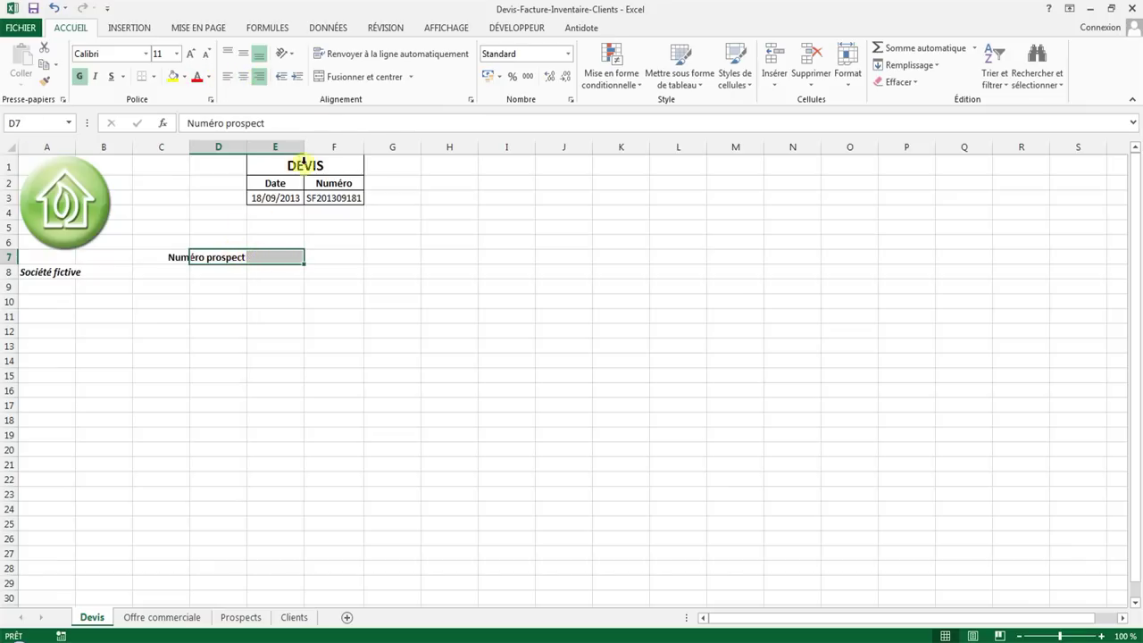
left_click(358, 77)
left_click(330, 256)
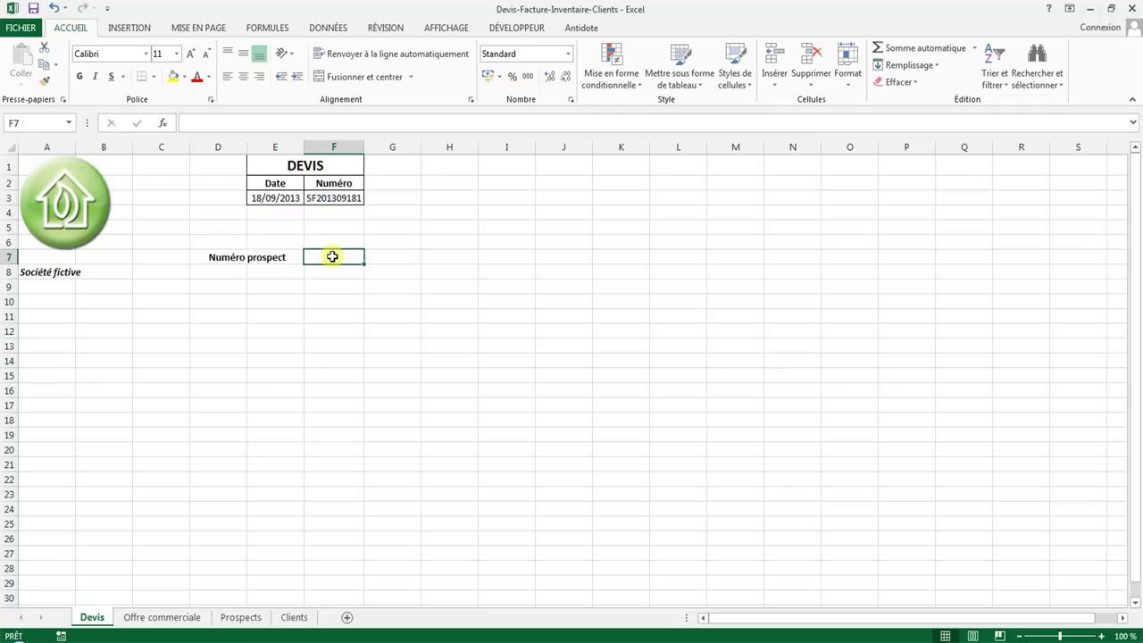
- Add a List validation sourced from =Numéro_prospect to F7, and test its PR1–PR4 dropdown
left_click(330, 29)
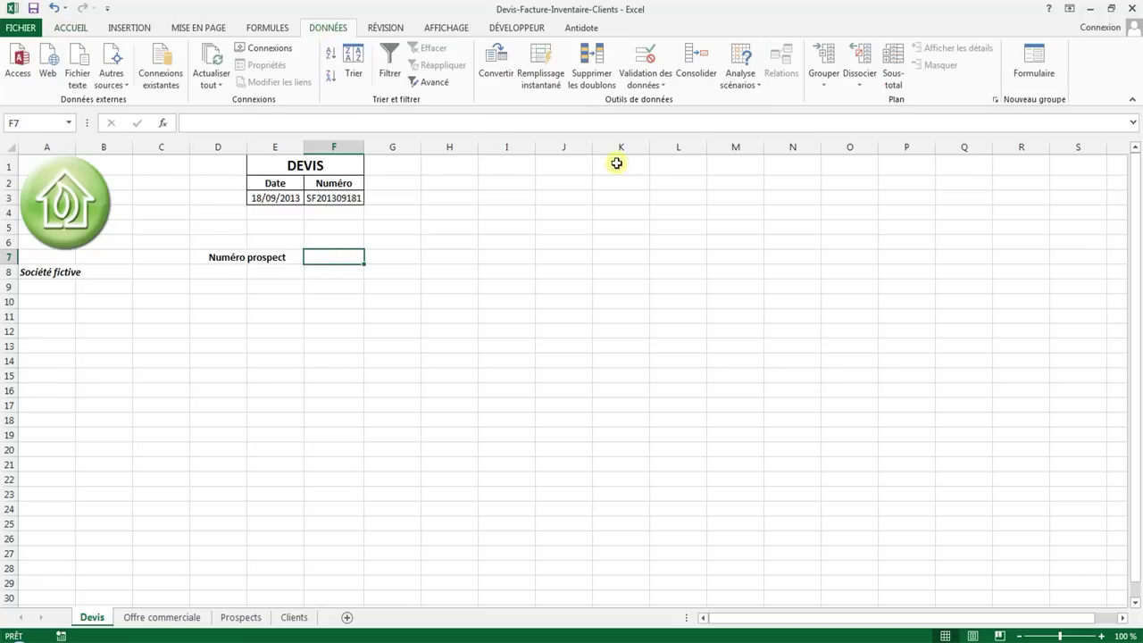
left_click(646, 75)
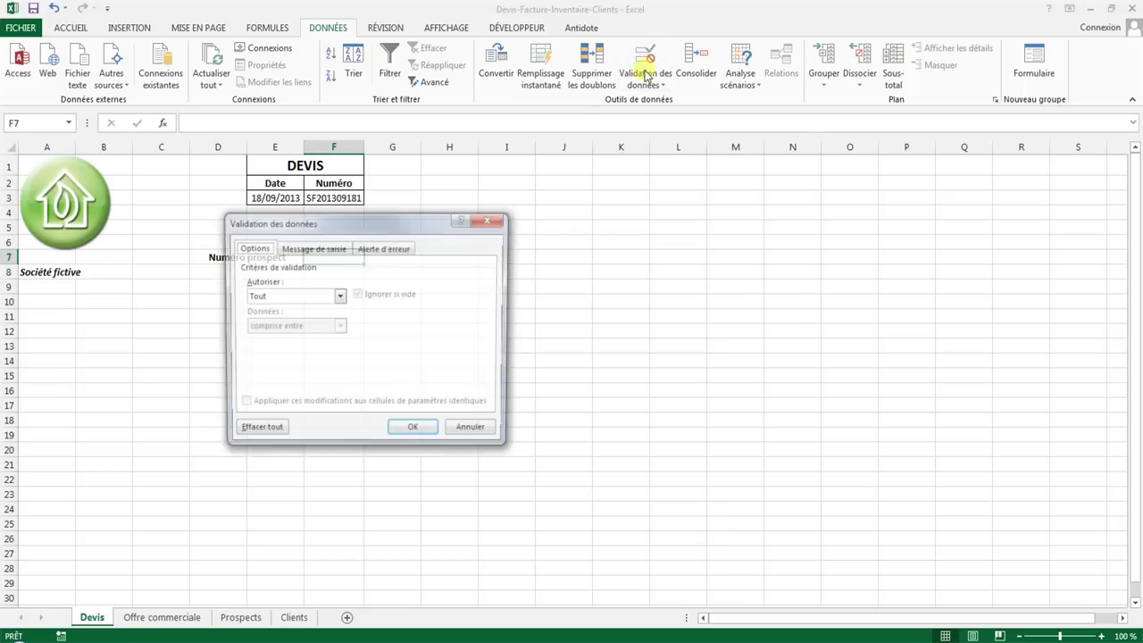
left_click(339, 298)
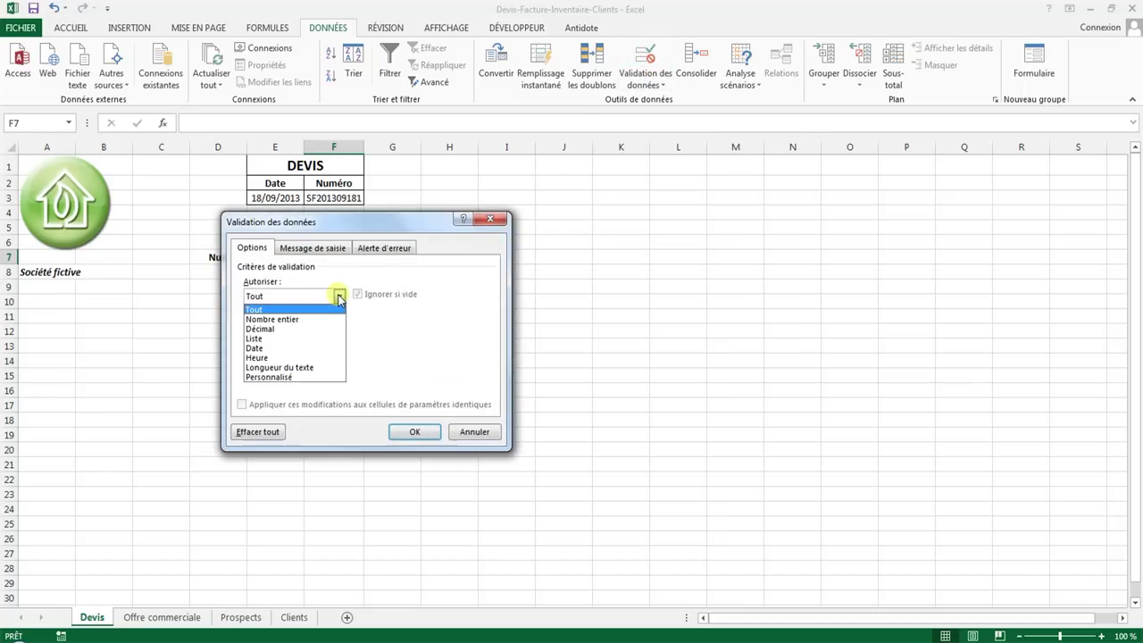
left_click(288, 339)
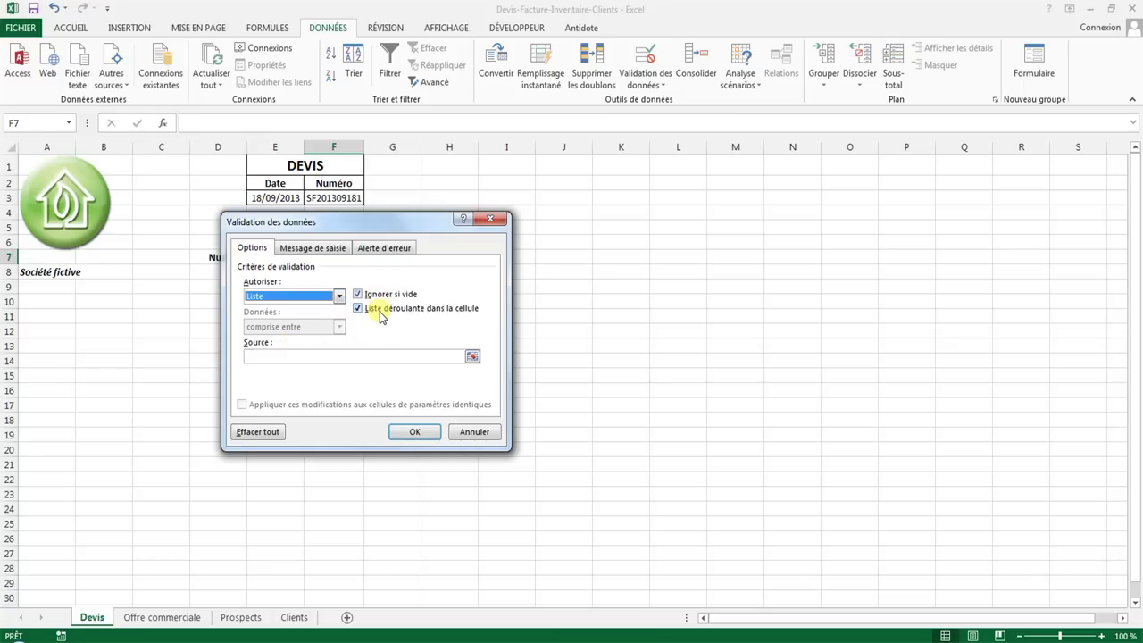
left_click(279, 356)
type("=Numéro_prospect")
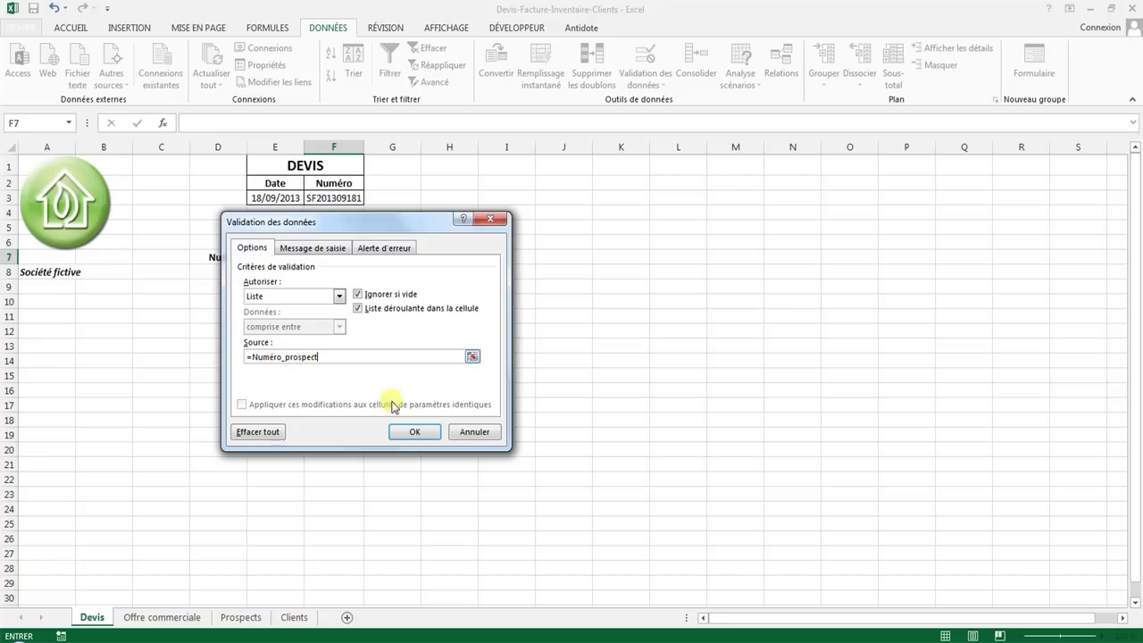
left_click(414, 432)
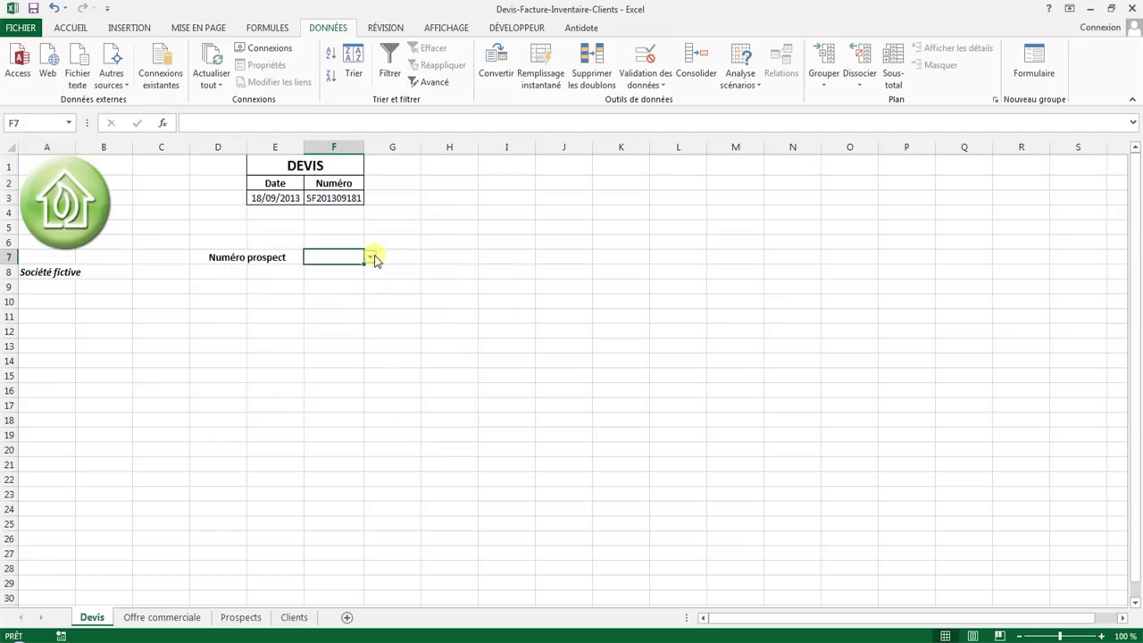
left_click(370, 257)
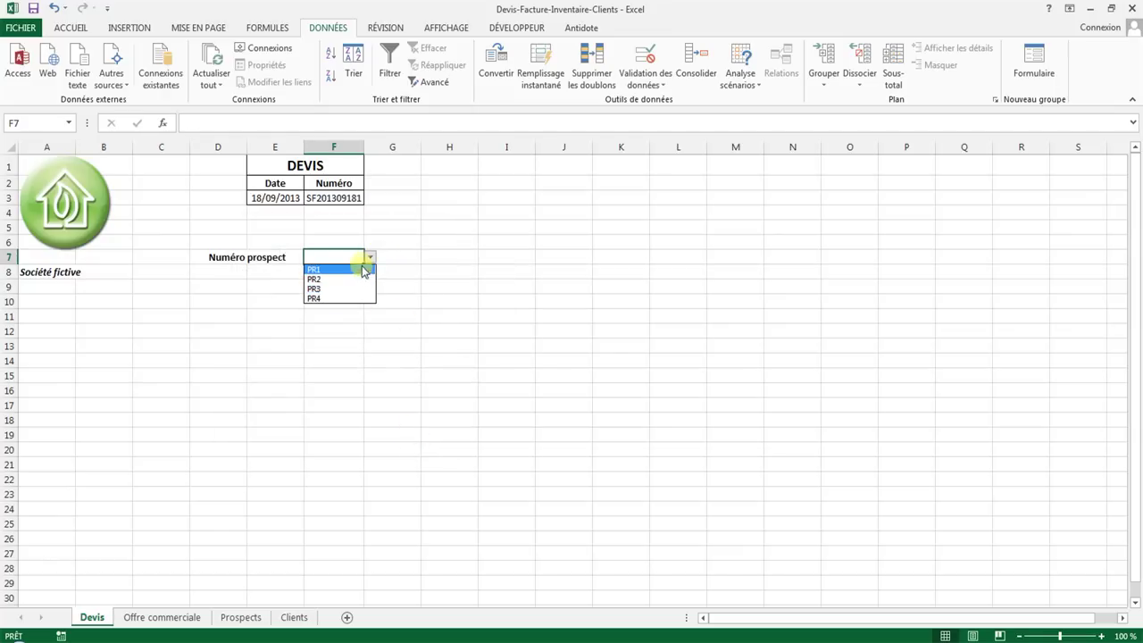
left_click(370, 259)
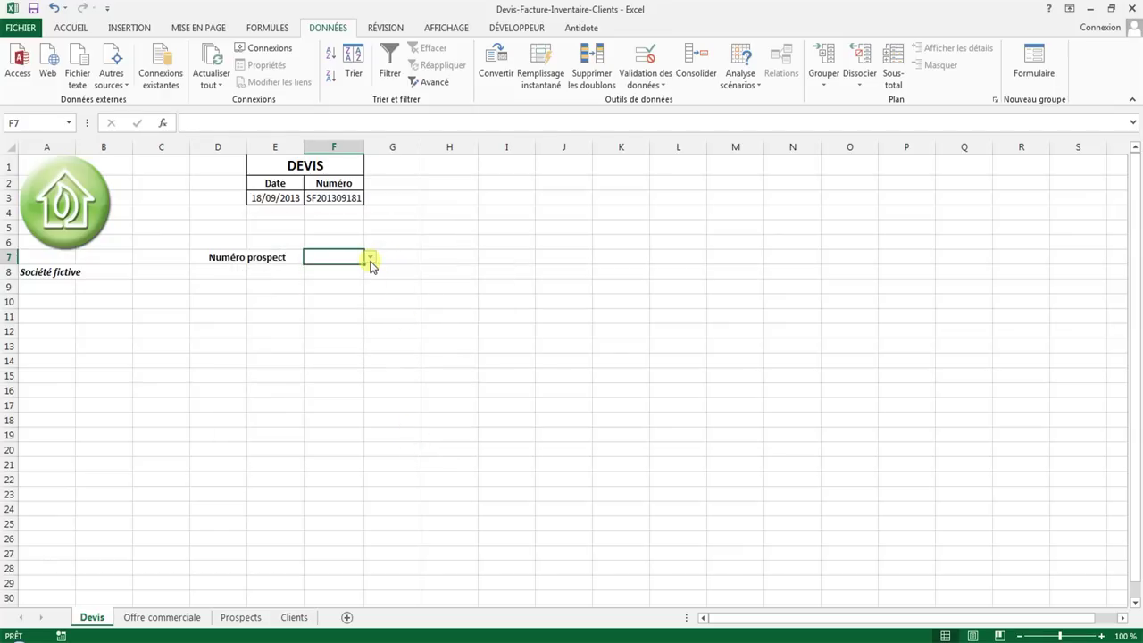
left_click(252, 617)
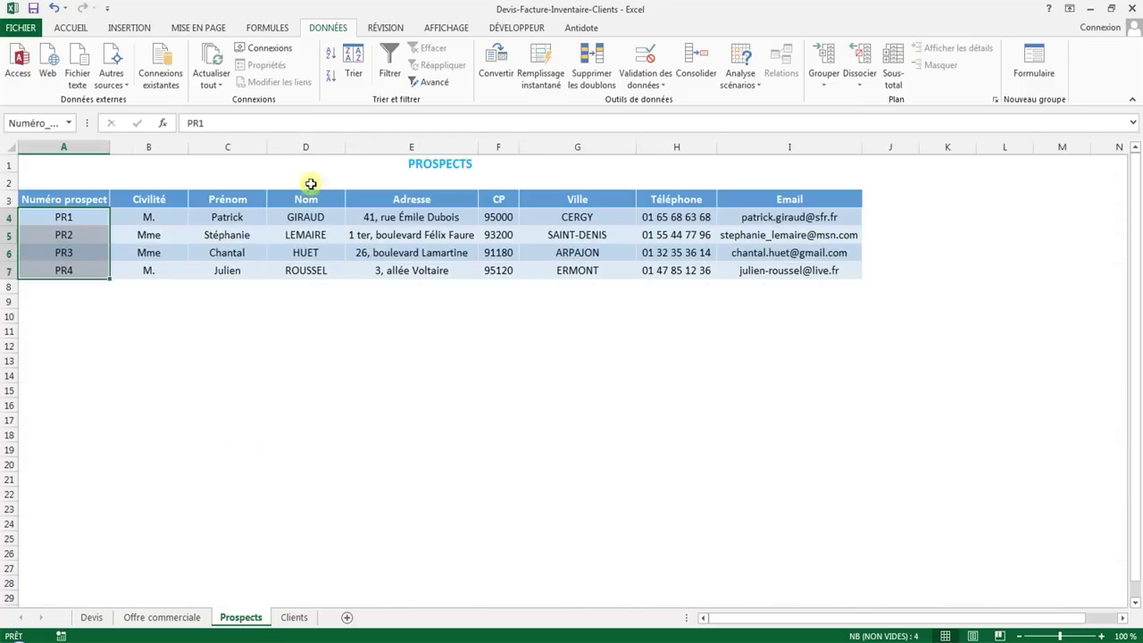
- Check the ranges of the Prospect and Numéro_prospect names in the Name Manager
left_click(275, 28)
left_click(485, 67)
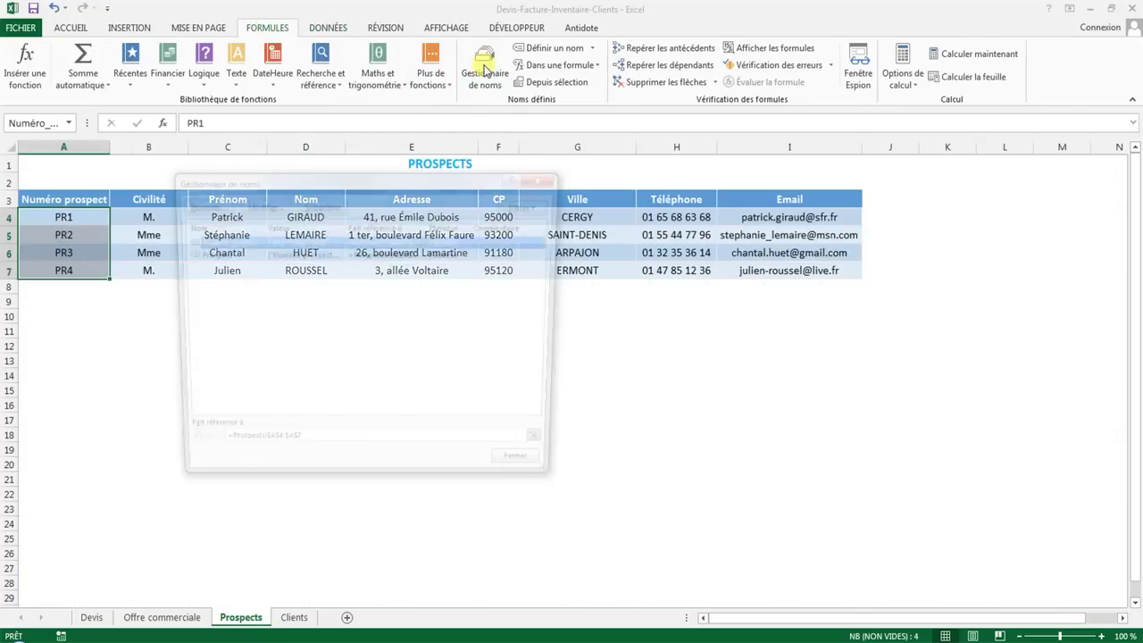
left_click(230, 254)
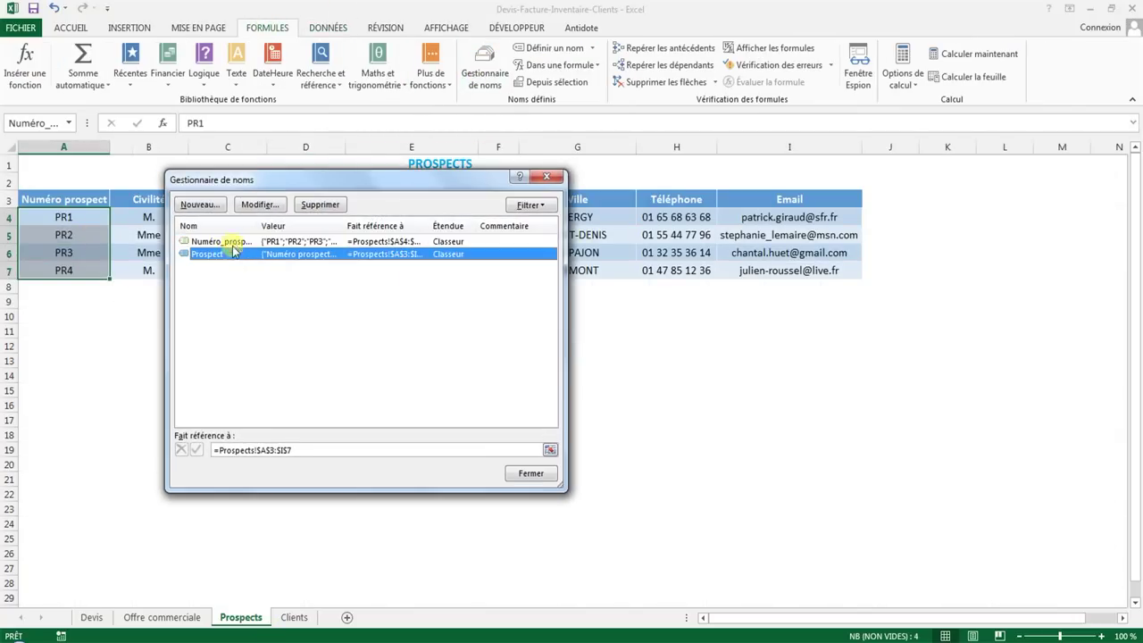
left_click(223, 241)
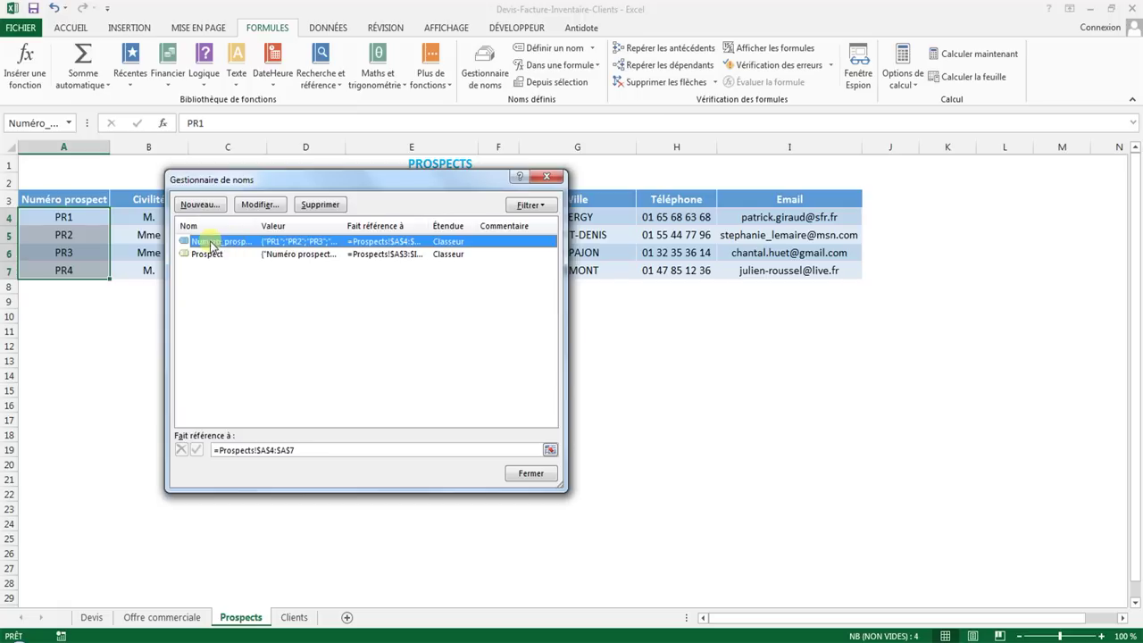
left_click(559, 176)
left_click(90, 616)
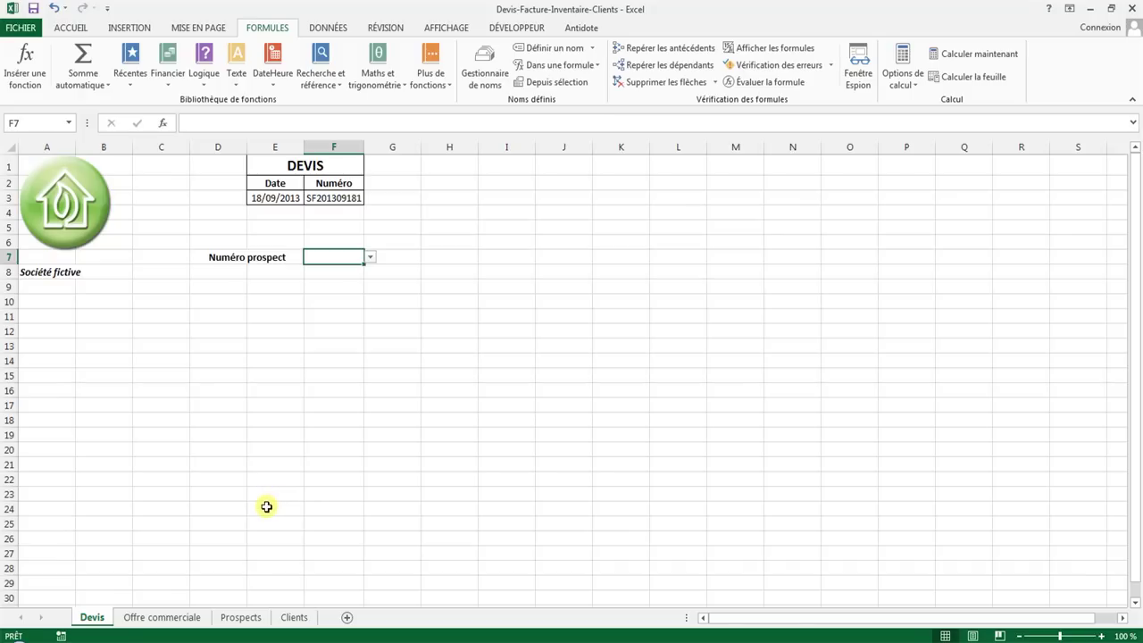
left_click(234, 617)
left_click(145, 215)
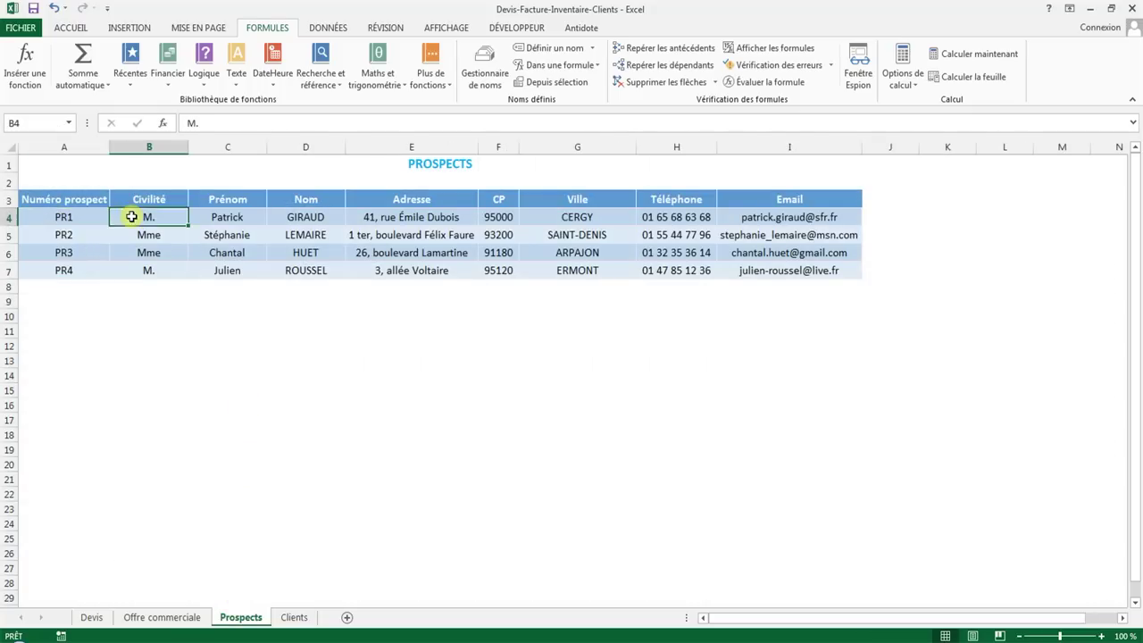
left_click_drag(145, 215, 321, 215)
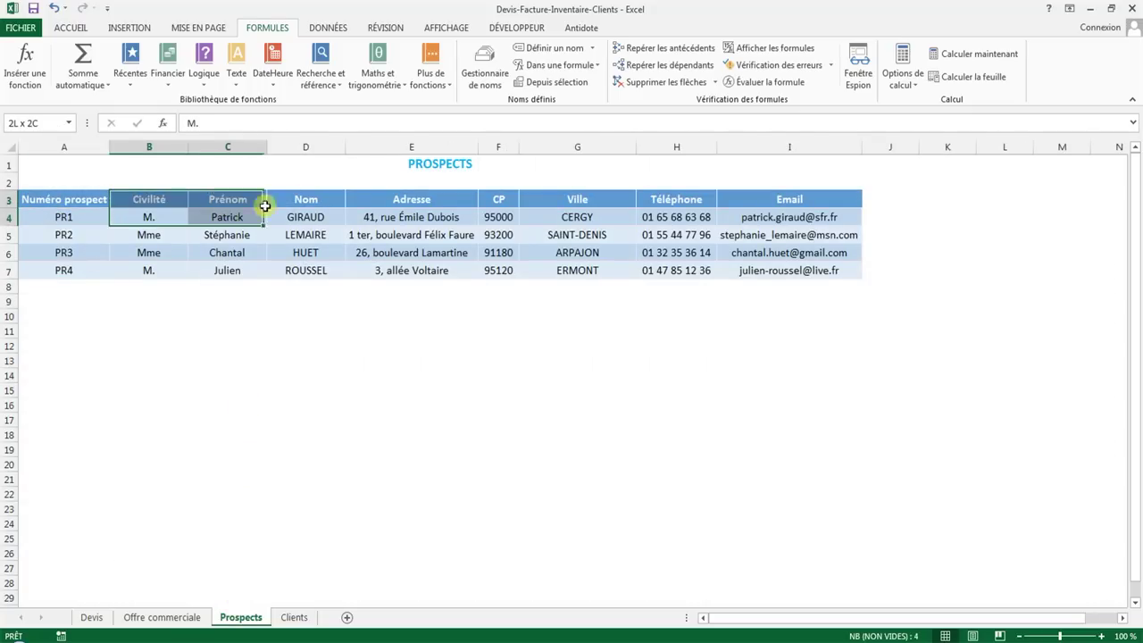
left_click(451, 219)
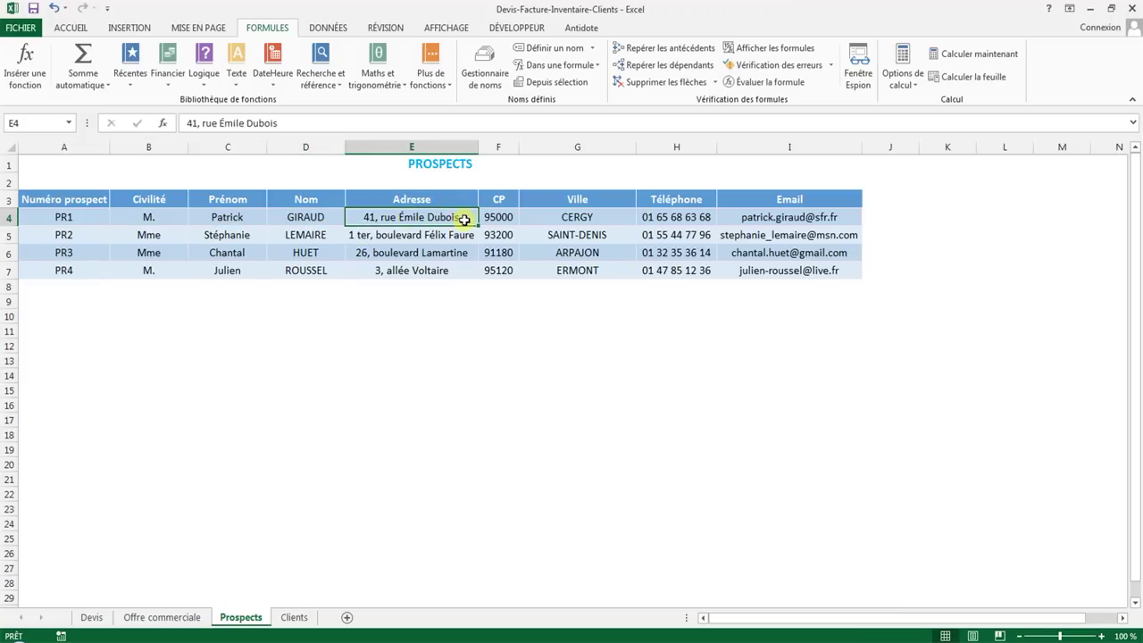
left_click_drag(493, 219, 568, 216)
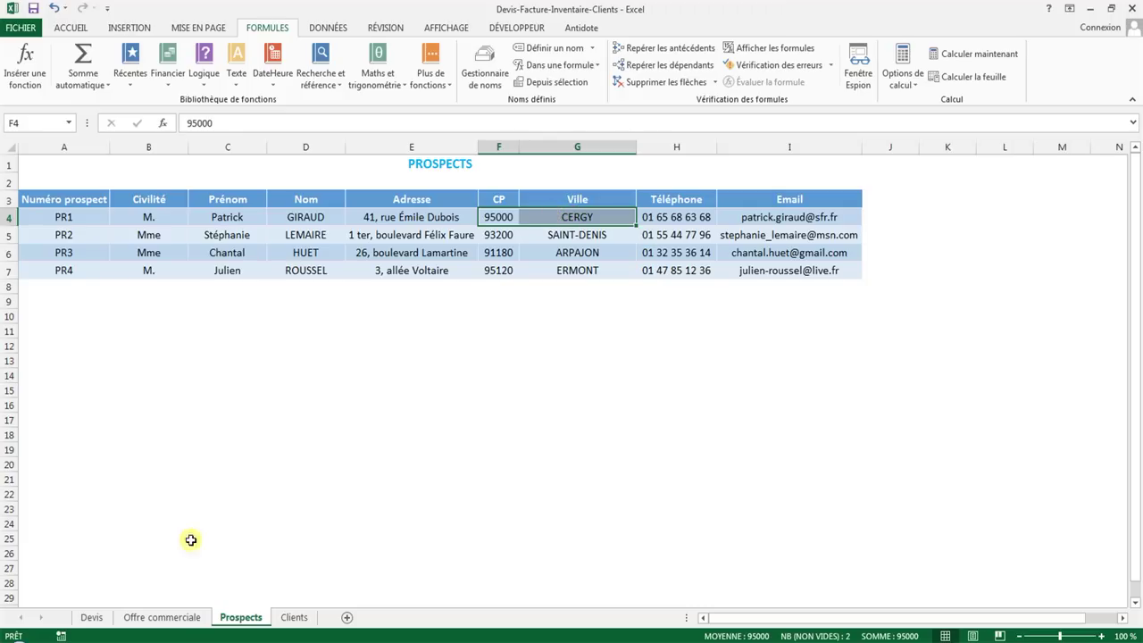
left_click(93, 617)
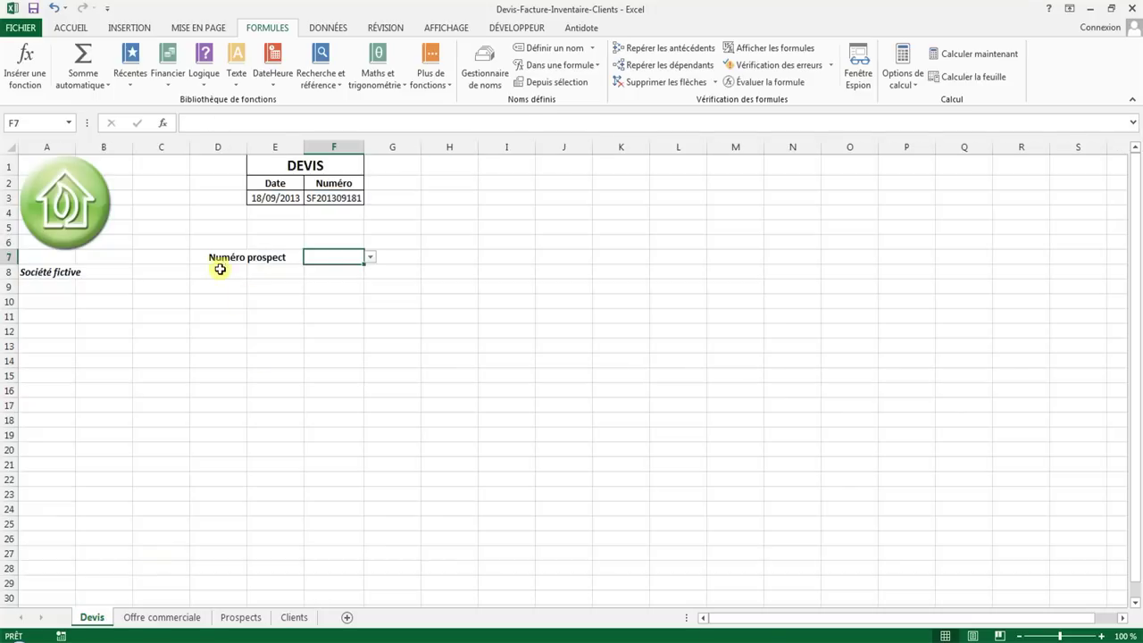
- Start a =CONCATENER(RECHERCHEV( formula in D8, then erase it entirely
left_click(224, 269)
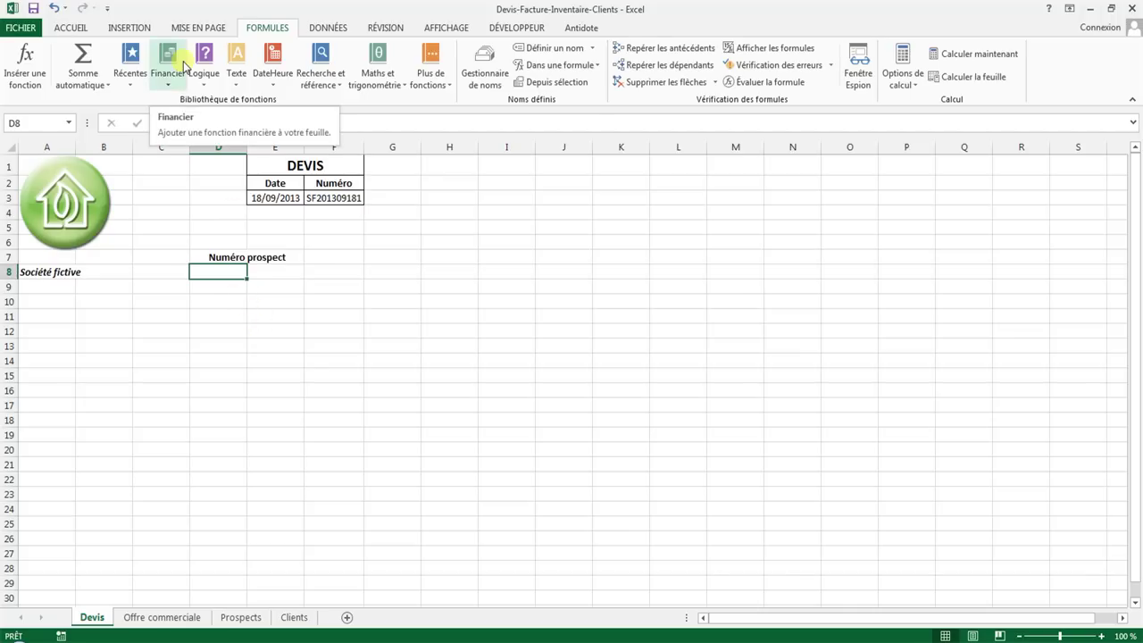
type("=CON")
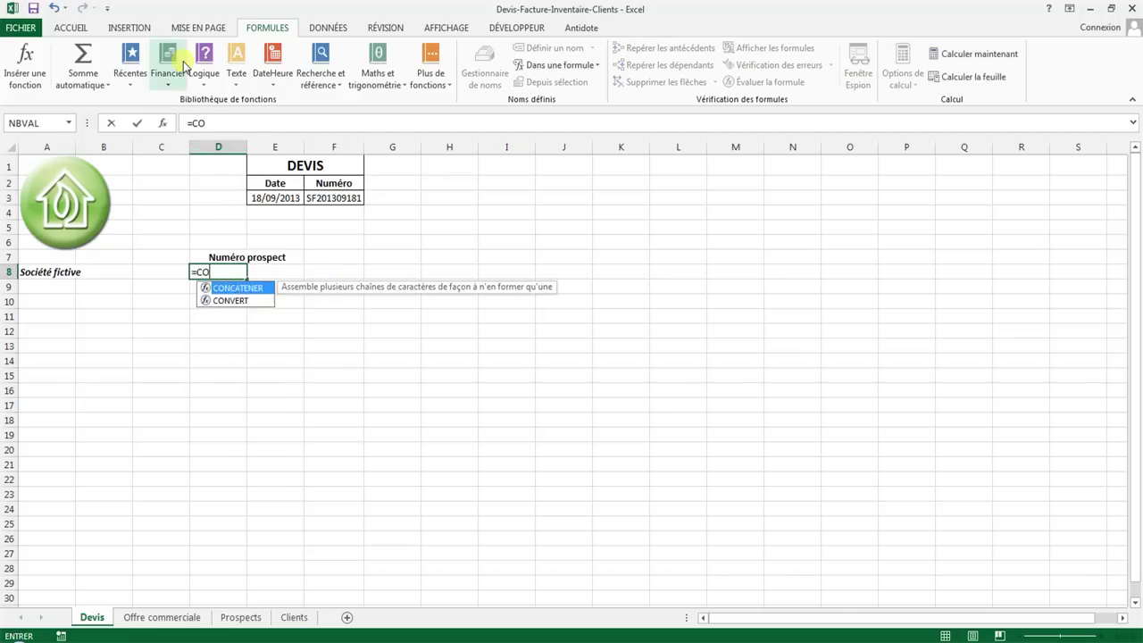
type("CATENER")
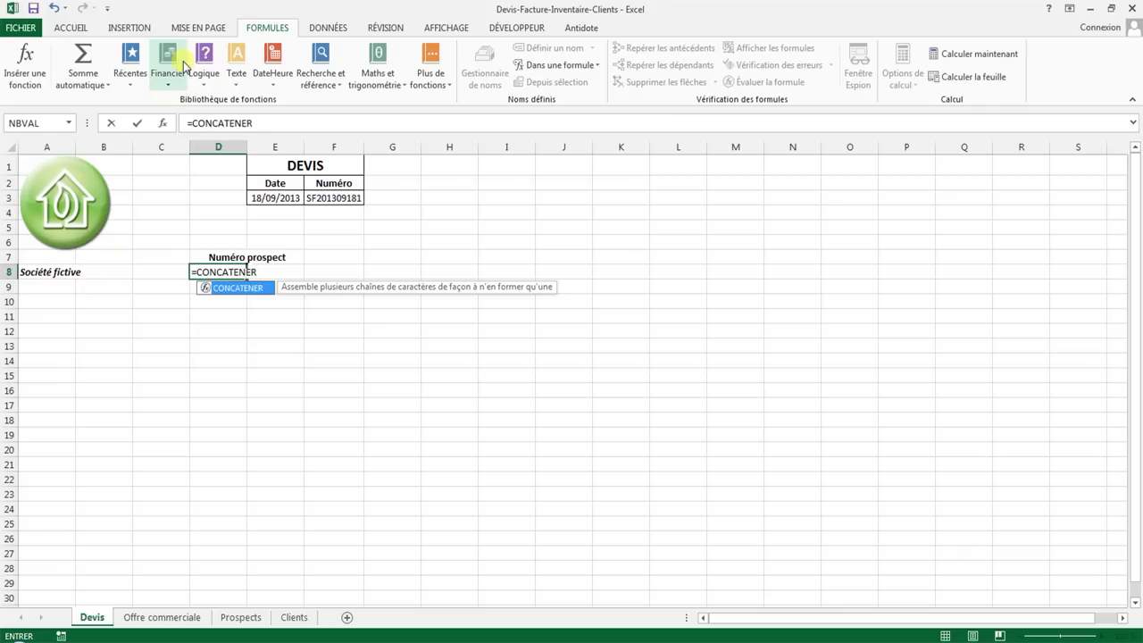
key("Escape")
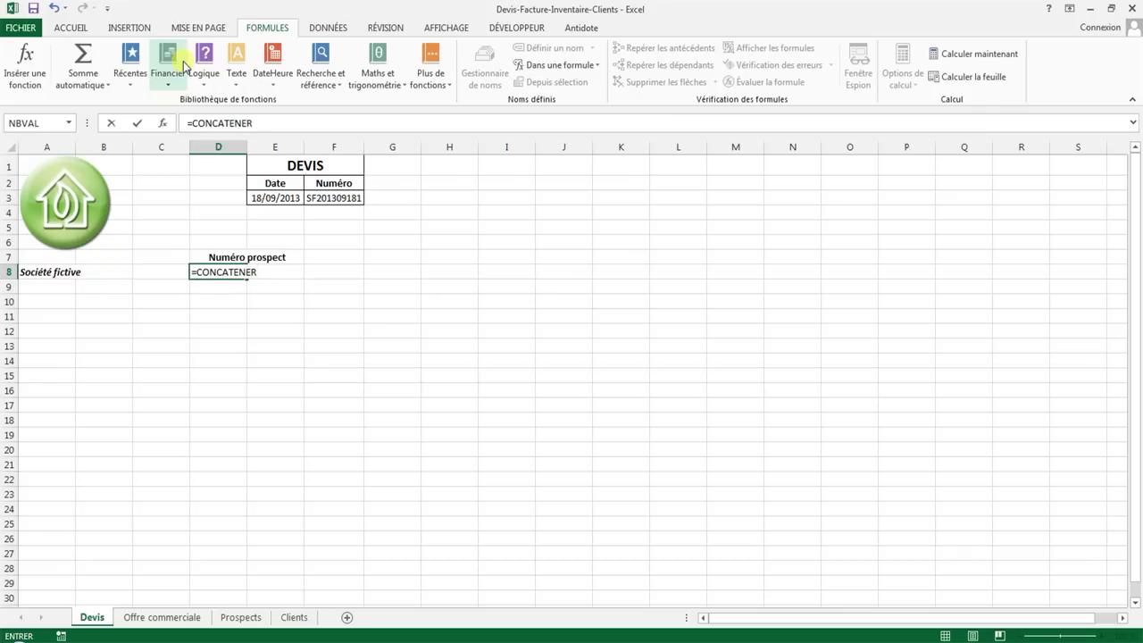
type("(RE")
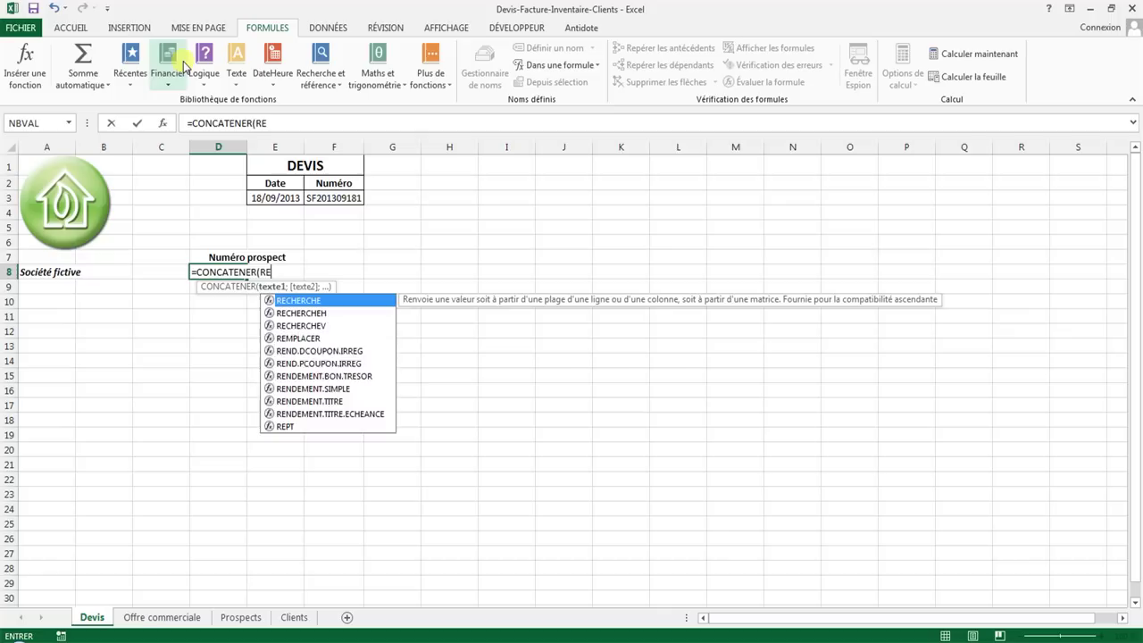
type("CHERCHEV")
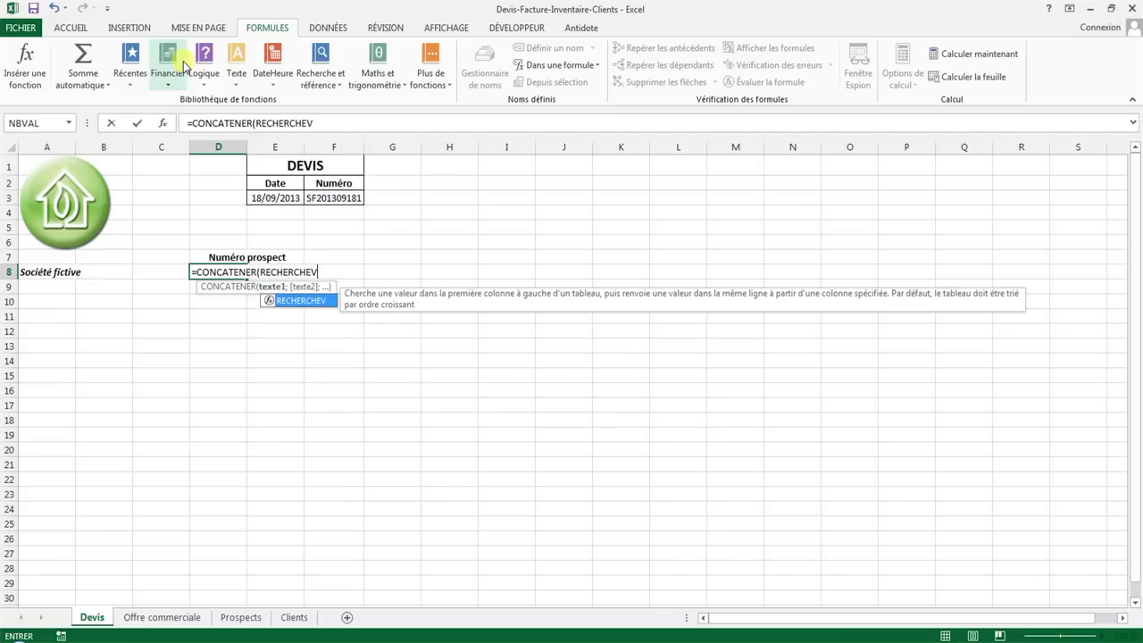
type("(")
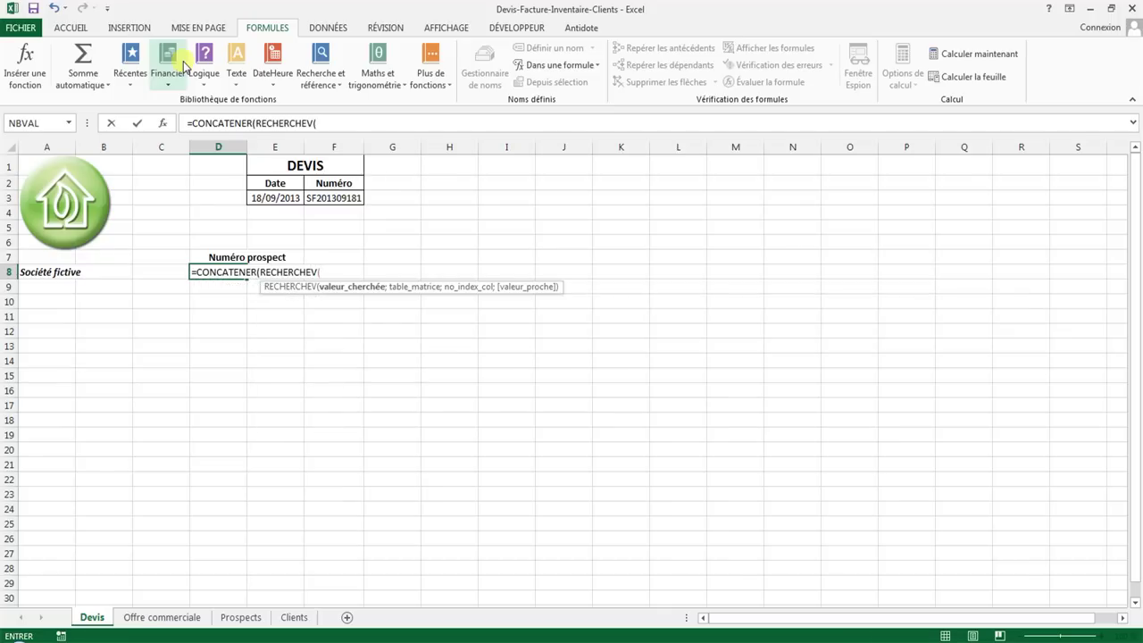
type("E")
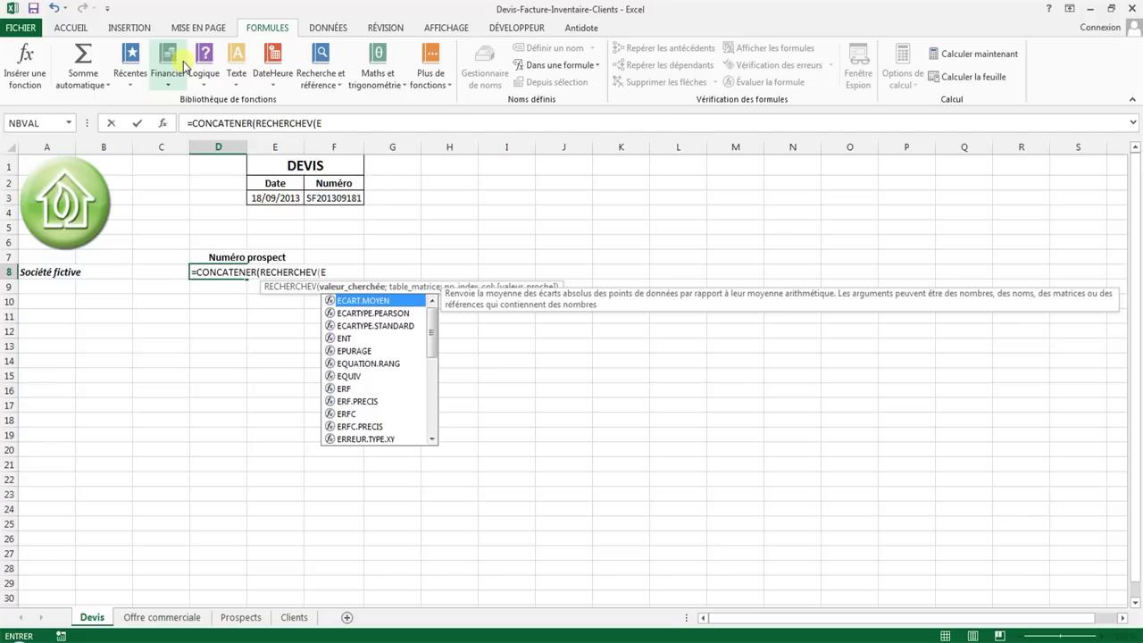
key("BackSpace")
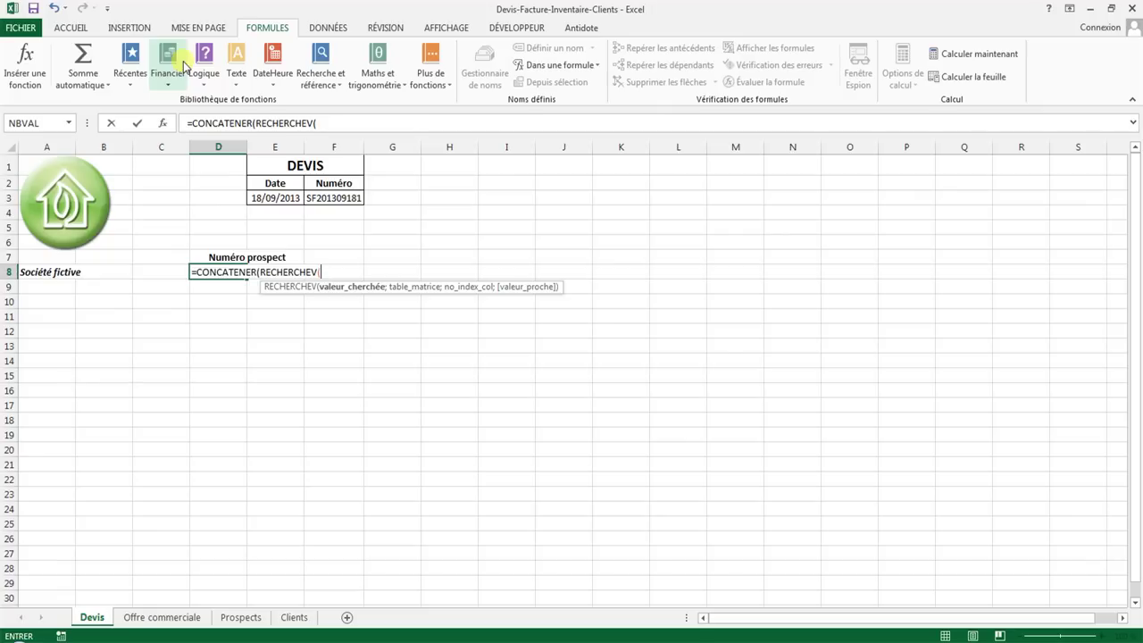
left_click_drag(322, 272, 154, 279)
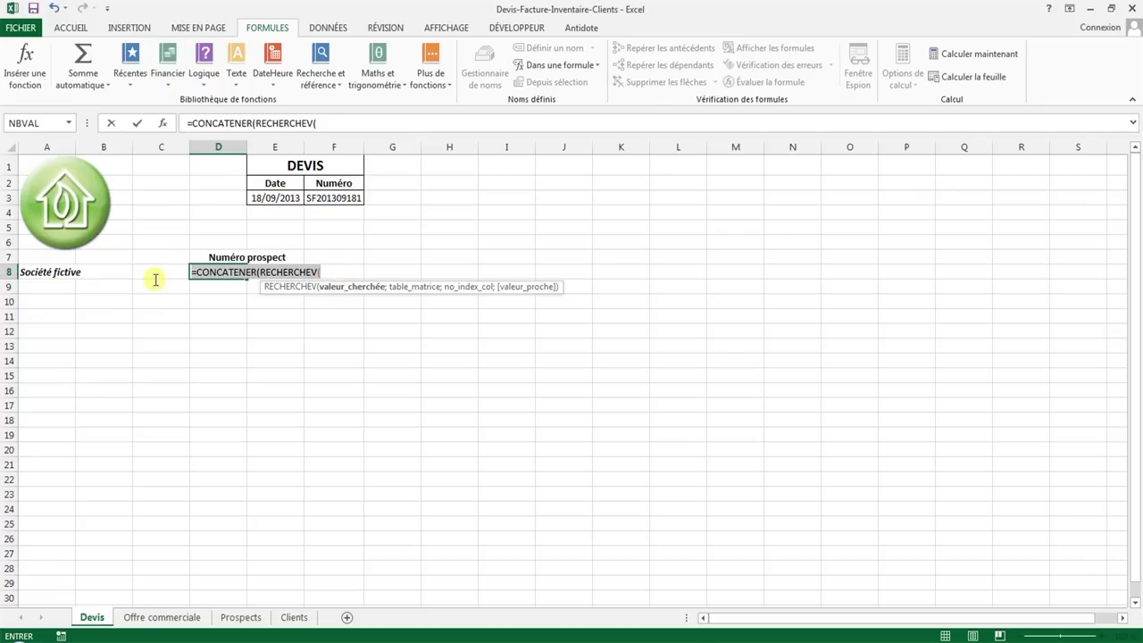
key("BackSpace")
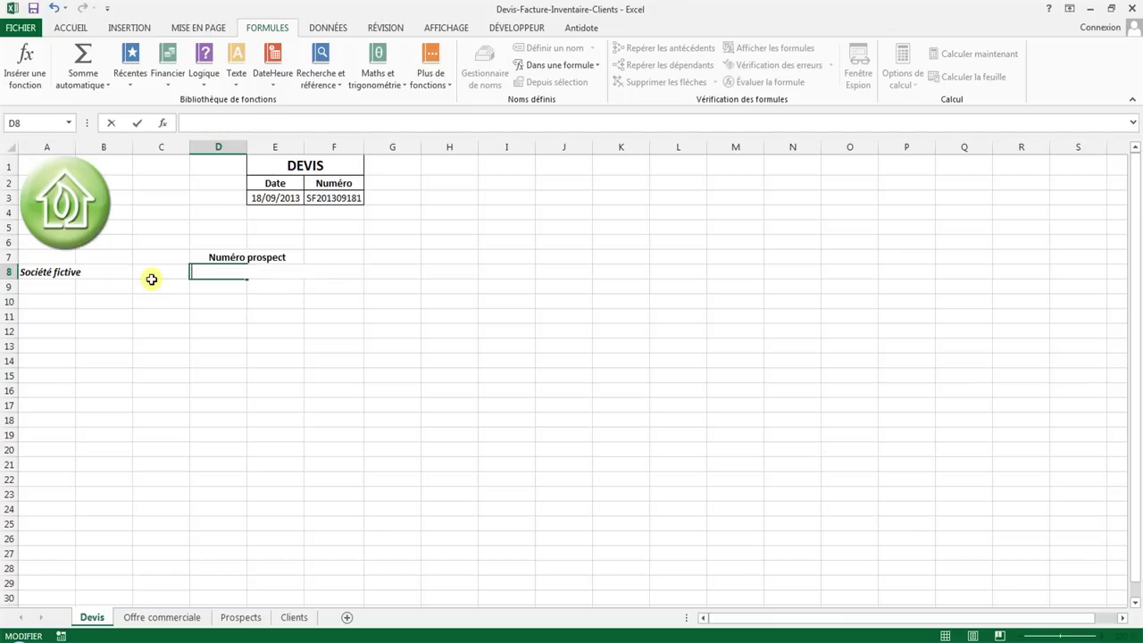
- Unmerge D7:E7 and move the Numéro prospect label into C7:D7, merged and right-aligned
left_click(315, 383)
left_click(235, 251)
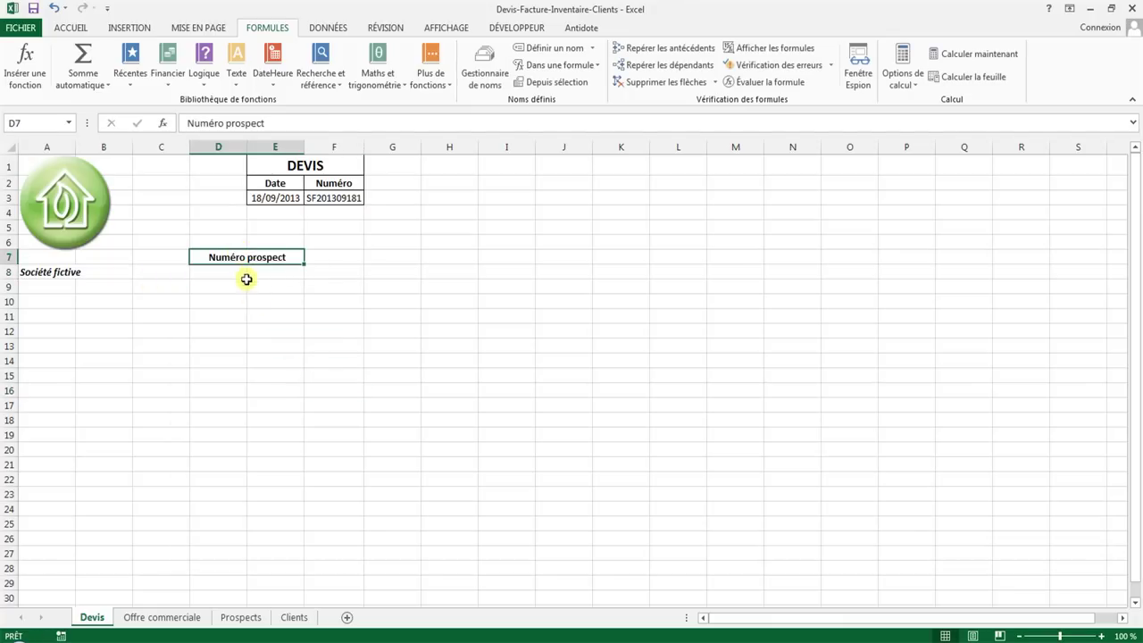
left_click(71, 28)
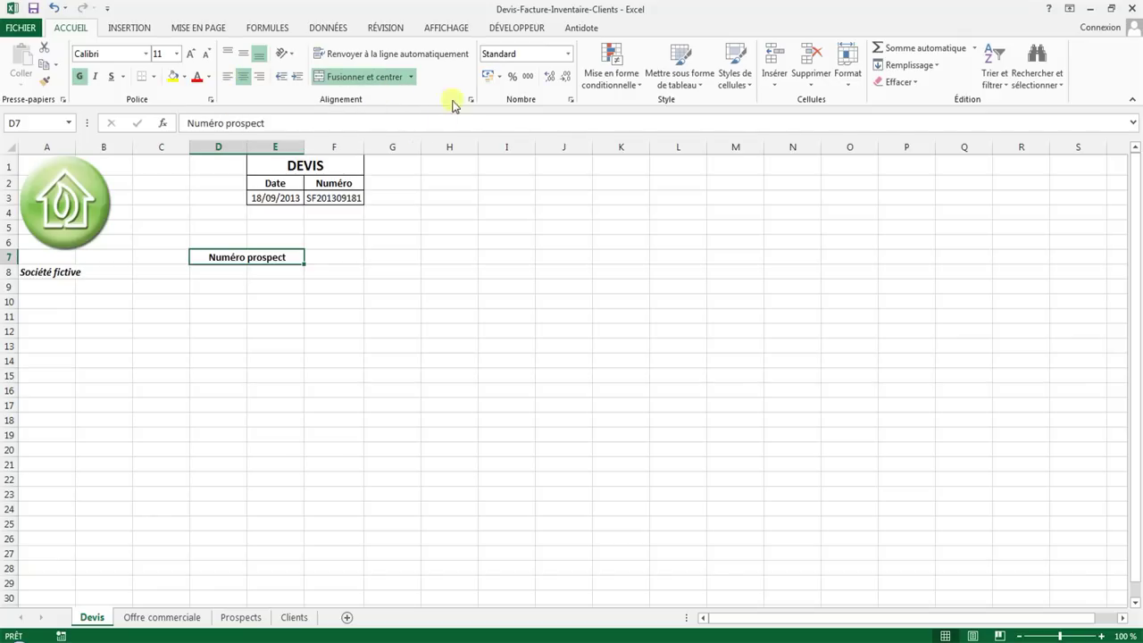
left_click(383, 77)
left_click(319, 284)
left_click(223, 259)
key("ctrl+c")
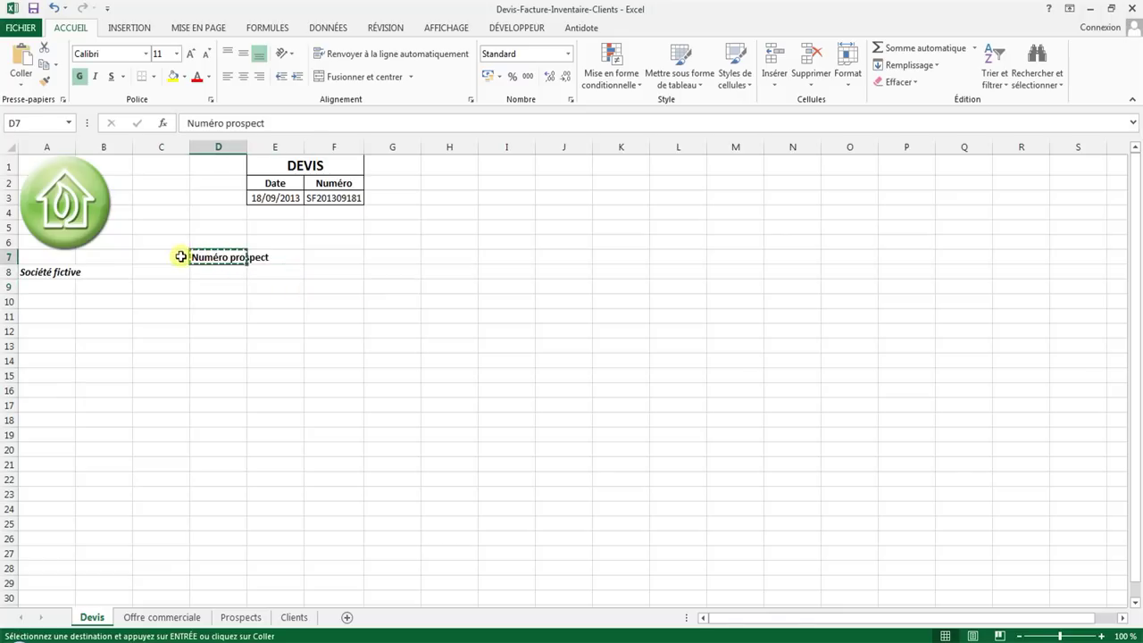
left_click(174, 257)
key("ctrl+v")
left_click(211, 257)
key("Delete")
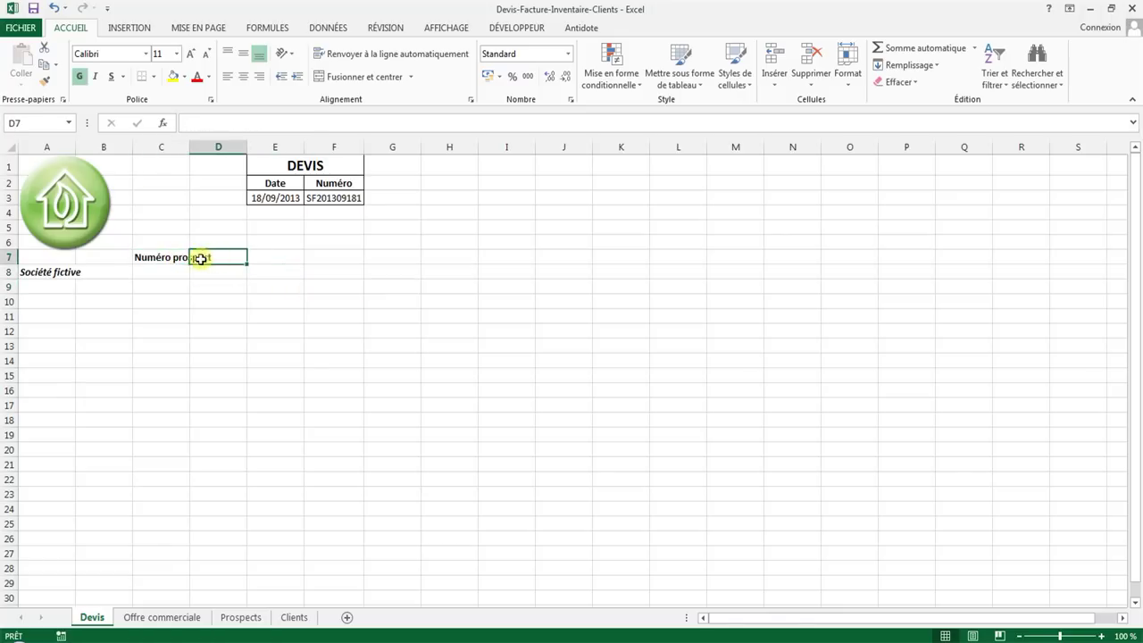
left_click_drag(165, 257, 224, 257)
left_click(339, 78)
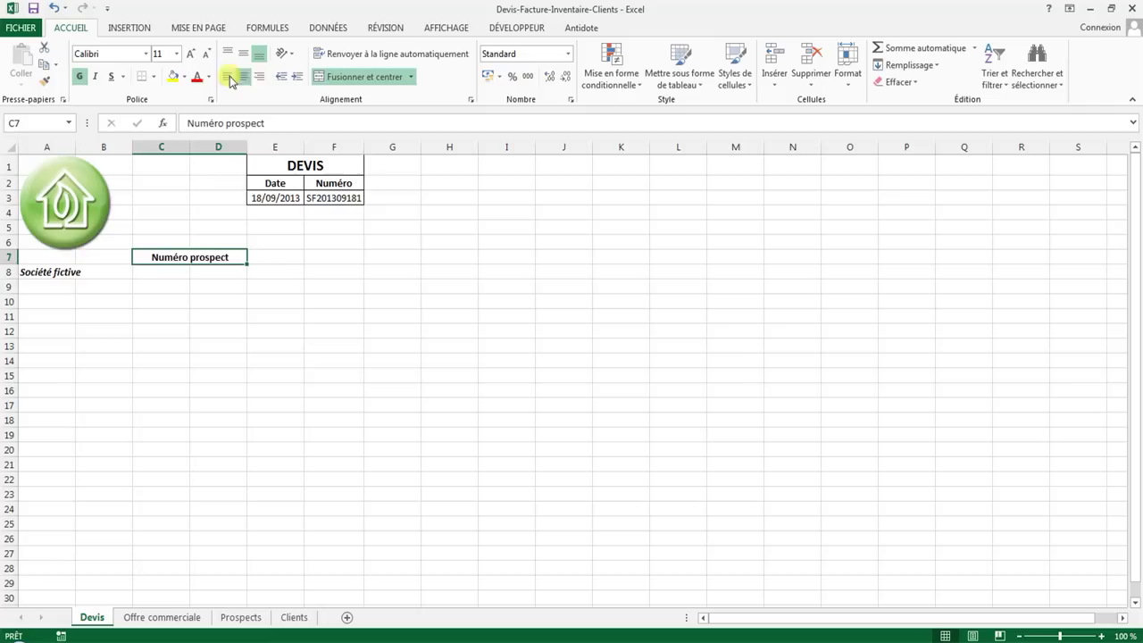
left_click(259, 77)
- Move the prospect dropdown from F7 to E7, deleting F7:G7 with cells shifted up
left_click(322, 255)
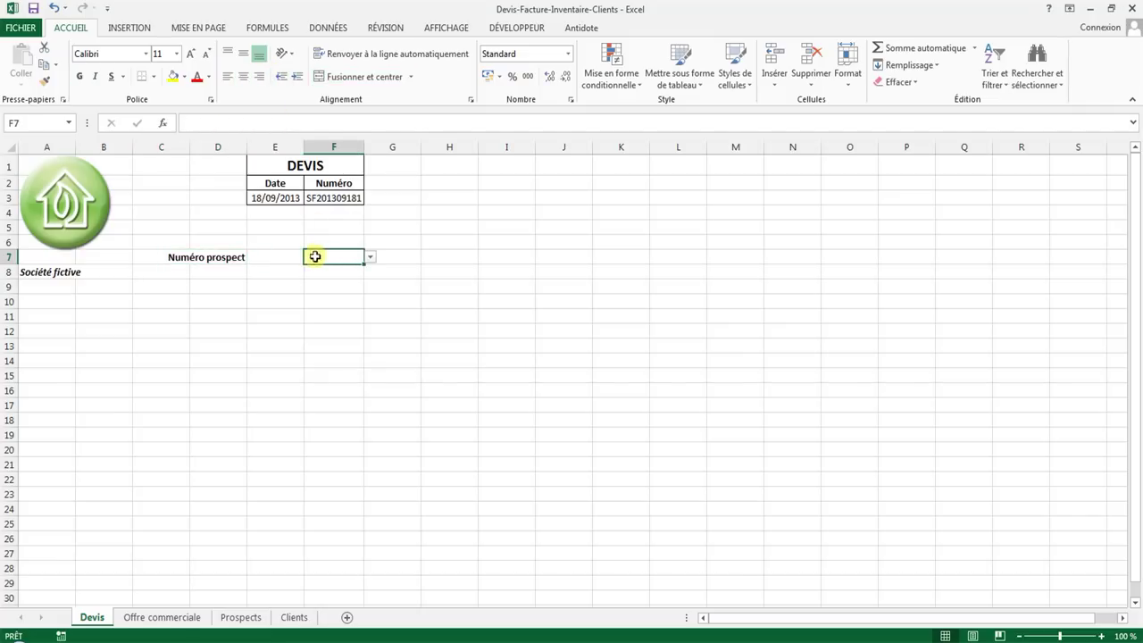
key("ctrl+c")
left_click(284, 256)
key("ctrl+v")
left_click(326, 257)
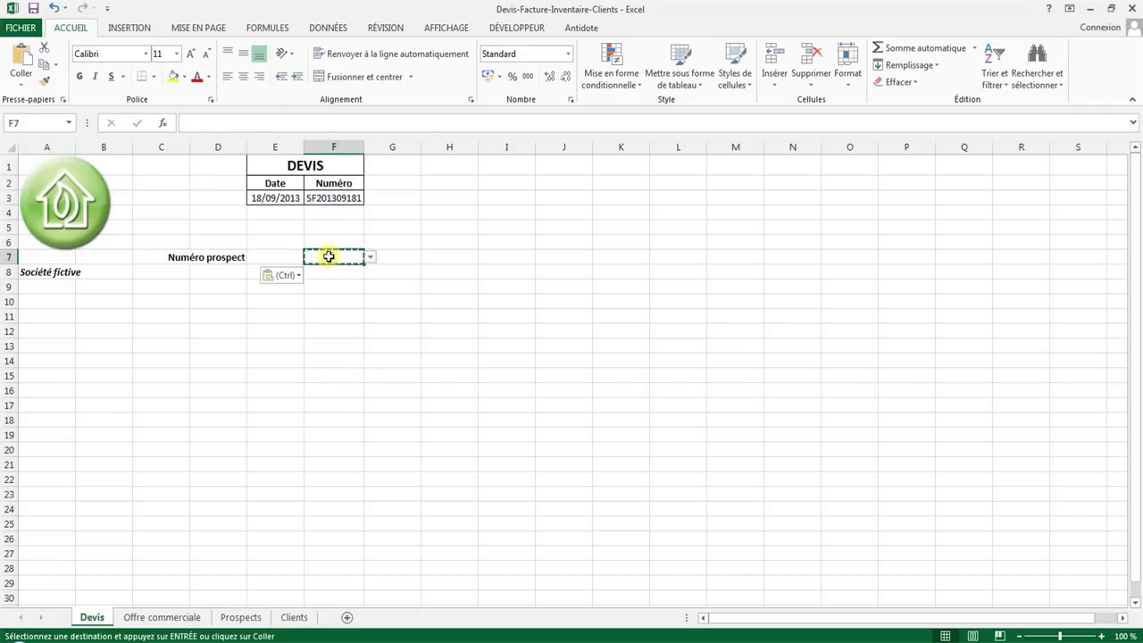
left_click_drag(399, 256, 327, 256)
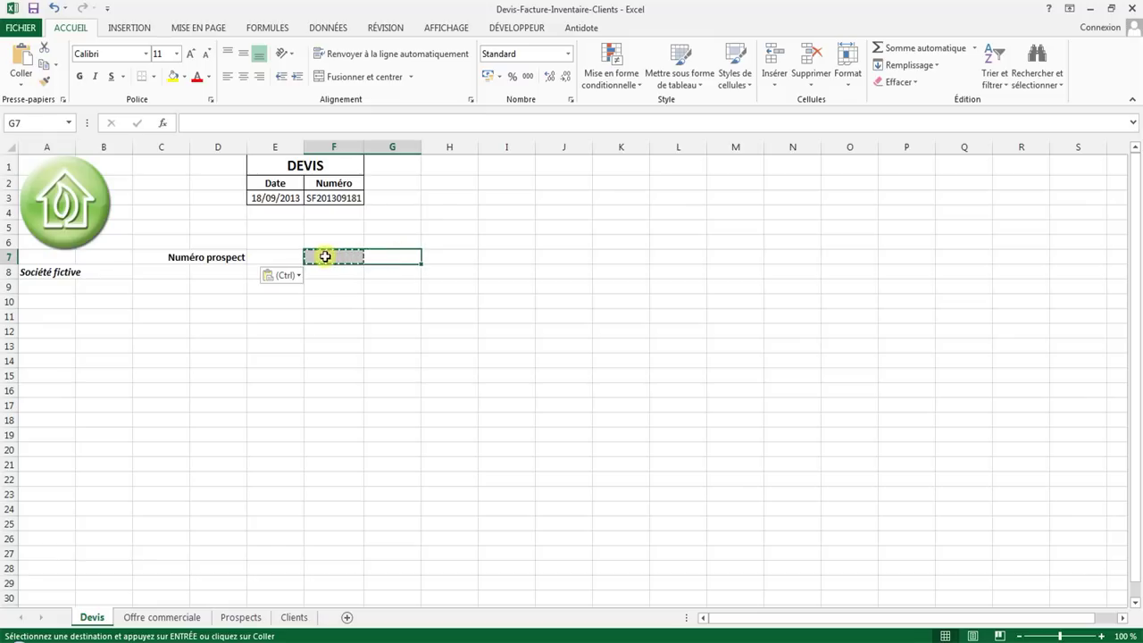
right_click(327, 256)
left_click(390, 379)
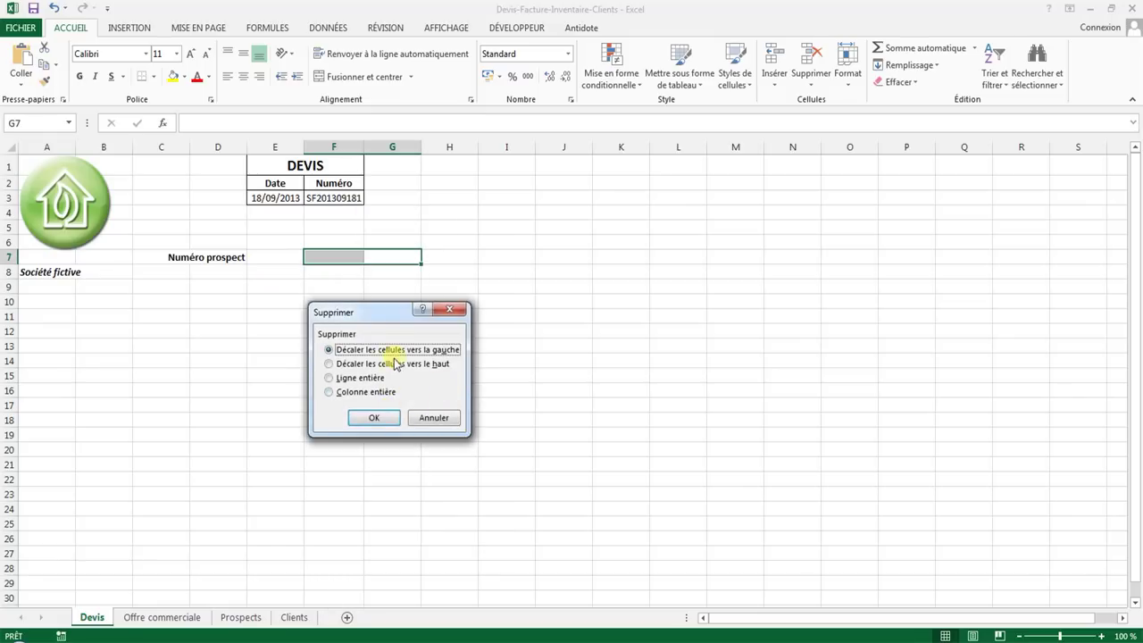
left_click(382, 364)
left_click(376, 418)
left_click(295, 259)
left_click(309, 257)
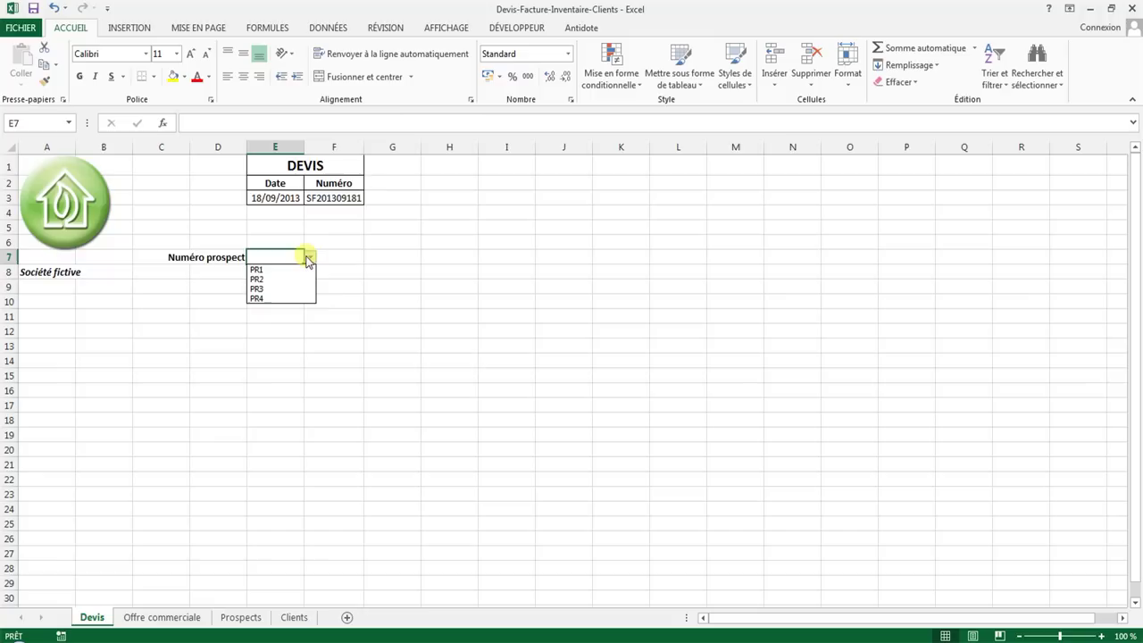
left_click(309, 257)
- Insert two blank rows above row 7, moving the label and dropdown to row 9
left_click(232, 269)
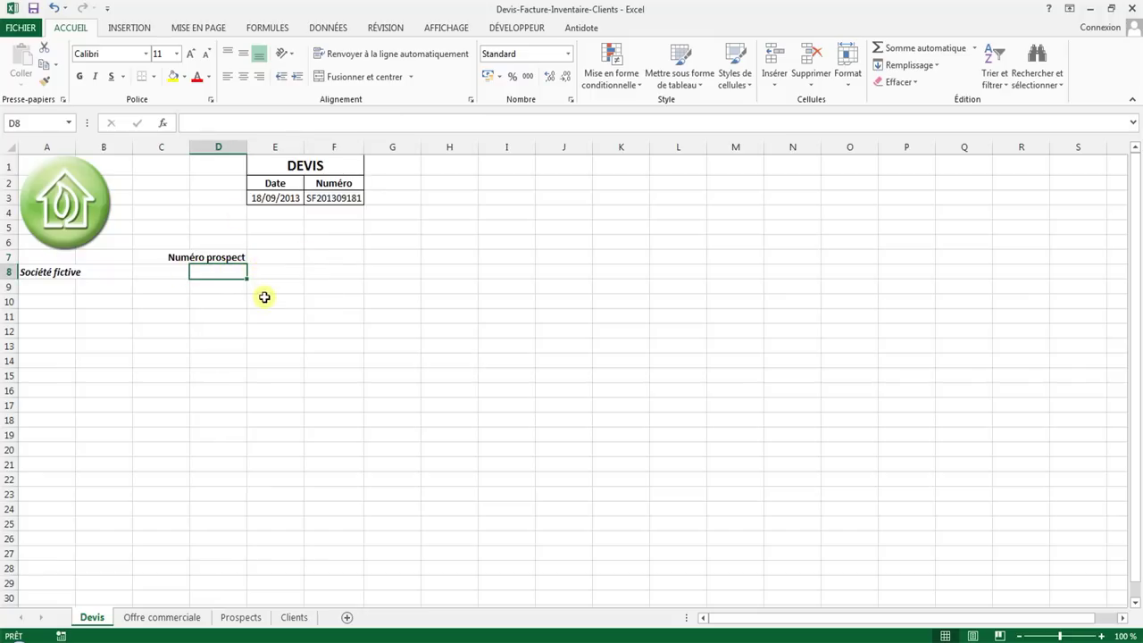
left_click_drag(9, 258, 8, 271)
right_click(9, 268)
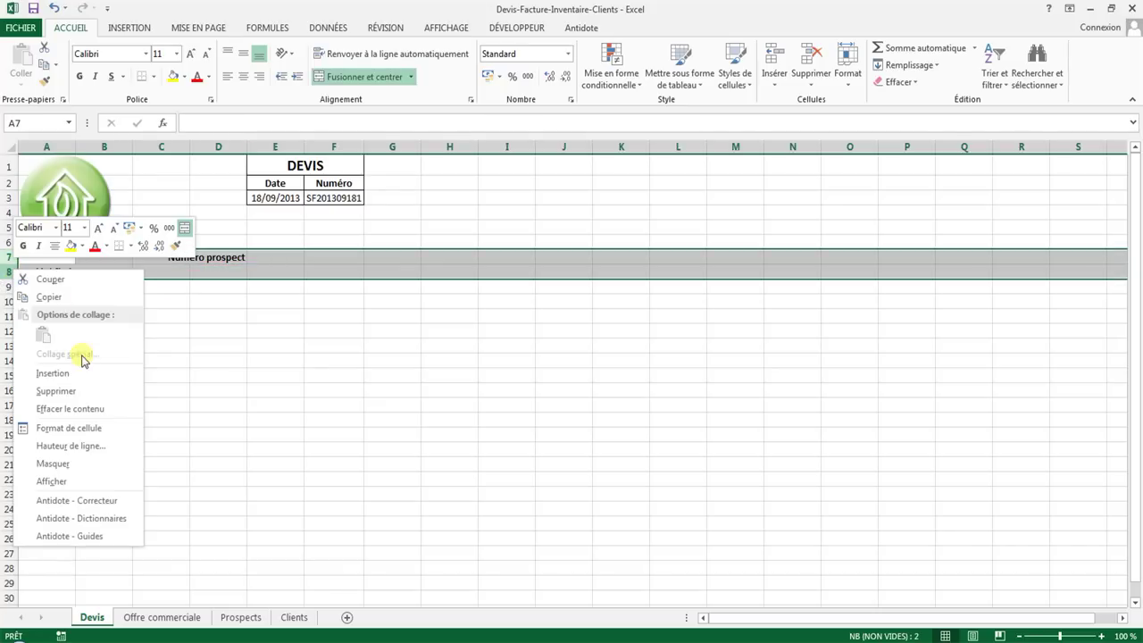
left_click(44, 371)
left_click(280, 292)
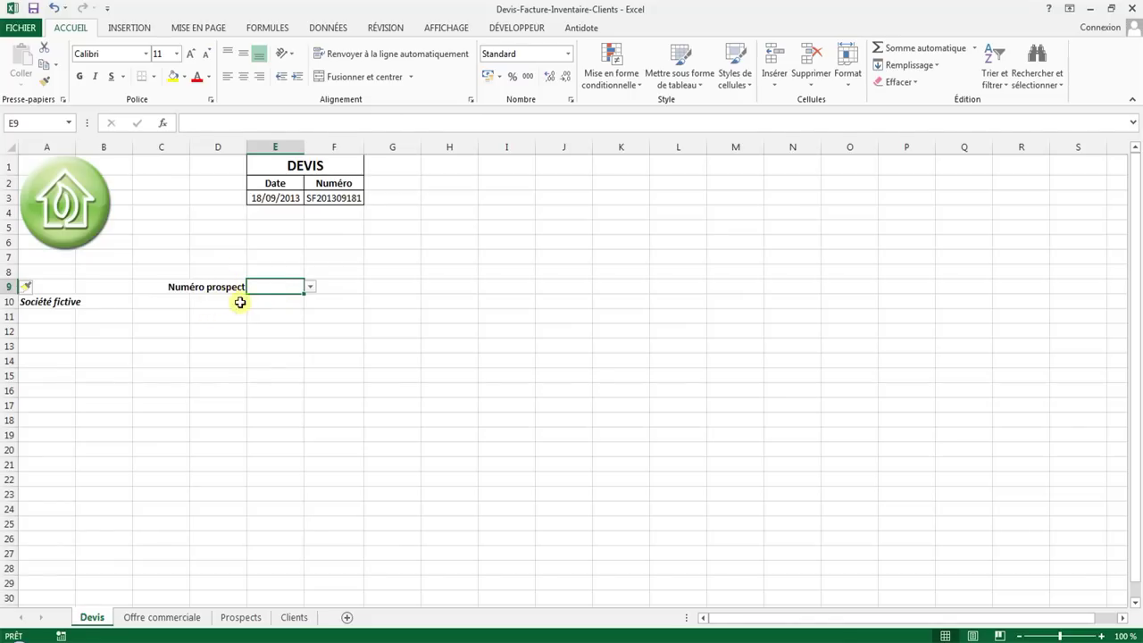
- Enter =CONCATENER(RECHERCHEV(E9;Prospect;2);"" in D10, prompting Excel's correction offer
left_click(224, 301)
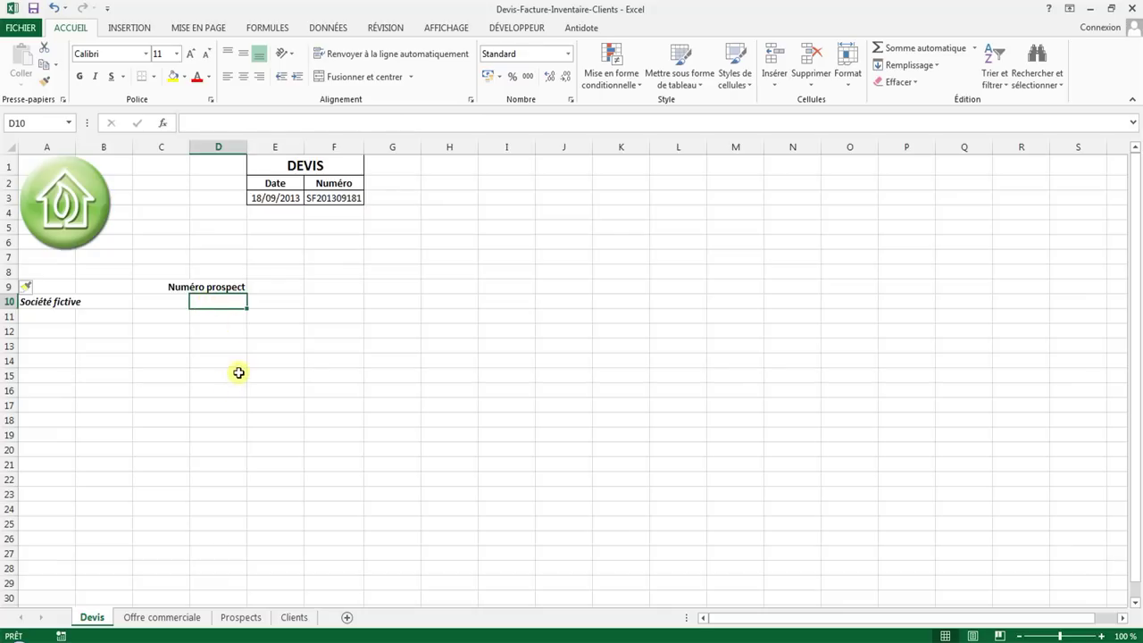
type("=CONC")
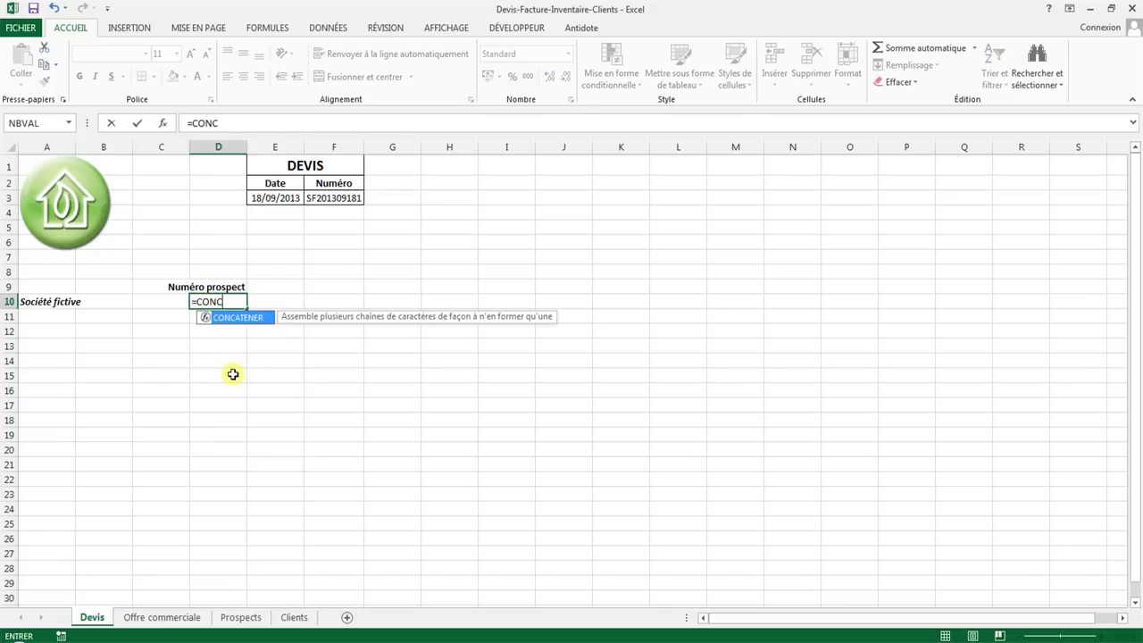
type("ATENER")
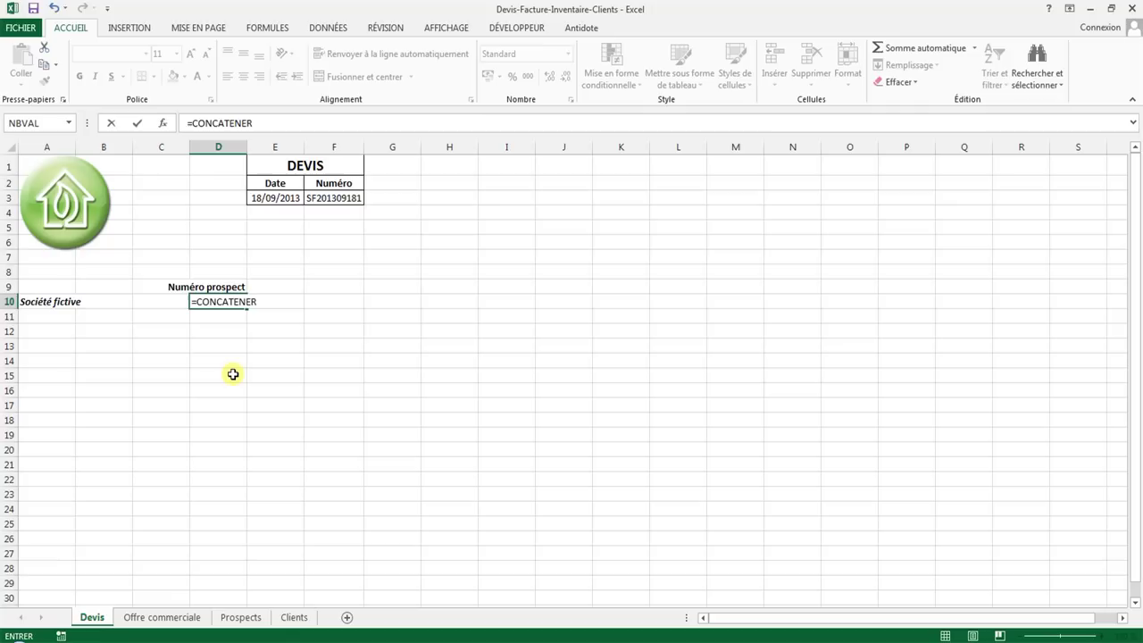
type("(")
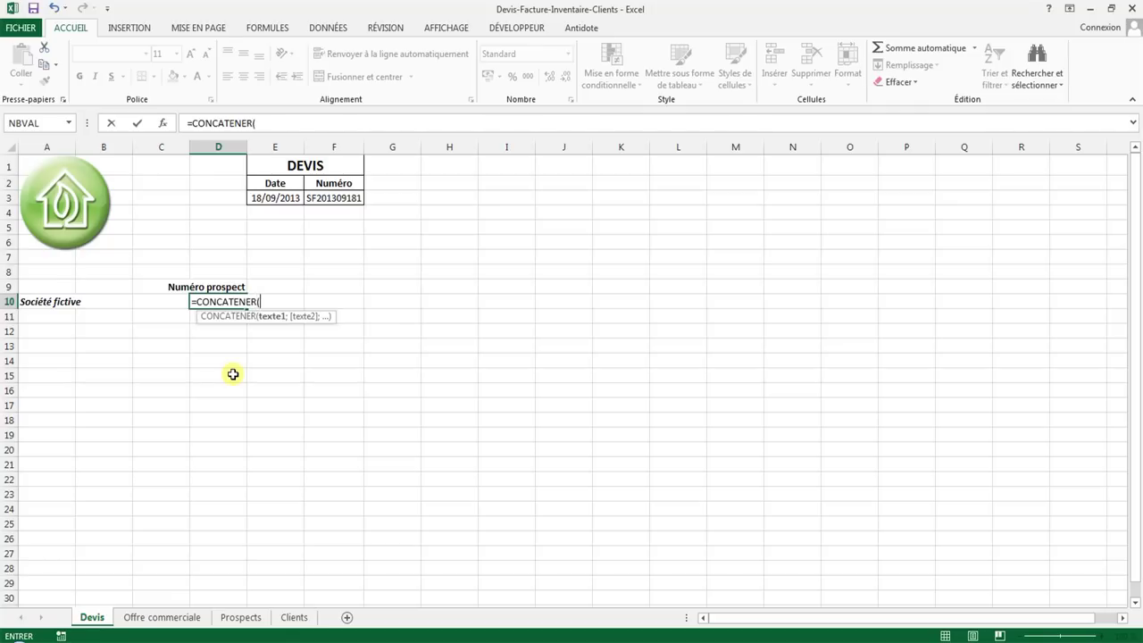
type("RECHERCHE")
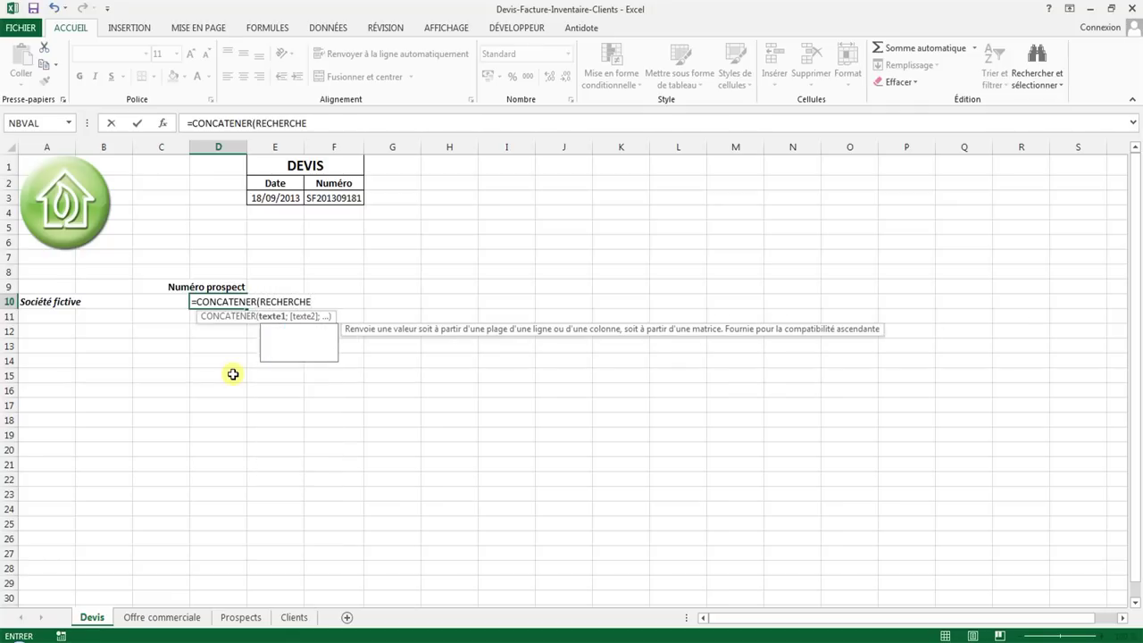
type("V(")
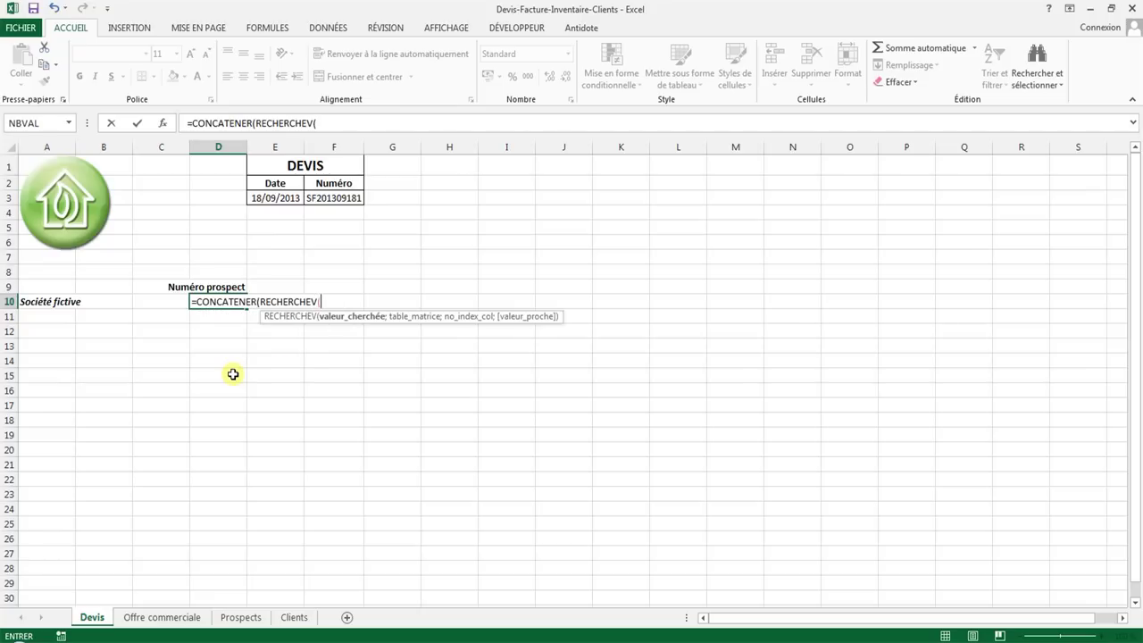
type("E9")
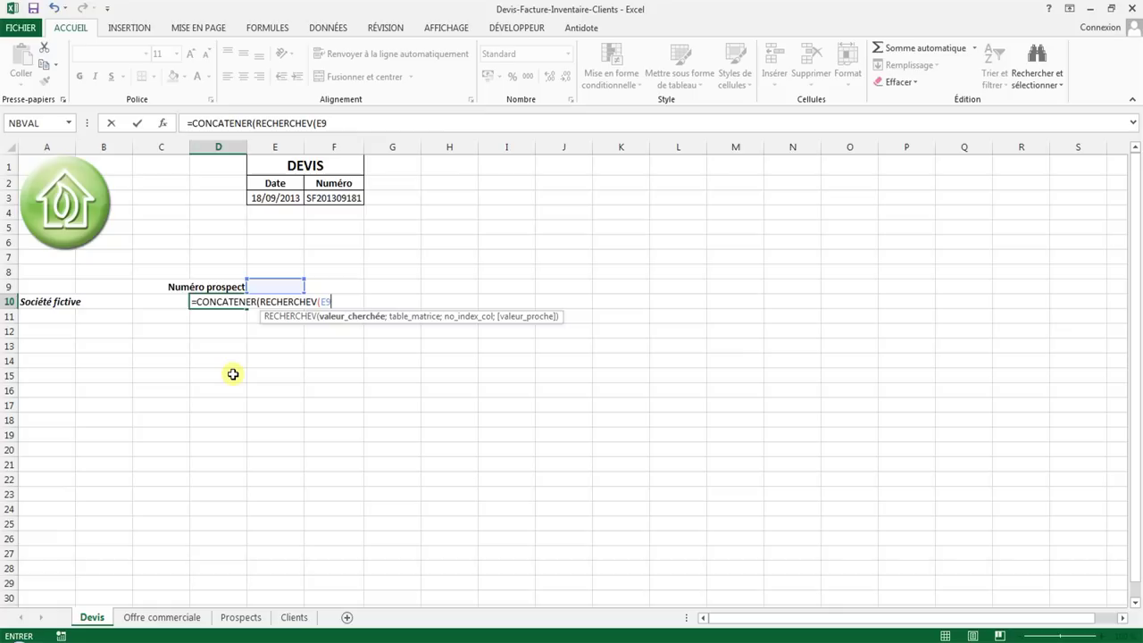
type(";P")
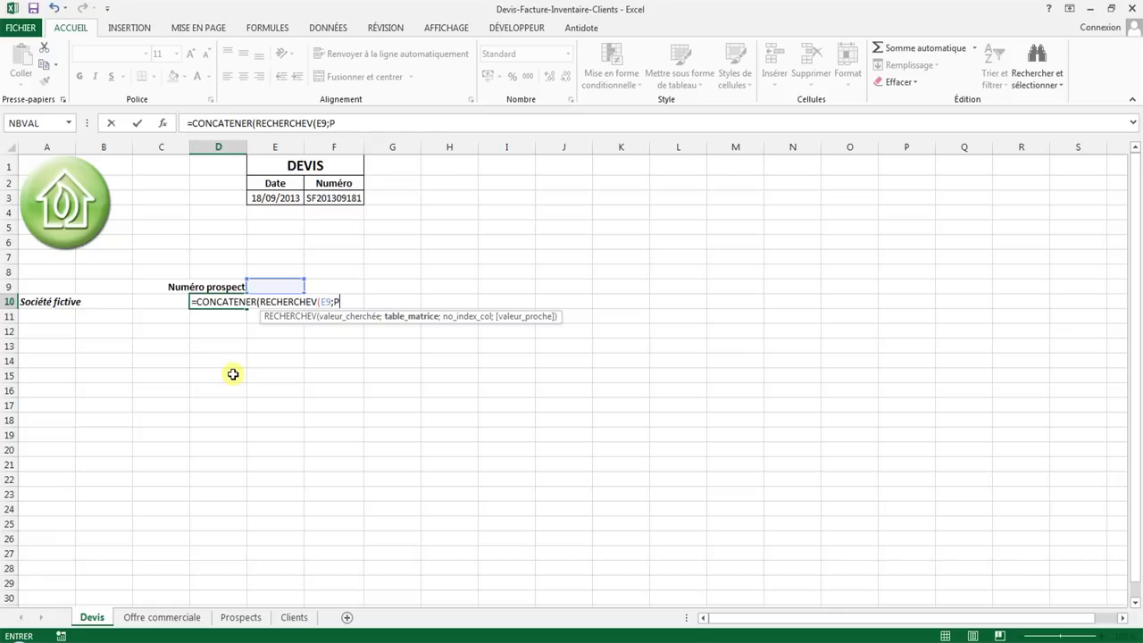
type("rospect")
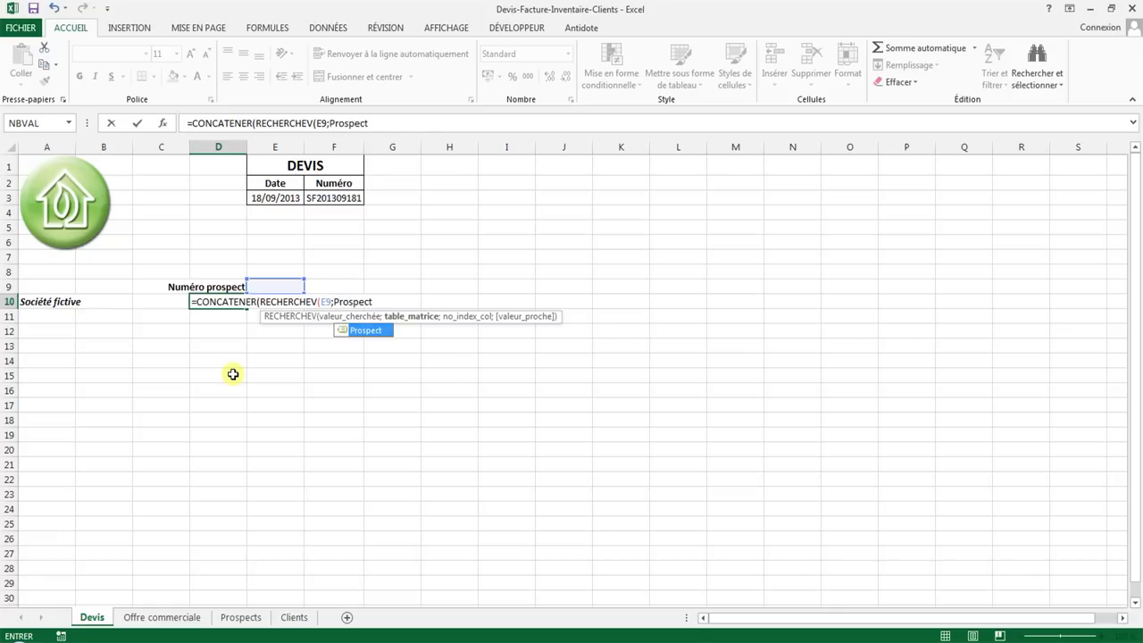
type(";2")
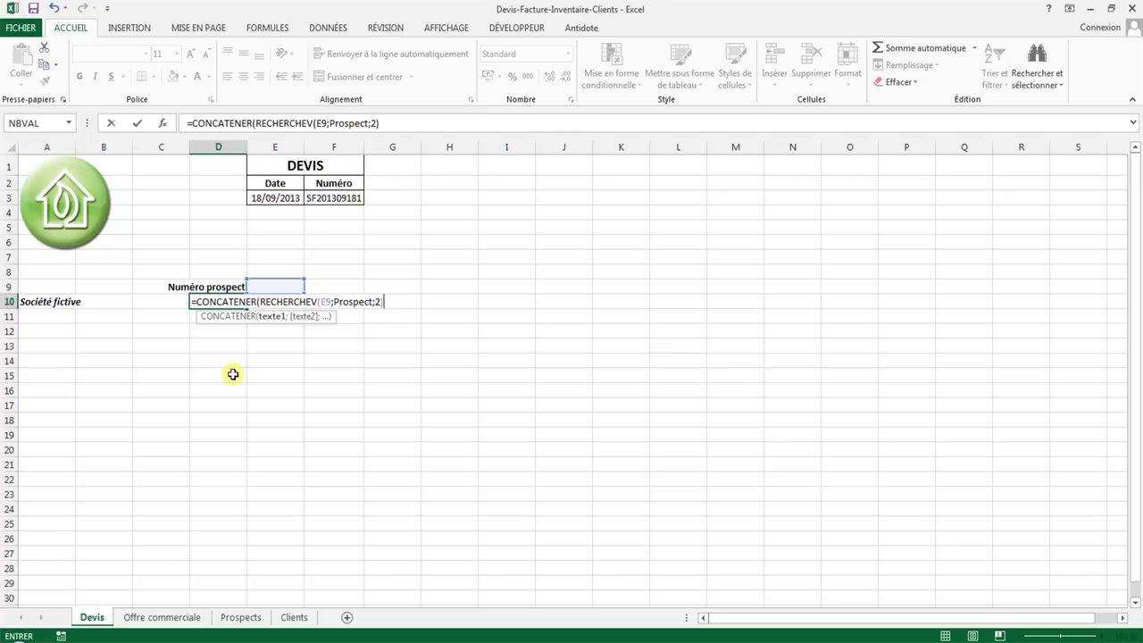
type(";")
key("Return")
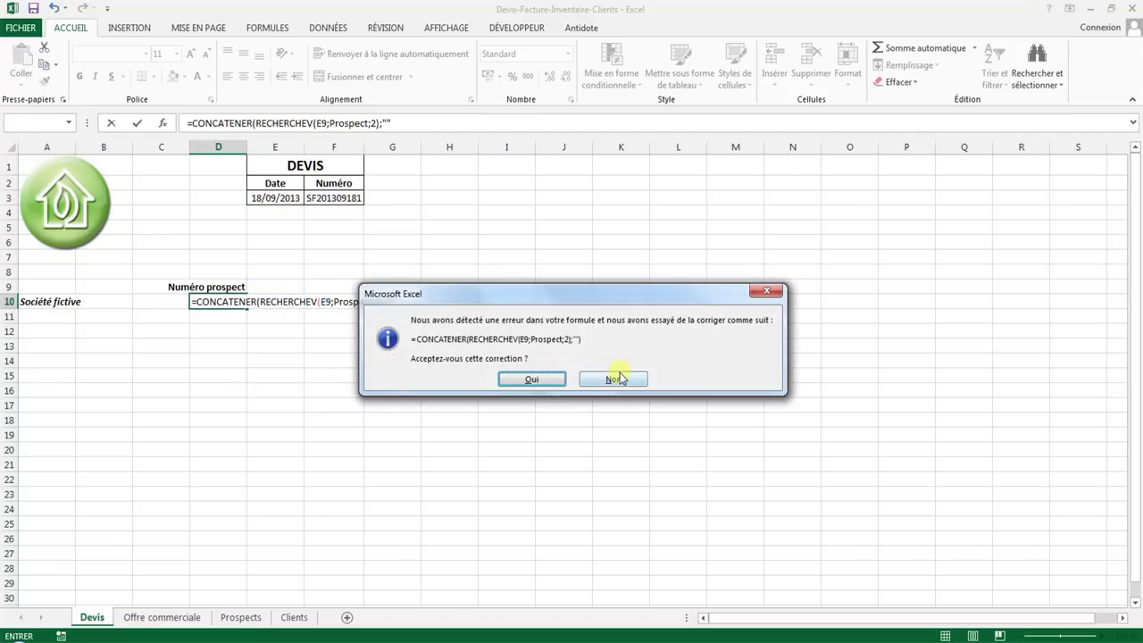
- Decline the correction and extend D10 with " ";RECHERCHEV(E9;Prospect;3);" ";RECHERCHEV(E9;Prospect;4))
left_click(598, 380)
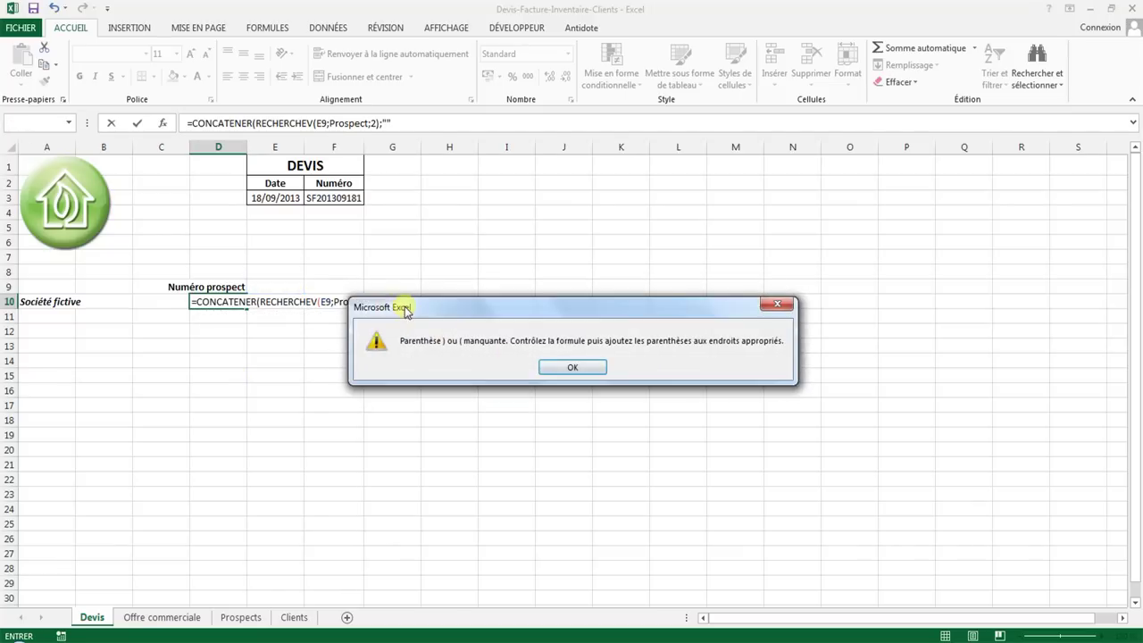
left_click(561, 365)
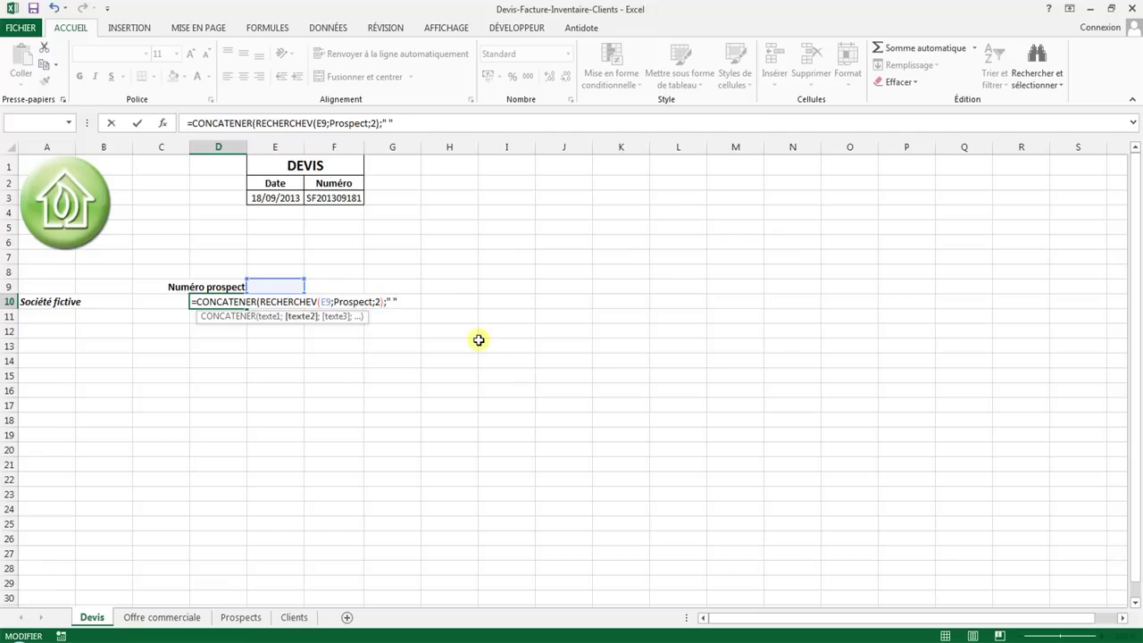
type(";")
type("R")
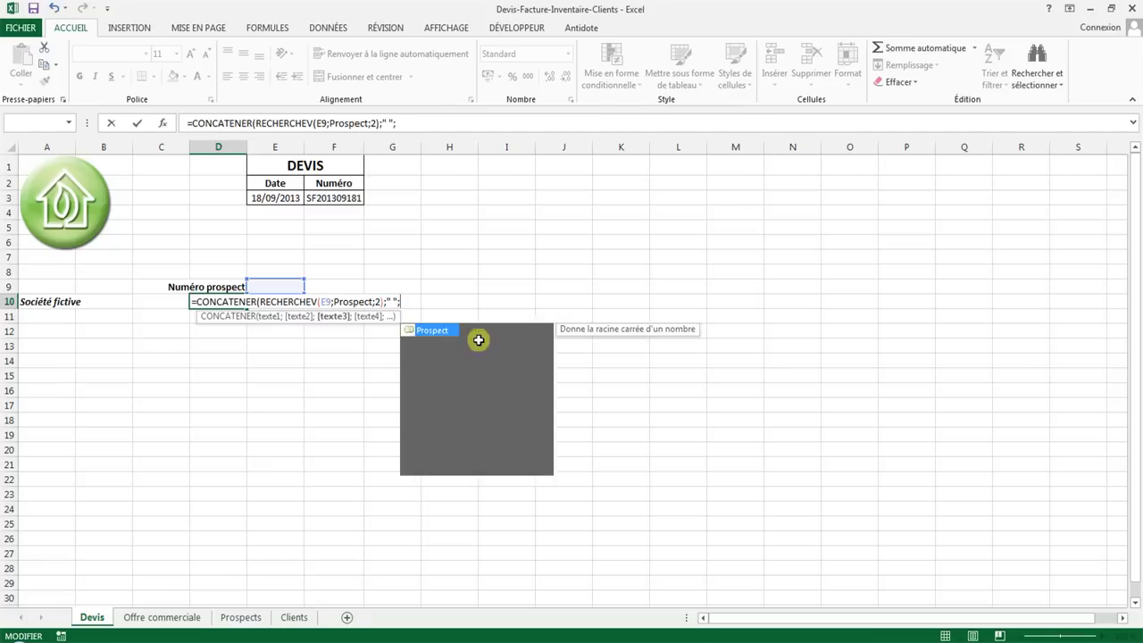
type("ECHERCHEV")
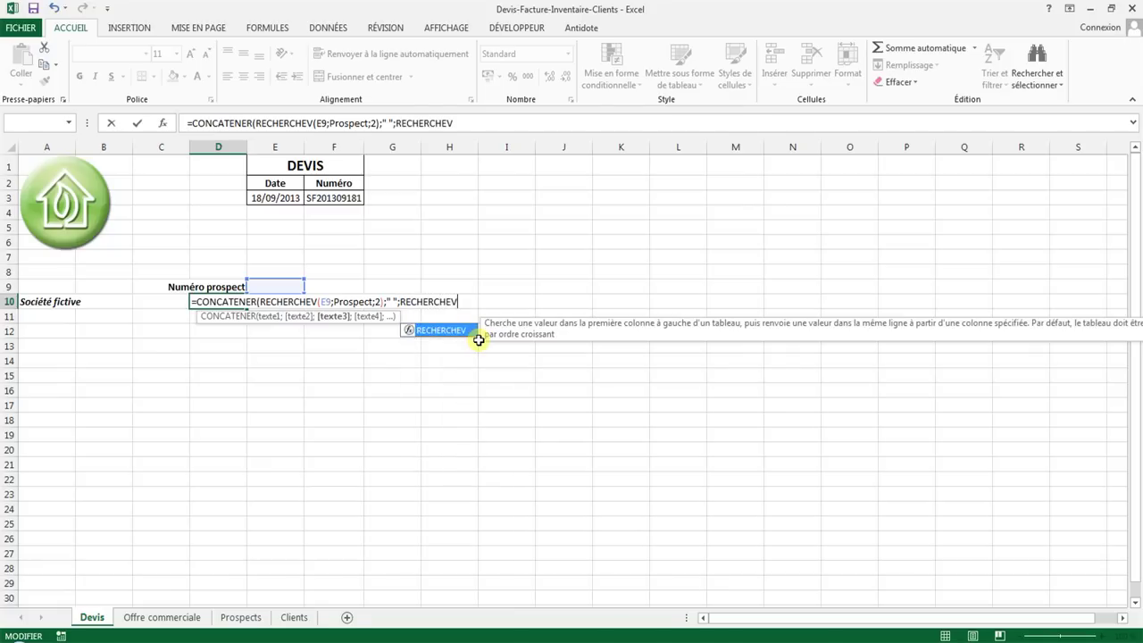
key("Escape")
type("(")
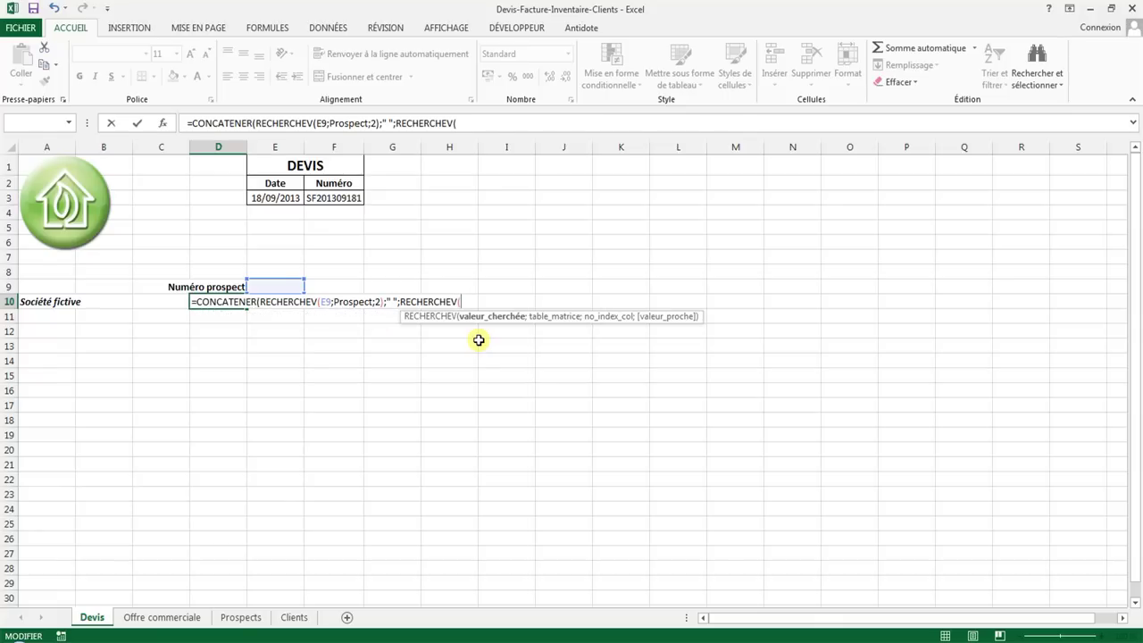
type("E9")
type(";Pros")
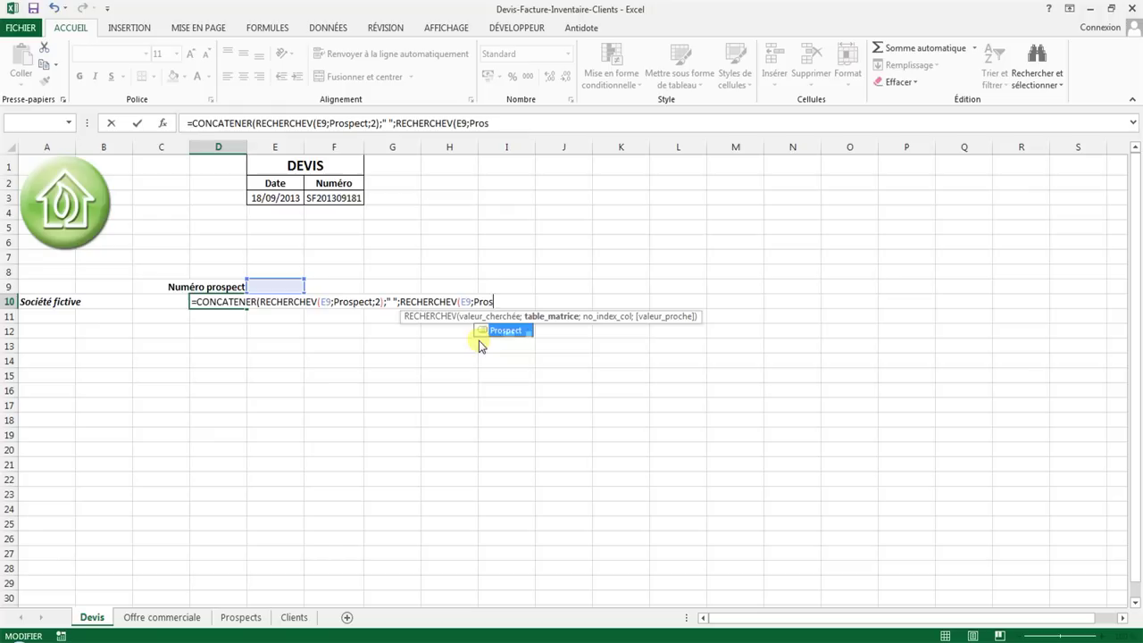
type("pect")
type(";3")
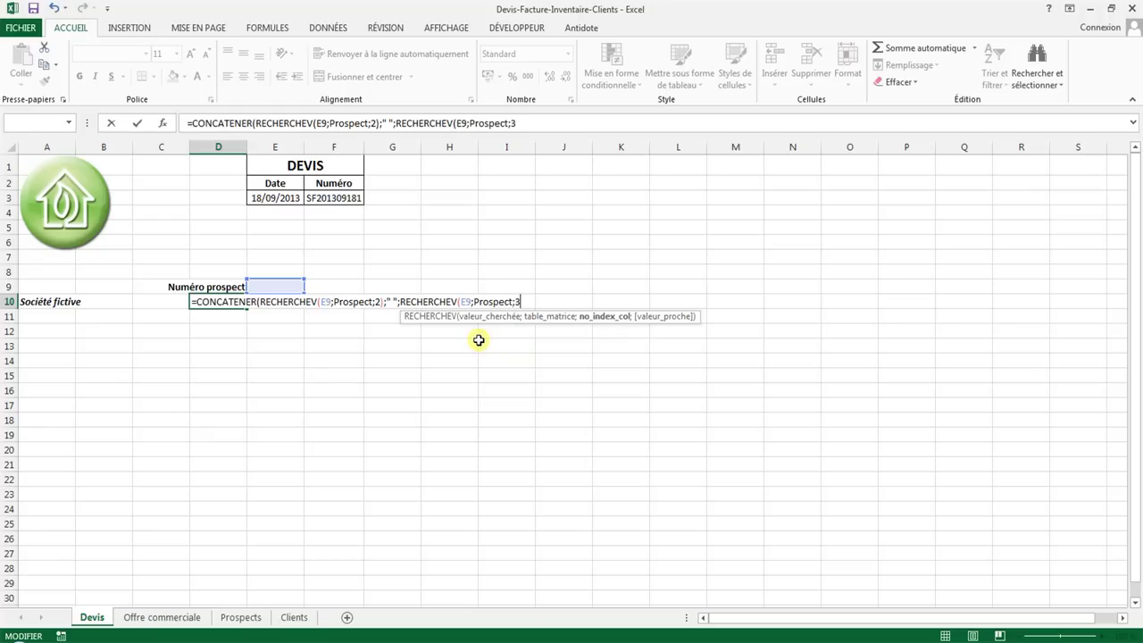
type(")")
type(";")
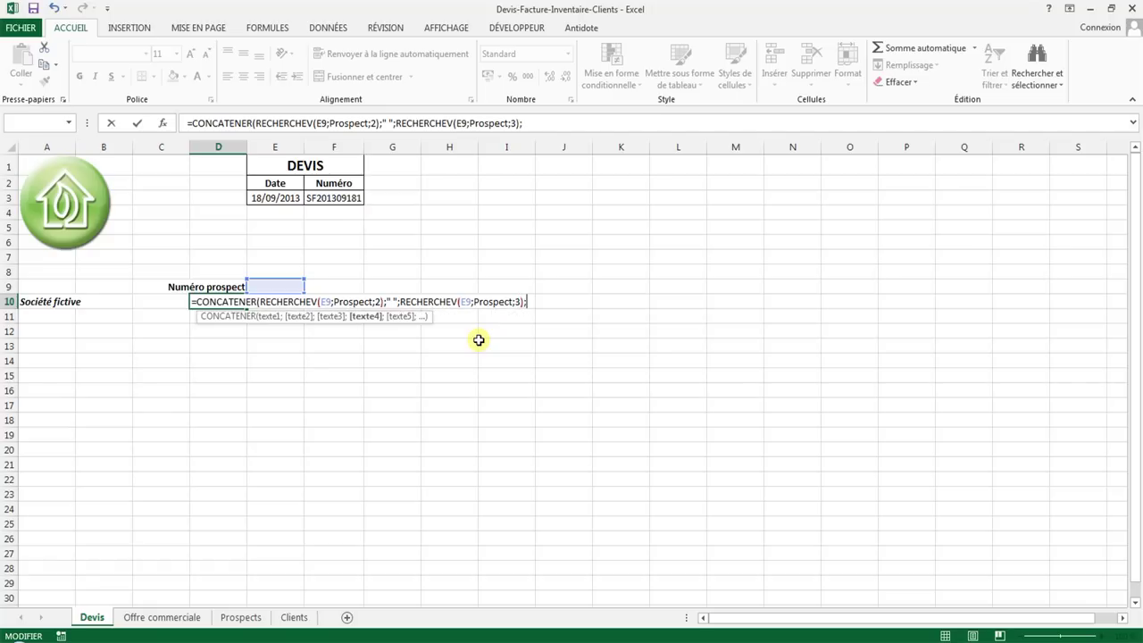
type("\" \"")
type(";RECHERC")
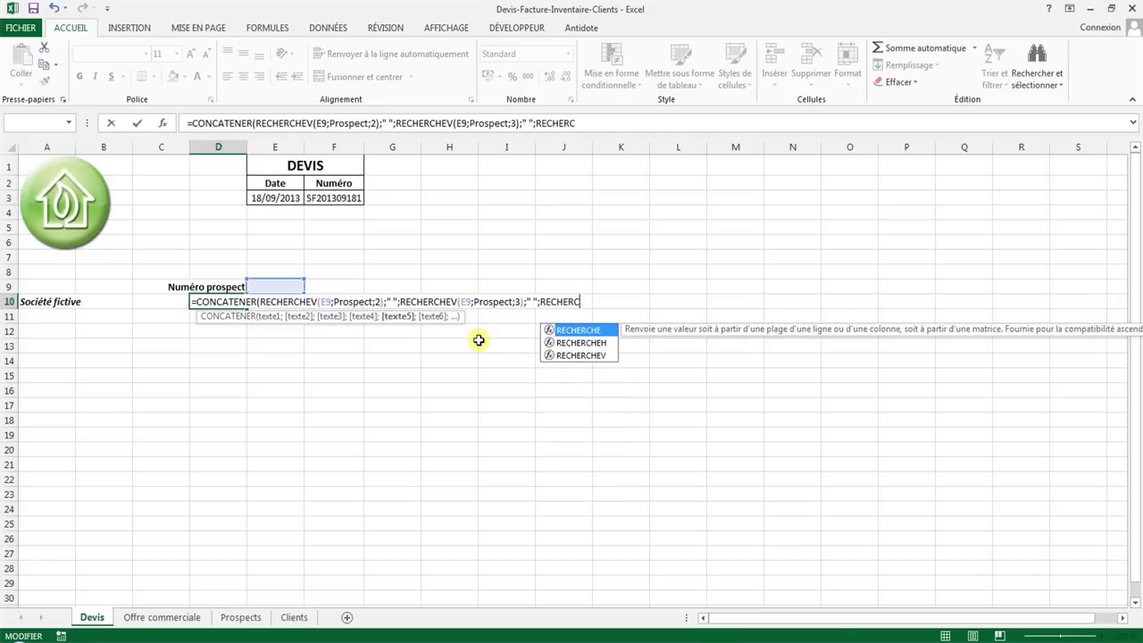
type("HEV")
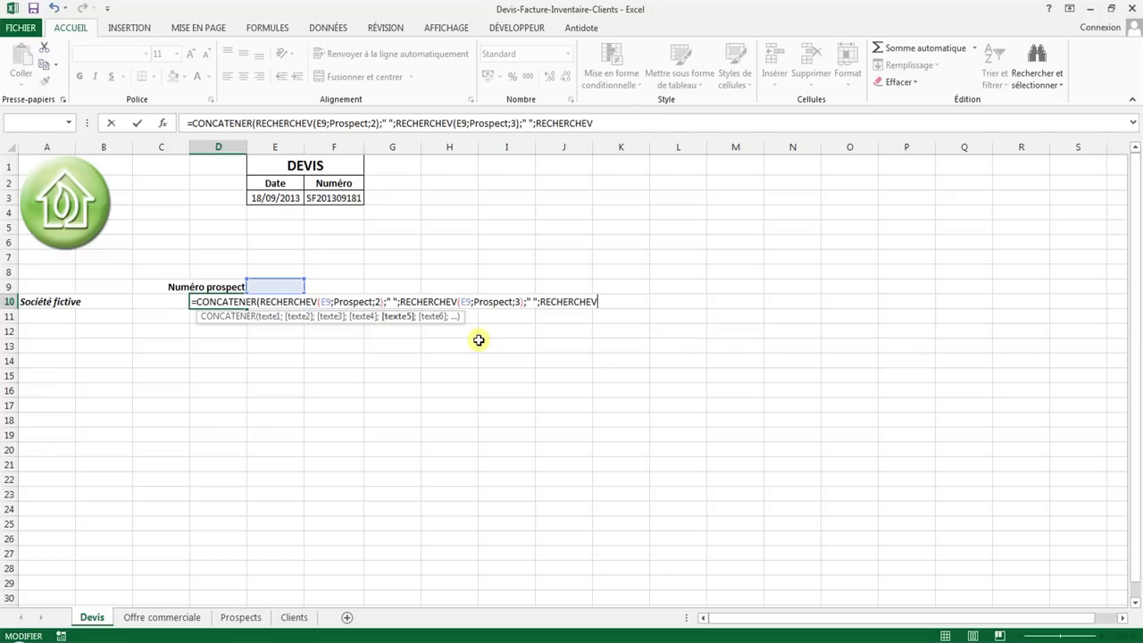
type("(E9")
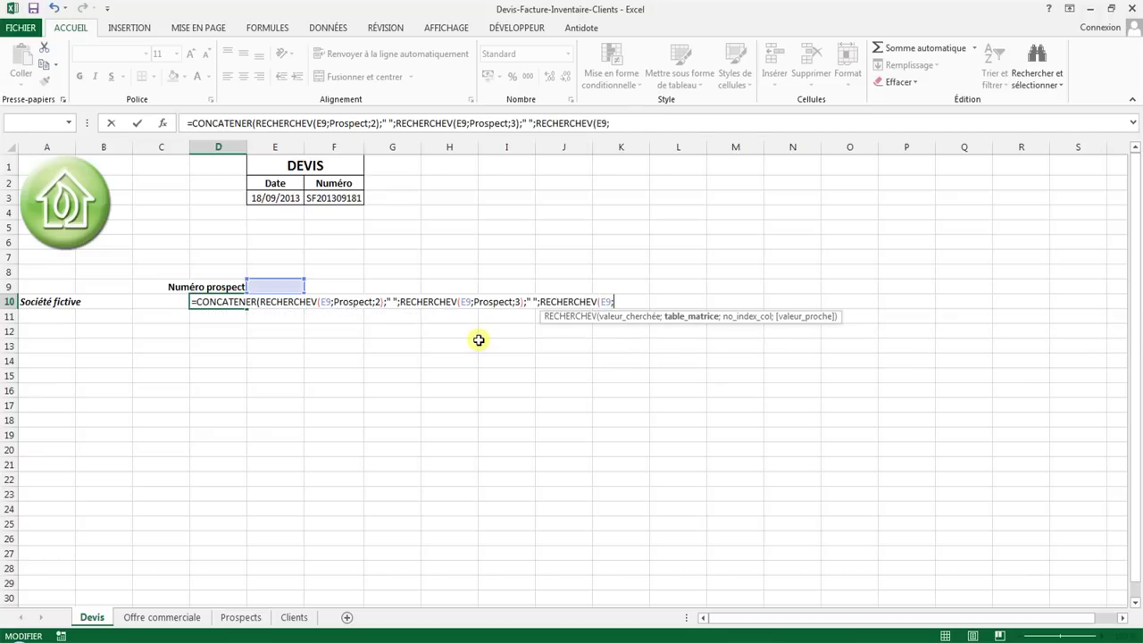
type(";prospect")
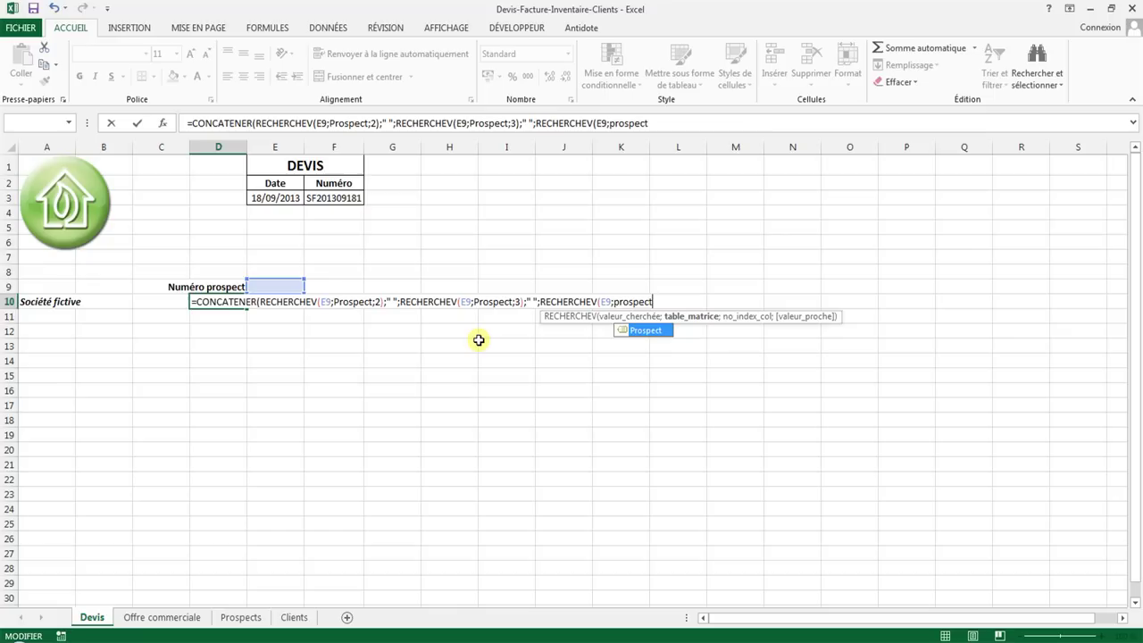
left_click(616, 302)
key("Delete")
type("P")
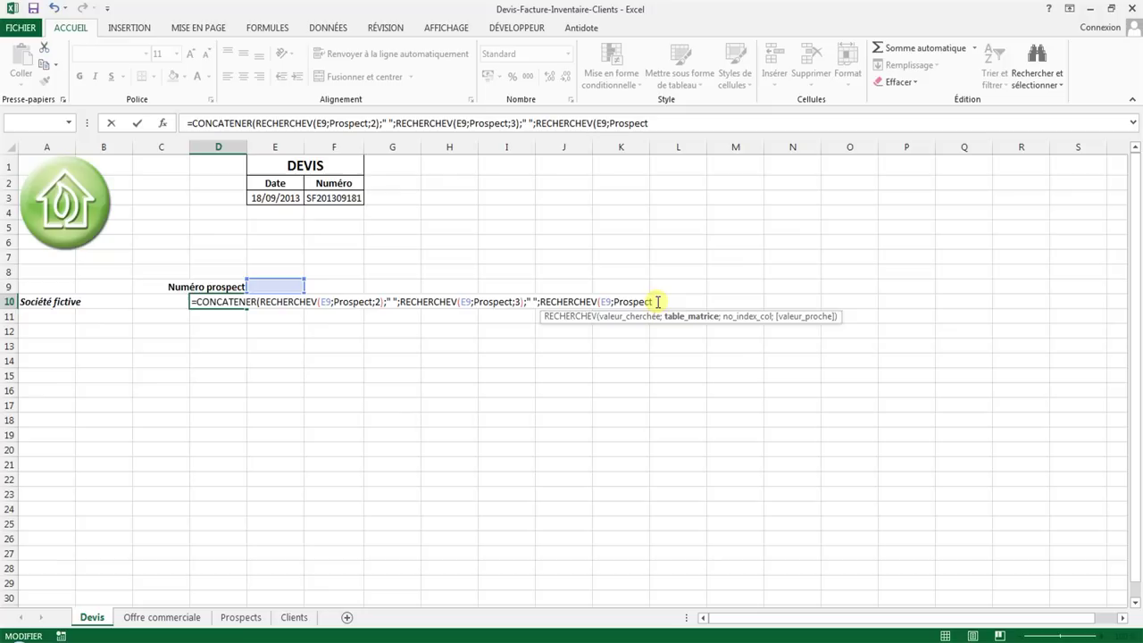
type(";4")
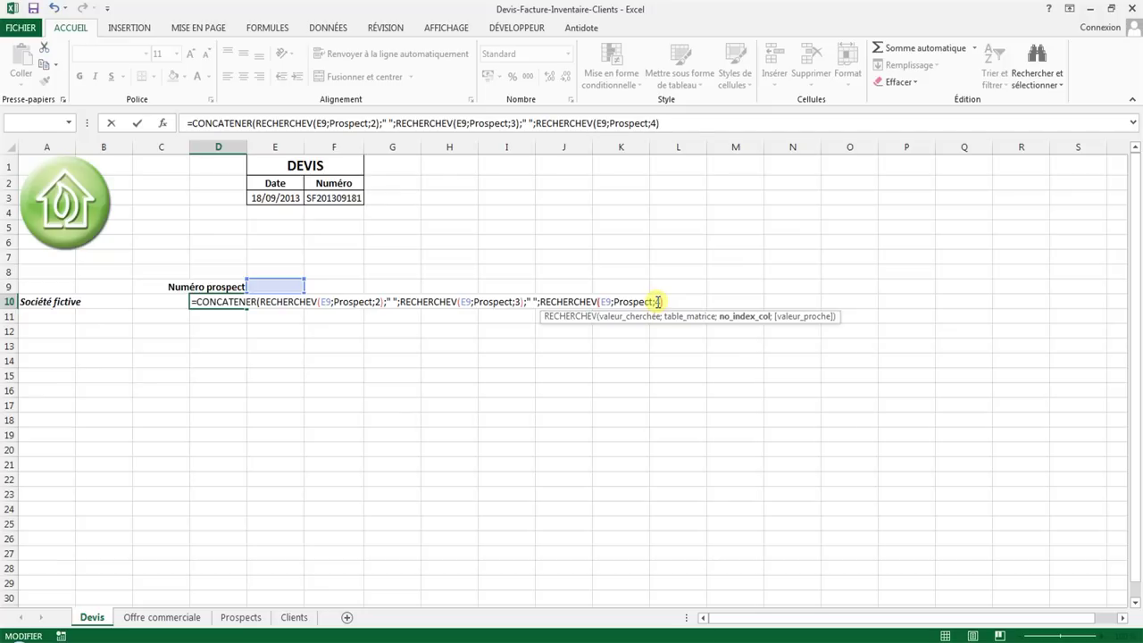
type("))")
key("Return")
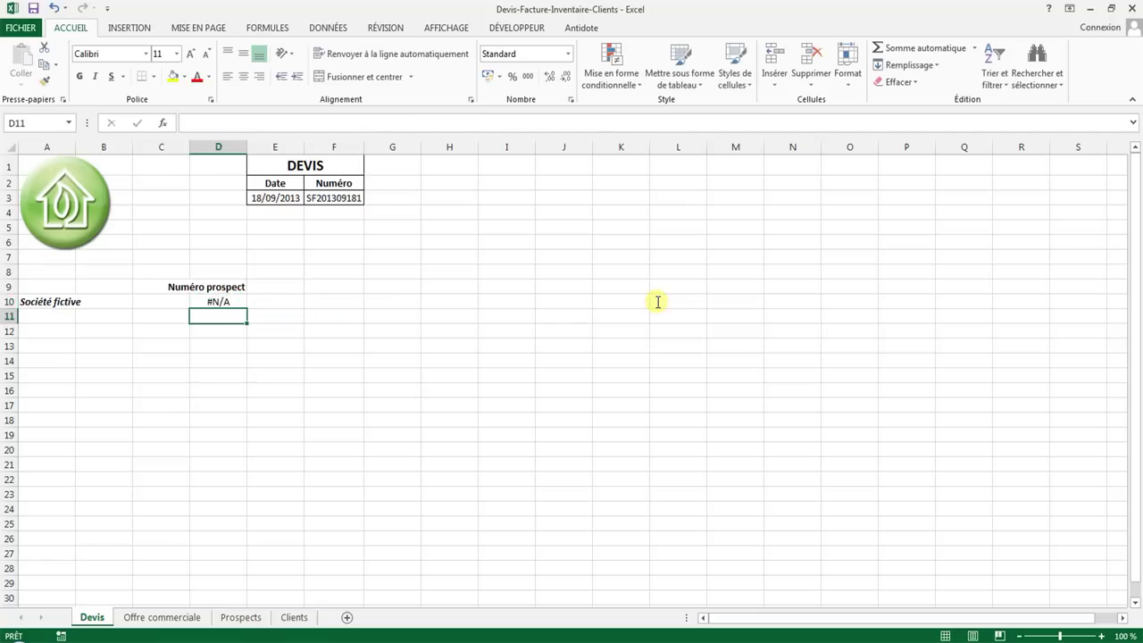
left_click(219, 303)
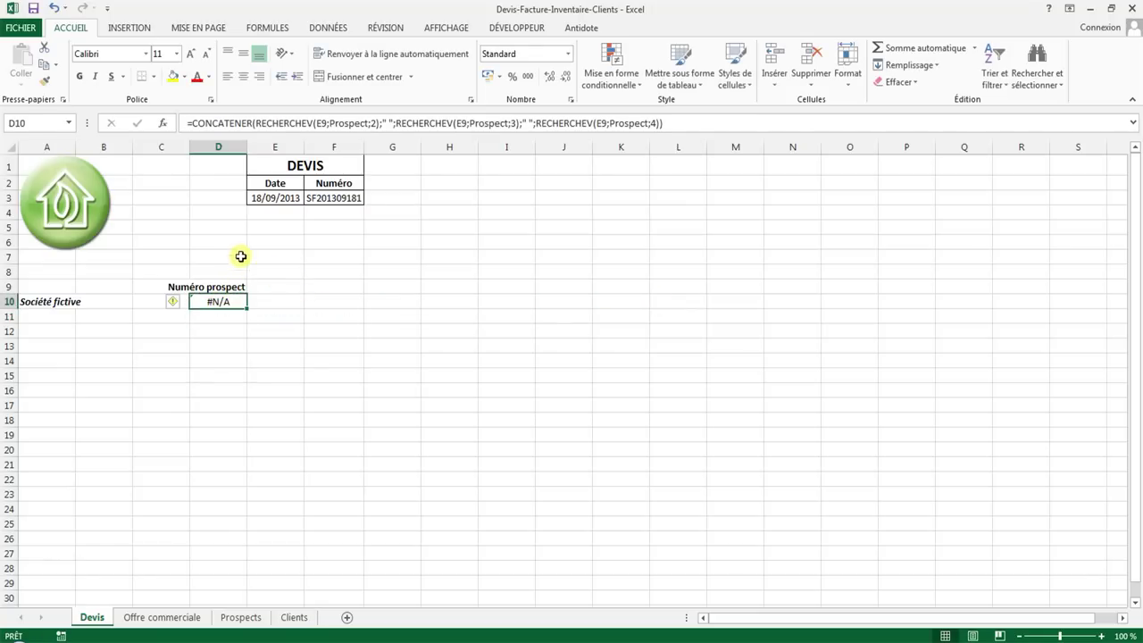
left_click(193, 618)
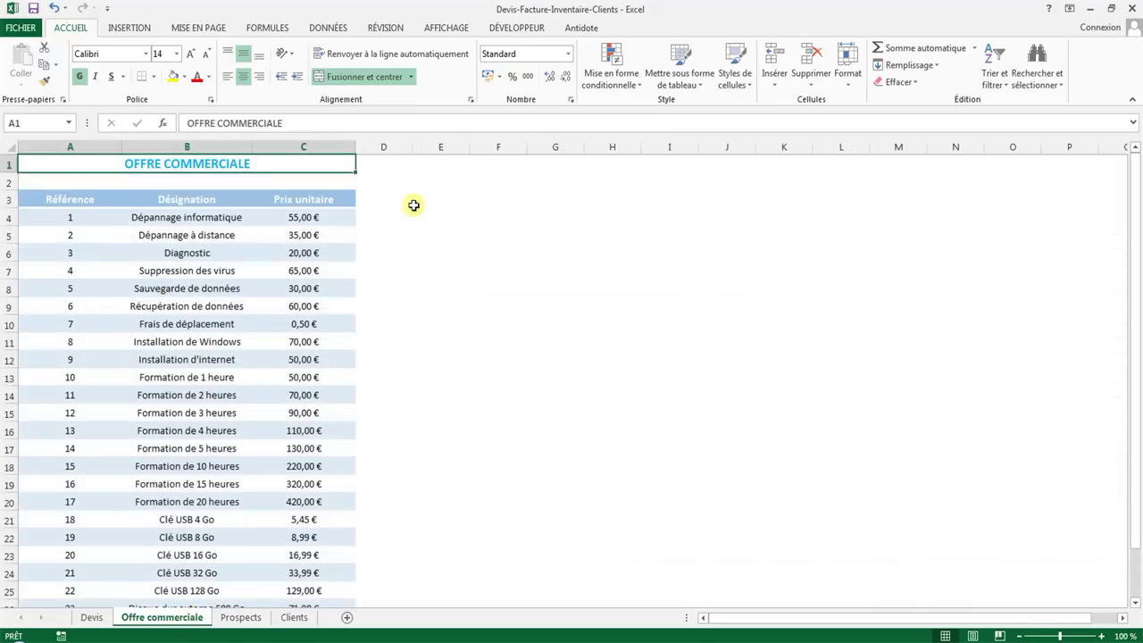
left_click(92, 617)
left_click(279, 27)
left_click(484, 81)
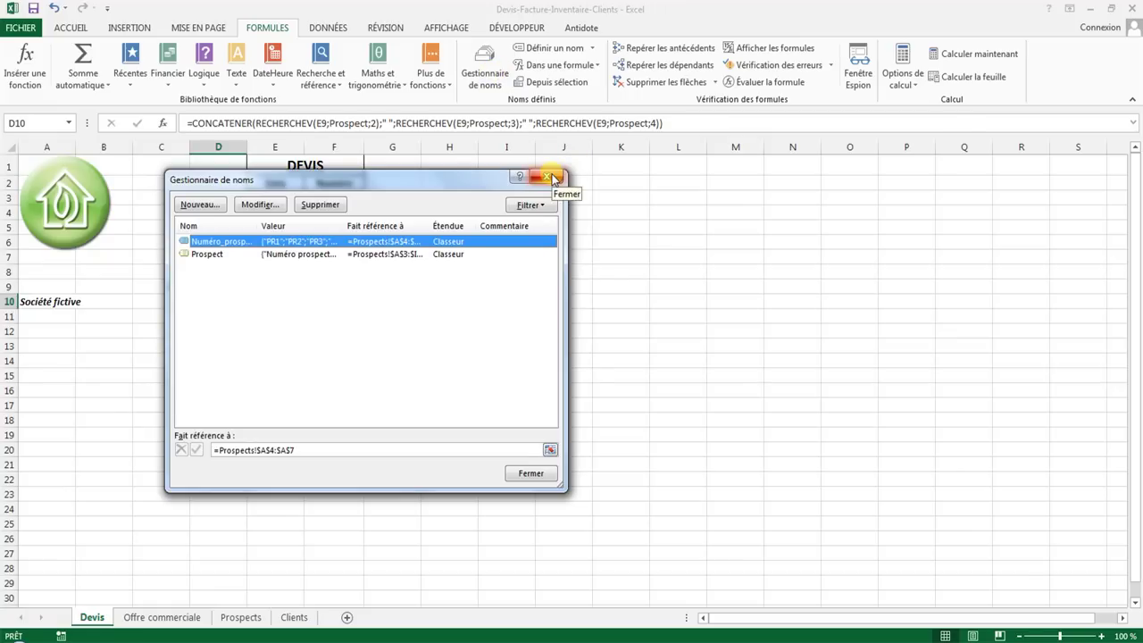
left_click(552, 177)
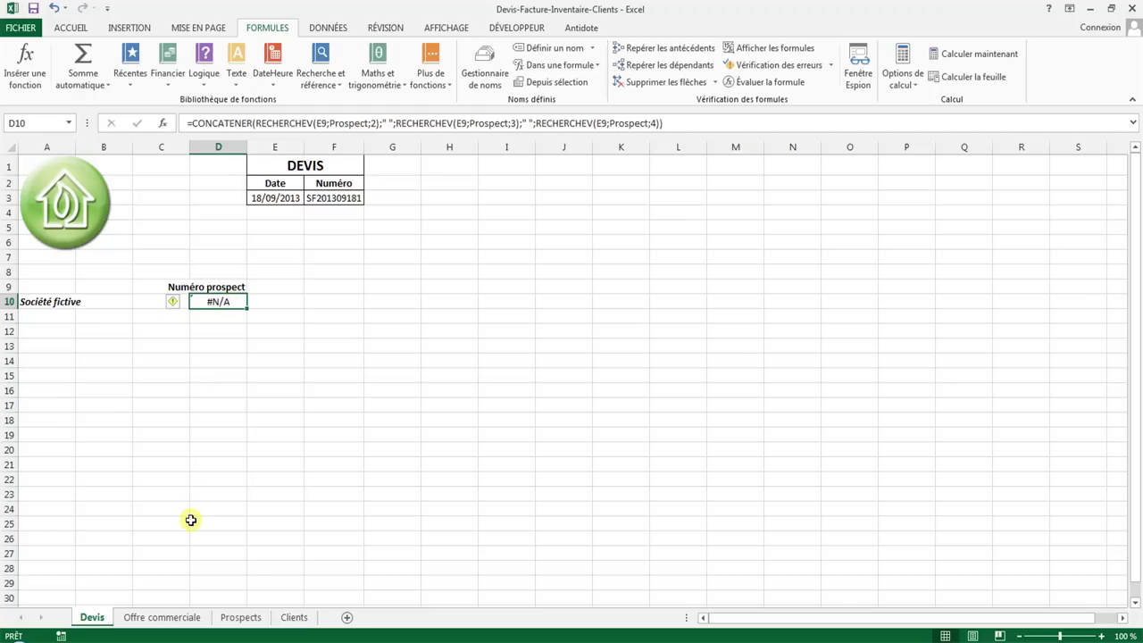
- Pick PR1, then PR2, in E9's dropdown and check D10 shows that prospect's civility and name
left_click(254, 620)
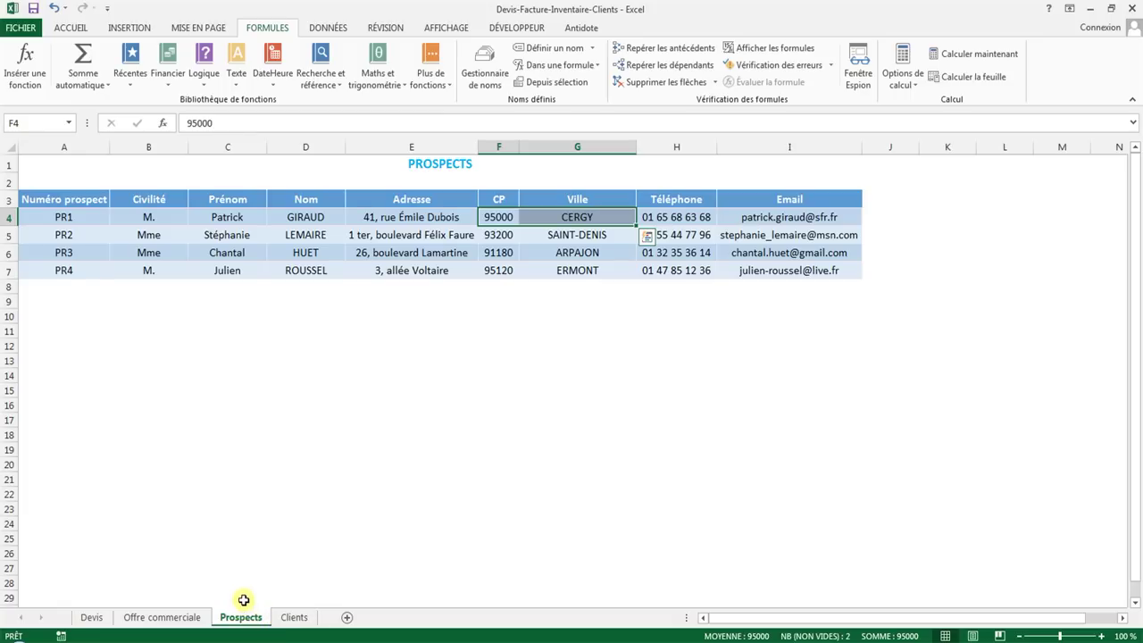
left_click(98, 618)
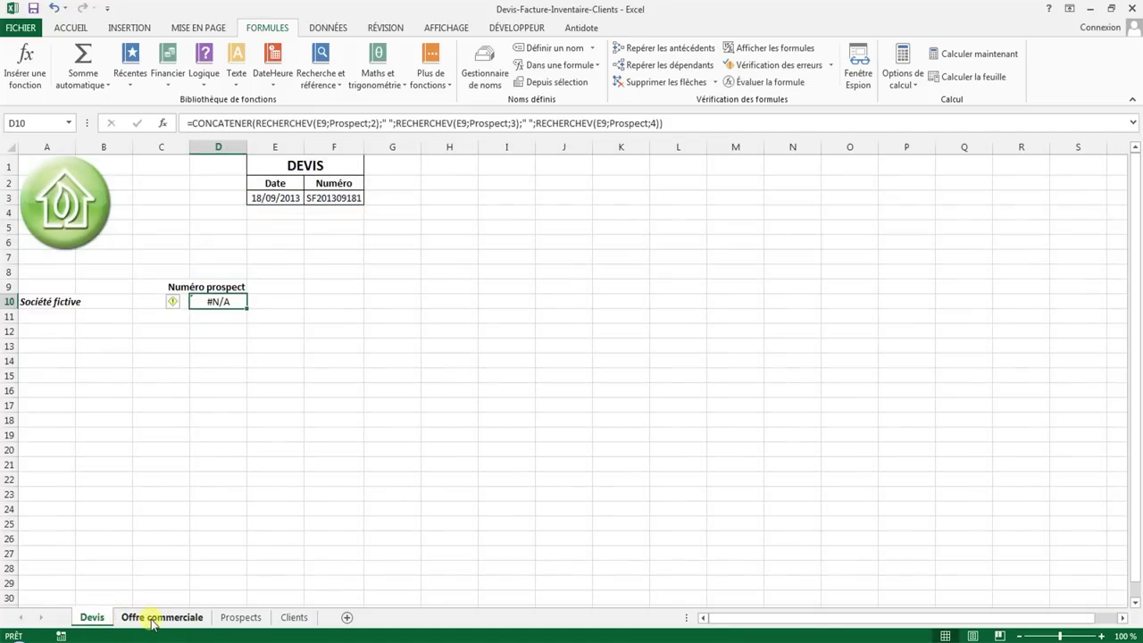
left_click(284, 289)
left_click(309, 290)
left_click(299, 302)
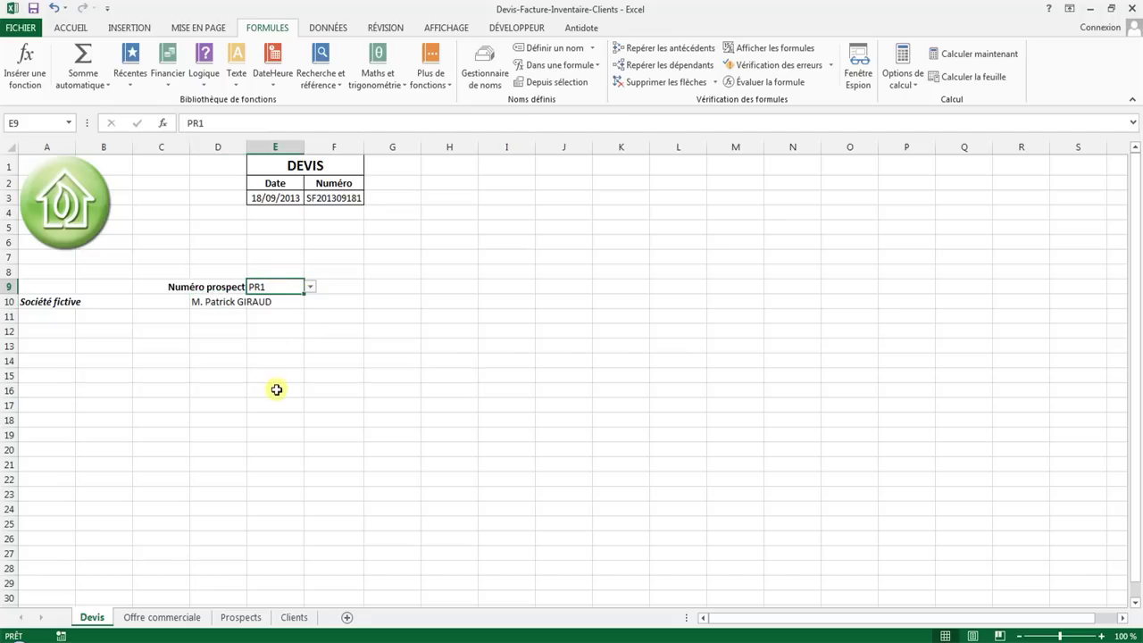
left_click(309, 285)
left_click(301, 311)
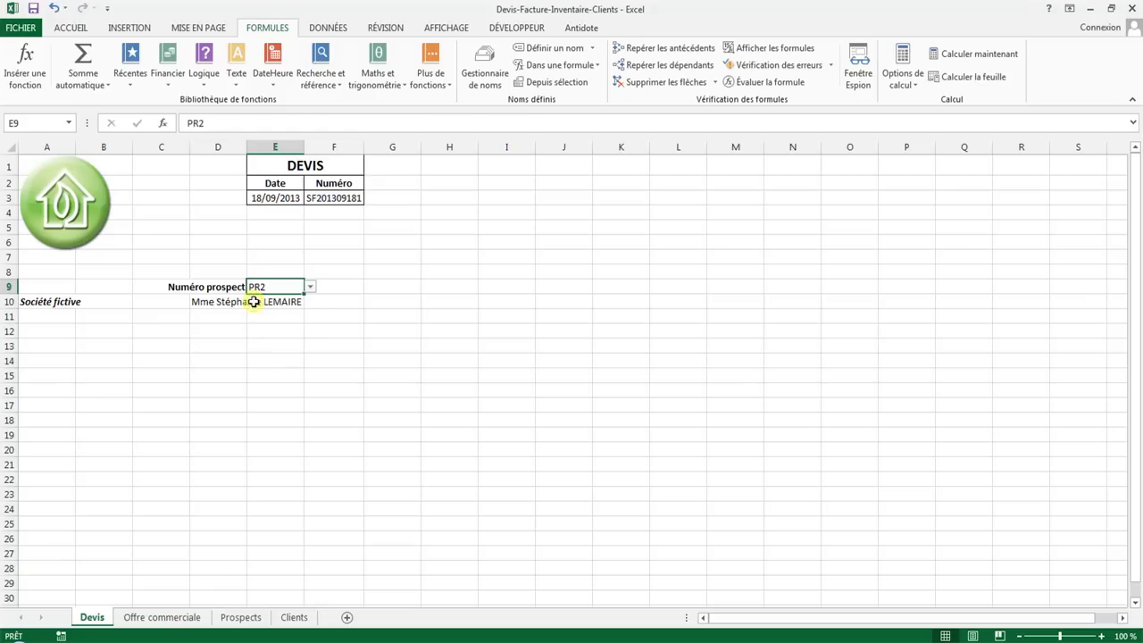
left_click(215, 304)
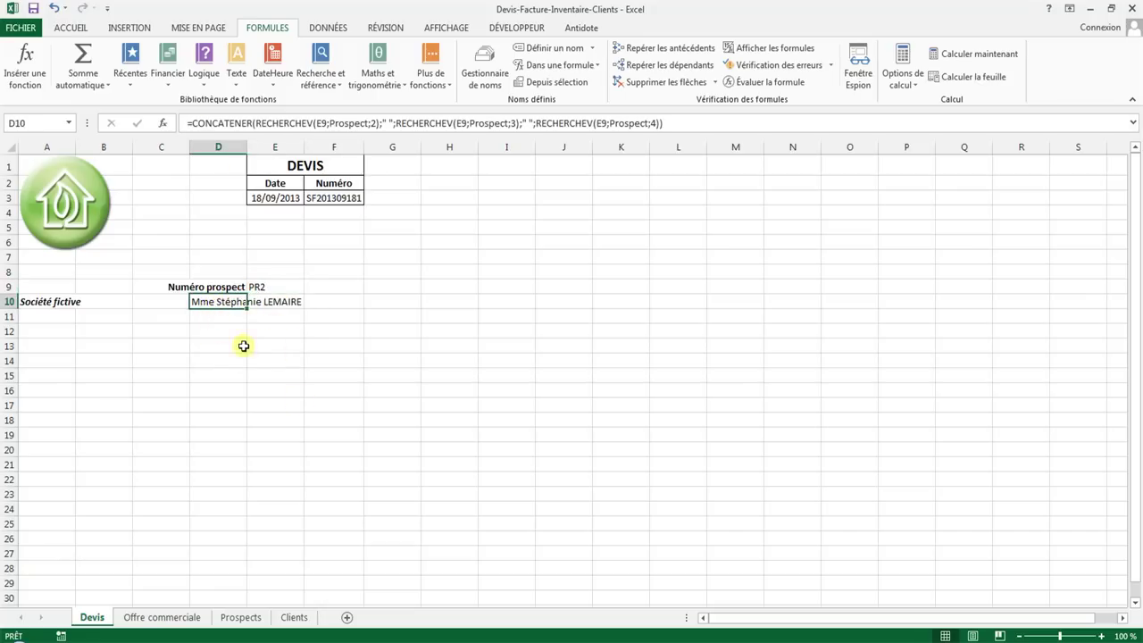
left_click(261, 287)
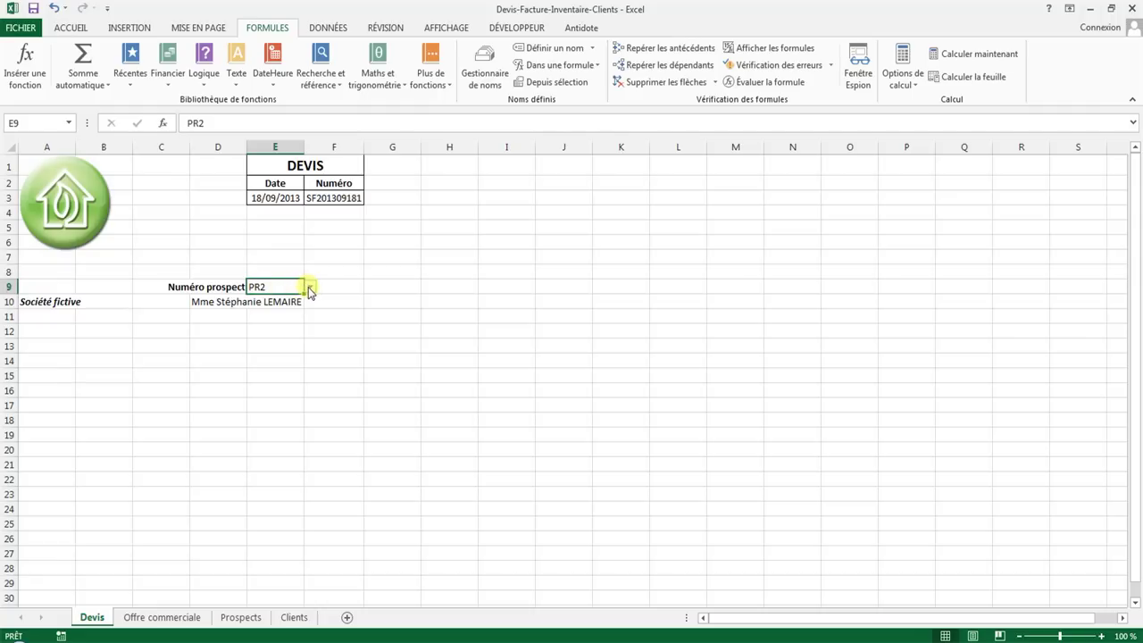
left_click(217, 302)
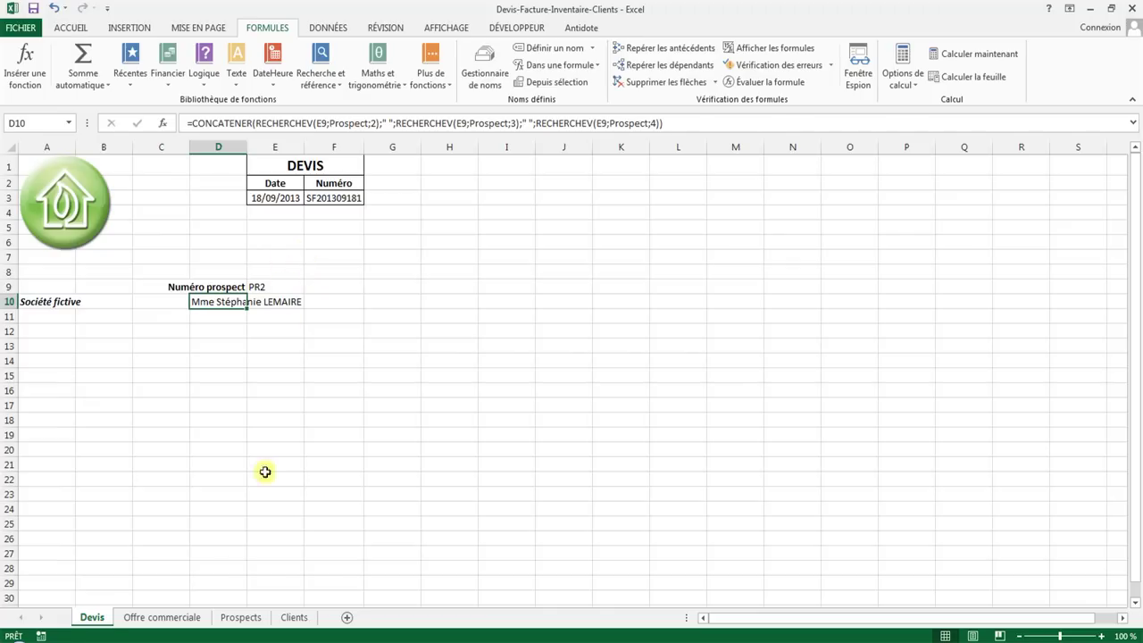
- Review the Civilité, Prénom and Nom column order in the Prospects table
left_click(233, 617)
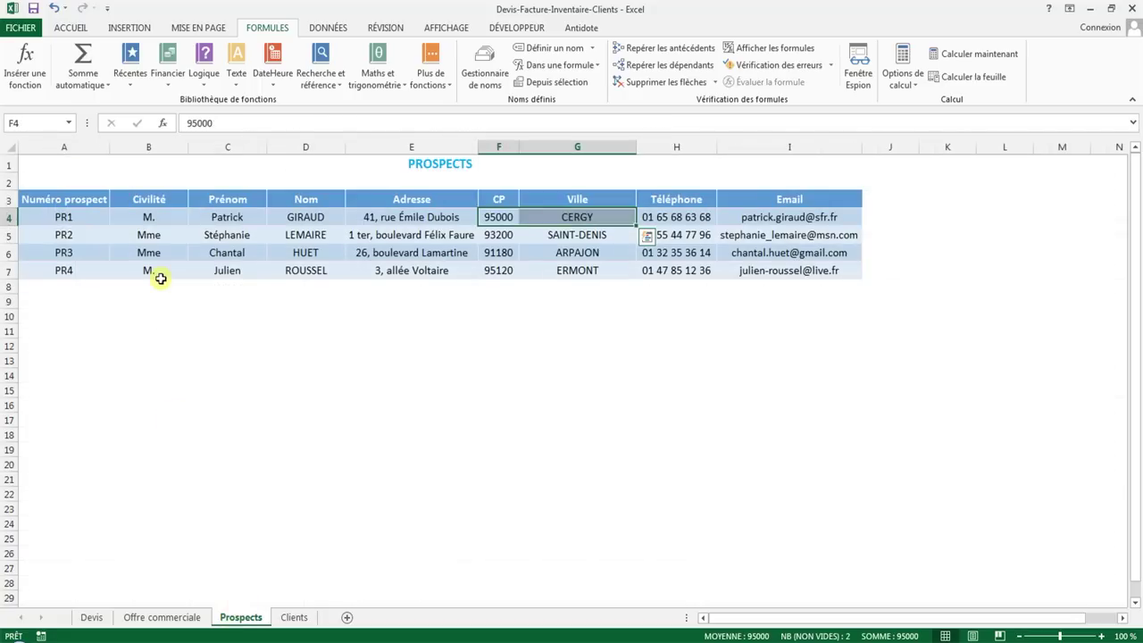
left_click_drag(149, 199, 151, 301)
left_click_drag(239, 199, 240, 303)
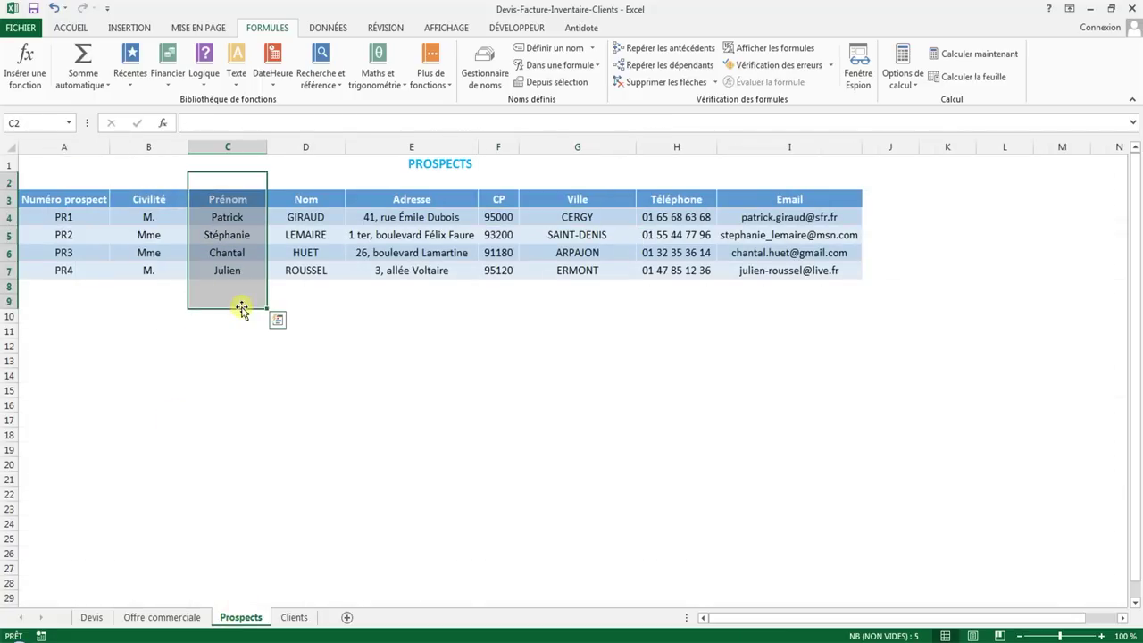
left_click_drag(334, 199, 333, 287)
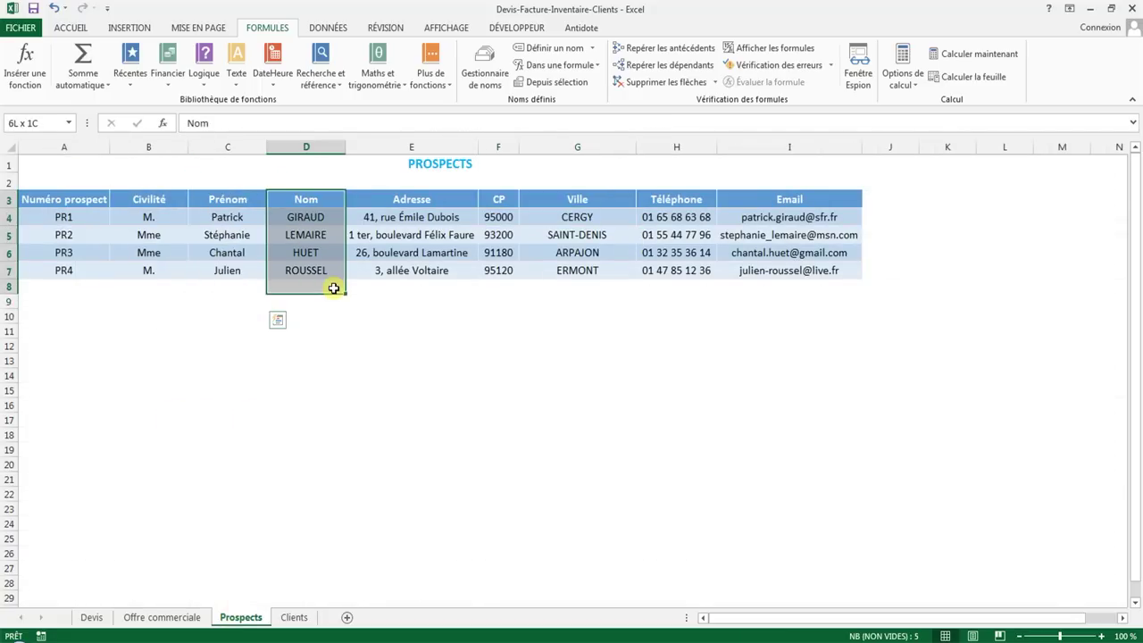
left_click(97, 617)
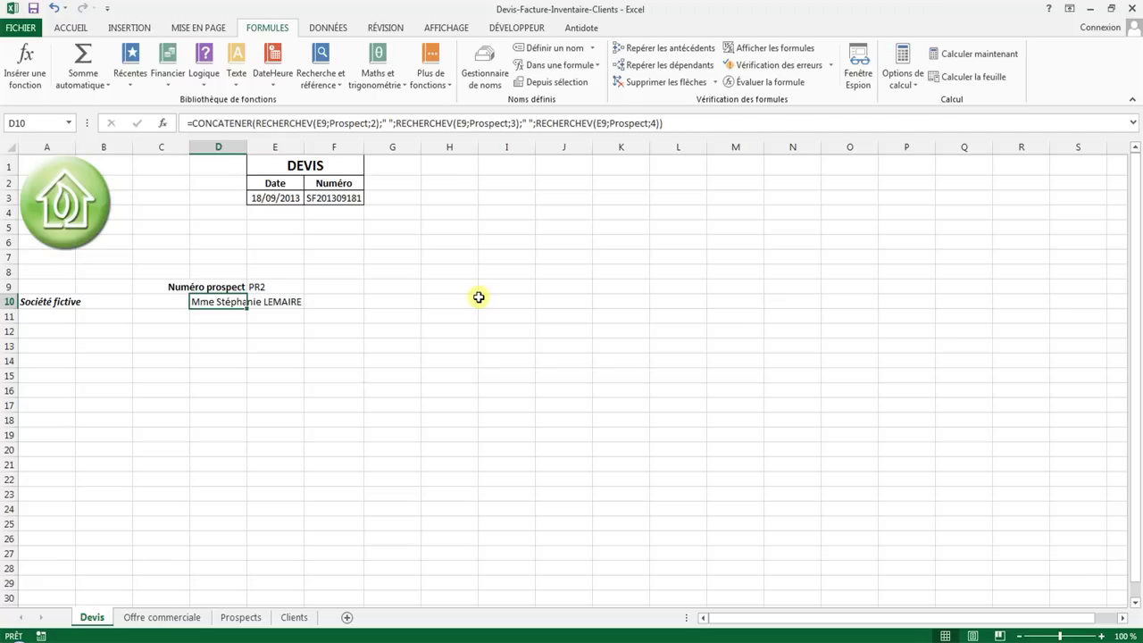
- Enter =RECHERCHEV(E9;Prospect;5) in D11 to show the prospect's street address
left_click(223, 315)
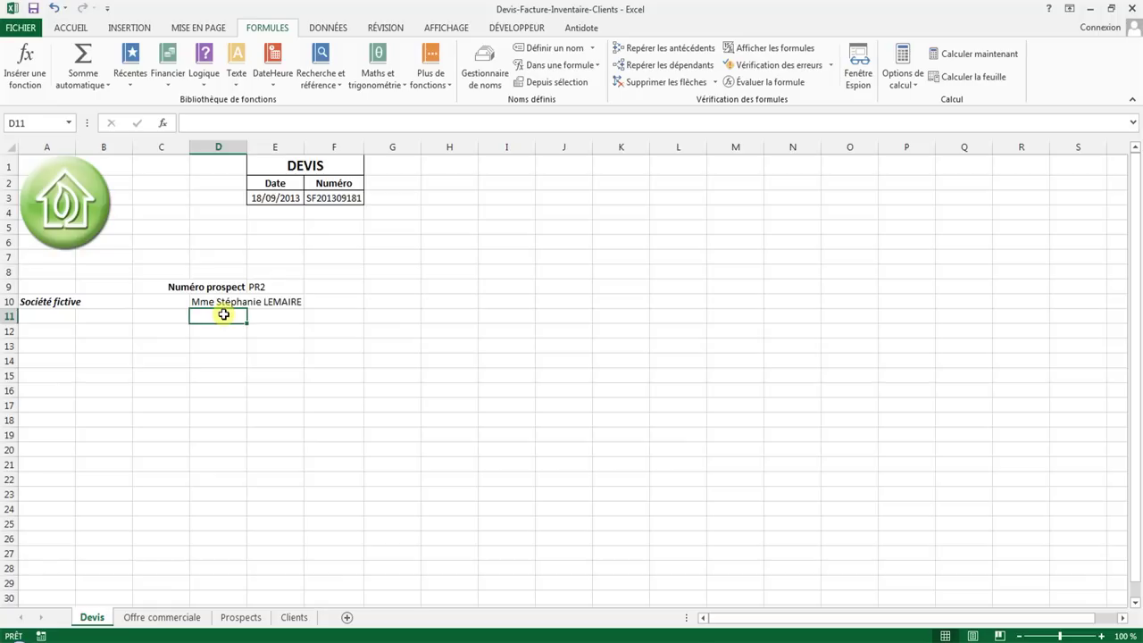
type("=RE")
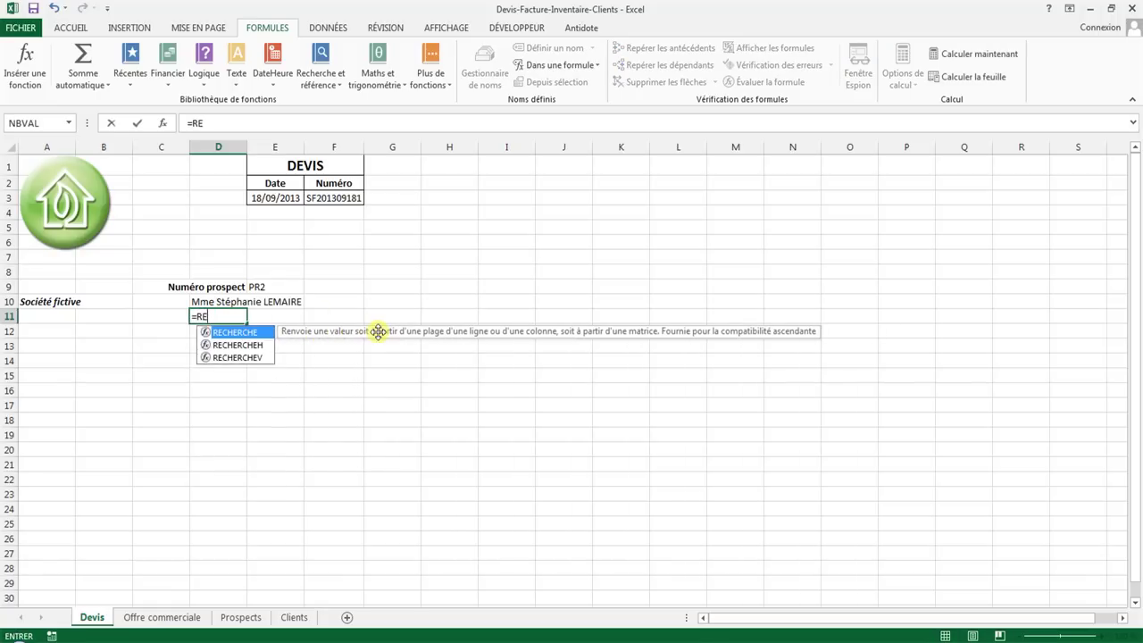
type("CHERCHEV")
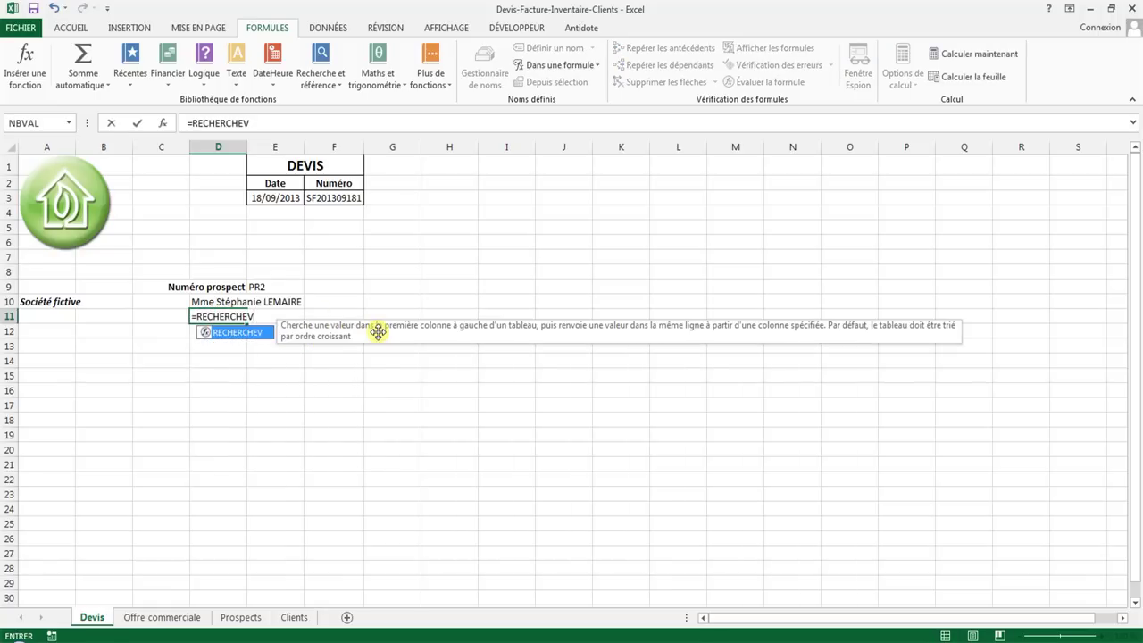
key("Escape")
type("(")
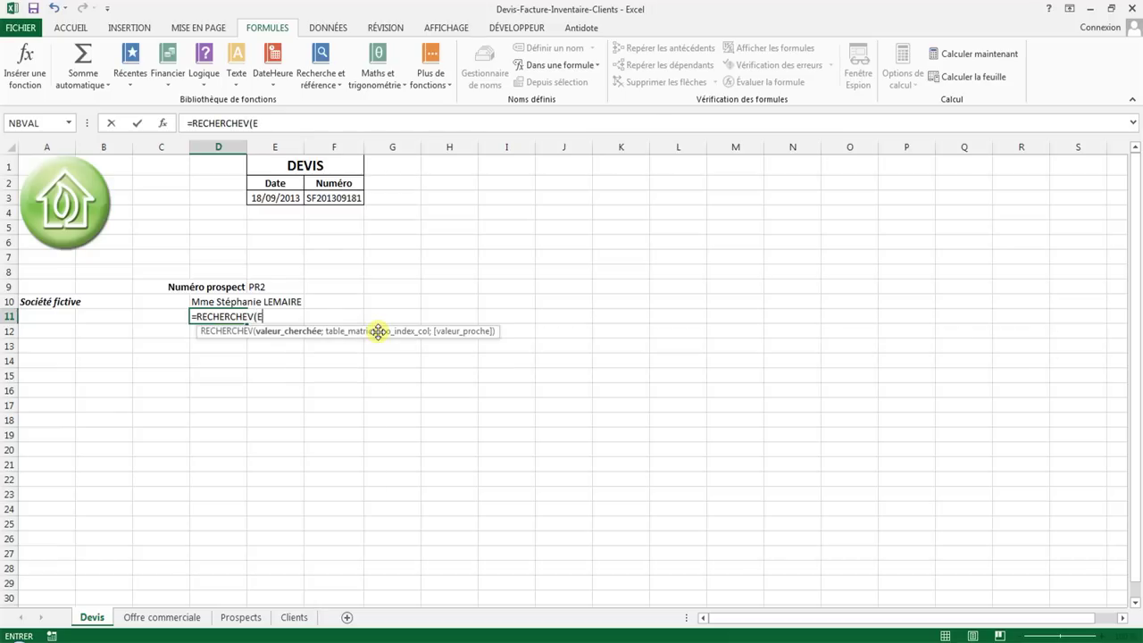
type("E9")
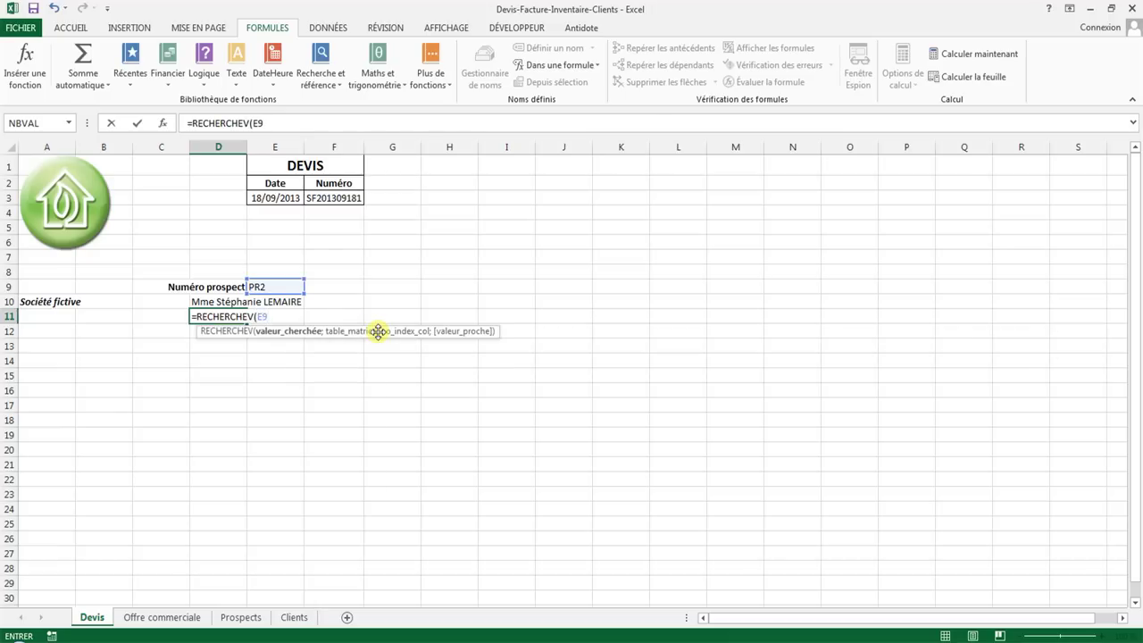
type(";Prospect")
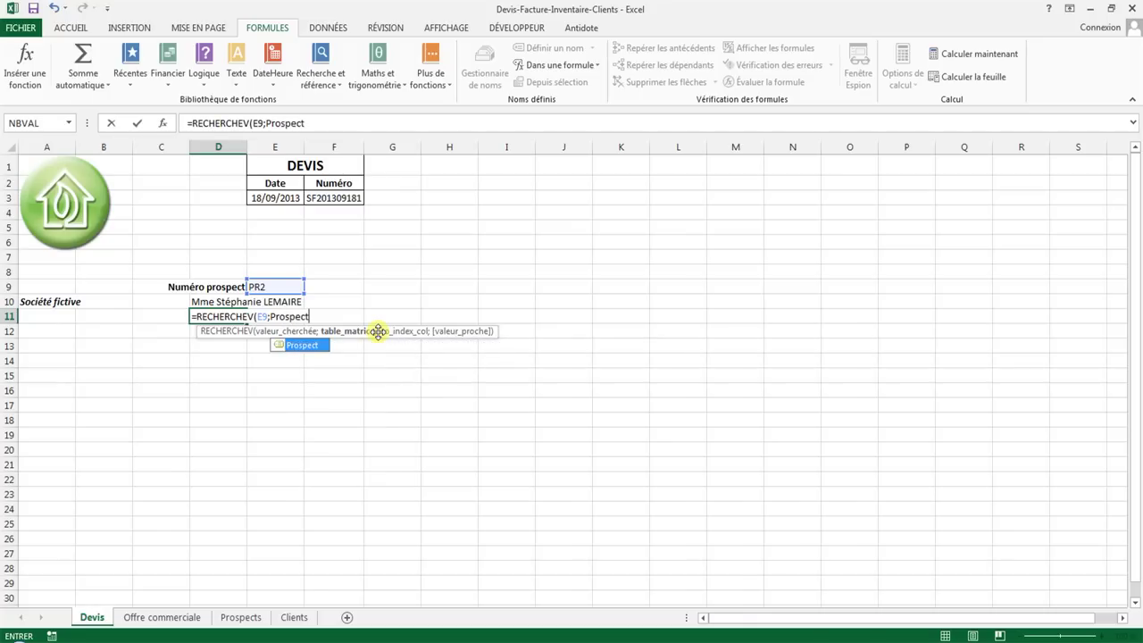
type(";")
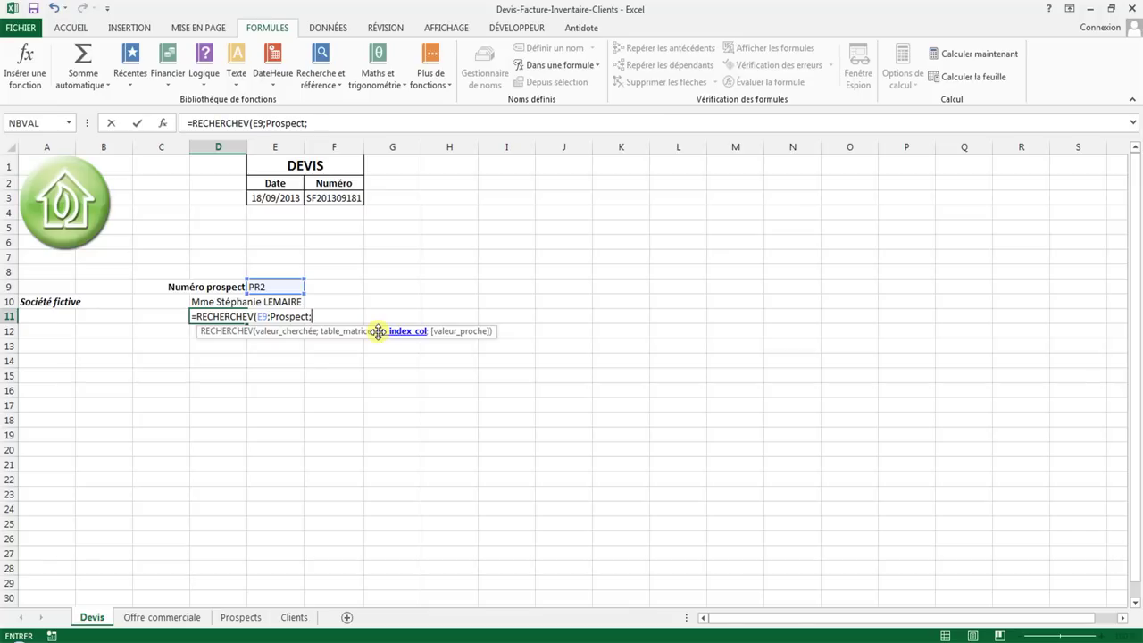
type("5)")
key("Return")
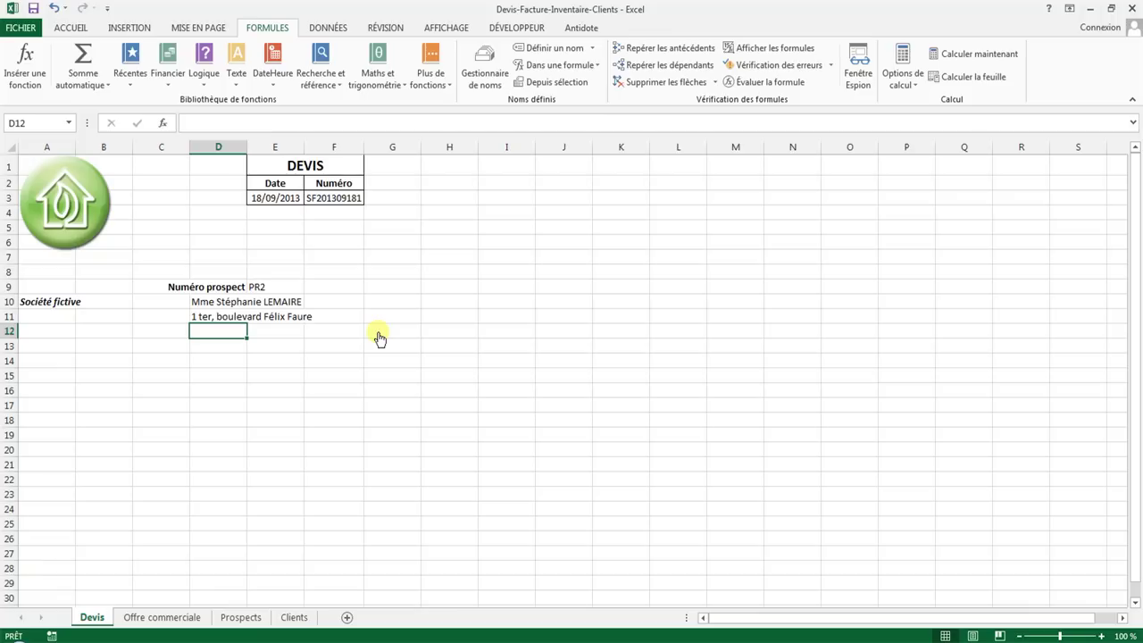
- Type =CONCATENER(RECHERCHEV(E9;Prospect;6);" ";RECHERCHEV;Prospects;7)) in D12 for postcode and city
type("=")
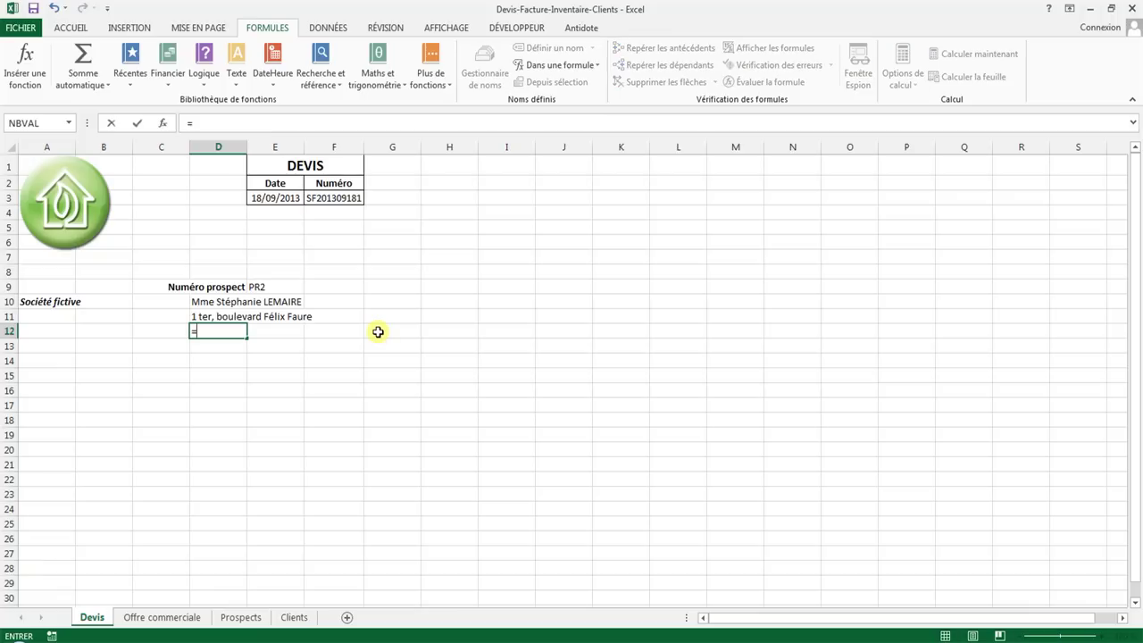
type("CONCATENER")
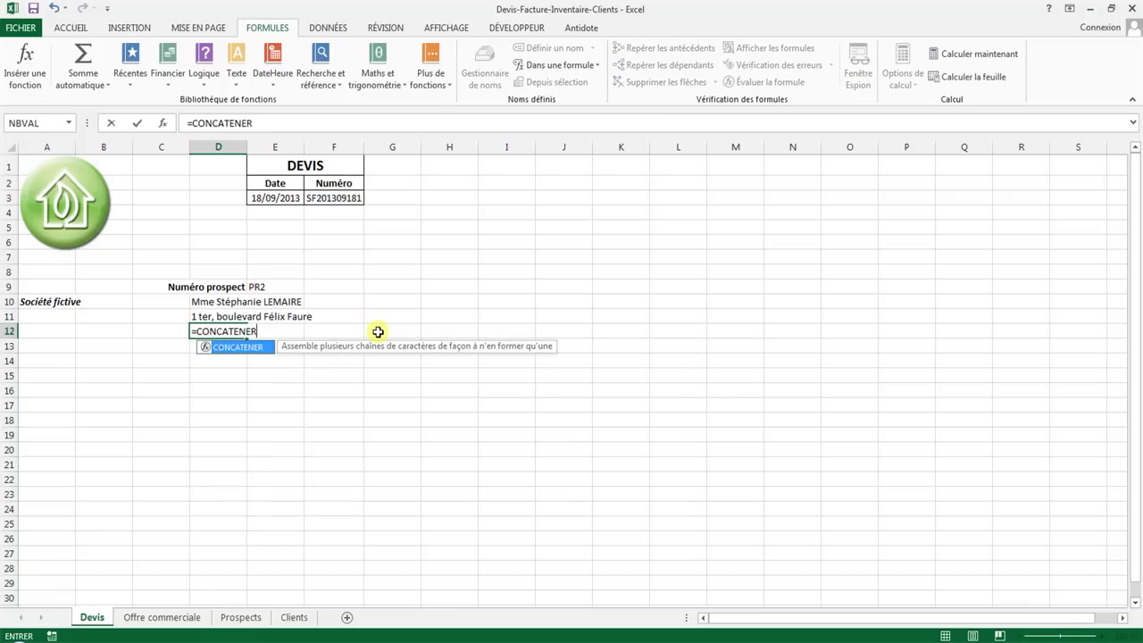
type("(")
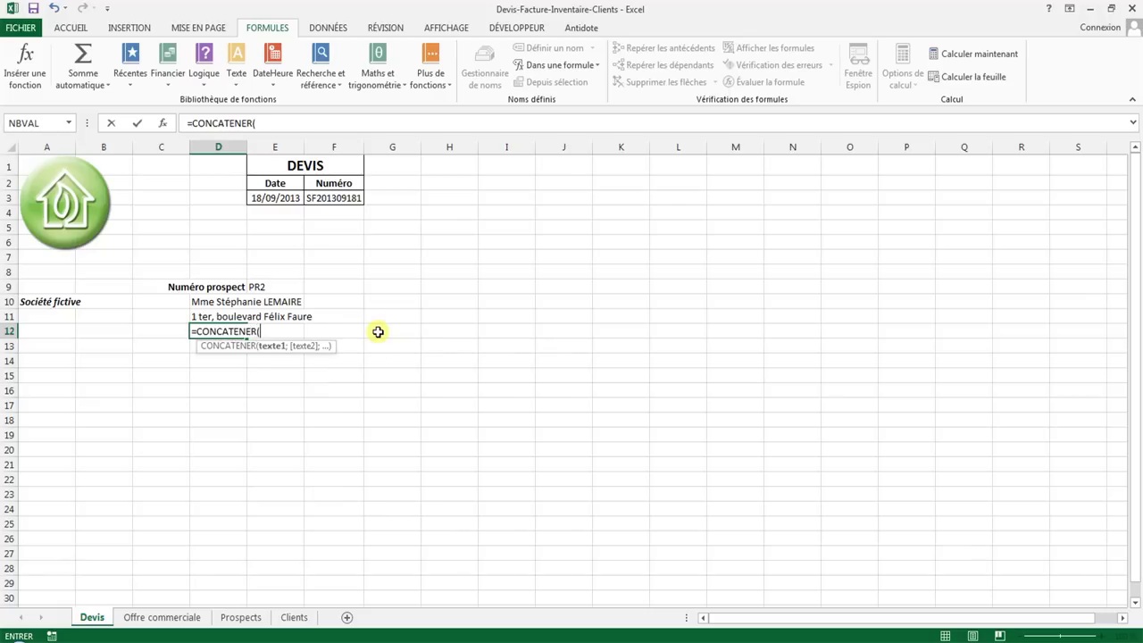
type("RECHERCHEV")
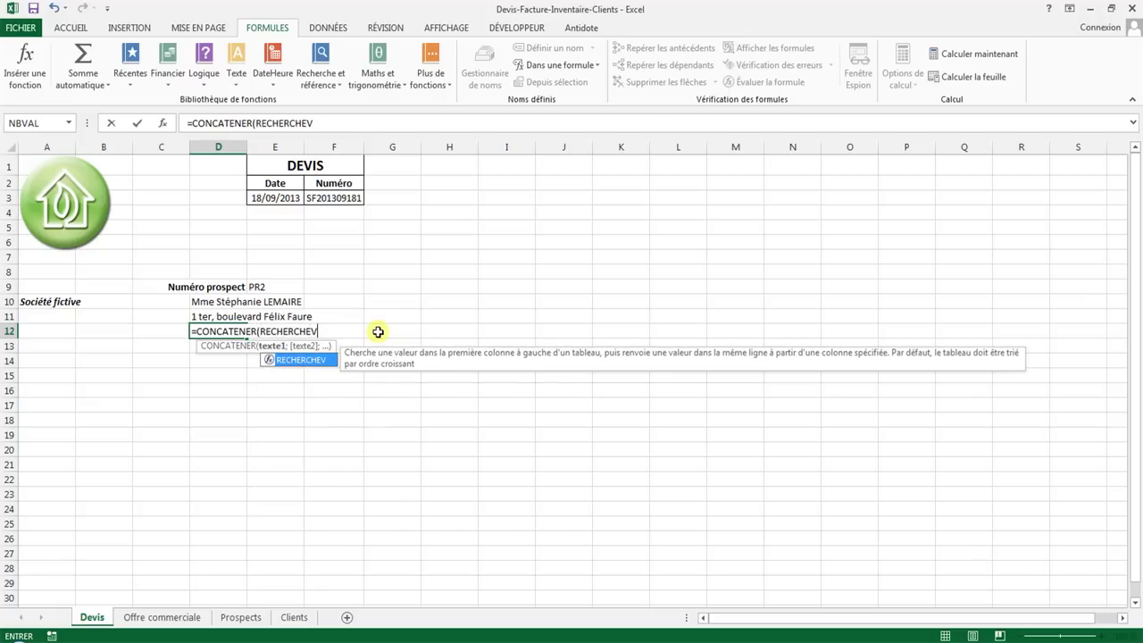
type("(")
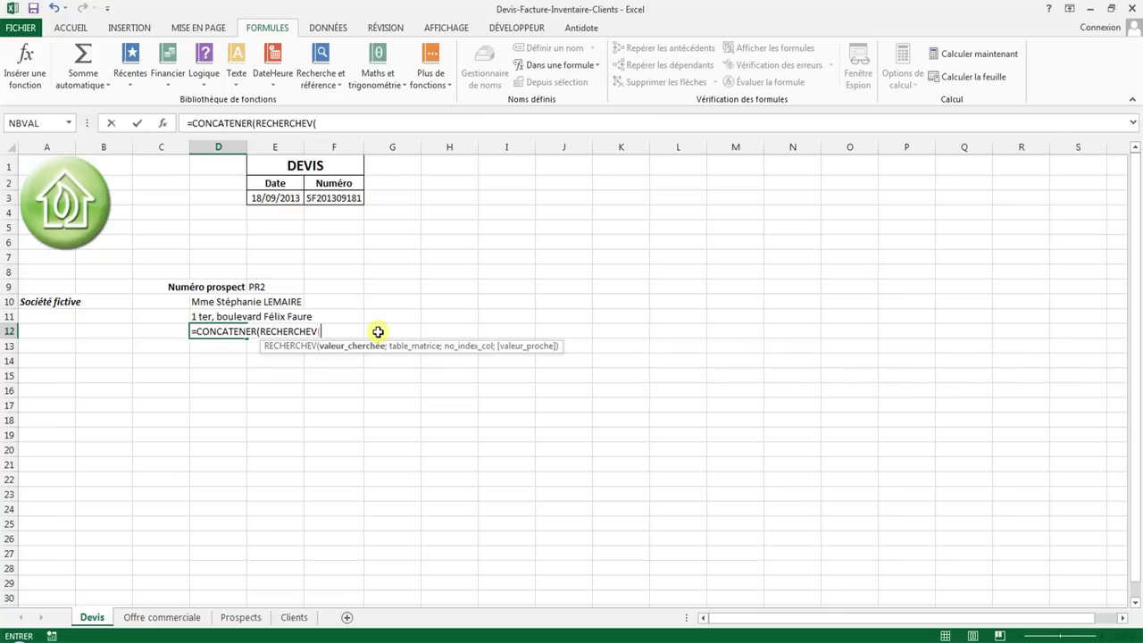
type("E9;")
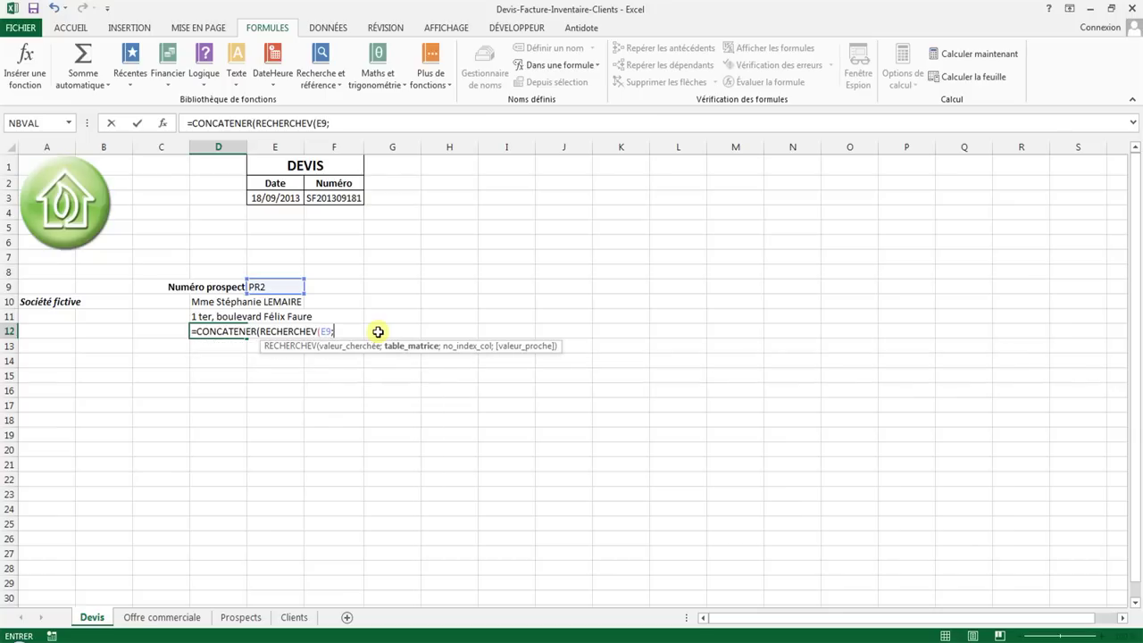
type("Prospe")
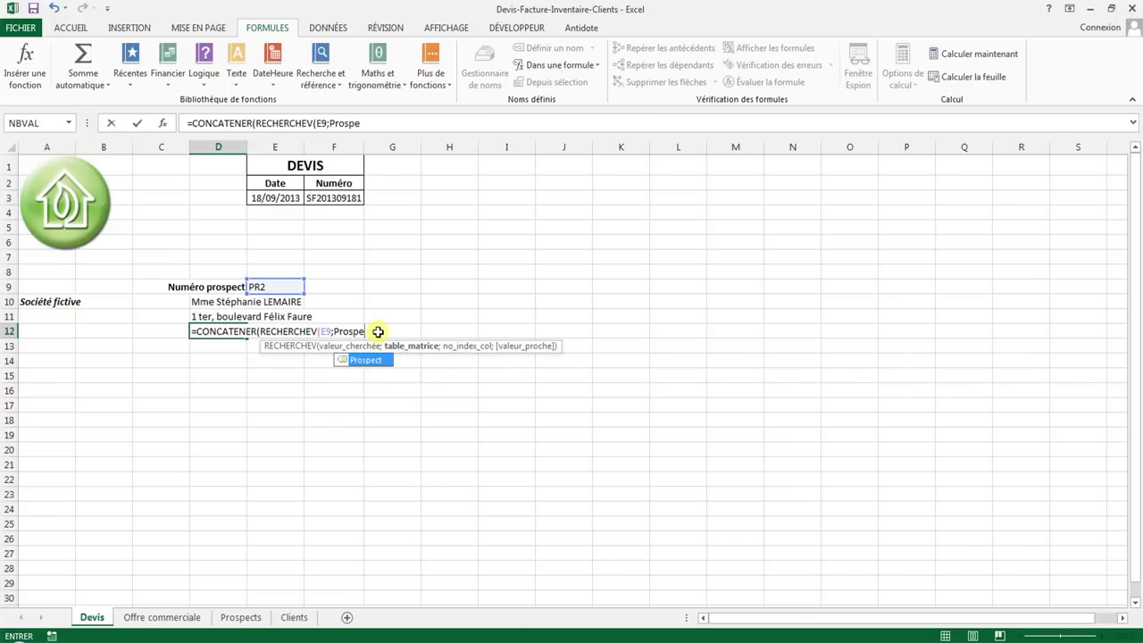
type("ct")
type(";6)")
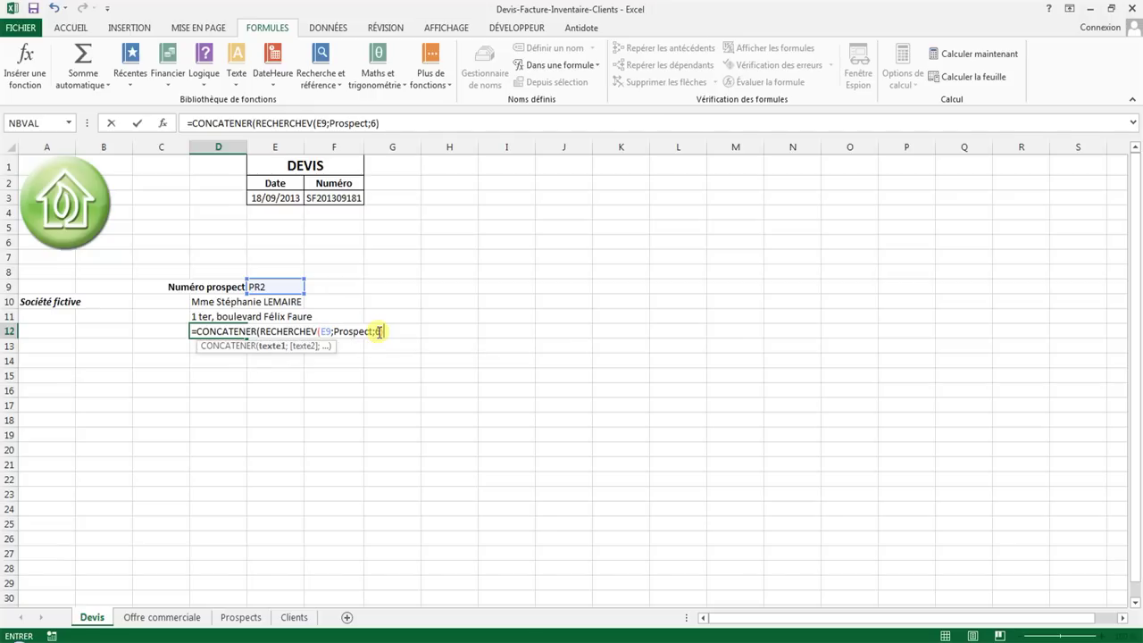
type(";\" \"")
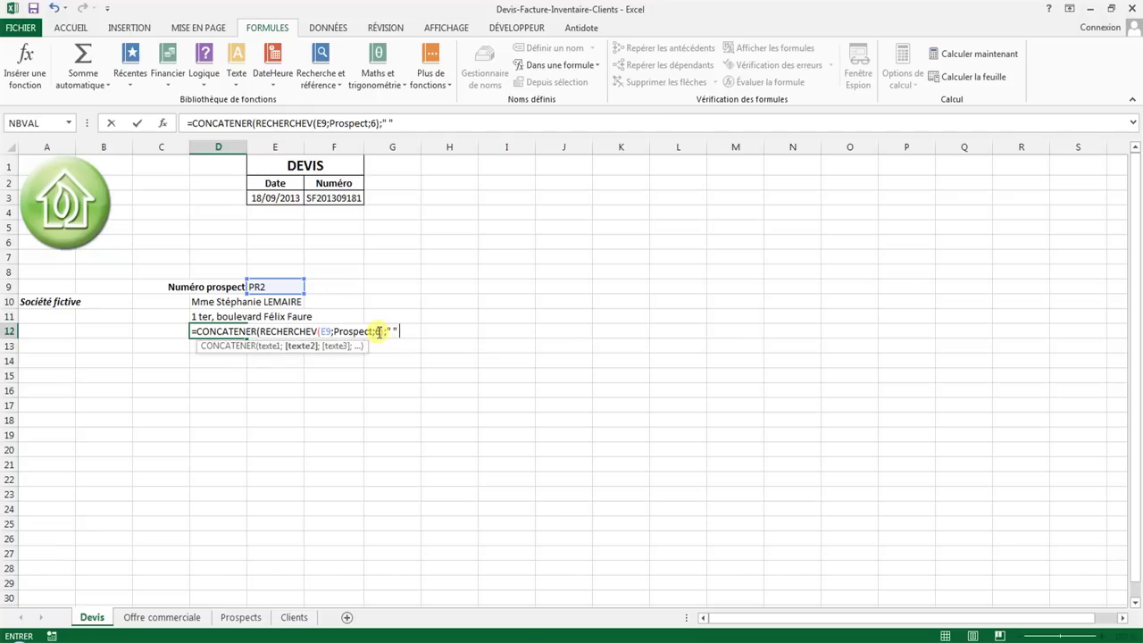
type(";")
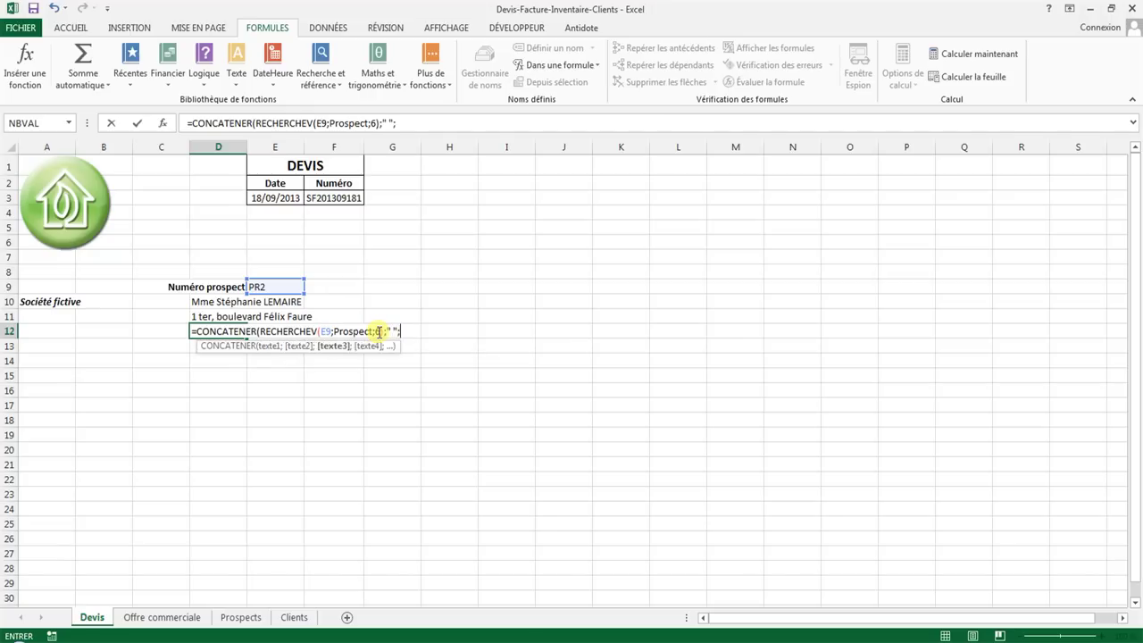
type("RECHERCHEV")
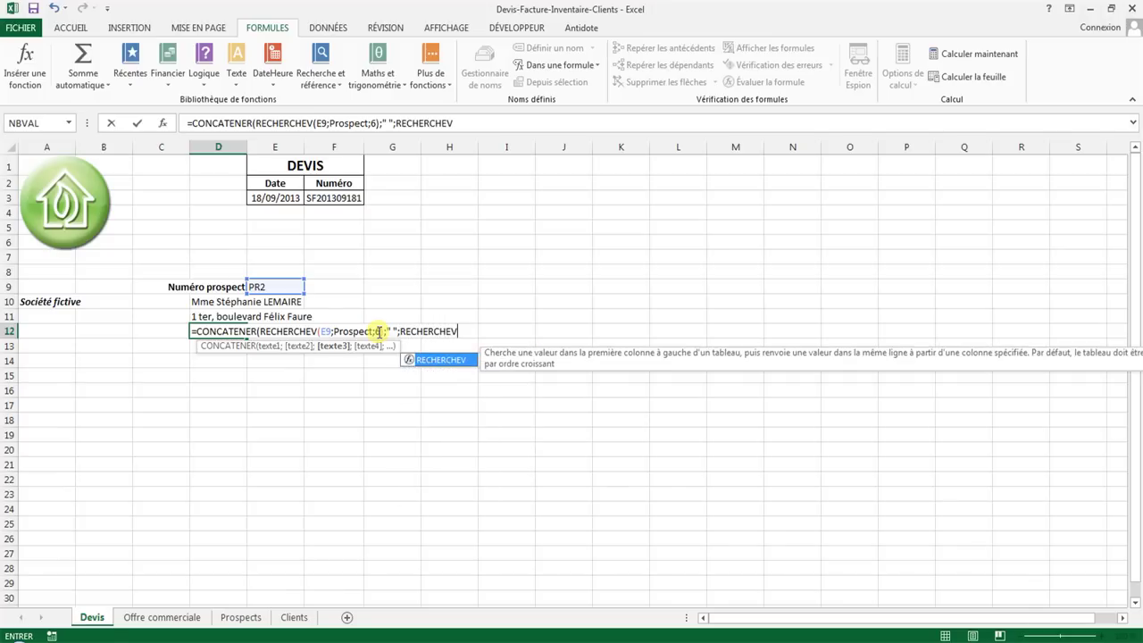
key("Escape")
type(";P")
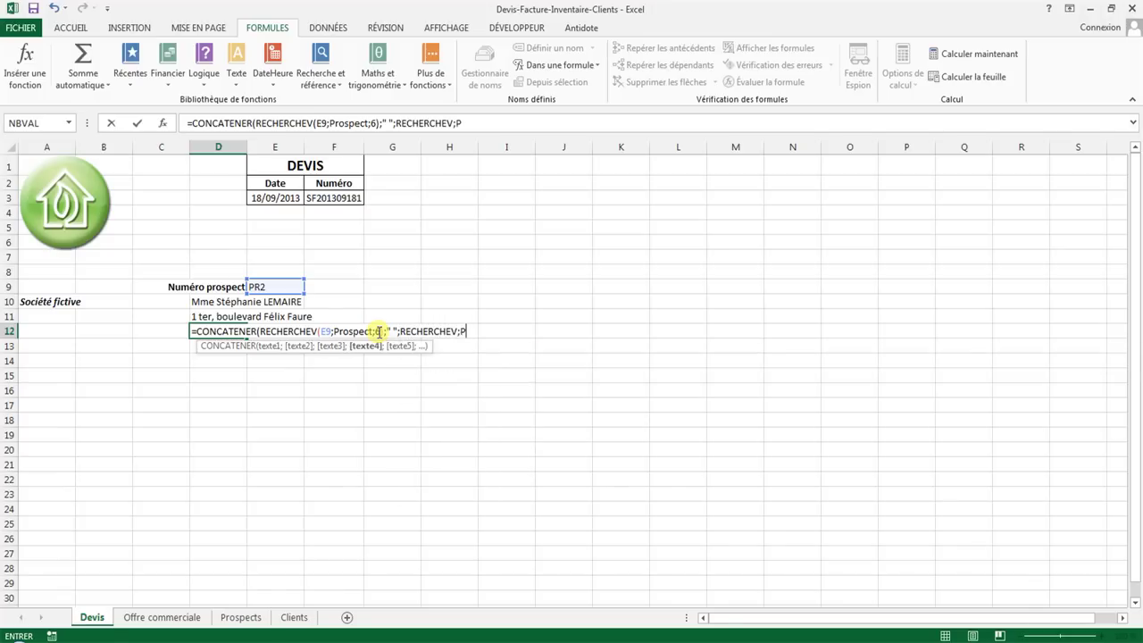
type("rospects")
type(";7")
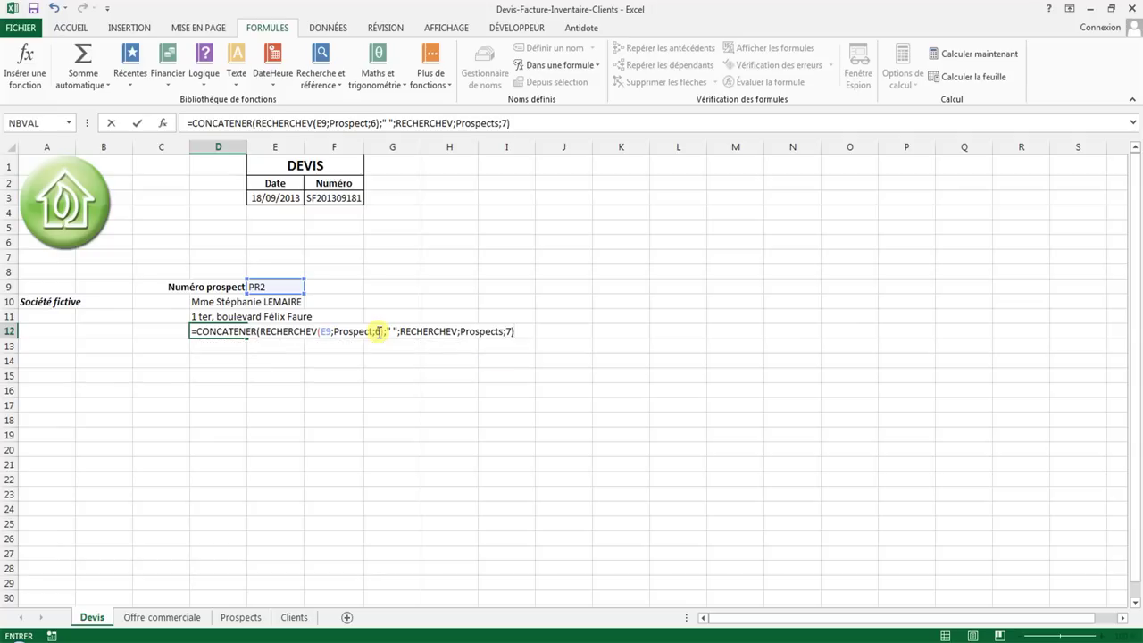
type(")")
- Add the missing E9 lookup value to the second RECHERCHEV in the D12 formula
key("Return")
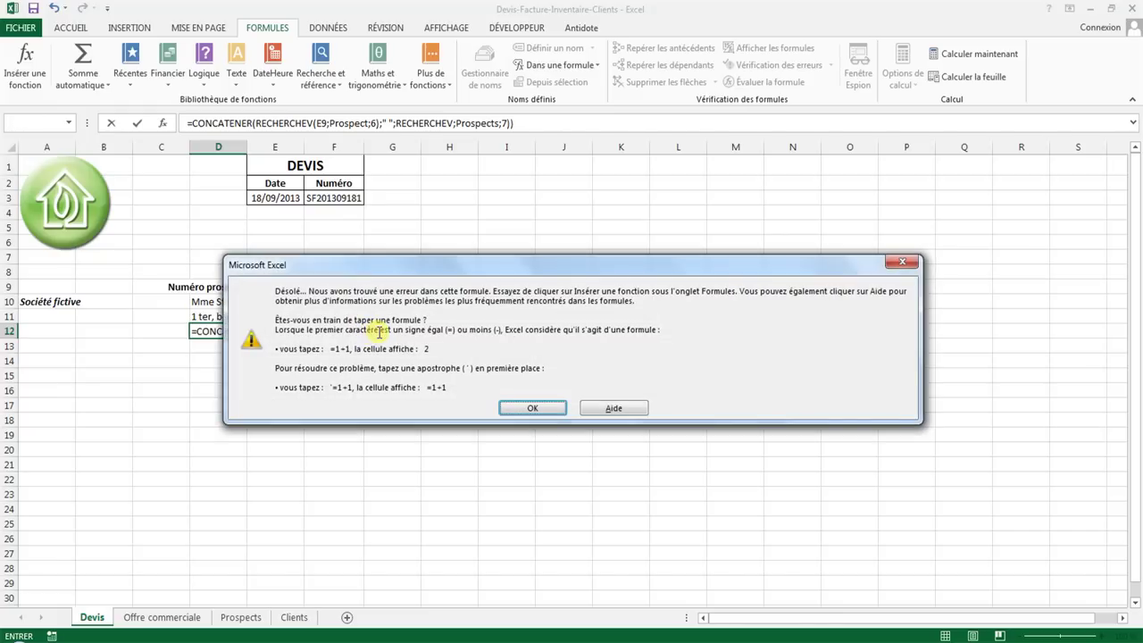
key("Return")
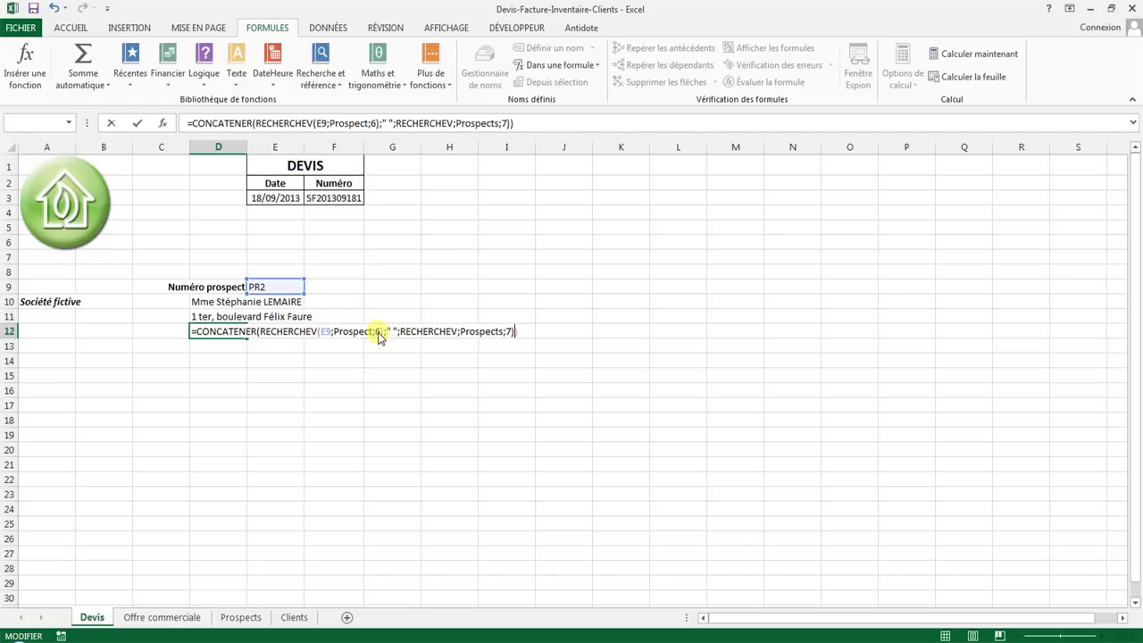
left_click(457, 331)
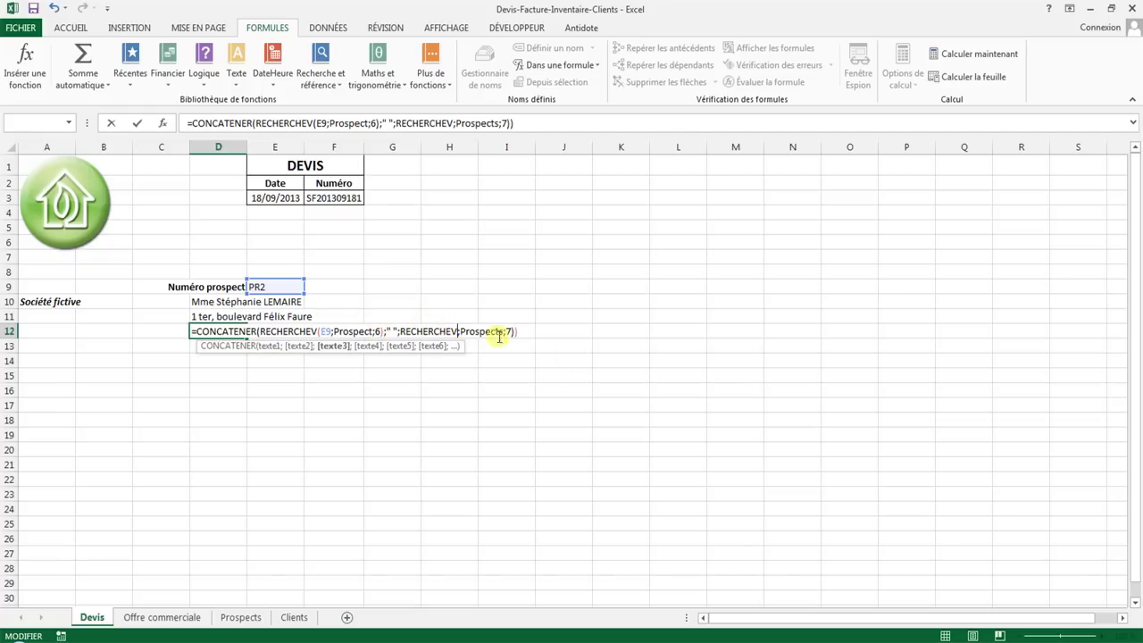
type("(")
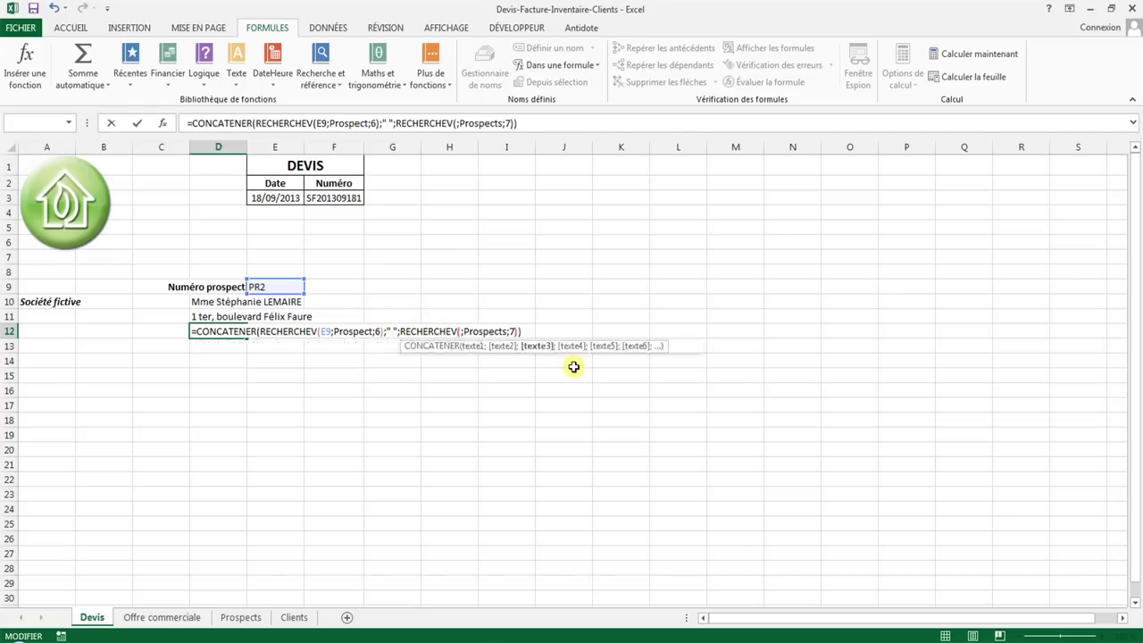
type("Ep")
key("BackSpace")
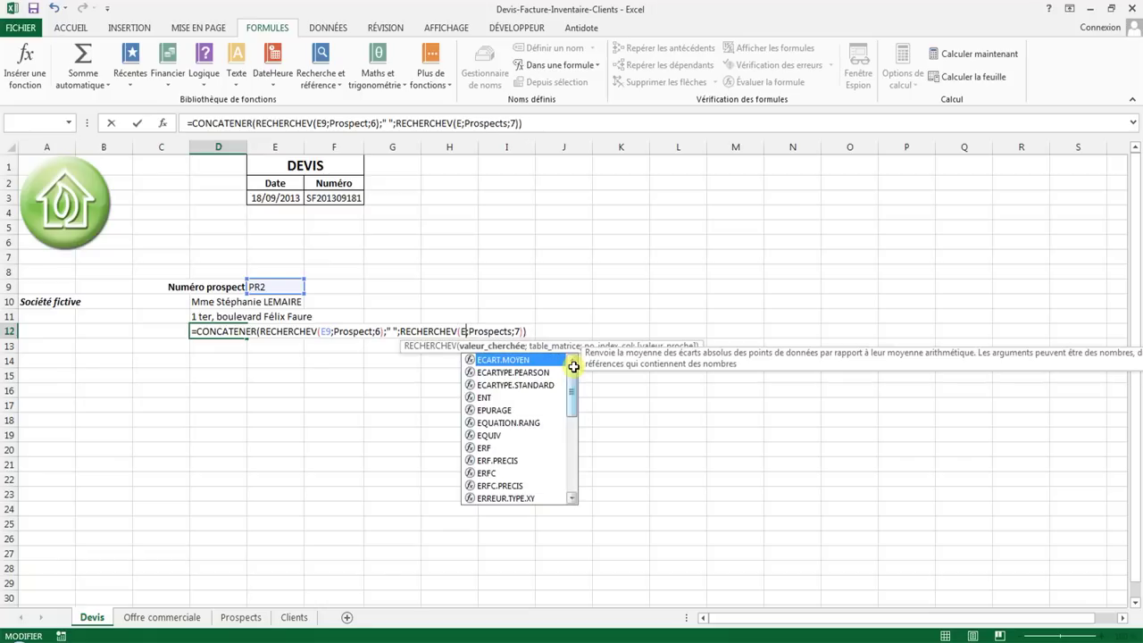
type("9")
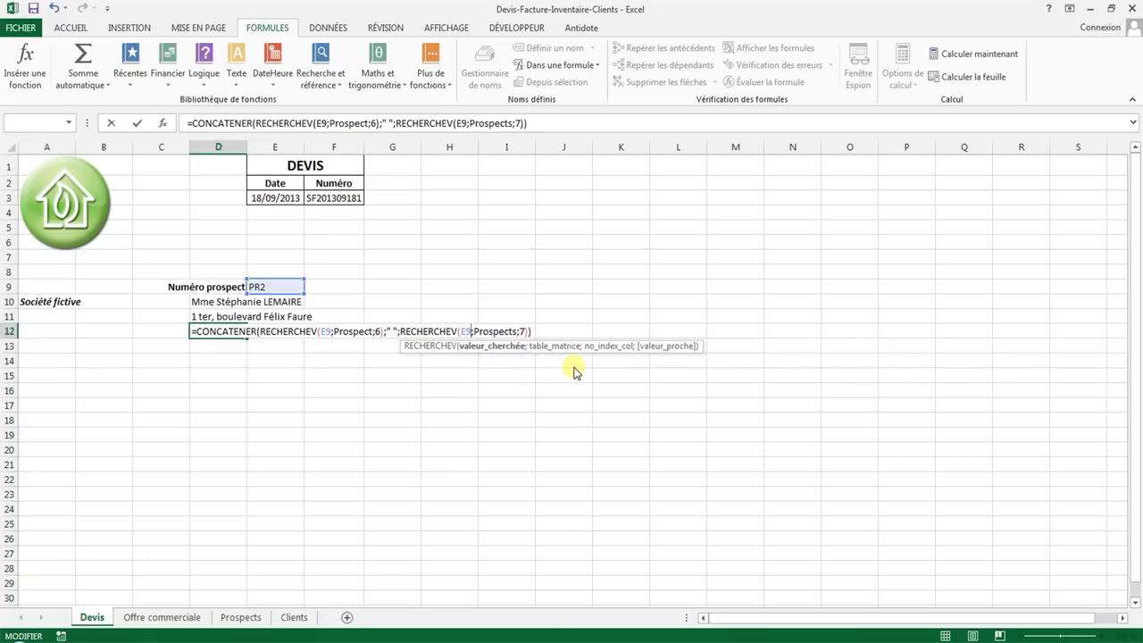
key("Return")
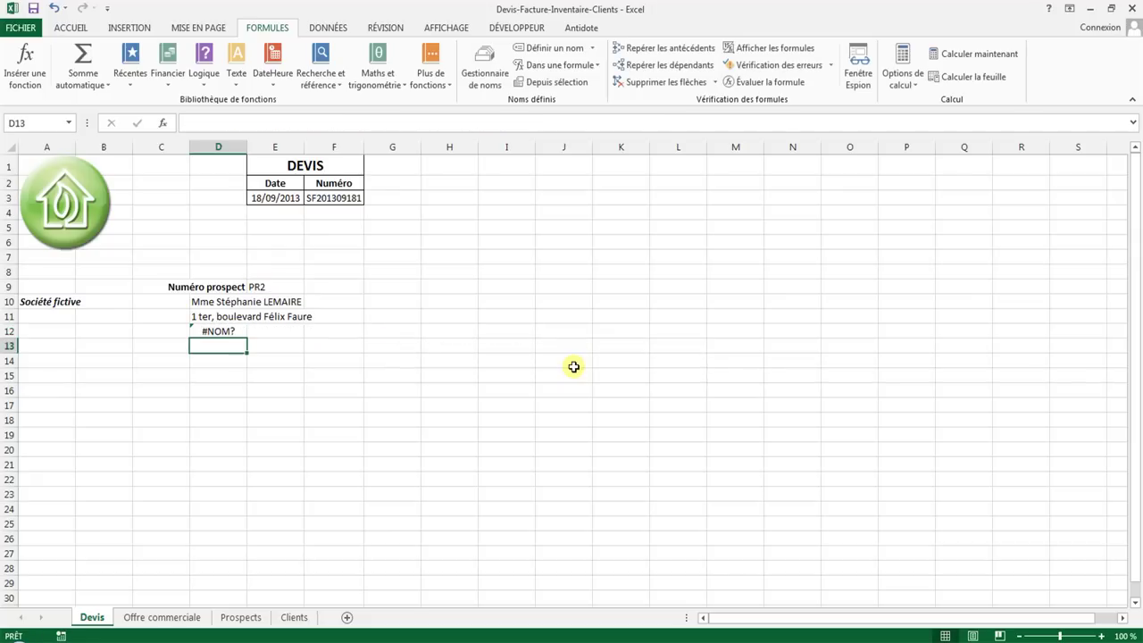
- Fix the #NOM? error by correcting 'Prospects' to 'Prospect' in the D12 formula
left_click(212, 330)
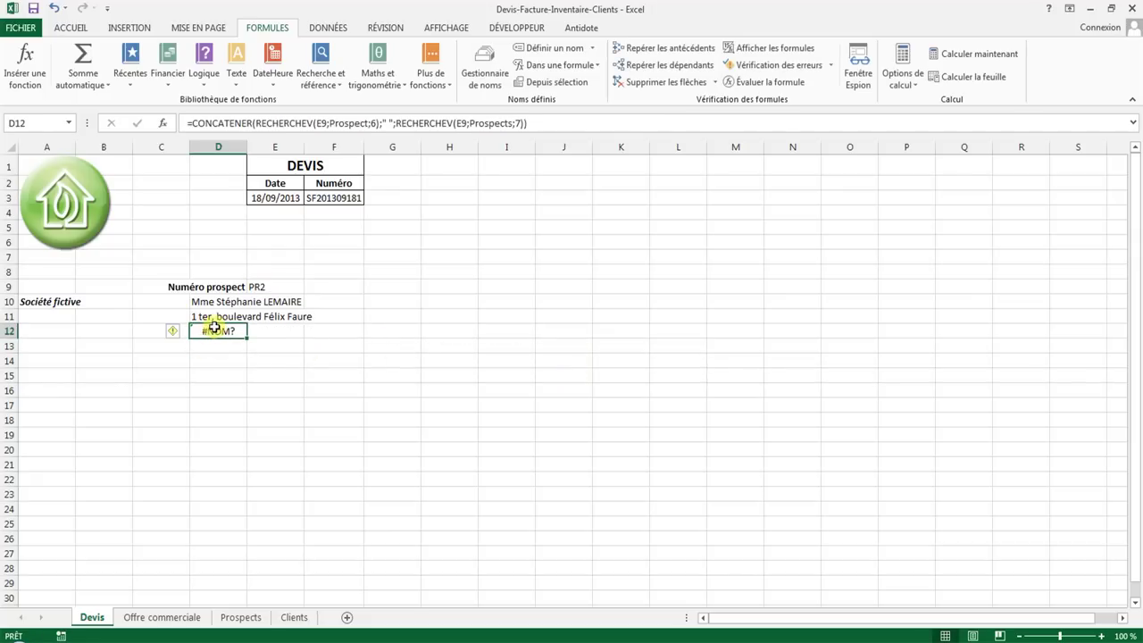
left_click(513, 122)
key("BackSpace")
key("Return")
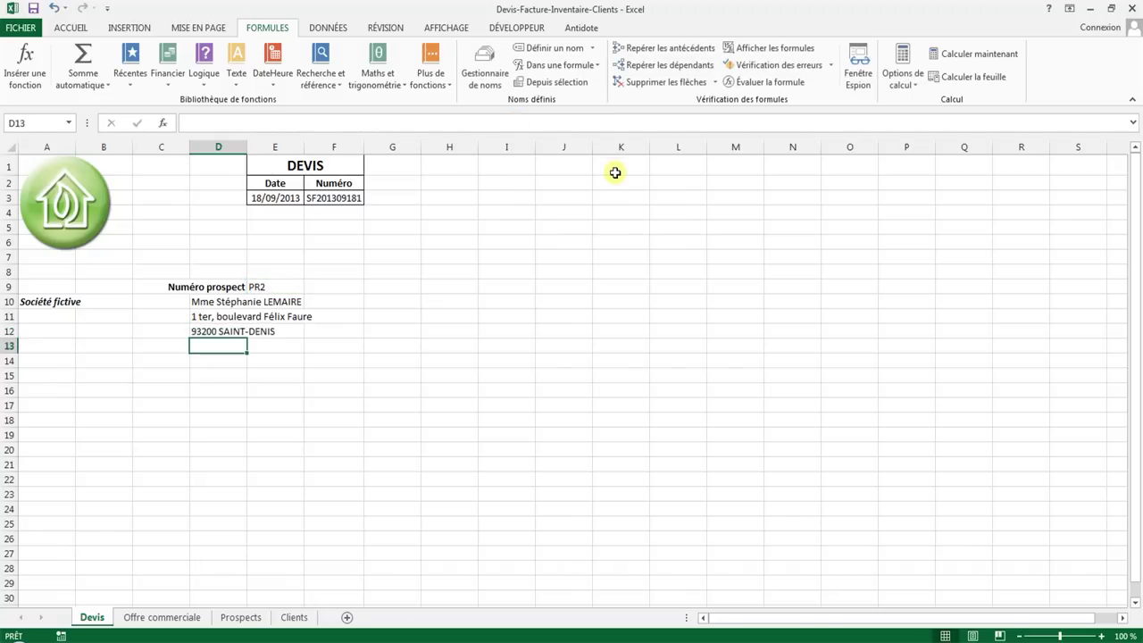
- Test prospect PR4, then pick PR1 in E9 and check the result against the Prospects sheet
left_click(285, 286)
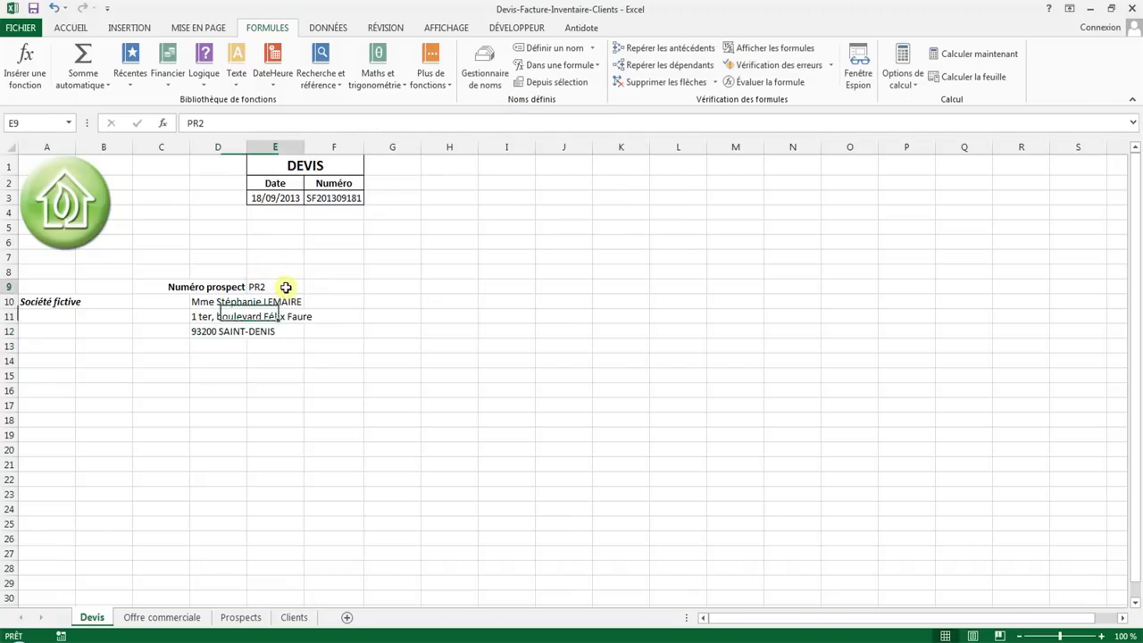
left_click(308, 287)
left_click(287, 328)
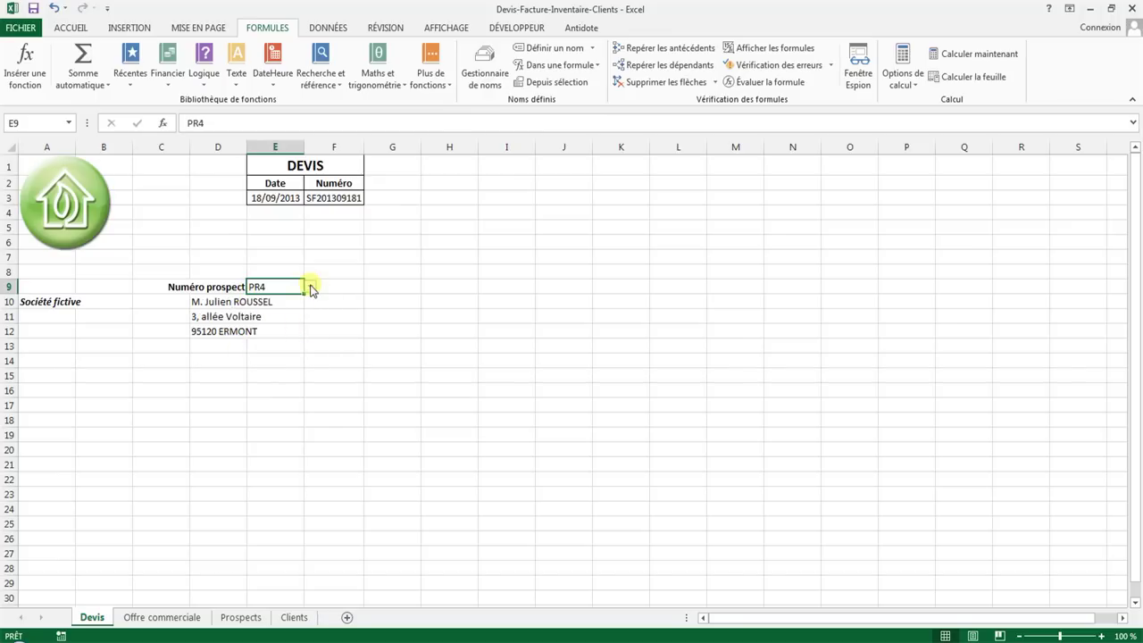
left_click(309, 287)
left_click(310, 300)
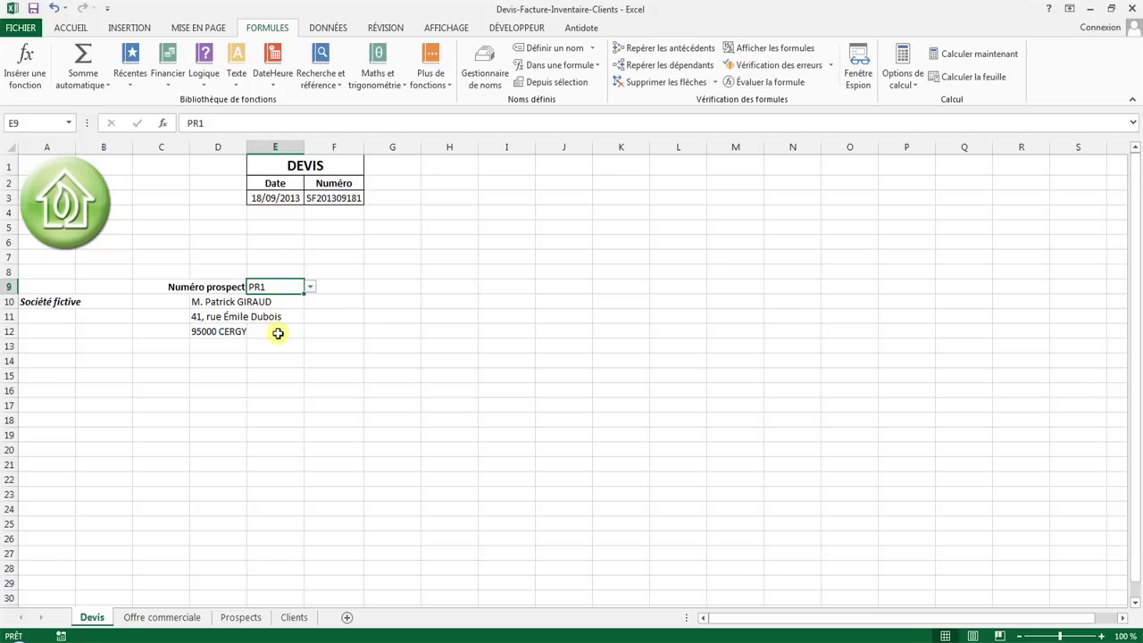
left_click(238, 617)
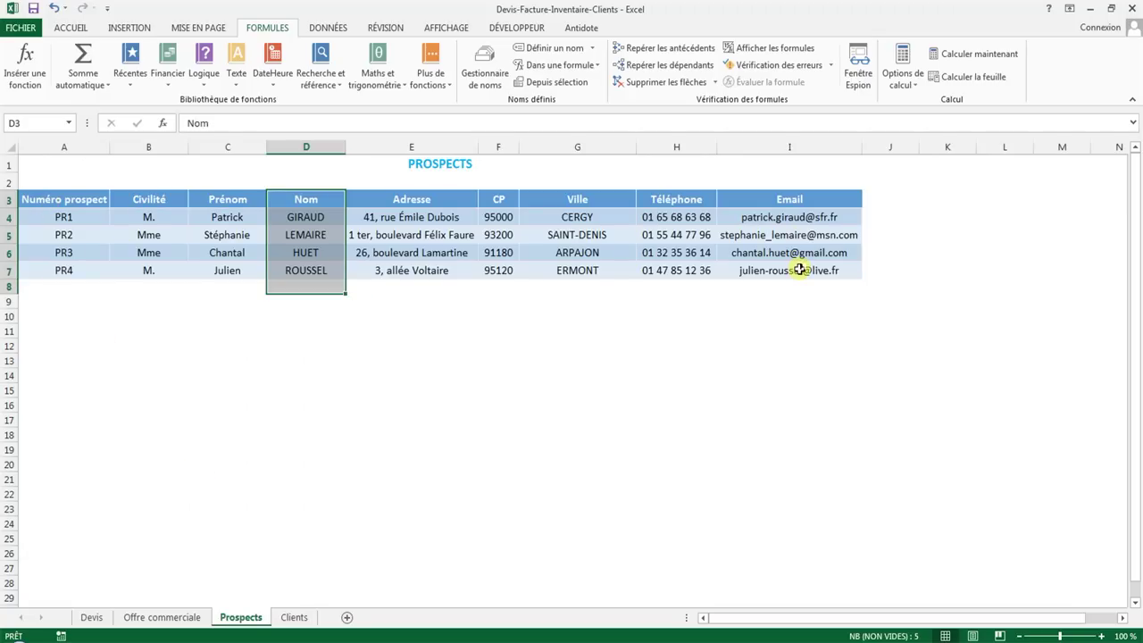
left_click(93, 618)
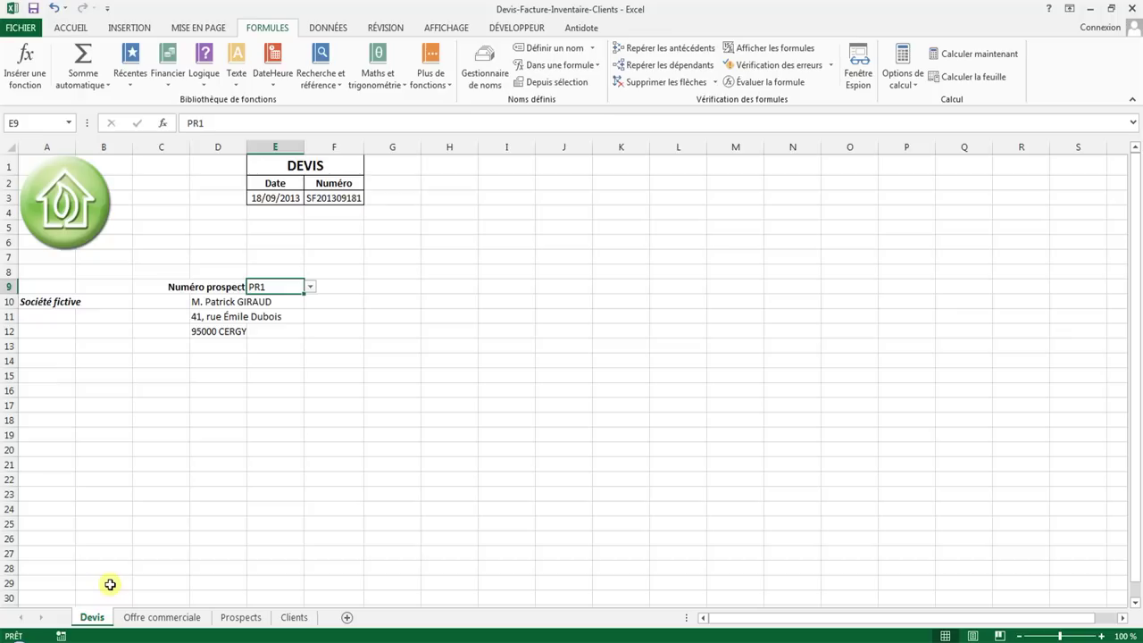
- Type the notice 'Dispensée d'immatriculation en application de l'article L 123-1-1 du Code de Commerce…' into A14
left_click(44, 355)
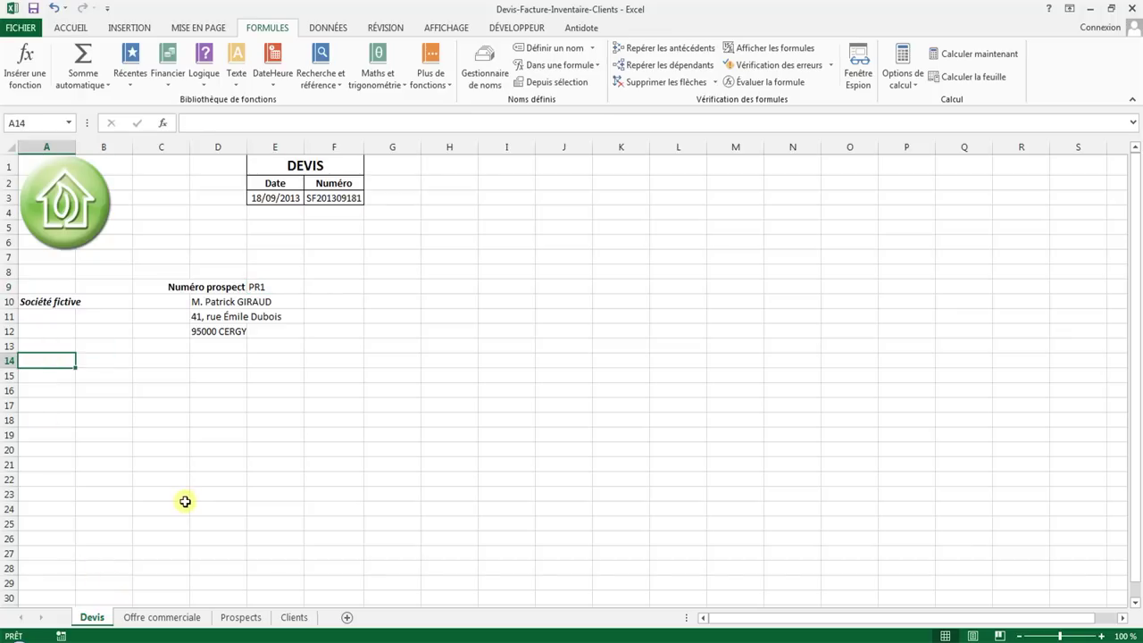
type("Dispenc")
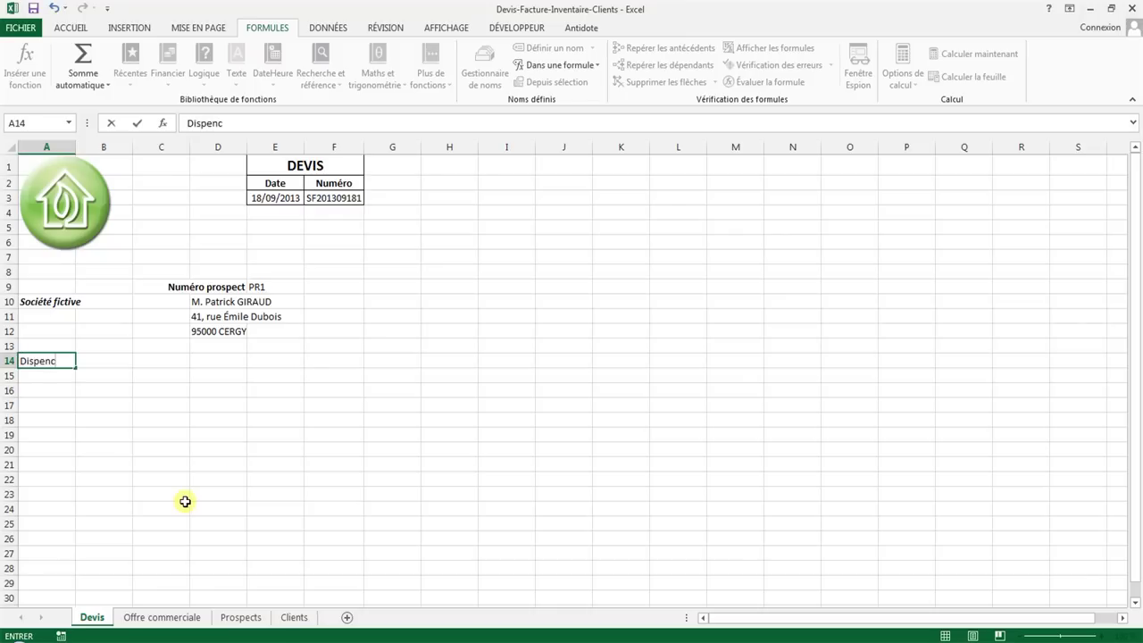
key("BackSpace")
type("sée d")
type("'immatricula")
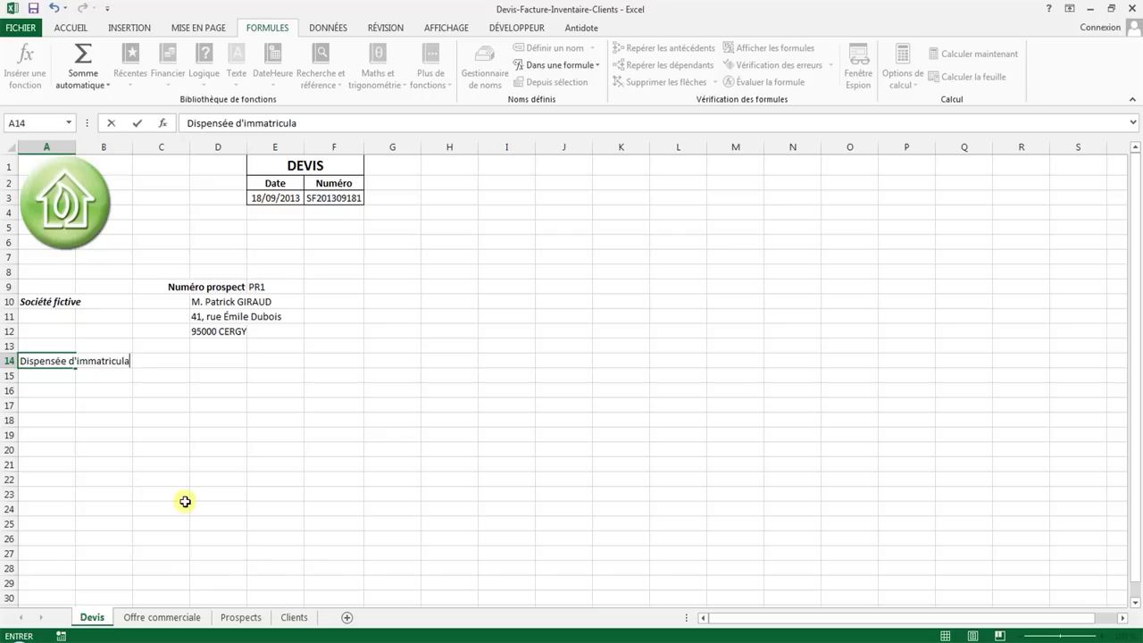
type("toin")
key("BackSpace")
key("BackSpace")
key("BackSpace")
type("ion")
type(" en a")
type("pplication d")
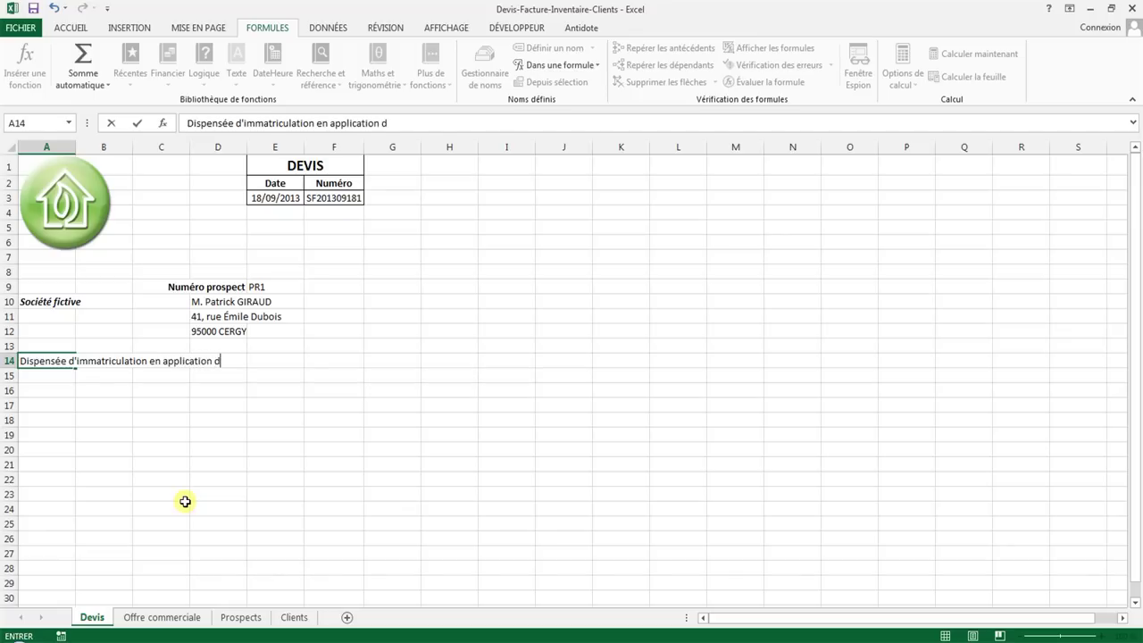
type("e l'artic")
type("le ")
type("L 12")
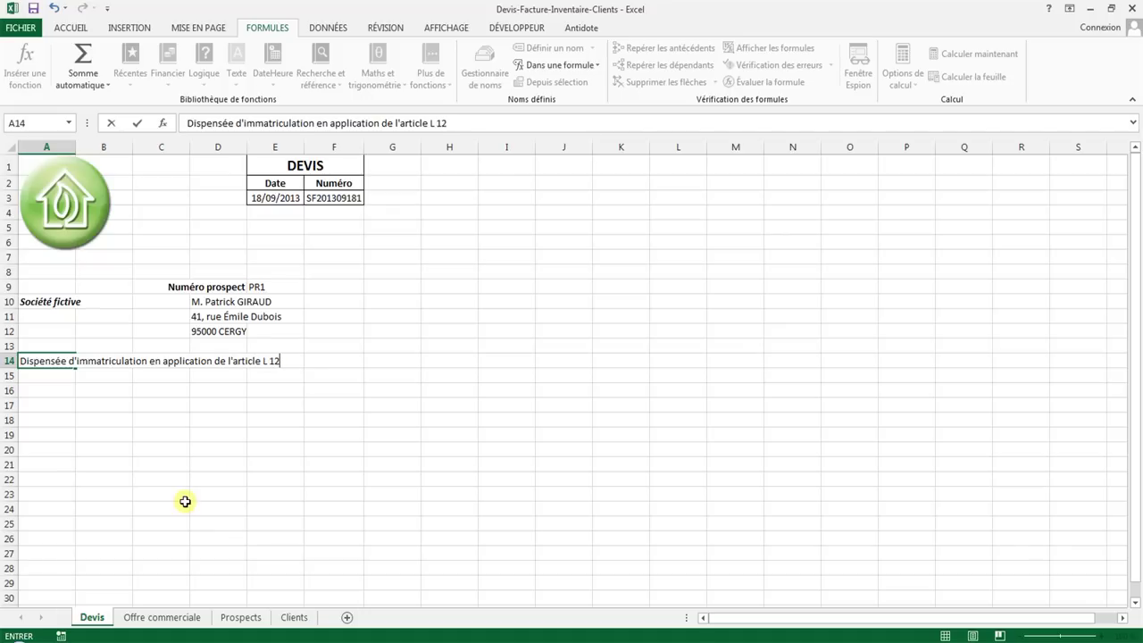
type("3-1-1")
type(" du")
type(" Code de C")
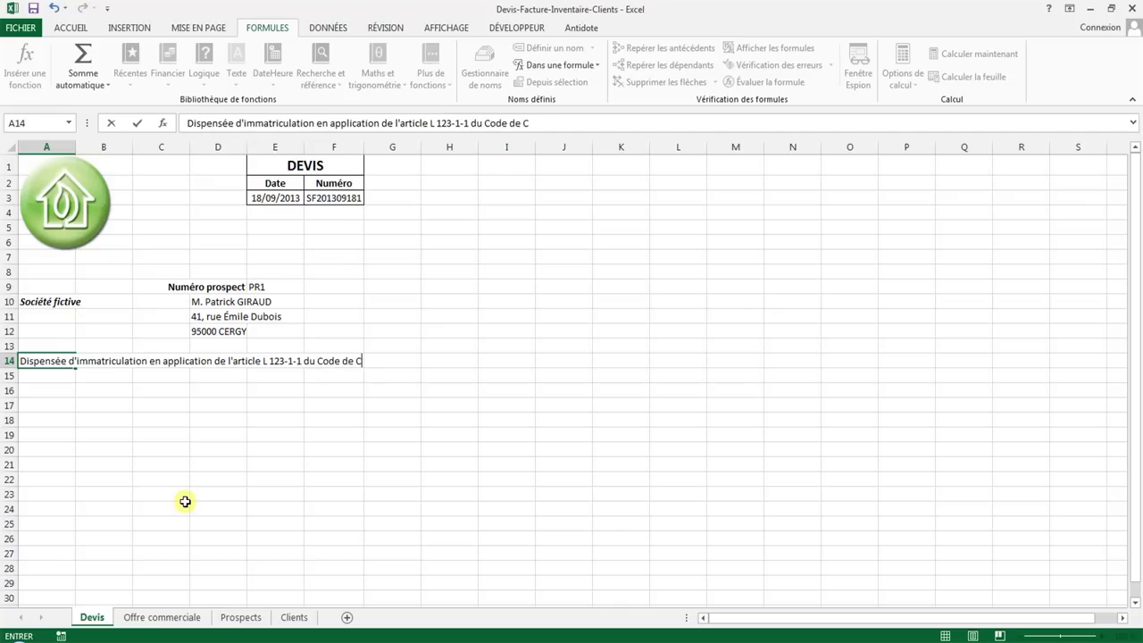
type("ommerce ")
type("ou en app")
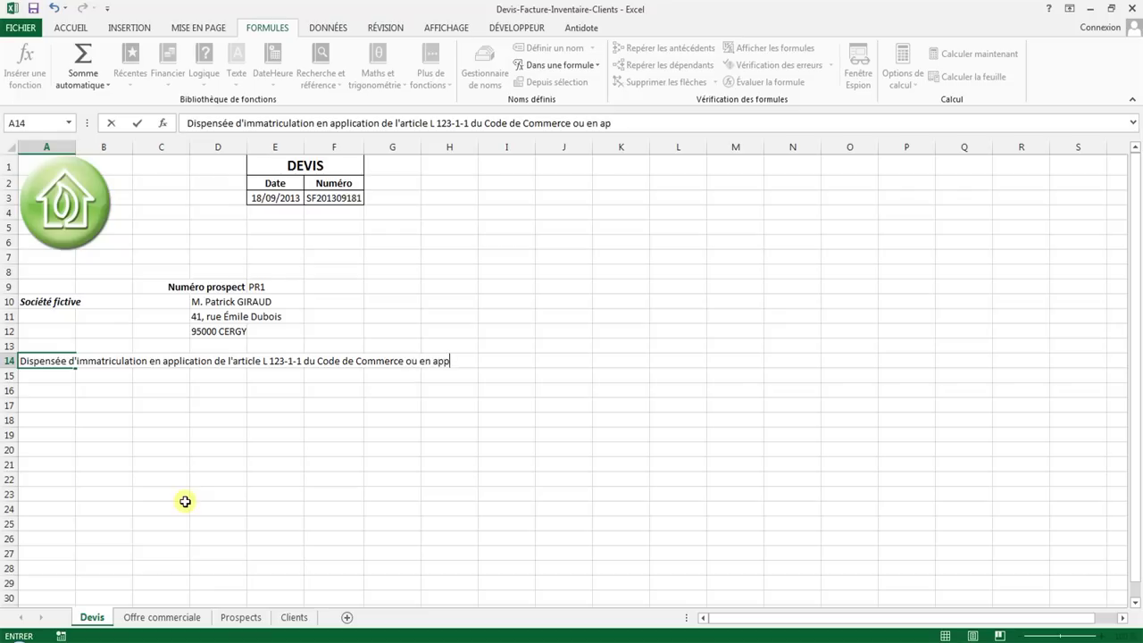
type("lication")
type(" du V")
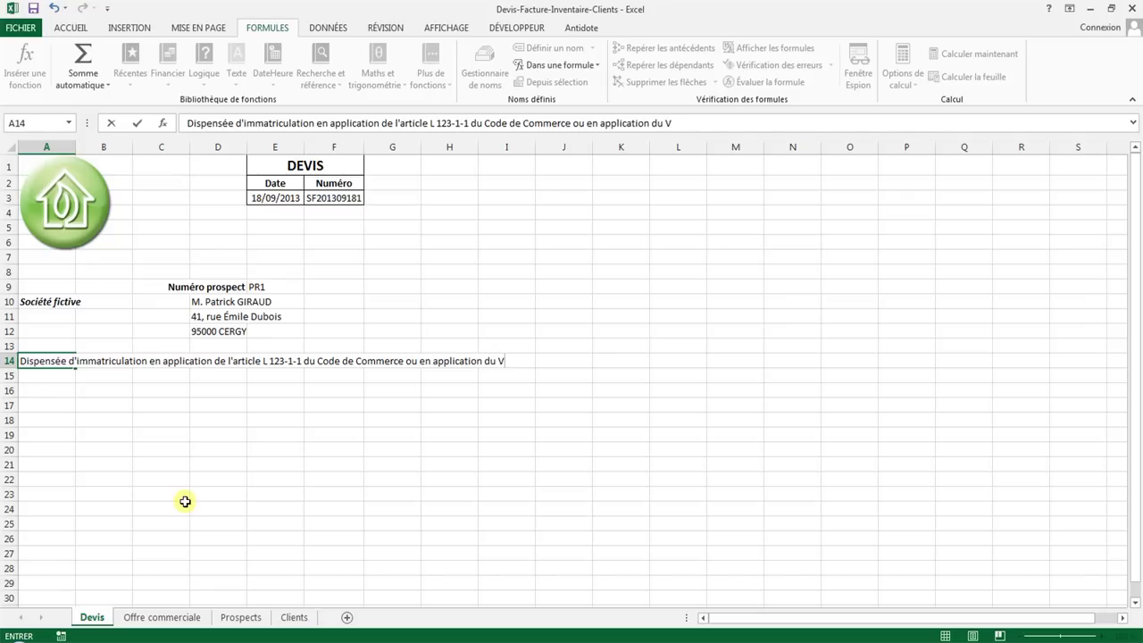
type(" de l'art")
type("icle ")
type("19")
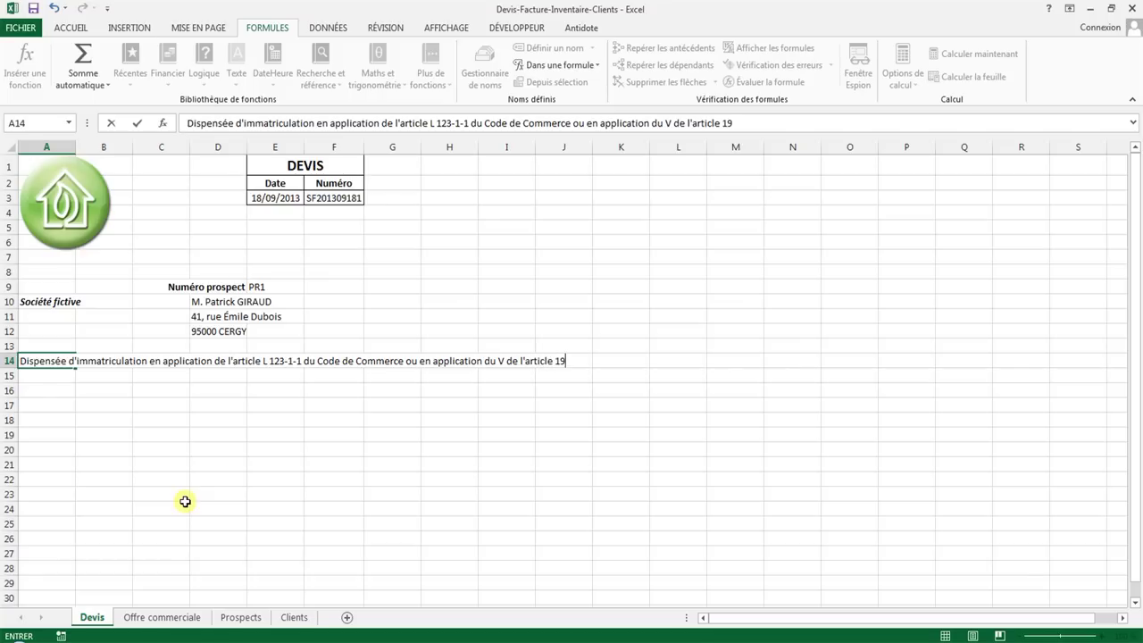
type(" de la loi")
type(" n°")
type("96-")
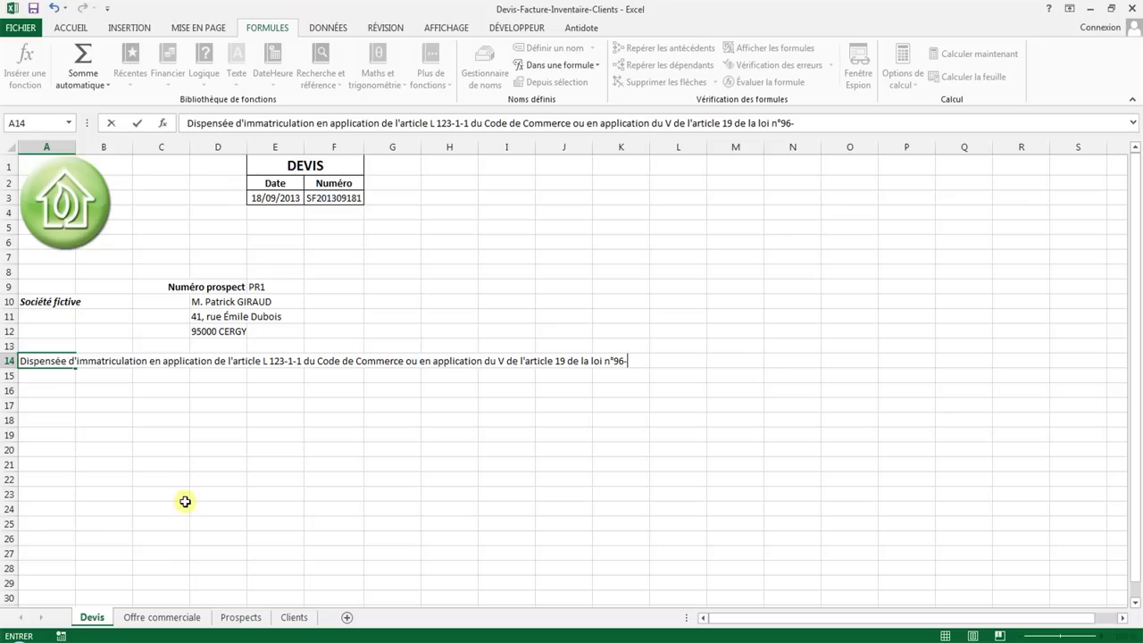
type("603")
type(" du 5 ju")
type("illet ")
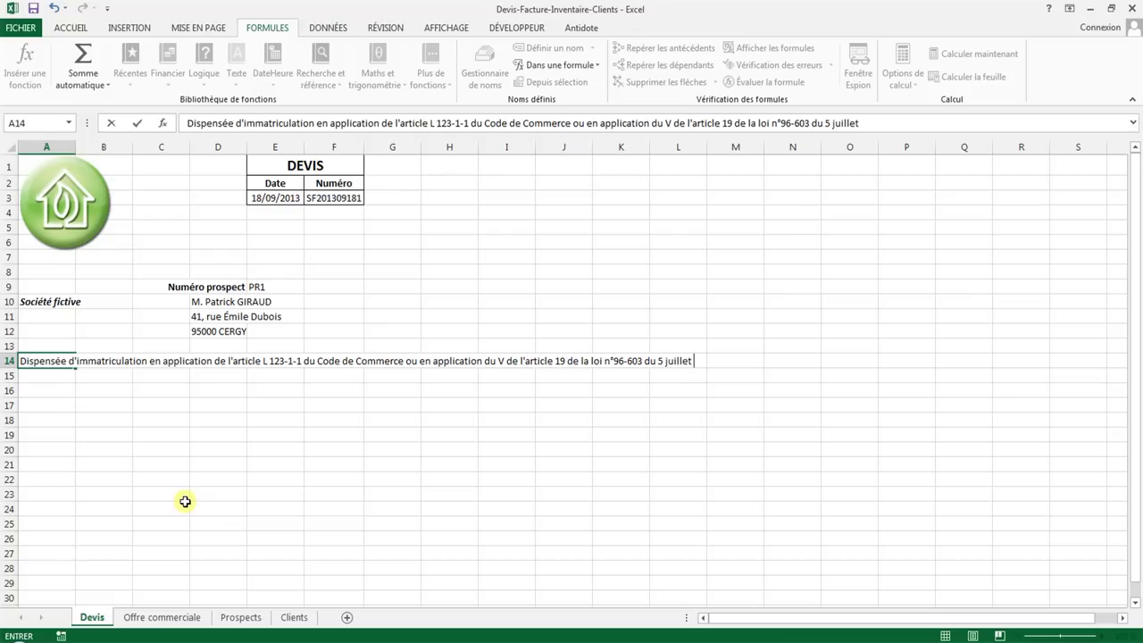
type("1996 rel")
type("ative au ")
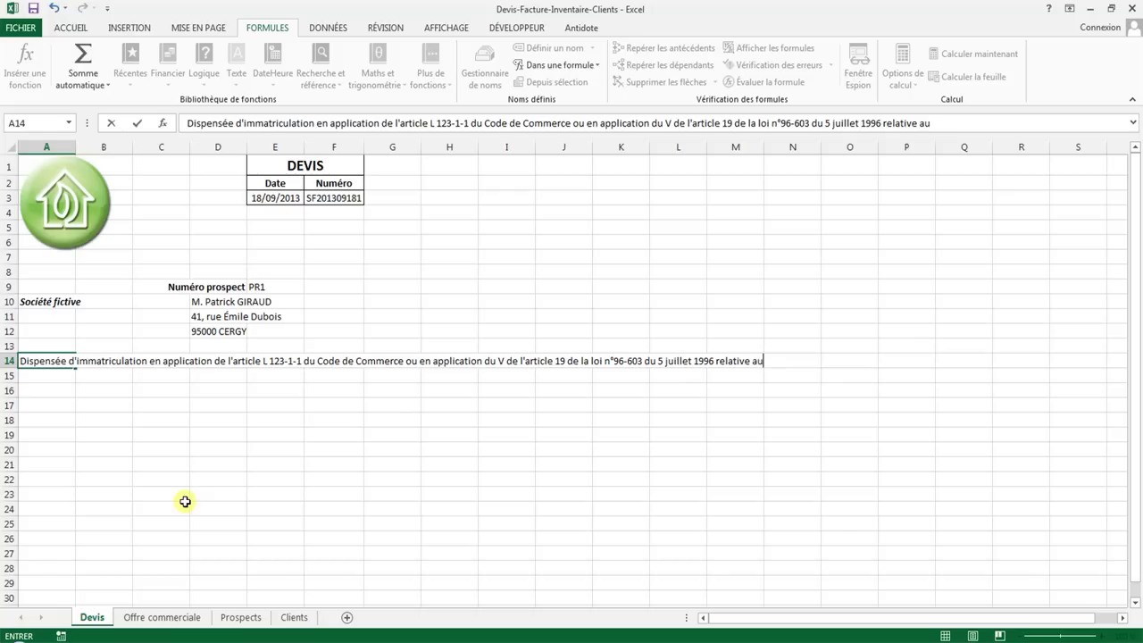
type("développement")
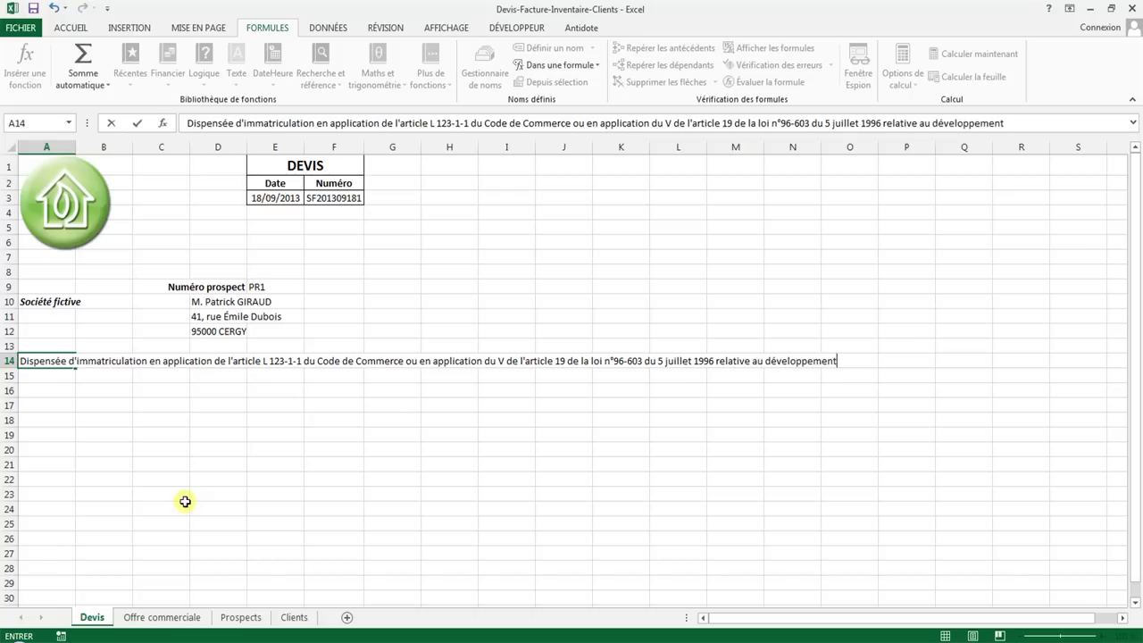
type(" du c")
type("ommerce e")
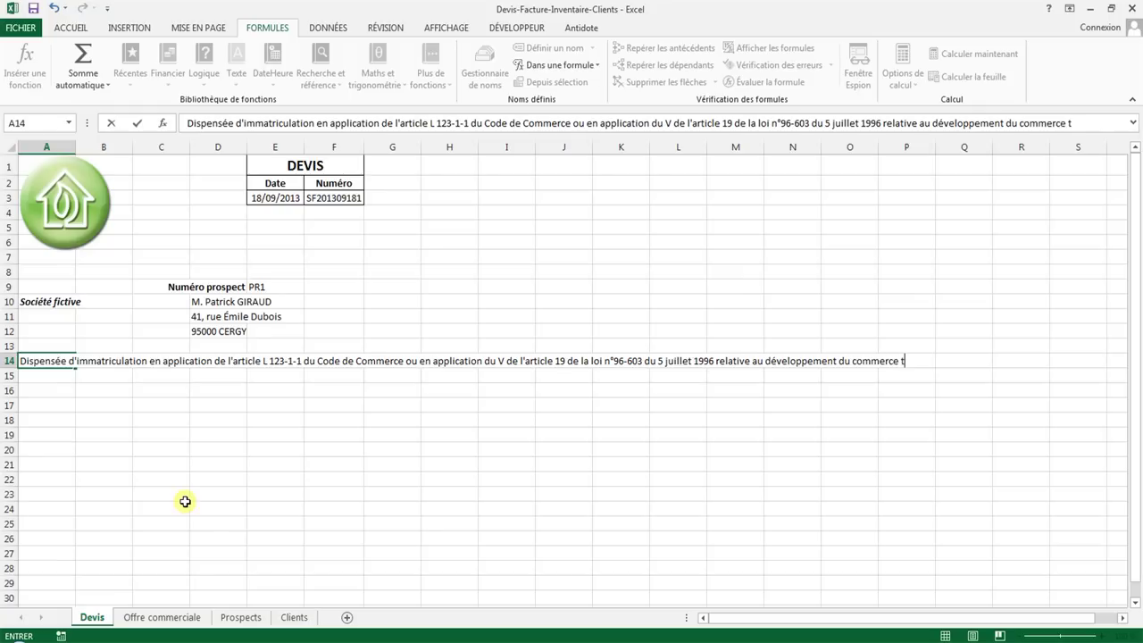
type("t de l'a")
type("rtisanat")
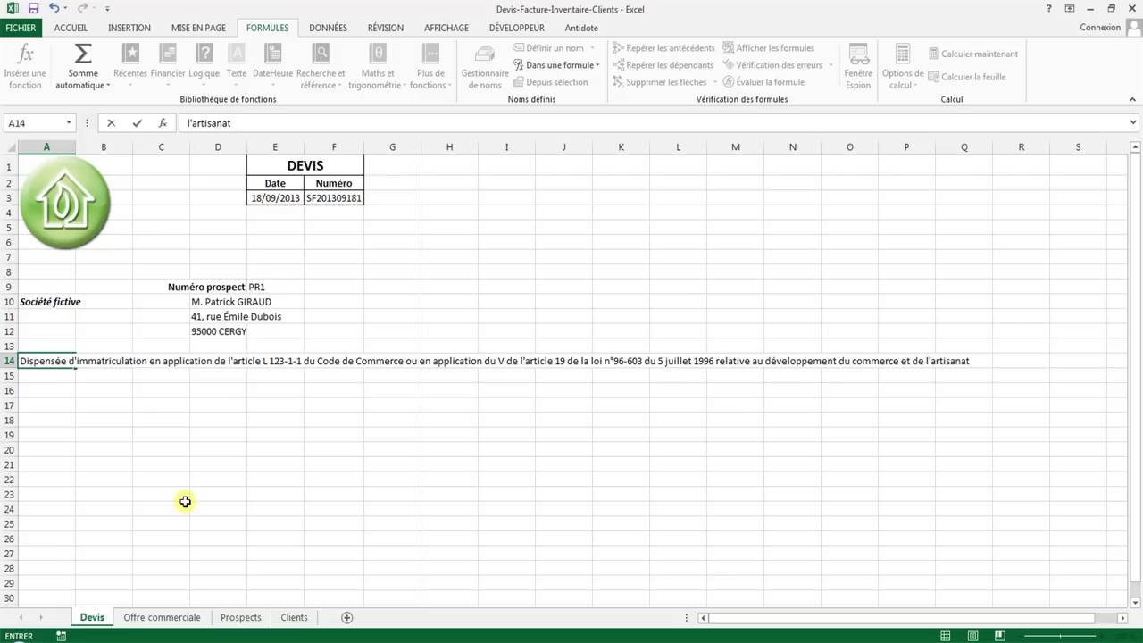
type(".")
- Commit the notice, then make it italic, merged, centred and wrapped across A14:F16
key("Return")
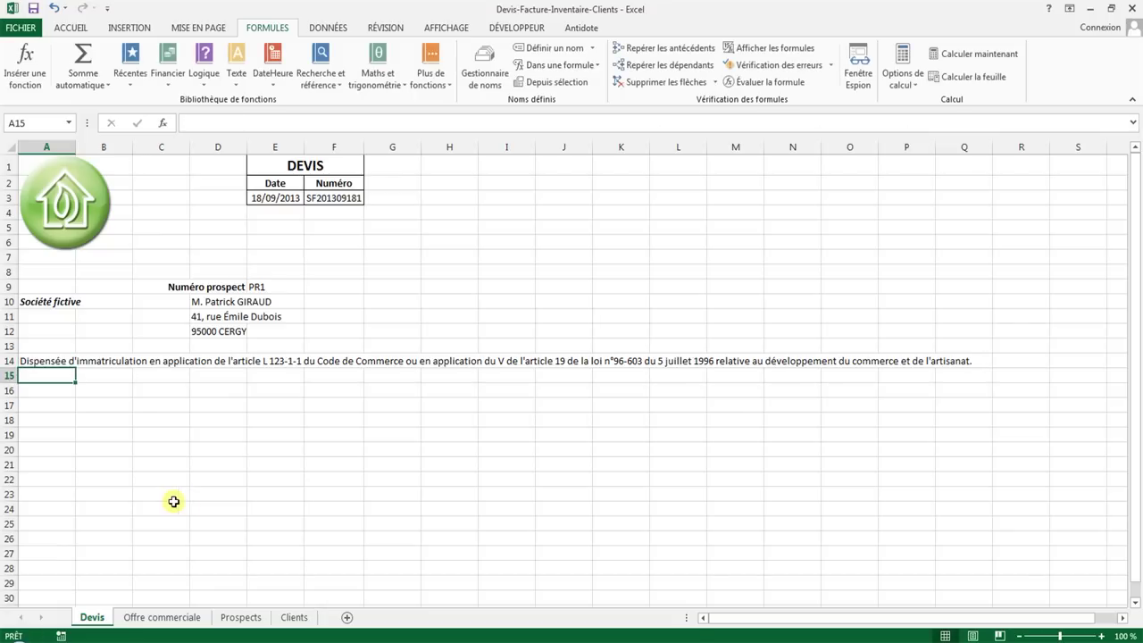
left_click_drag(37, 361, 334, 390)
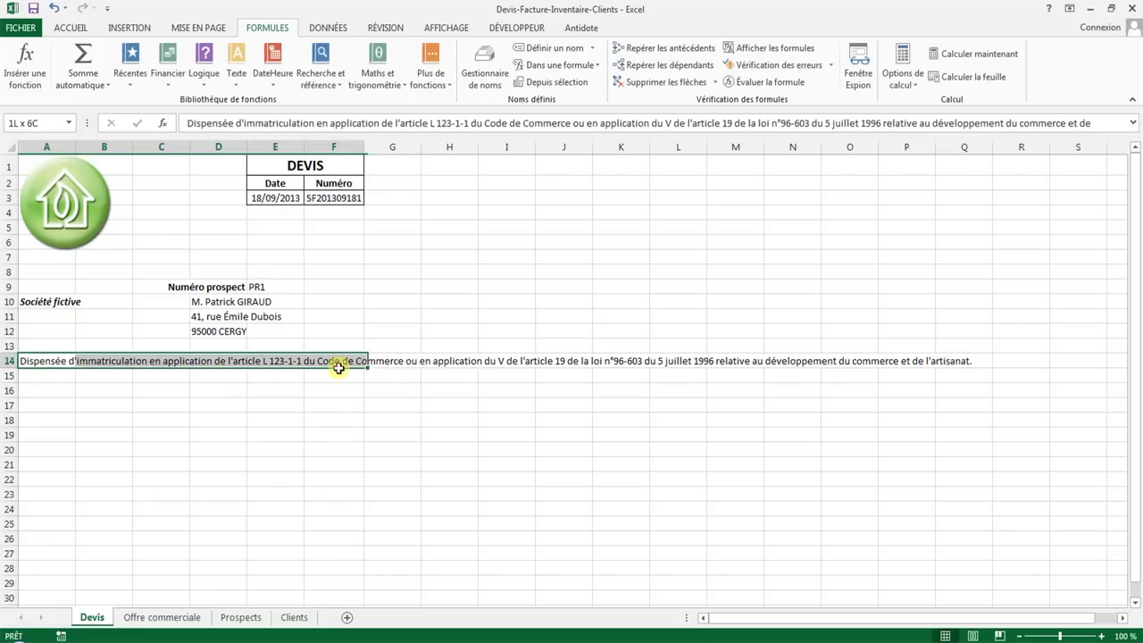
left_click(70, 27)
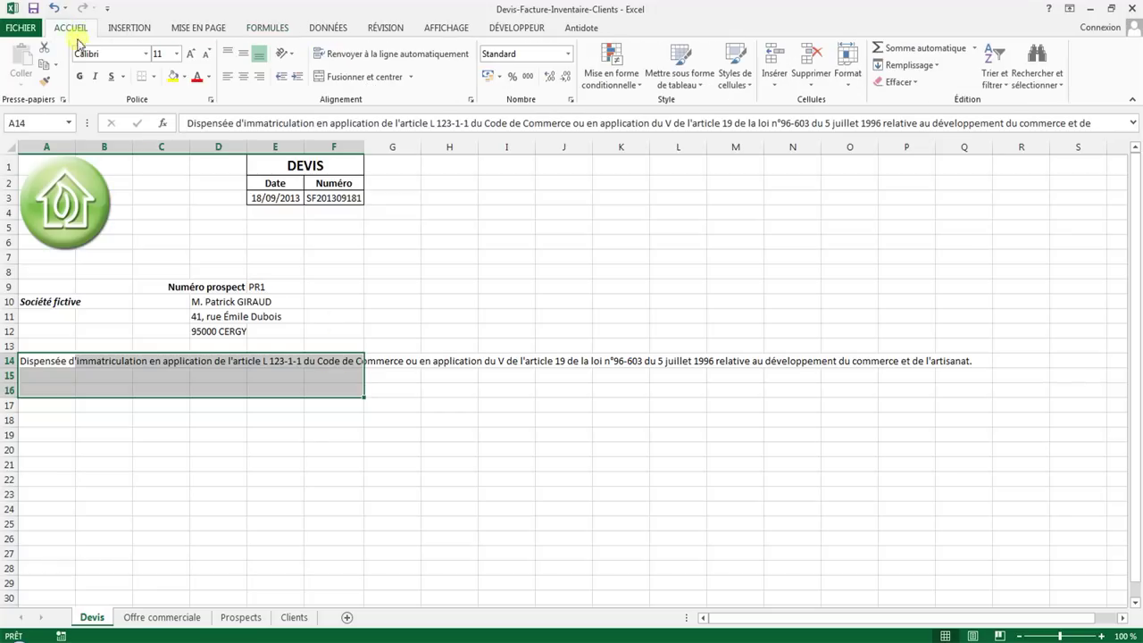
left_click(96, 76)
left_click(355, 78)
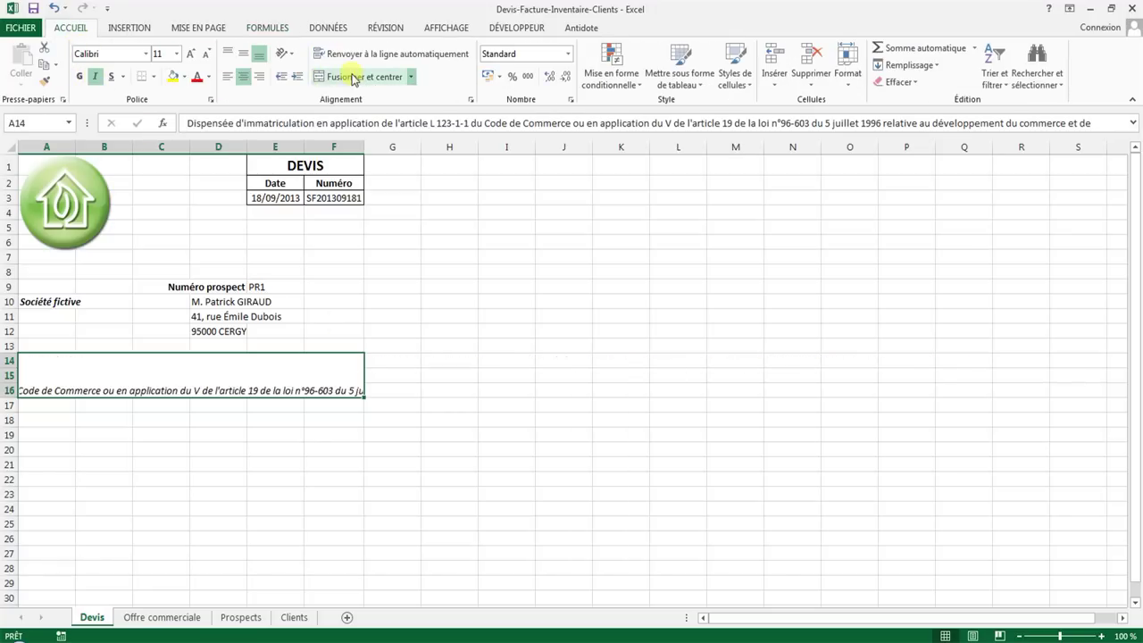
left_click(471, 100)
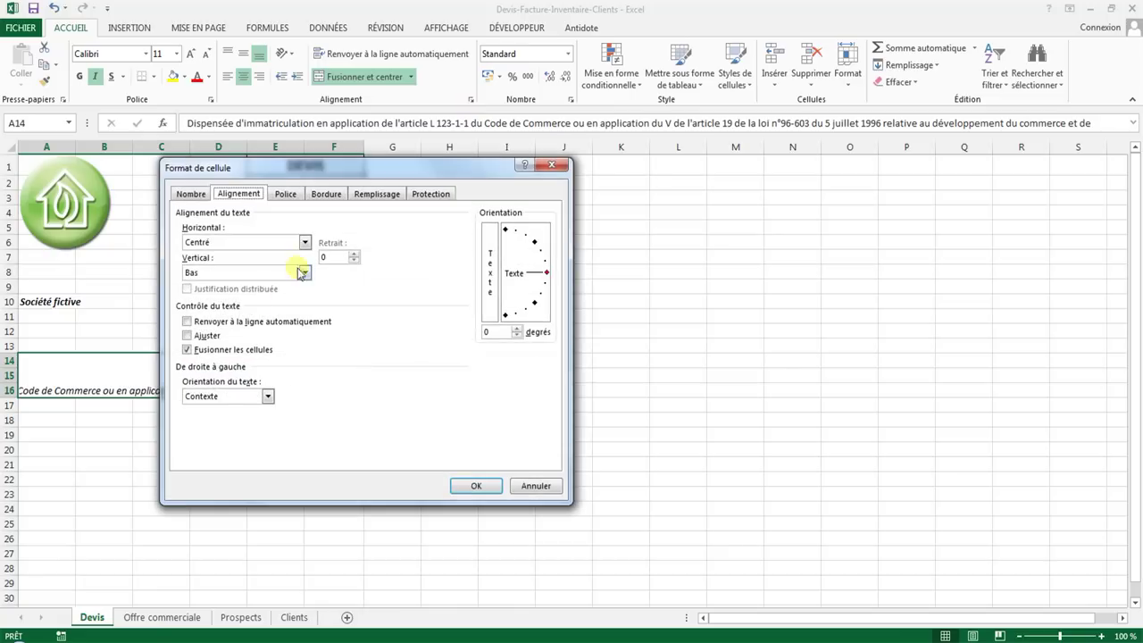
left_click(191, 322)
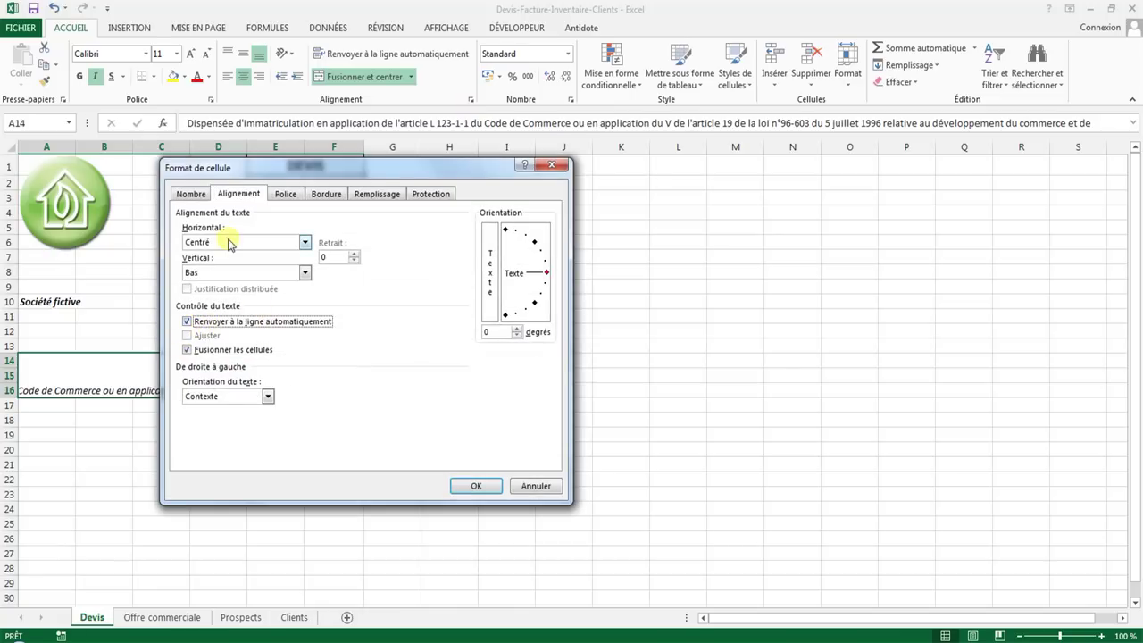
left_click(478, 487)
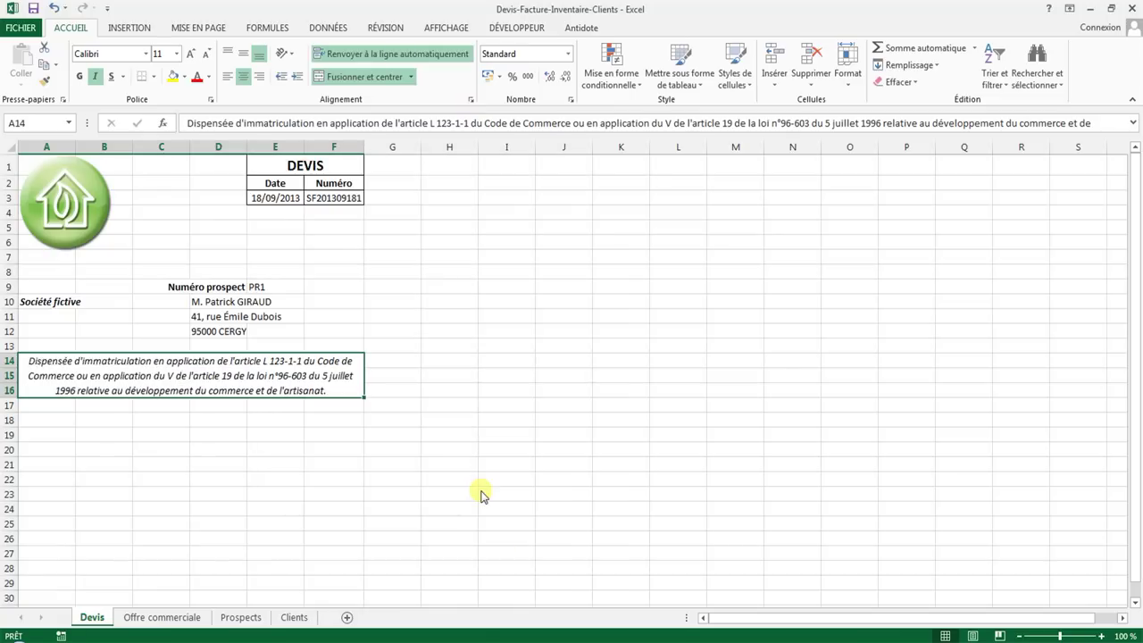
left_click(55, 417)
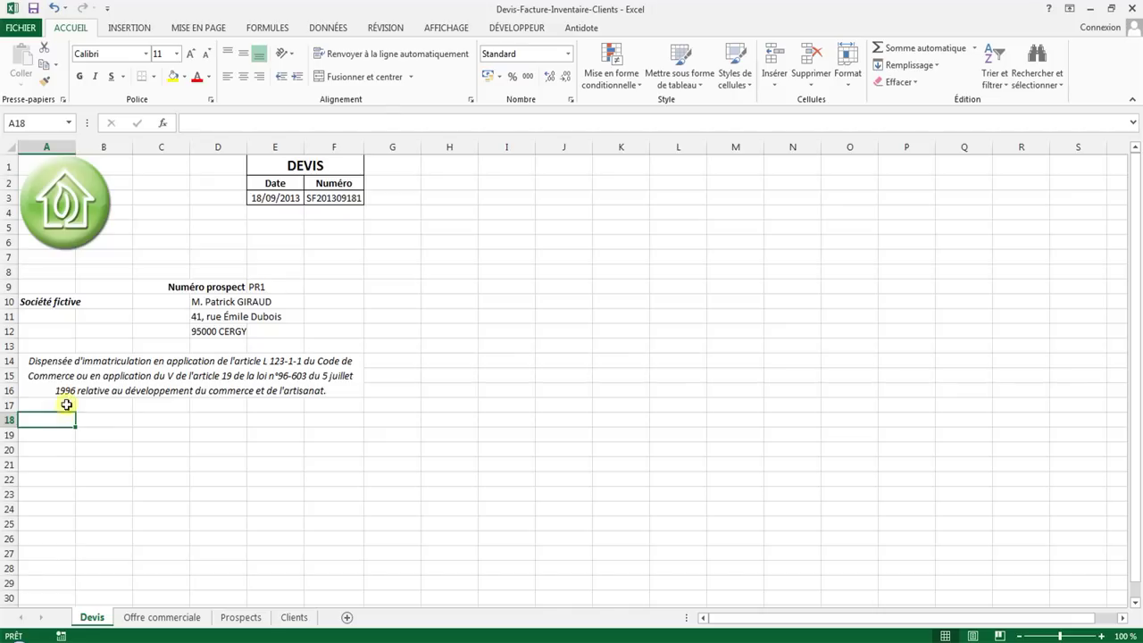
- Enter the bold label 'Estimation de la durée de la prestation :' in A18
type("Esti")
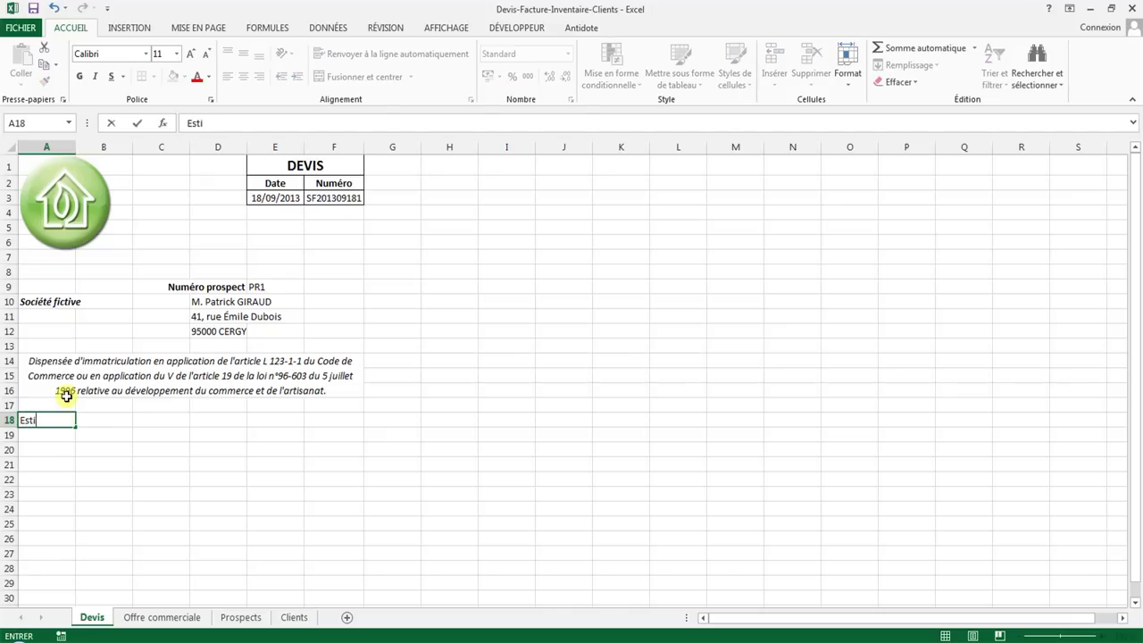
type("mation de la d")
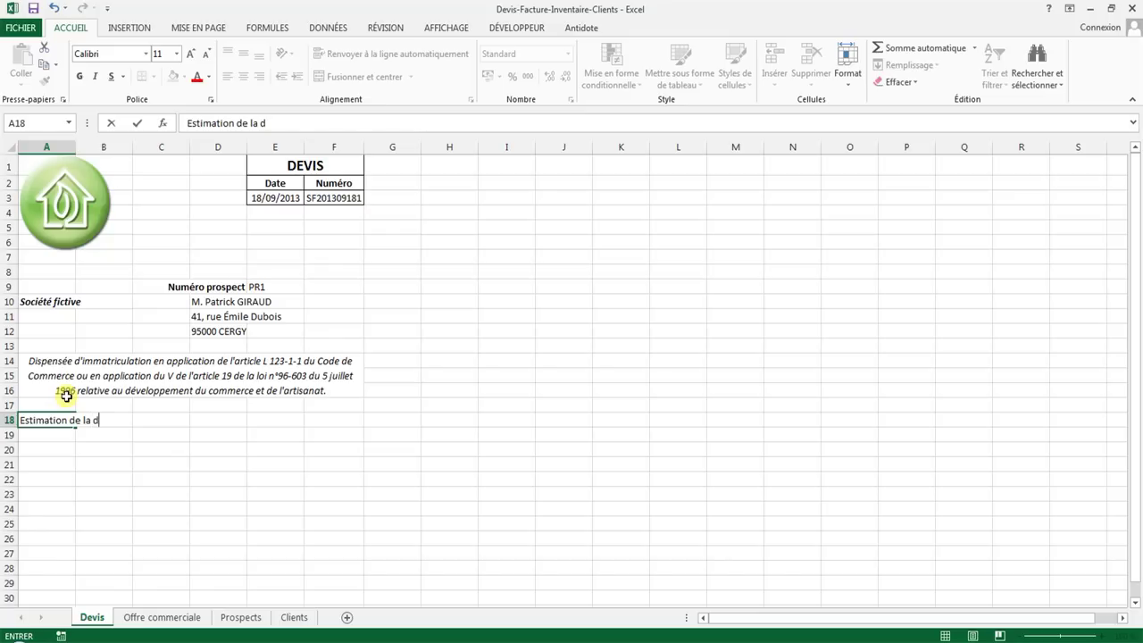
type("urée de la pr")
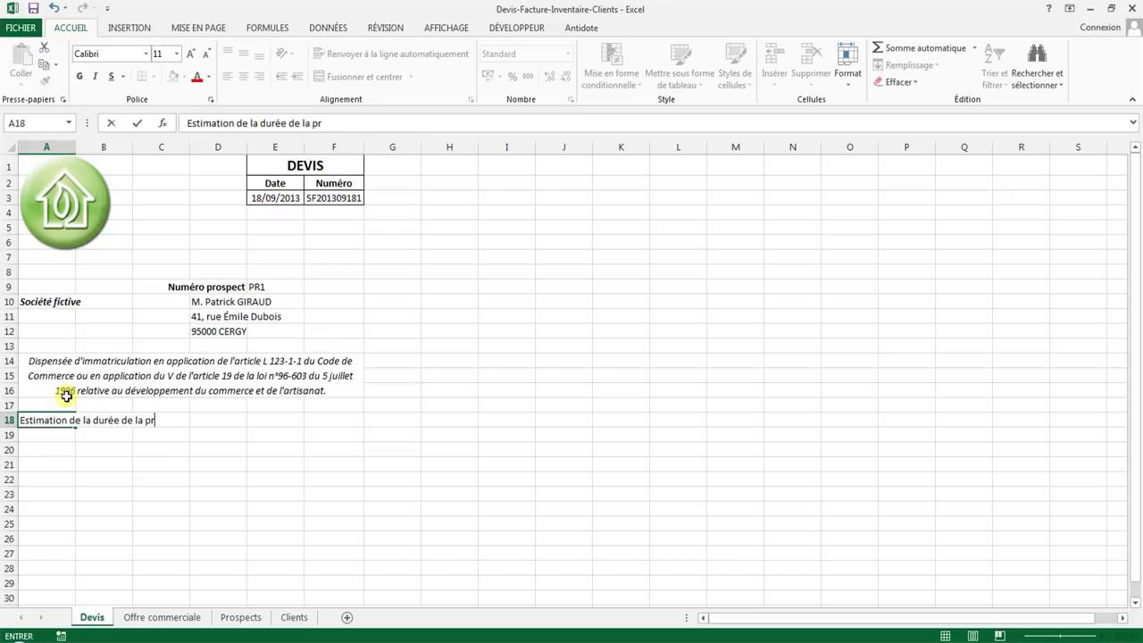
type("estatio")
key("BackSpace")
key("BackSpace")
key("BackSpace")
type("tion ")
type(":")
key("Return")
left_click(53, 422)
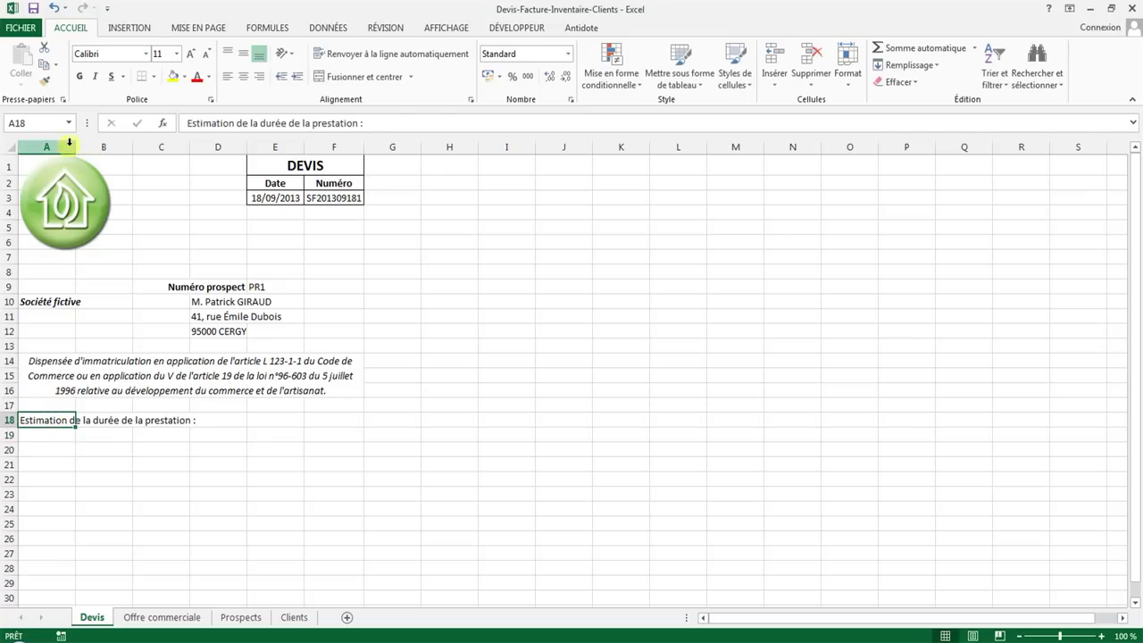
left_click(79, 75)
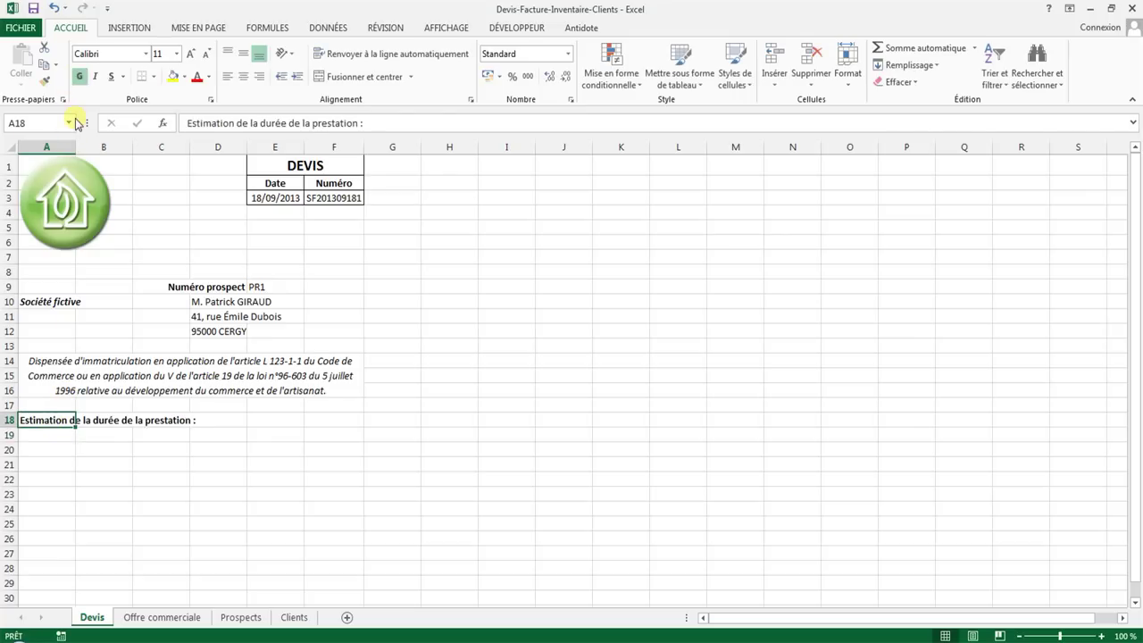
- Type the headers Référence, Prestation, Quantité, Prix unitaire and Total across A20:E20
left_click(48, 449)
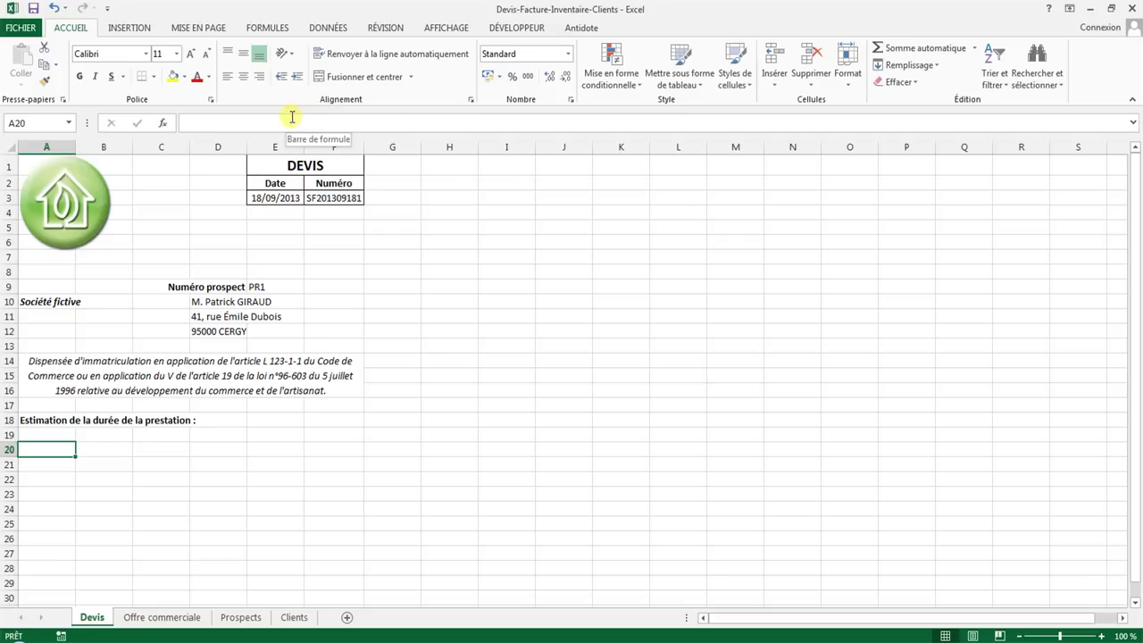
type("Référen")
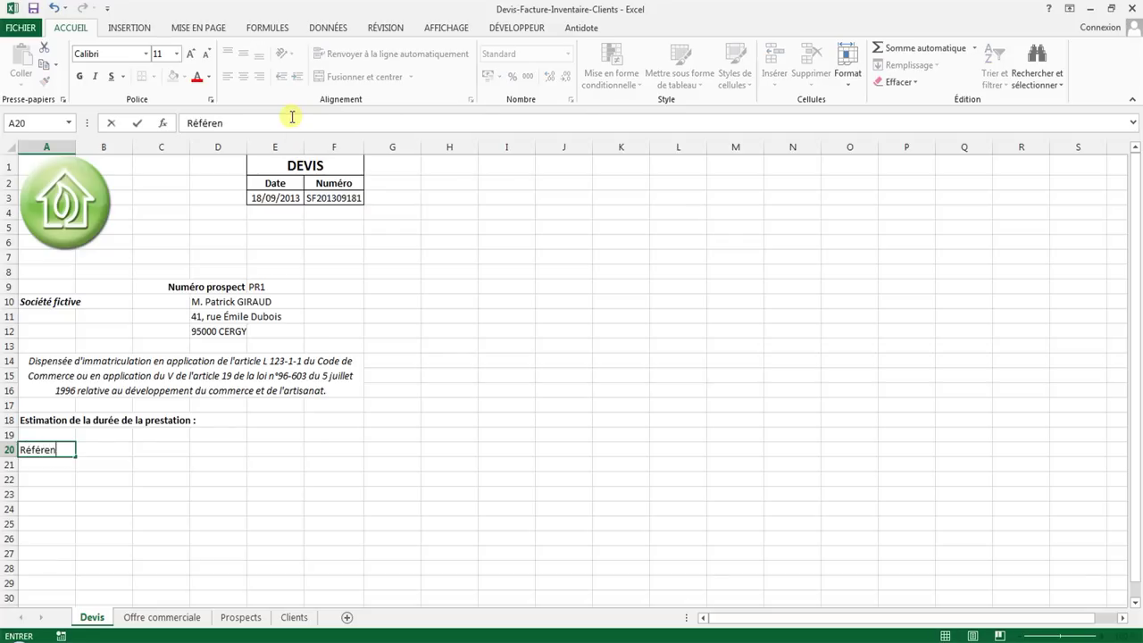
type("ce")
key("Tab")
type("Pr")
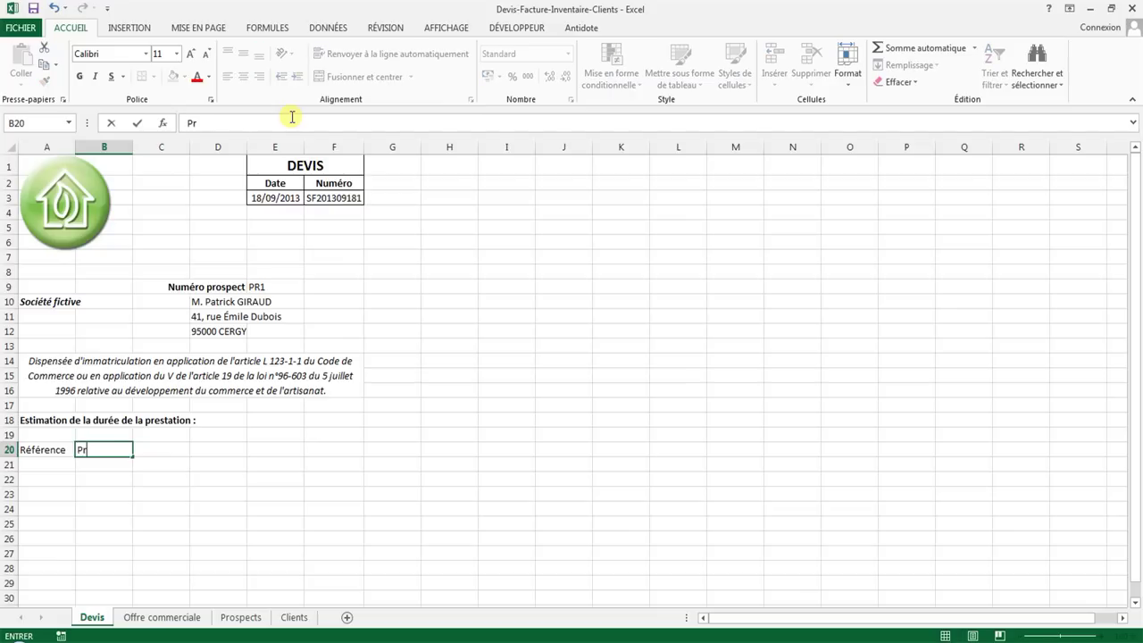
type("estation")
key("Tab")
type("Quan")
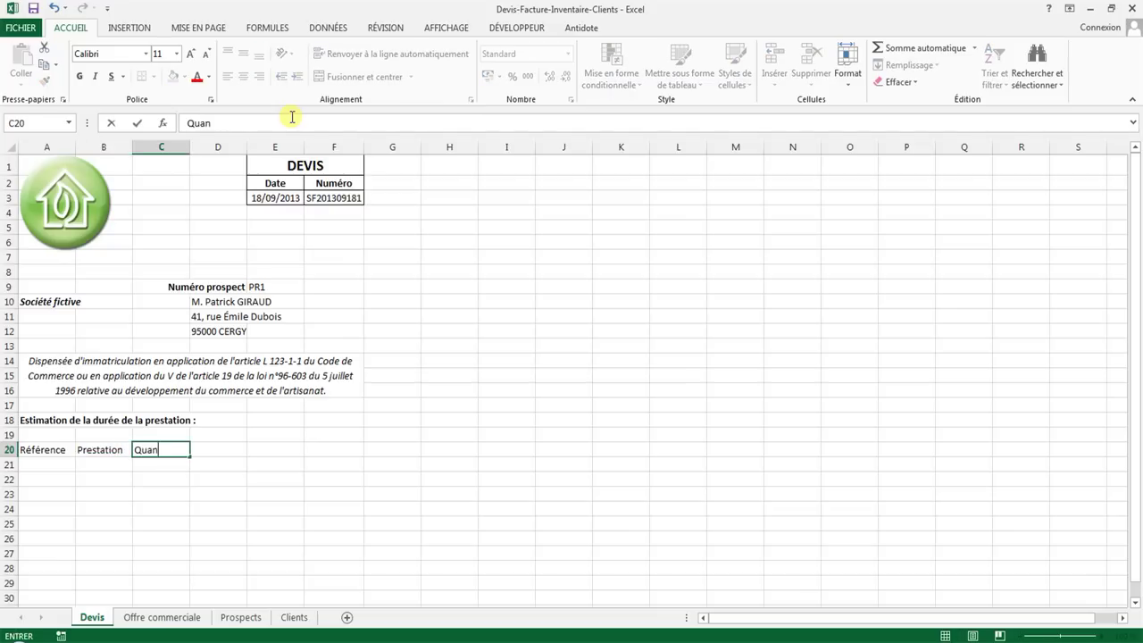
type("tité")
key("Tab")
type("P")
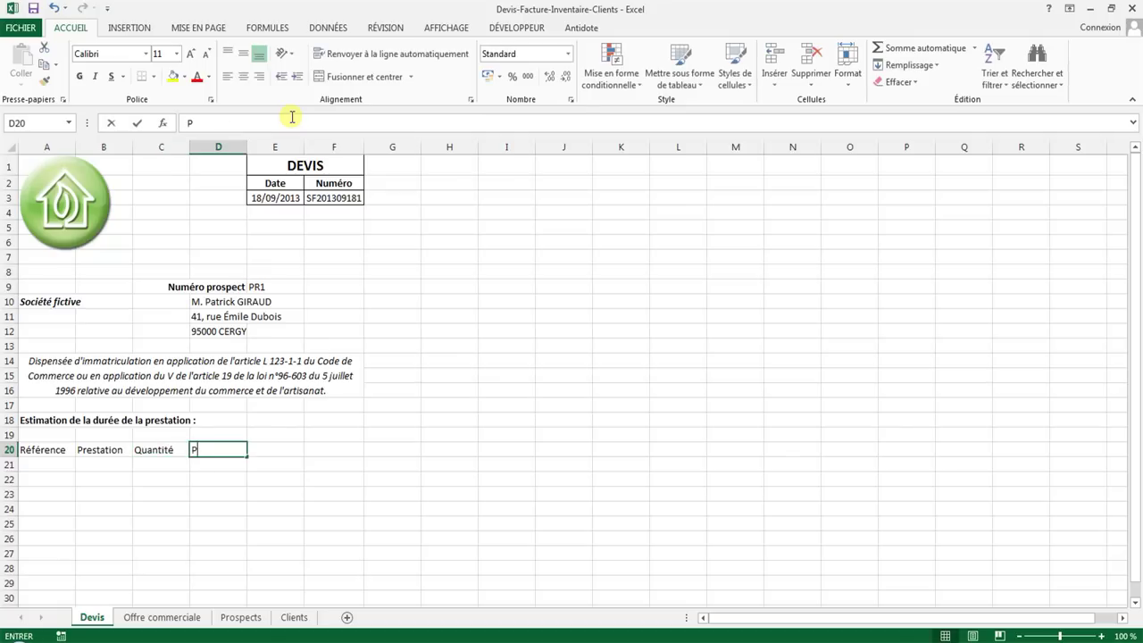
type("rix unitaire")
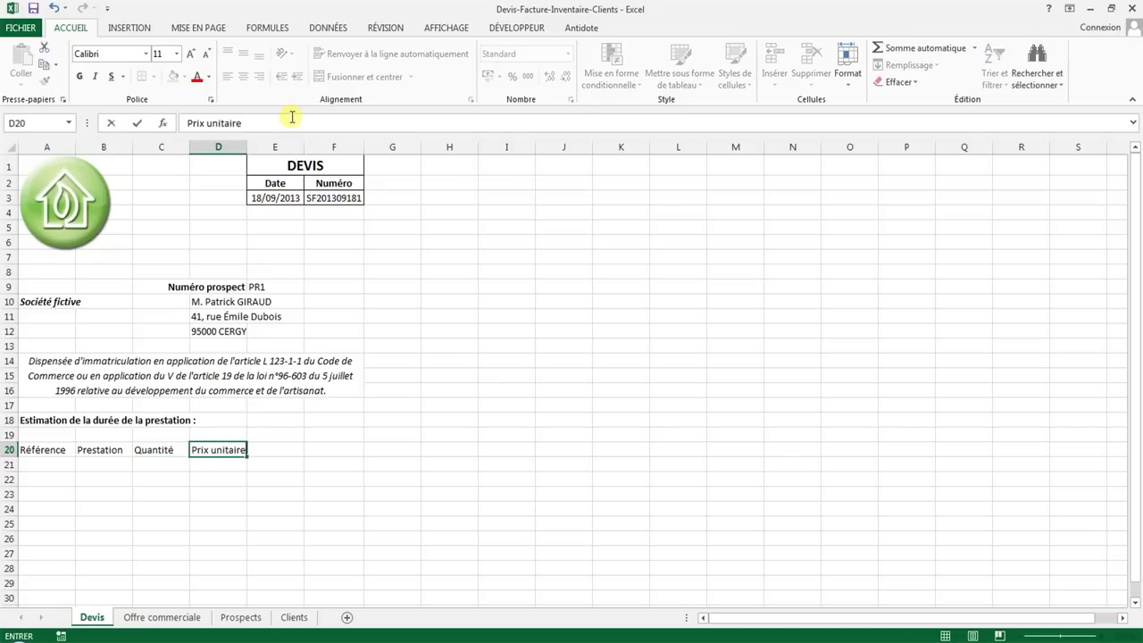
key("Tab")
type("Tota")
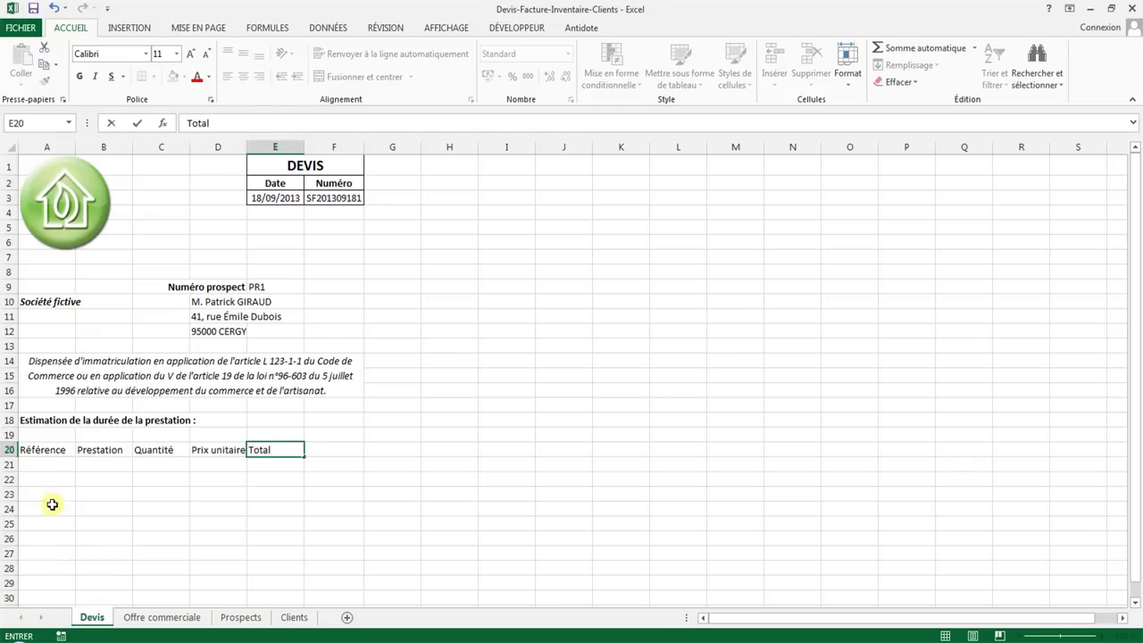
- Centre the A20:E20 headers and make them bold
left_click_drag(52, 452, 266, 451)
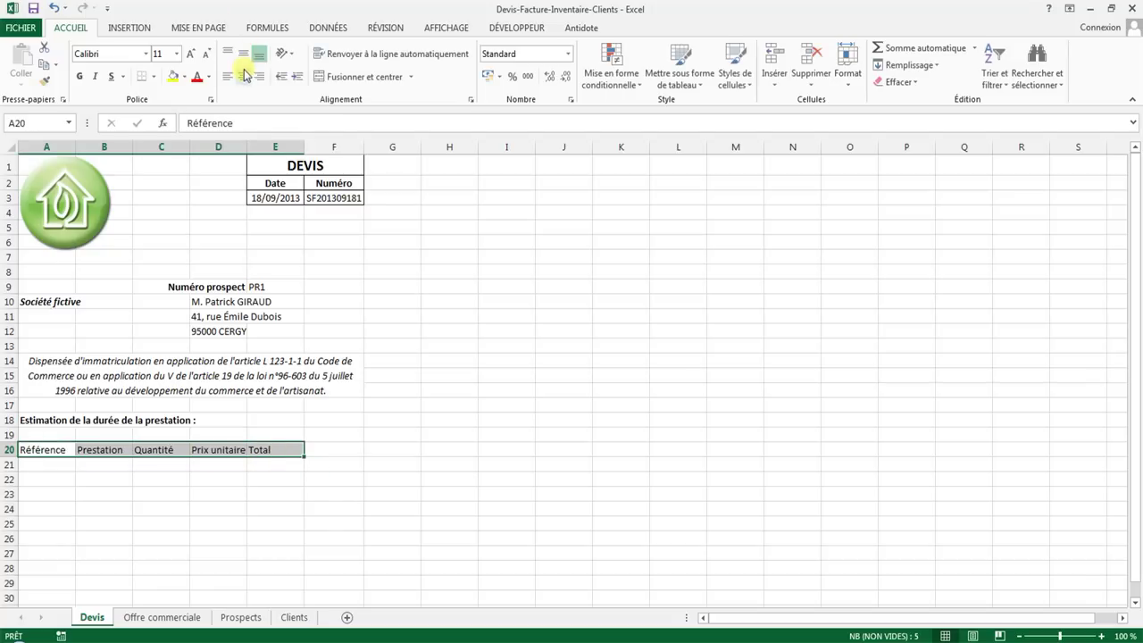
left_click(243, 76)
left_click(79, 75)
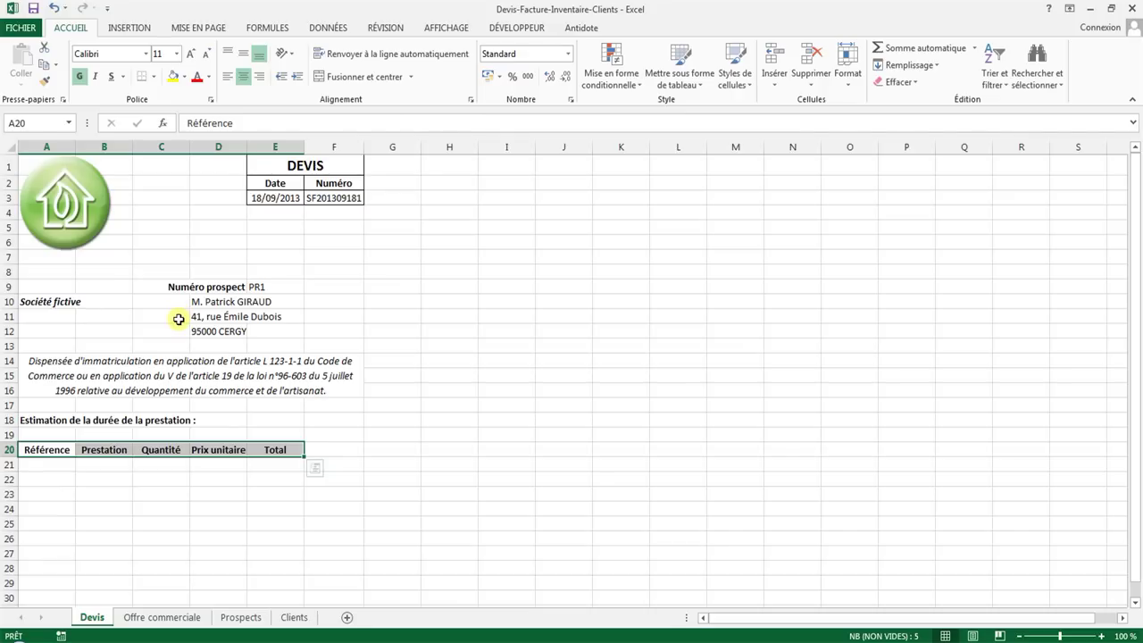
left_click_drag(57, 458, 57, 459)
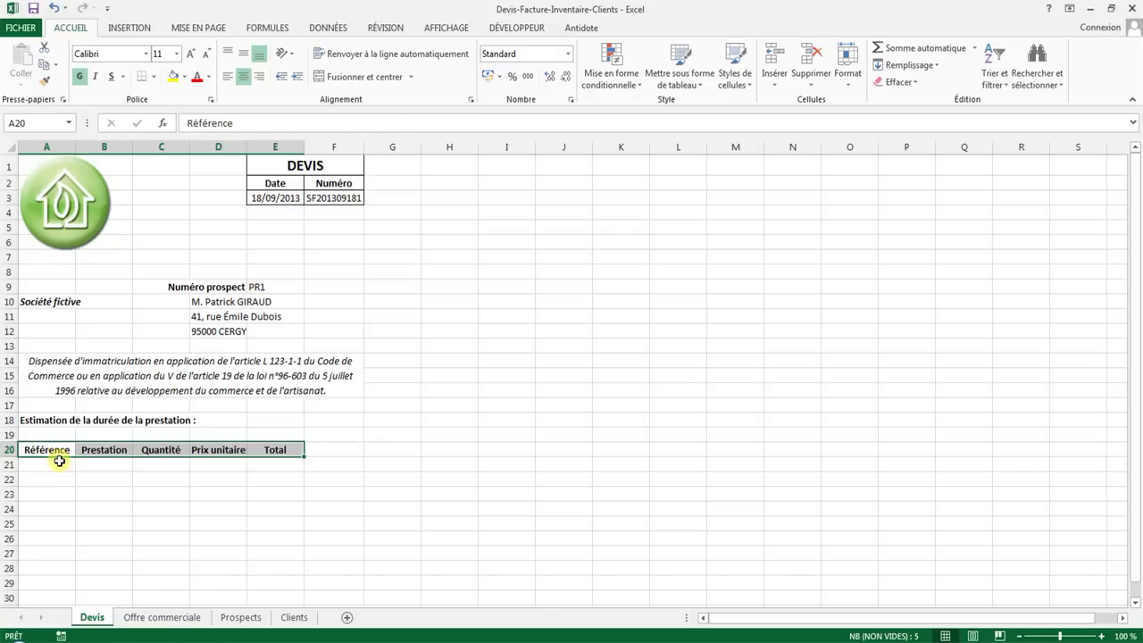
- Go to the Offre commerciale sheet and select its price table in columns A to C
left_click(134, 616)
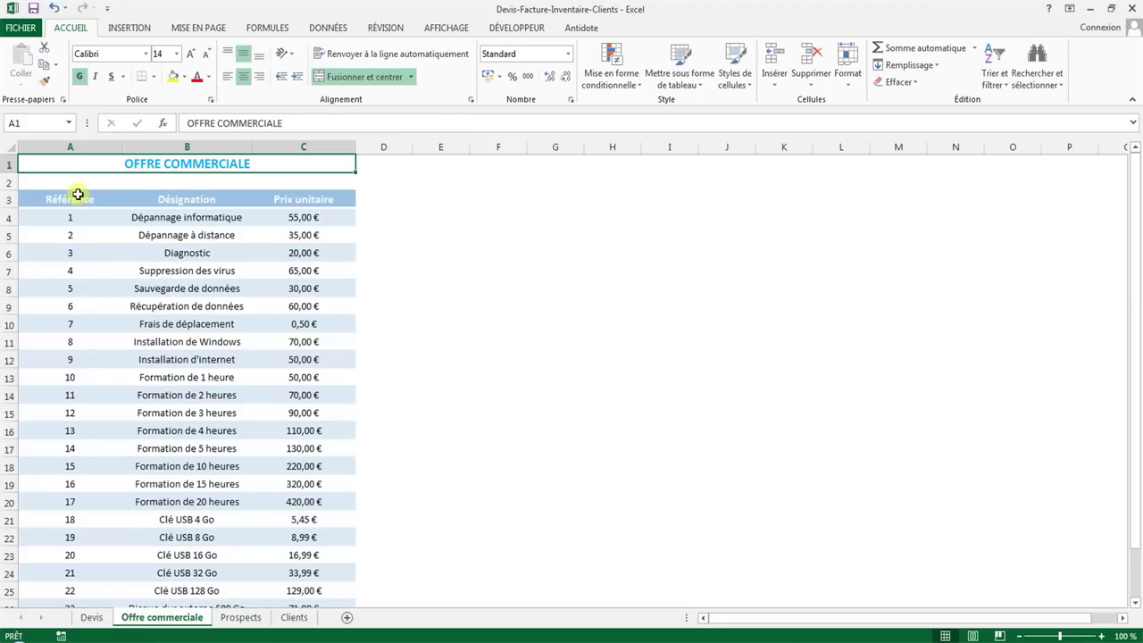
mouse_move(80, 195)
left_mouse_down()
mouse_move(307, 614)
mouse_move(306, 572)
left_mouse_up()
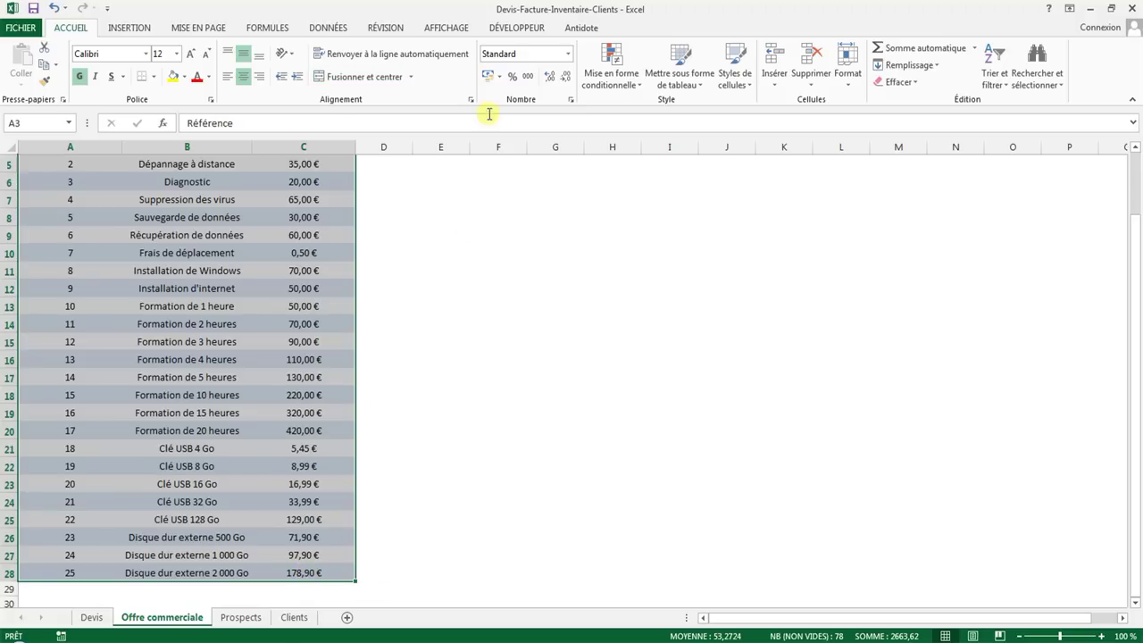
left_click(326, 27)
left_click(282, 27)
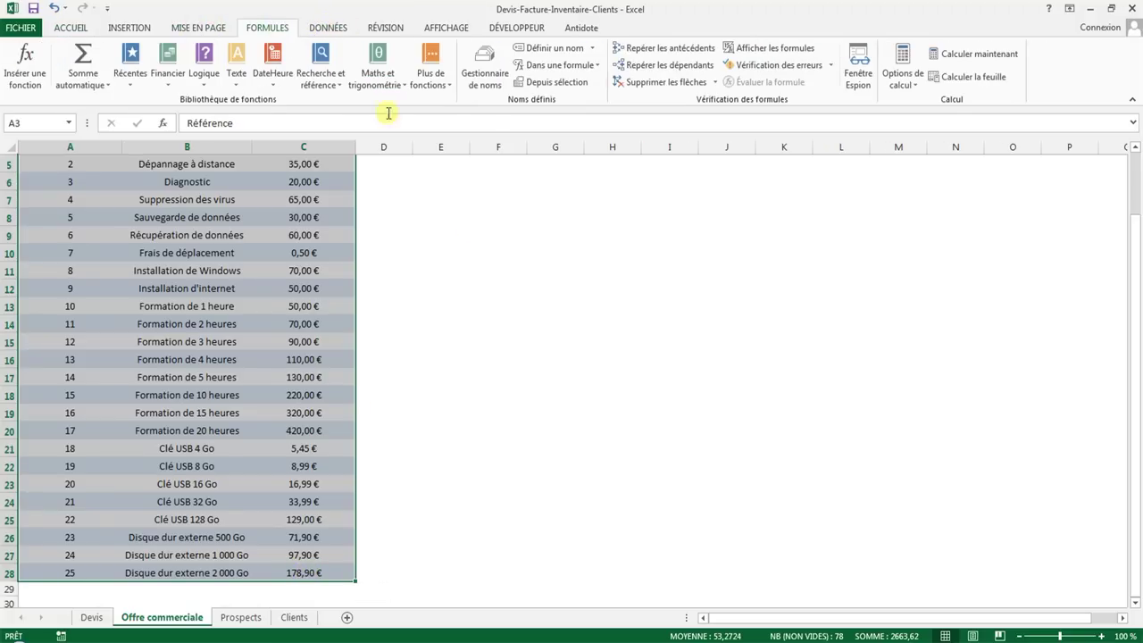
- Name the selected price table 'Offre'
left_click(547, 54)
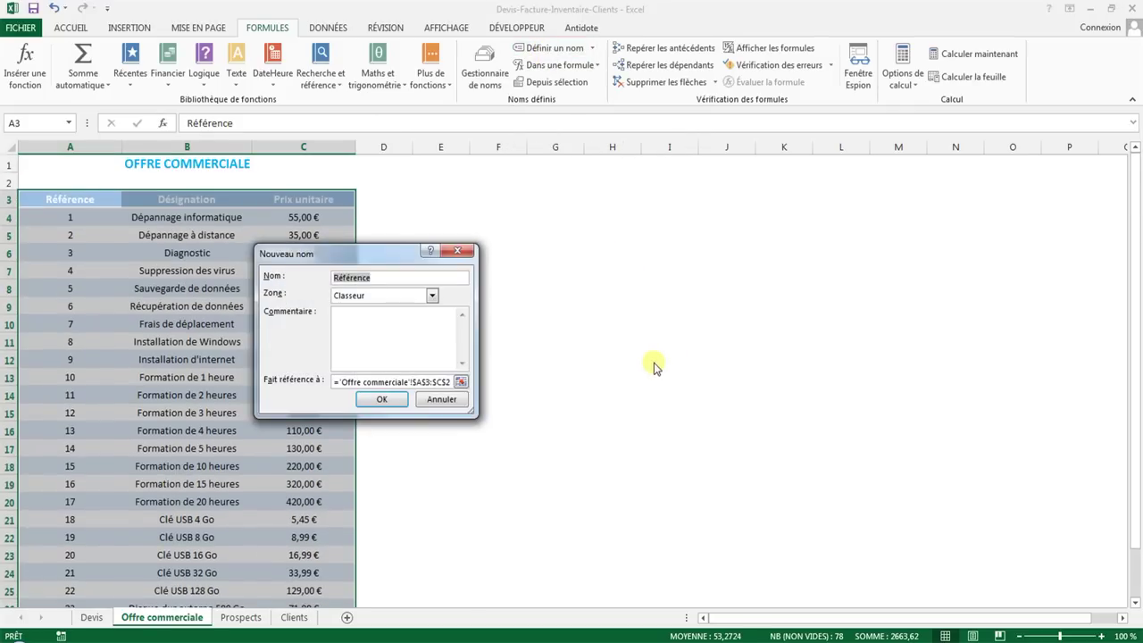
type("Offre")
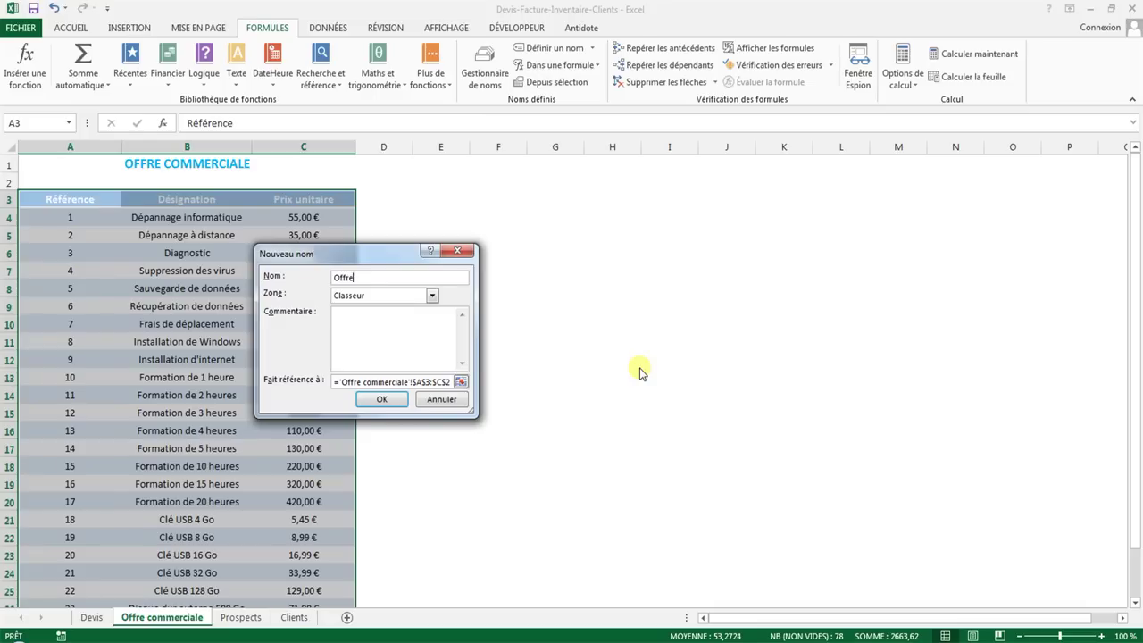
left_click(382, 399)
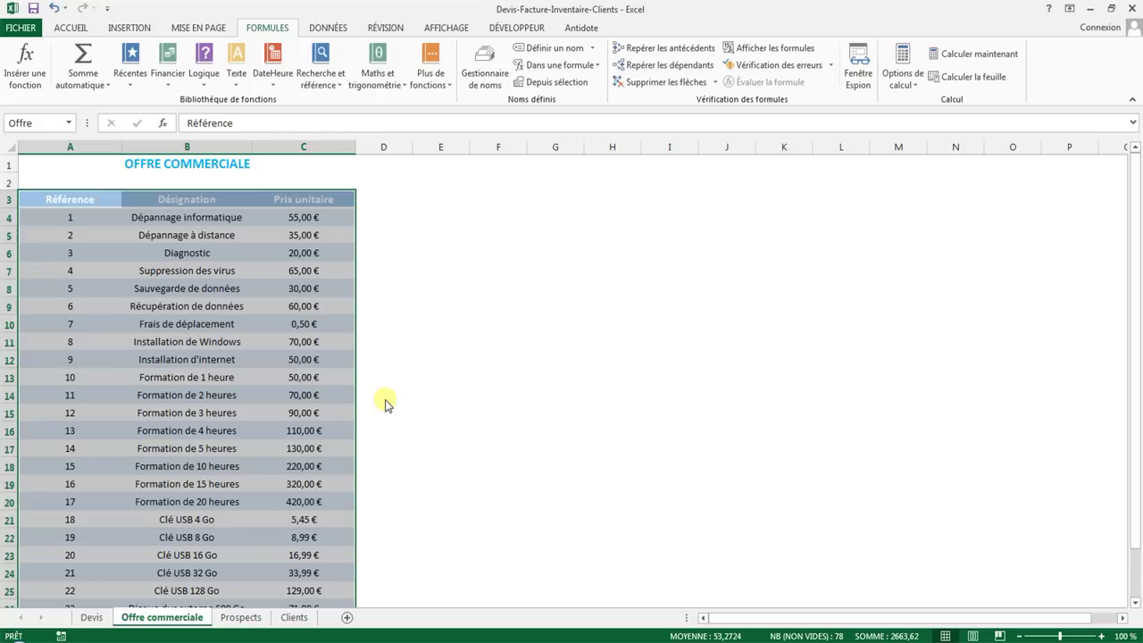
- Name the reference numbers in column A 'Référence' and return to the Devis sheet
mouse_move(59, 217)
left_mouse_down()
mouse_move(62, 619)
mouse_move(63, 553)
left_mouse_up()
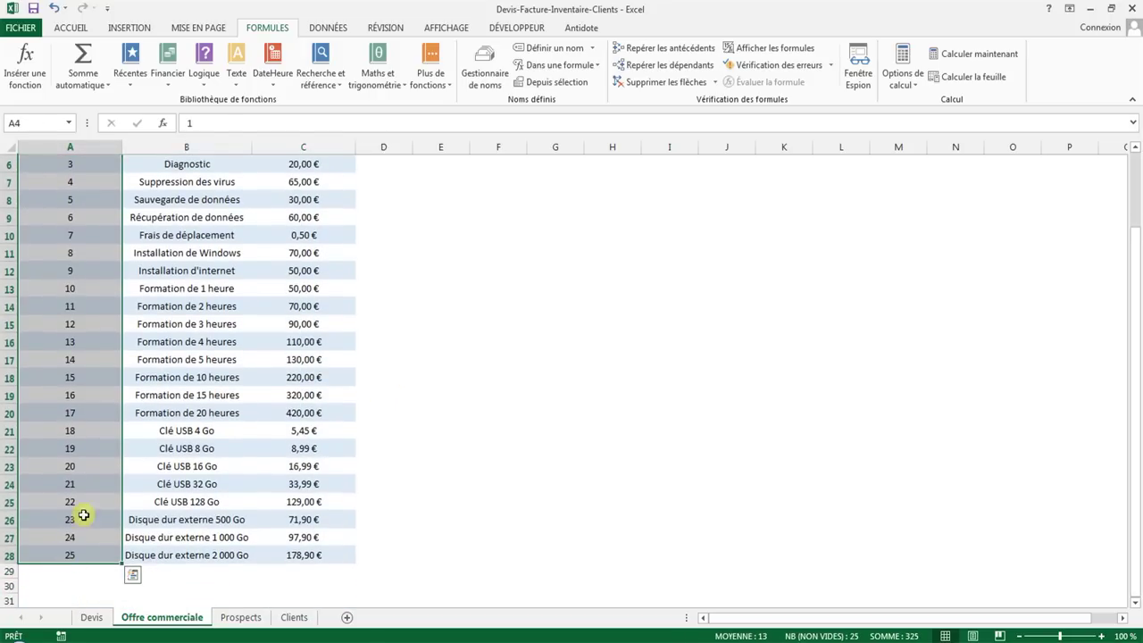
scroll(89, 447, "up", 2)
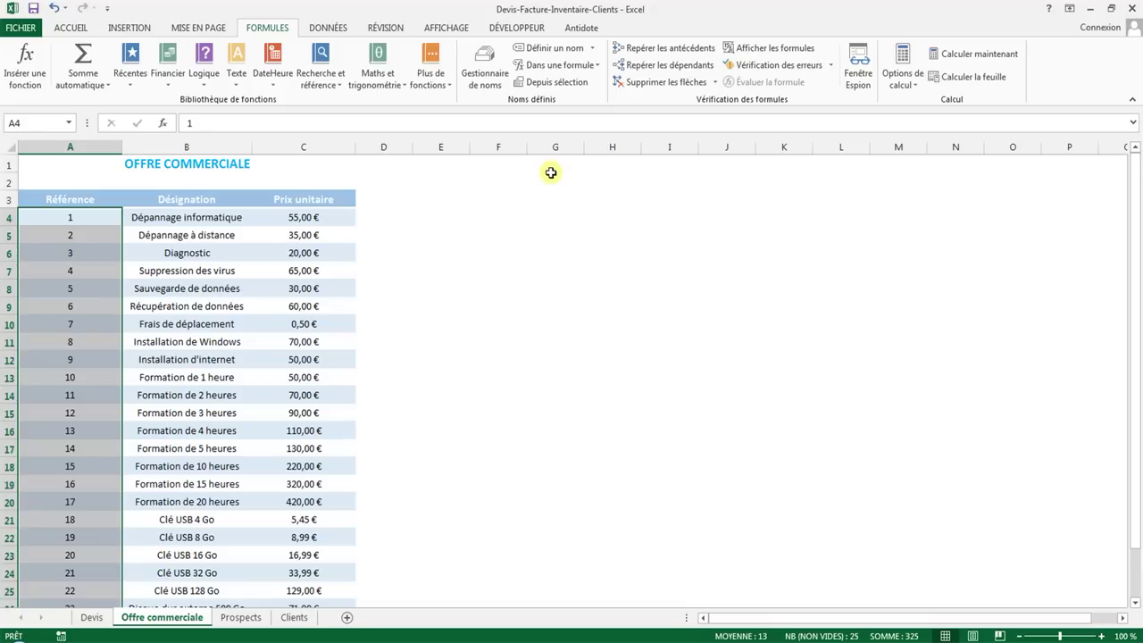
left_click(533, 50)
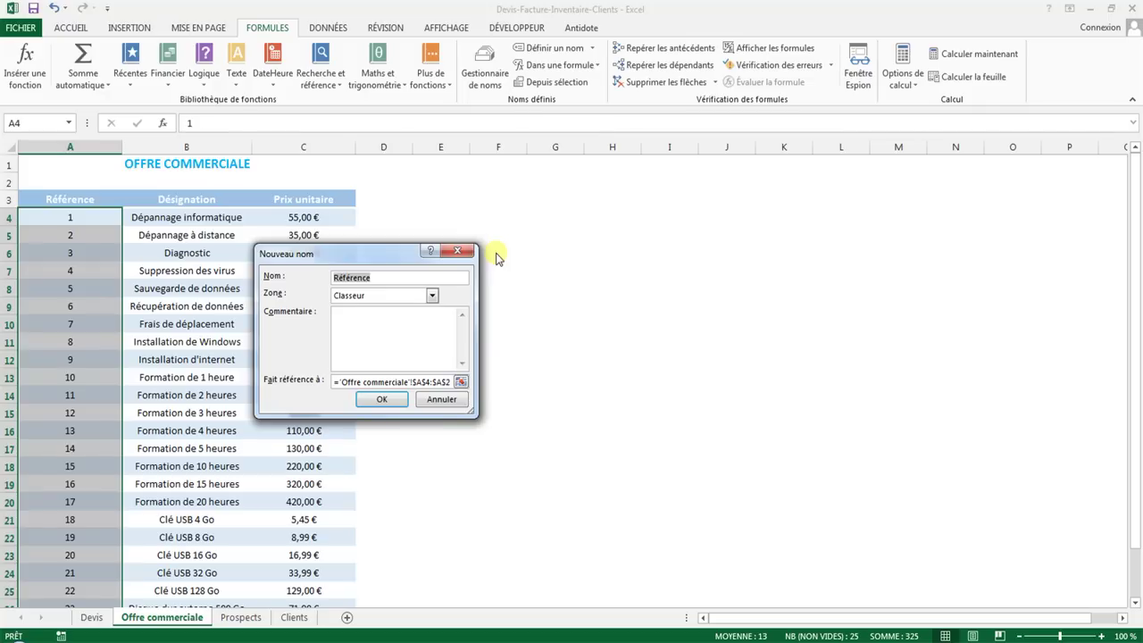
left_click(375, 399)
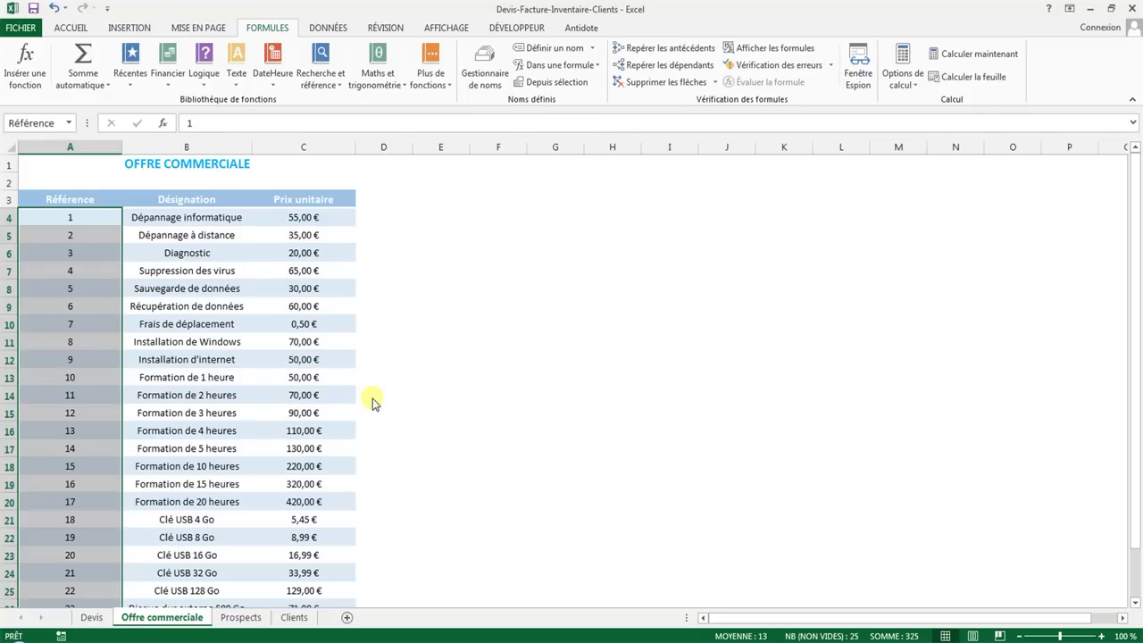
left_click(92, 617)
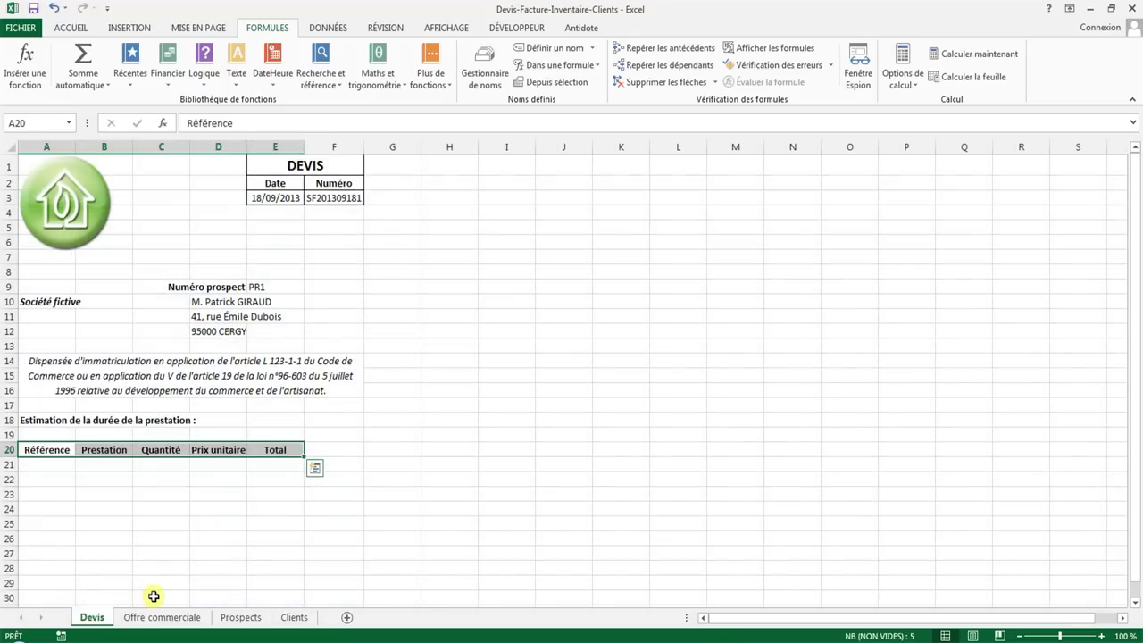
- Add list data validation to Devis cell A21 with source =Référence
left_click(42, 464)
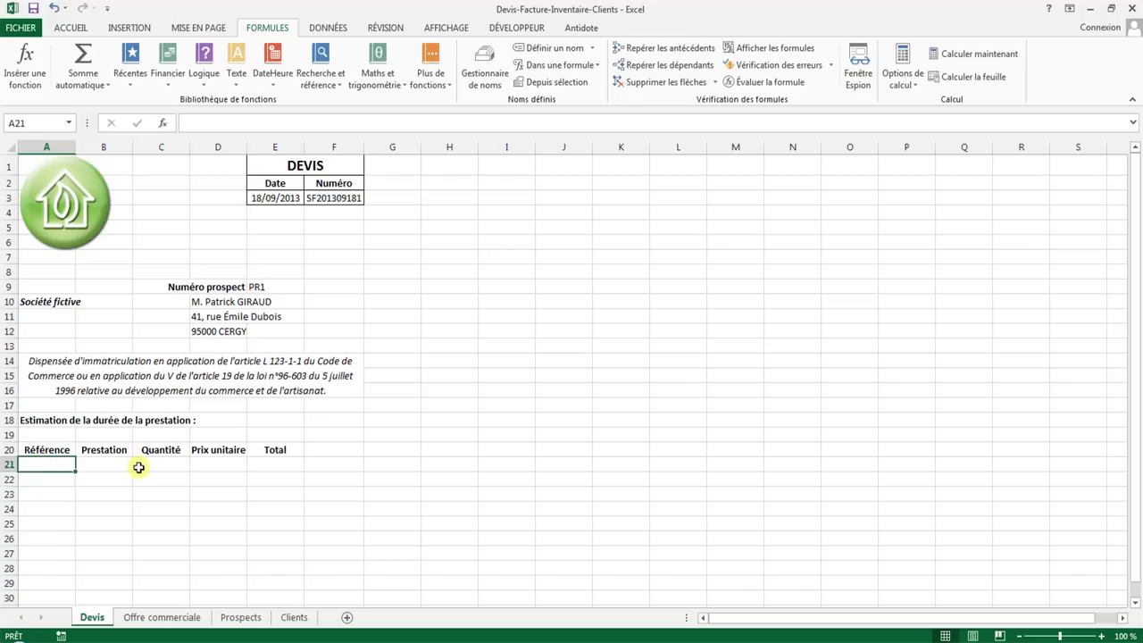
left_click(328, 27)
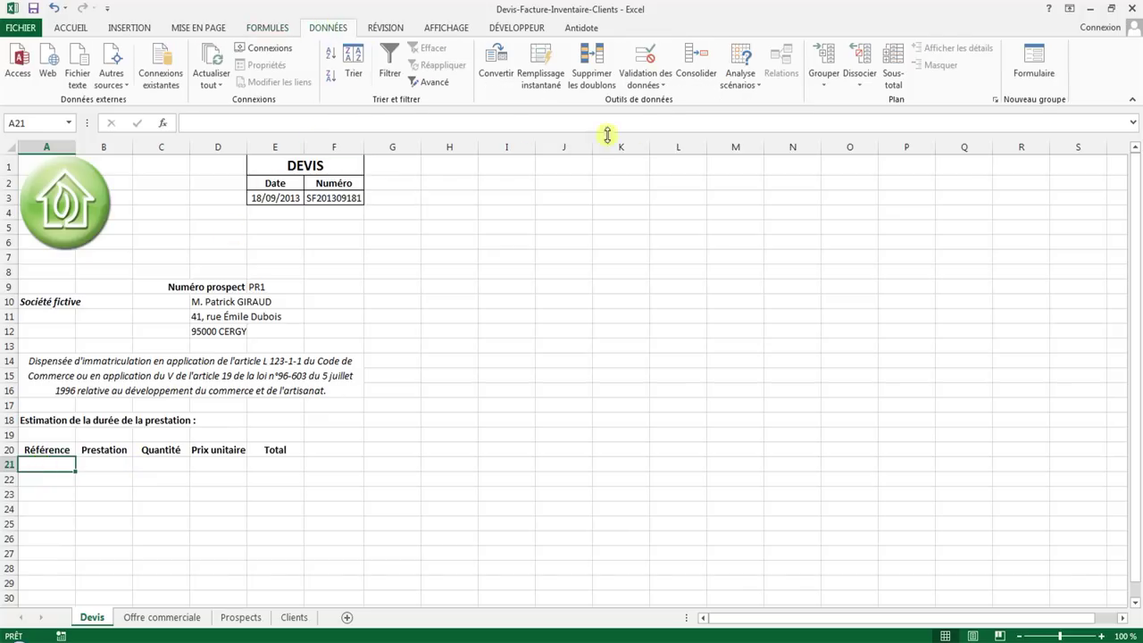
left_click(643, 56)
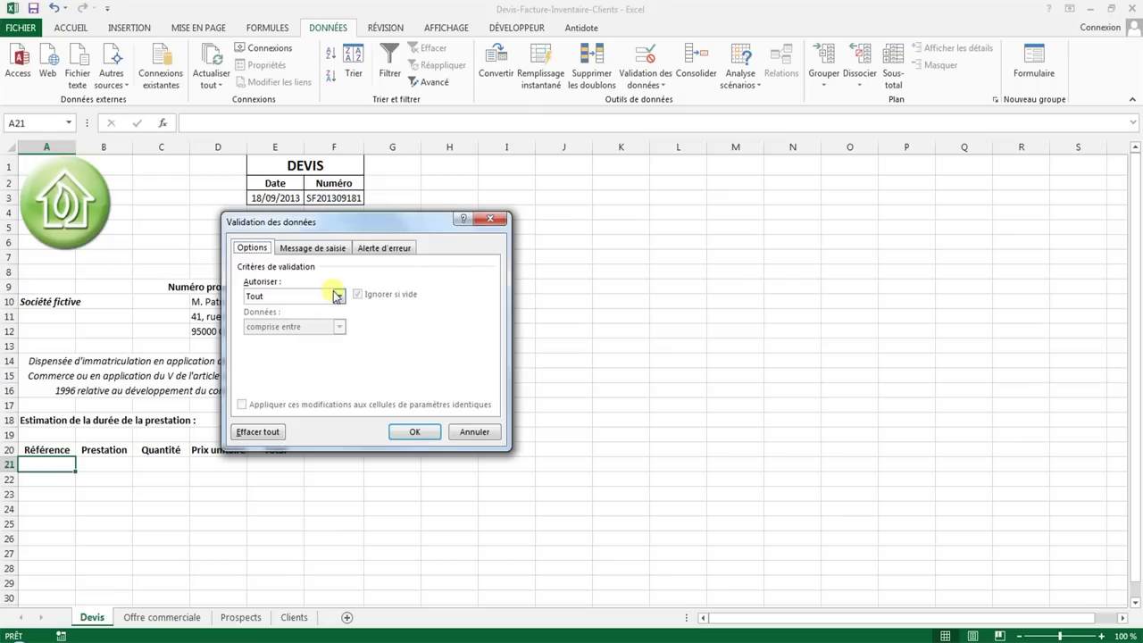
left_click(337, 296)
left_click(312, 337)
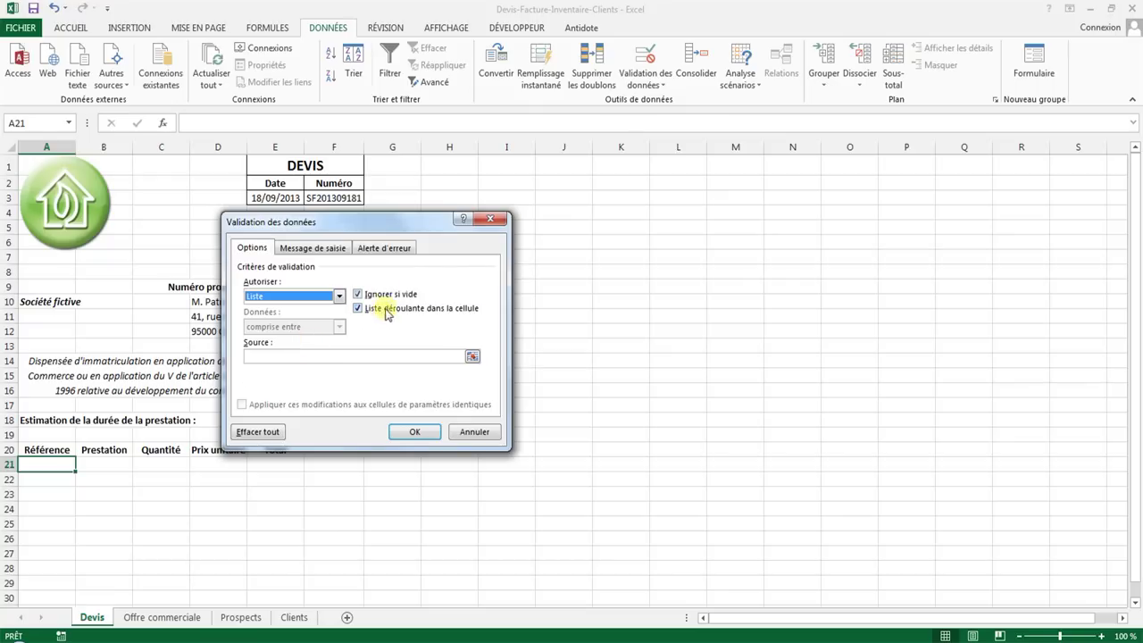
left_click(337, 357)
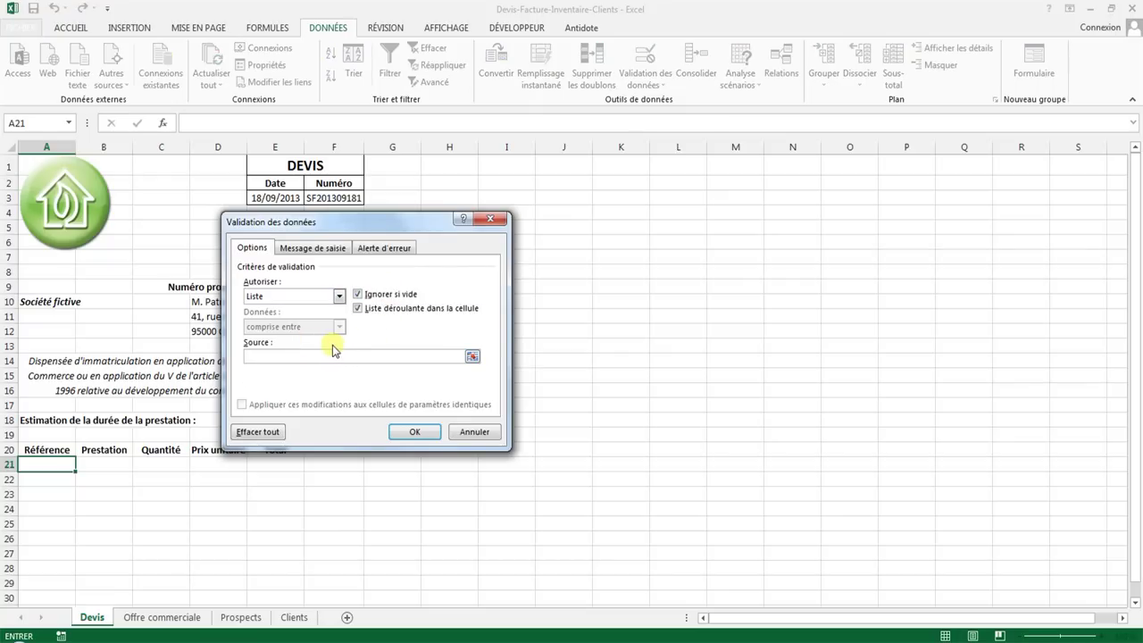
type("=Référence")
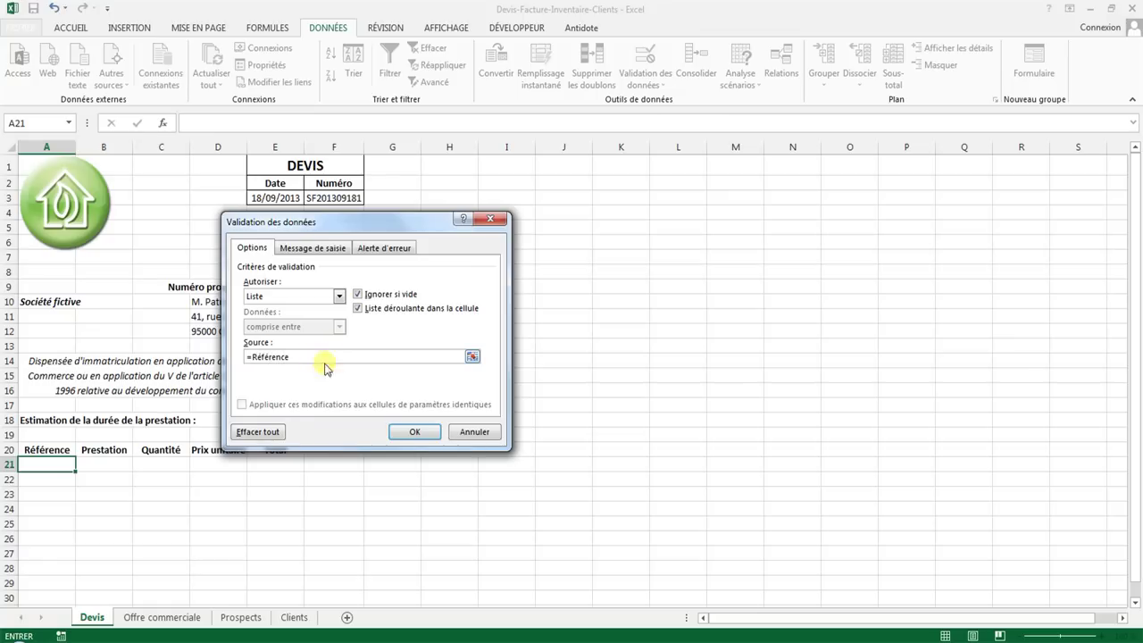
left_click(411, 431)
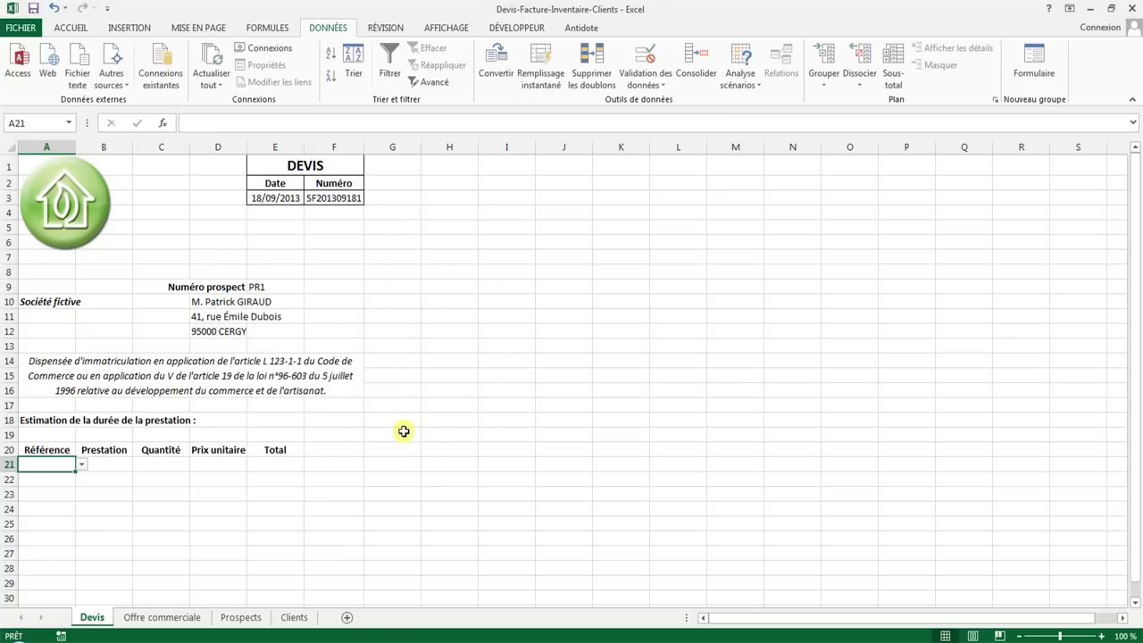
left_click(81, 464)
- Choose reference 4 from A21's dropdown list
left_click(81, 464)
left_click(81, 464)
left_click(62, 506)
- Enter =RECHERCHEV(A21;Offre;2) in B21 so it shows Suppression des virus
left_click(123, 464)
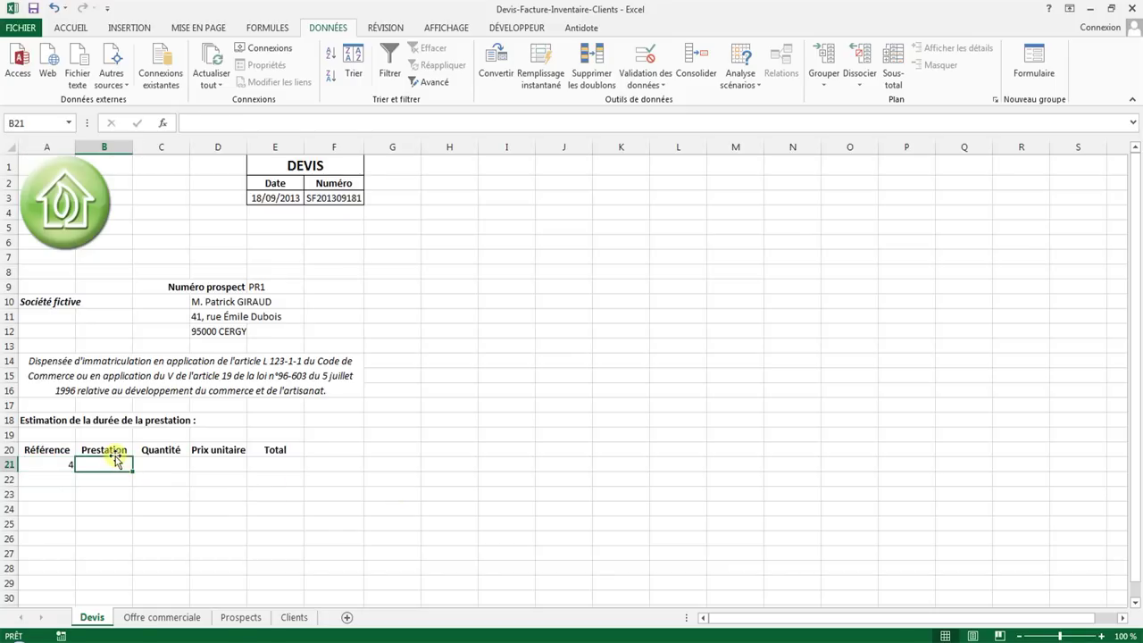
type("=RECHERC")
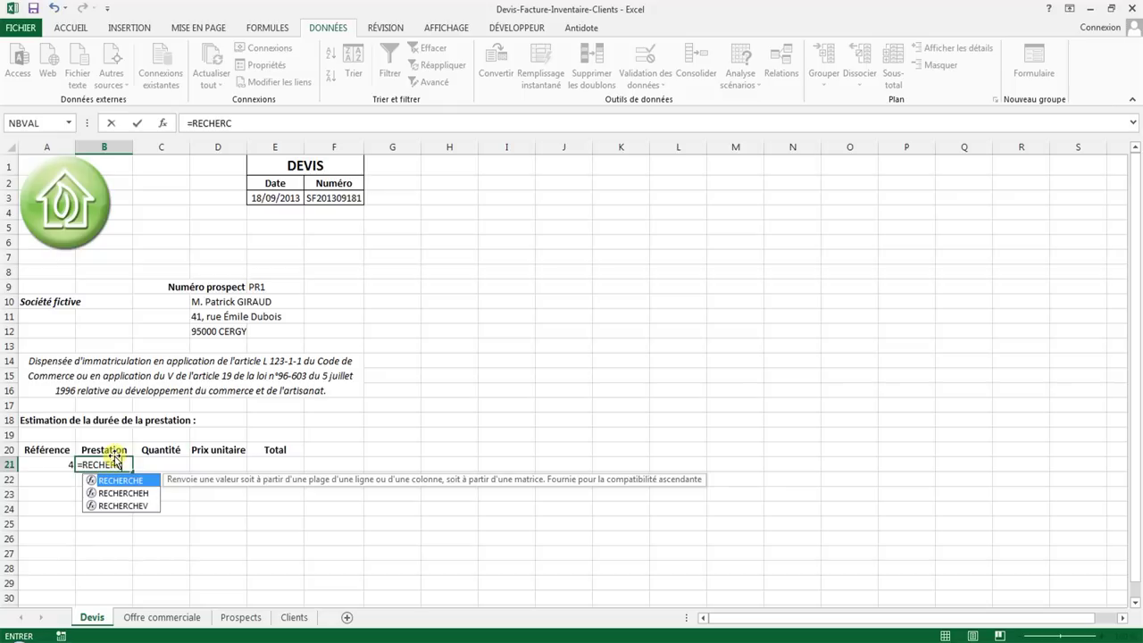
type("HEV")
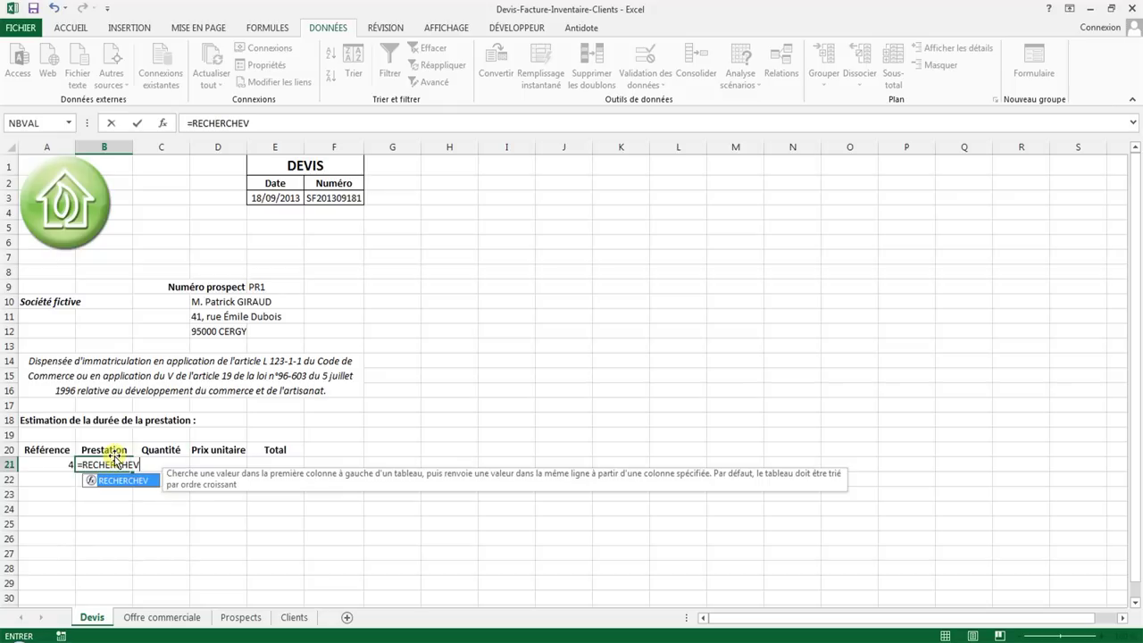
key("Escape")
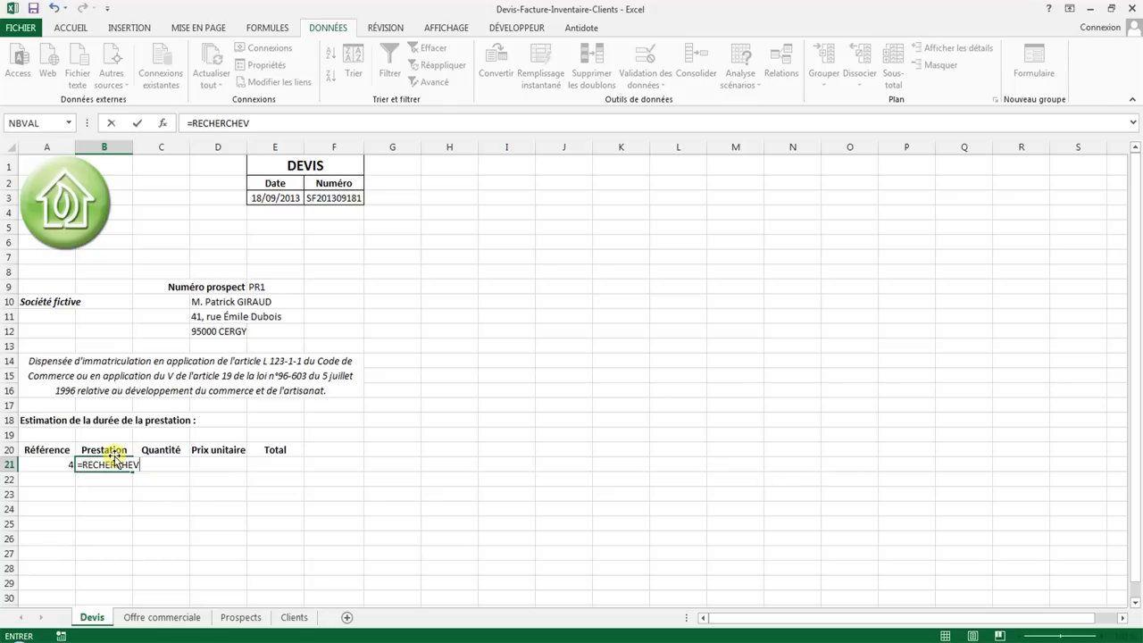
type("(")
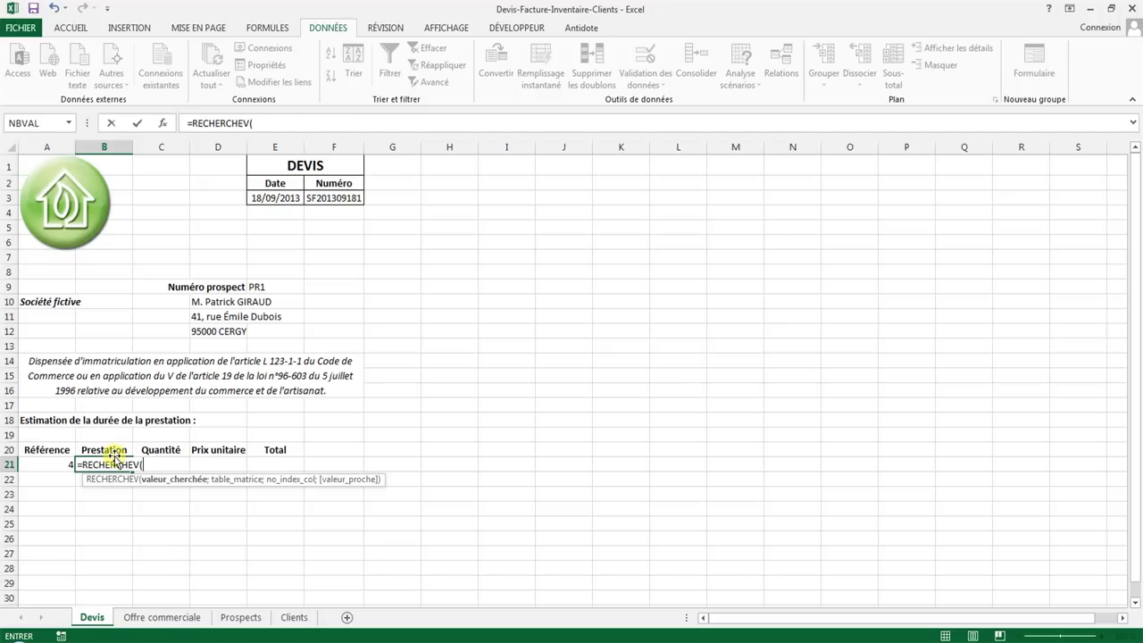
type("A21")
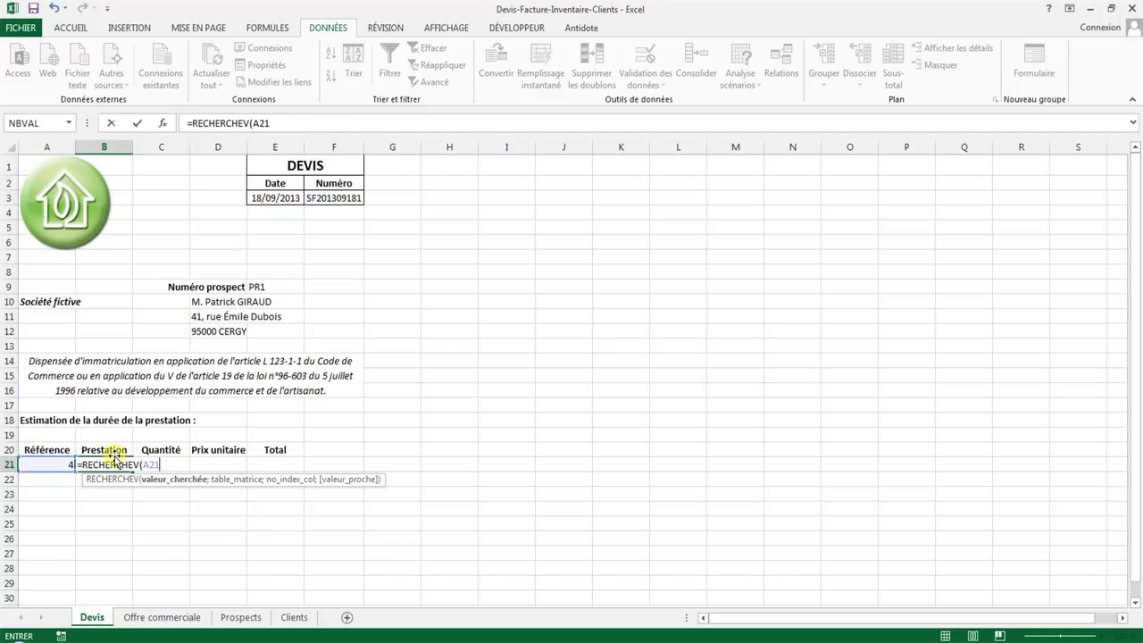
type(";")
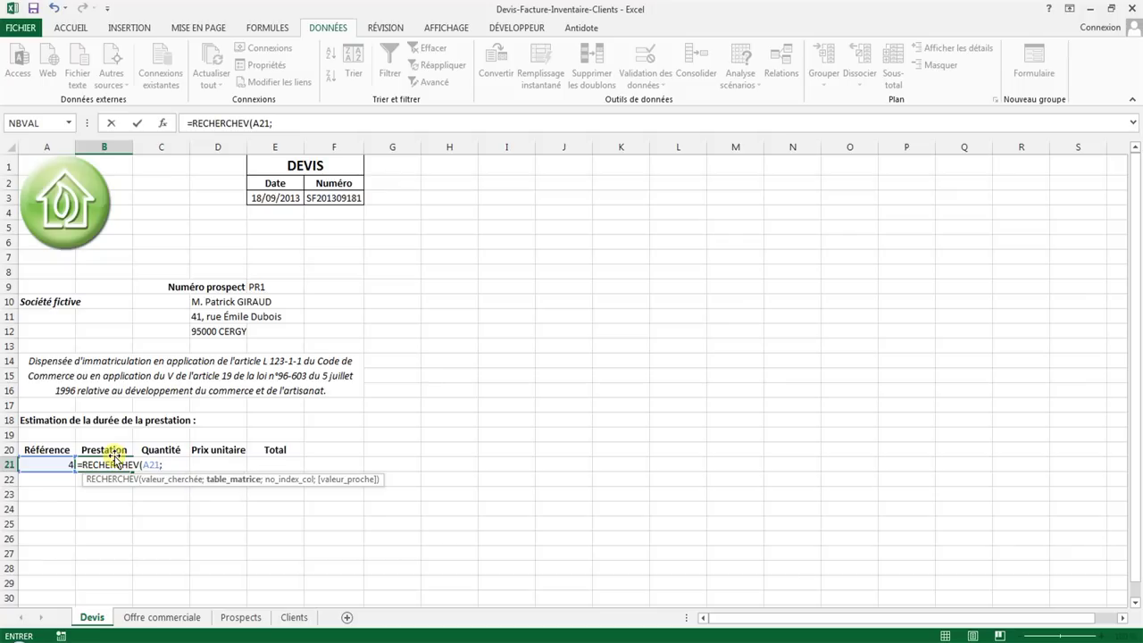
type("Offr")
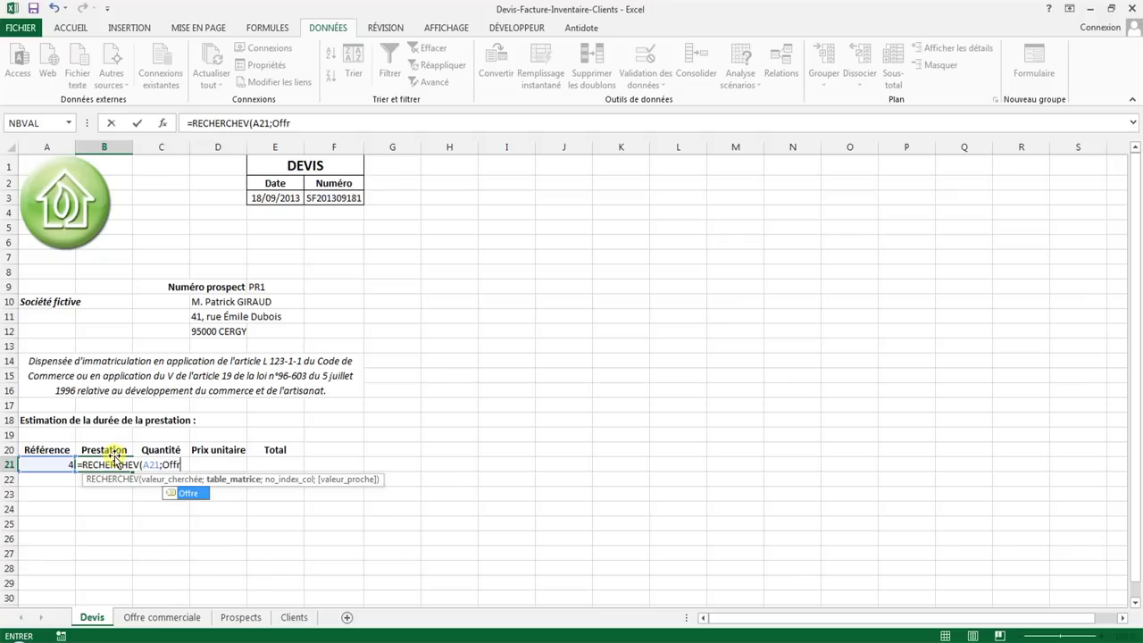
type("e")
type(";3")
key("Return")
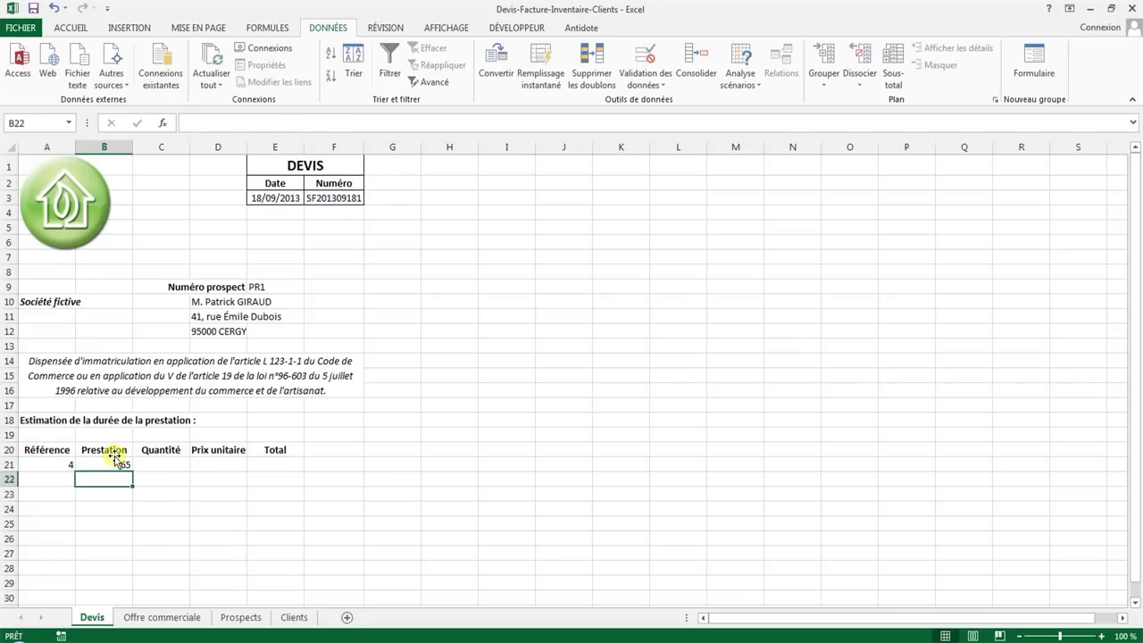
left_click(116, 461)
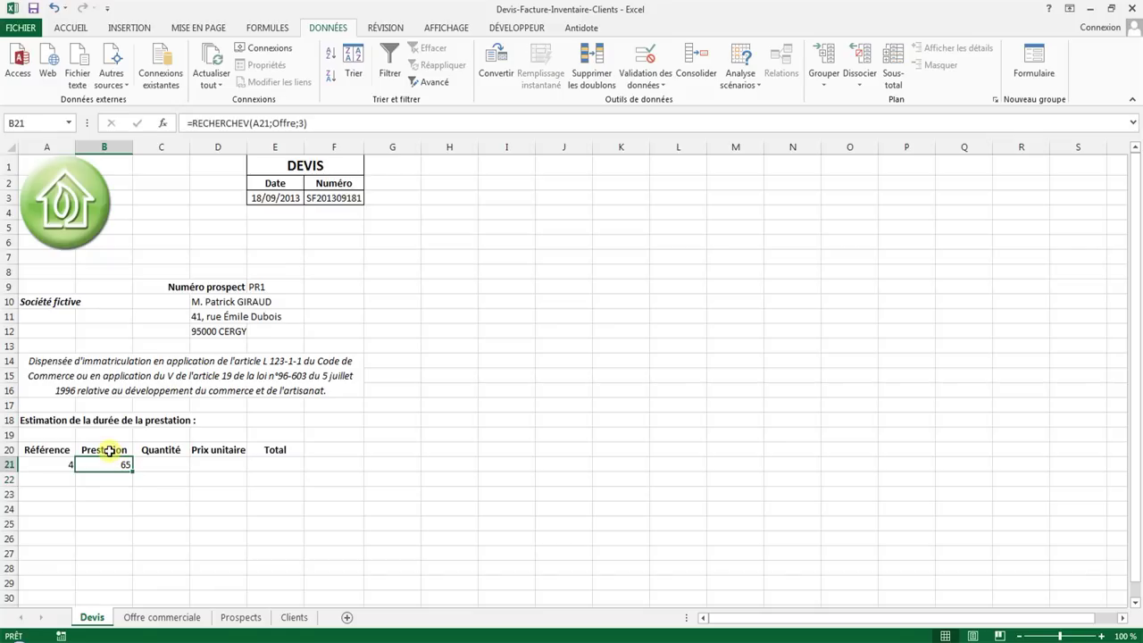
left_click(301, 122)
key("Return")
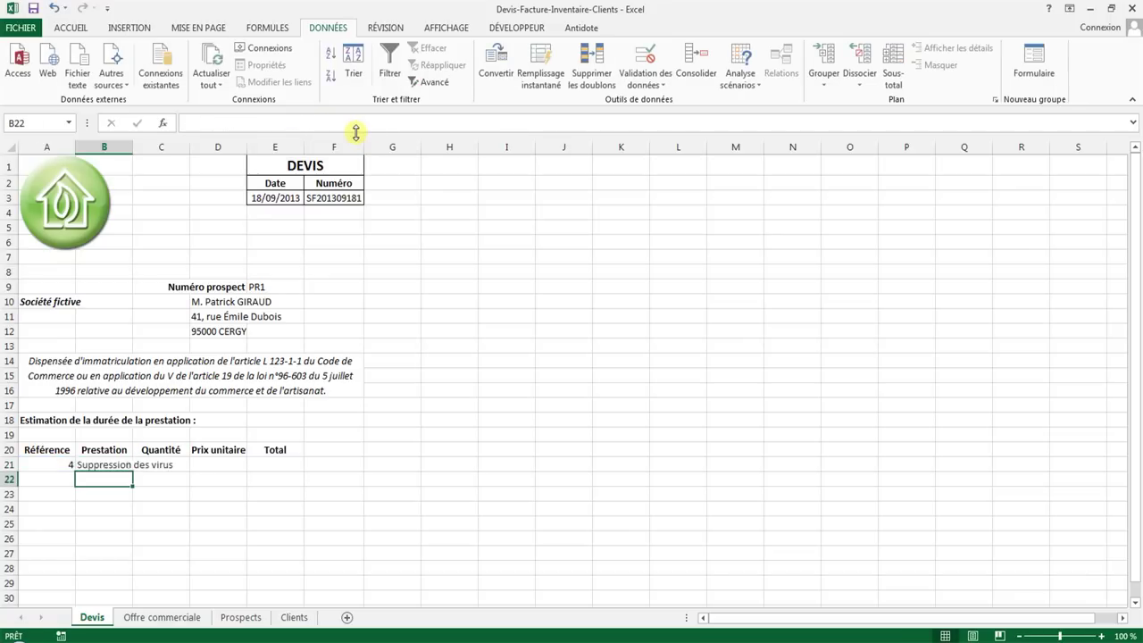
left_click(235, 460)
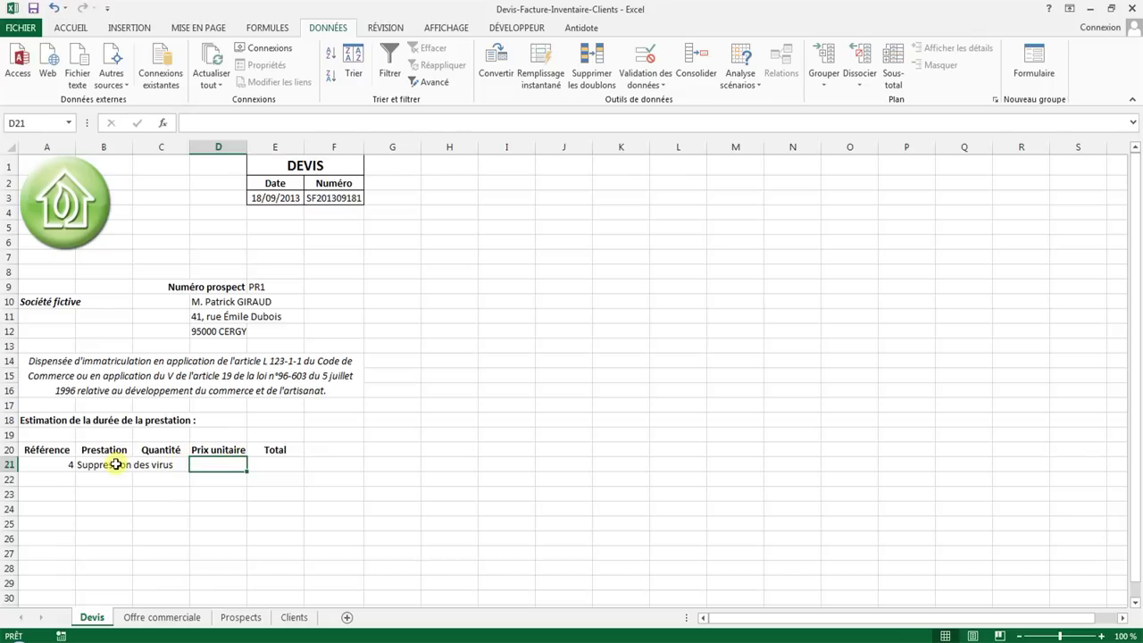
- Enter =RECHERCHEV(A21;Offre;3) in D21 to look up reference 4's unit price
type("=R")
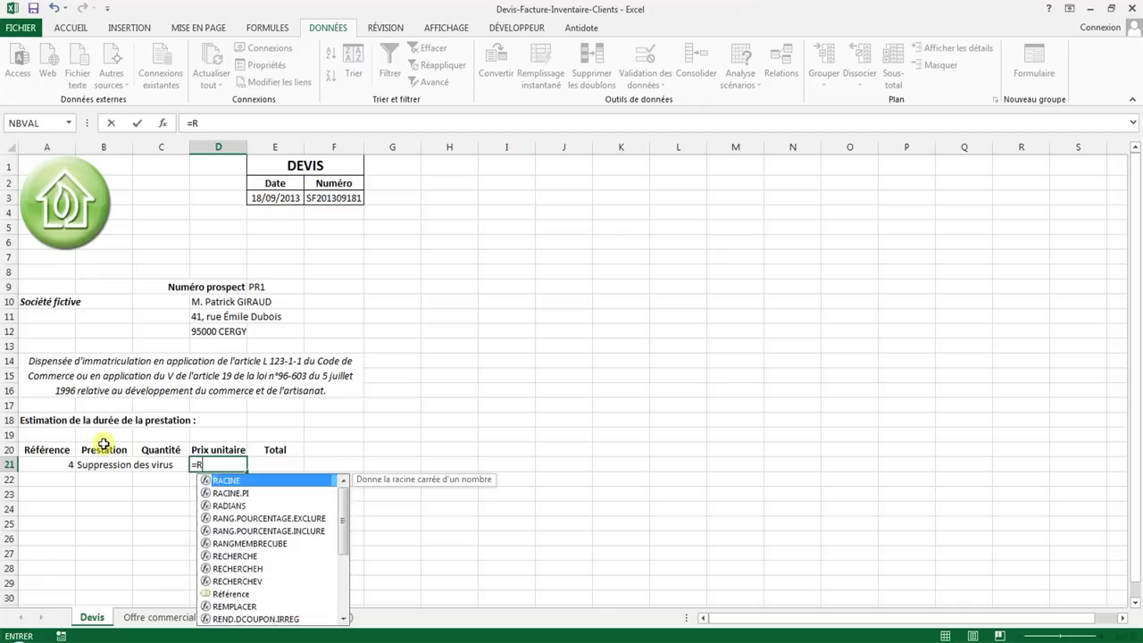
type("ECHERCHE")
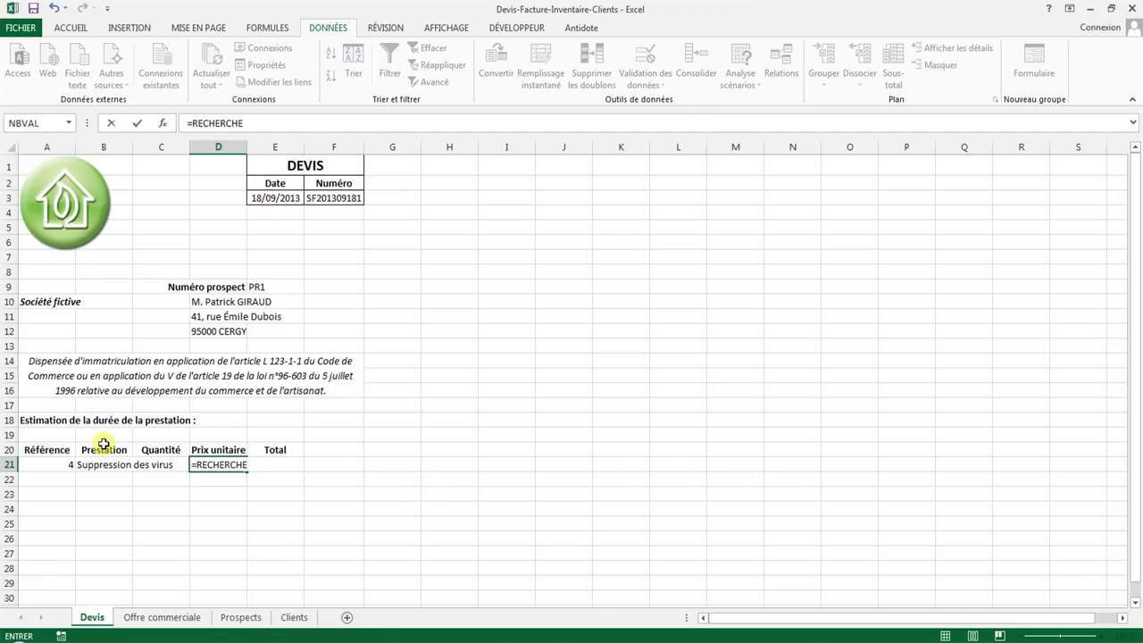
type("V(")
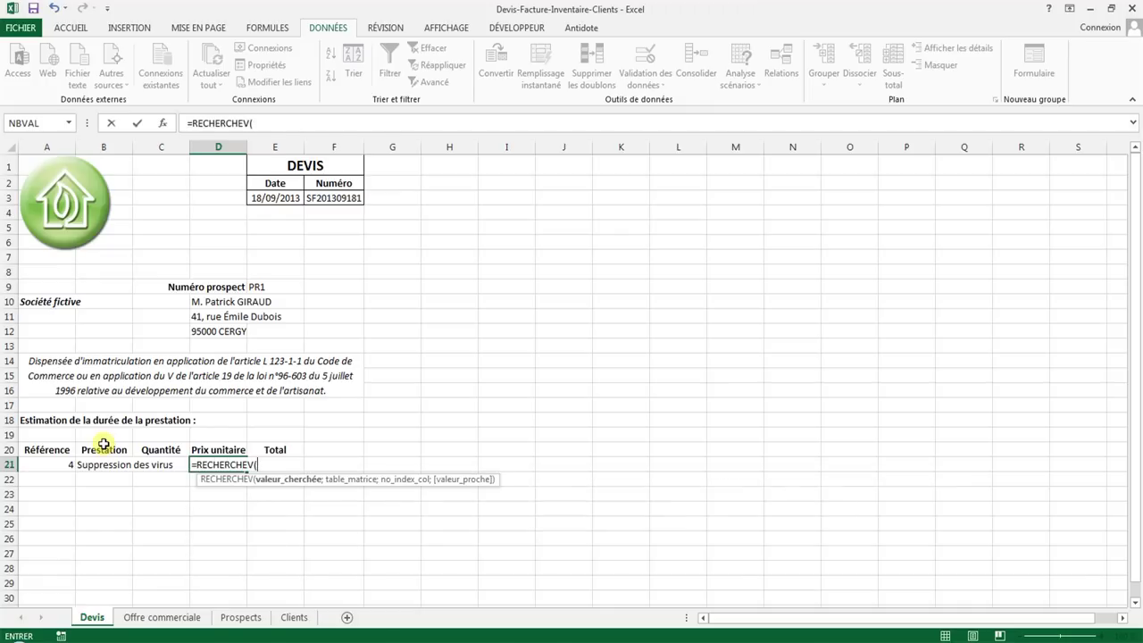
type("A21")
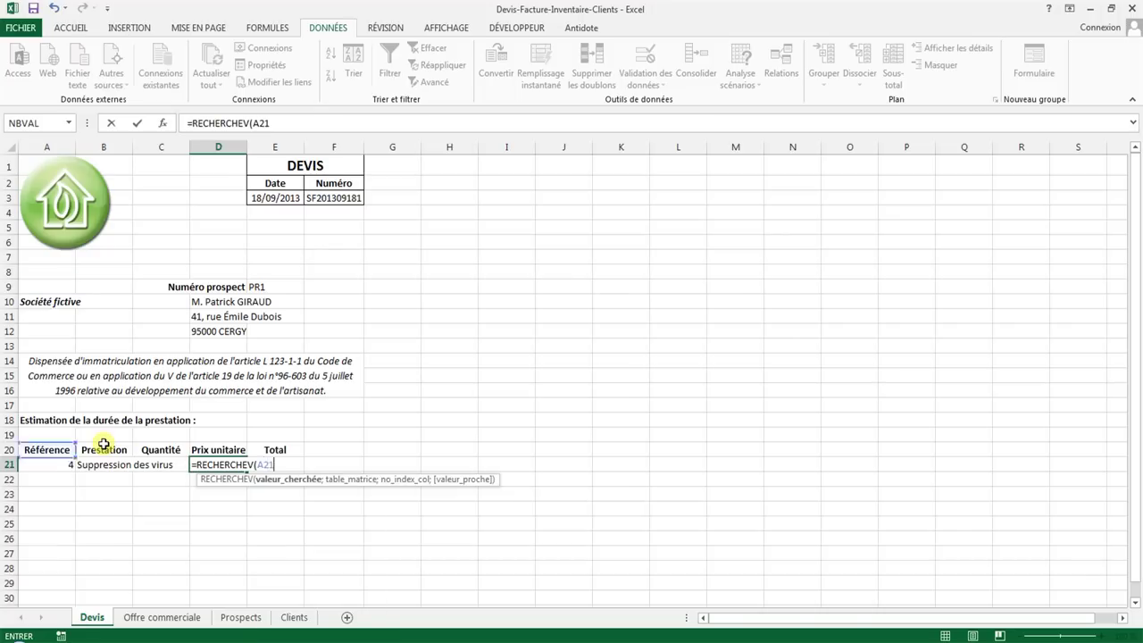
type(";o")
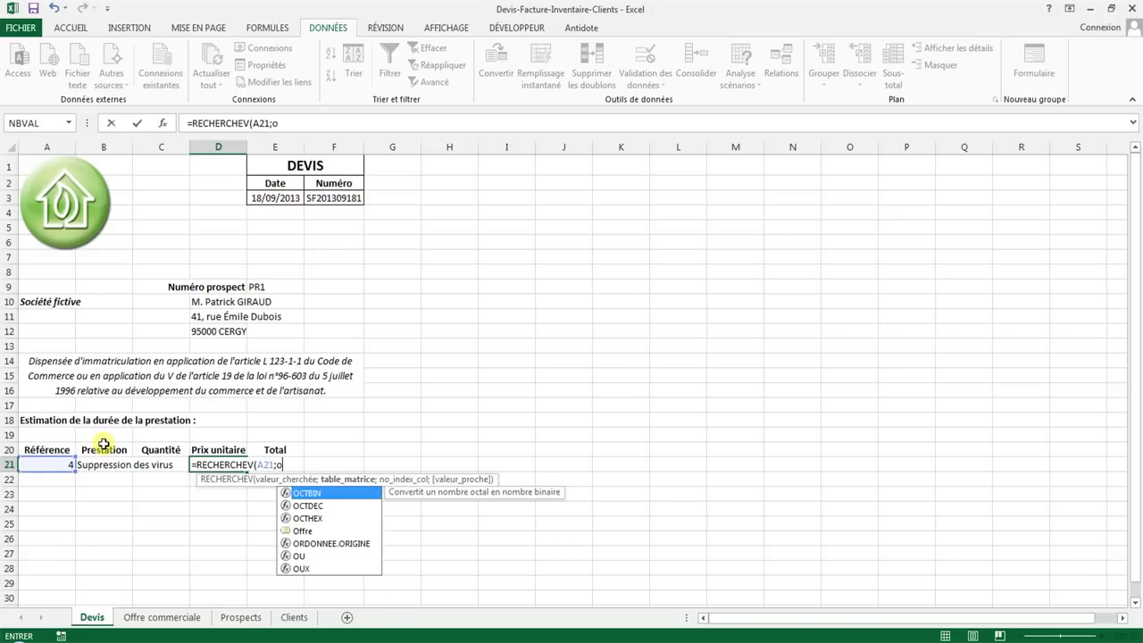
type("ffre")
key("BackSpace")
key("BackSpace")
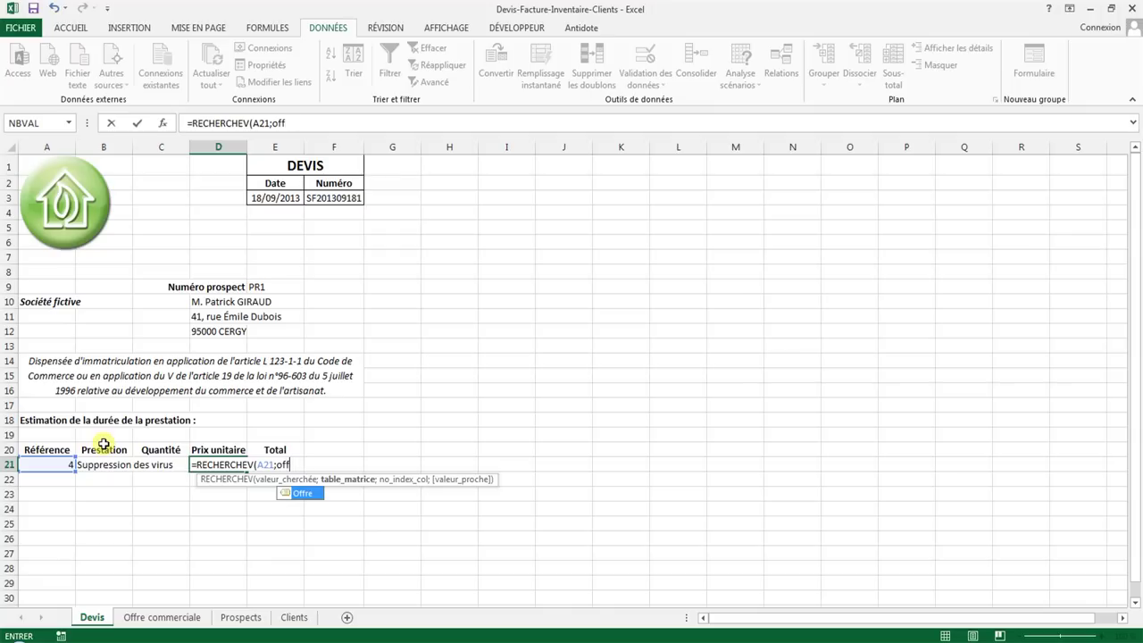
key("BackSpace")
key("BackSpace")
key("BackSpace")
type("Offre")
type(";3")
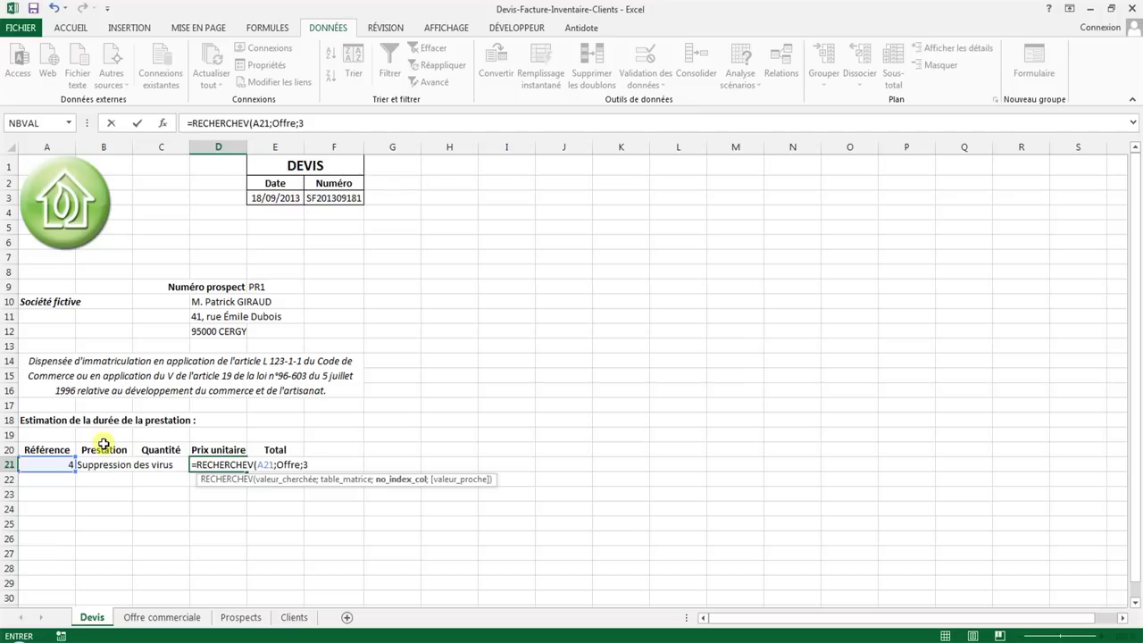
key("Return")
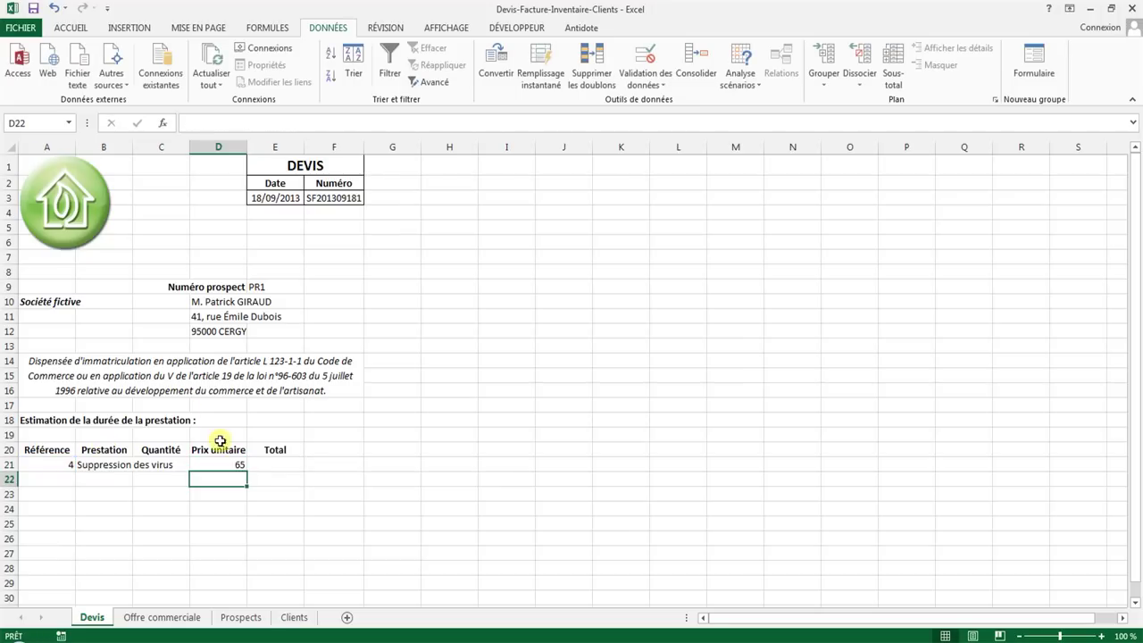
- Centre row A21:E21 and give D21 currency format, showing 65,00 €
left_click_drag(57, 463, 268, 464)
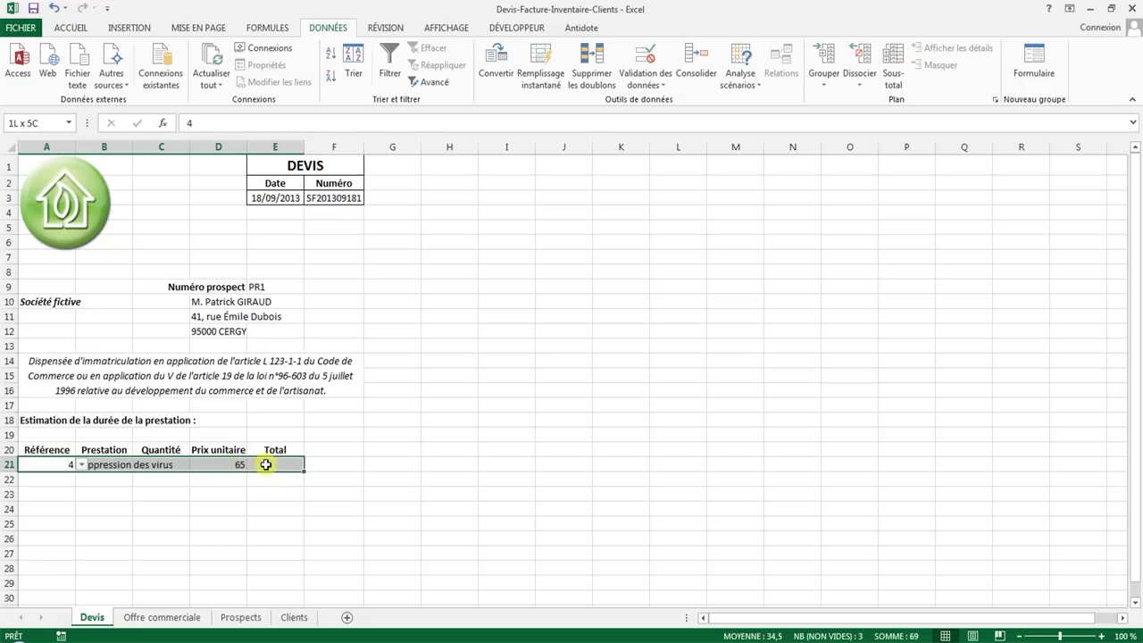
left_click(71, 28)
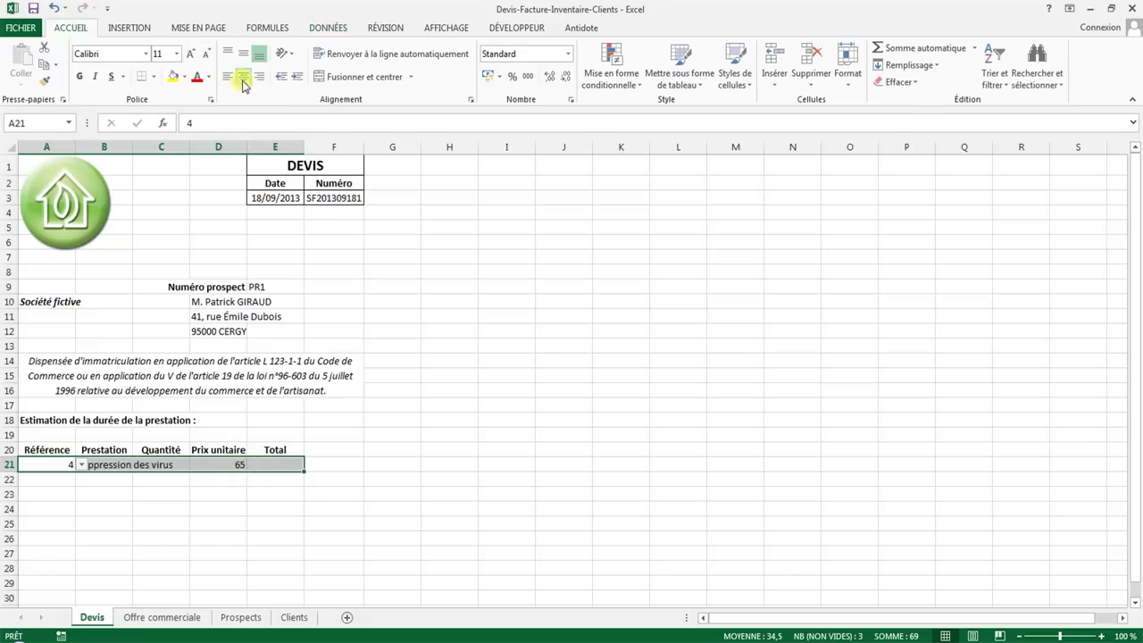
left_click(243, 77)
left_click(224, 463)
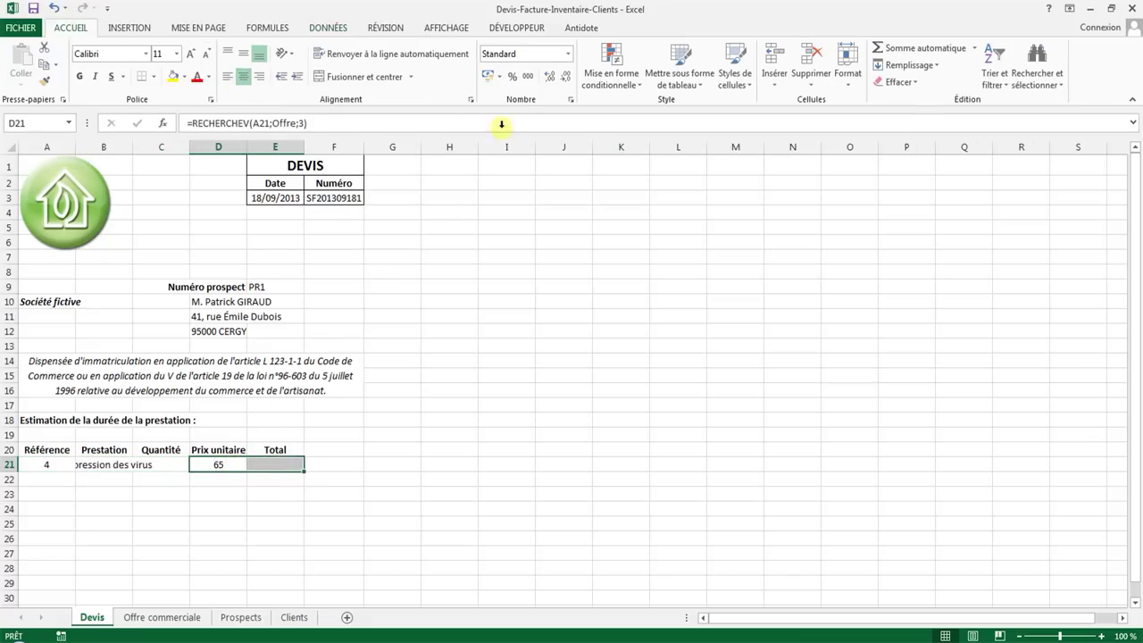
left_click(567, 54)
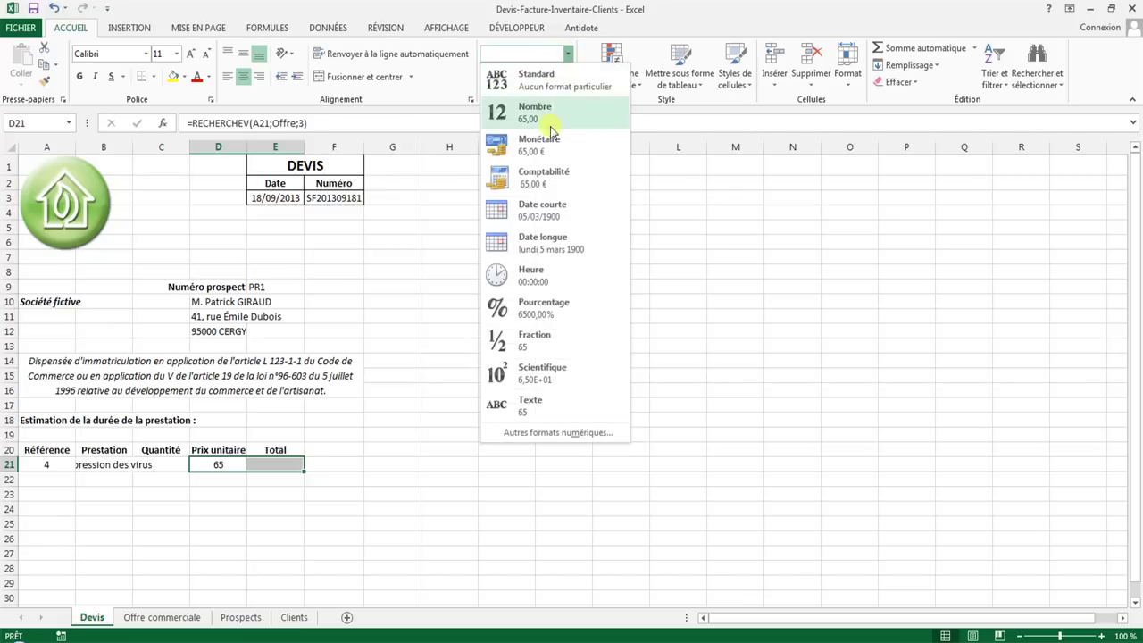
left_click(547, 149)
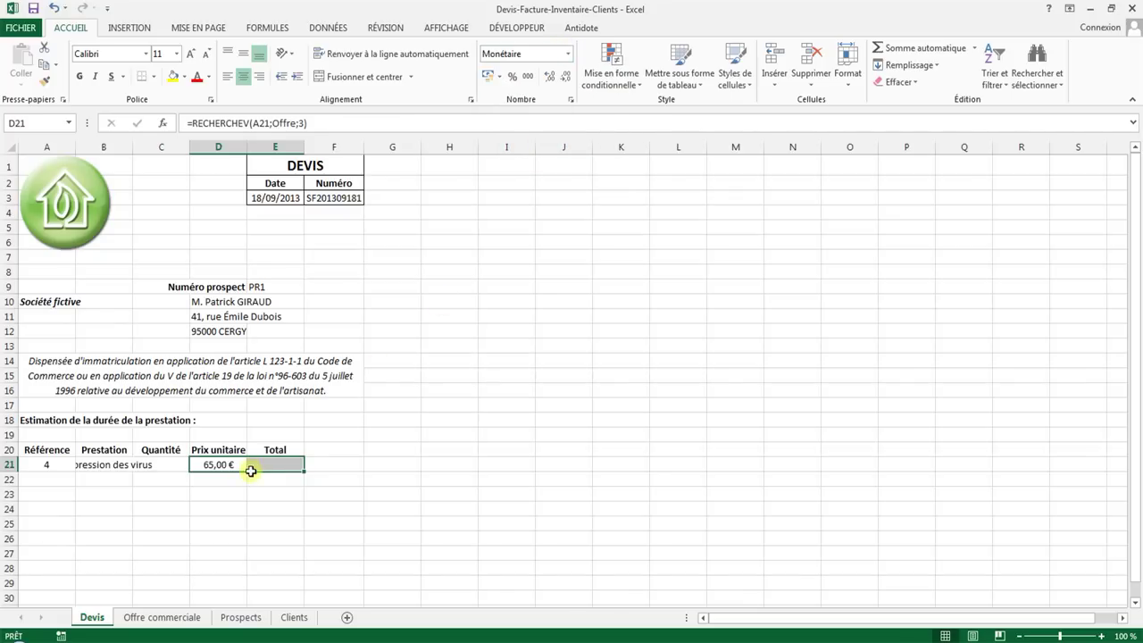
left_click(127, 464)
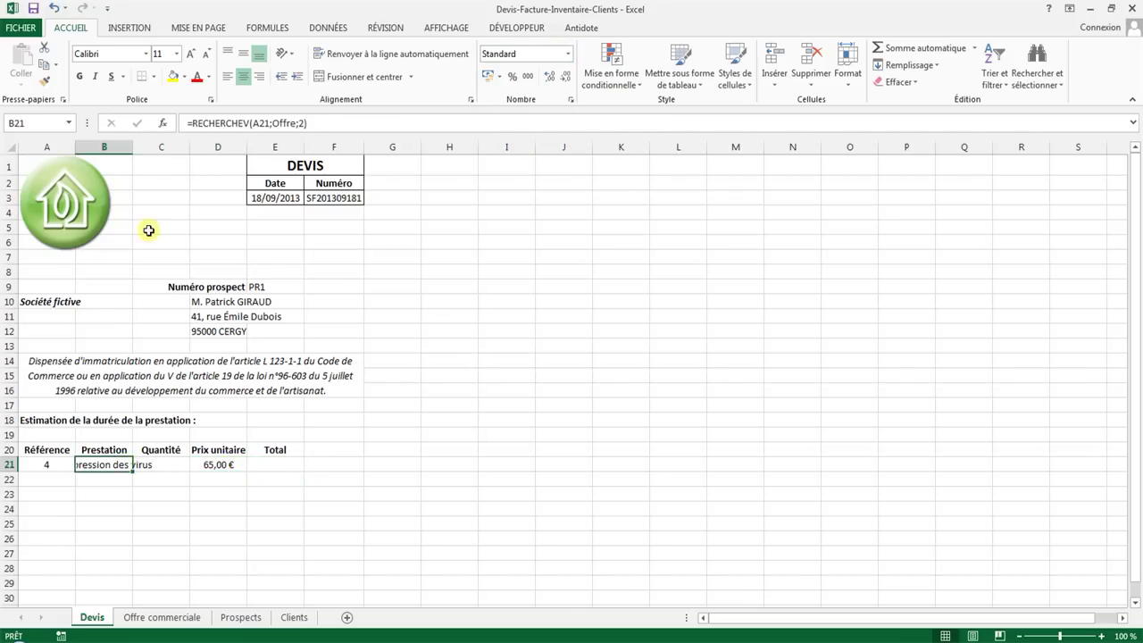
- Autofit column B to the service name and enter quantity 2 in C21
double_click(132, 146)
left_click(213, 466)
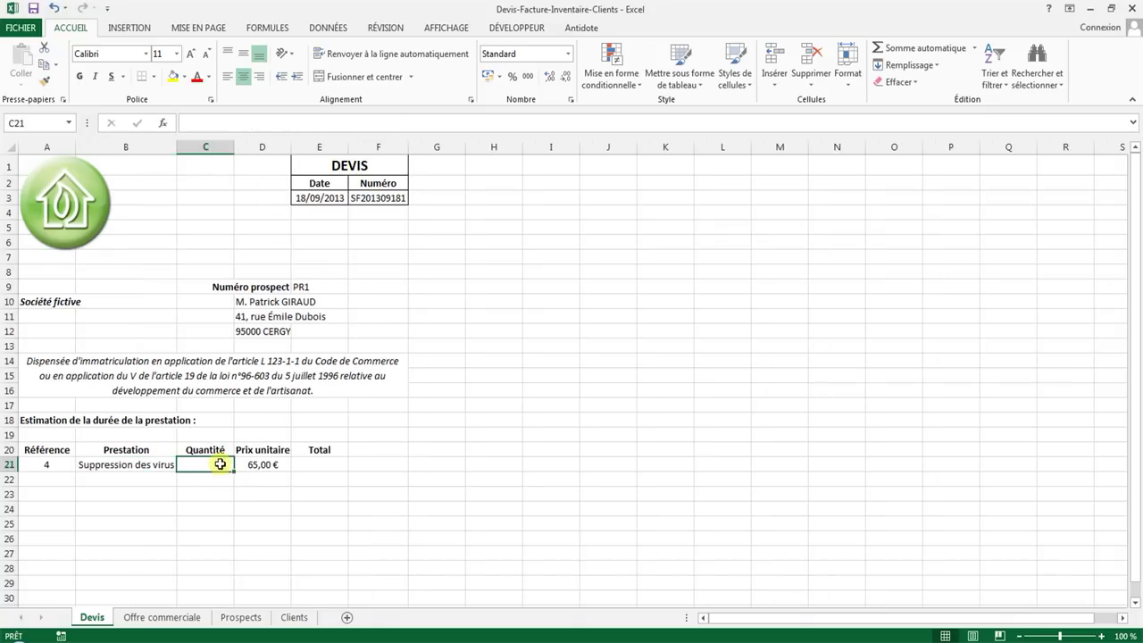
left_click(308, 464)
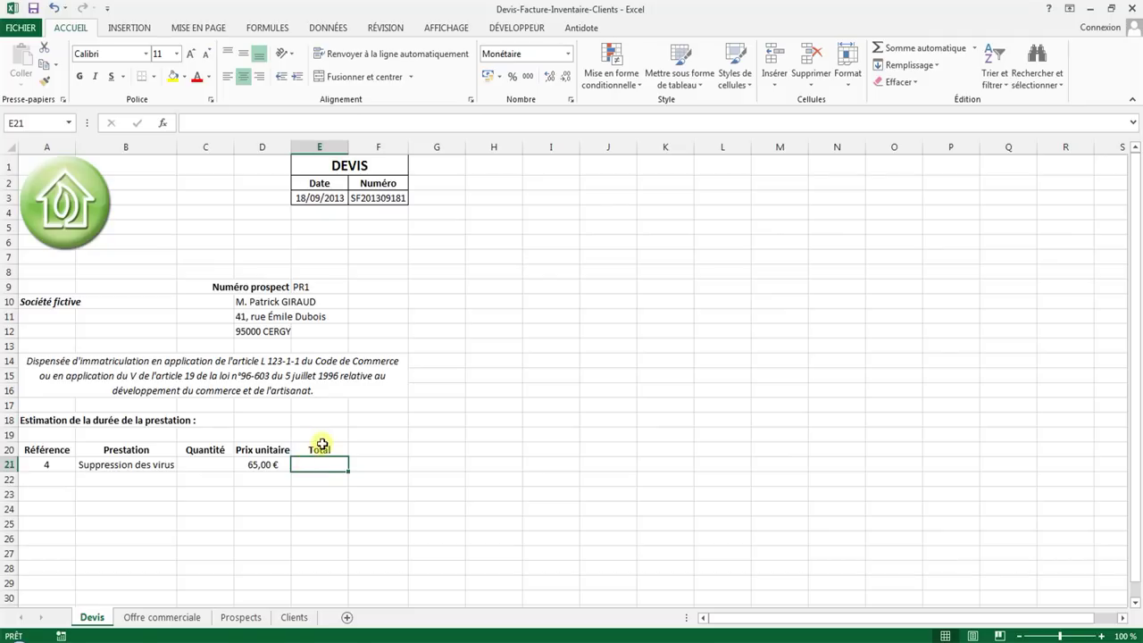
left_click(211, 460)
type("2")
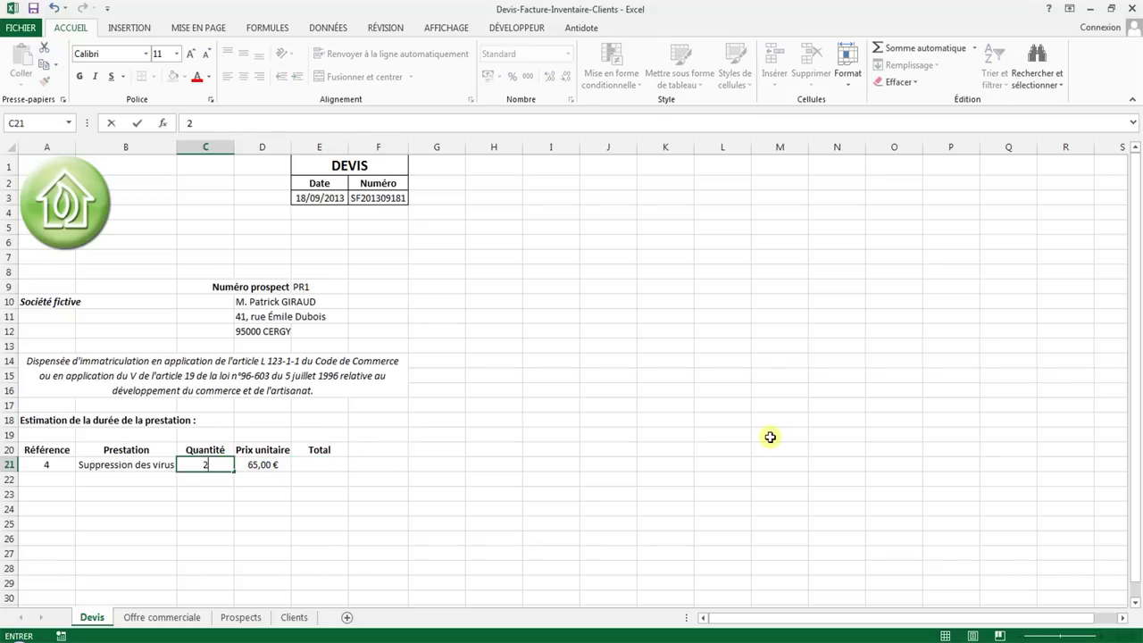
- Enter =C21*D21 in E21, giving a total of 130,00 €
left_click(344, 466)
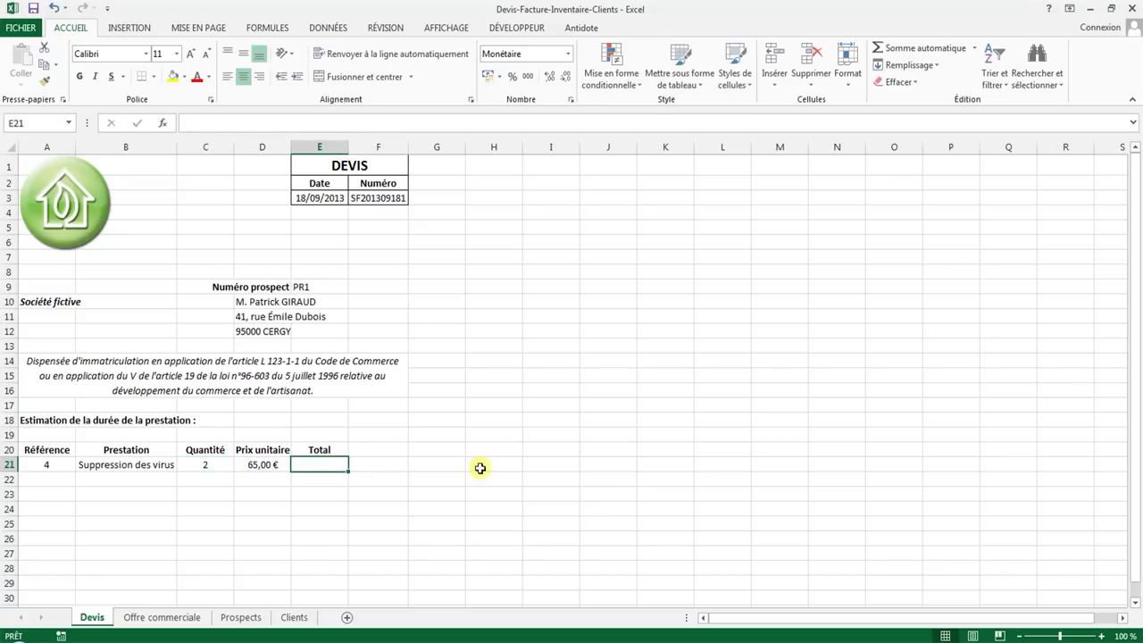
type("=")
key("Left")
key("Left")
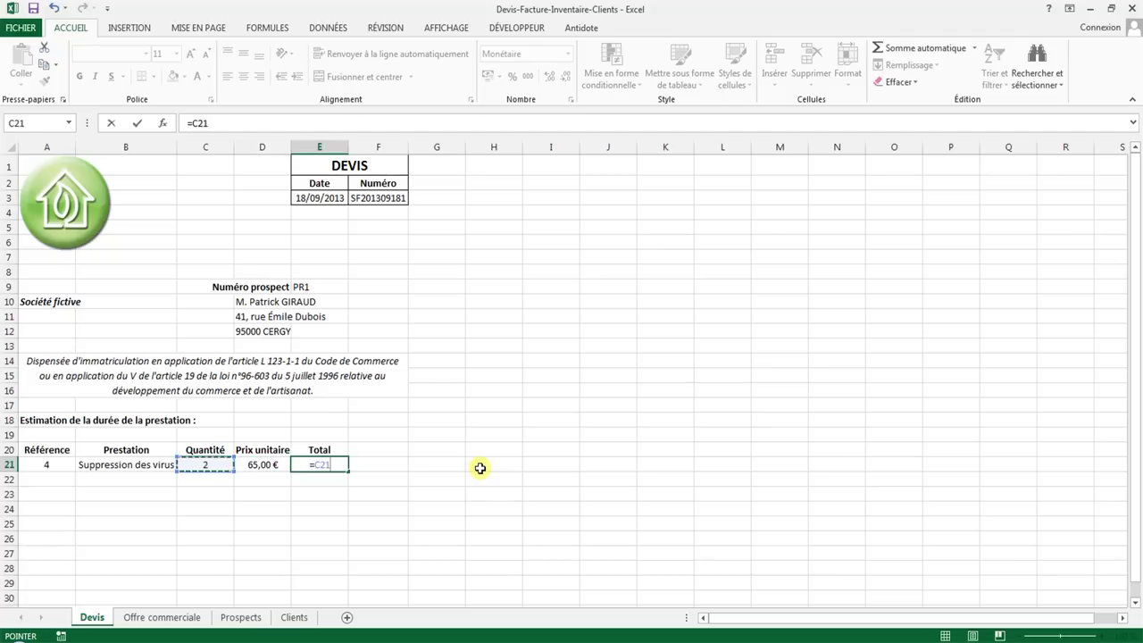
type("*")
key("Left")
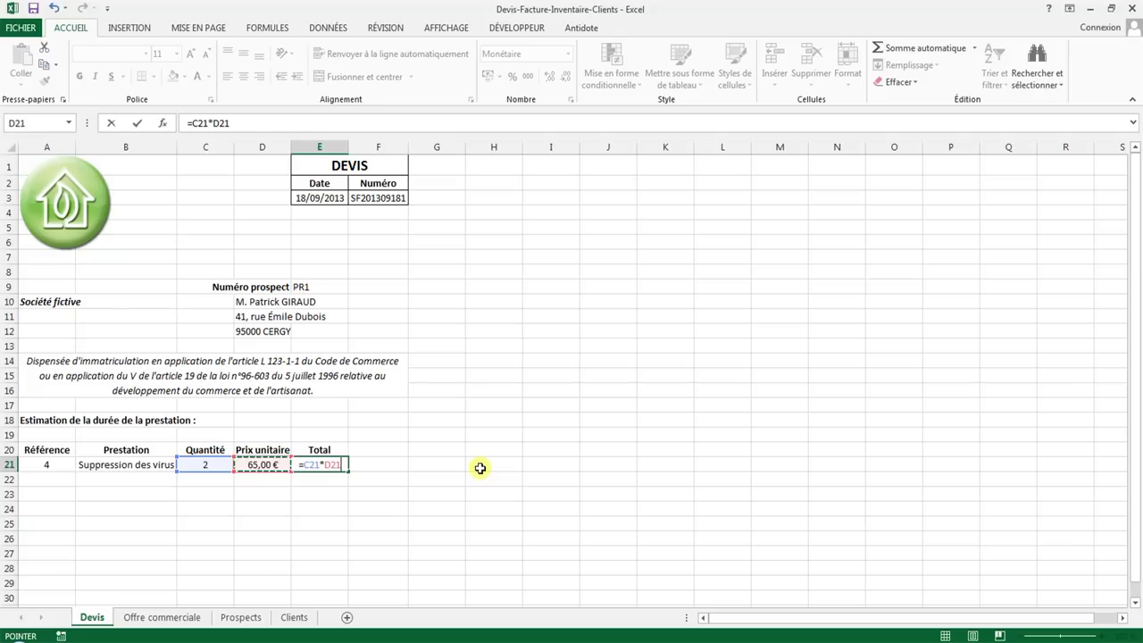
key("Return")
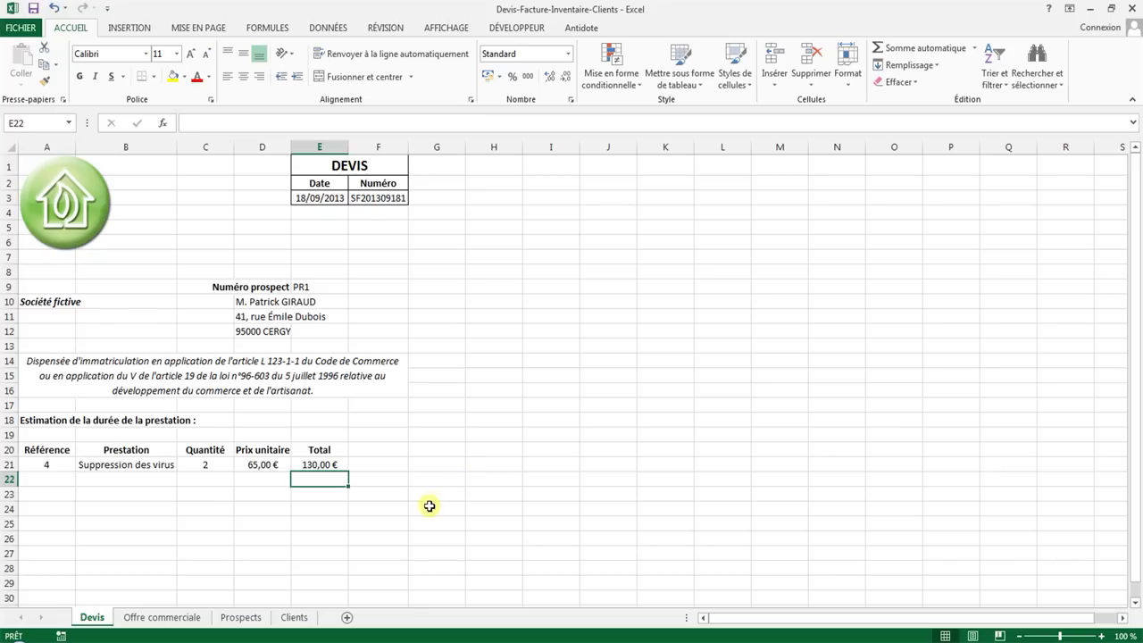
scroll(429, 507, "down", 4)
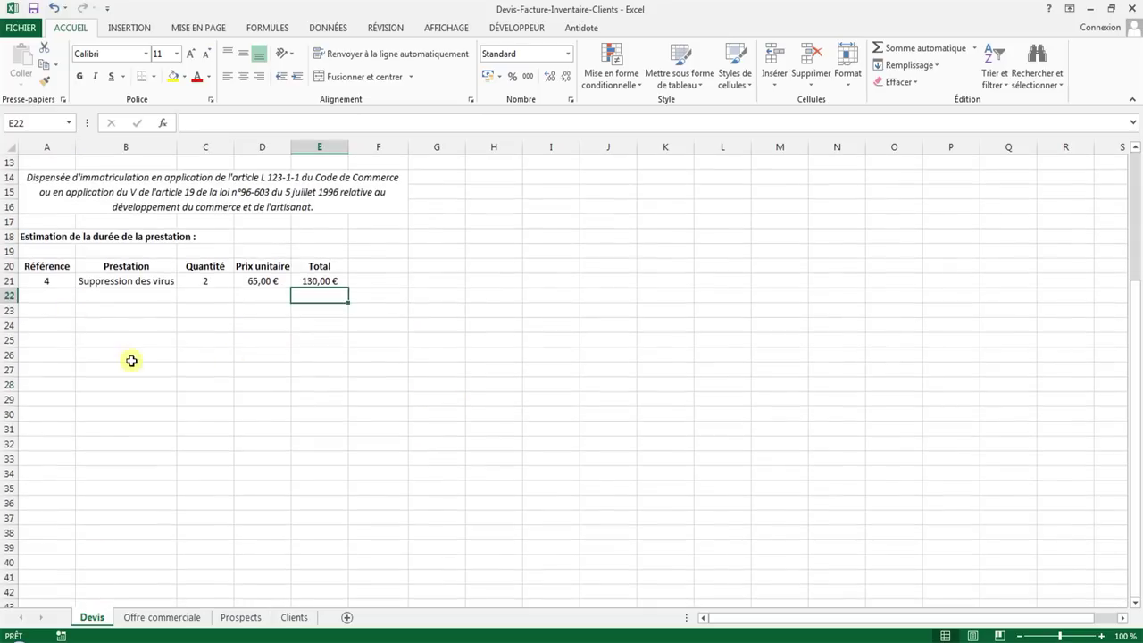
- Copy the completed item row into rows 22 to 26
left_click_drag(45, 280, 307, 280)
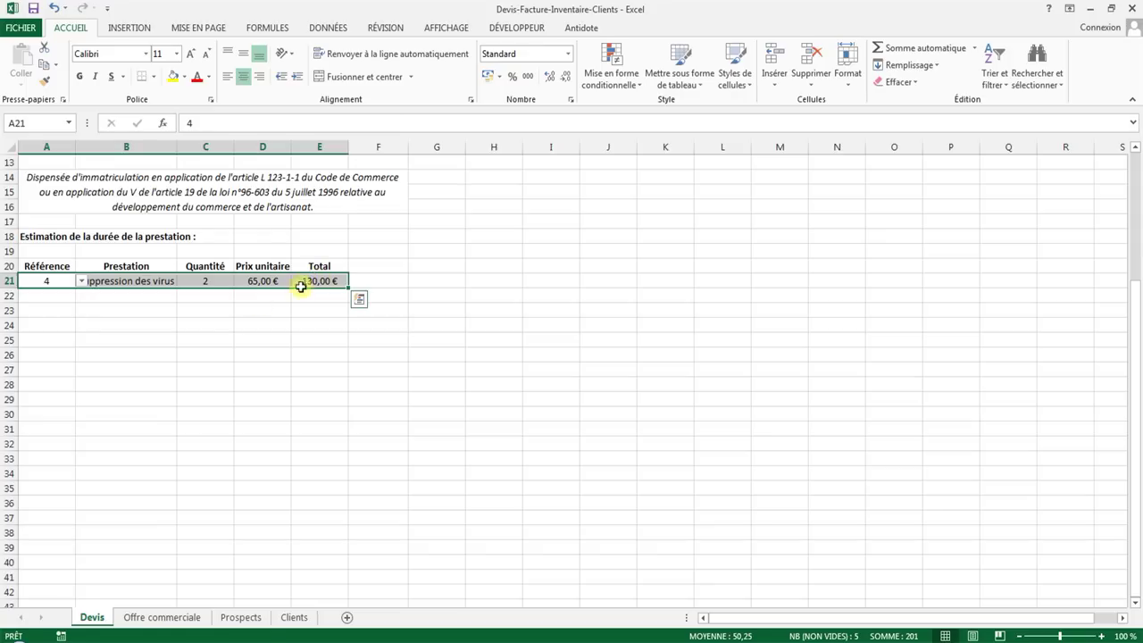
key("ctrl+c")
left_click_drag(72, 298, 62, 355)
key("ctrl+v")
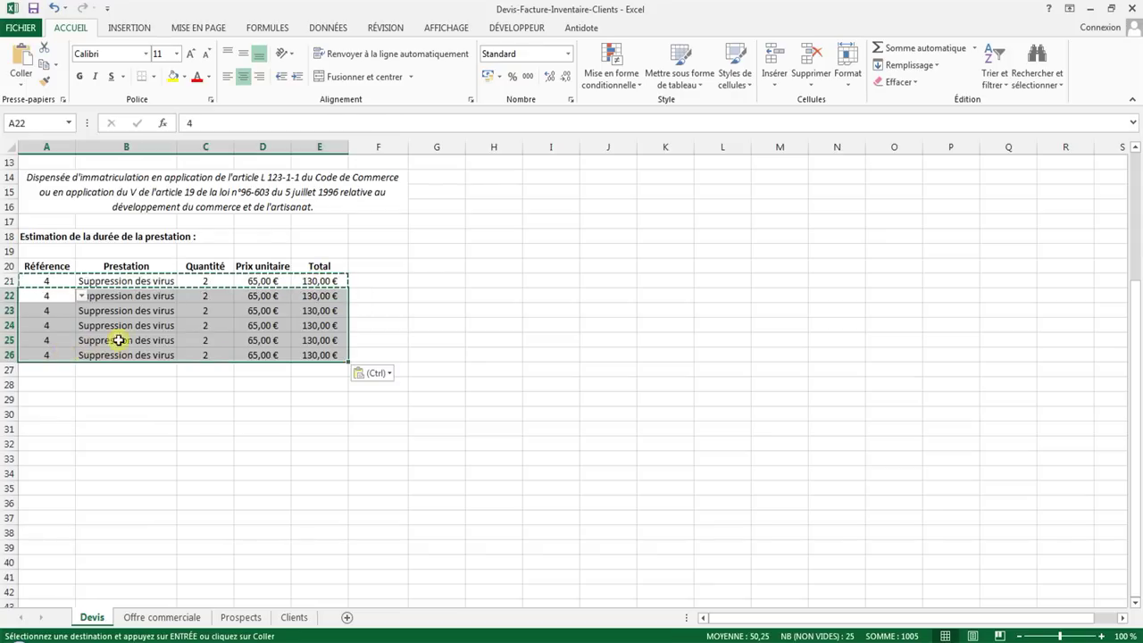
- Clear the reference numbers A22:A26 and quantities C22:C26 of the copied rows
left_click(152, 295)
left_click(55, 296)
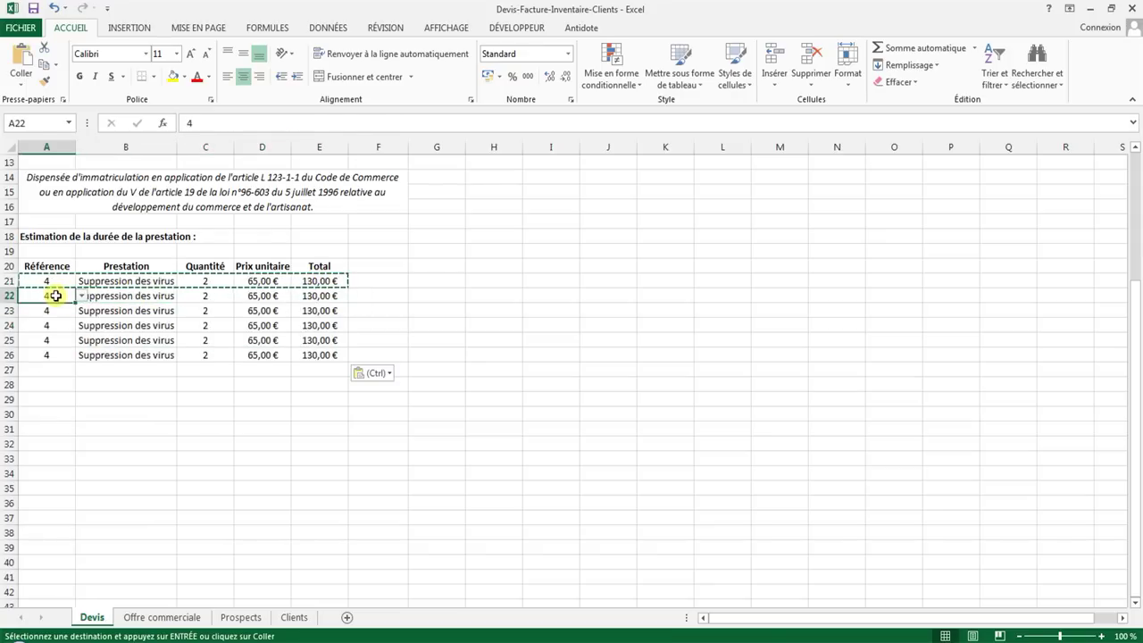
key("Delete")
left_click_drag(55, 308, 59, 354)
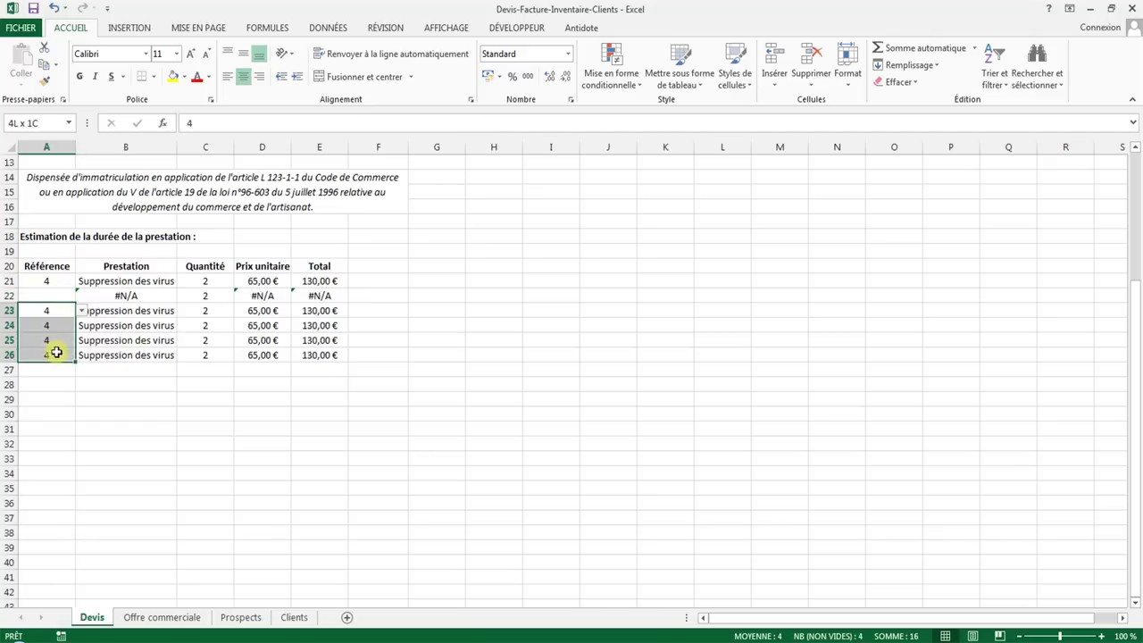
key("Delete")
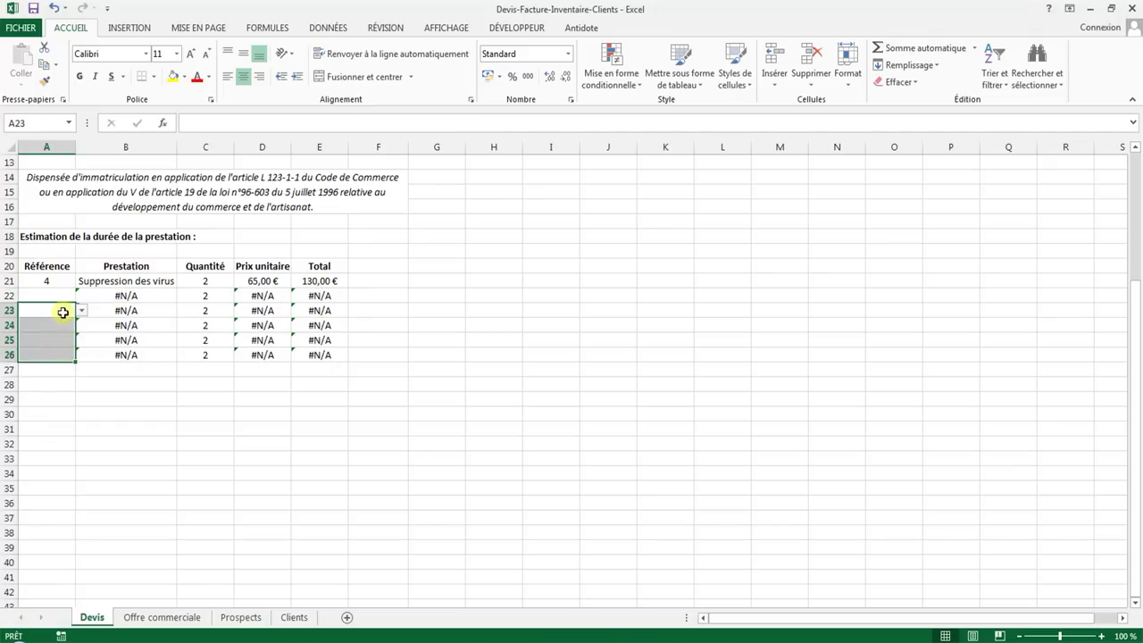
left_click_drag(205, 297, 211, 355)
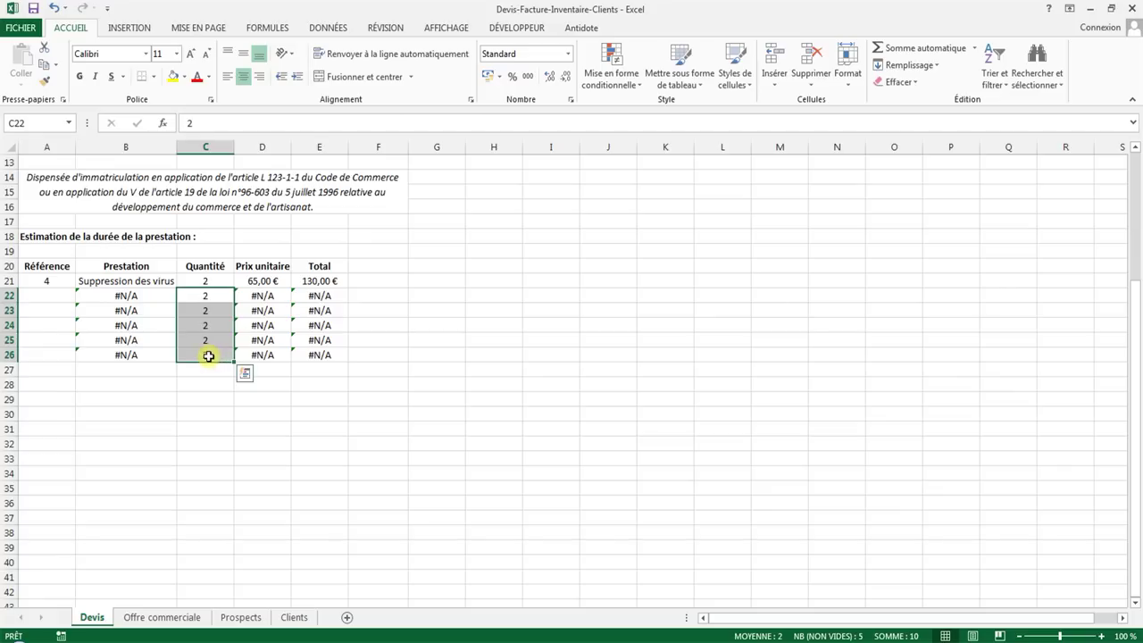
key("Delete")
left_click(36, 294)
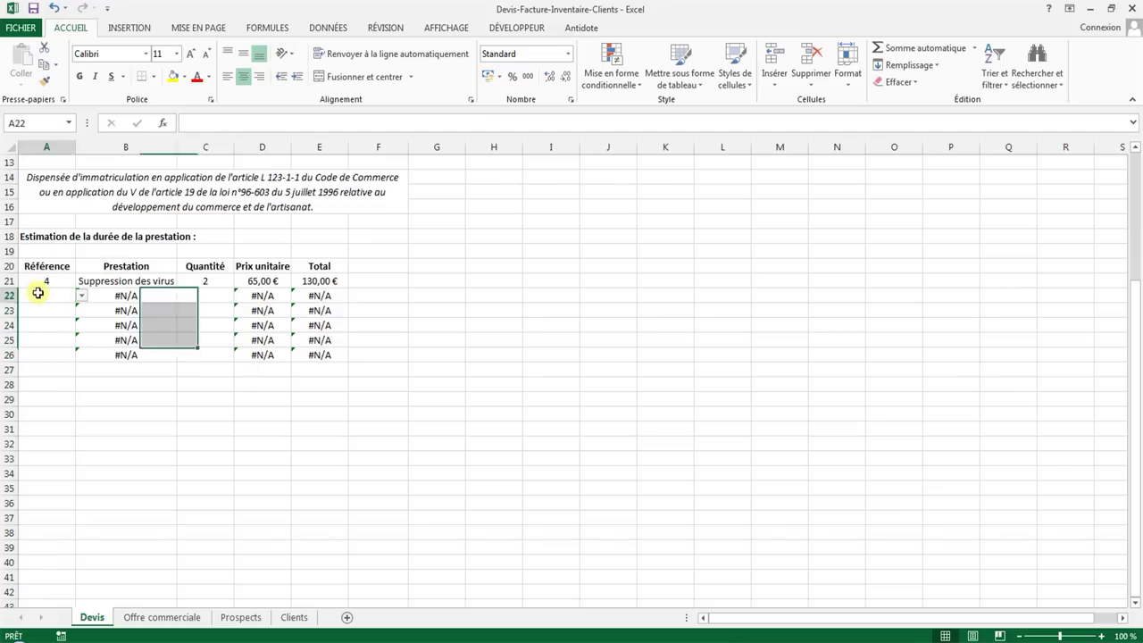
left_click(150, 295)
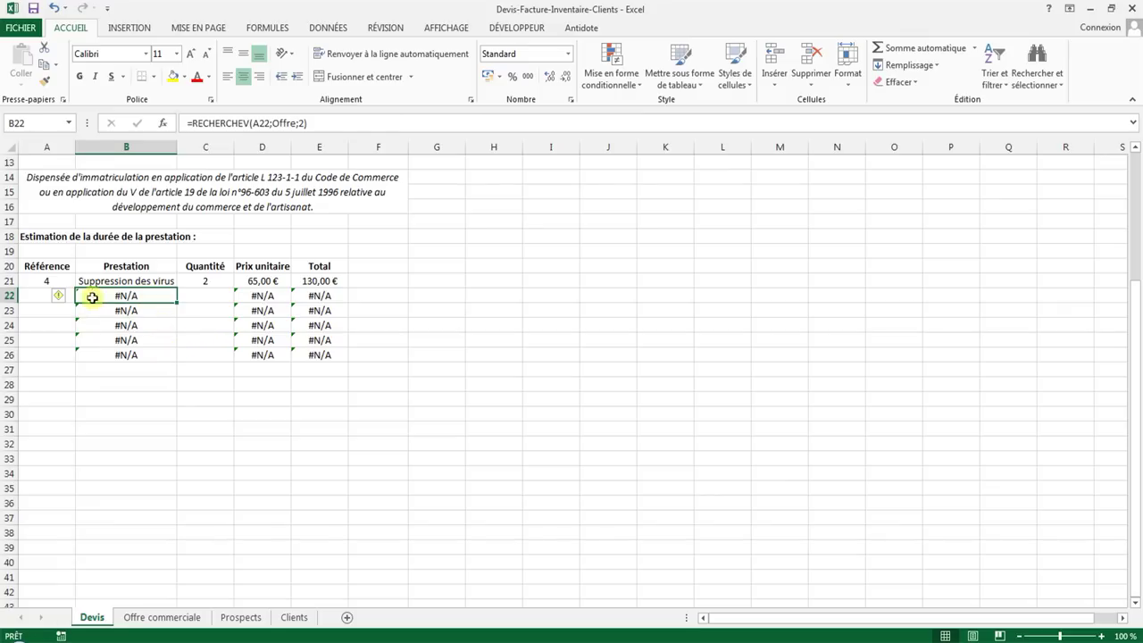
- Choose reference 2 in A22 so the line shows Dépannage à distance
left_click(39, 298)
left_click(81, 296)
left_click(70, 320)
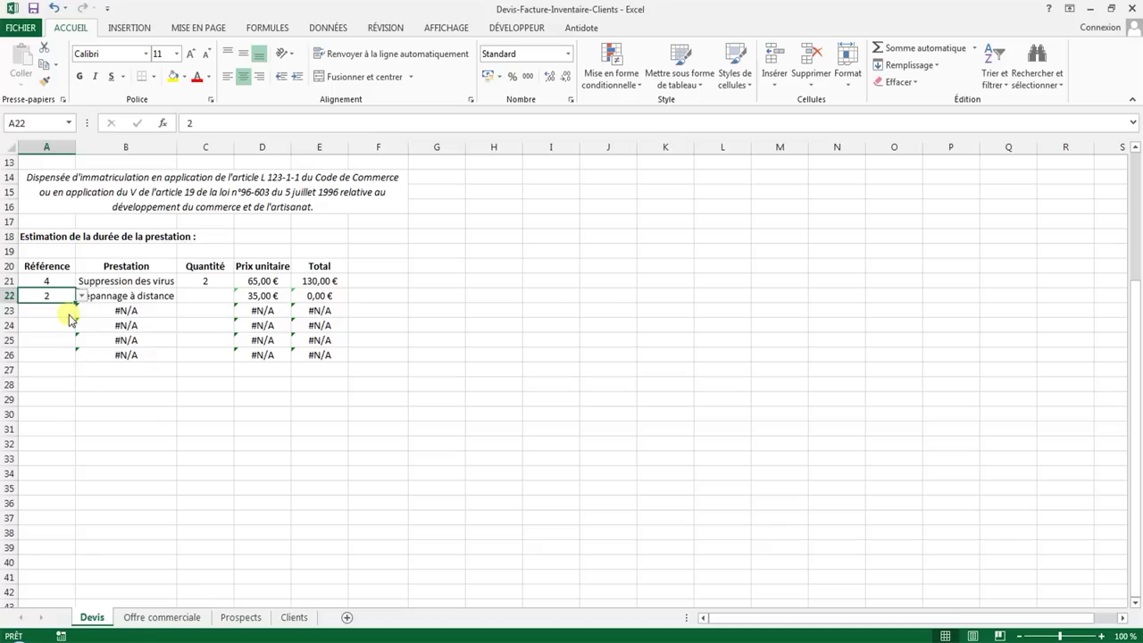
left_click(112, 327)
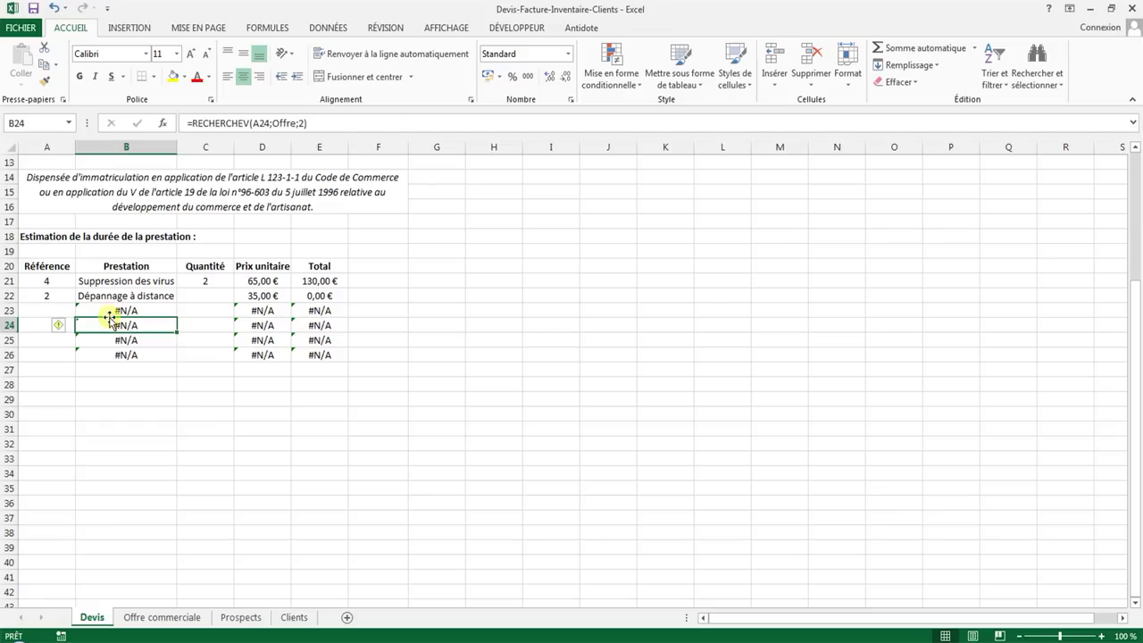
- Delete the extra rows 23 to 26
left_click(14, 313)
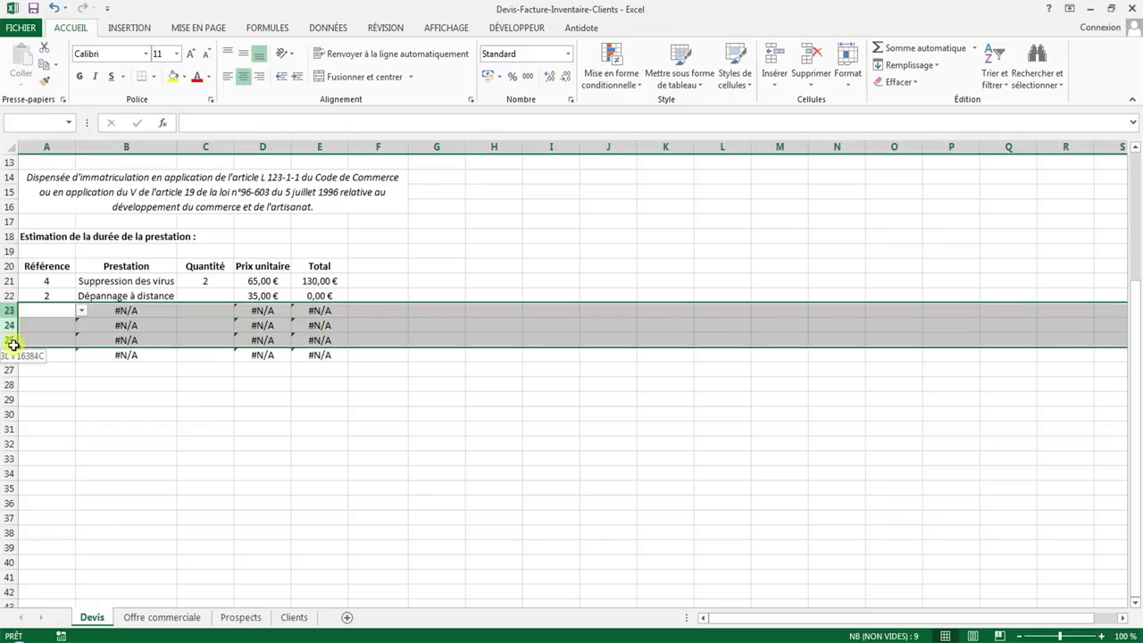
left_click_drag(14, 320, 12, 353)
right_click(12, 353)
left_click(99, 471)
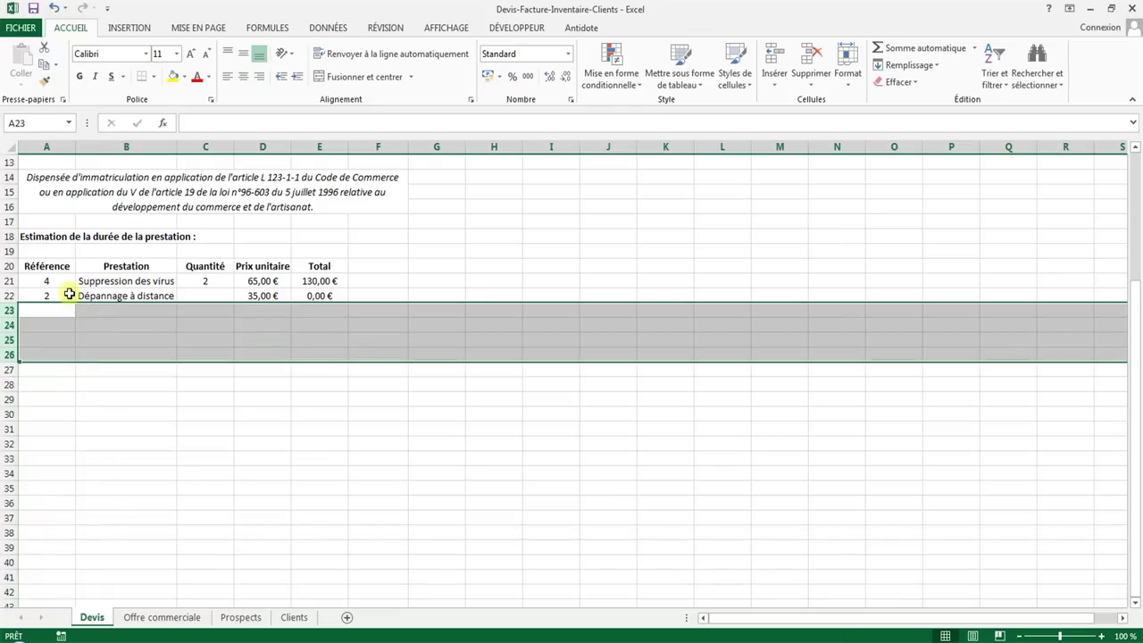
- Apply Toutes les bordures to the table A20:E22
left_click_drag(51, 264, 309, 280)
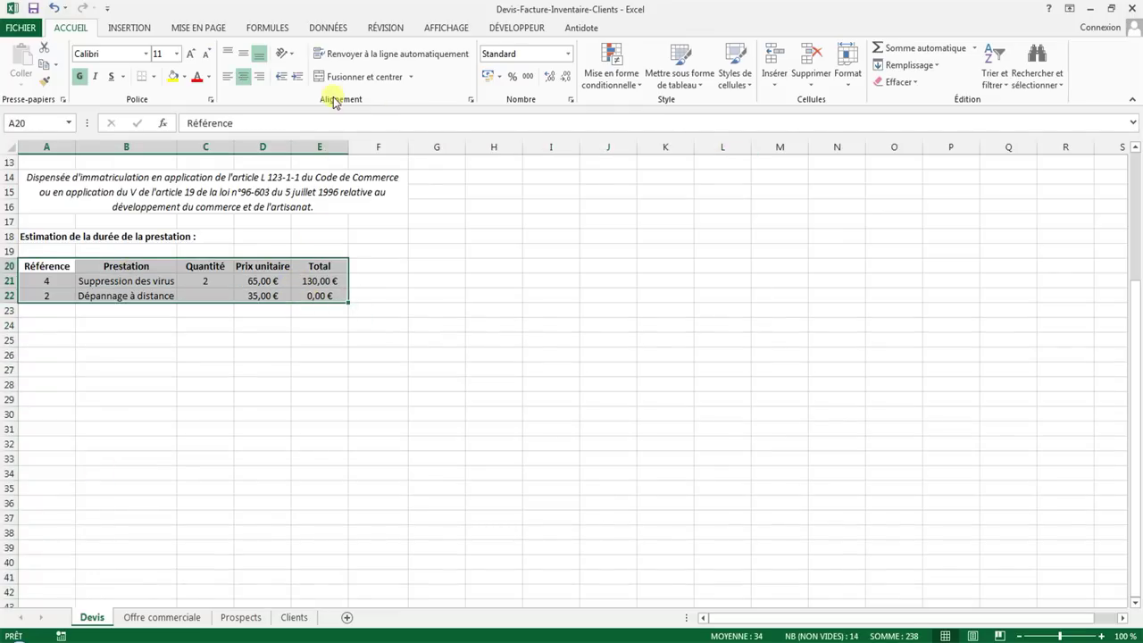
left_click(153, 77)
left_click(169, 208)
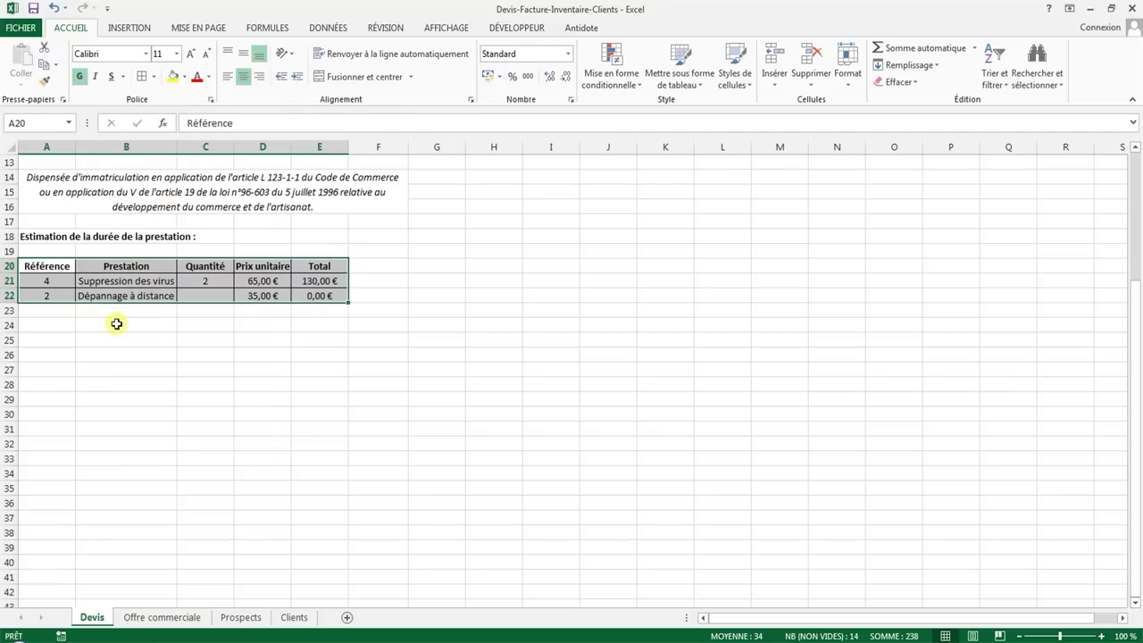
left_click(113, 325)
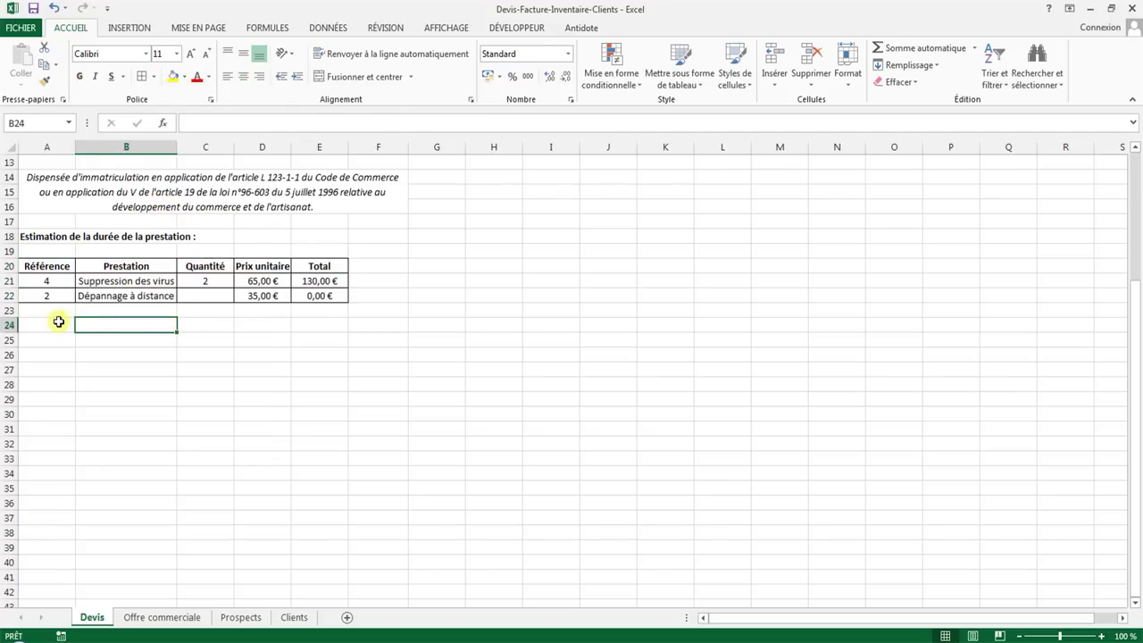
left_click(45, 310)
scroll(242, 330, "up", 4)
scroll(244, 332, "down", 3)
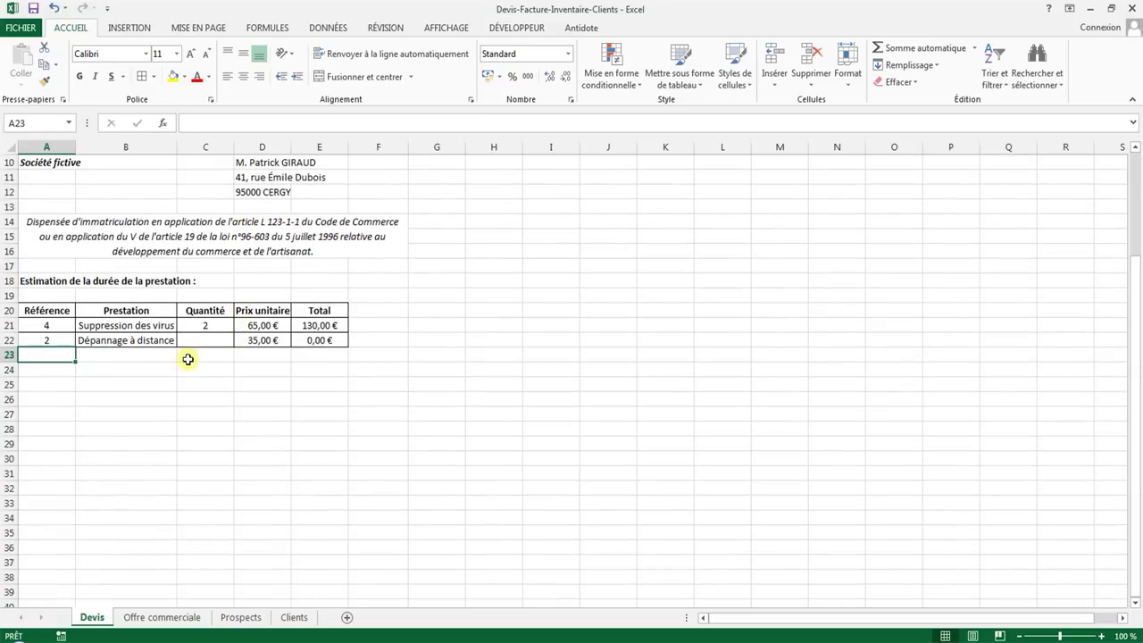
scroll(86, 365, "down", 2)
left_click(46, 293)
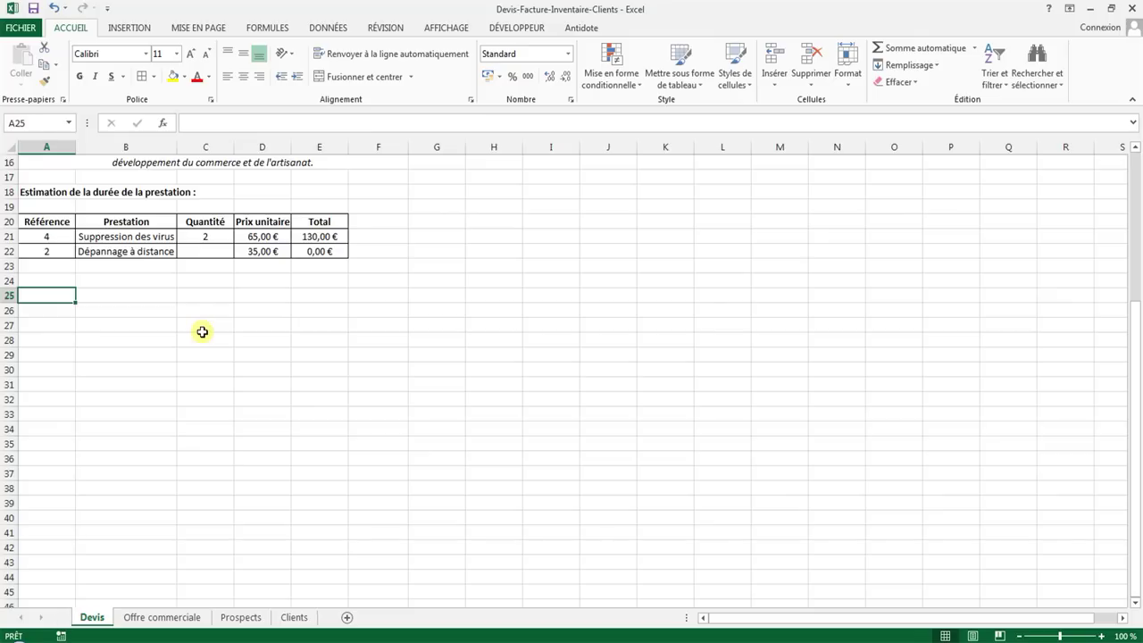
- Type 'Chaque prestation (hors formation) est garantie 30 jours.' in A25 and merge and centre it across A25:E25
type("Chaque ")
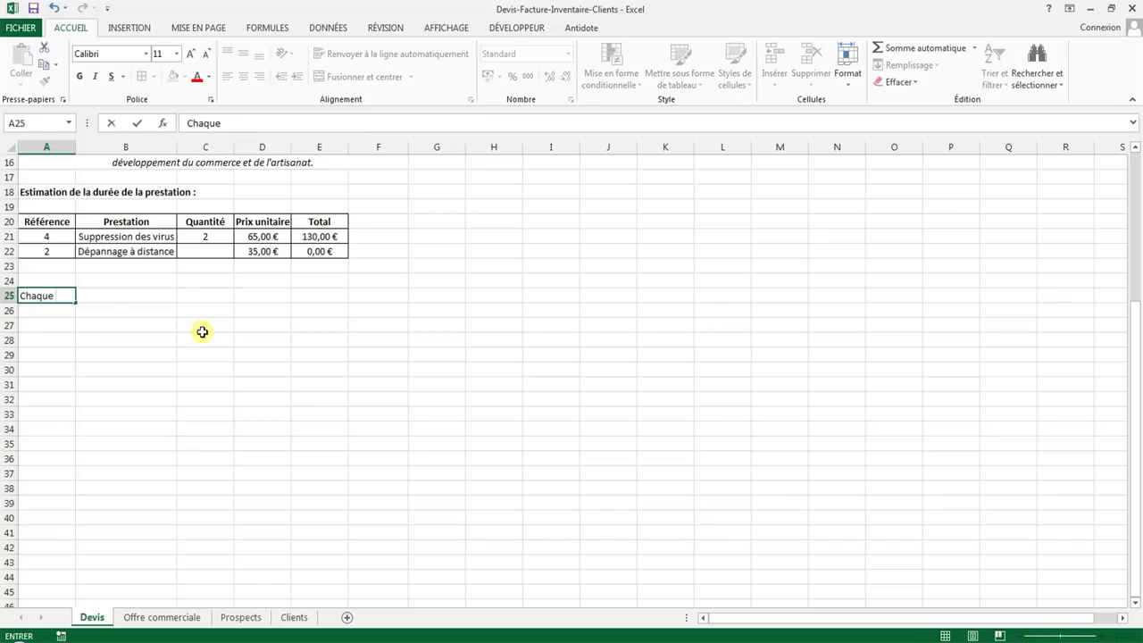
type("prestation (h")
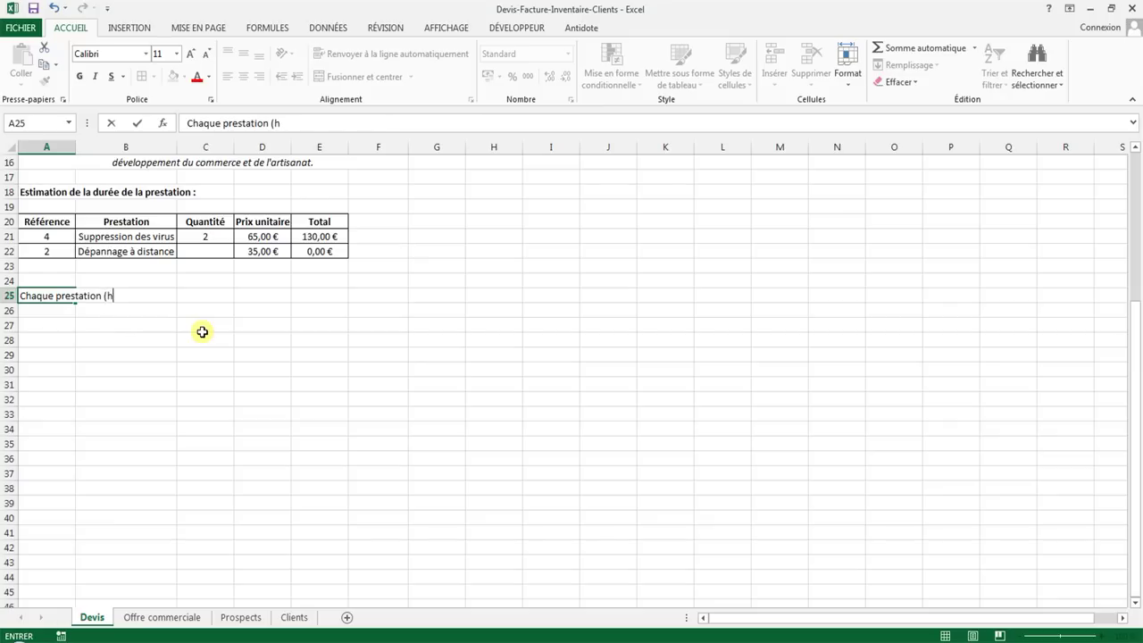
type("ors formation")
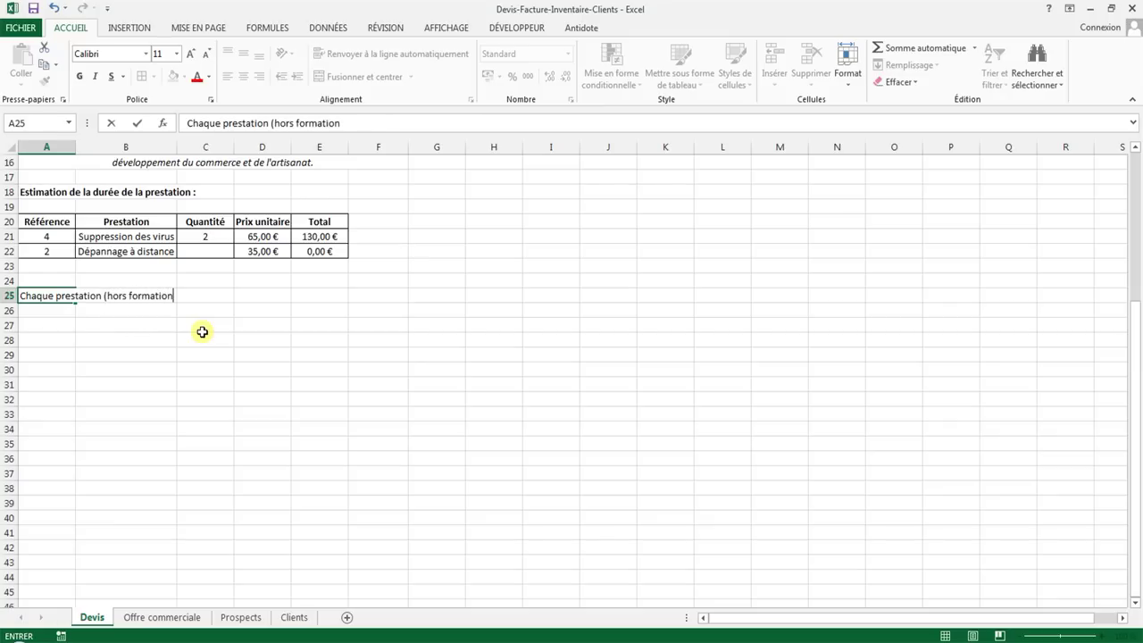
type(") est garantie 30 jours.")
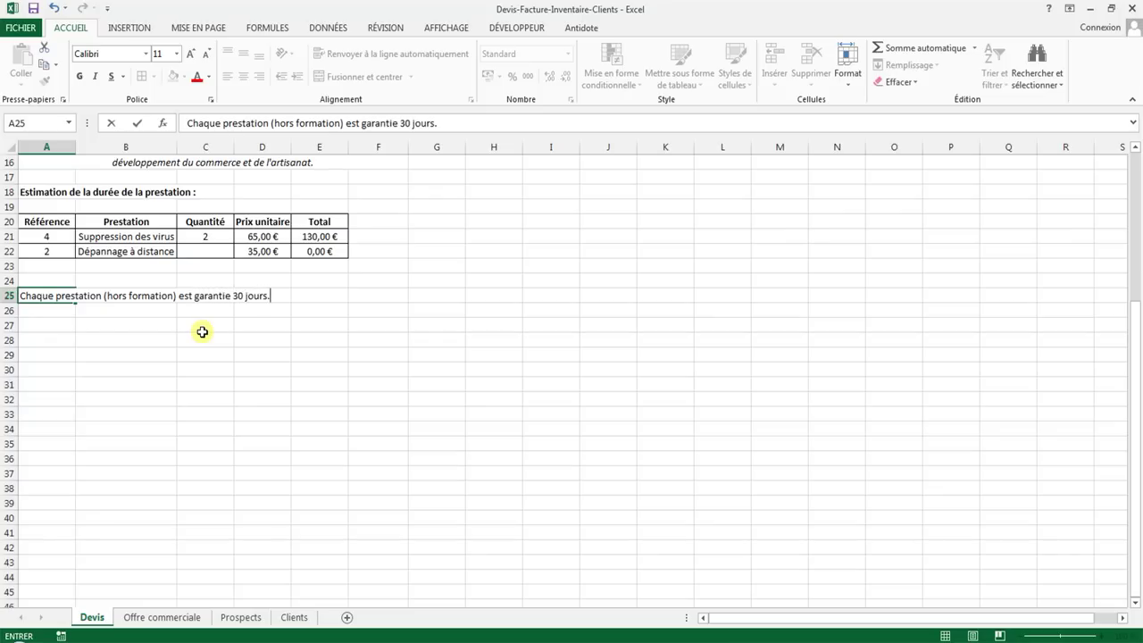
key("Return")
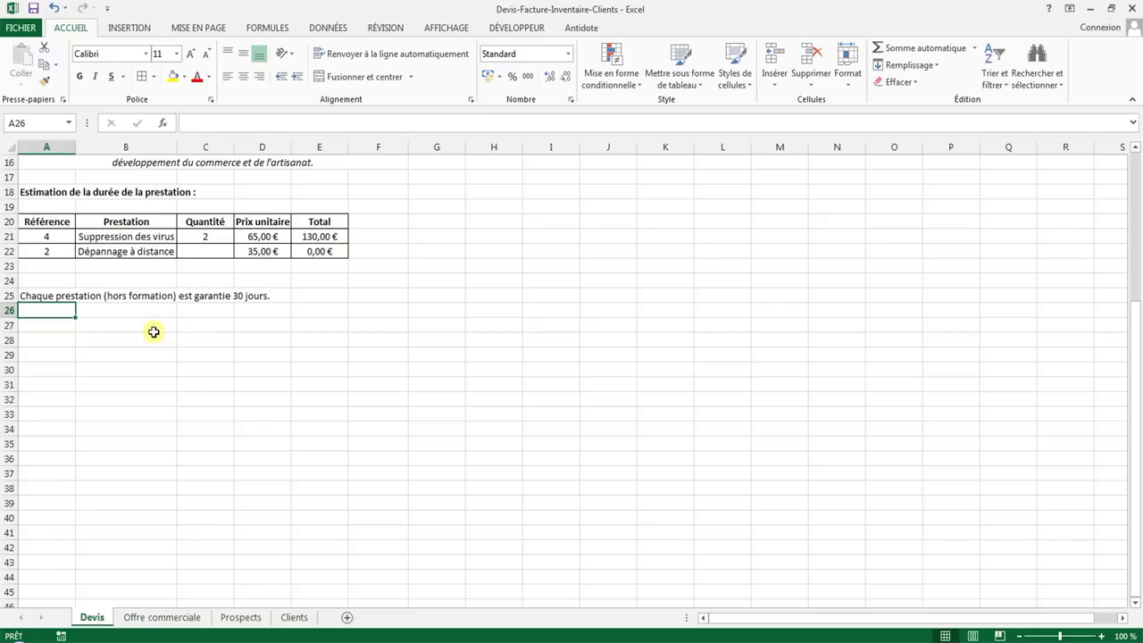
left_click_drag(55, 296, 311, 295)
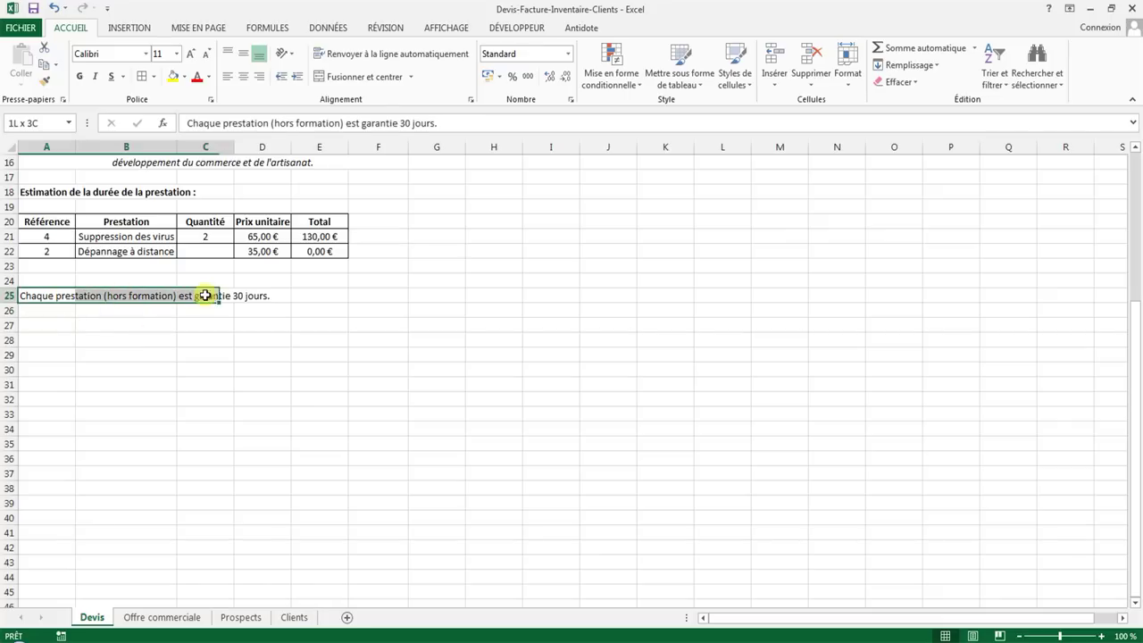
left_click(362, 76)
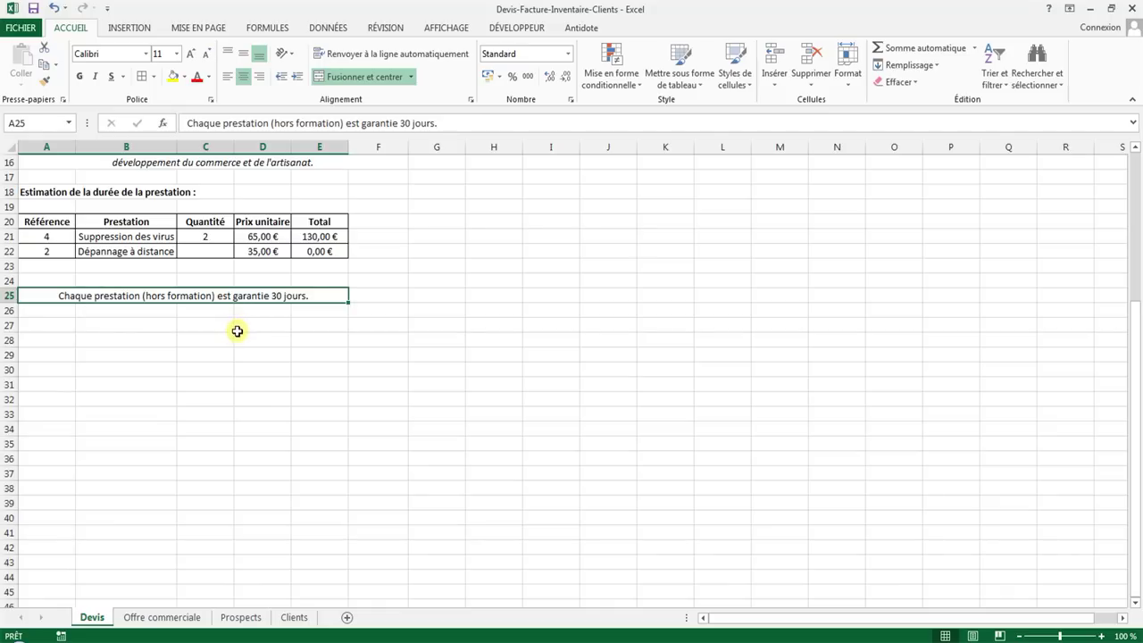
left_click(47, 324)
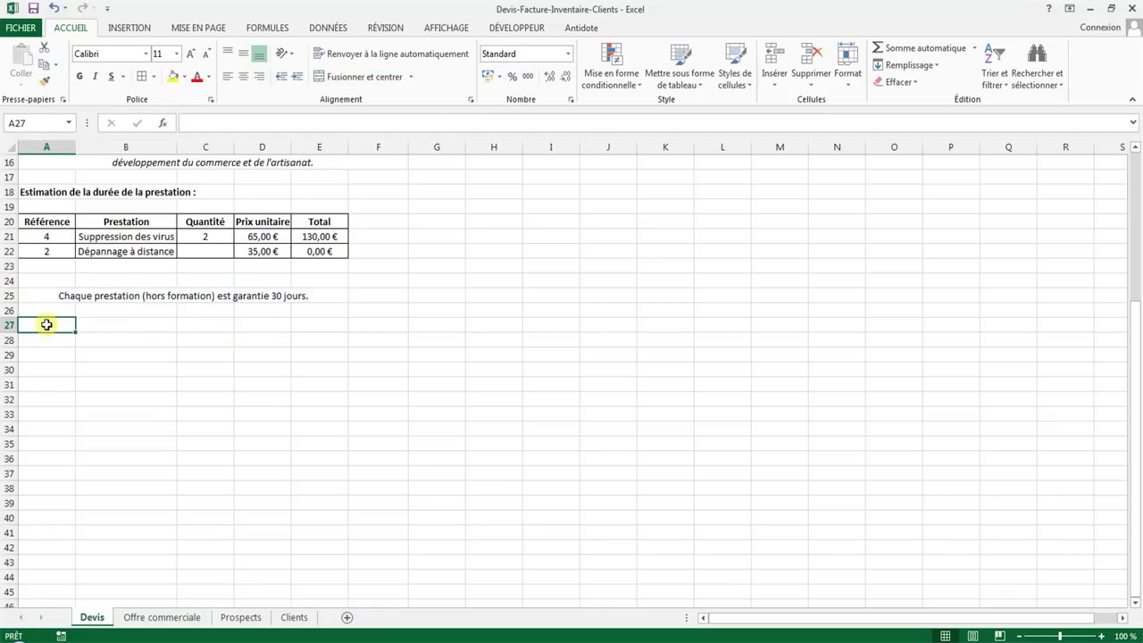
- Put the text 'Devis valable 30 jours soit jusqu'au' in B27, clearing it from C27
left_click(160, 323)
left_click(203, 327)
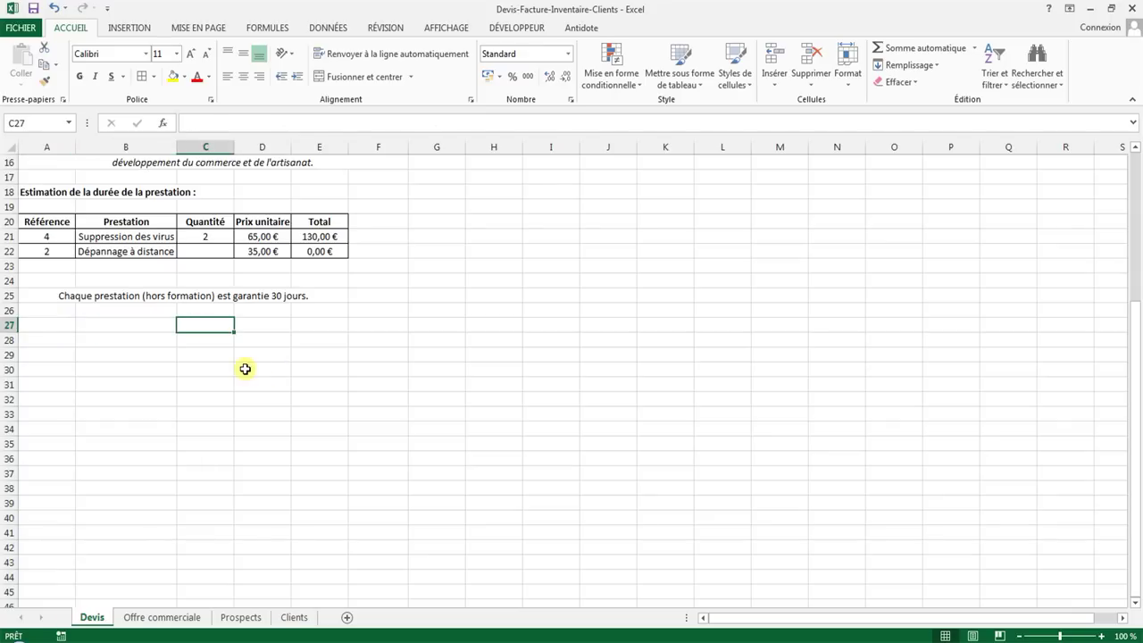
type("Devis valable")
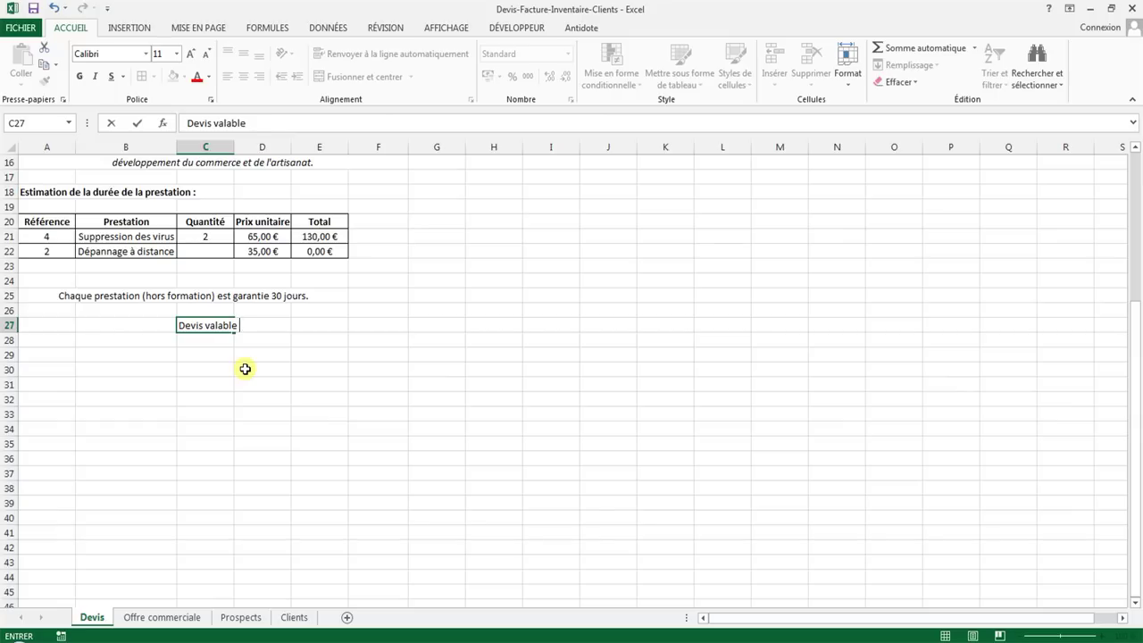
type("30 jours soit jusqu")
type("'au")
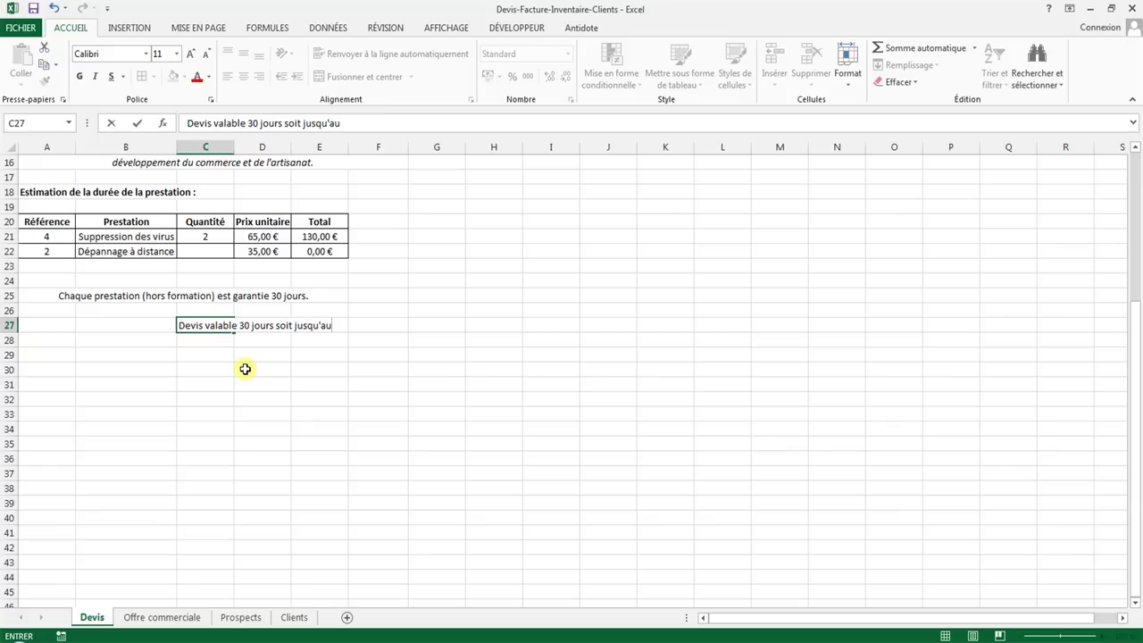
left_click(245, 369)
left_click(211, 327)
key("ctrl+c")
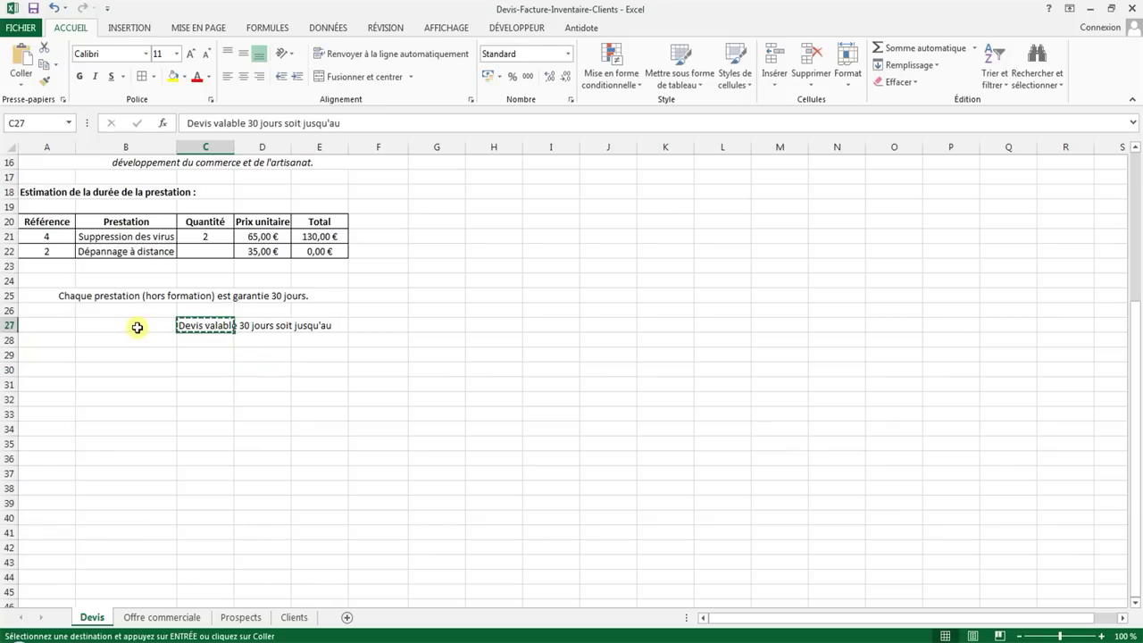
left_click(136, 326)
key("ctrl+v")
left_click(188, 326)
key("Delete")
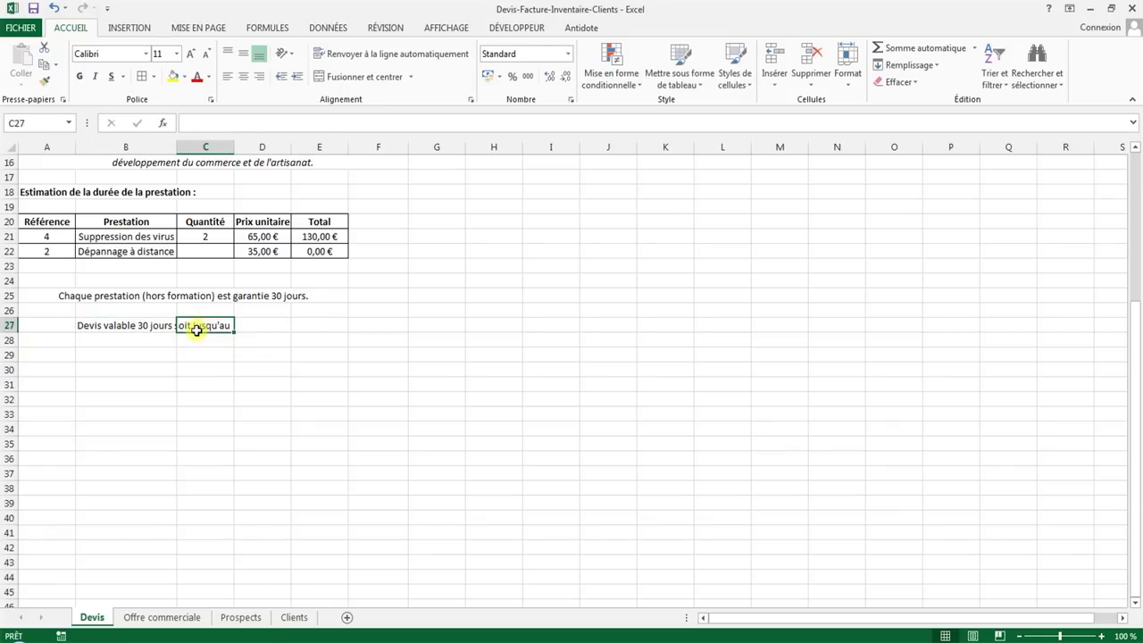
- Enter =AUJOURDHUI()+30 in D27 so it shows the validity date 18/10/2013
left_click(270, 327)
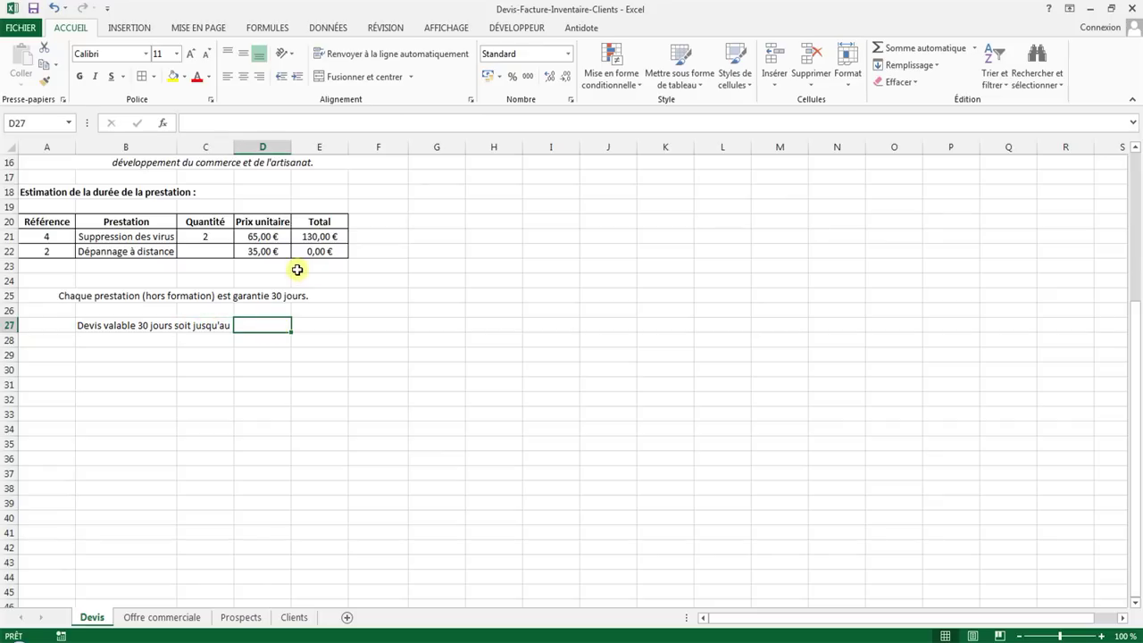
type("=AUJO")
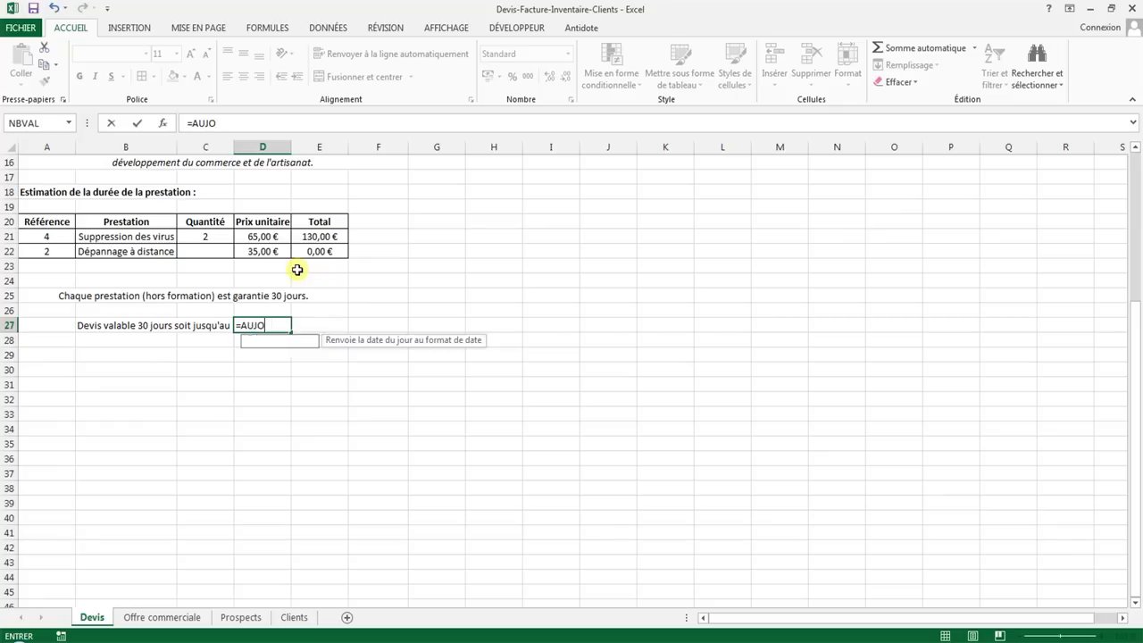
type("URD4HU")
key("BackSpace")
key("BackSpace")
key("BackSpace")
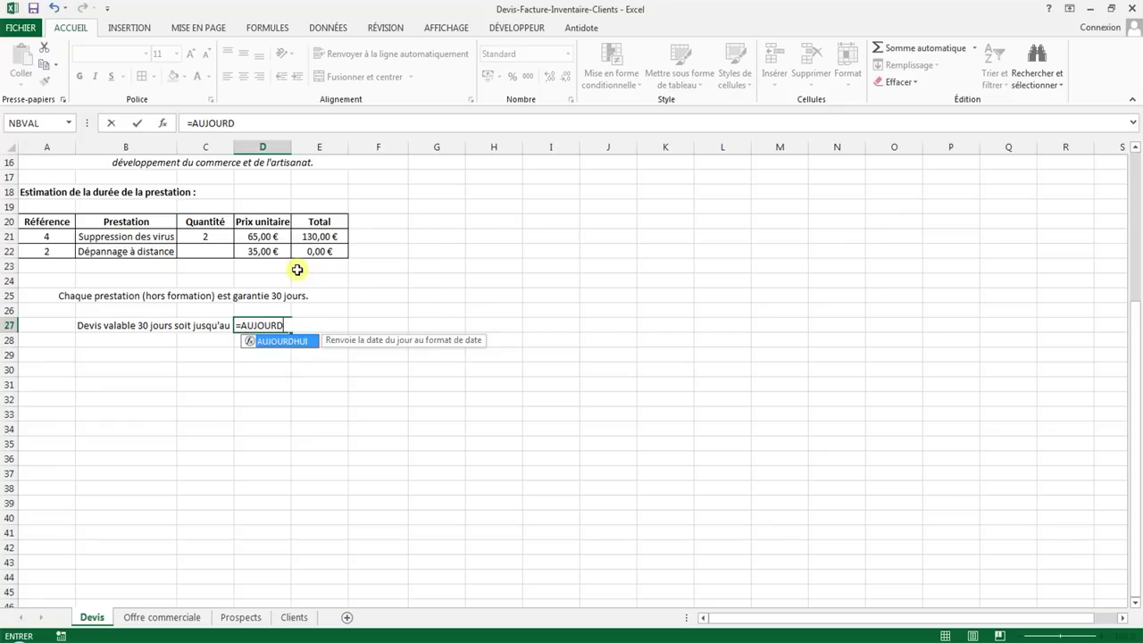
double_click(274, 343)
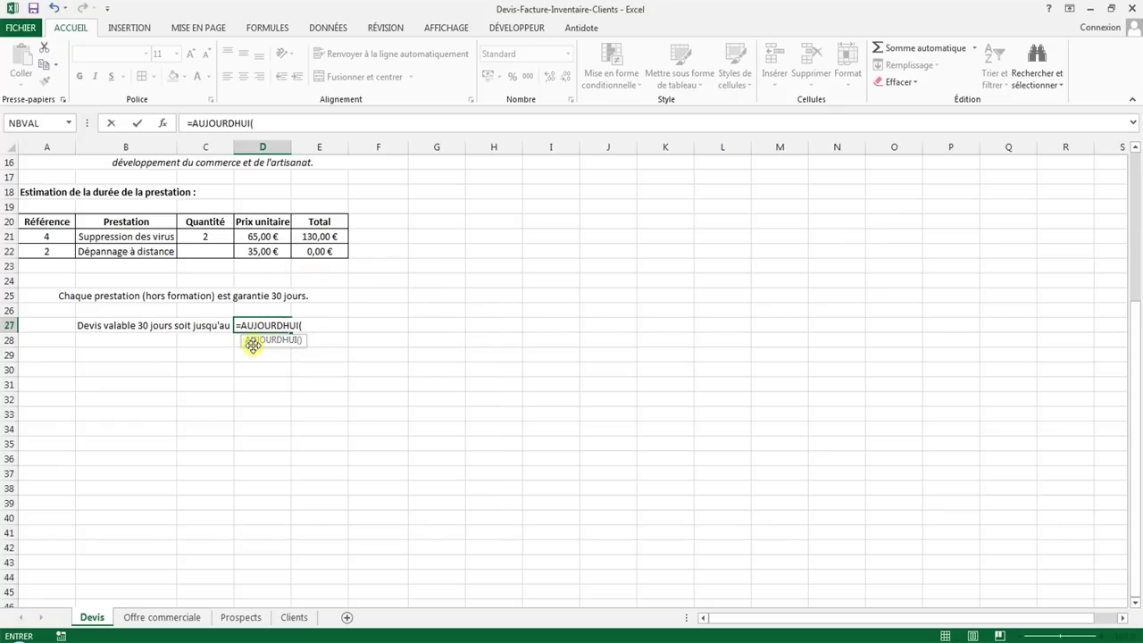
type("+")
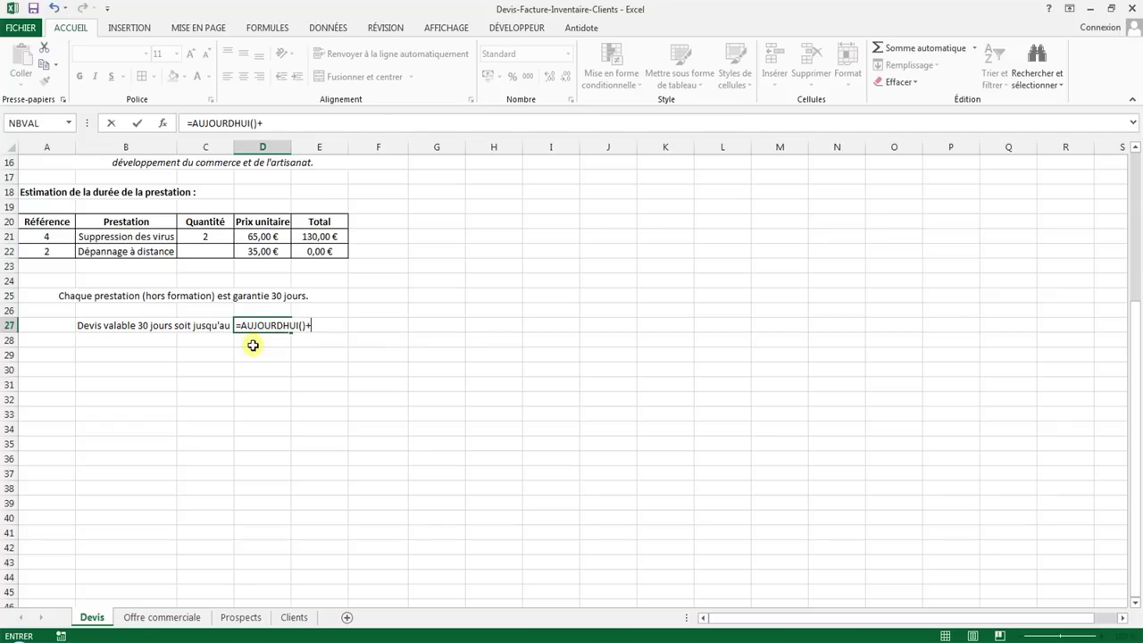
type("0")
key("Return")
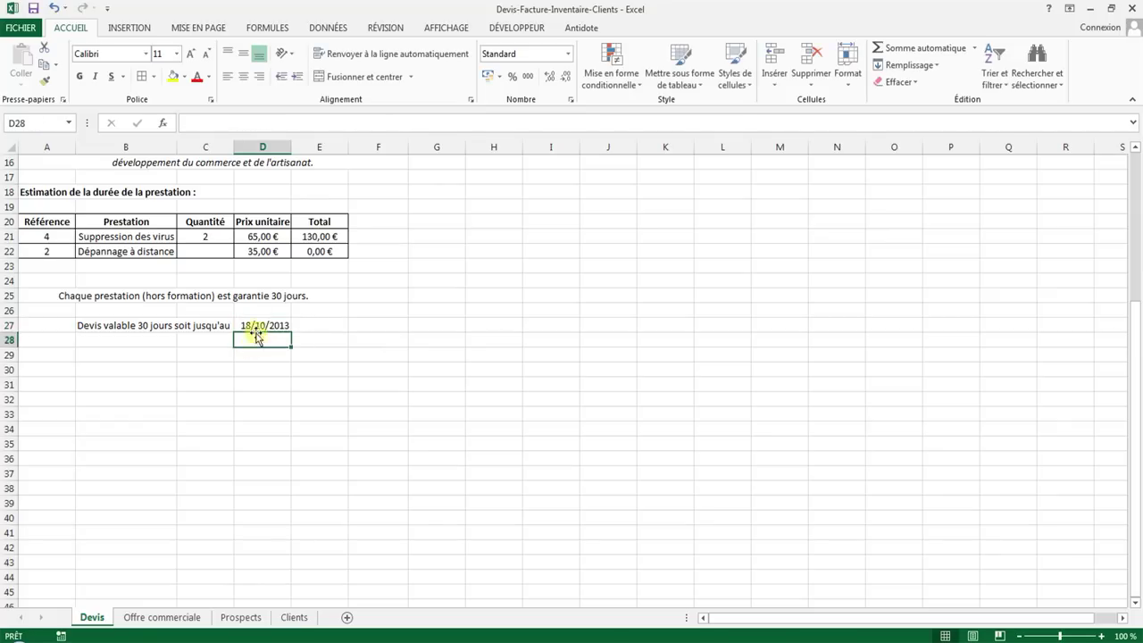
scroll(259, 315, "up", 1)
scroll(259, 314, "up", 5)
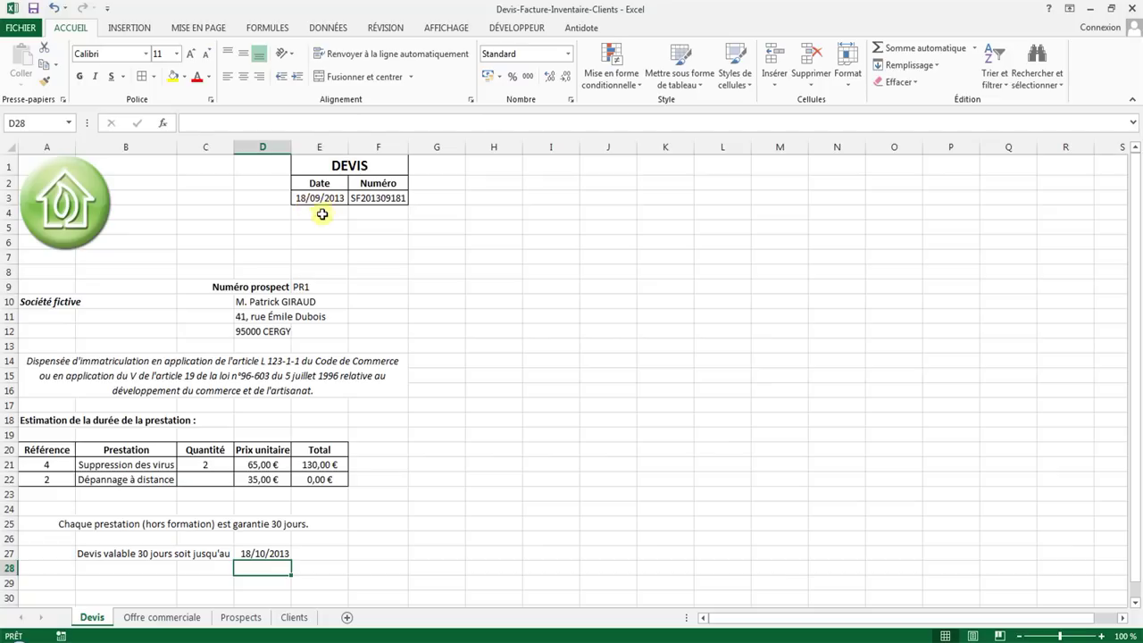
scroll(316, 277, "down", 4)
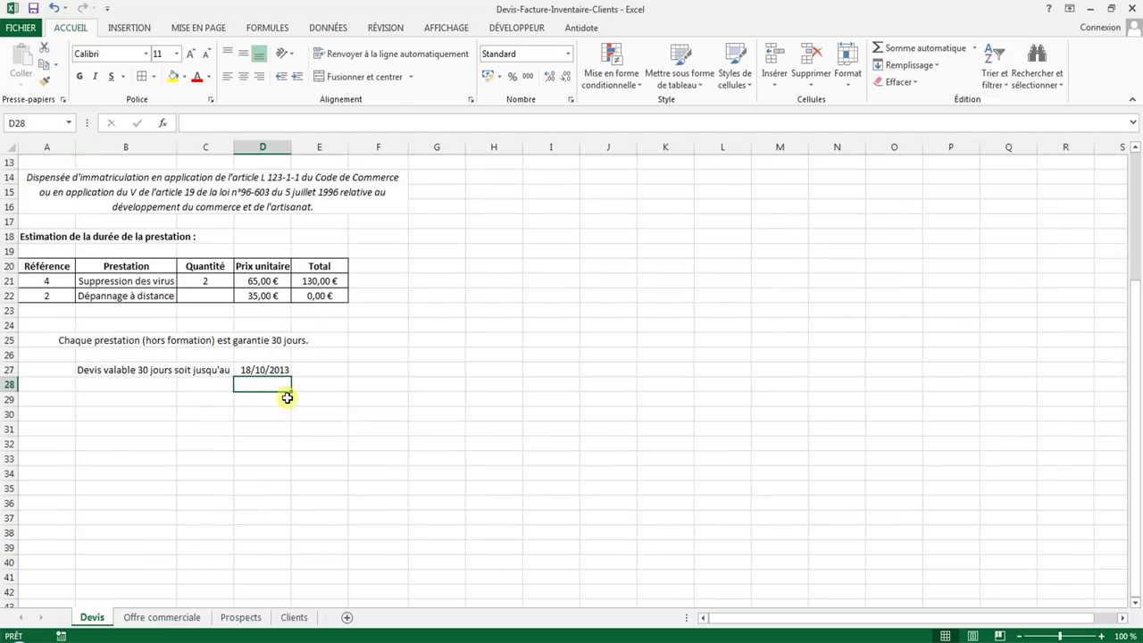
left_click(110, 382)
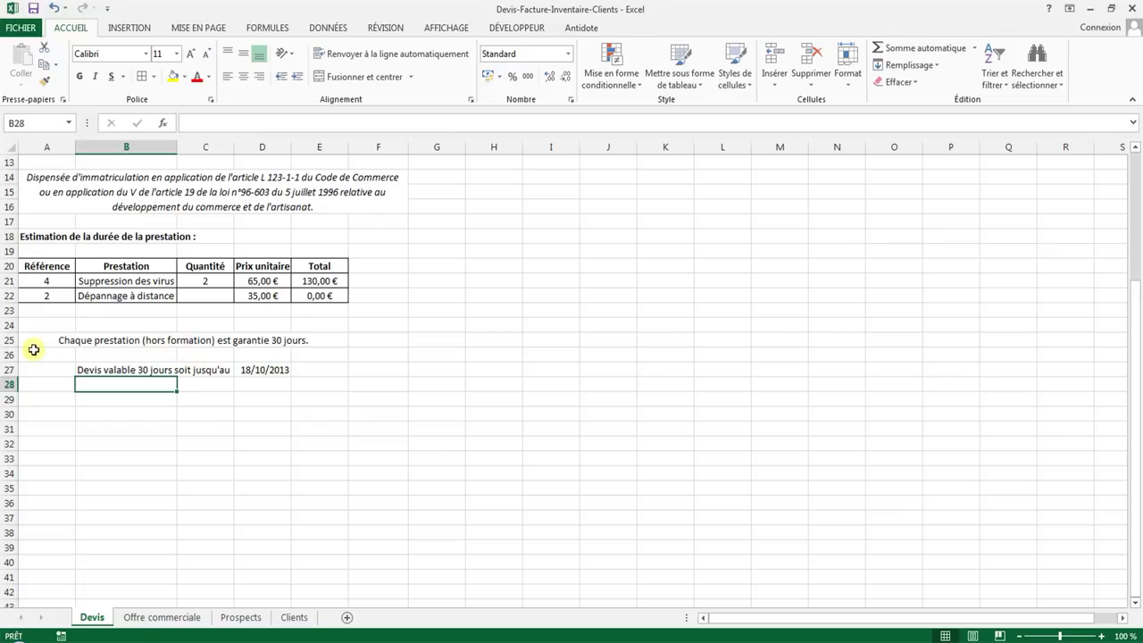
- Delete the empty rows 26 and 24
right_click(7, 355)
left_click(53, 476)
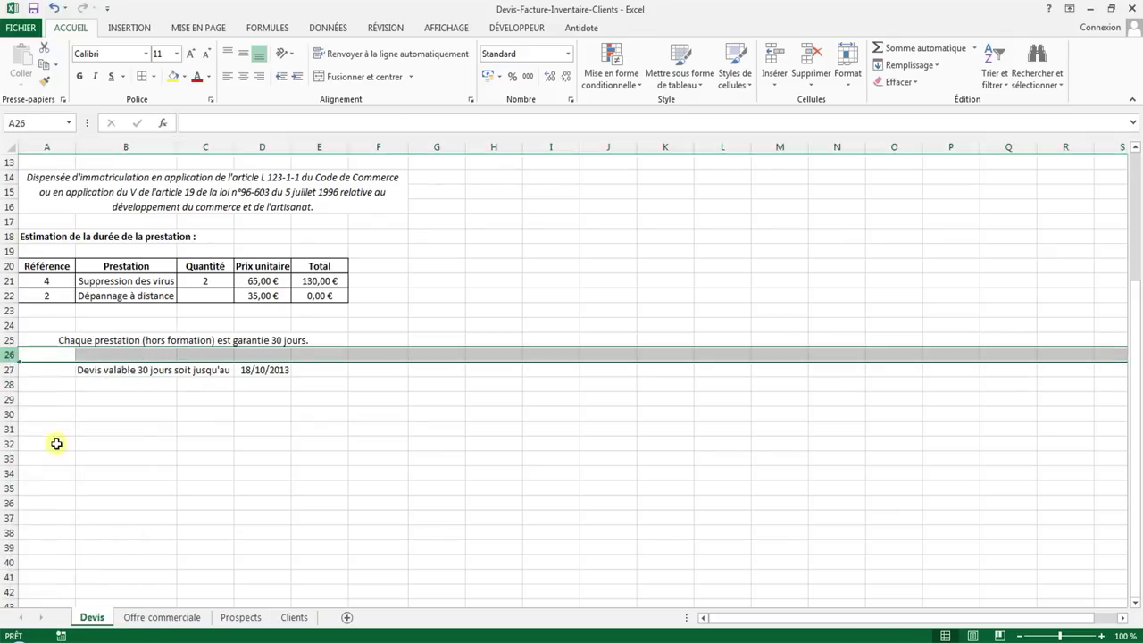
left_click(5, 324)
right_click(5, 324)
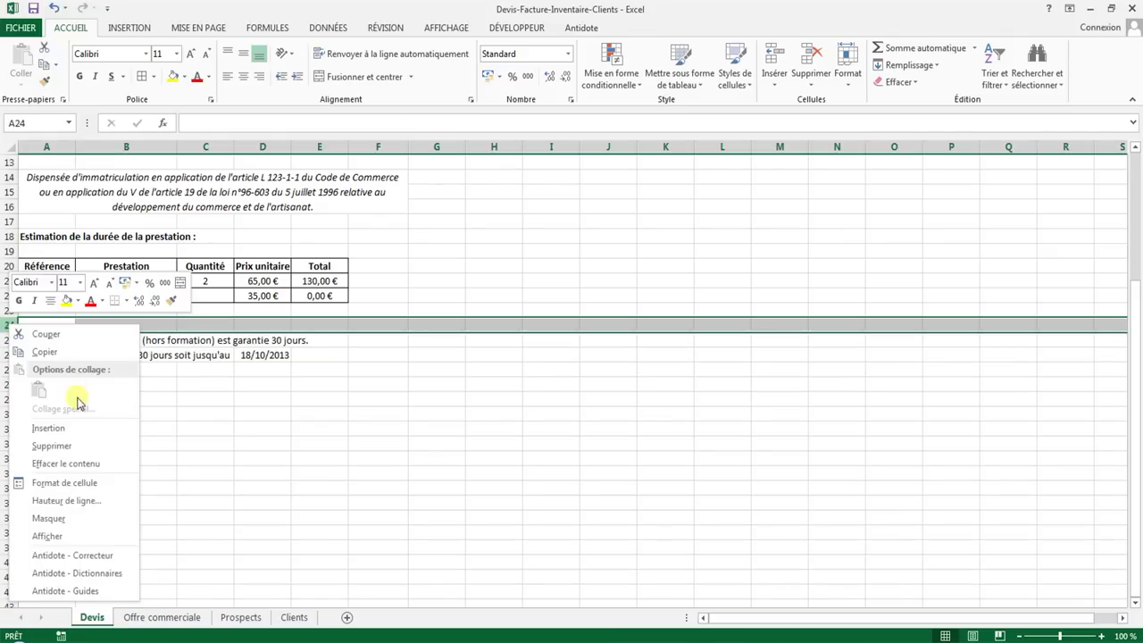
left_click(79, 444)
- Label D27 'Total HT' and enter =SOMME(E21;E22) in E27
left_click(247, 370)
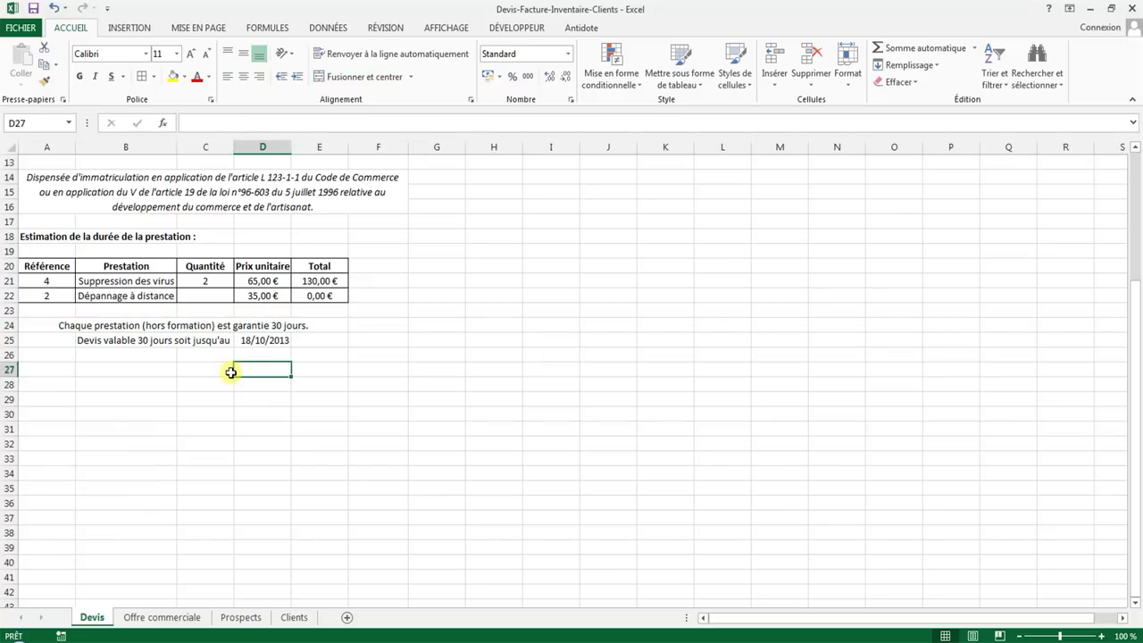
type("Total HT")
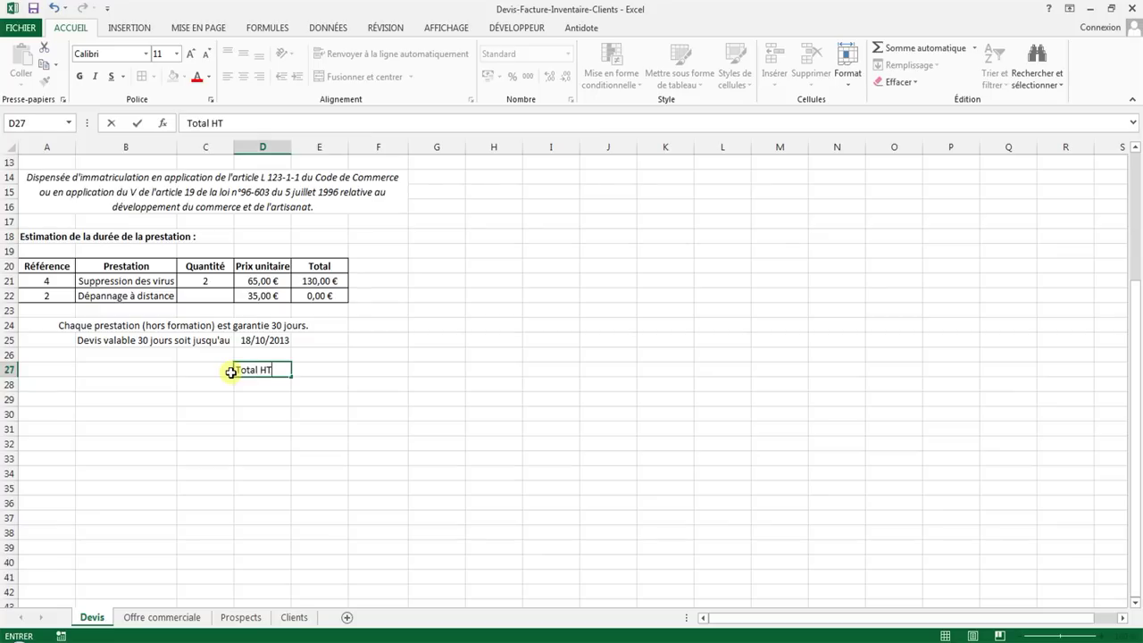
key("Tab")
type("=")
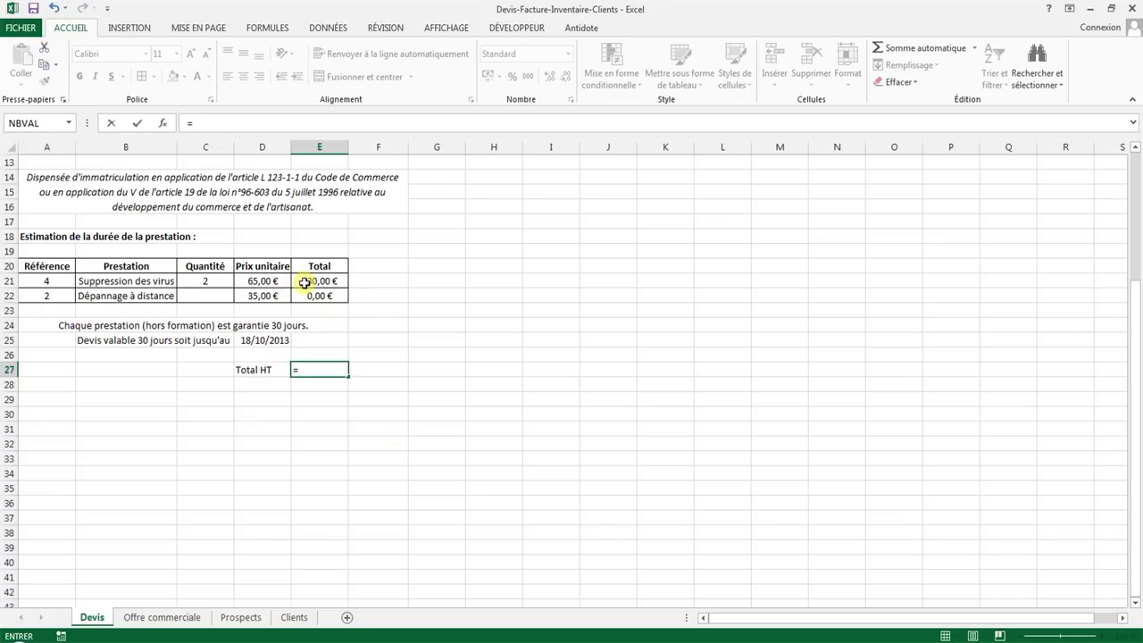
key("Escape")
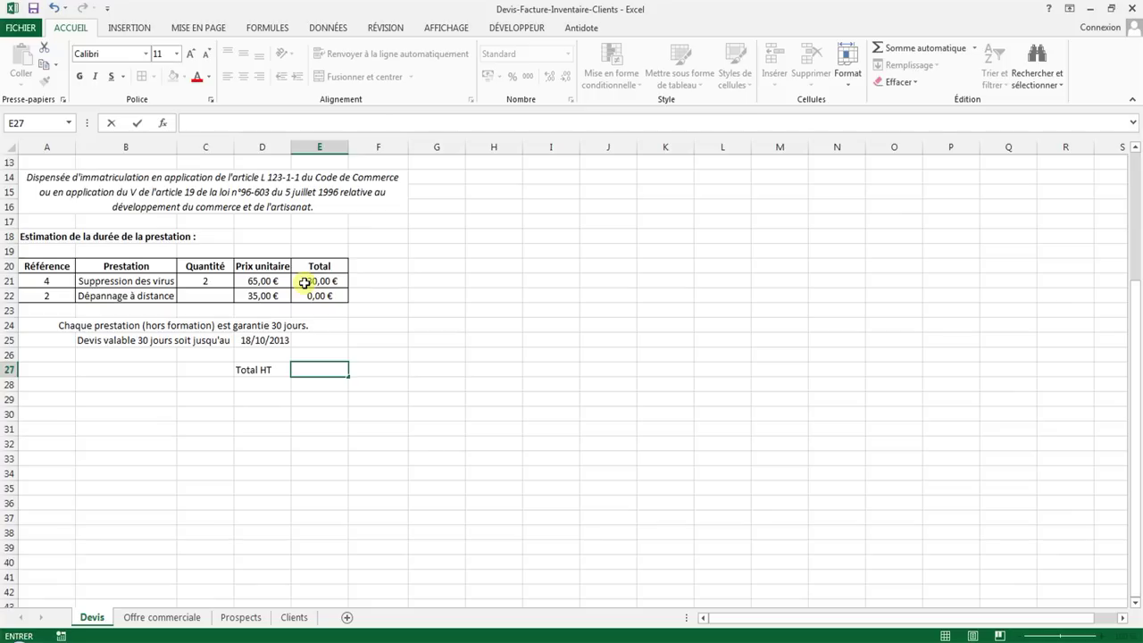
type("=SOMME")
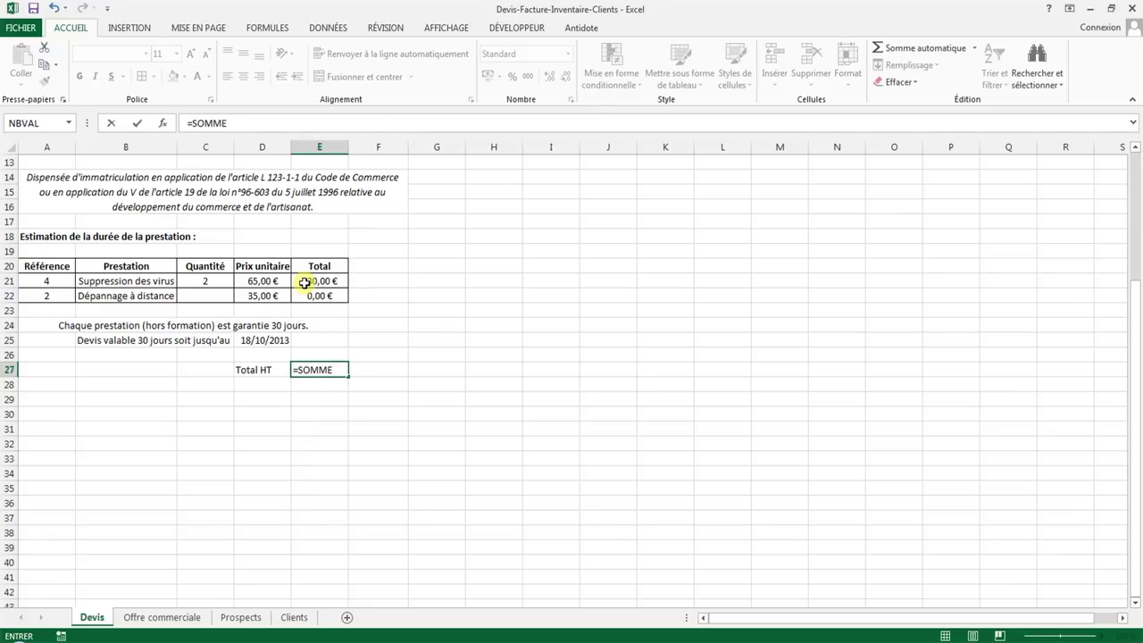
type("(")
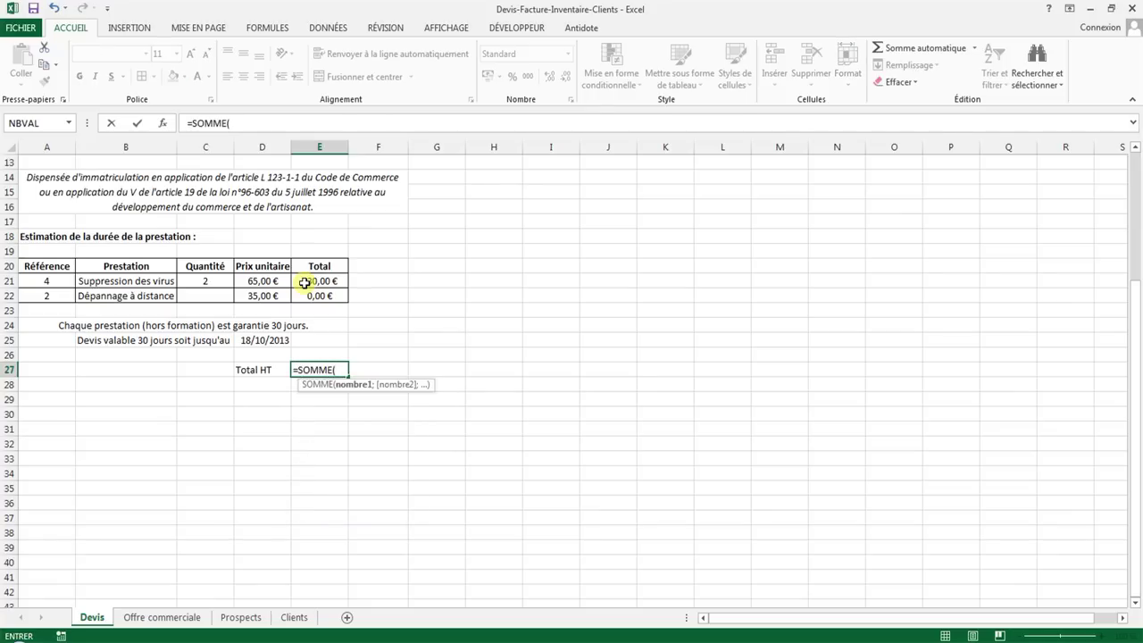
type("E2")
type("6")
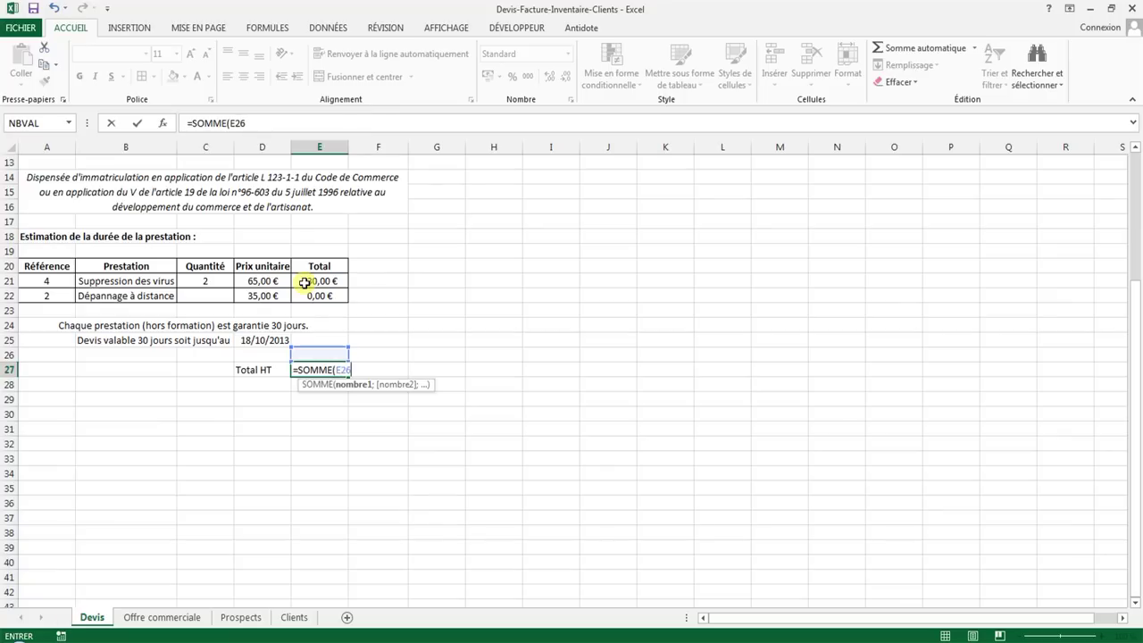
type(";")
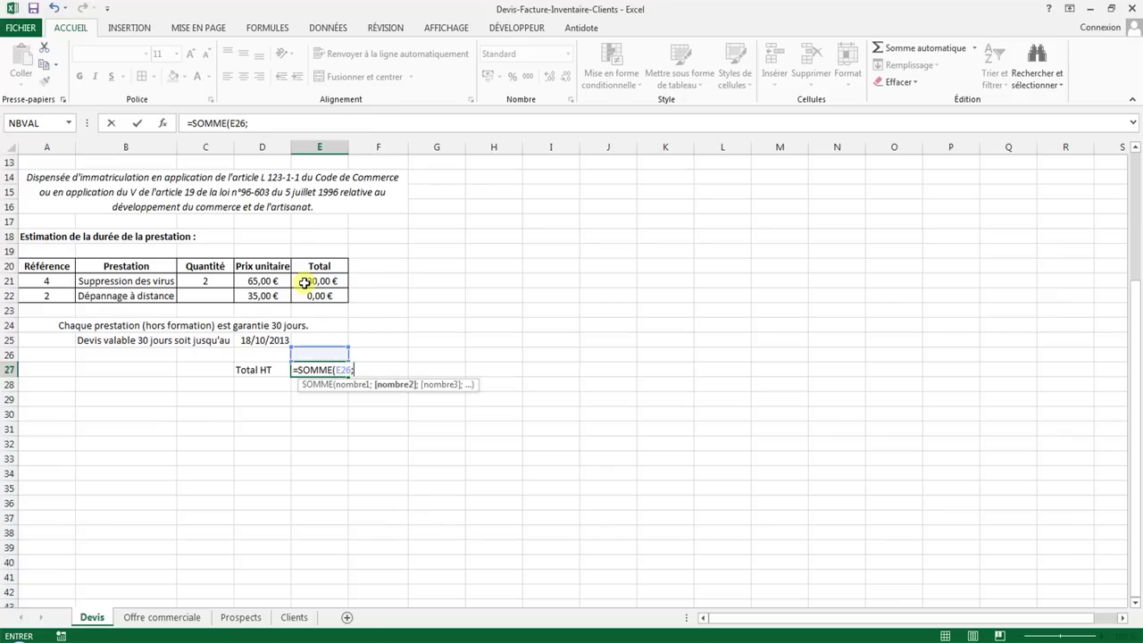
type("E35")
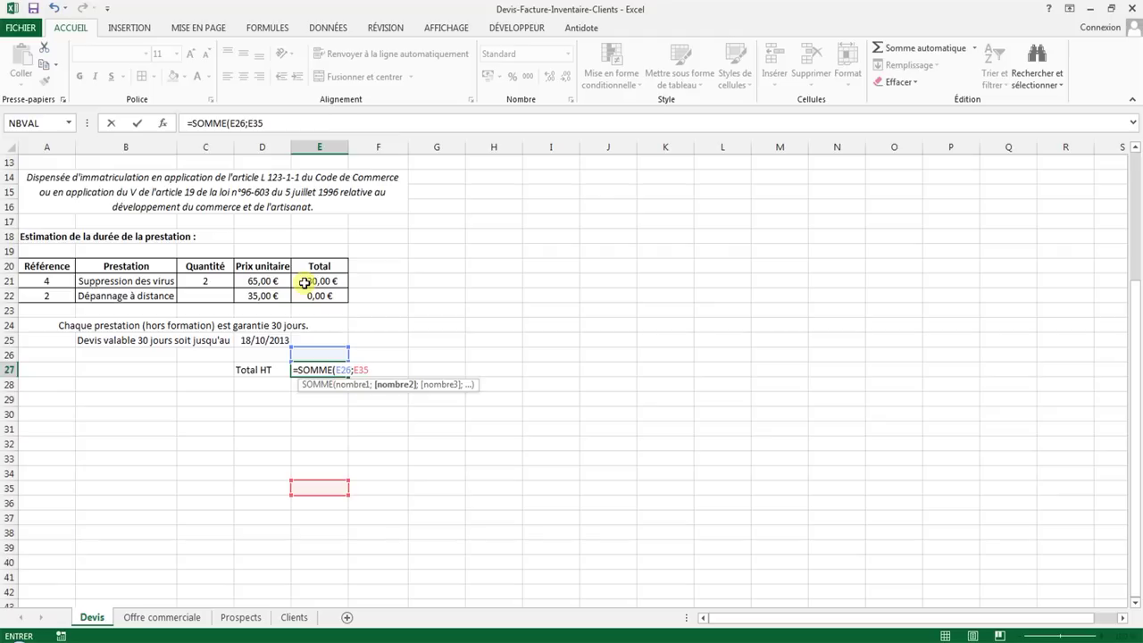
key("BackSpace")
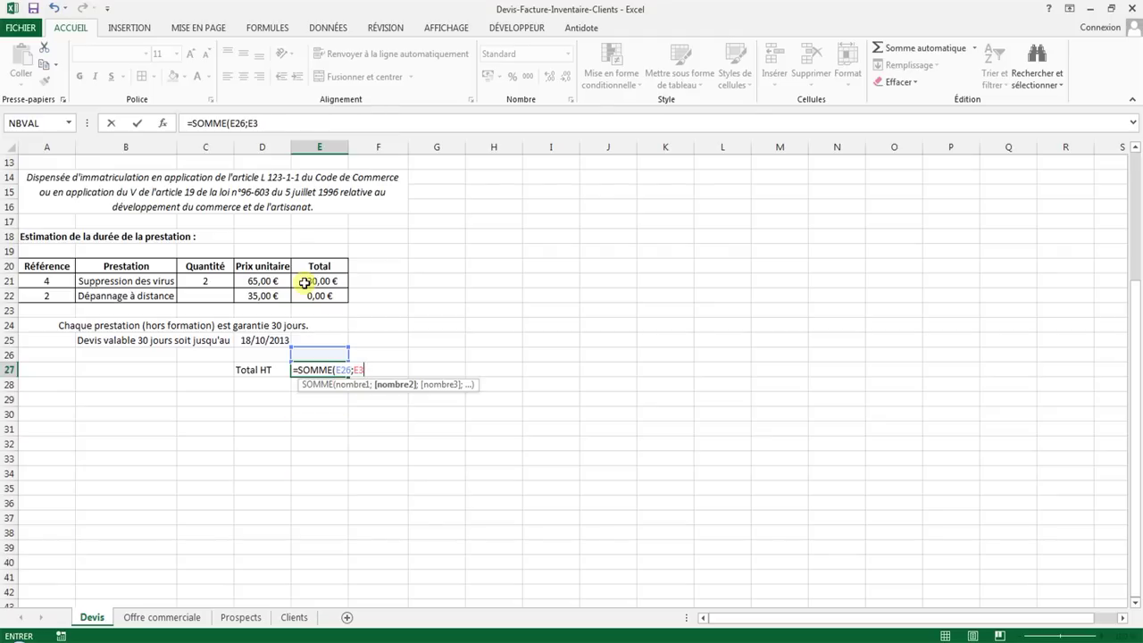
key("BackSpace")
key("BackSpace")
key("BackSpace")
key("BackSpace")
type("1")
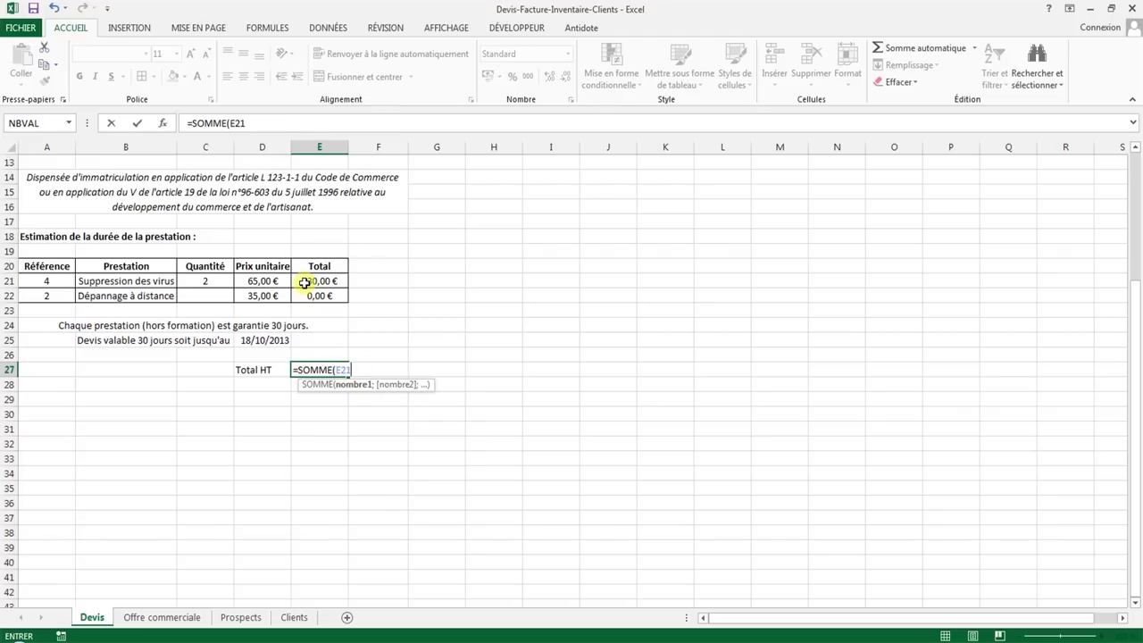
type(";")
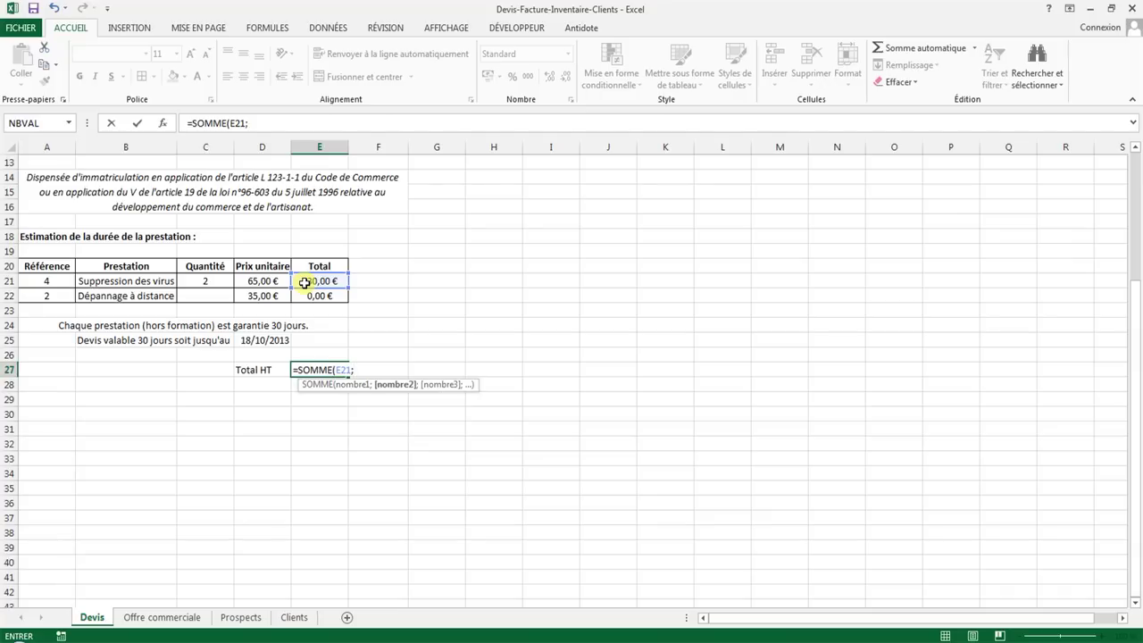
type("E22")
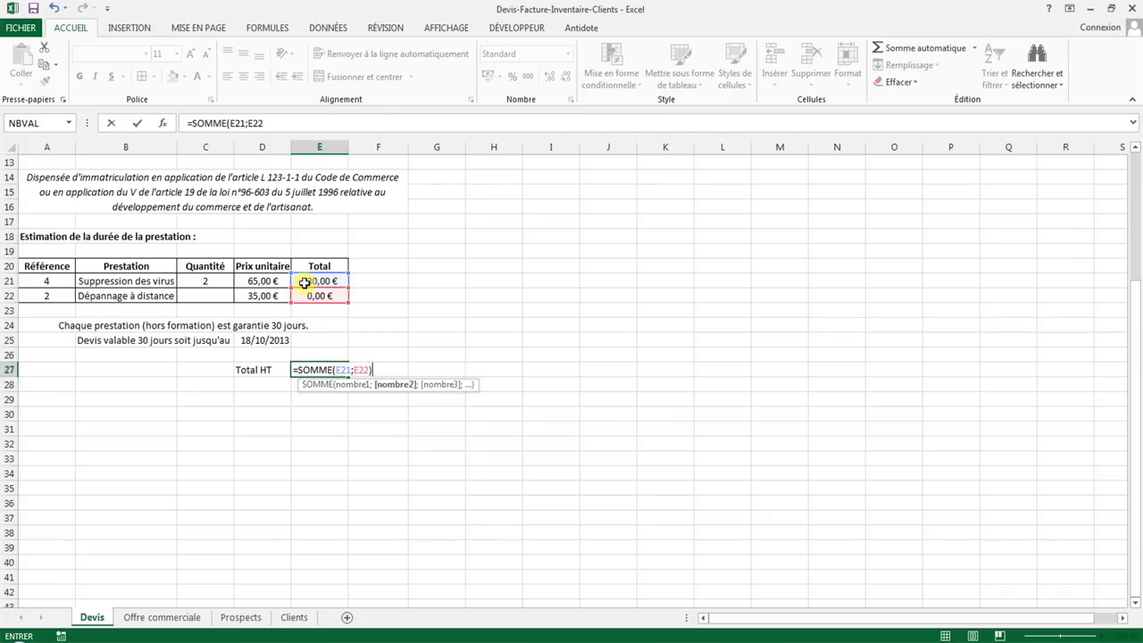
key("Return")
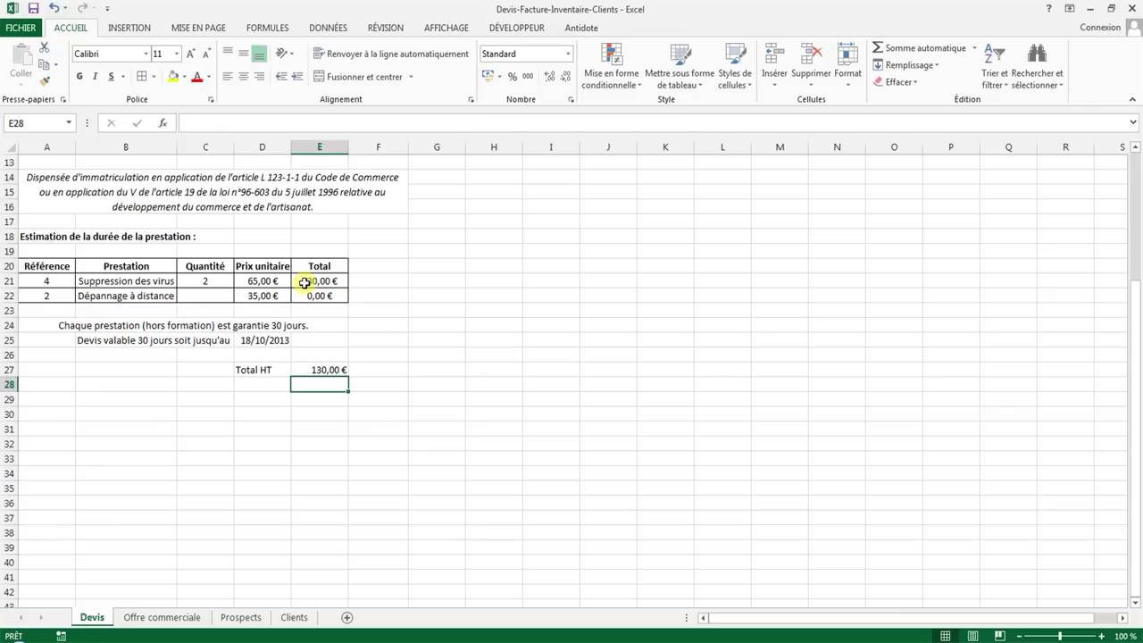
- Set the Dépannage à distance quantity in C22 to 1
left_click(207, 300)
type("1")
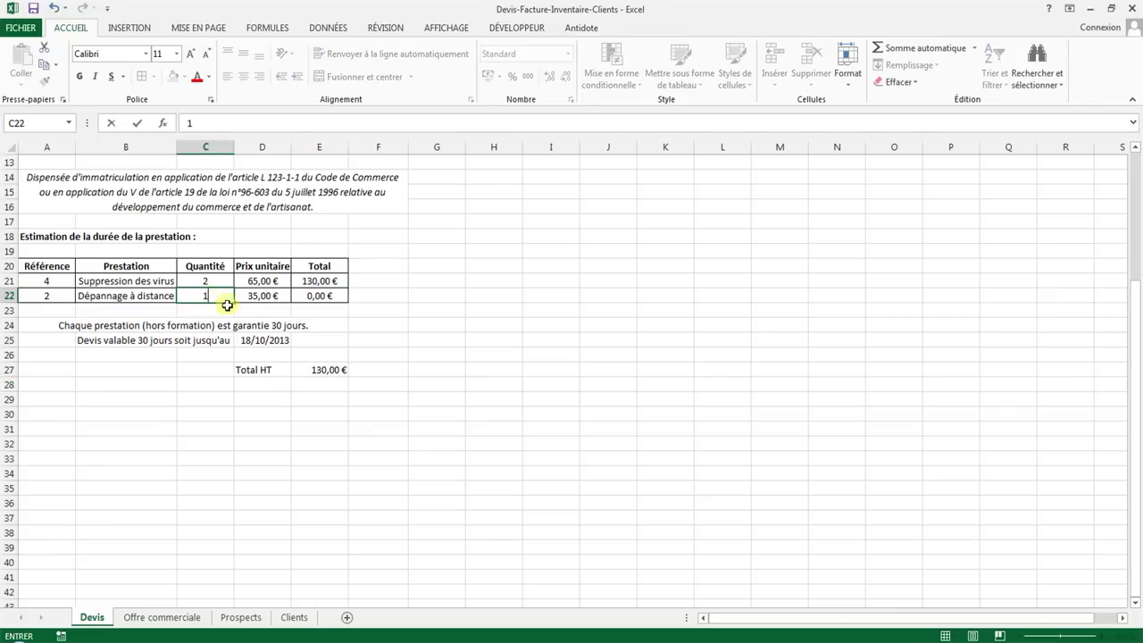
left_click(330, 311)
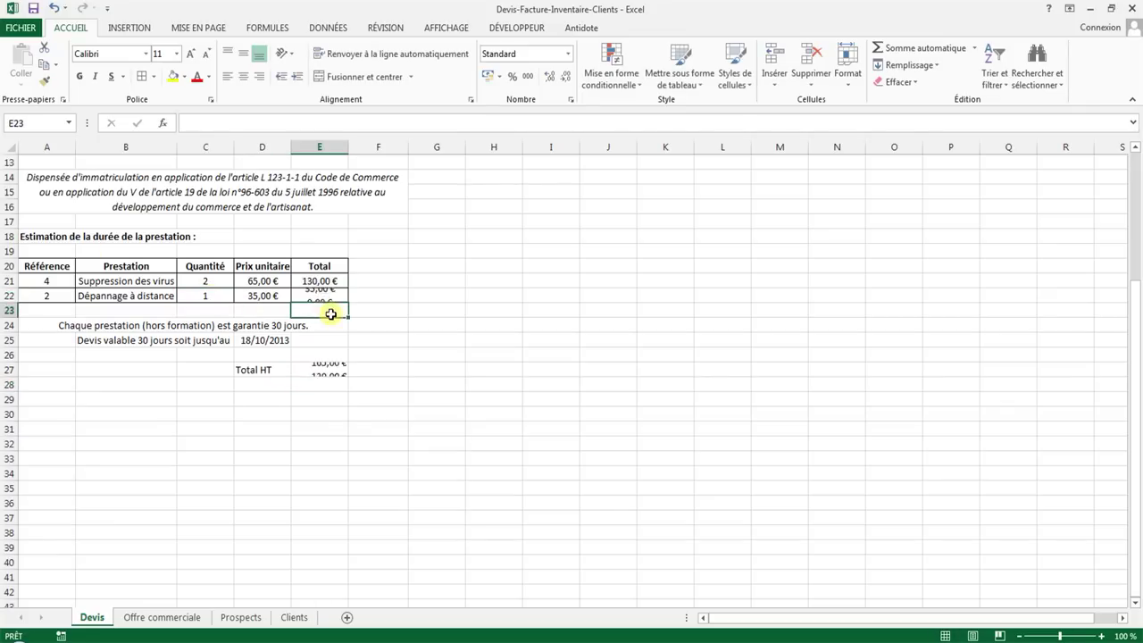
left_click(256, 385)
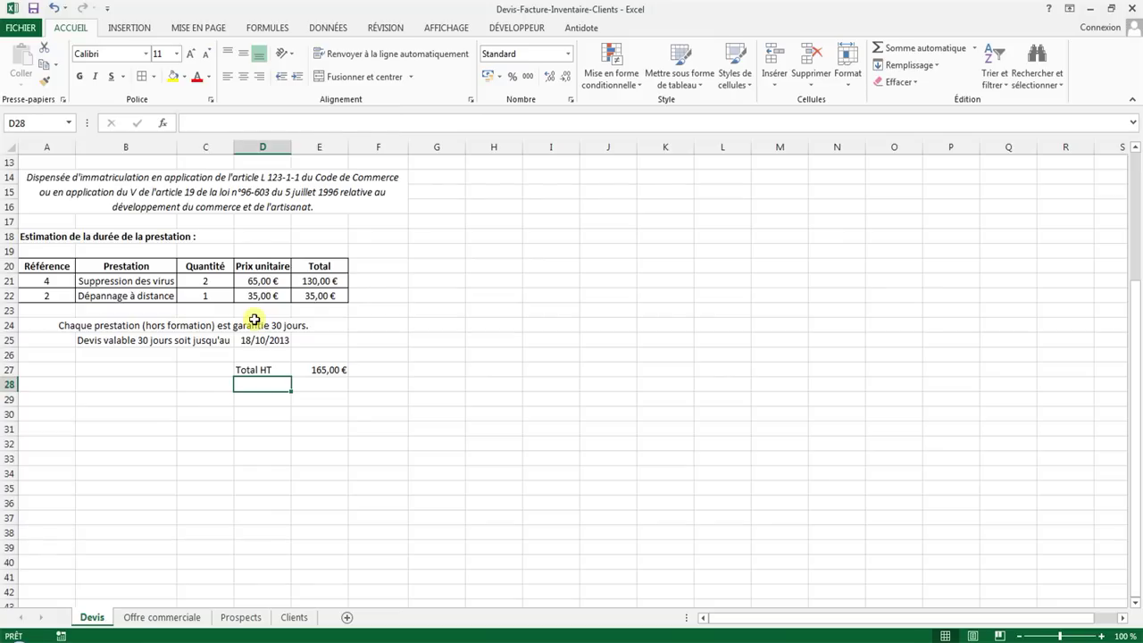
- Enter 'Acompte demandé' in D28, merge C28:D28 and right-align the label
type("Ac")
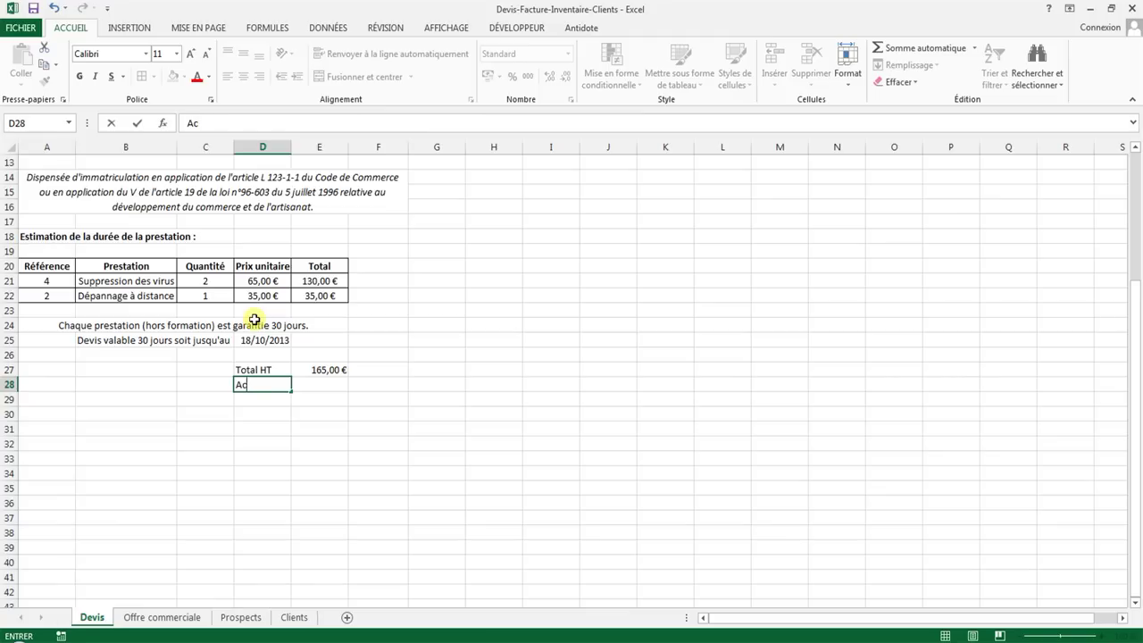
type("ompte dem")
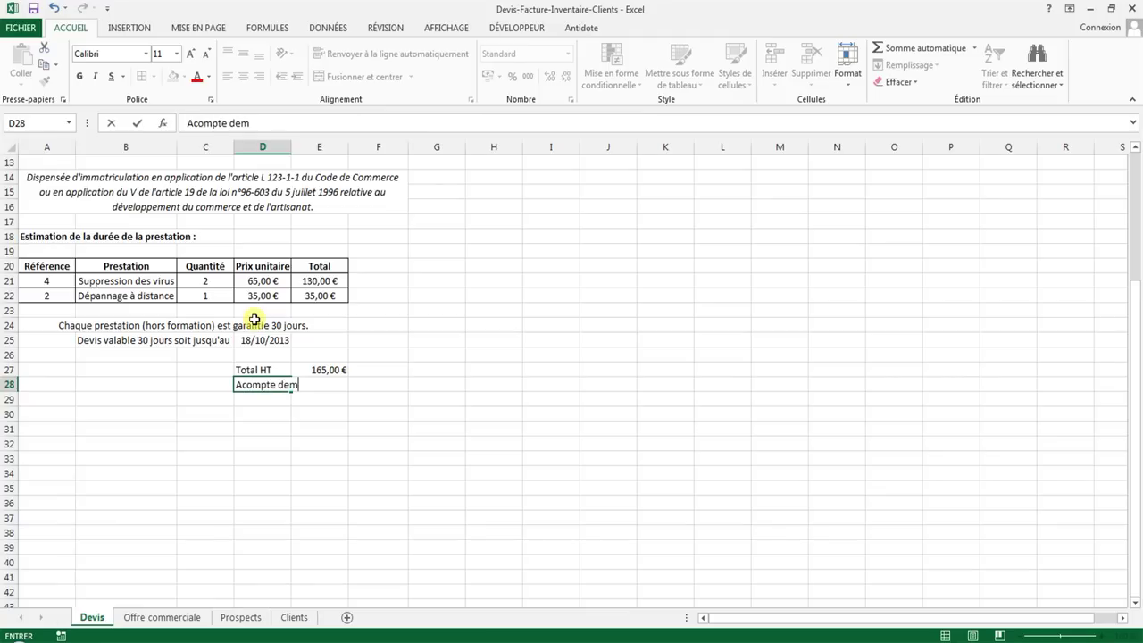
type("a")
type("ndé")
key("Return")
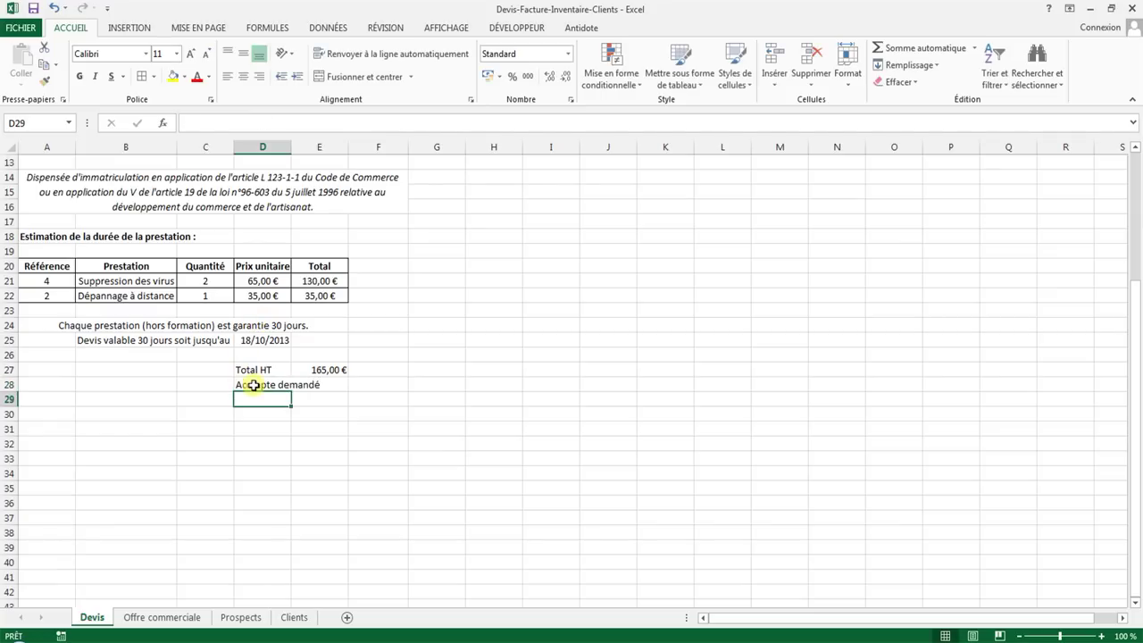
left_click_drag(239, 384, 192, 385)
left_click(362, 76)
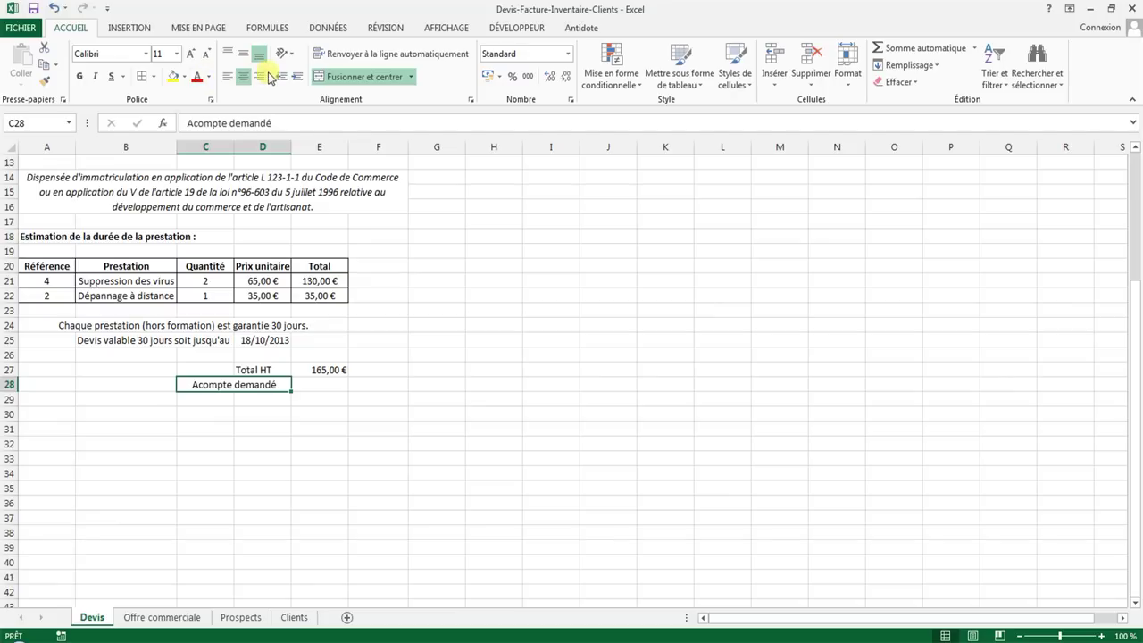
left_click(258, 79)
left_click(333, 385)
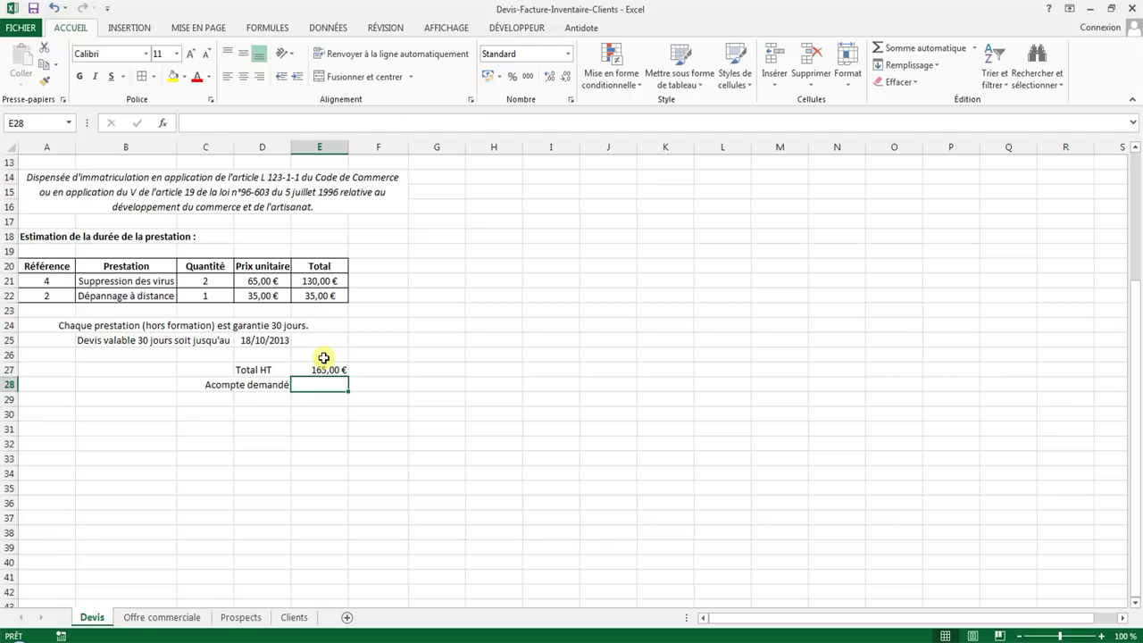
left_click(317, 370)
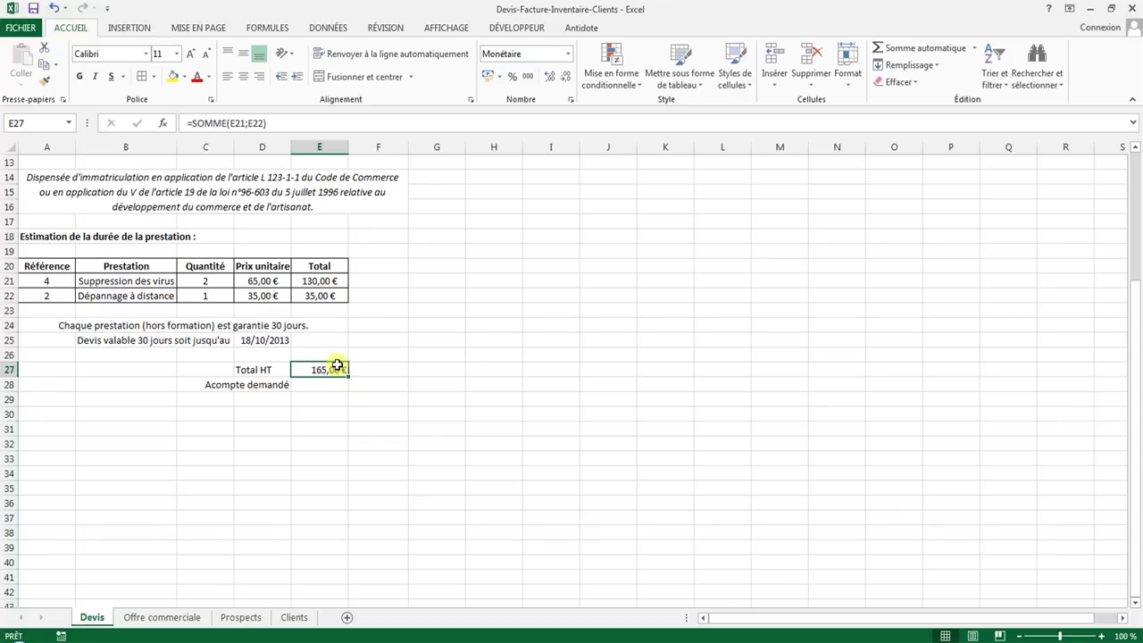
left_click(333, 384)
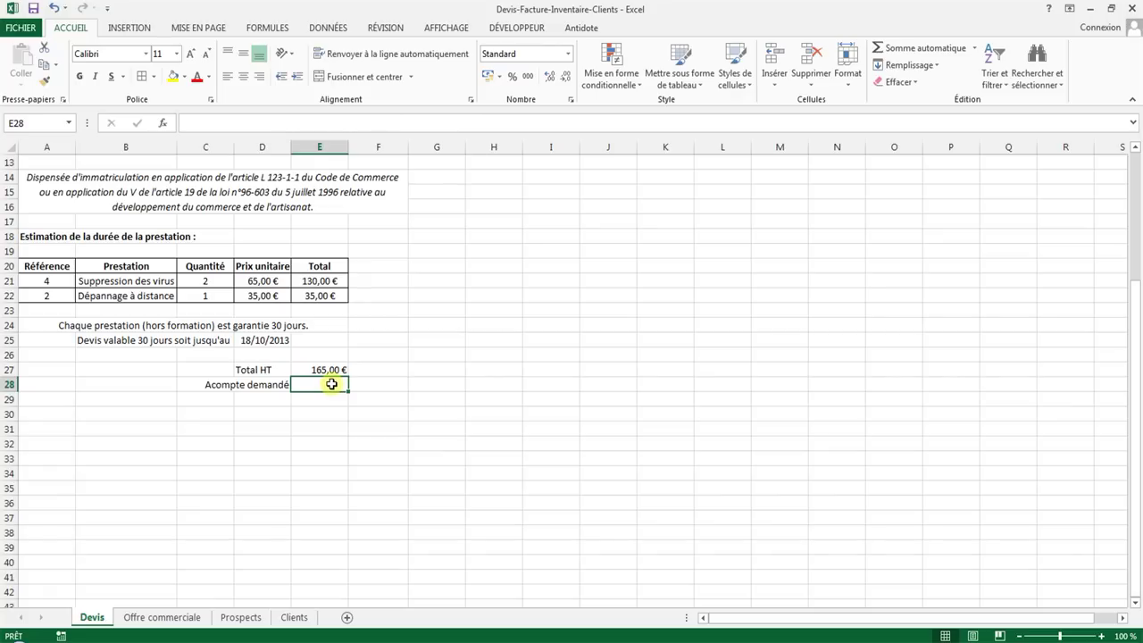
- Enter =SI(E27>150;E27*0,3;0) in E28 and test it by clearing and restoring E22
type("=")
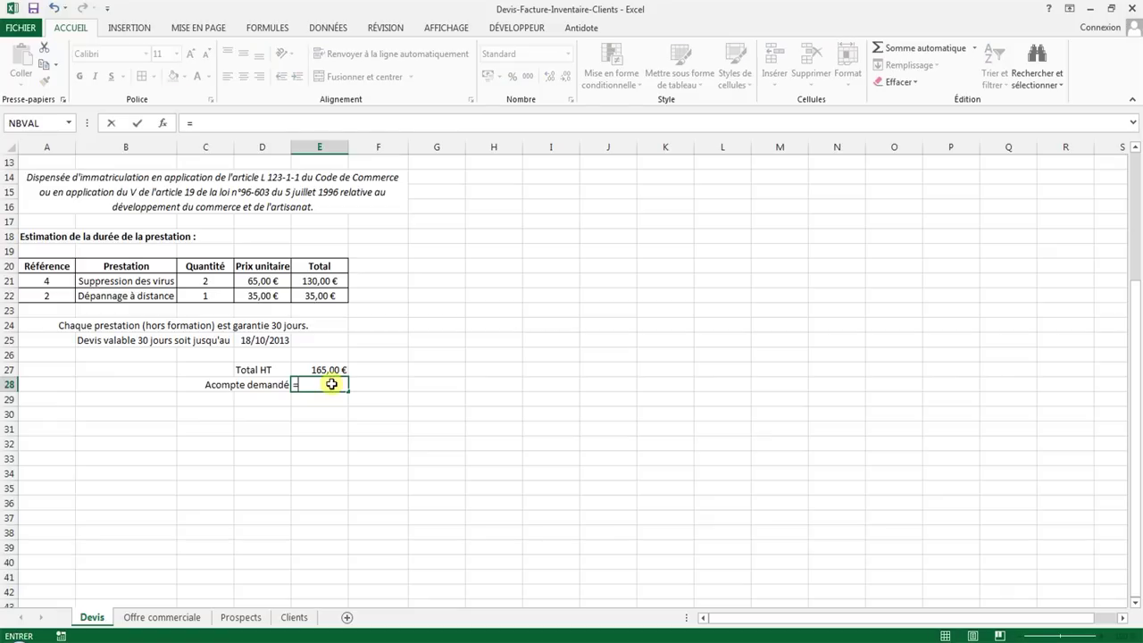
type("SI")
type("(E")
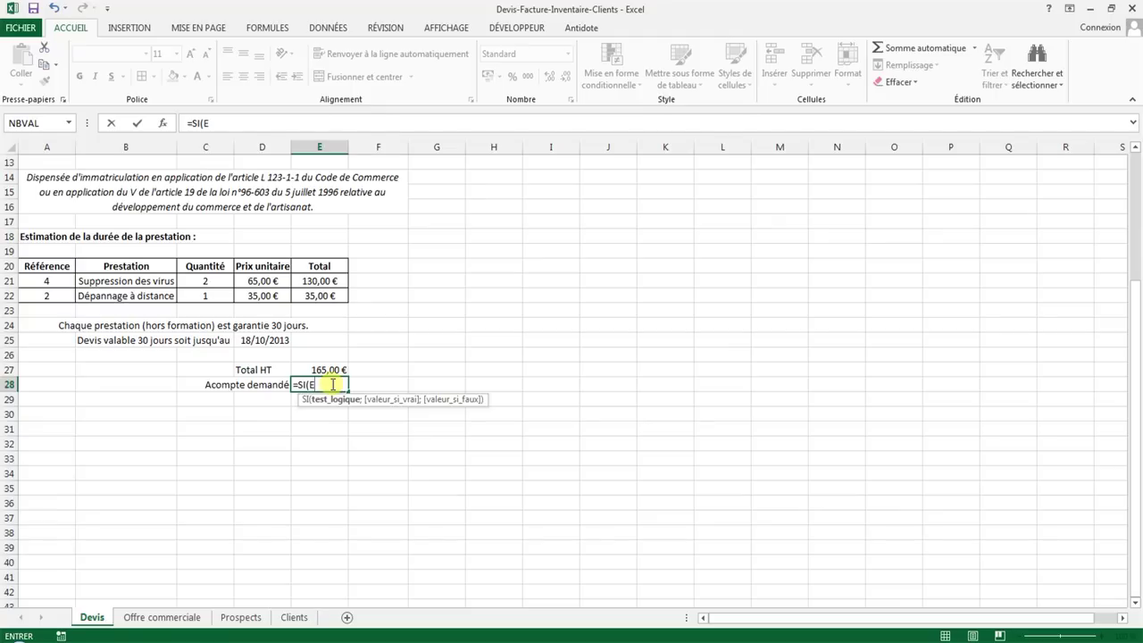
type("27>")
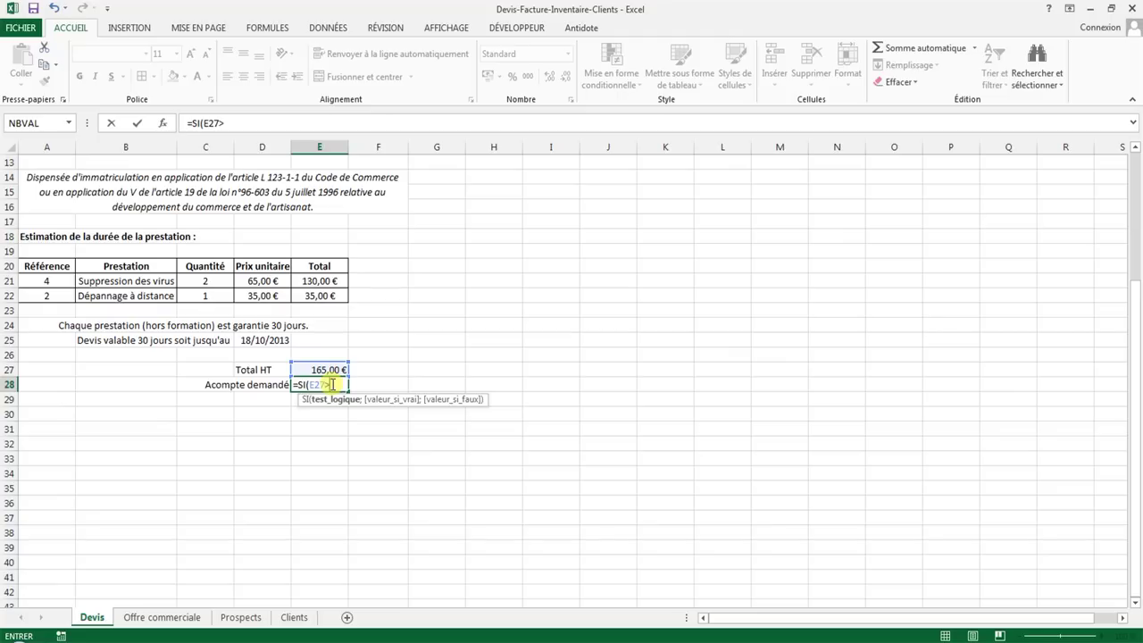
type("150")
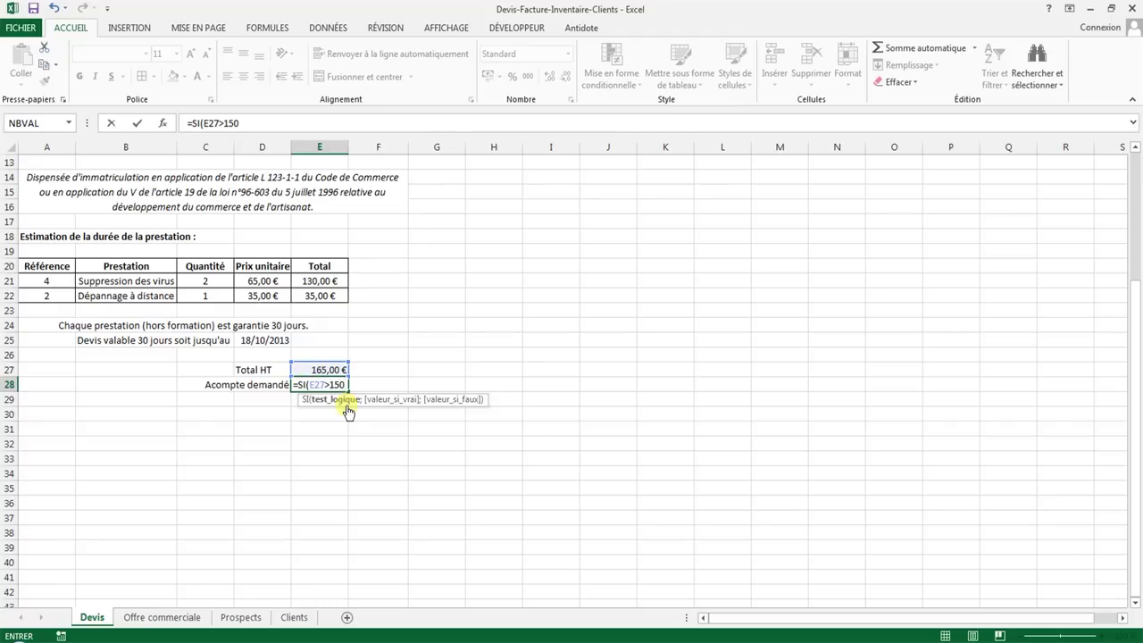
type(";")
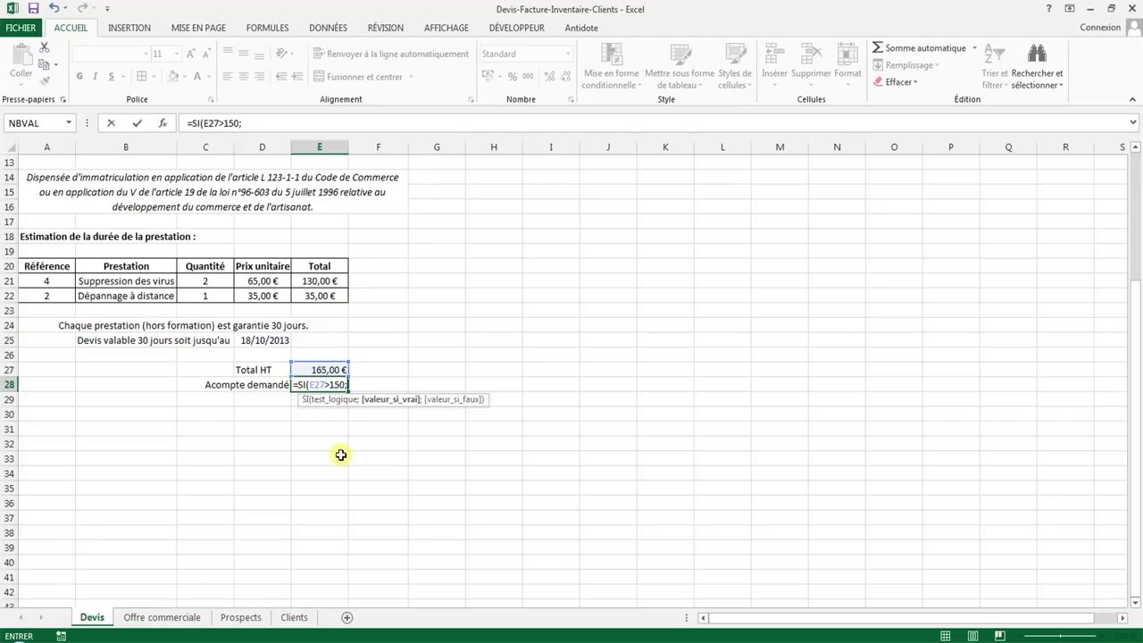
type("E")
type("27")
type("*0,3")
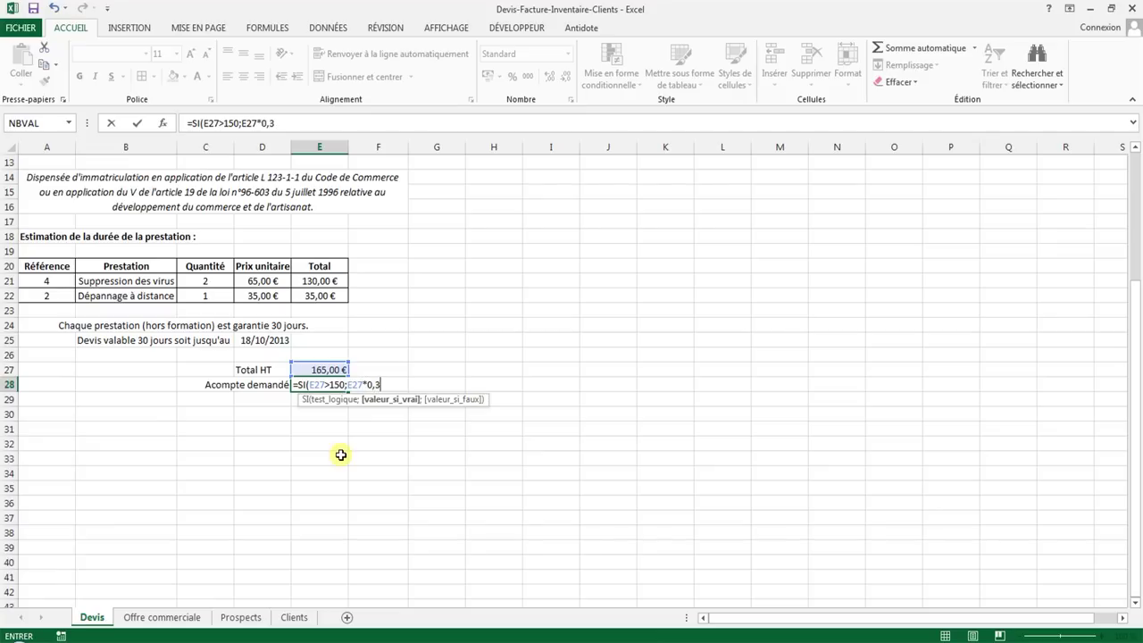
type(";")
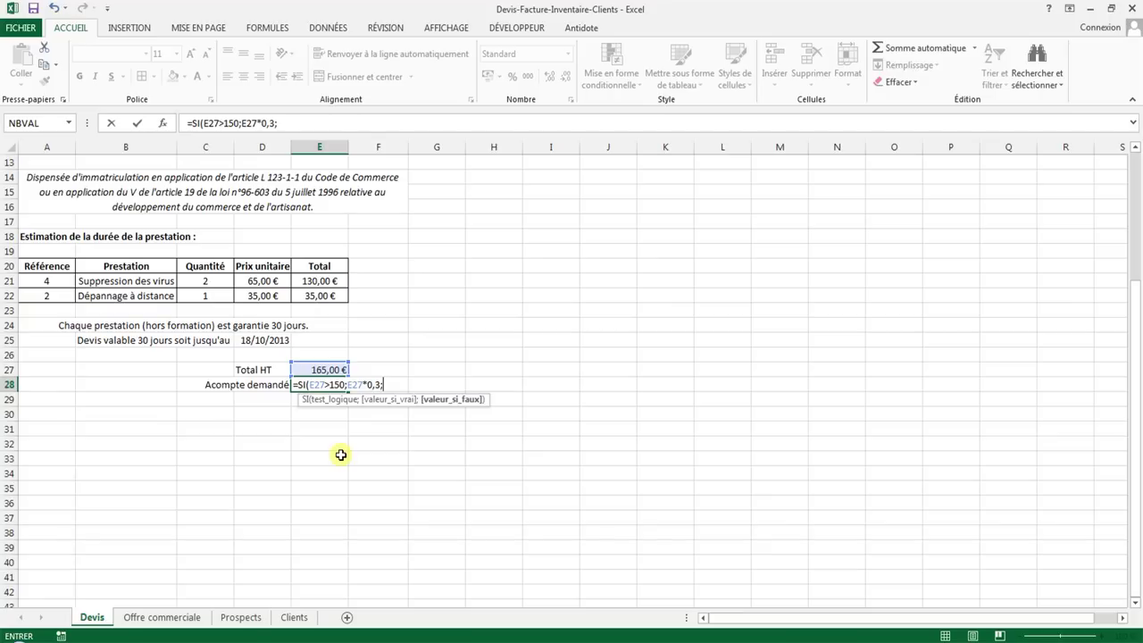
type("0)")
key("Return")
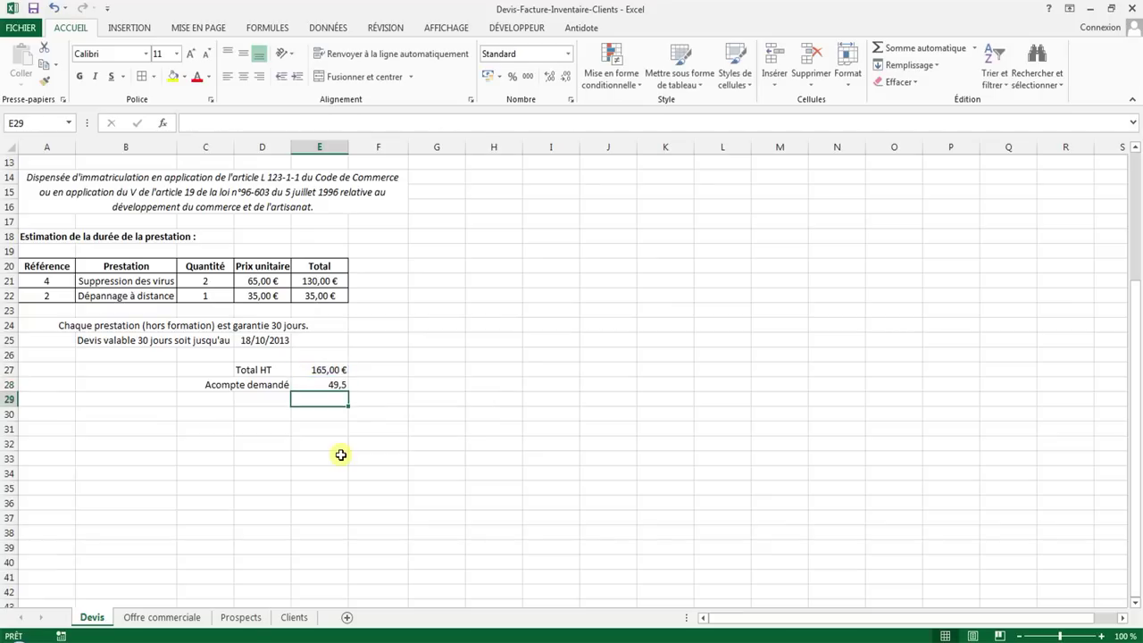
left_click(322, 297)
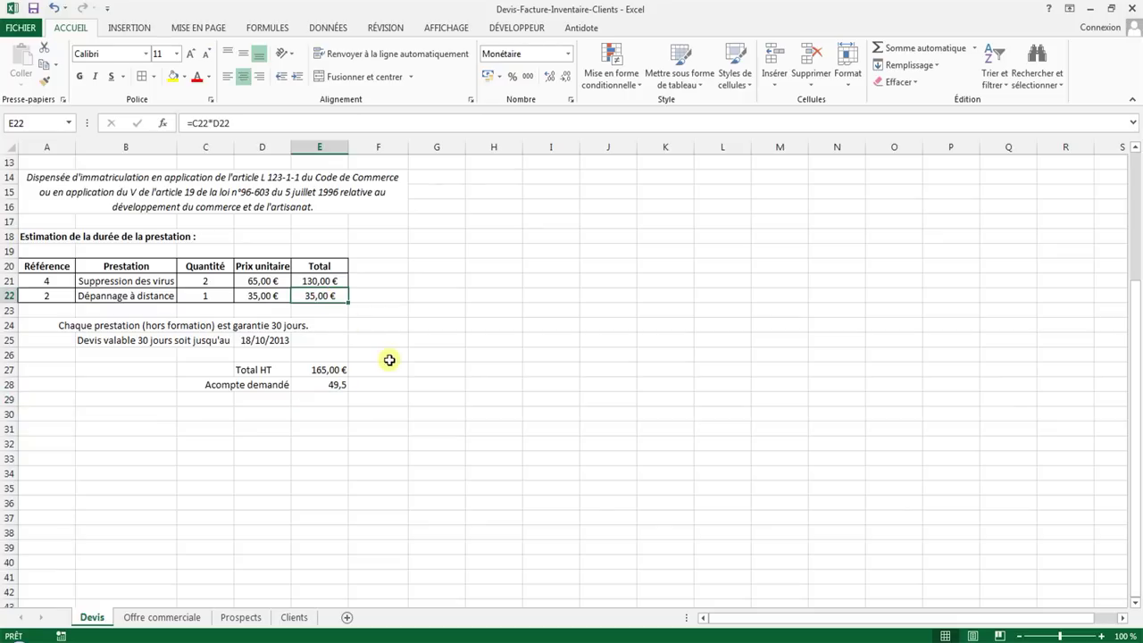
key("Delete")
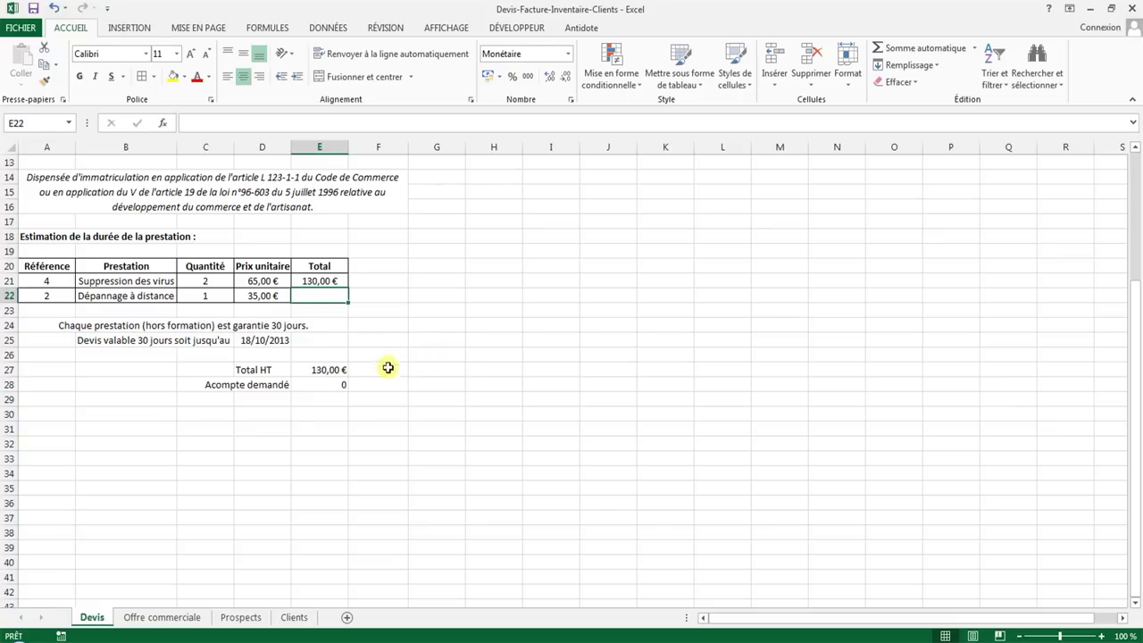
left_click(53, 8)
- Copy the euro formatting of Total HT in E27 onto the deposit cell E28
left_click(327, 369)
left_click(46, 80)
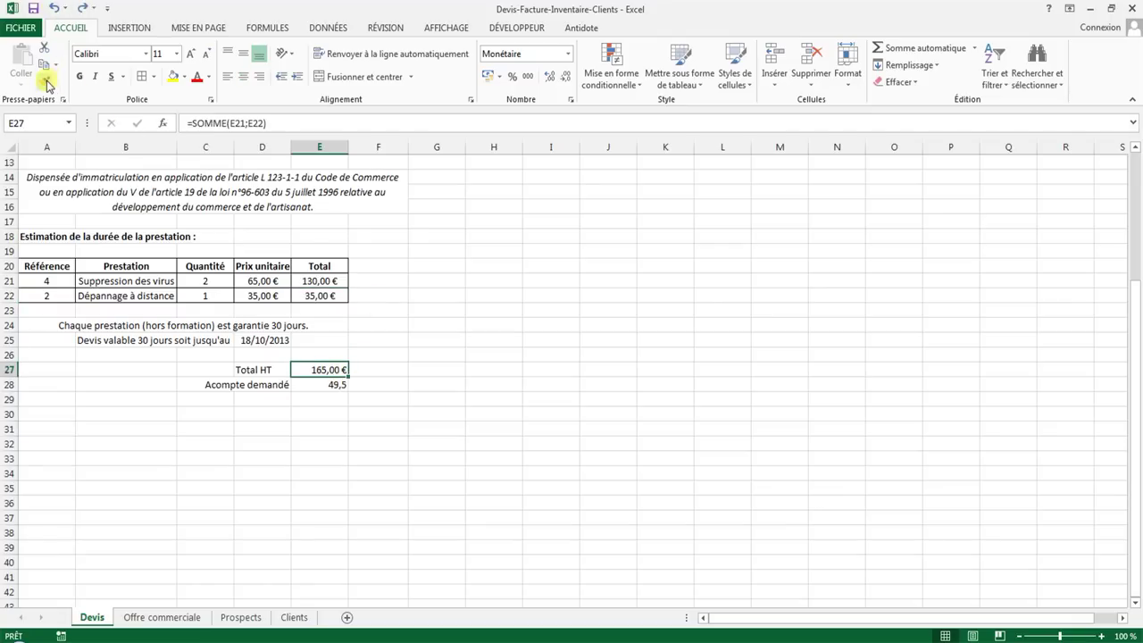
key("Down")
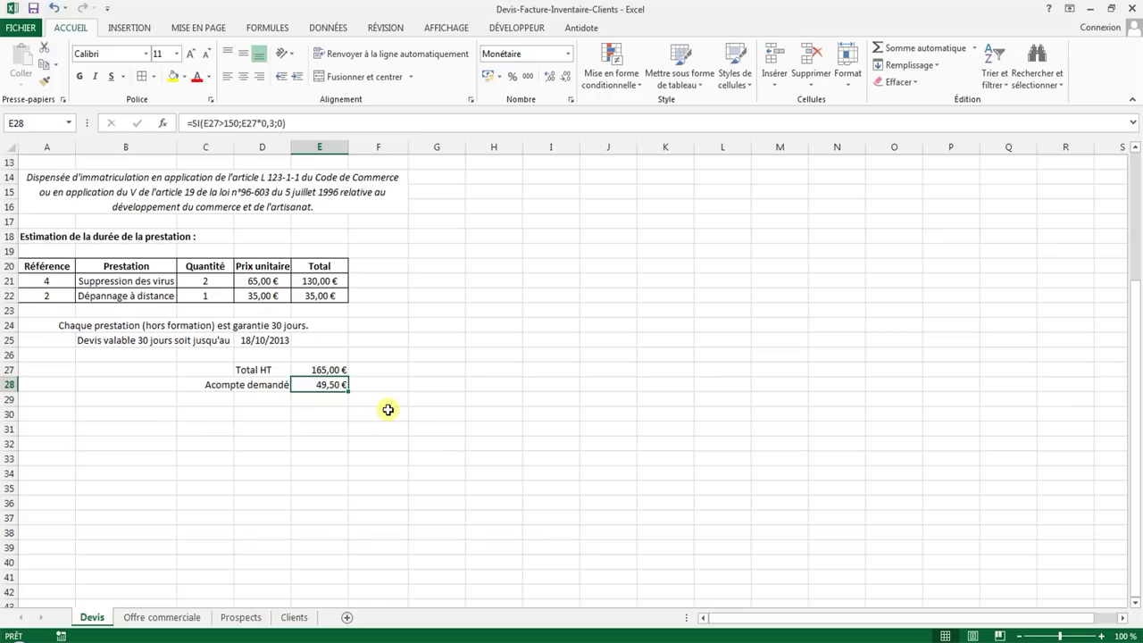
scroll(383, 409, "up", 2)
scroll(364, 401, "up", 2)
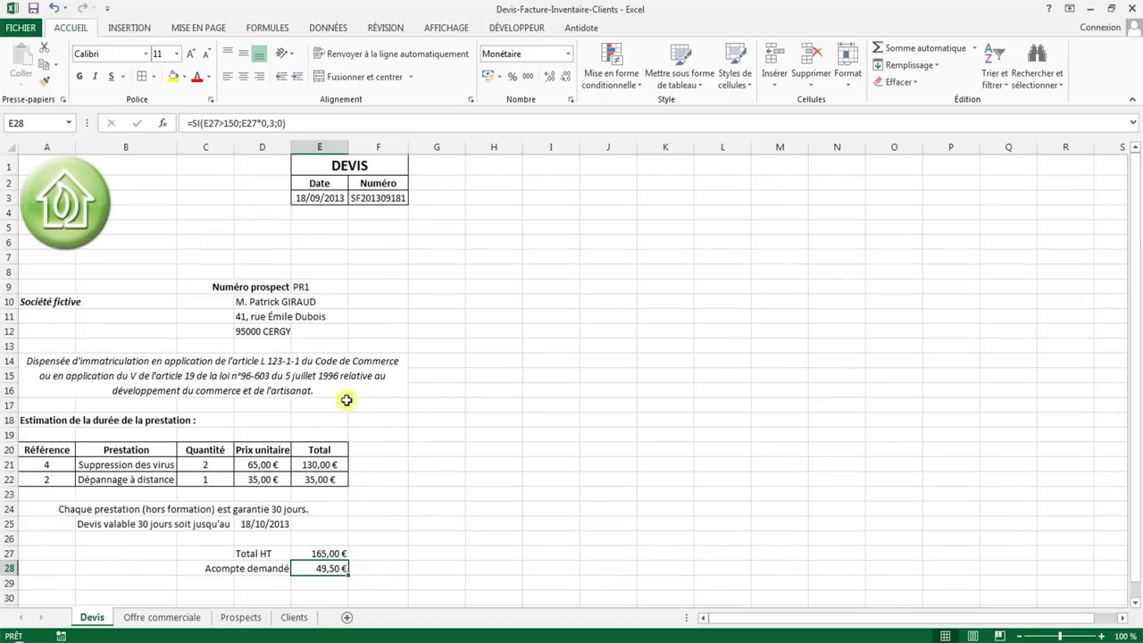
scroll(343, 404, "down", 2)
scroll(375, 426, "down", 1)
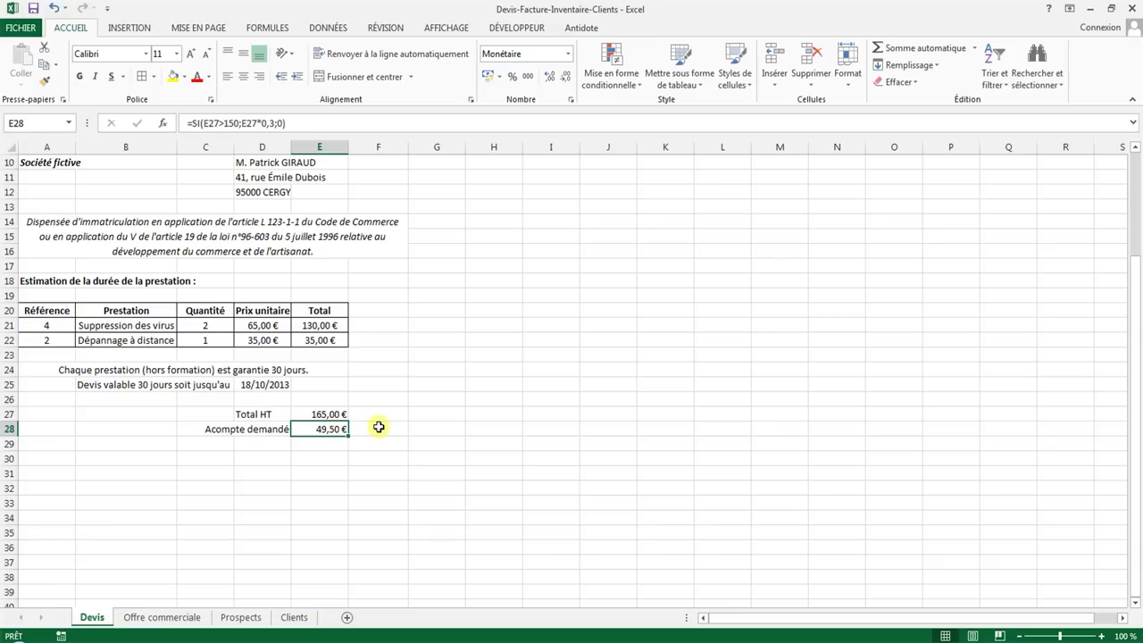
left_click(256, 385)
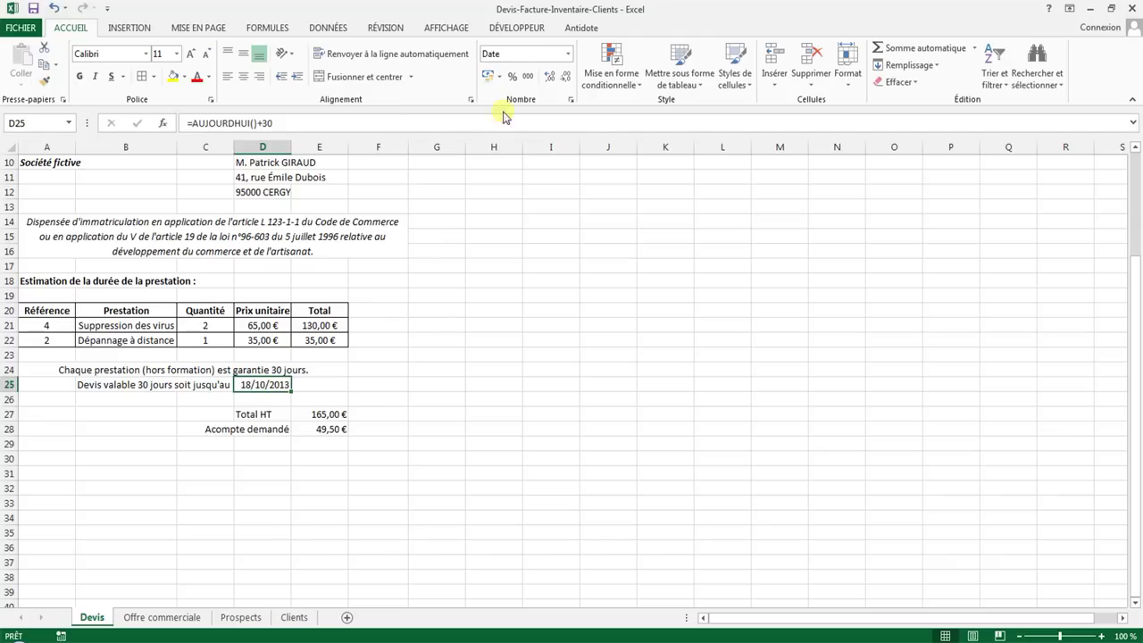
left_click(566, 55)
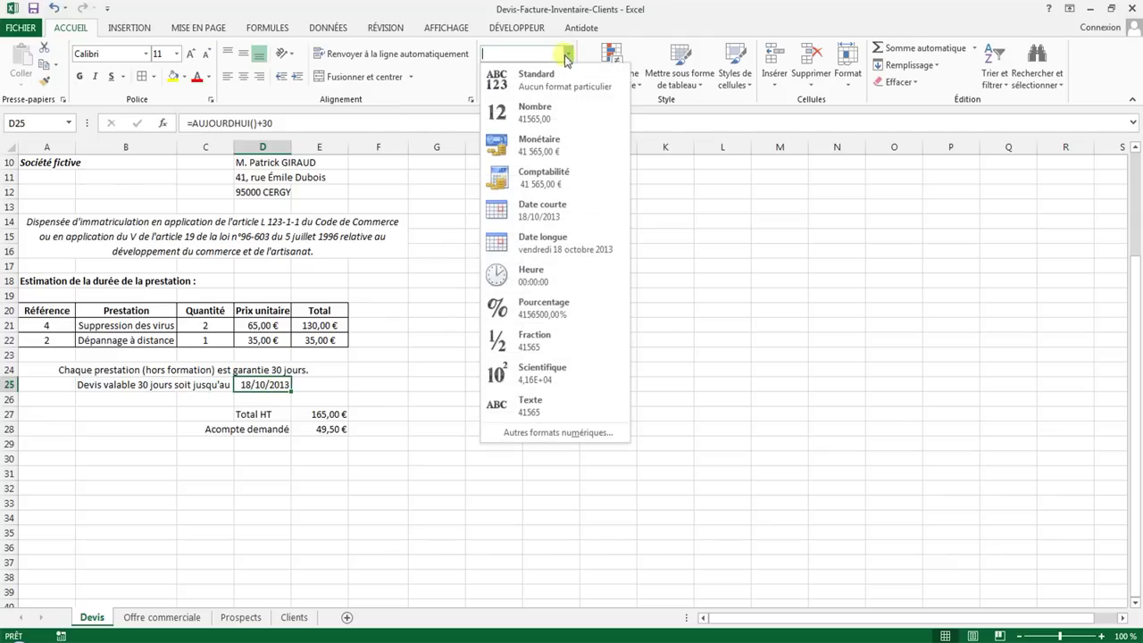
left_click(549, 212)
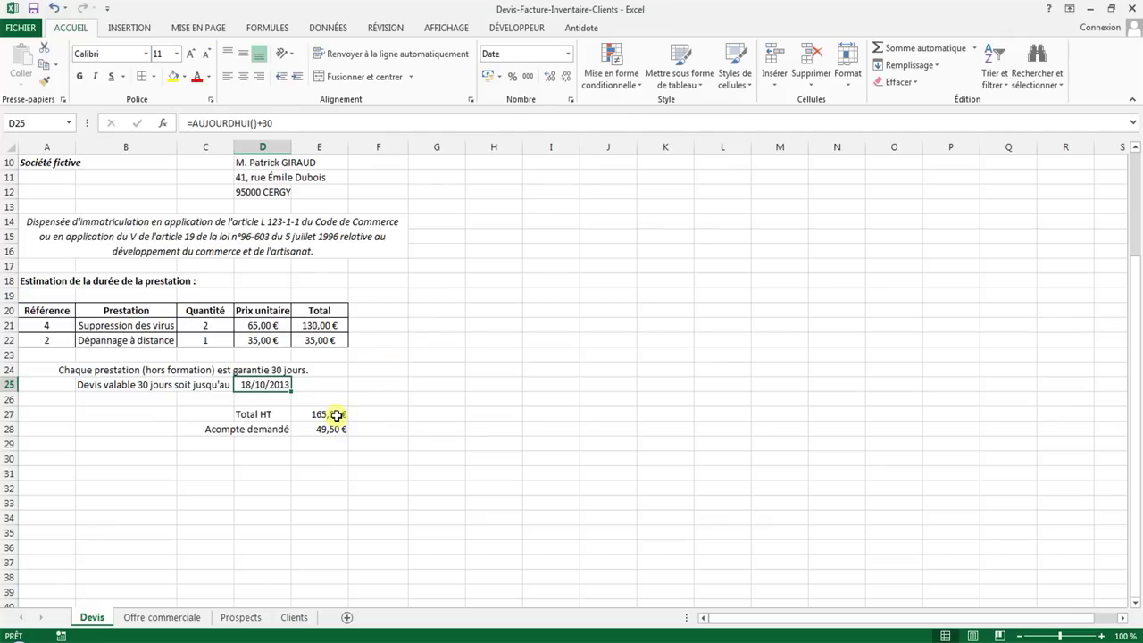
left_click(335, 414)
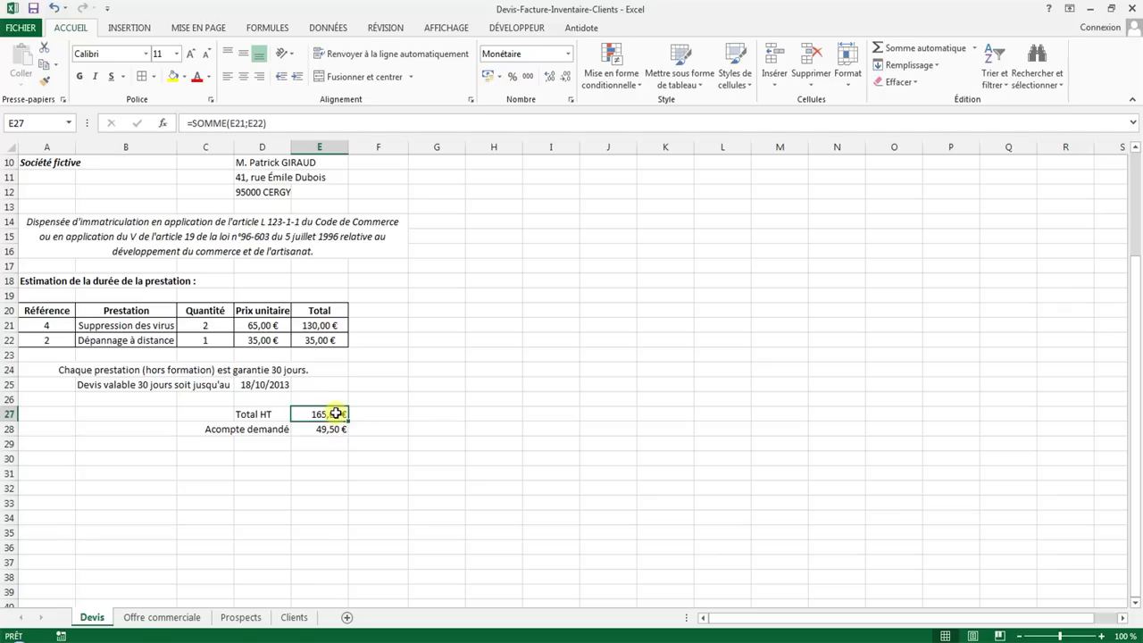
left_click_drag(335, 415, 333, 428)
left_click(333, 415)
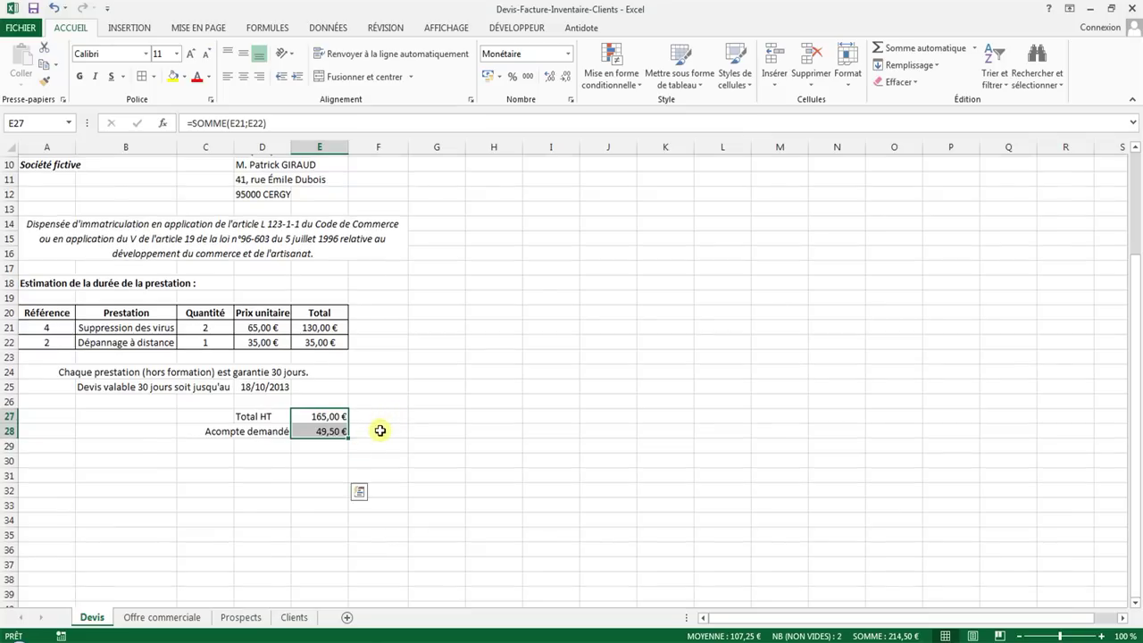
scroll(377, 428, "up", 3)
- Create a copy of the Devis sheet placed before Offre commerciale
right_click(102, 623)
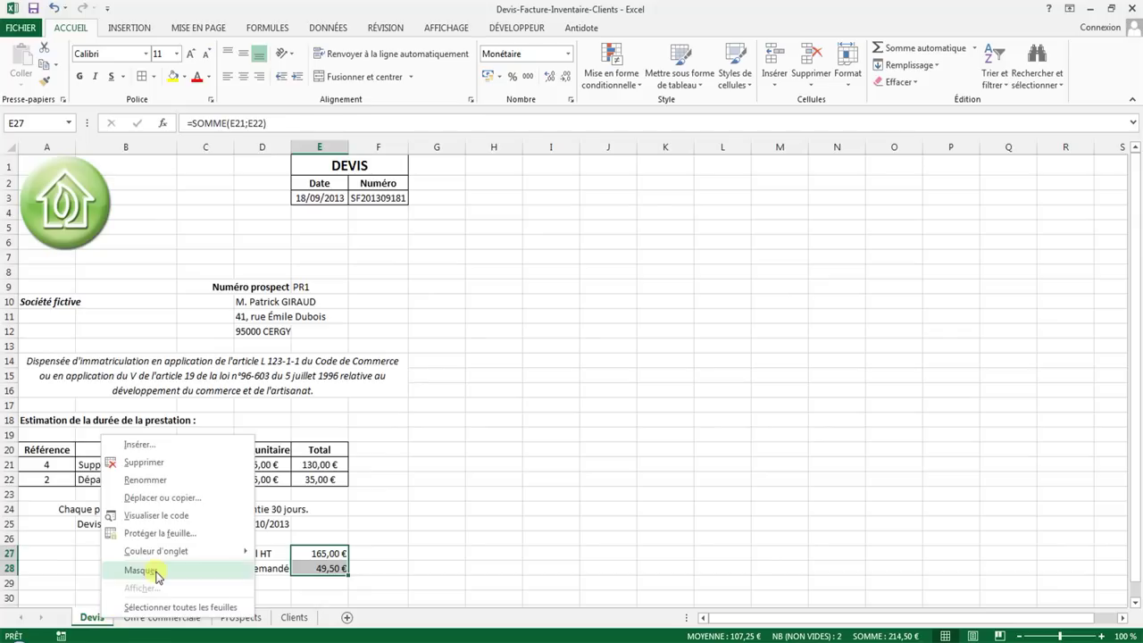
left_click(166, 498)
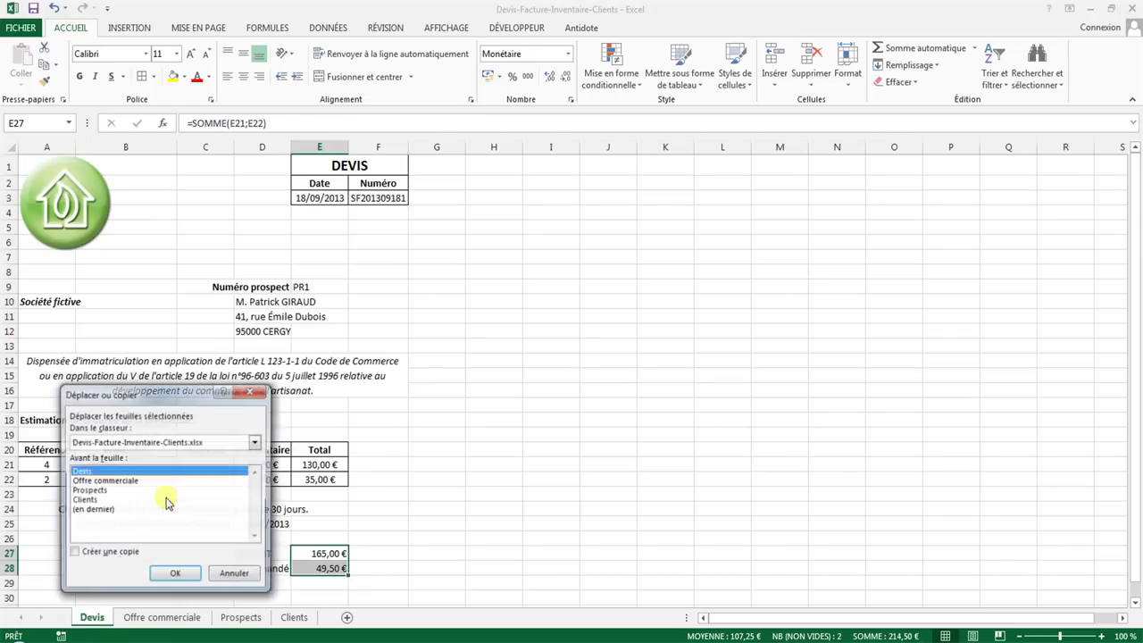
left_click(85, 552)
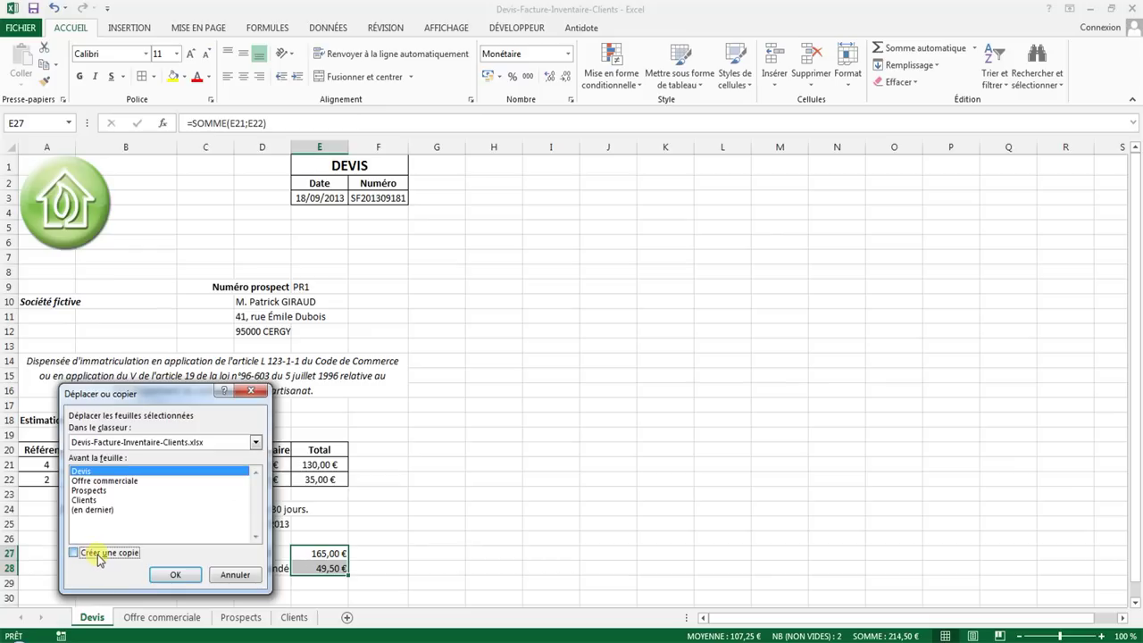
left_click(105, 481)
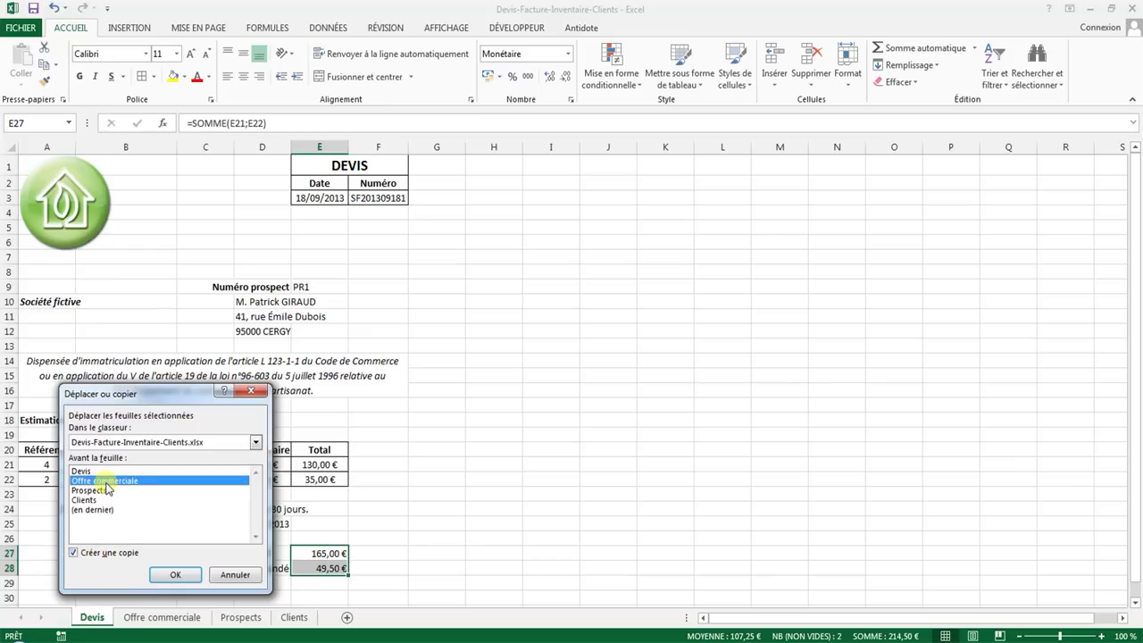
left_click(173, 576)
- Rename the Devis (2) sheet to Facture
right_click(153, 616)
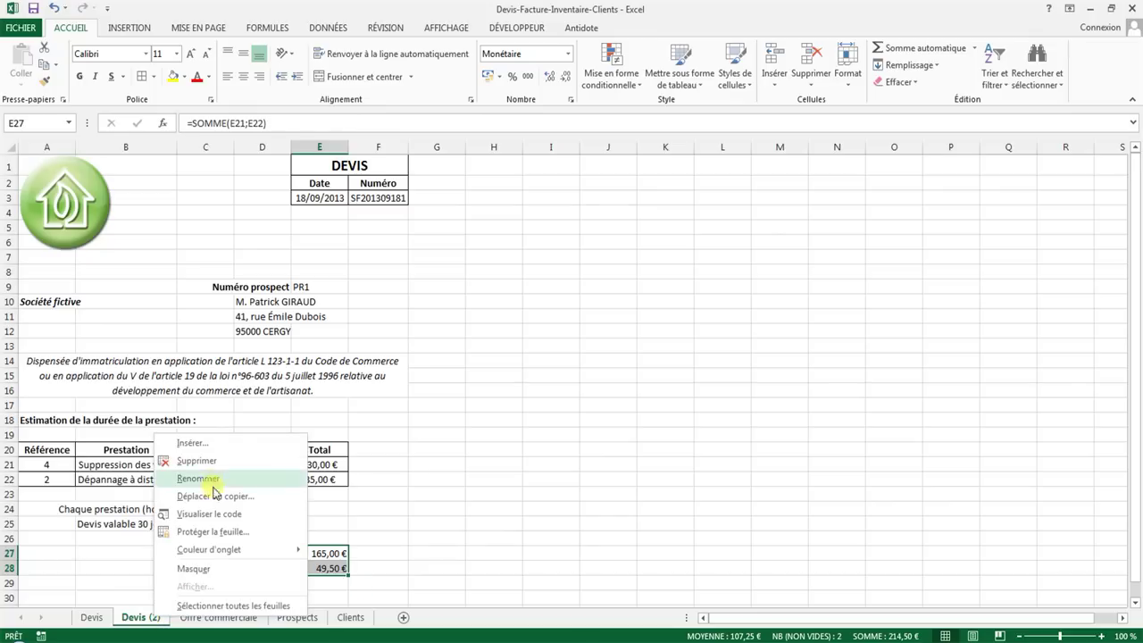
left_click(213, 480)
type("Fac")
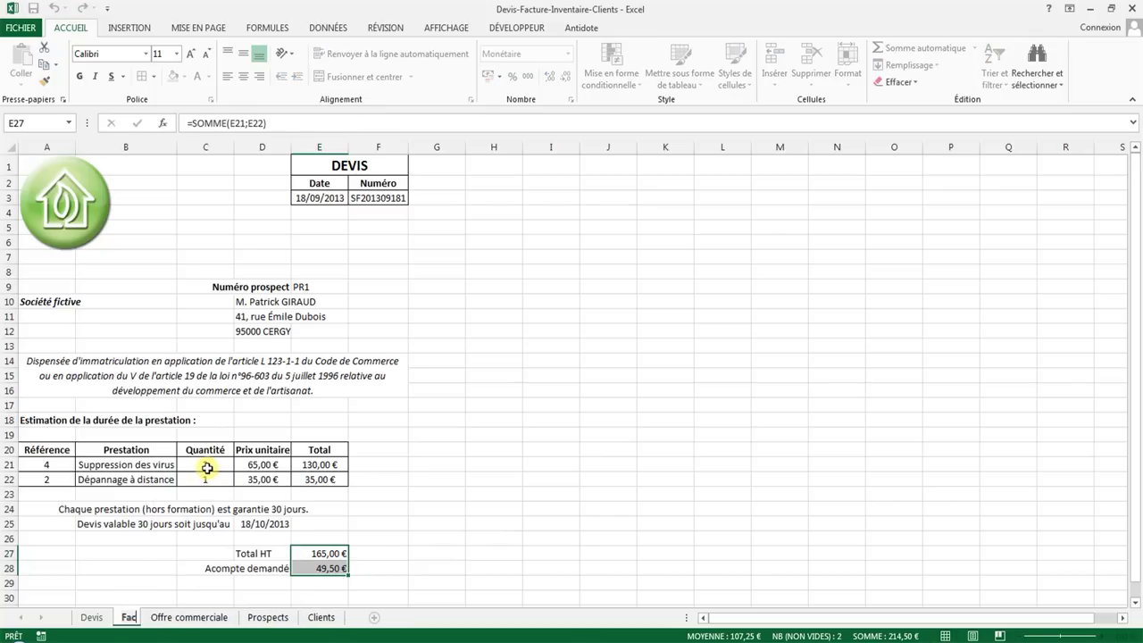
type("ture")
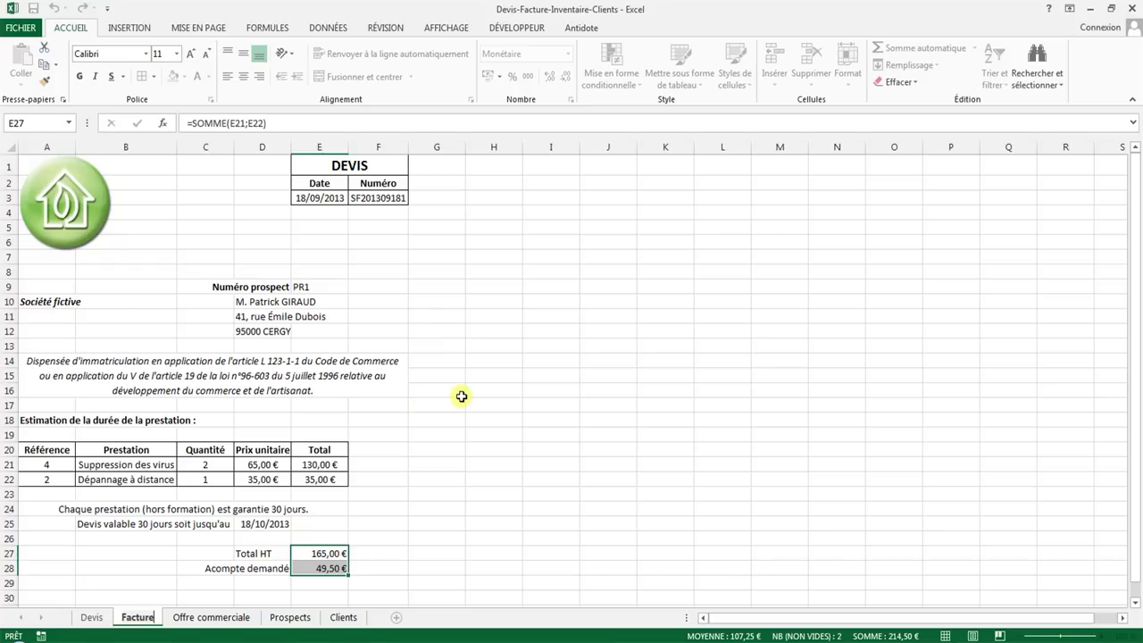
left_click(557, 492)
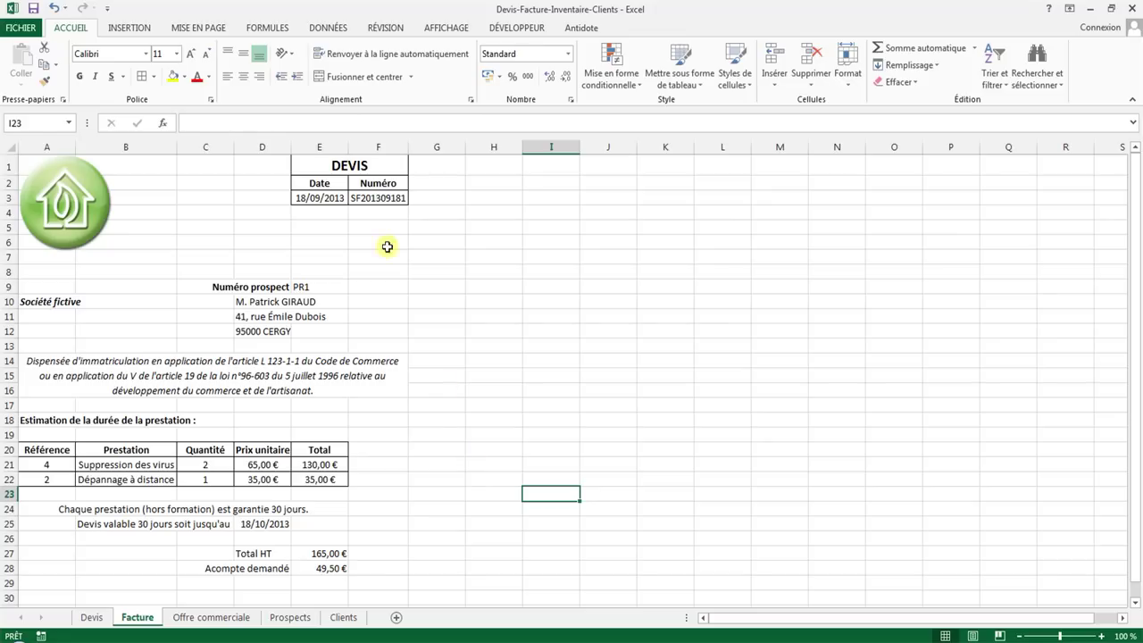
- Retitle the sheet FACTURE in E1 and change the C9 label to Numéro client
left_click(362, 168)
type("F")
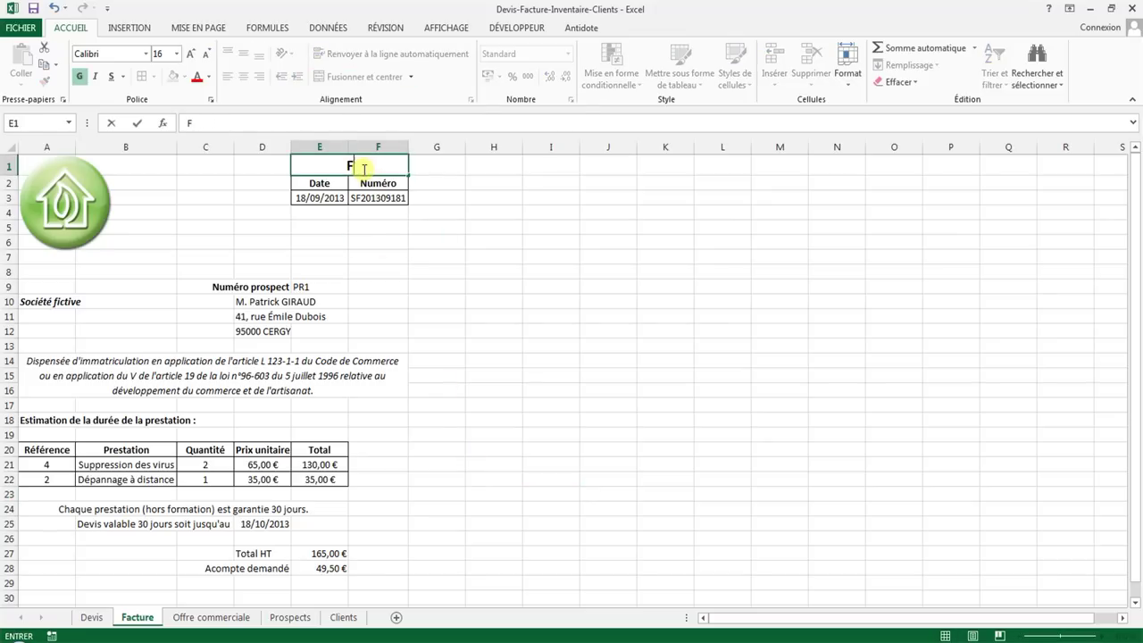
type("ACTURE")
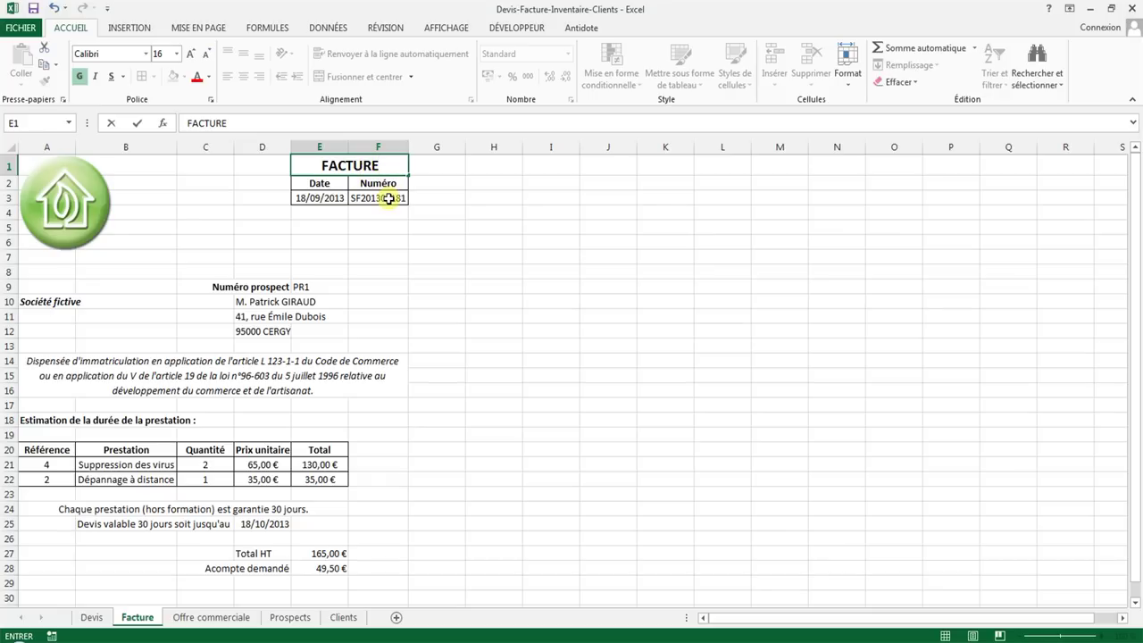
left_click(259, 287)
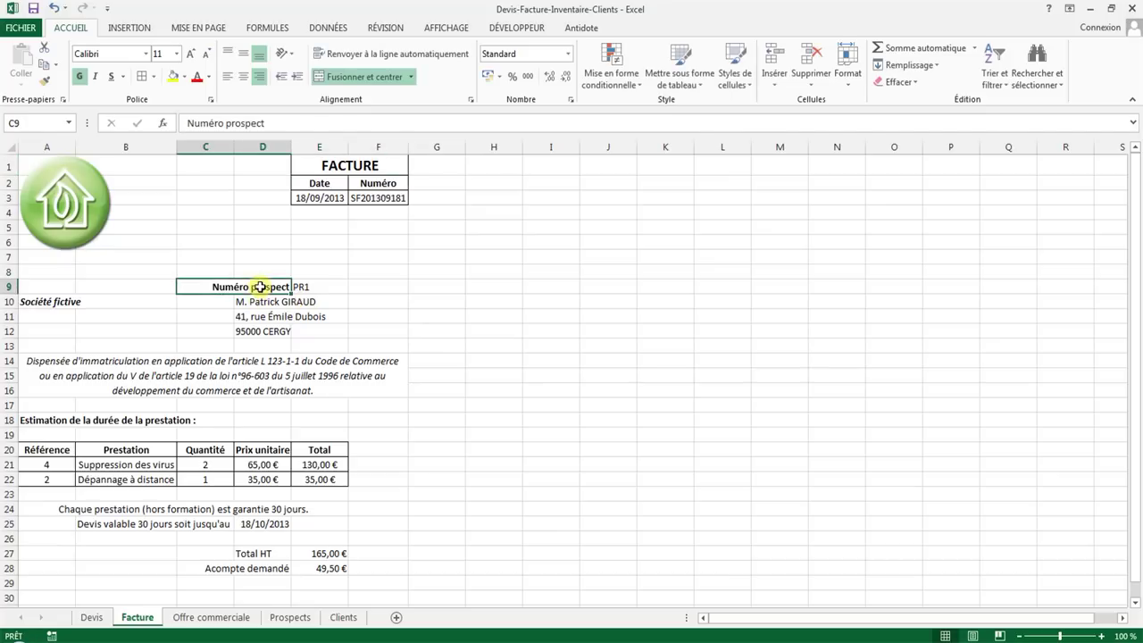
double_click(259, 287)
double_click(261, 287)
type("c")
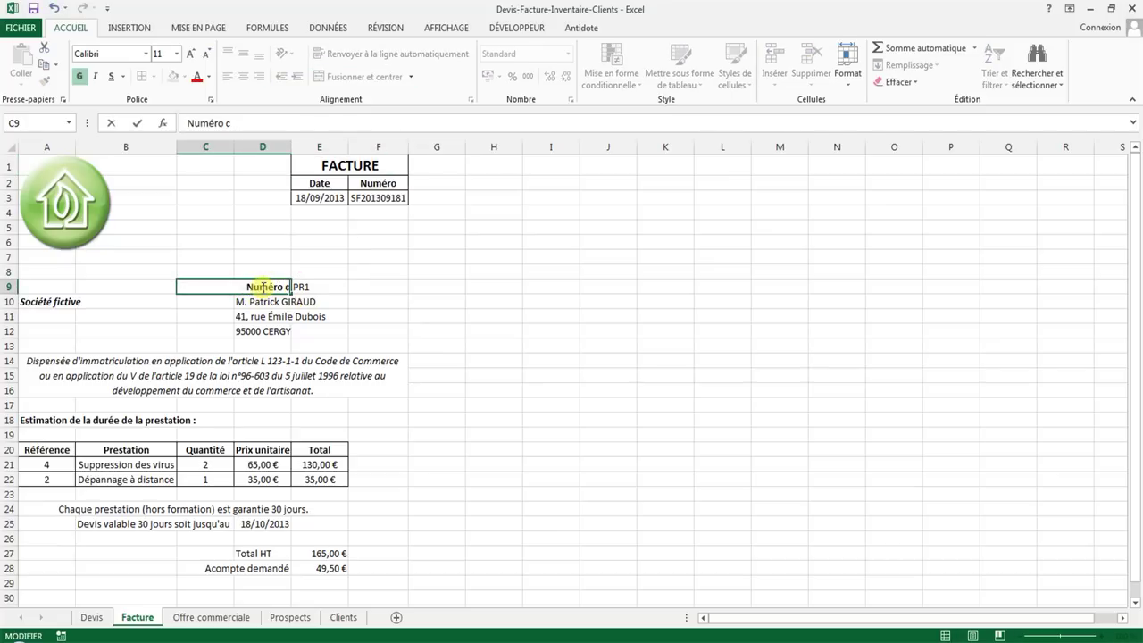
type("lient")
key("Return")
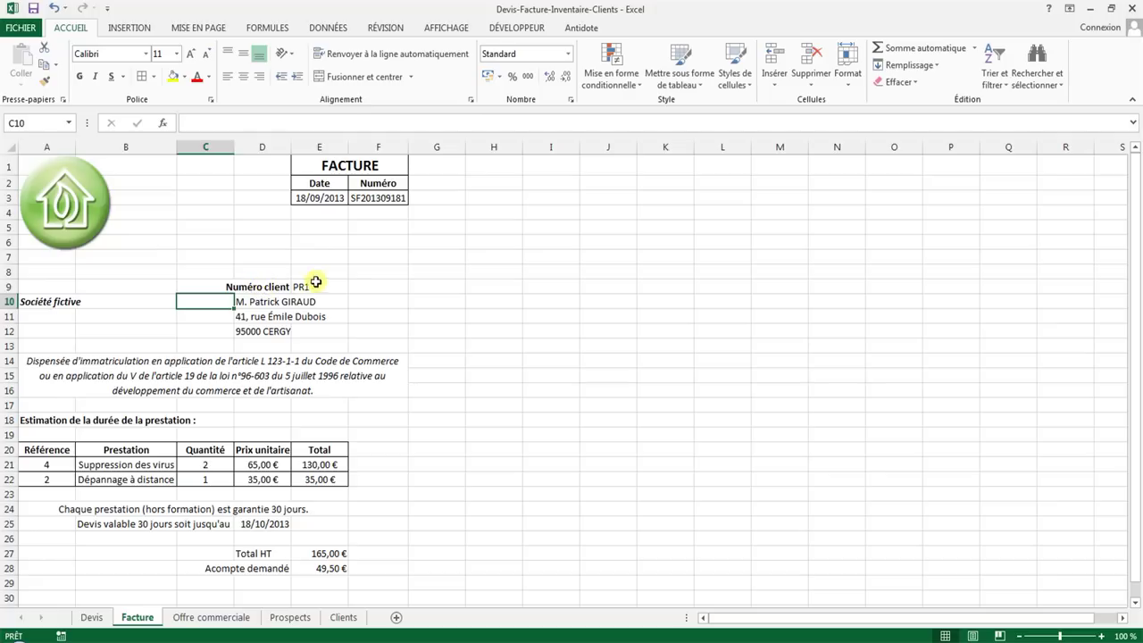
left_click(320, 285)
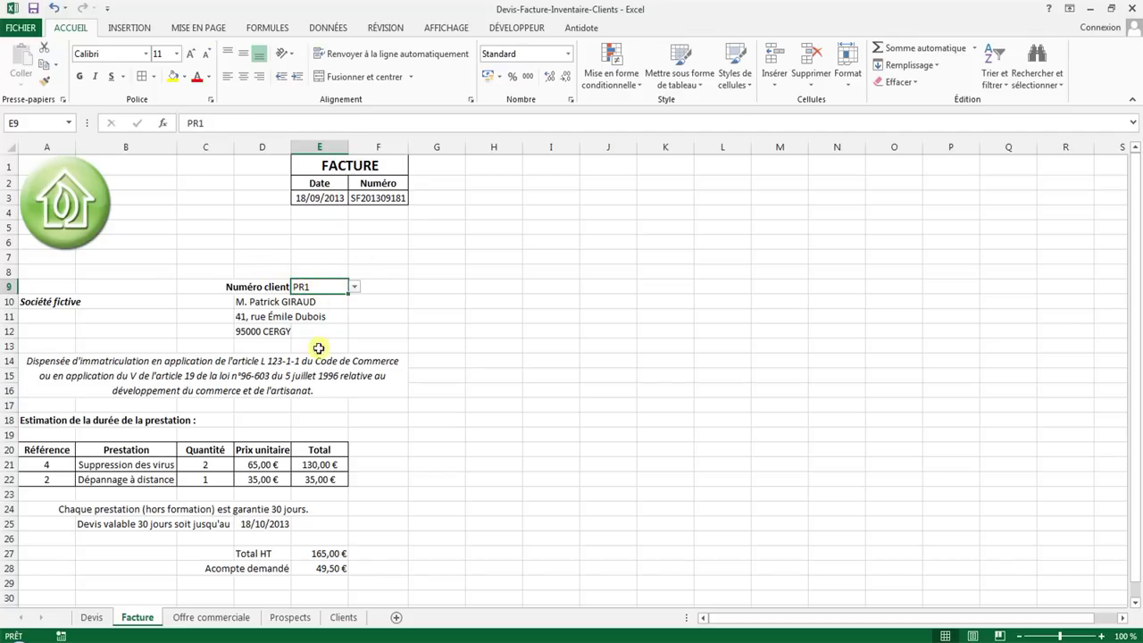
- Define the name Client for the Clients table A3:I19
left_click(342, 617)
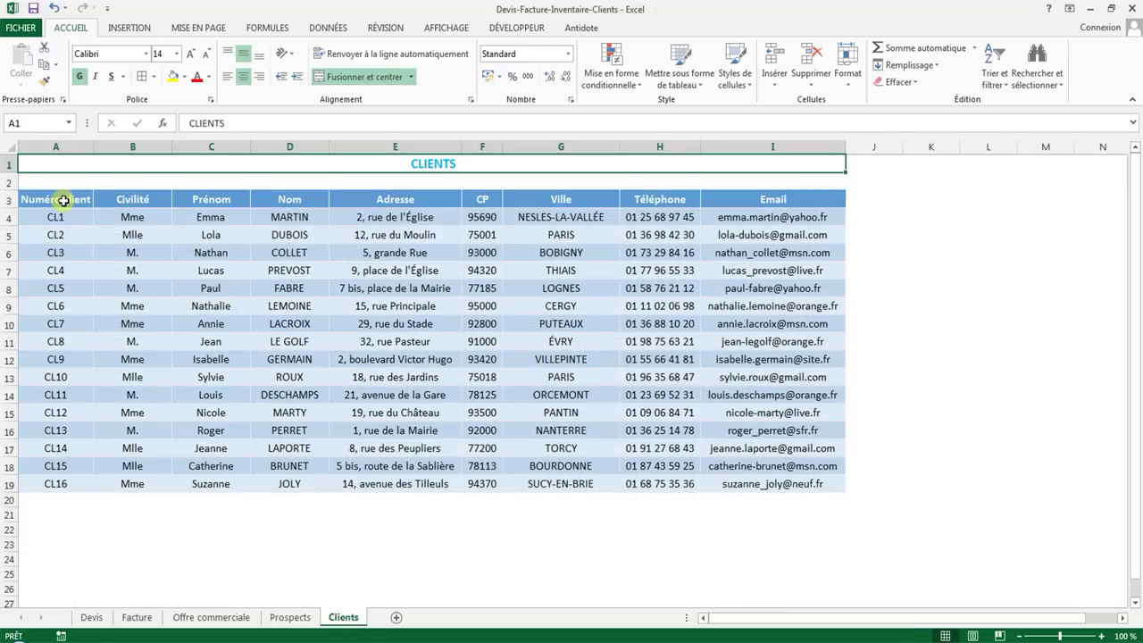
left_click_drag(60, 198, 798, 485)
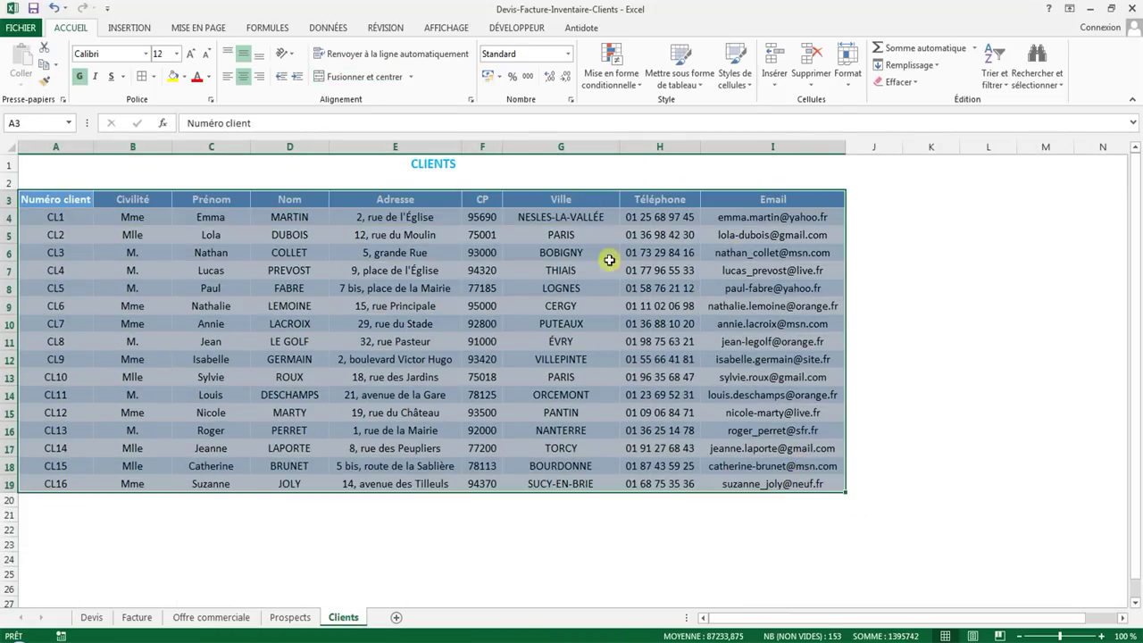
left_click(338, 28)
left_click(267, 27)
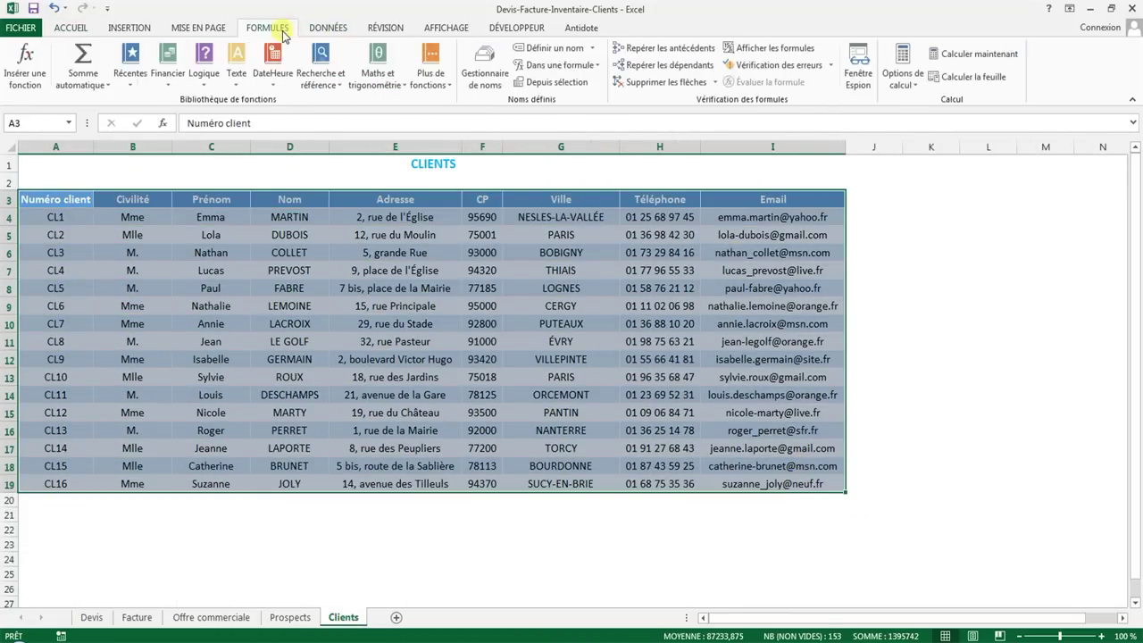
left_click(549, 48)
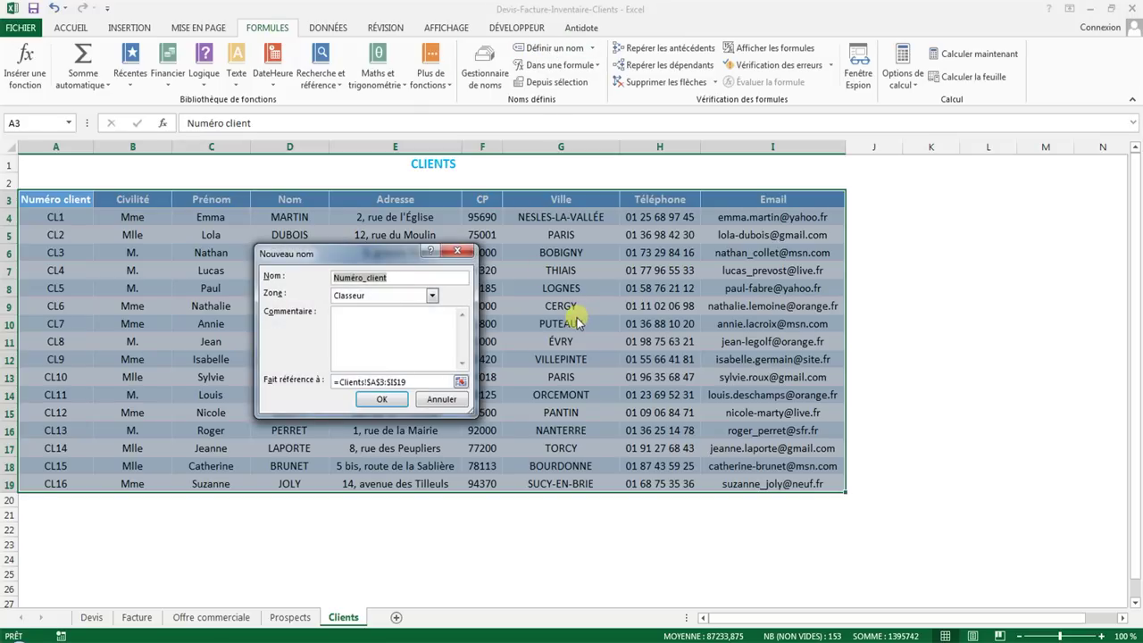
type("C")
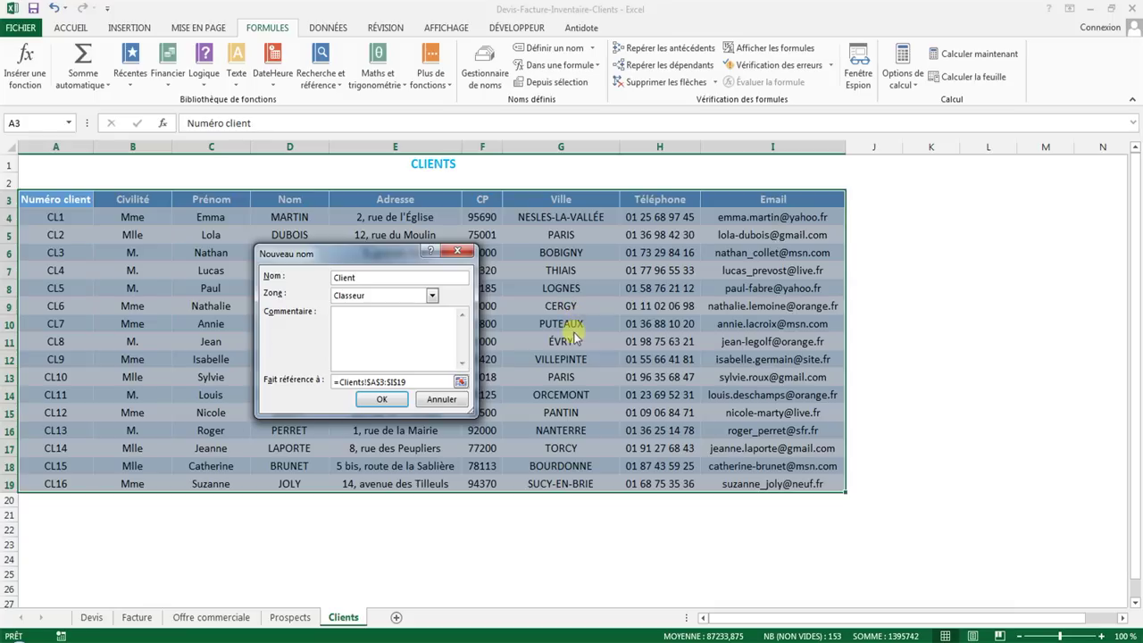
left_click(381, 399)
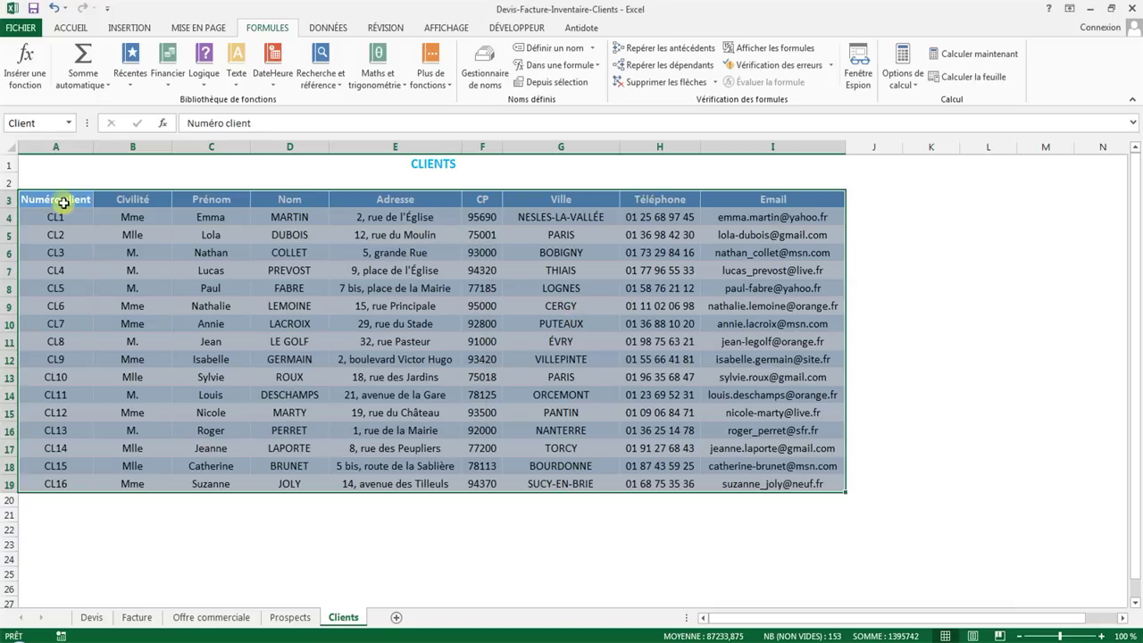
- Define the name Numéro_client for A4:A19, then return to Facture
left_click_drag(56, 216, 62, 483)
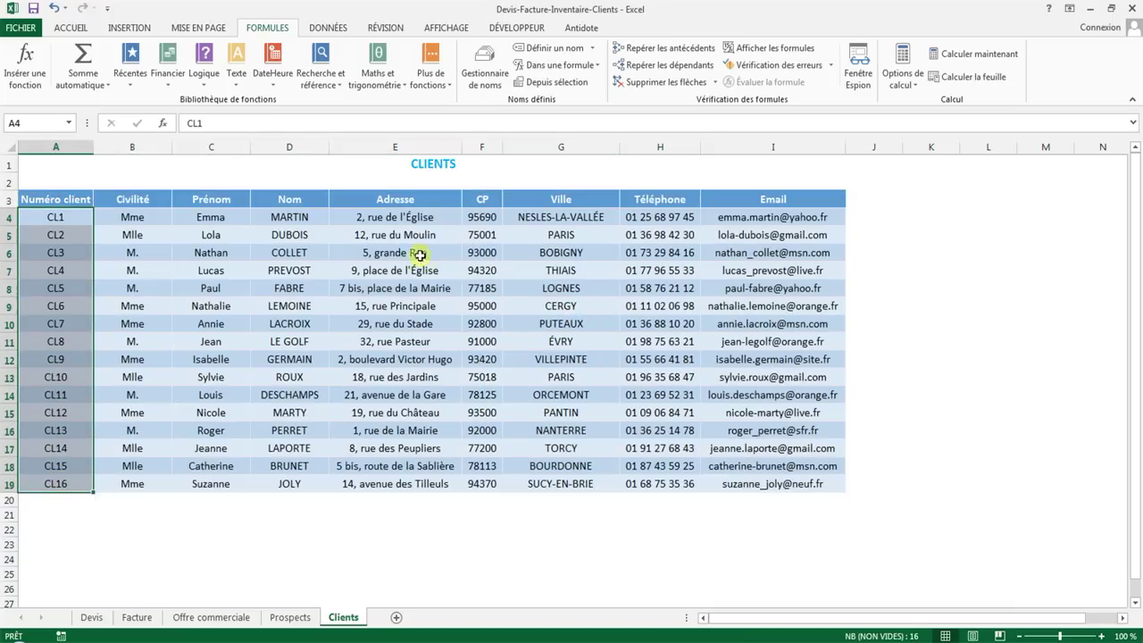
left_click(536, 49)
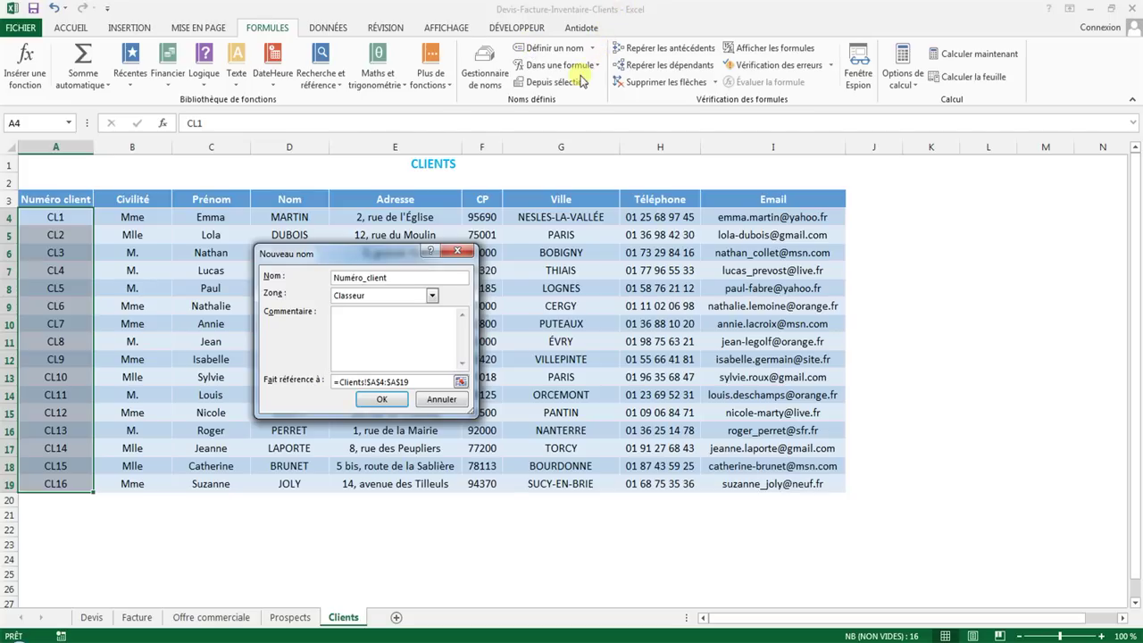
left_click(381, 400)
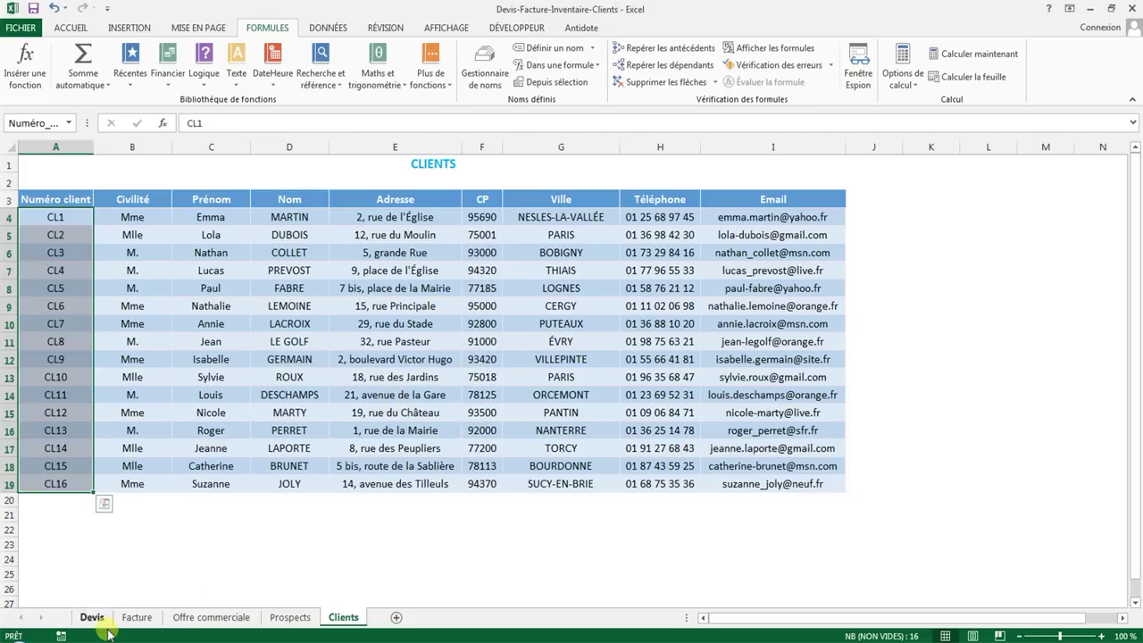
left_click(135, 617)
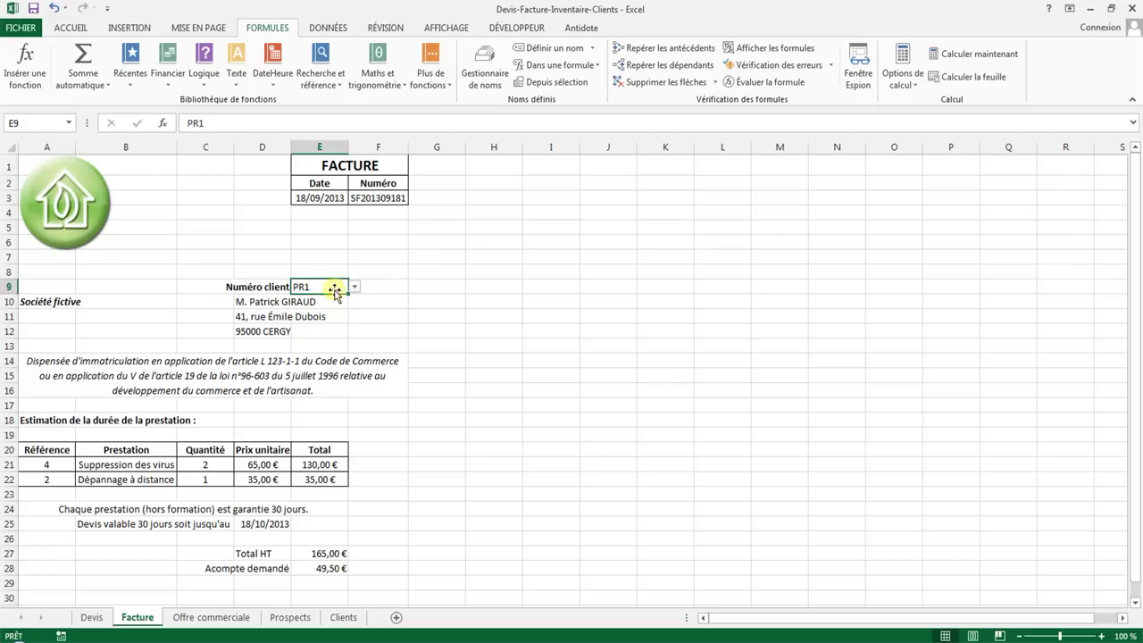
- Change E9's data validation list source to =Numéro_client
left_click(328, 28)
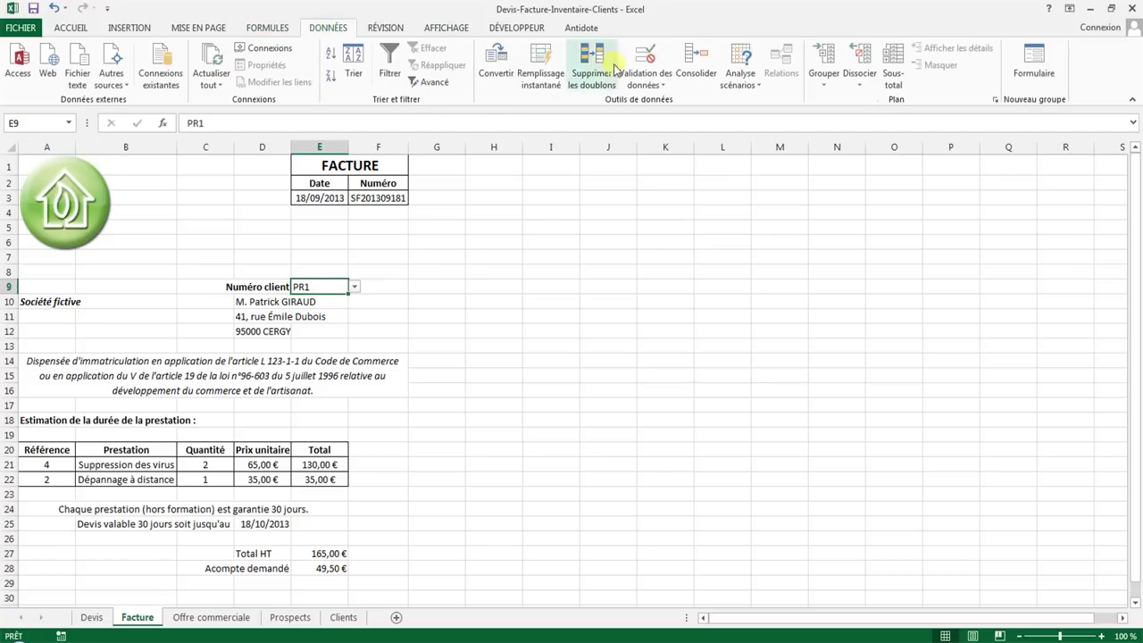
left_click(644, 58)
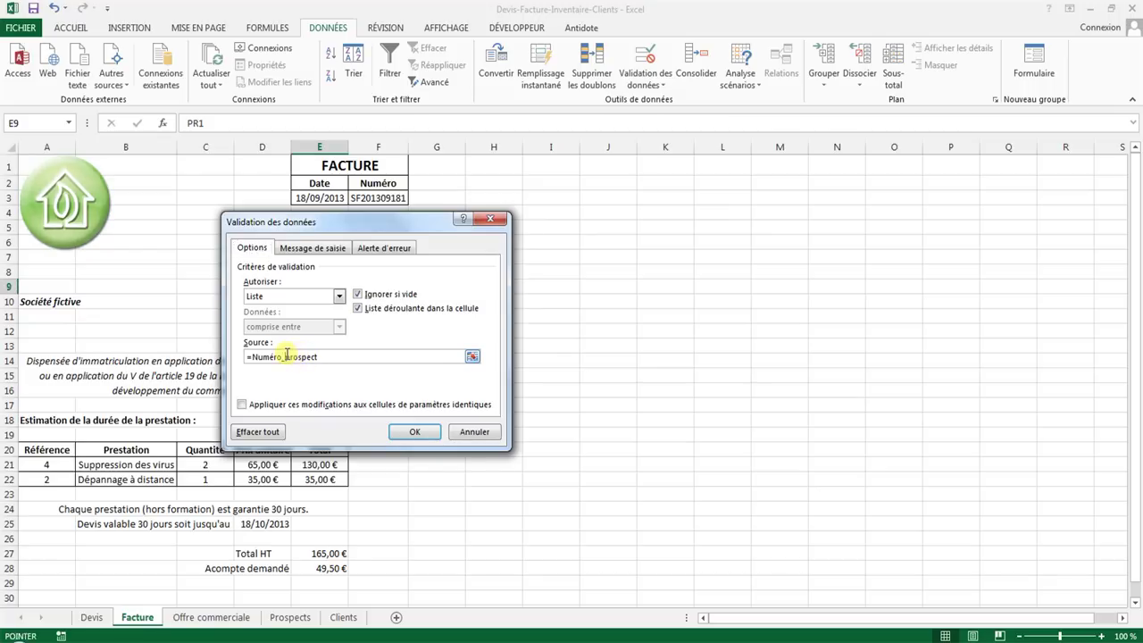
left_click(287, 355)
double_click(291, 355)
left_click(340, 358)
key("BackSpace")
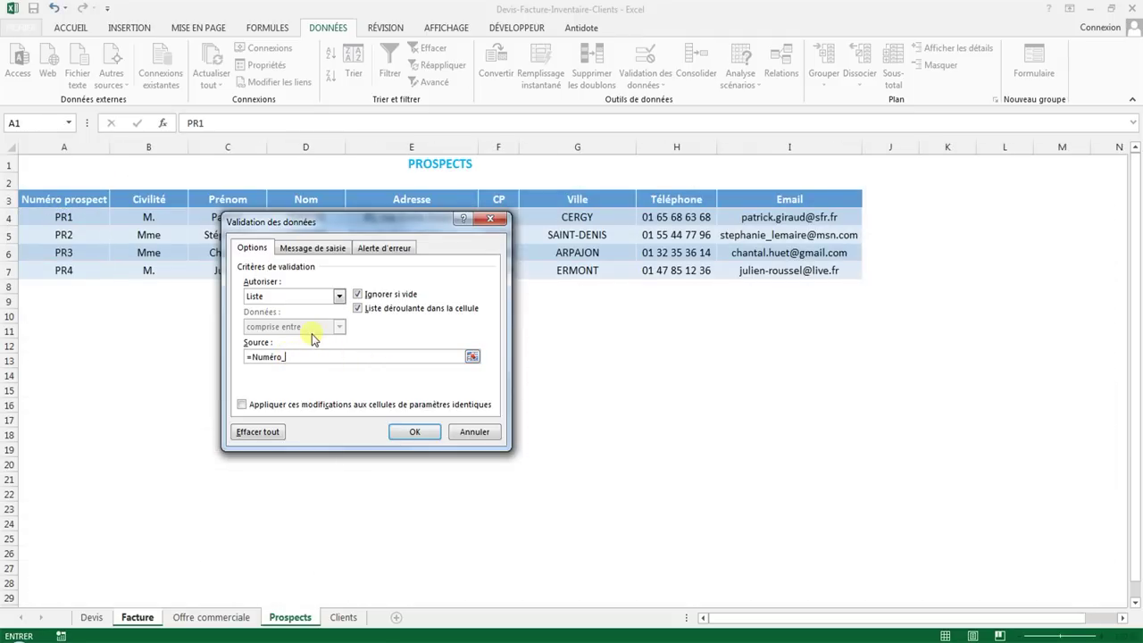
type("client")
key("Return")
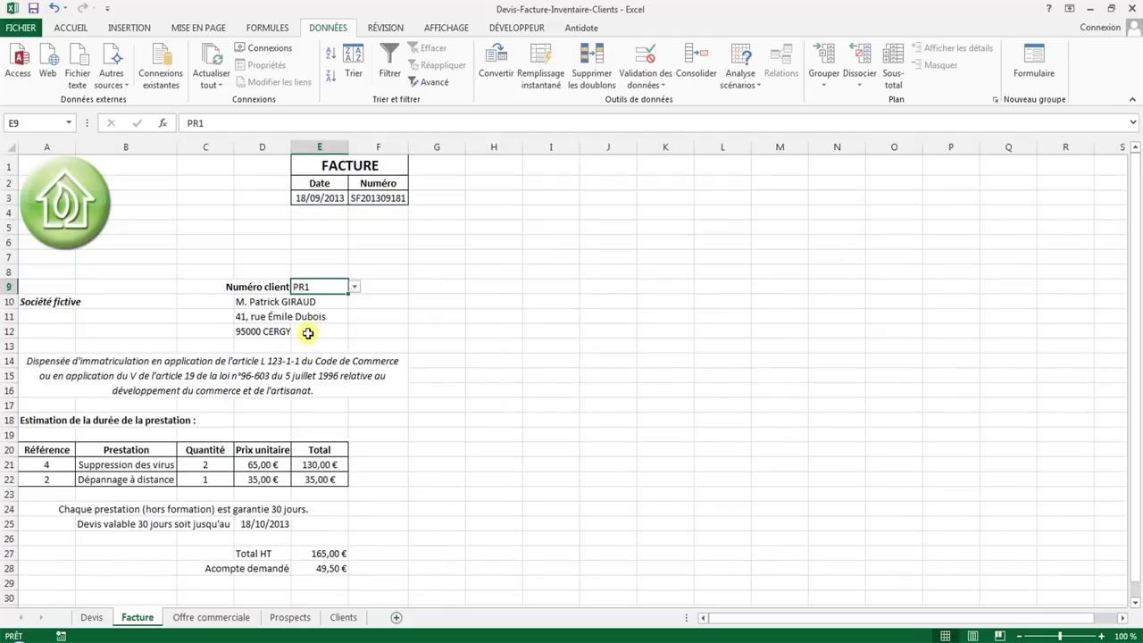
- Replace all three Prospect references with Client in D10's name lookup formula
left_click(263, 302)
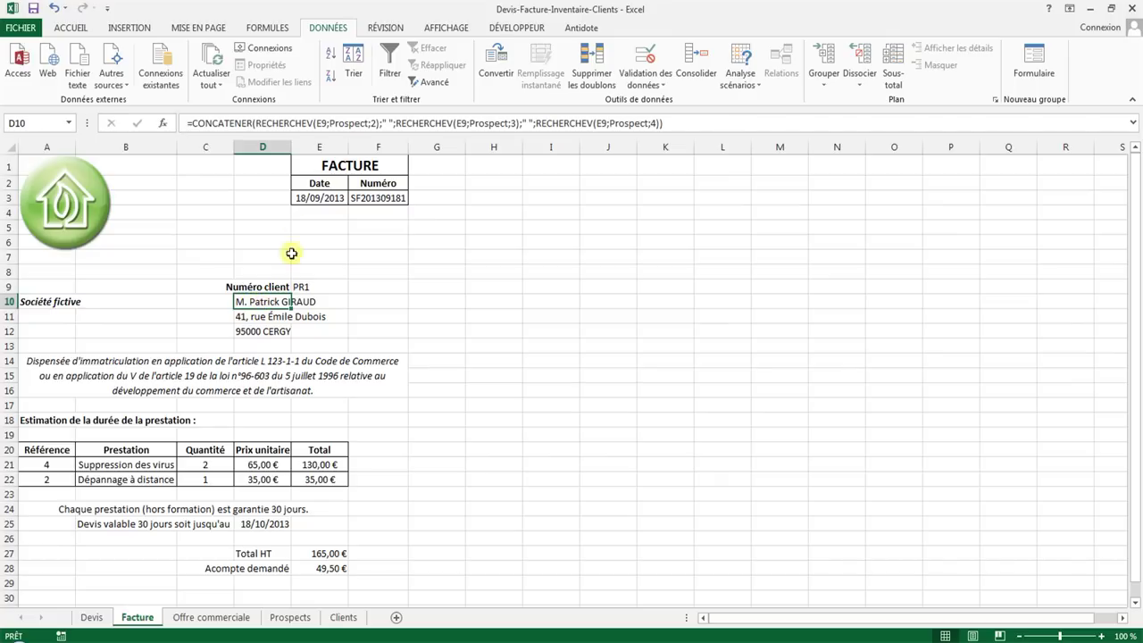
double_click(351, 122)
type("Client")
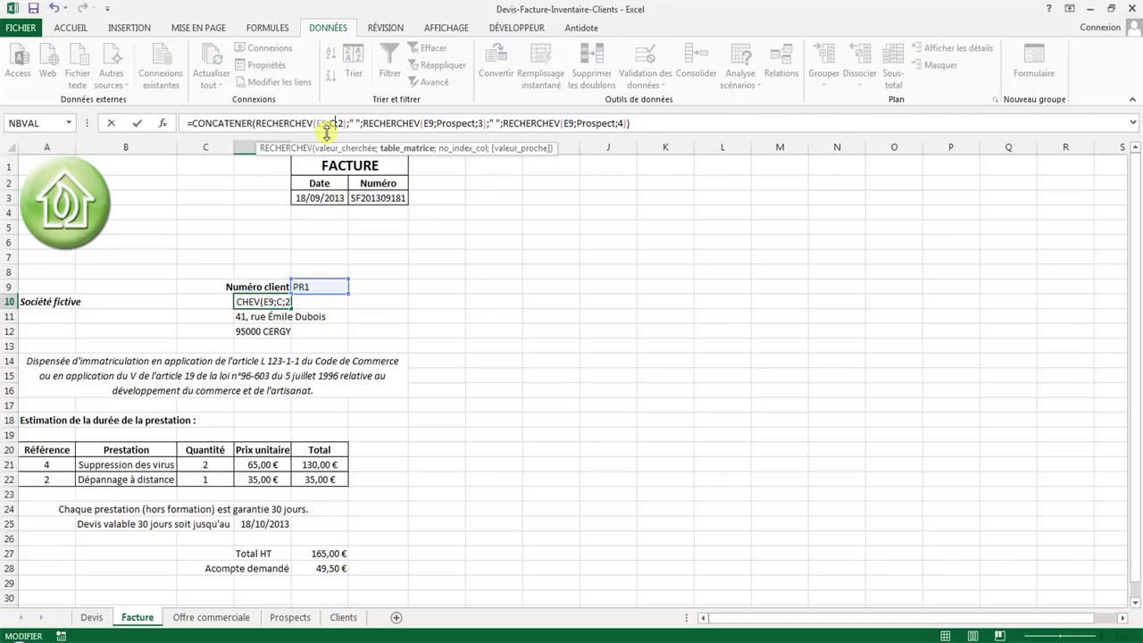
double_click(341, 122)
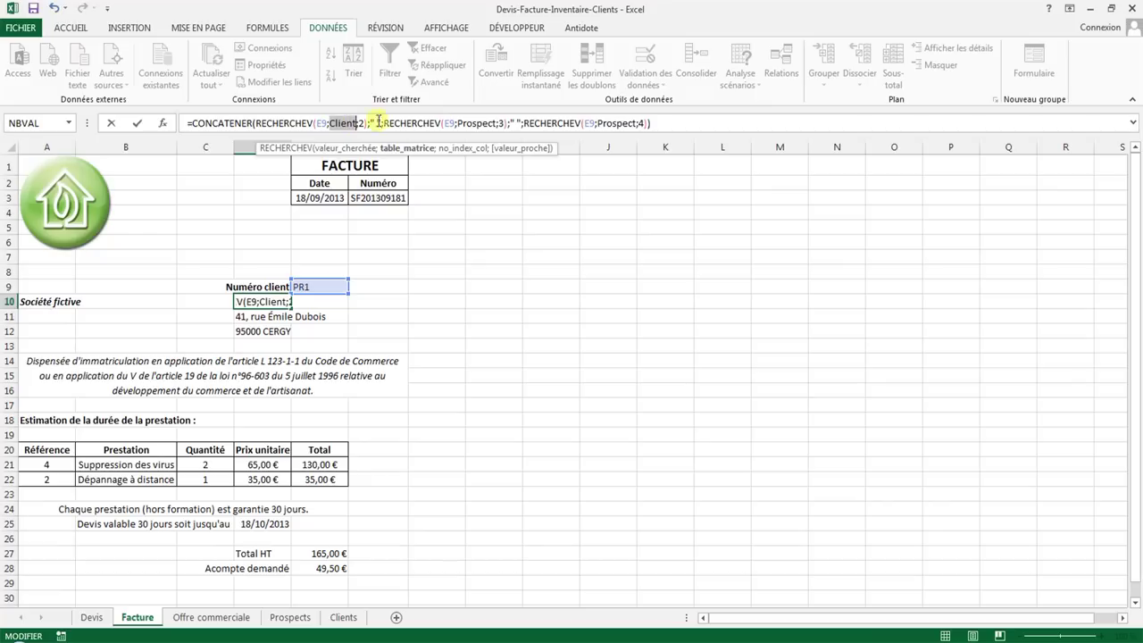
double_click(481, 122)
type("Client")
double_click(594, 122)
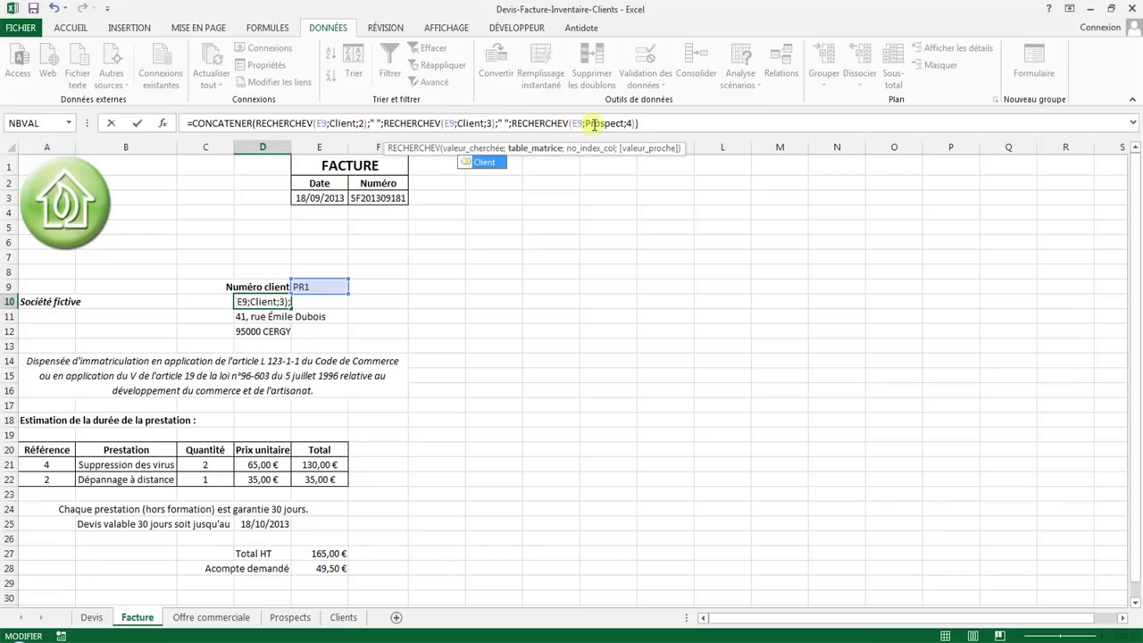
type("Client")
key("Return")
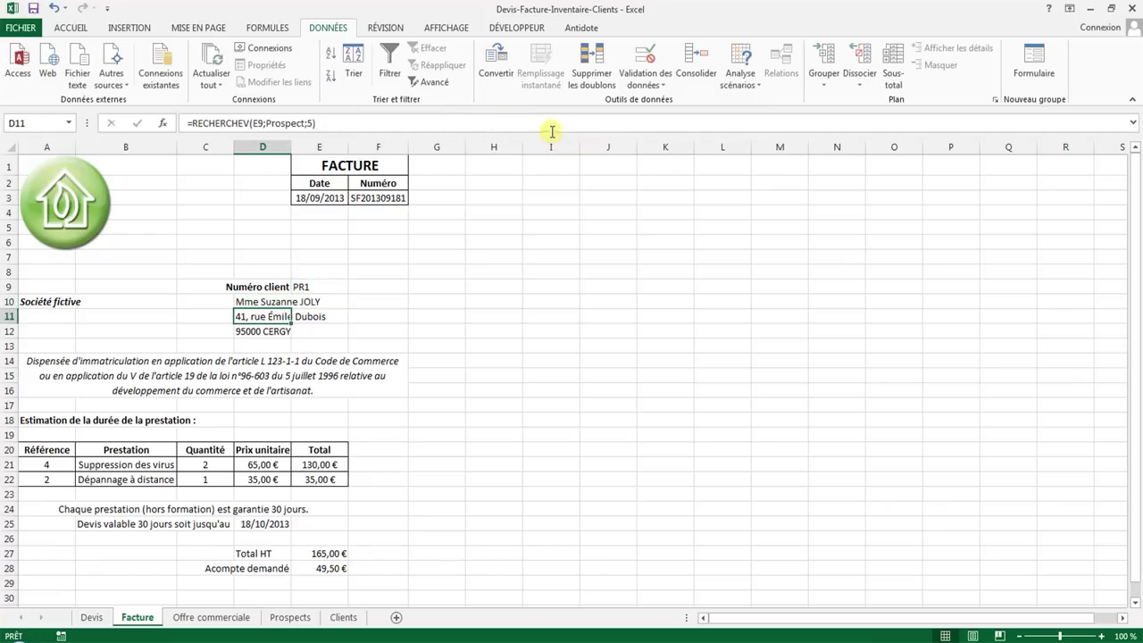
- Replace Prospect with Client in the D11 and D12 address lookup formulas
double_click(286, 123)
type("Client")
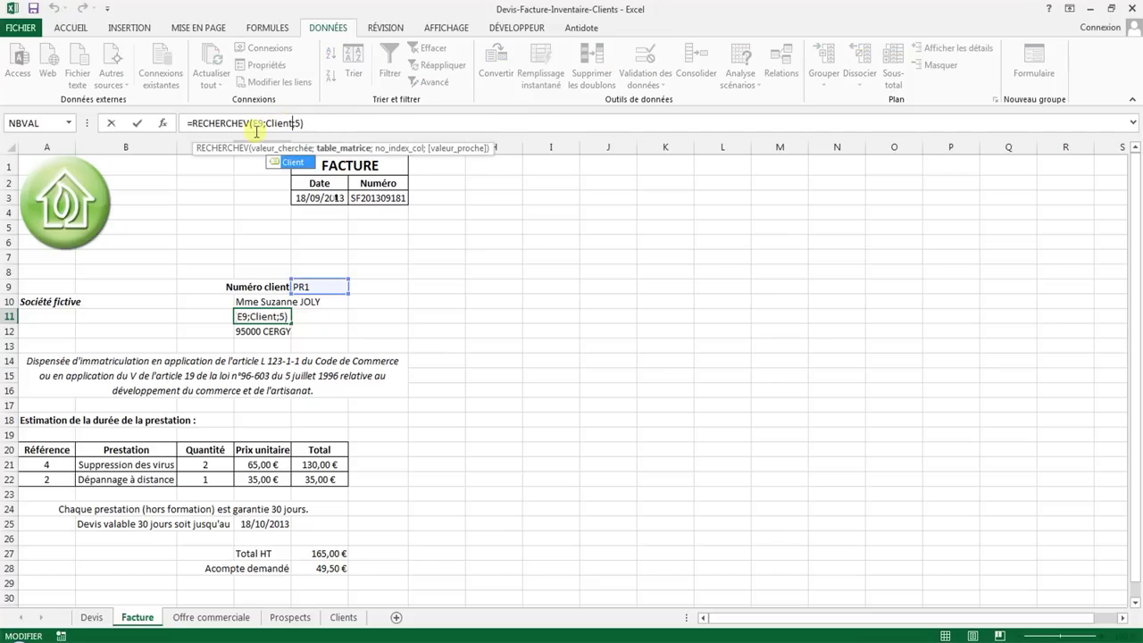
key("Return")
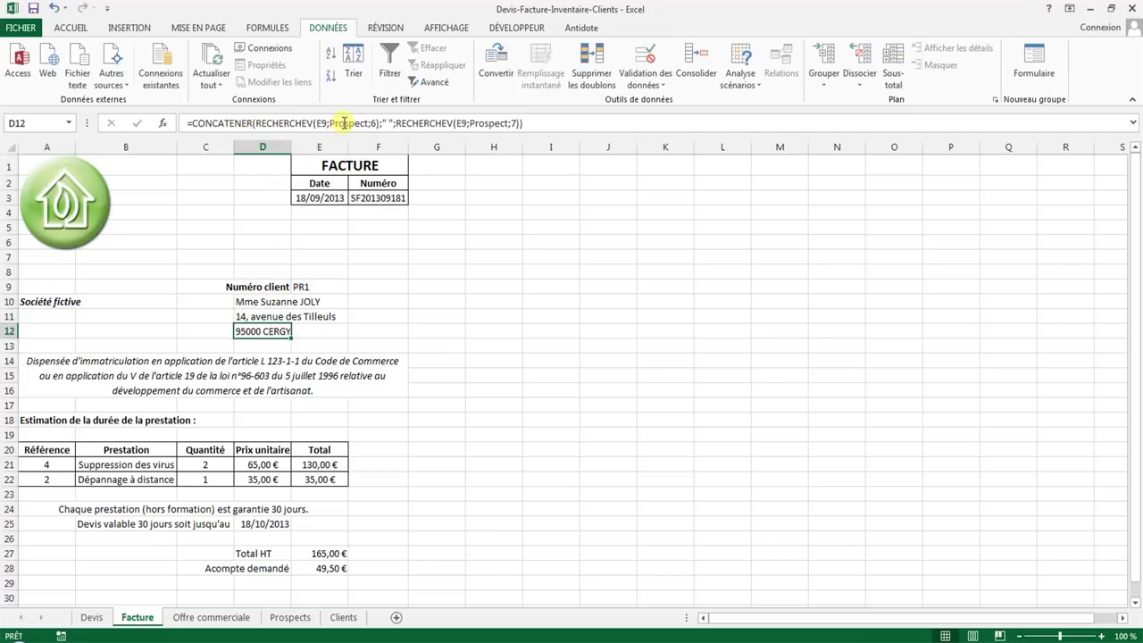
double_click(348, 123)
type("Client")
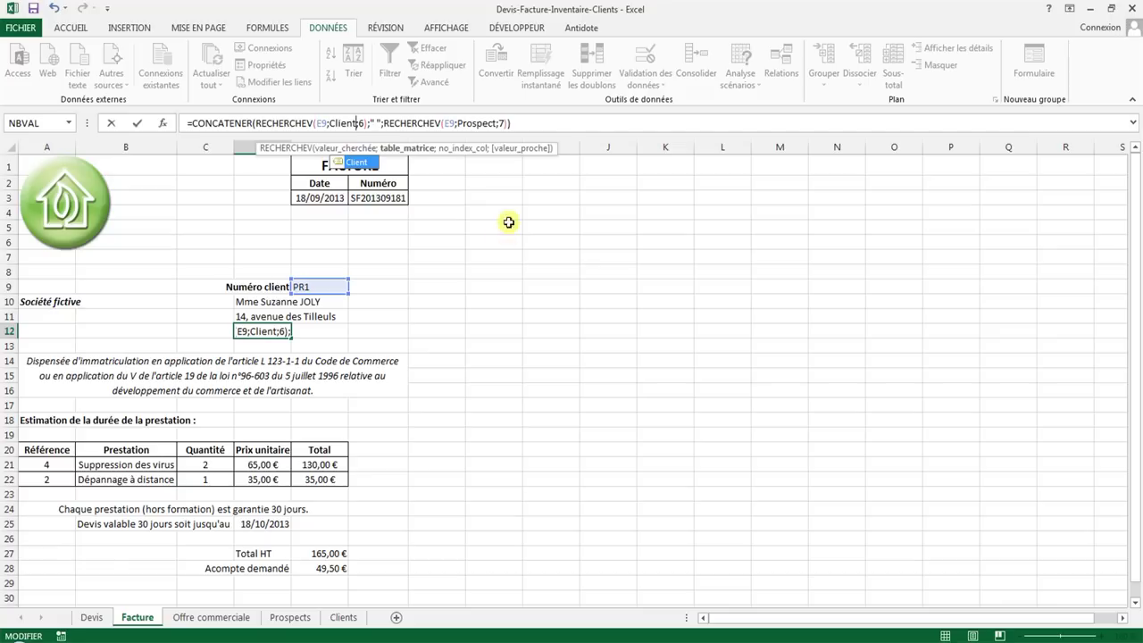
double_click(471, 122)
type("Client")
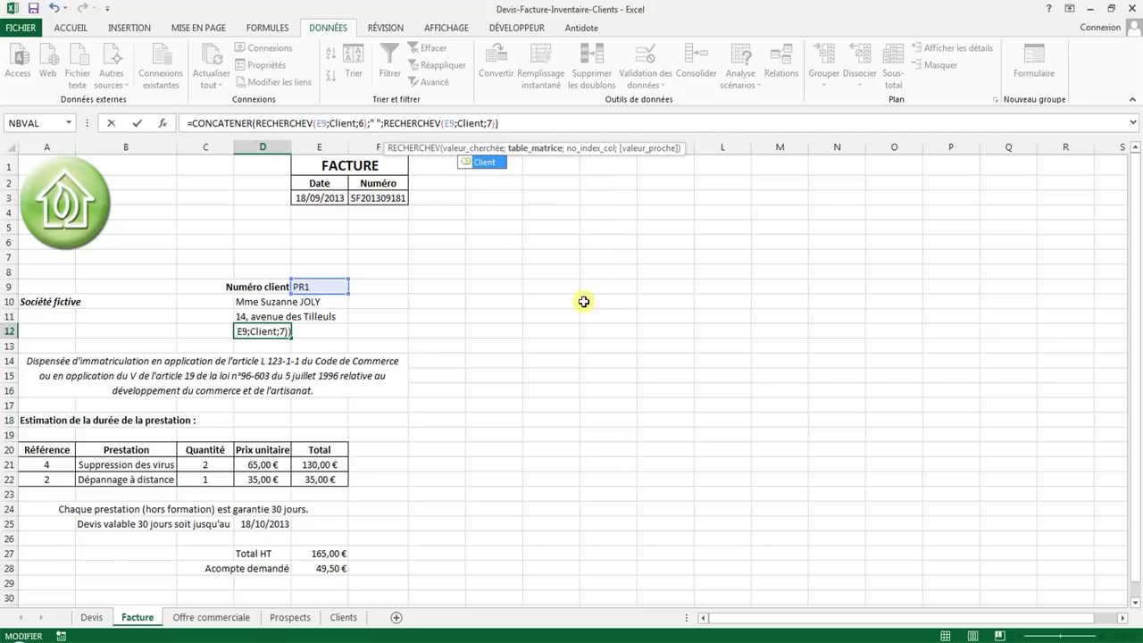
key("Return")
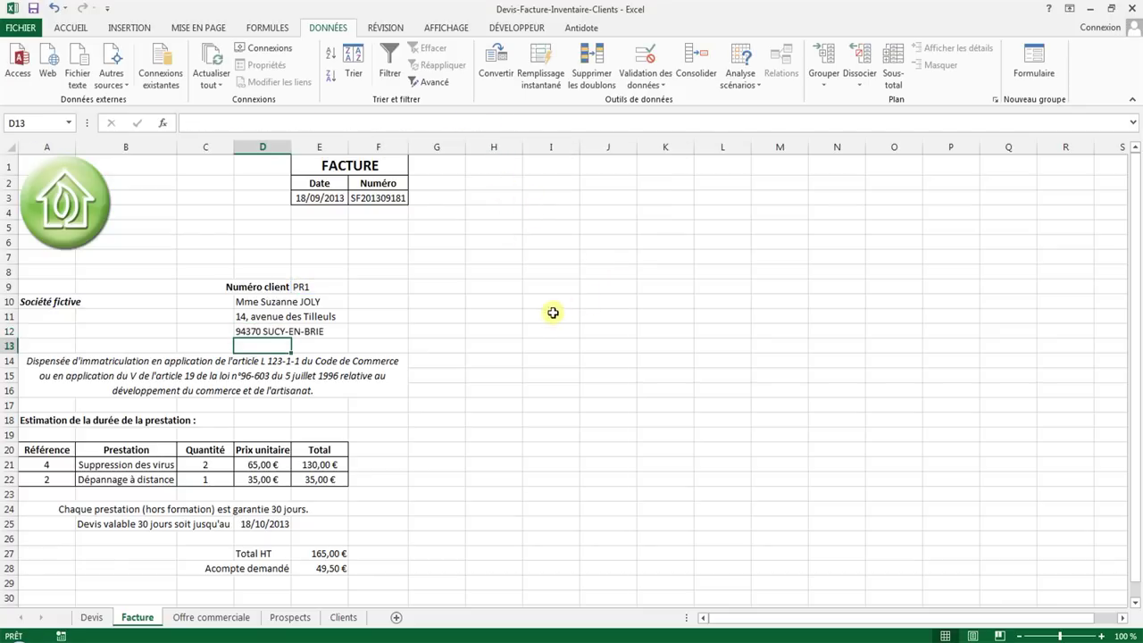
left_click(325, 287)
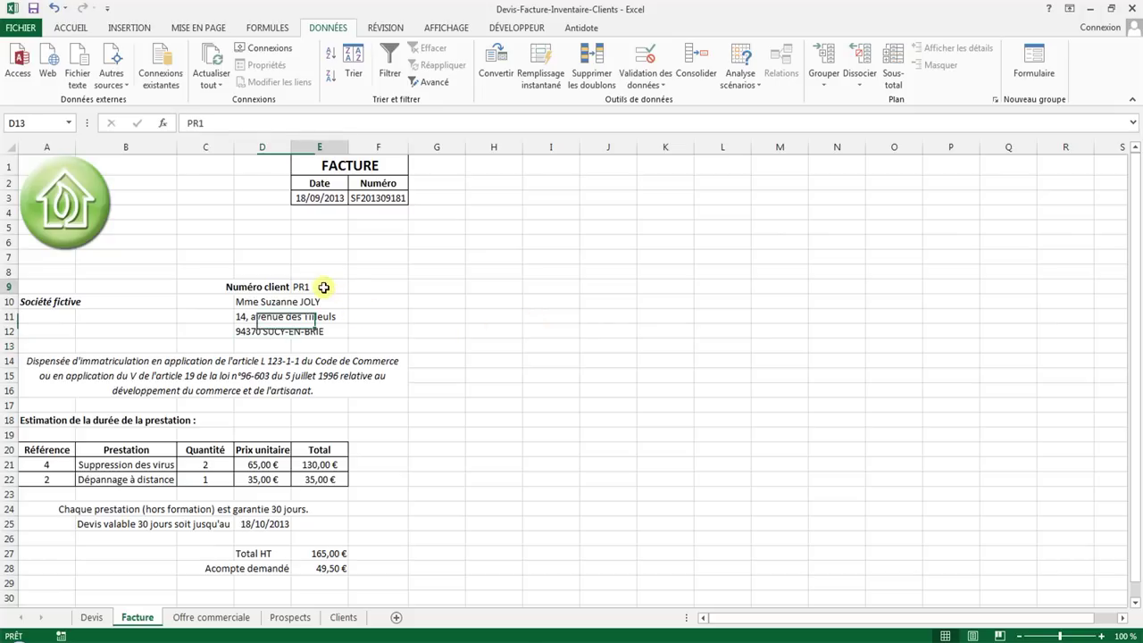
left_click(355, 288)
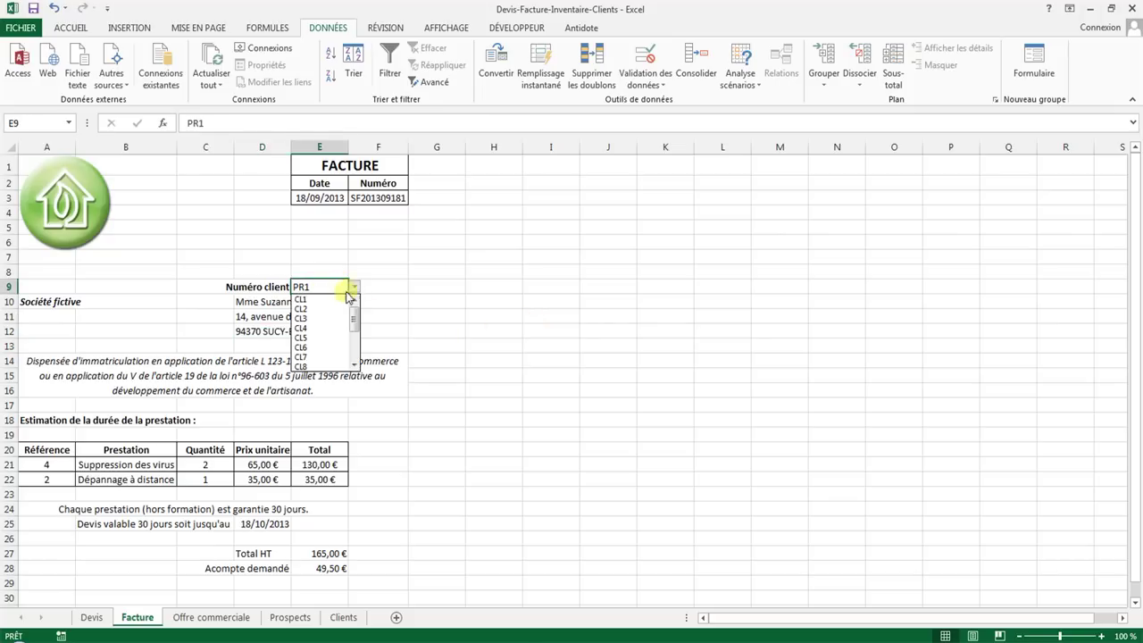
left_click(346, 300)
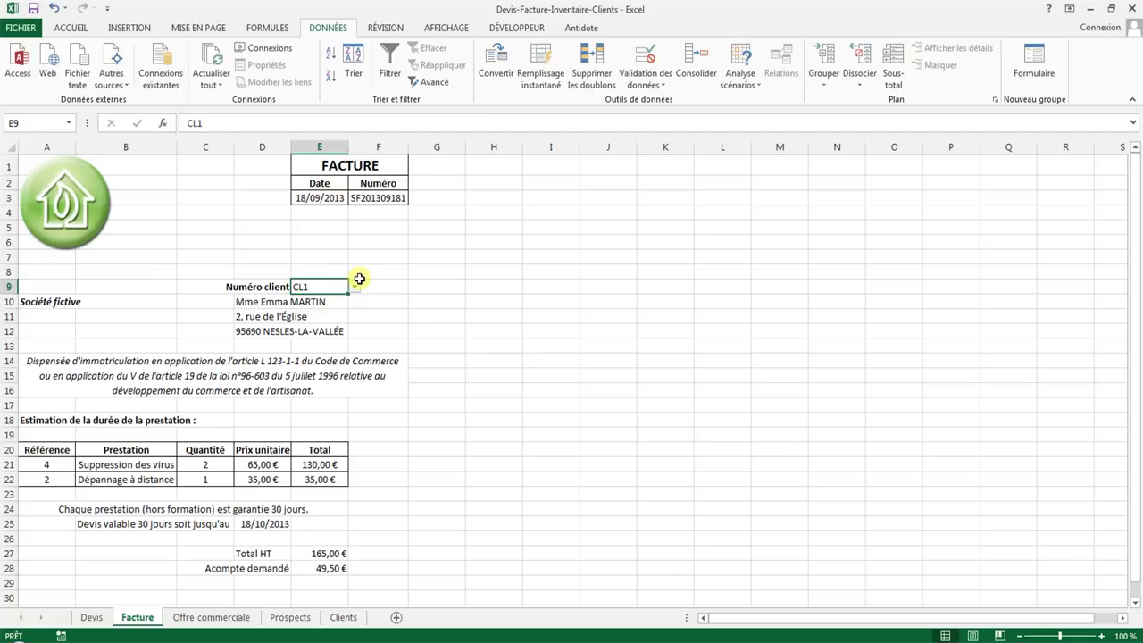
left_click(354, 287)
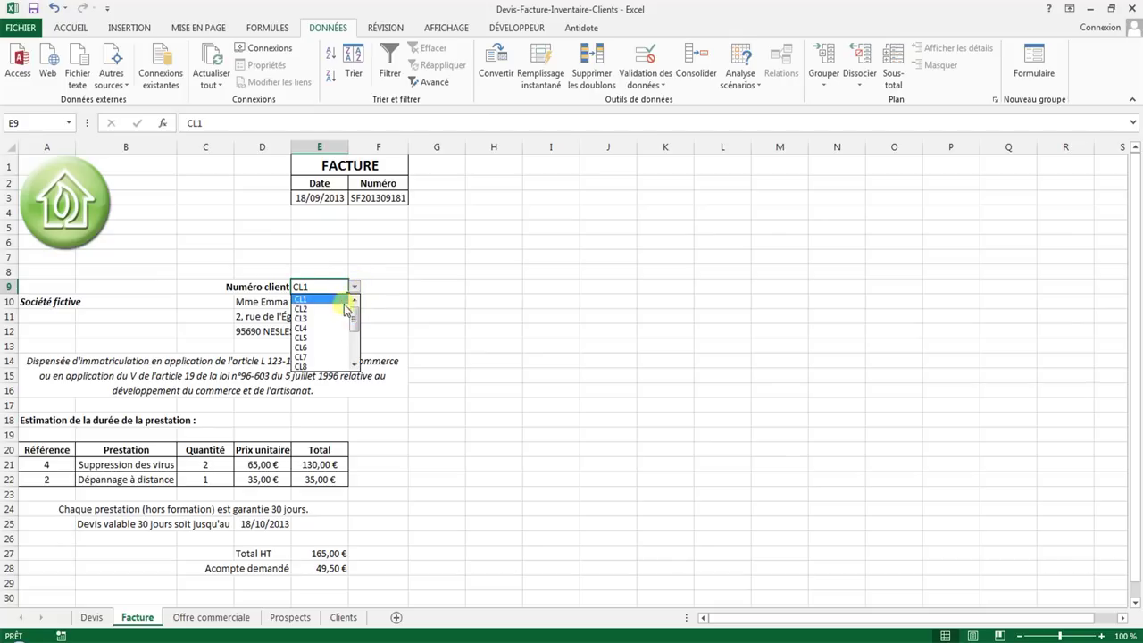
left_click(332, 327)
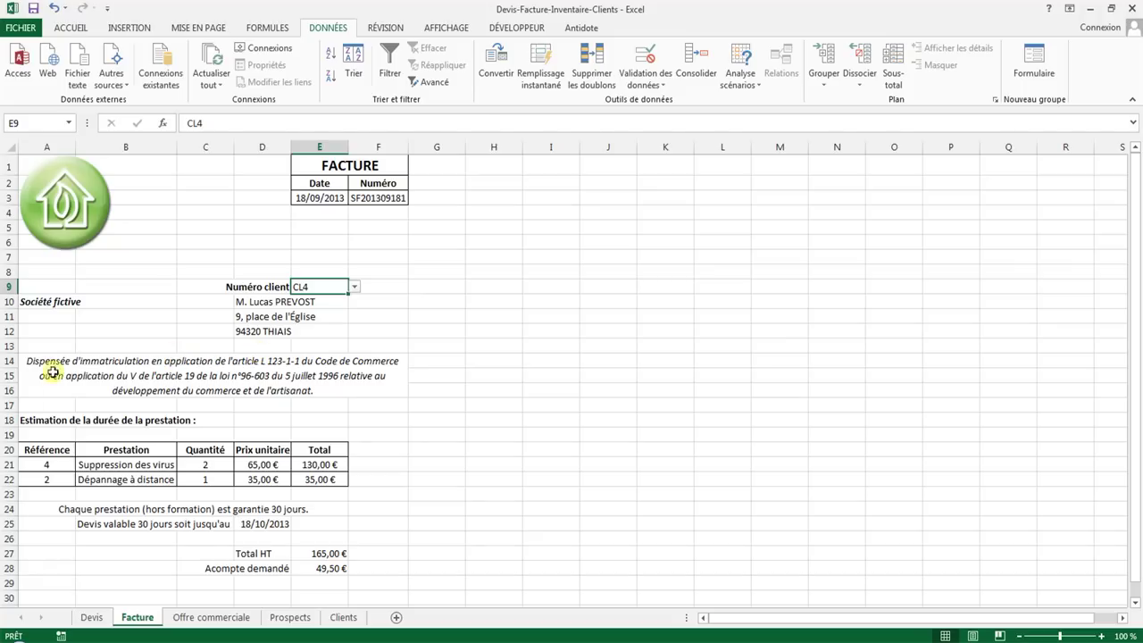
left_click(13, 420)
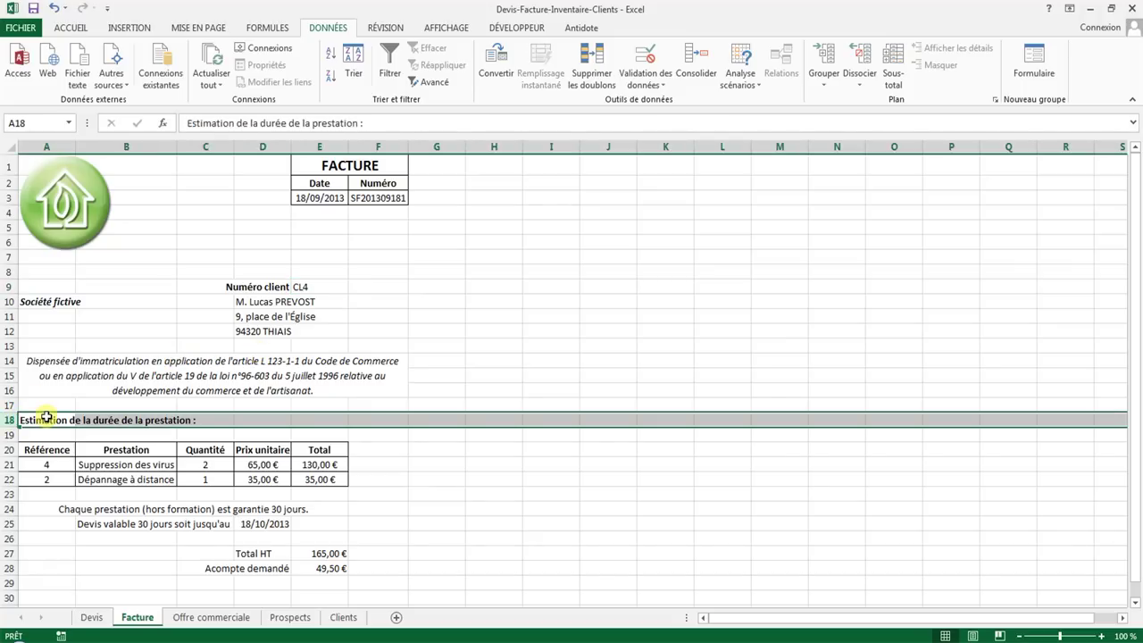
- Relabel A18 as 'Mode de paiement :'
left_click(53, 417)
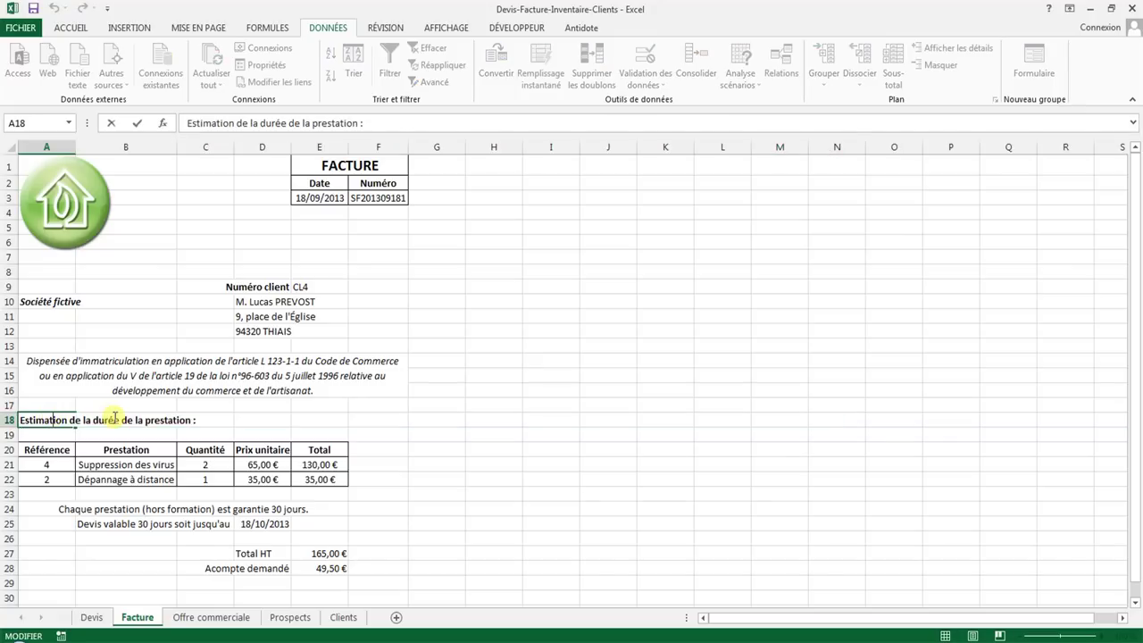
key("Down")
left_click(54, 416)
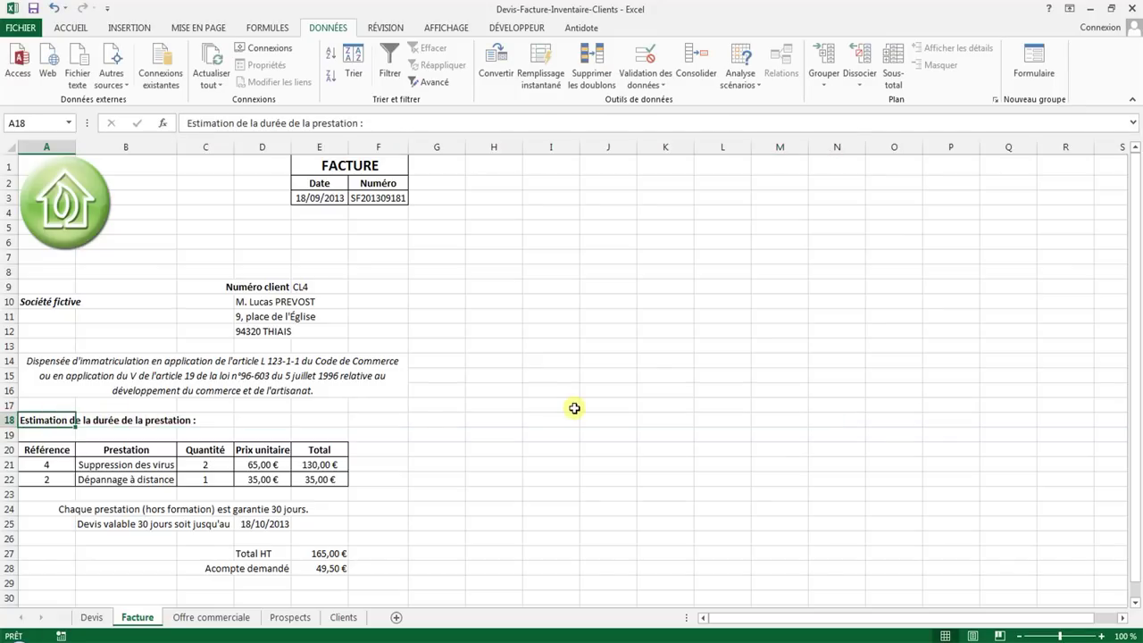
type("Mode de paiement")
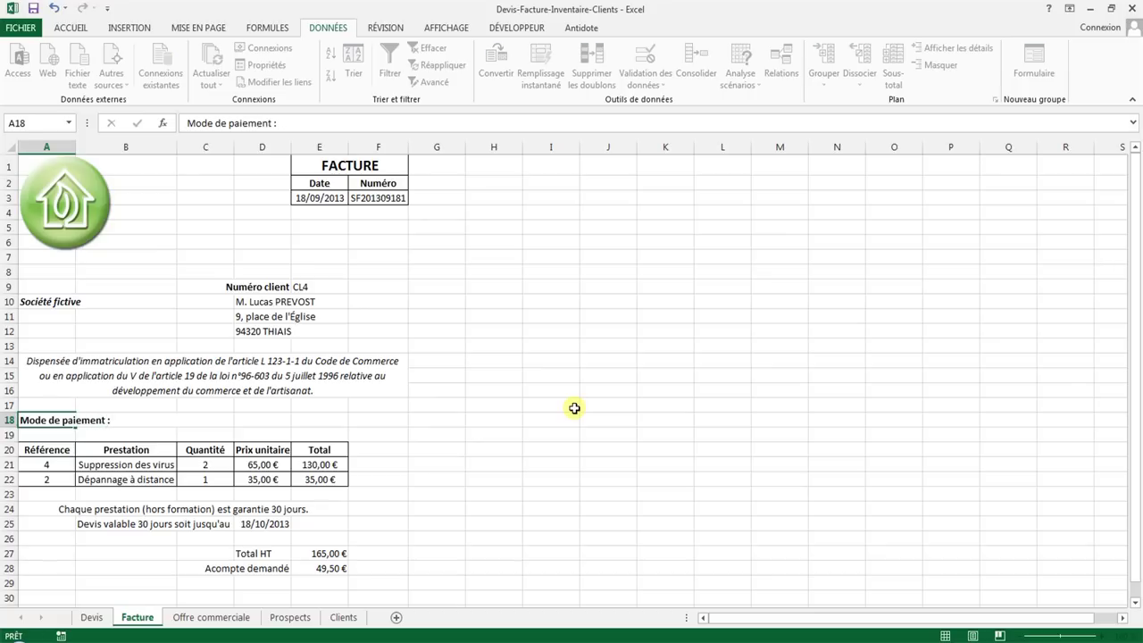
key("Return")
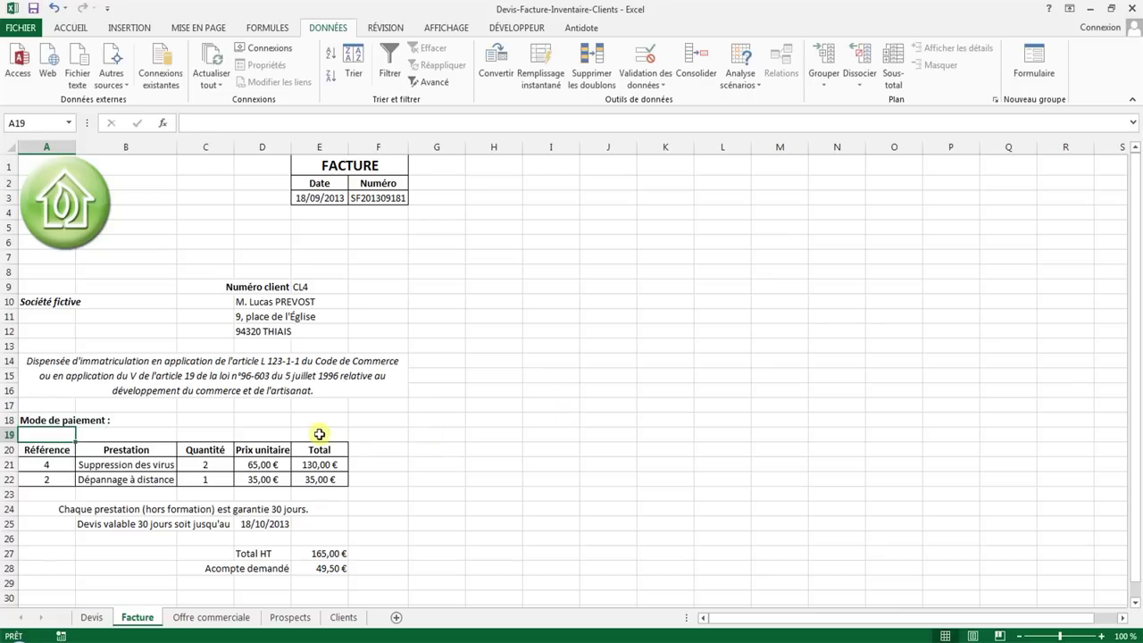
left_click(140, 429)
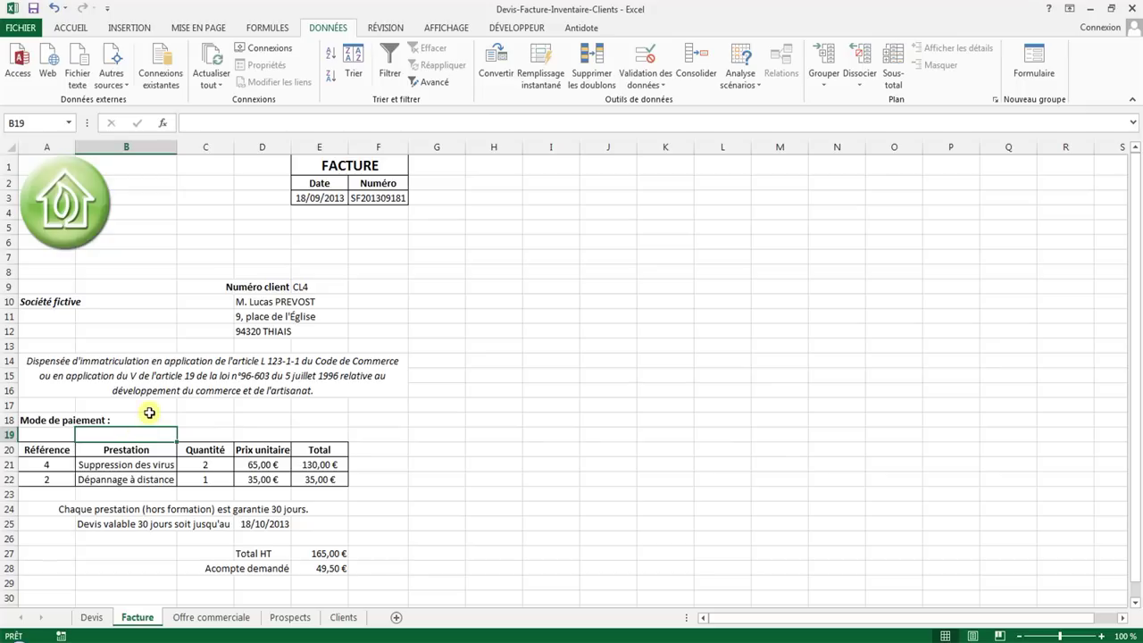
left_click(147, 417)
- Show the DÉVELOPPEUR tab, checking the Personnaliser le ruban settings in Excel options
left_click(520, 33)
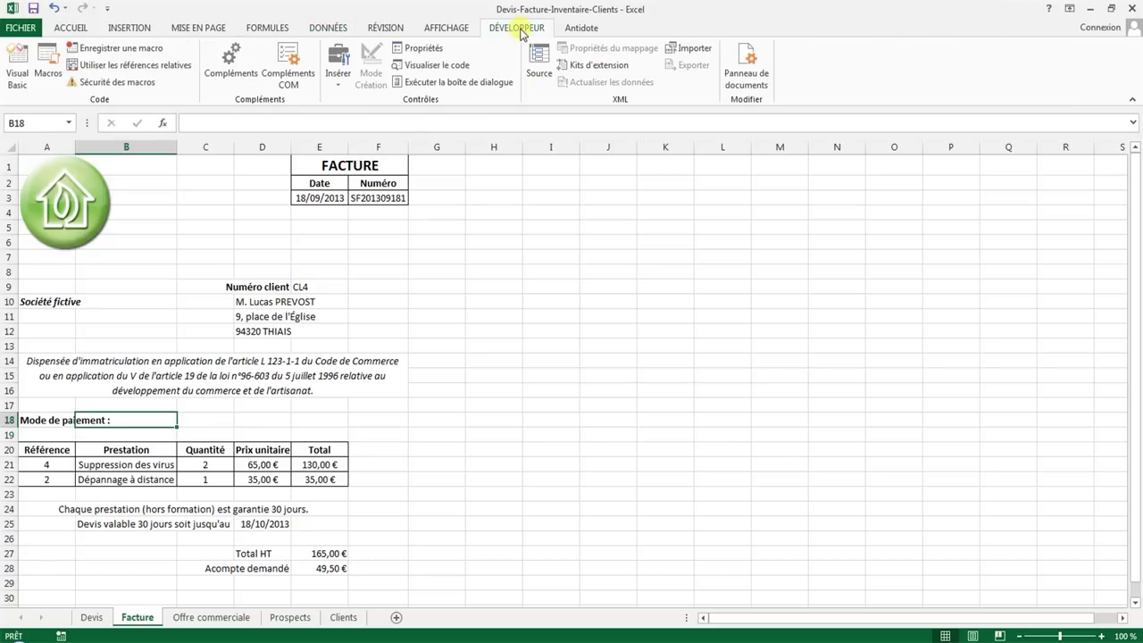
left_click(23, 27)
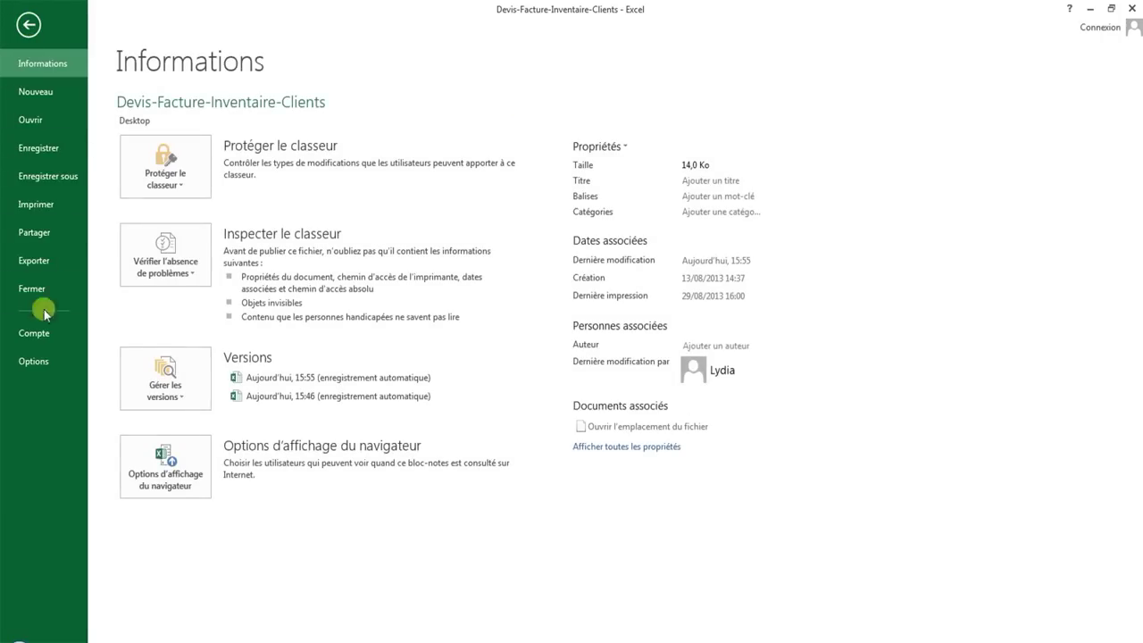
left_click(42, 363)
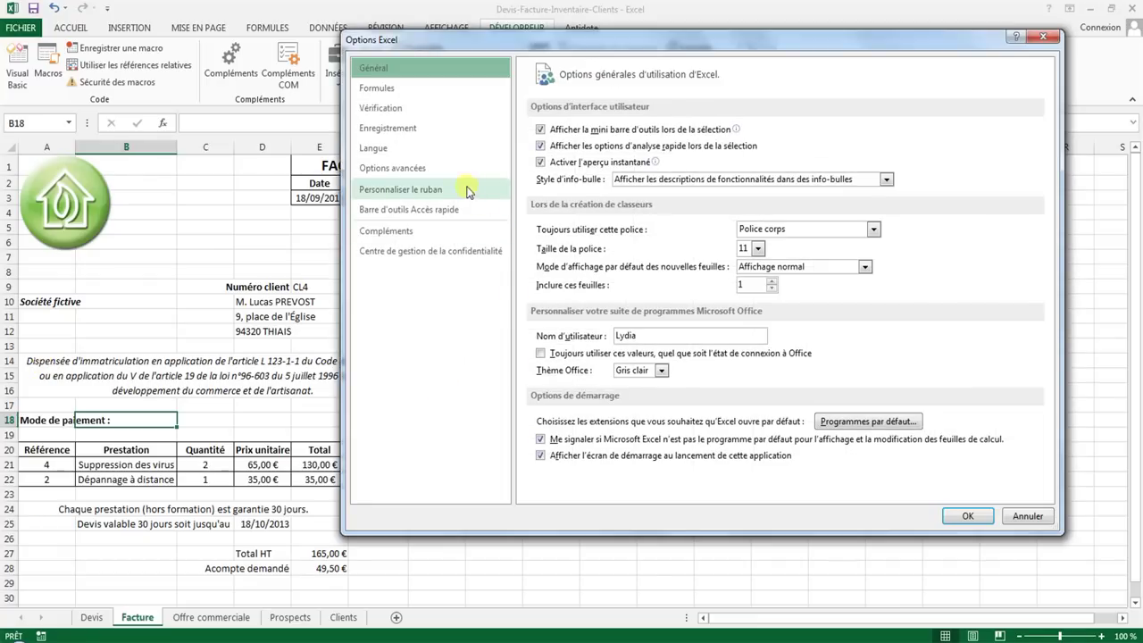
left_click(438, 190)
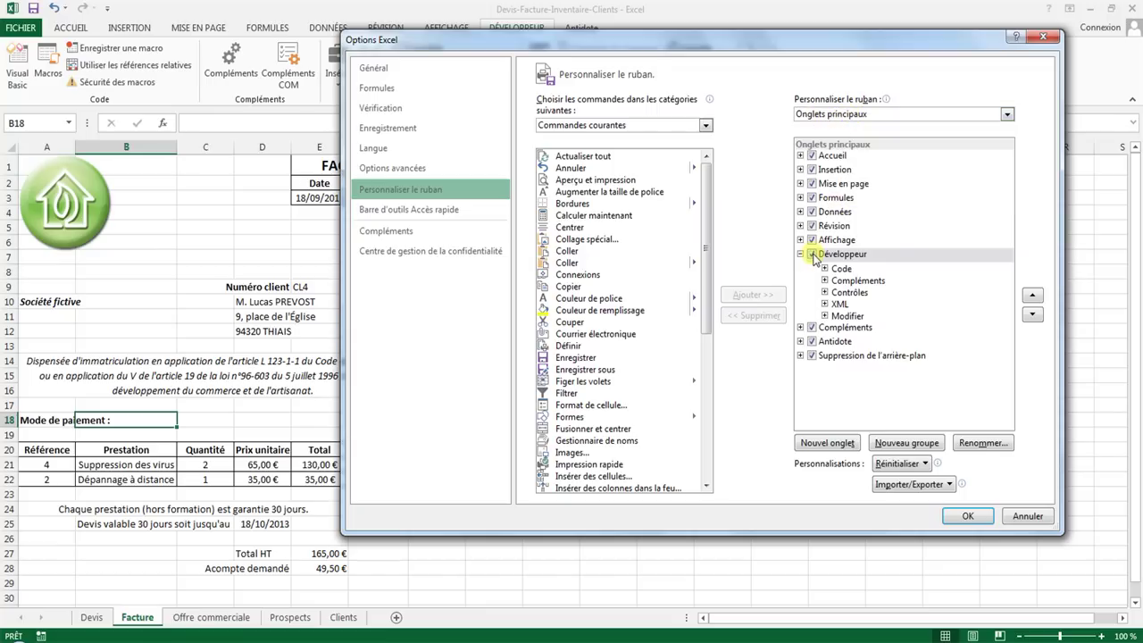
left_click(1029, 510)
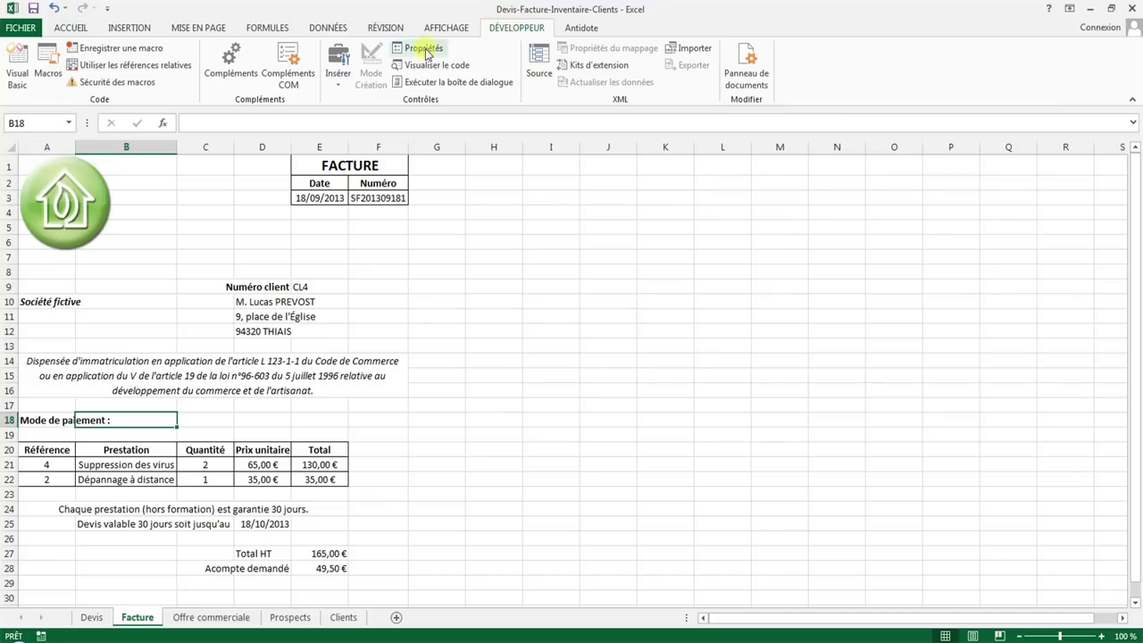
- Insert an option button beside the row 18 label and label it 'Virement'
left_click(343, 83)
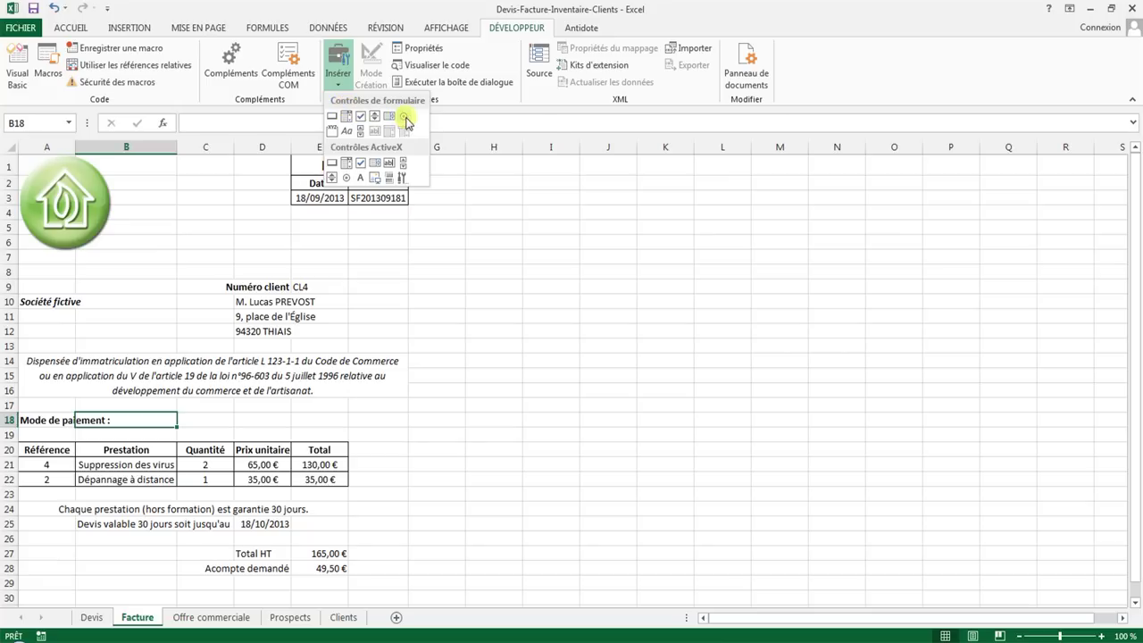
left_click(405, 118)
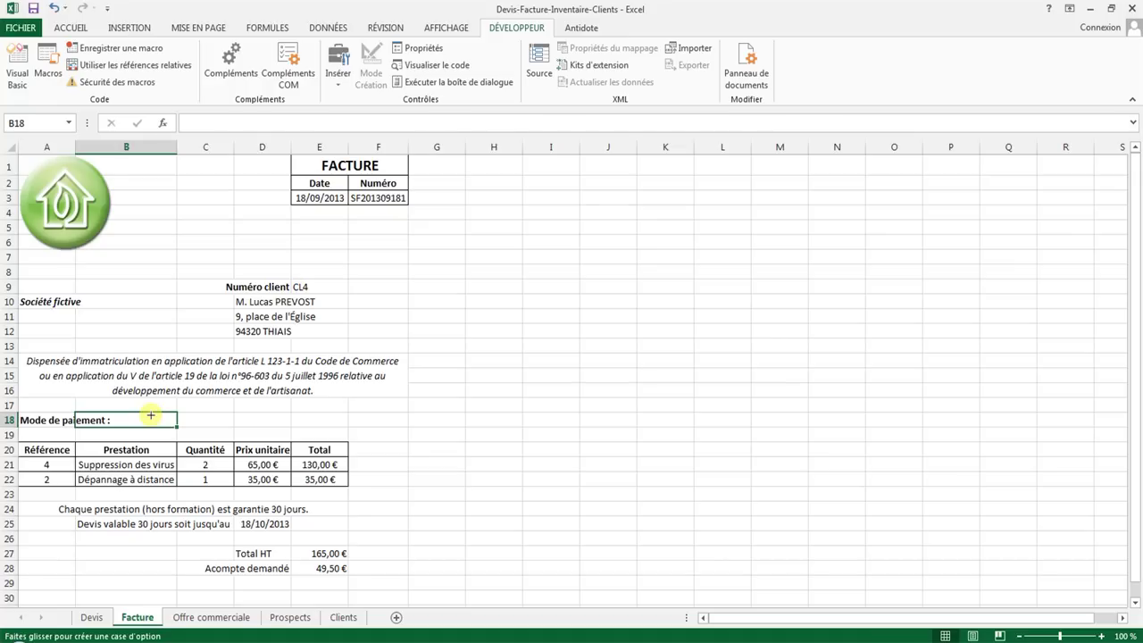
left_click(150, 415)
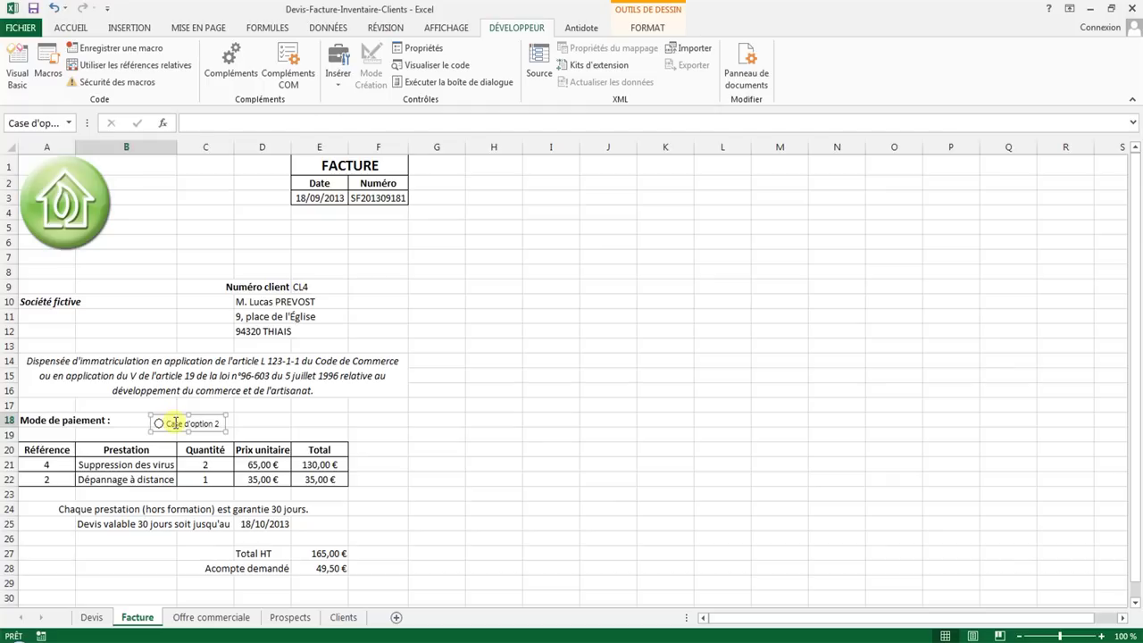
right_click(175, 422)
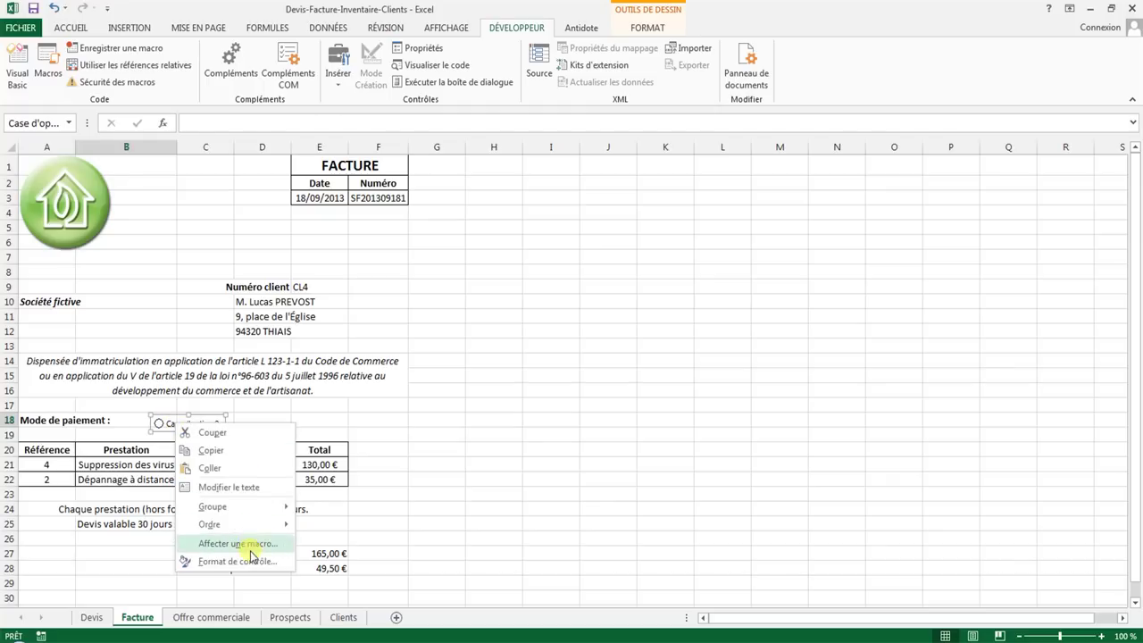
left_click(233, 487)
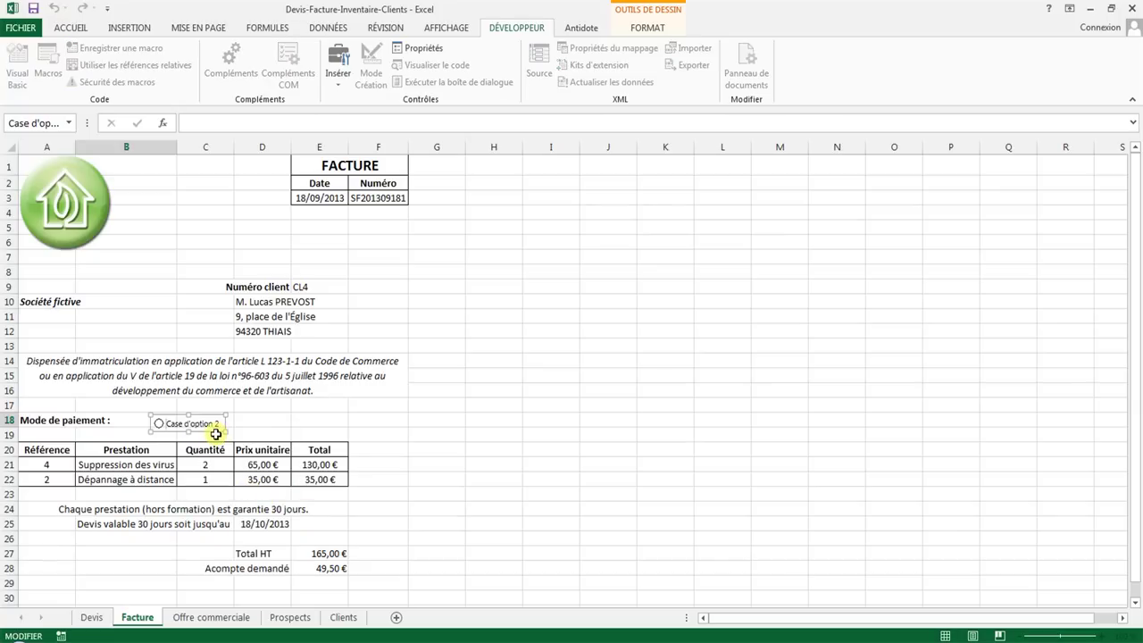
type("Virement")
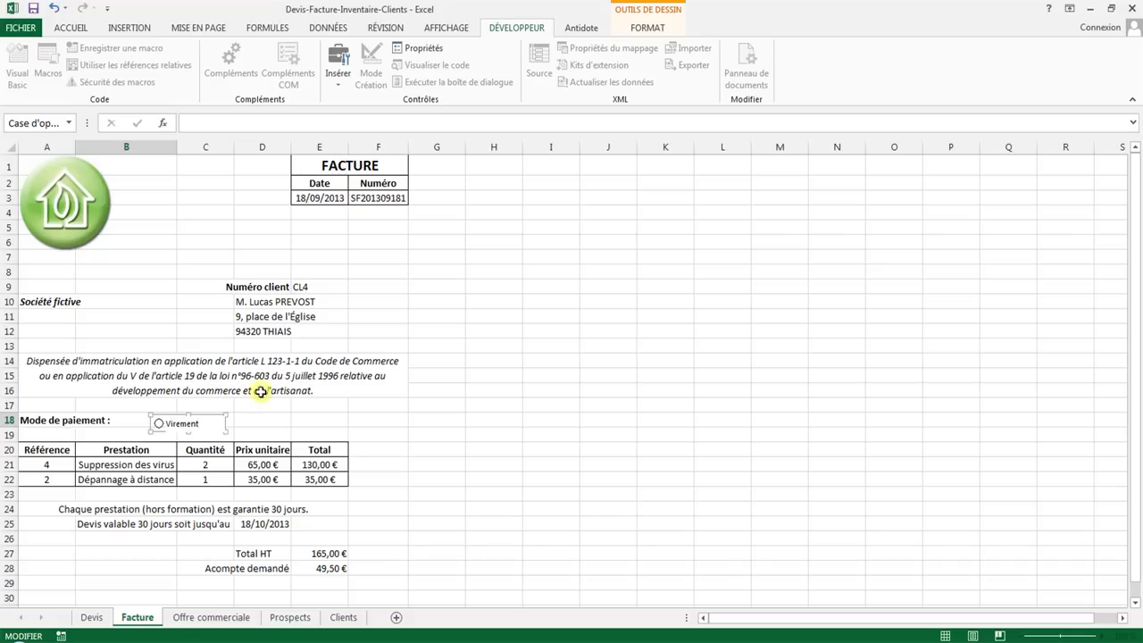
left_click(260, 418)
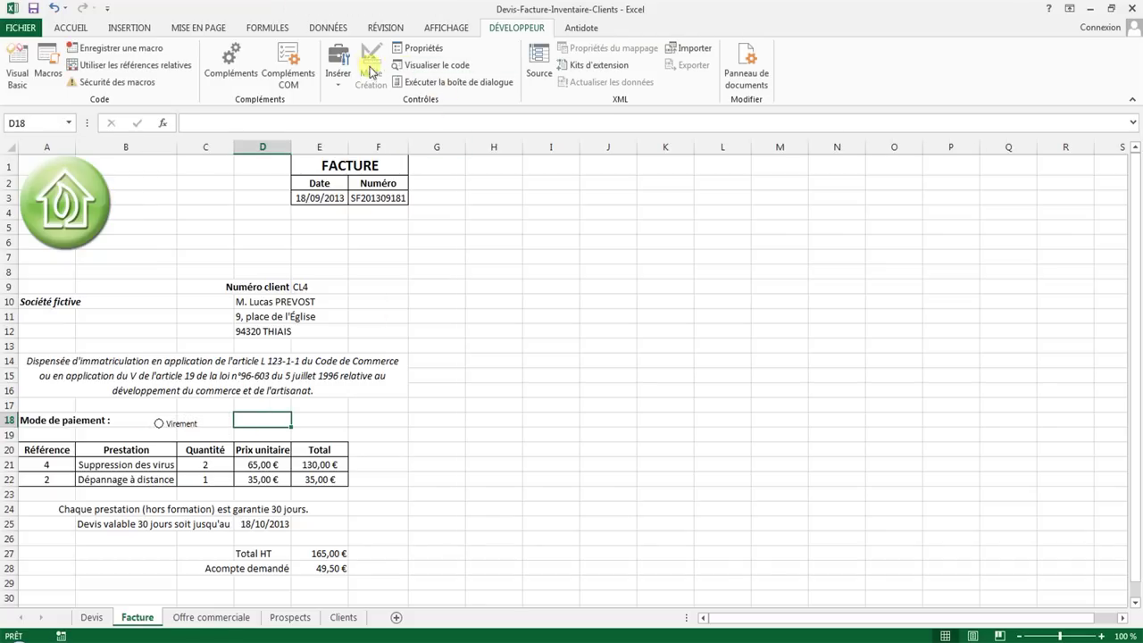
- Draw a second option button around D18 and relabel it 'Chèque'
left_click(338, 62)
left_click(406, 120)
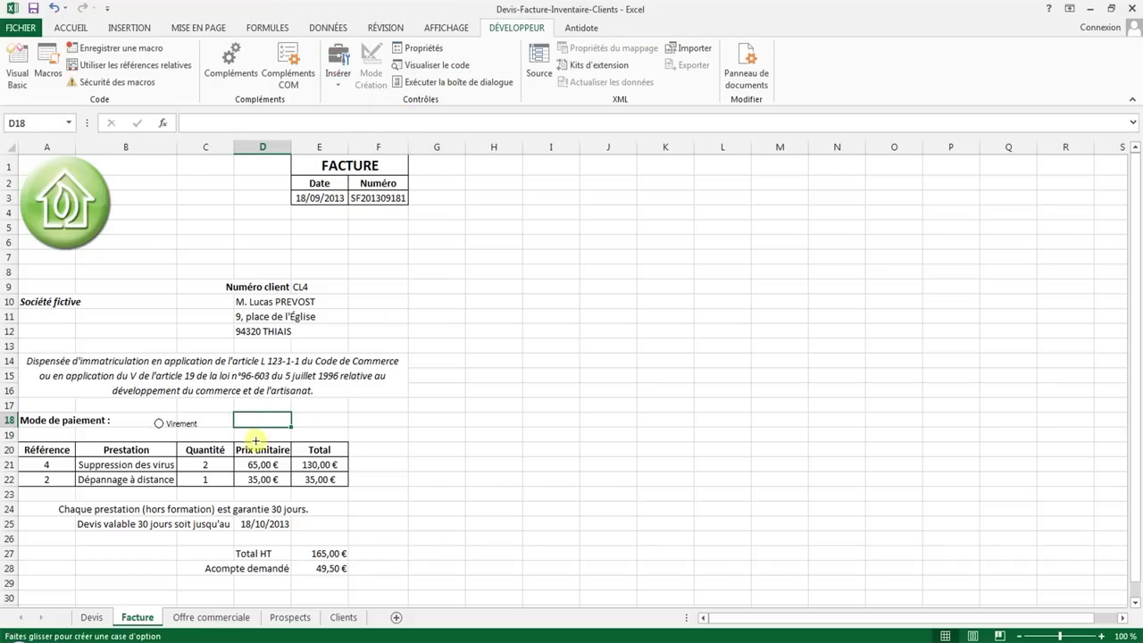
left_click_drag(250, 418, 328, 435)
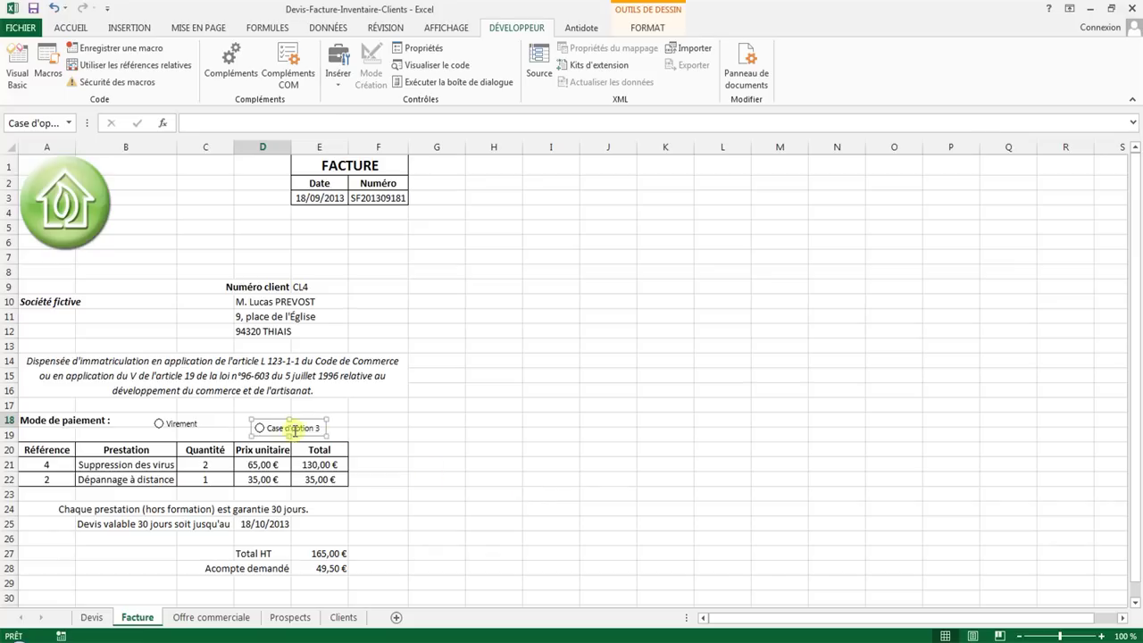
left_click(286, 429)
left_click_drag(260, 429, 338, 429)
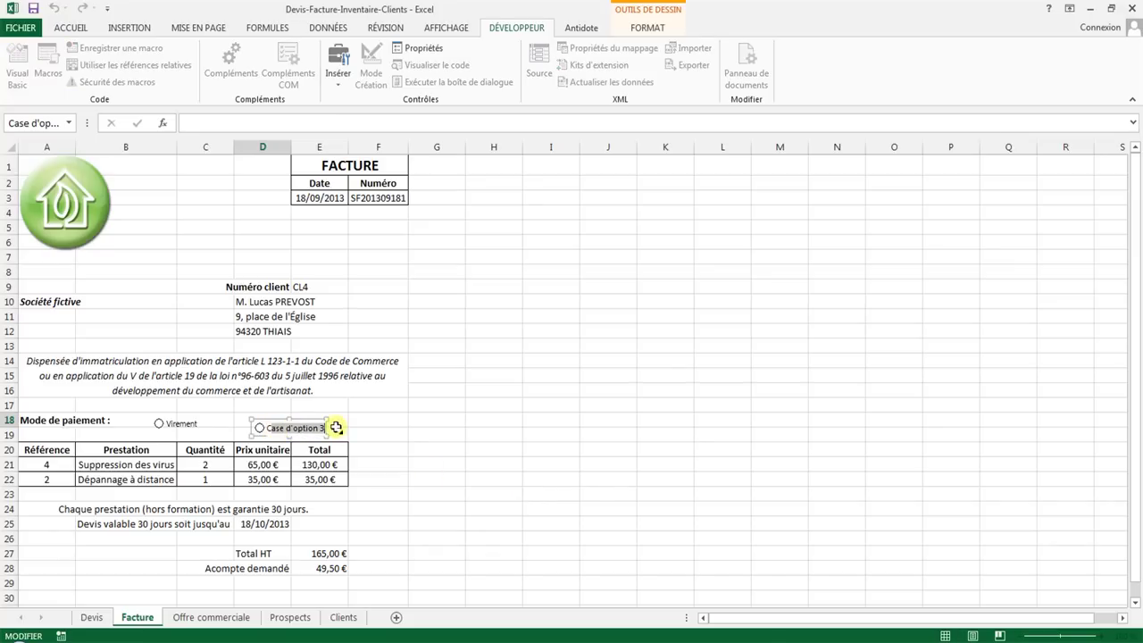
key("Delete")
type("Chèque")
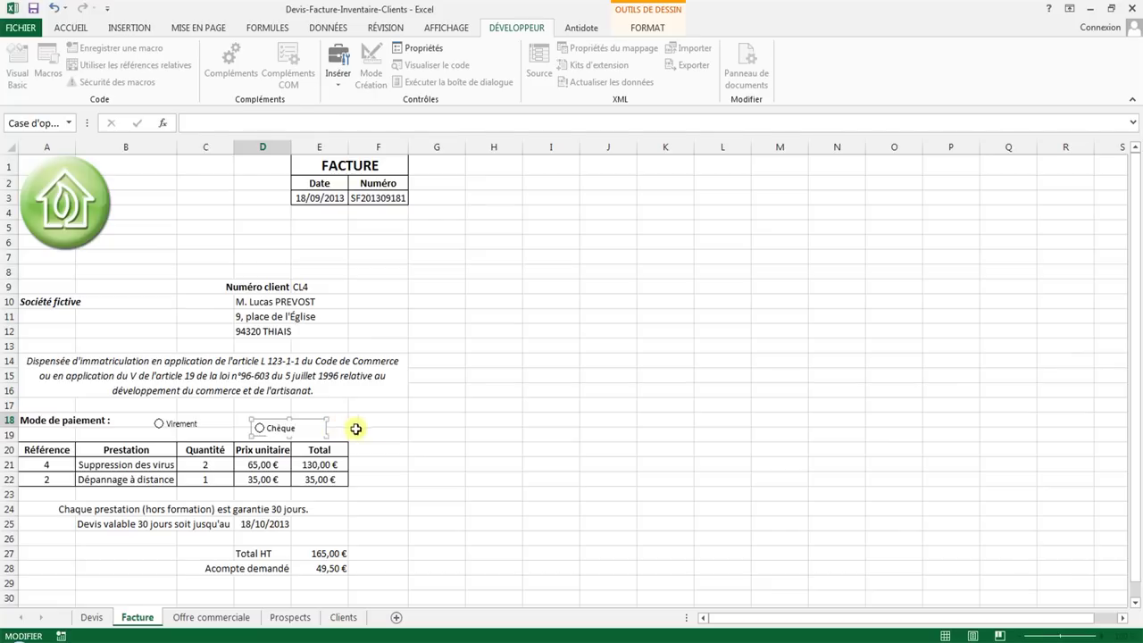
left_click(357, 429)
right_click(283, 428)
- Place Virement and Chèque side by side next to the label, then test the options
right_click(180, 424)
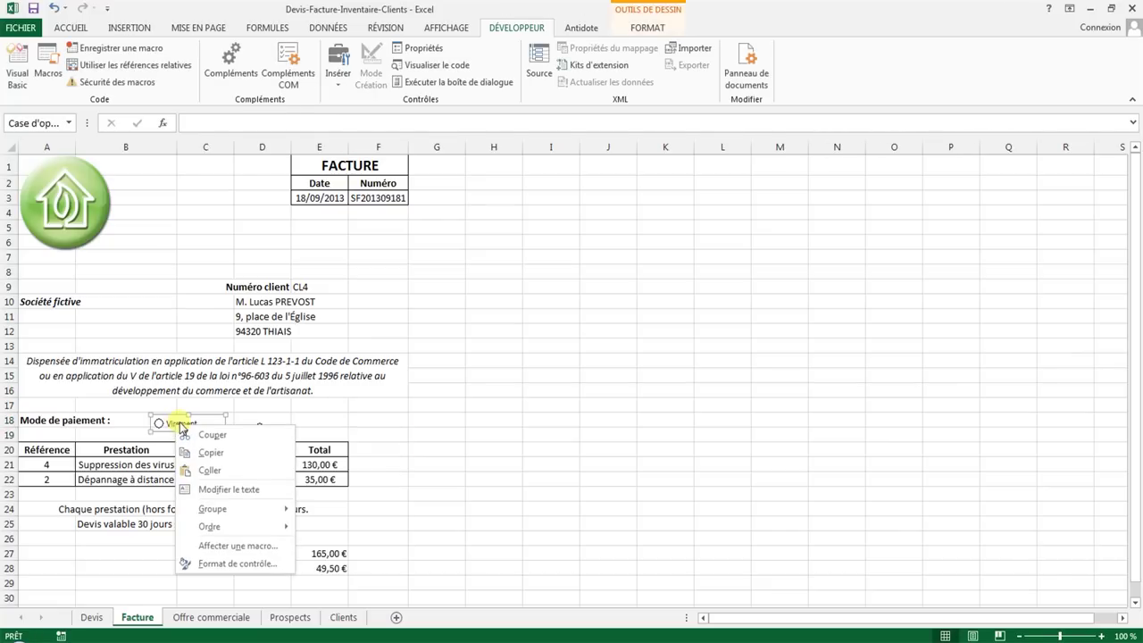
left_click_drag(176, 419, 132, 412)
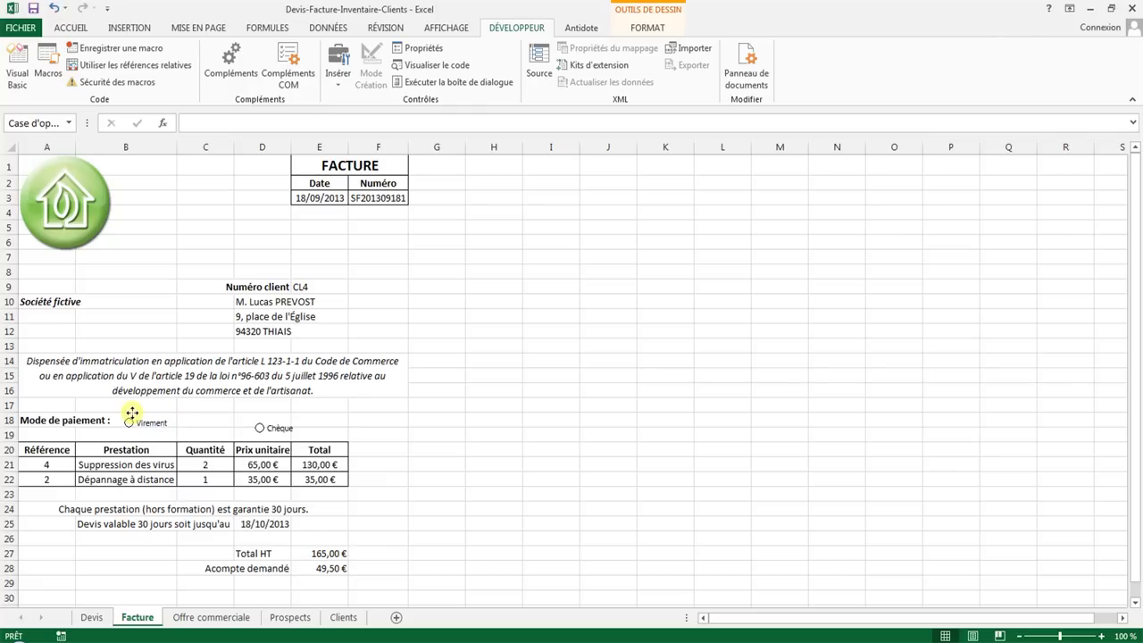
right_click(275, 420)
left_click(276, 418)
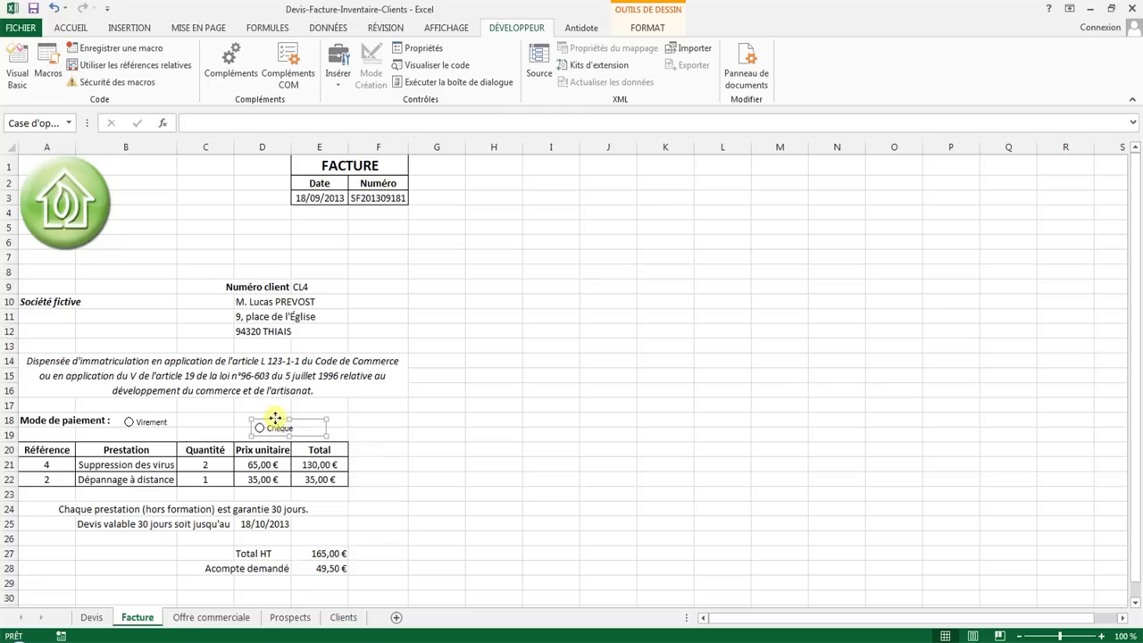
left_click_drag(275, 418, 200, 420)
left_click(305, 433)
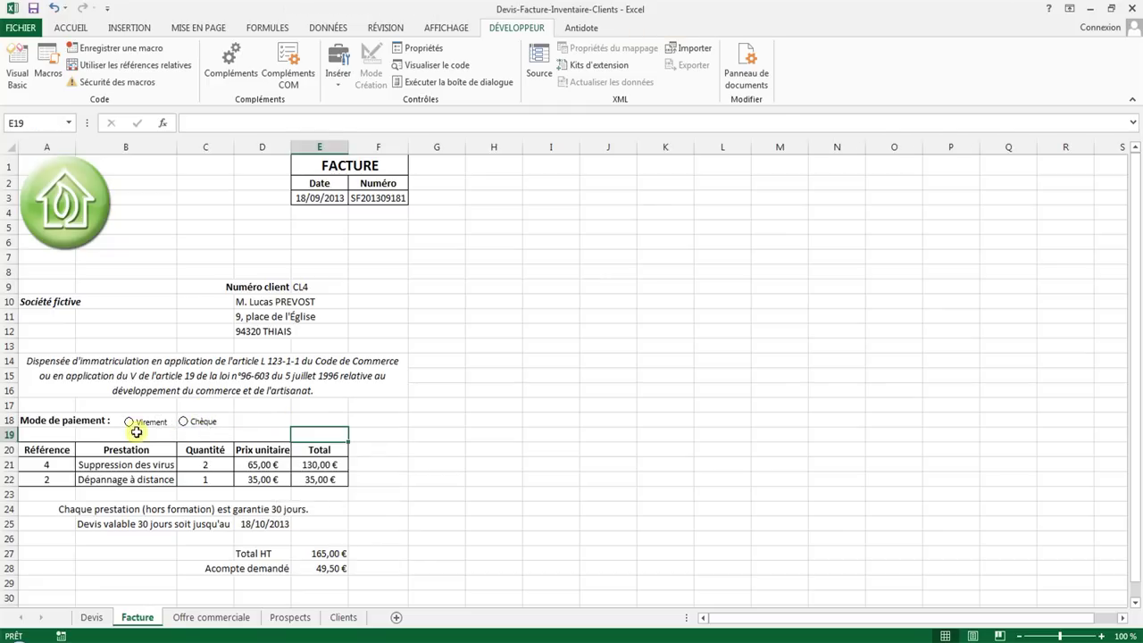
left_click(134, 425)
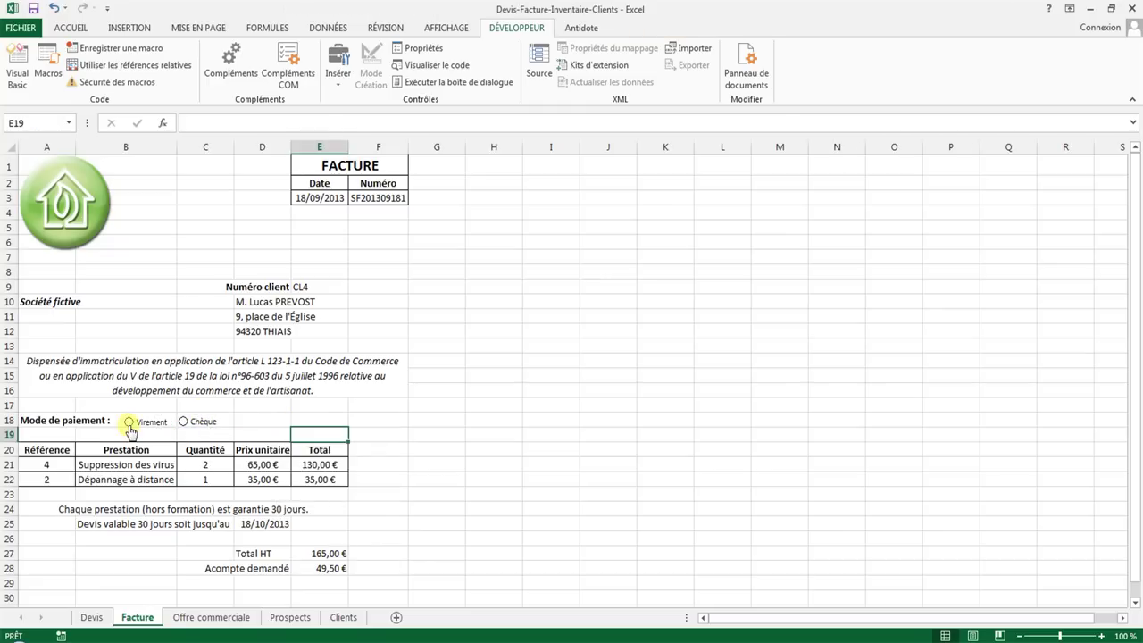
left_click(313, 418)
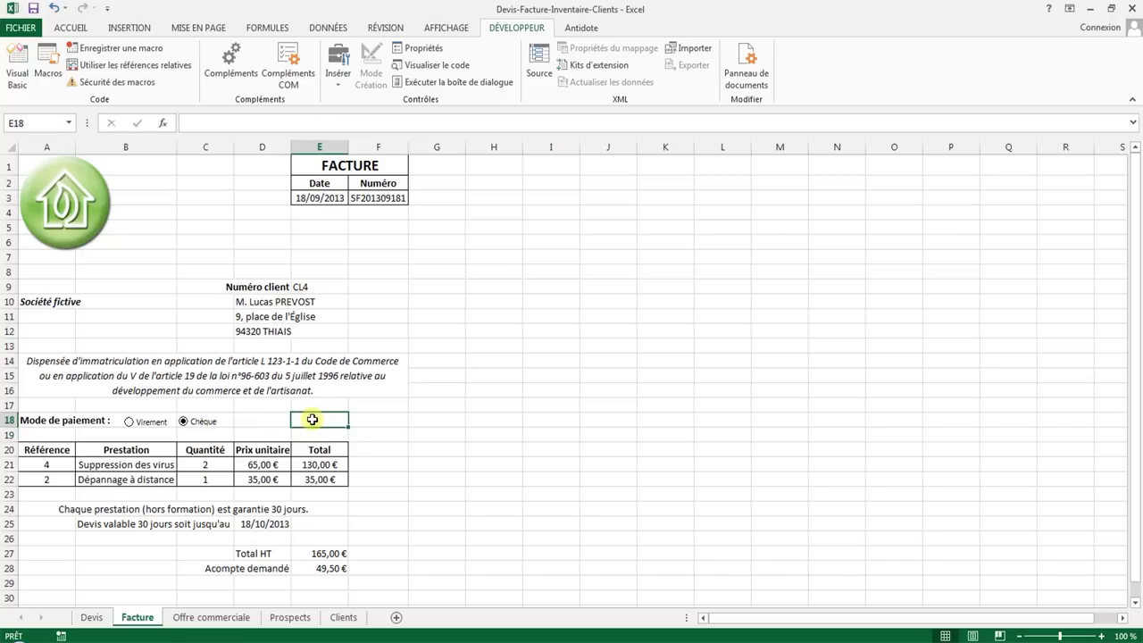
scroll(316, 413, "down", 4)
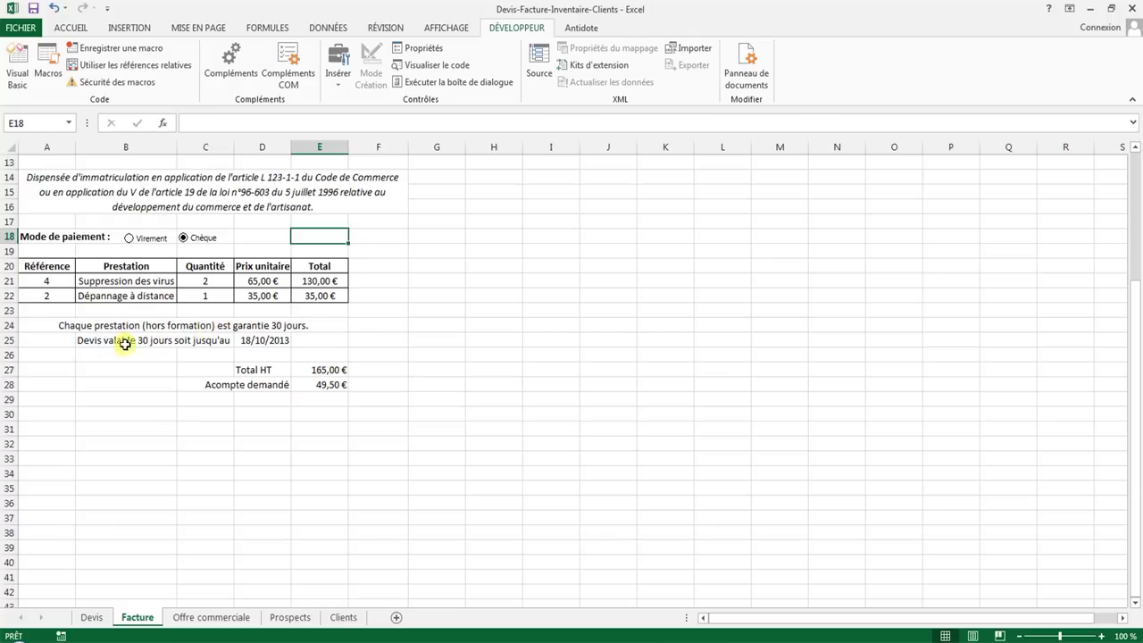
- Delete the quote-validity row and insert five blank rows above the totals
left_click(9, 340)
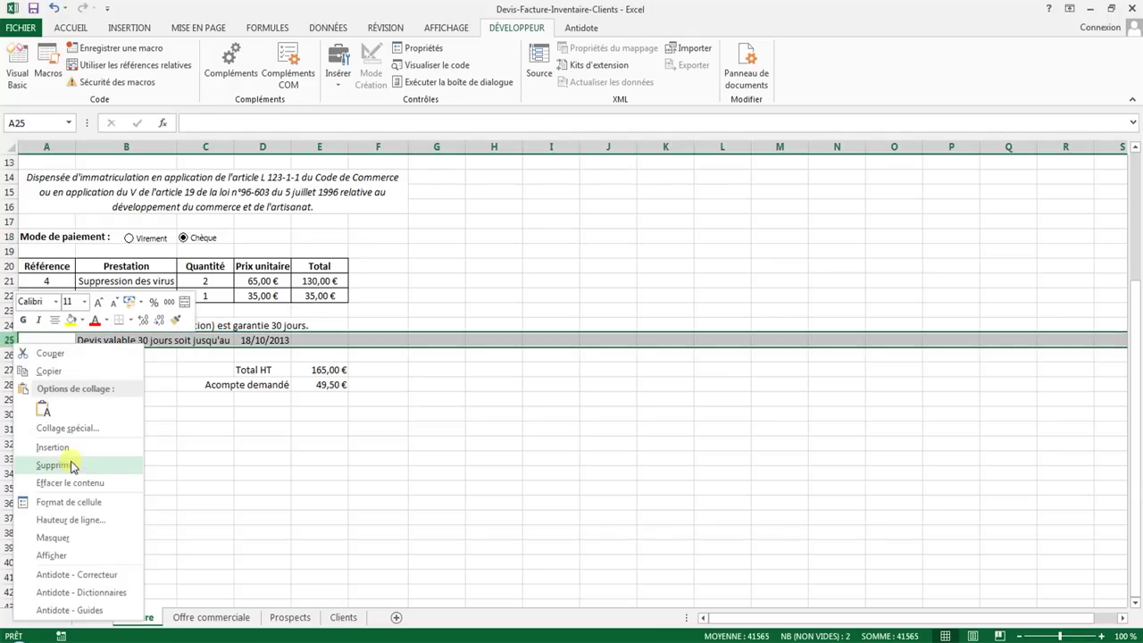
left_click(72, 464)
left_click_drag(11, 340, 12, 400)
right_click(11, 400)
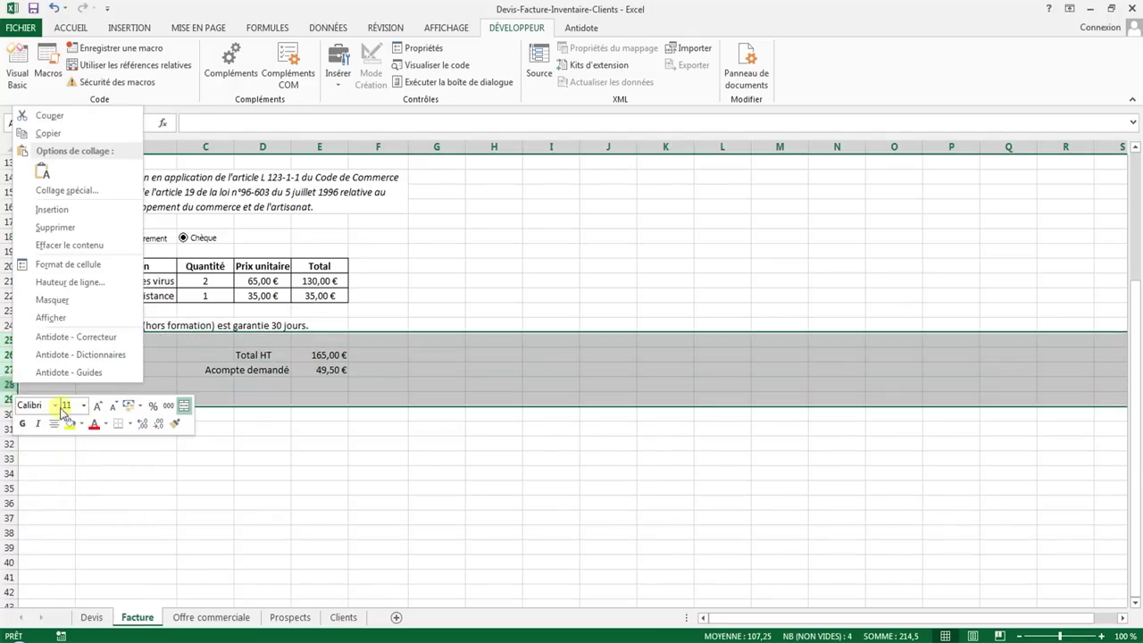
left_click(76, 216)
- Enter 'Facture établie selon le devis n° ... en date du __/__/____' in A25
left_click_drag(54, 341, 246, 353)
left_click(62, 343)
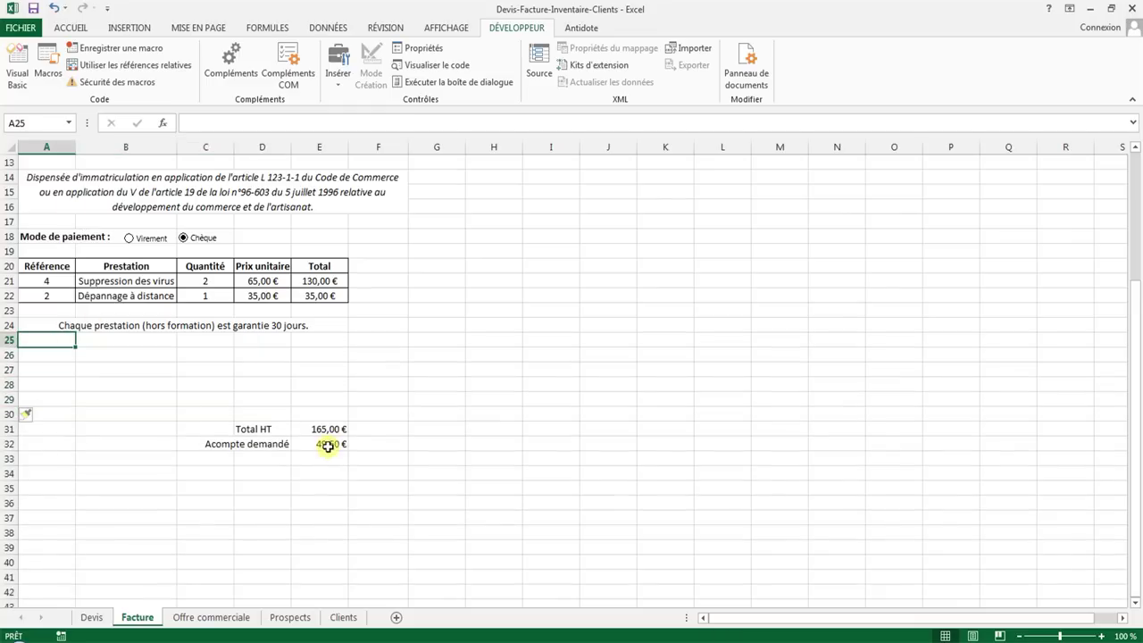
type("F")
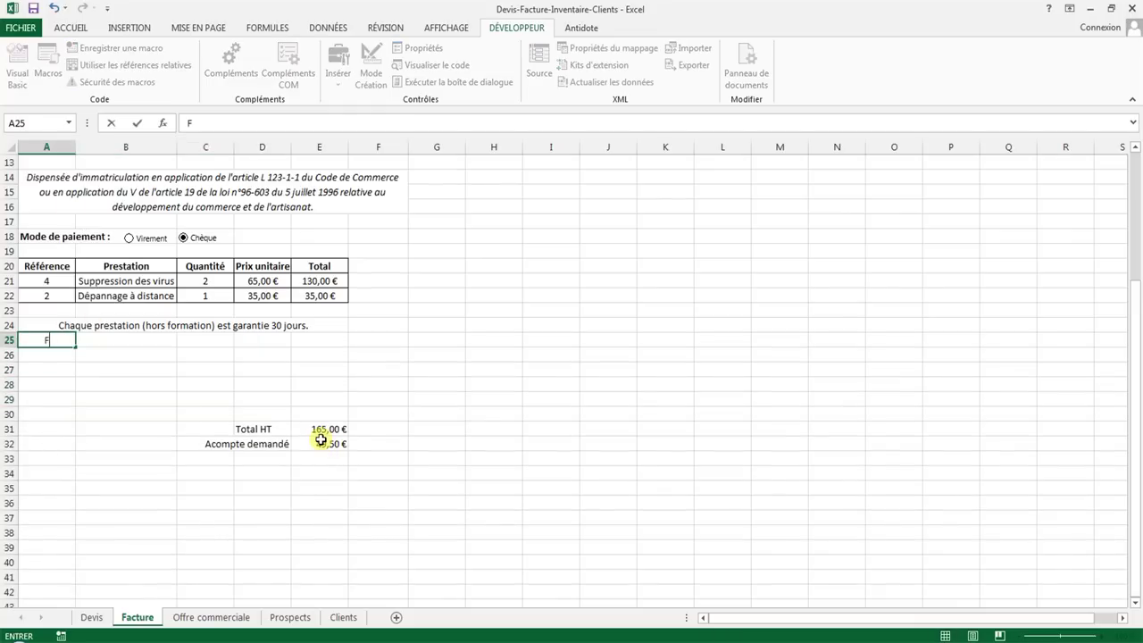
type("acture ét")
type("ablie selon")
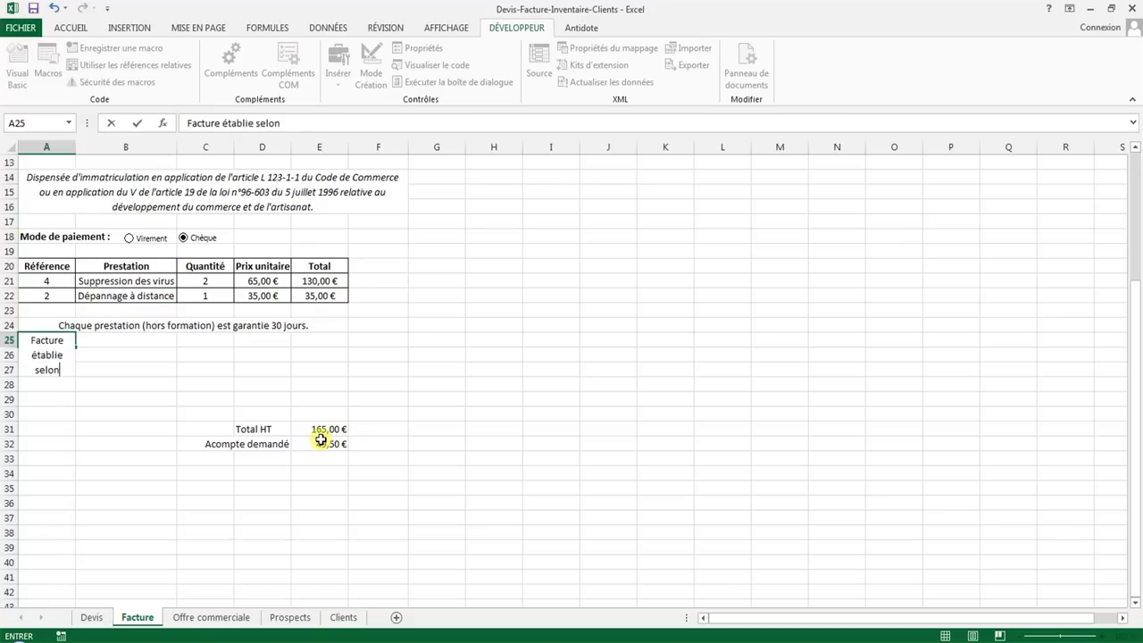
type(" le devos")
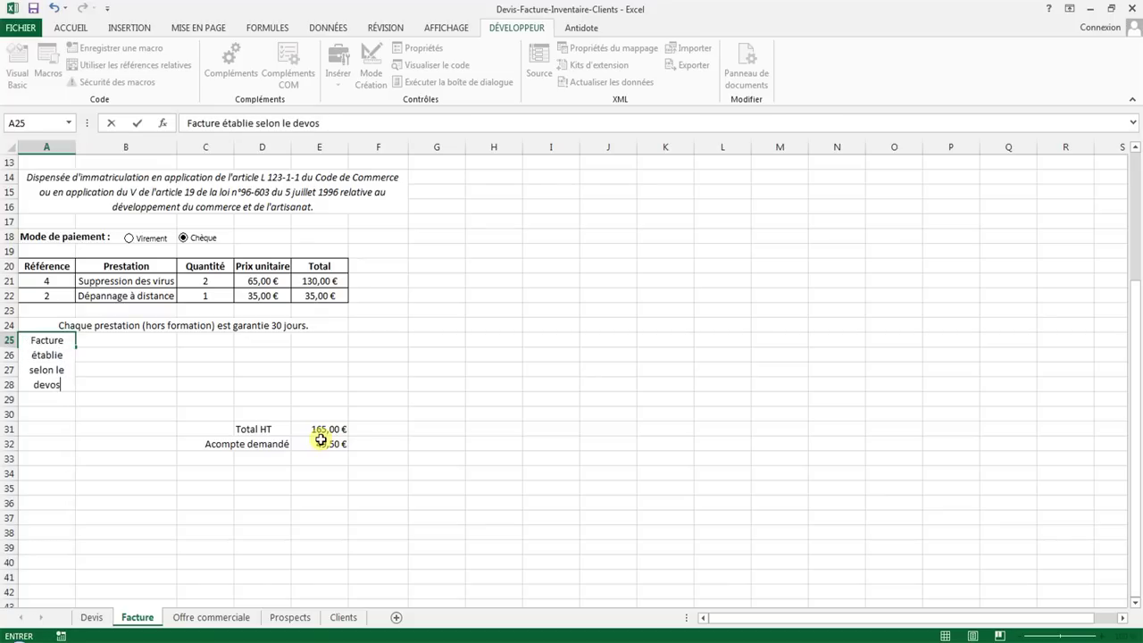
key("BackSpace")
key("BackSpace")
type("is ")
type("n°")
type(" ...")
type(" en date")
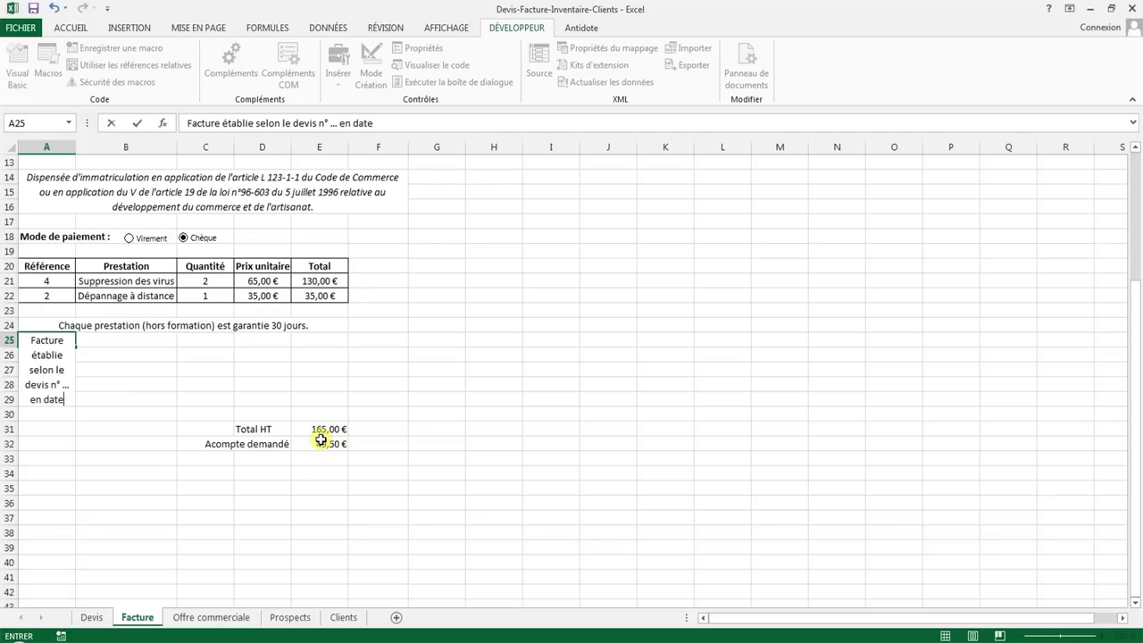
type(" du")
type(" __/")
type("__/____")
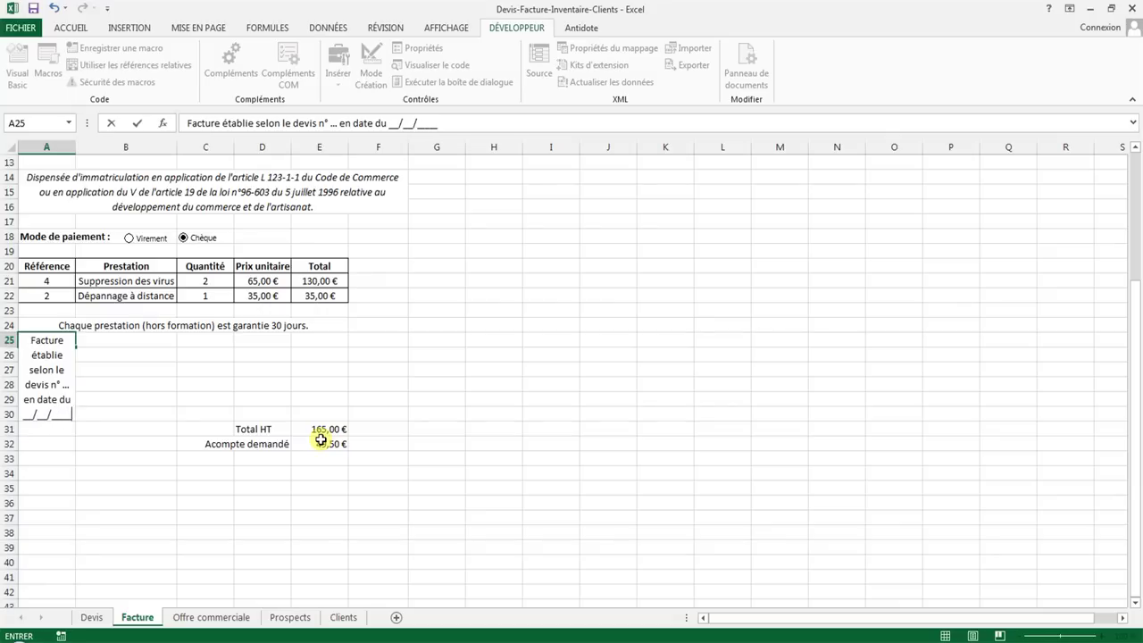
left_click(215, 412)
- Merge and centre the reference line across A25:E25
left_click_drag(63, 341, 339, 337)
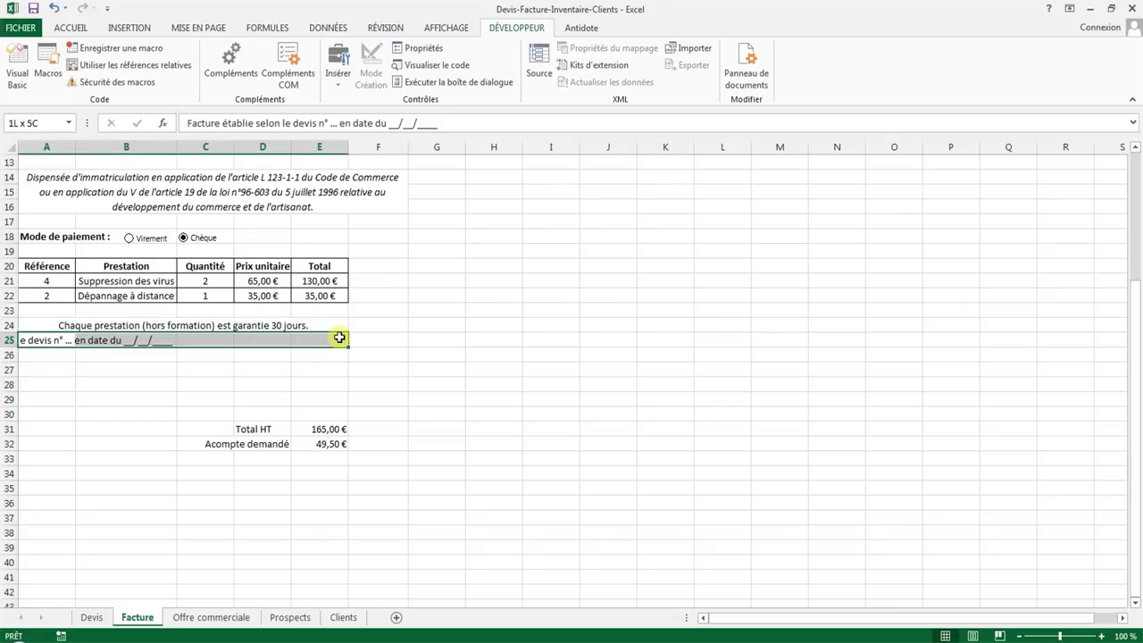
left_click(73, 27)
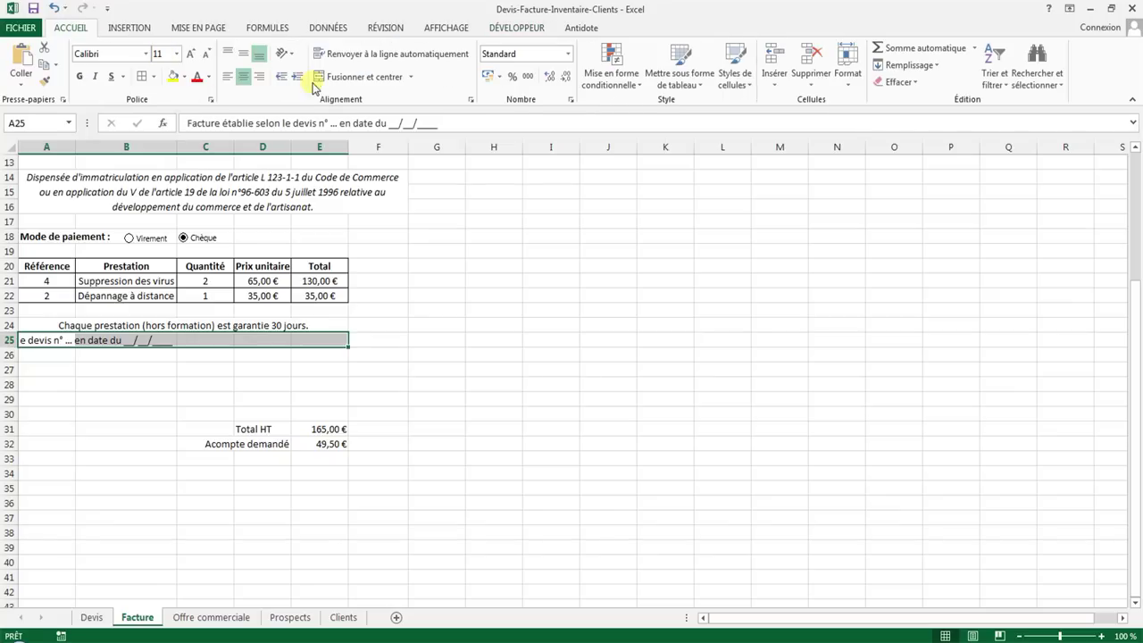
left_click(339, 77)
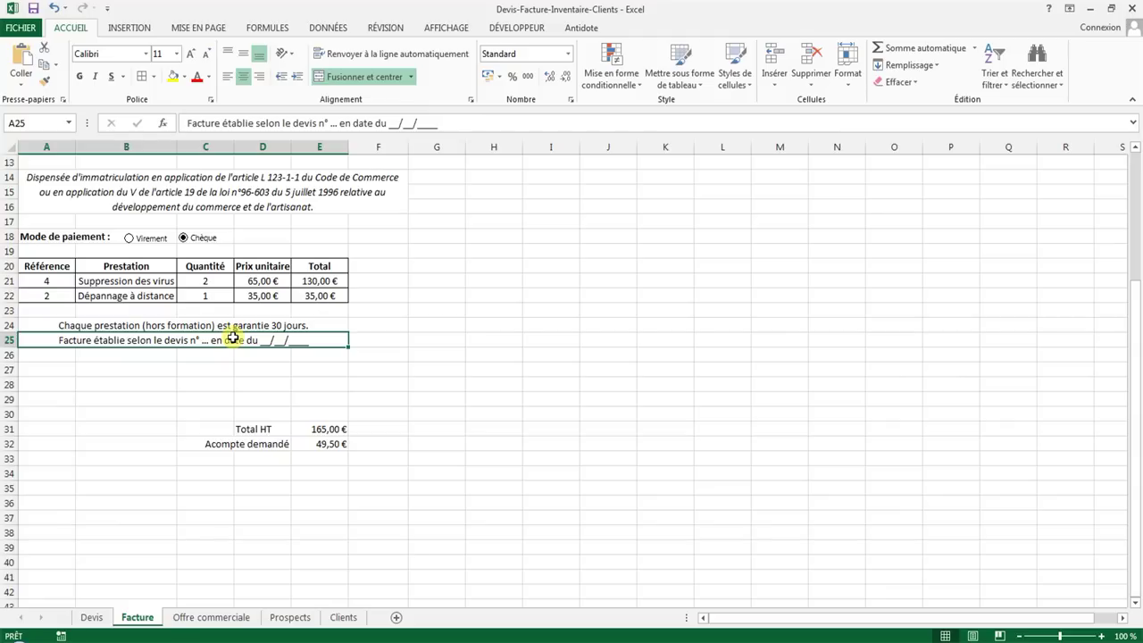
- Start the line 'Au-delà de cette' in cell A26
left_click(53, 355)
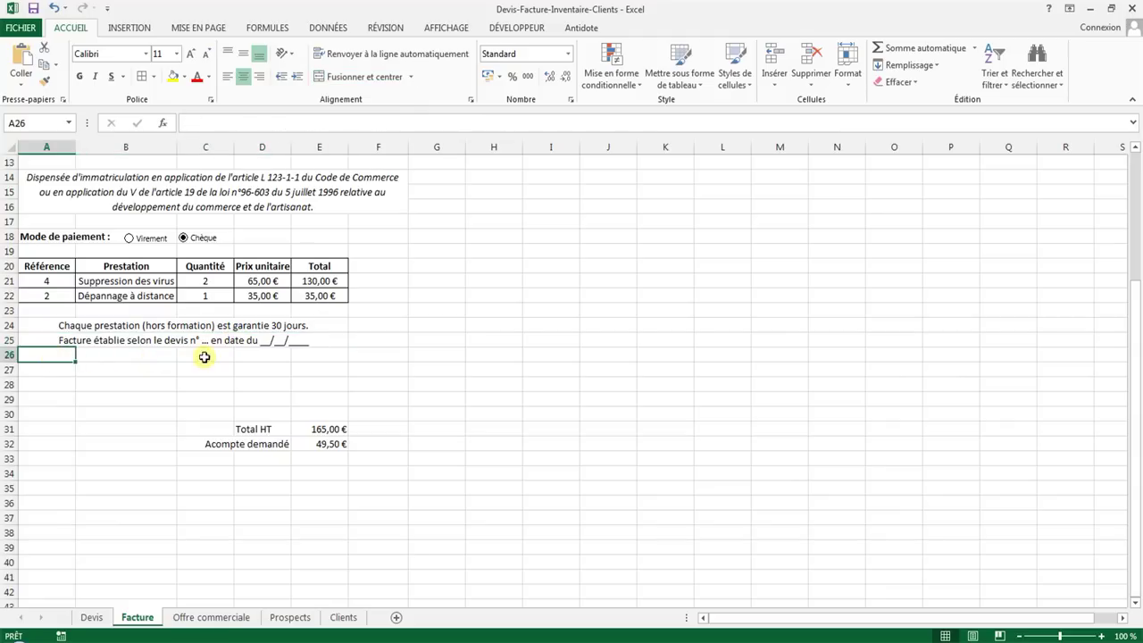
type("Au")
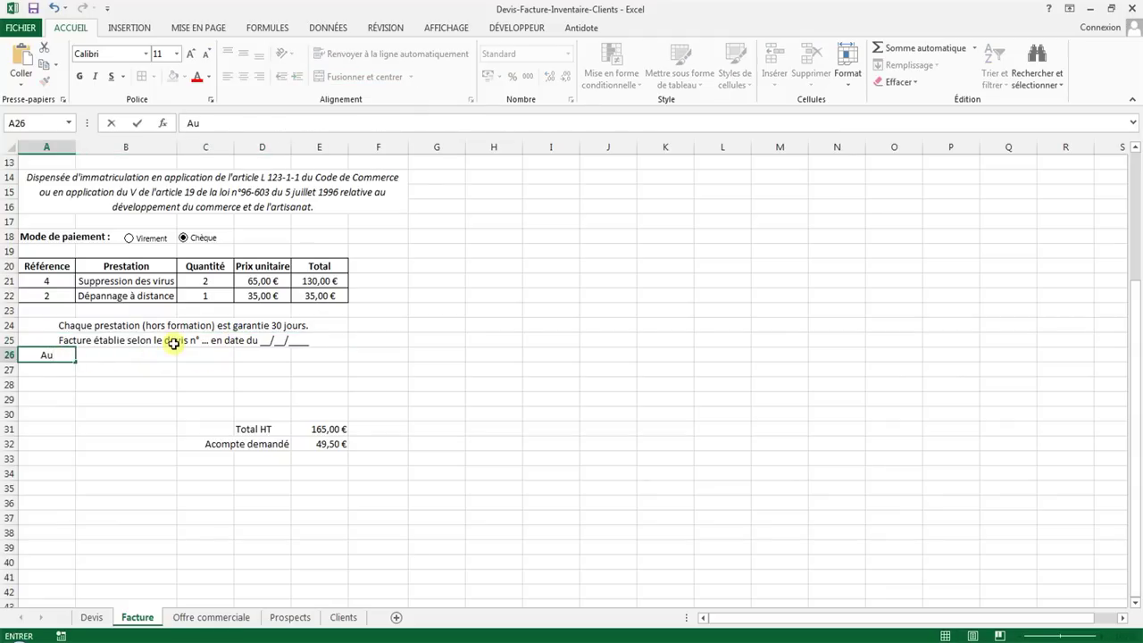
type("-delà de")
type(" cette")
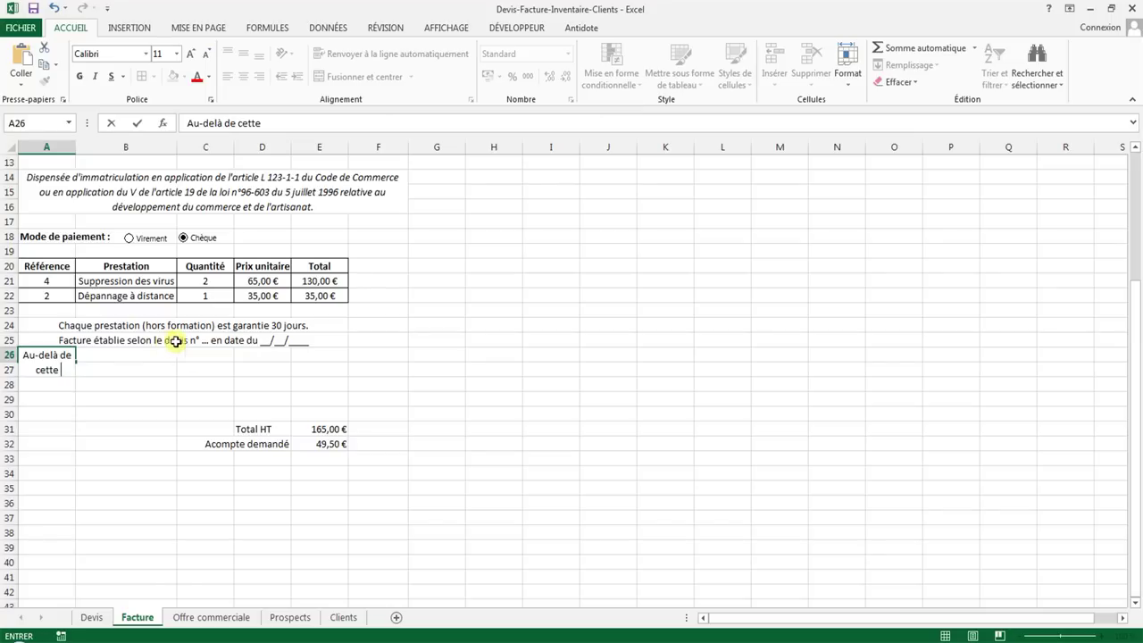
left_click(158, 373)
- Insert a row above it and add 'Date d'échéance :' merged across A26:C26
right_click(10, 355)
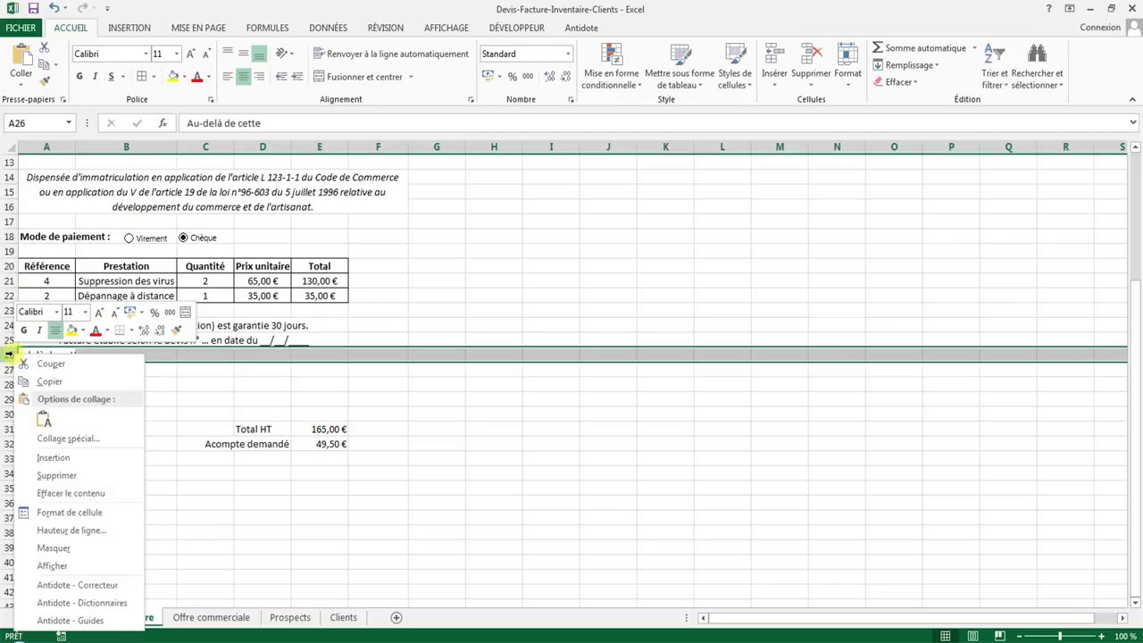
left_click(49, 454)
left_click(51, 354)
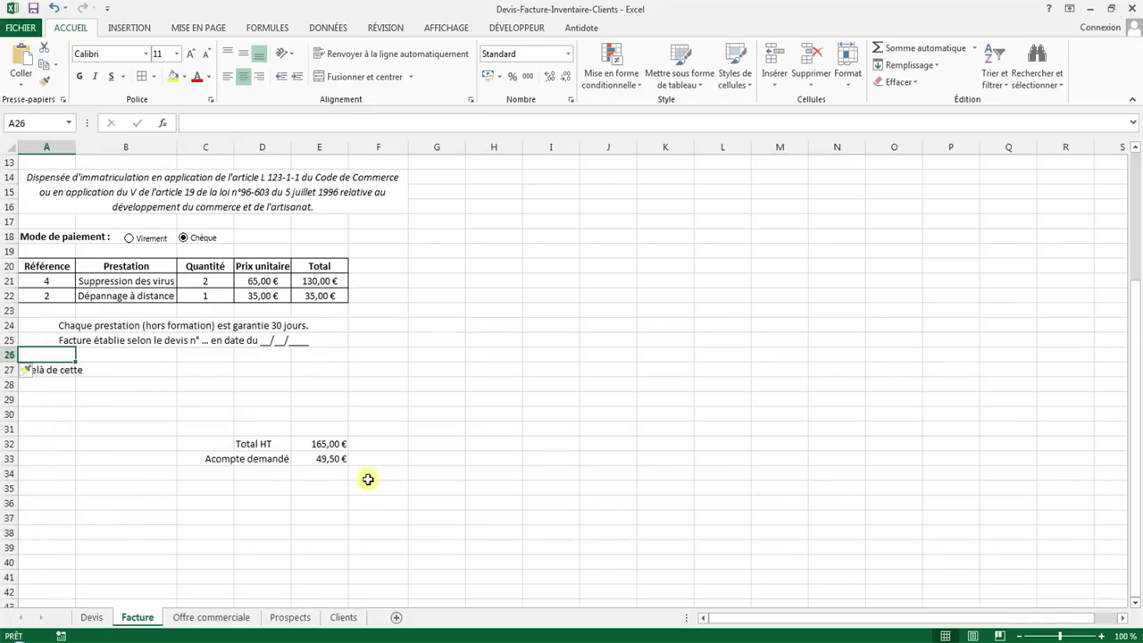
type("Facture à ")
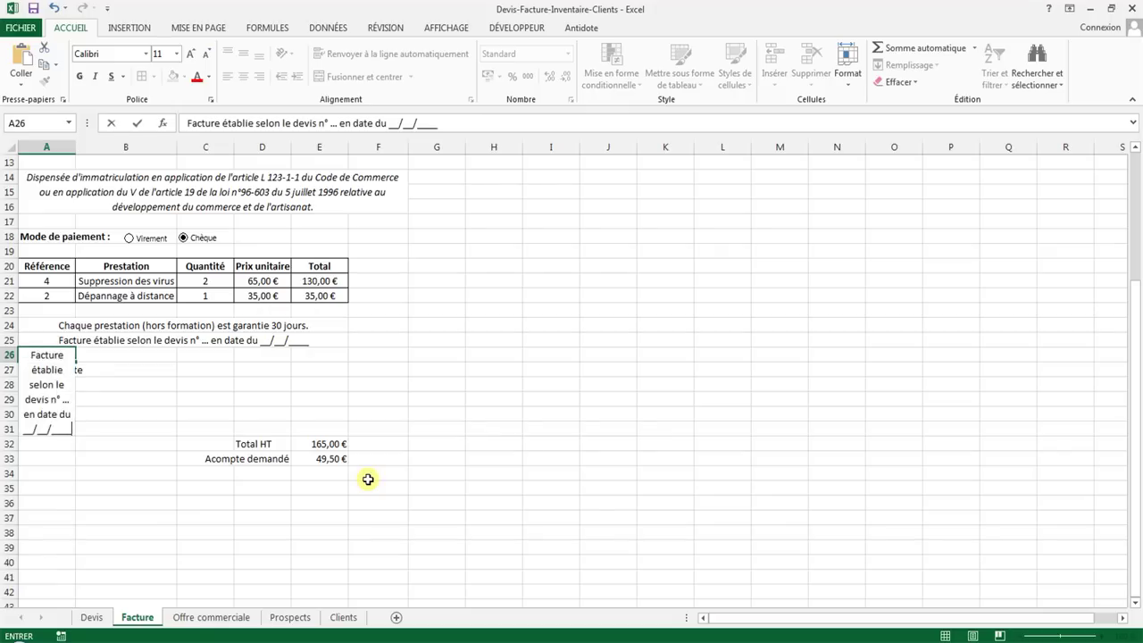
type("régler a")
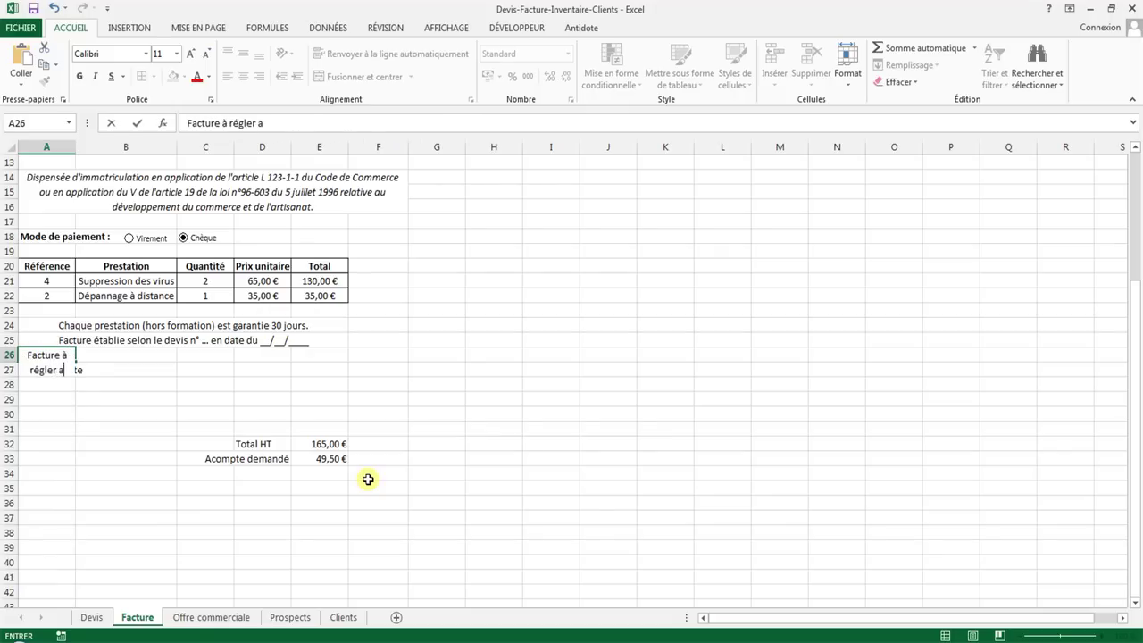
type("vant au-delà de")
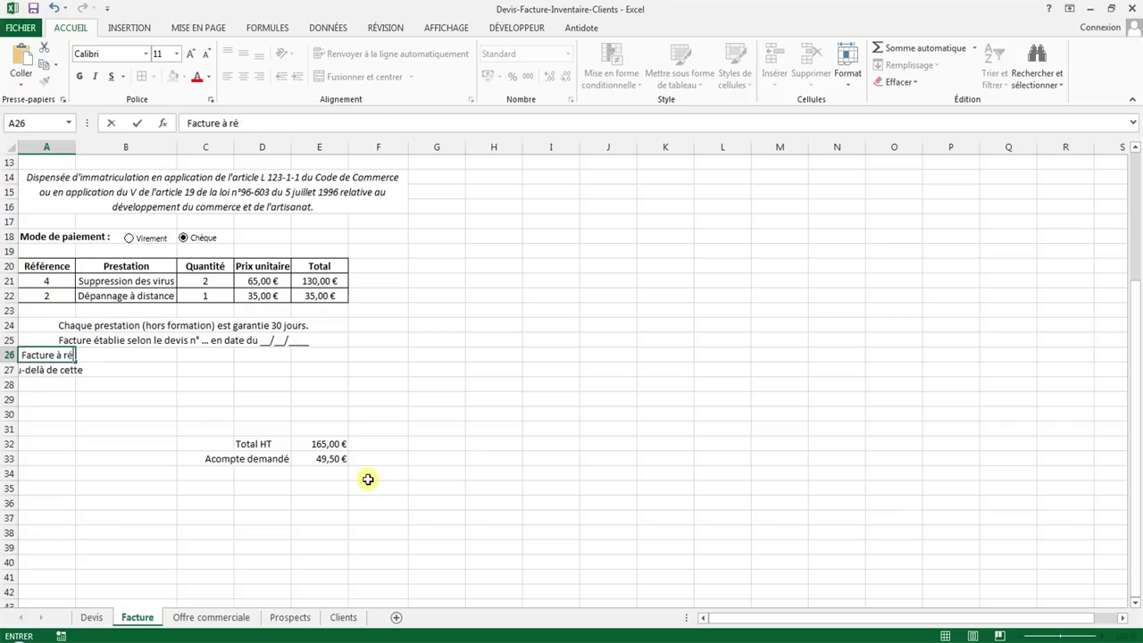
type(" cette")
type("te d")
type("'échéance :")
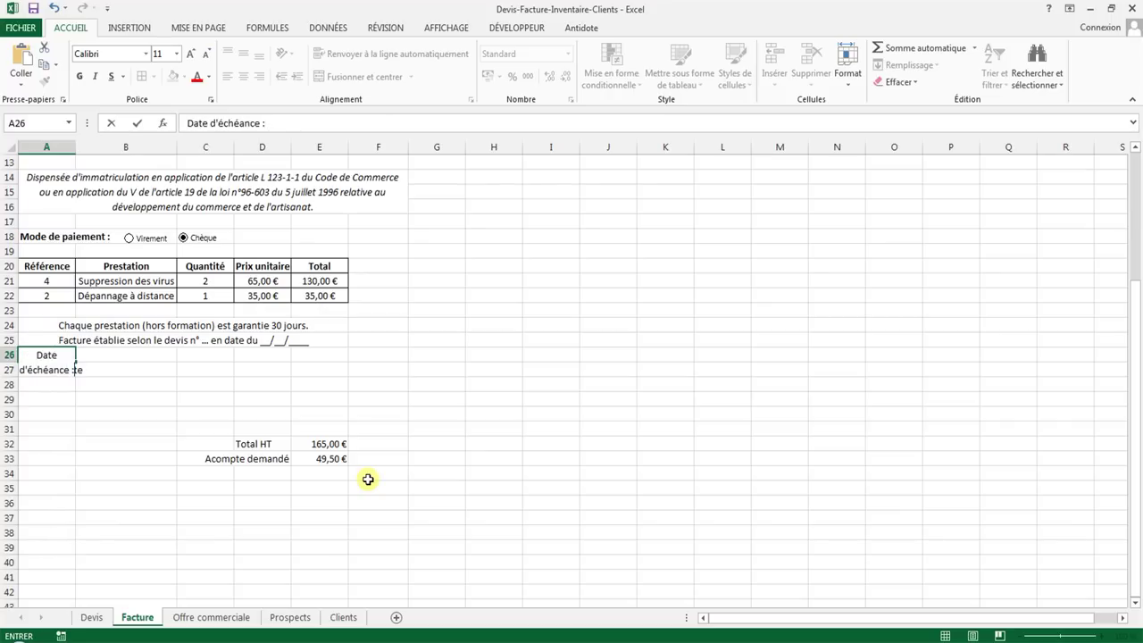
key("Return")
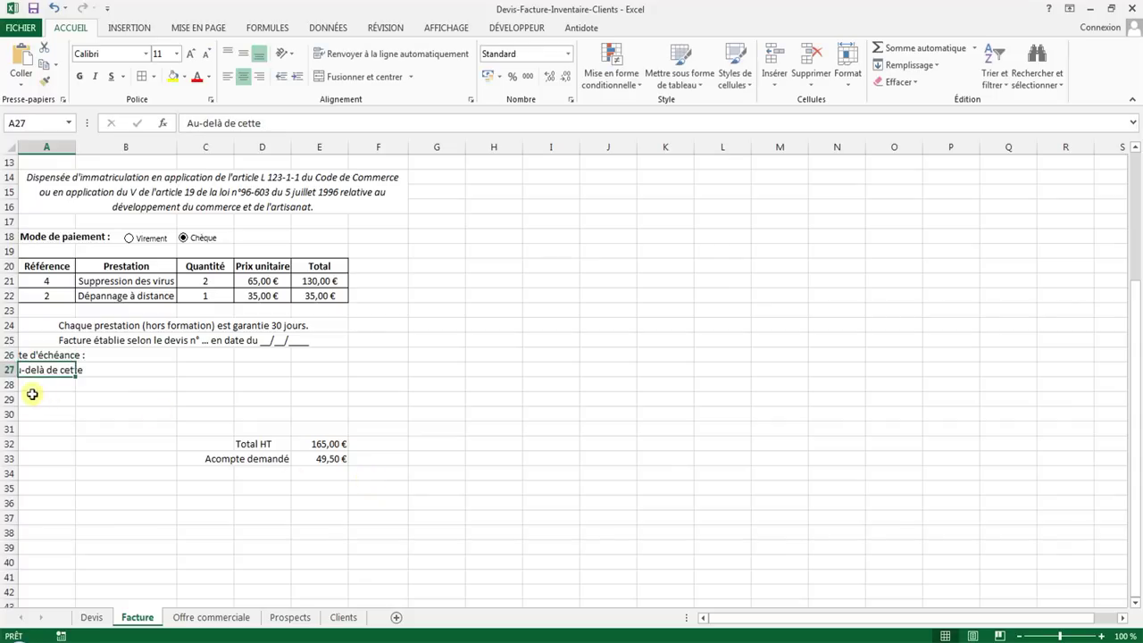
left_click_drag(71, 355, 210, 356)
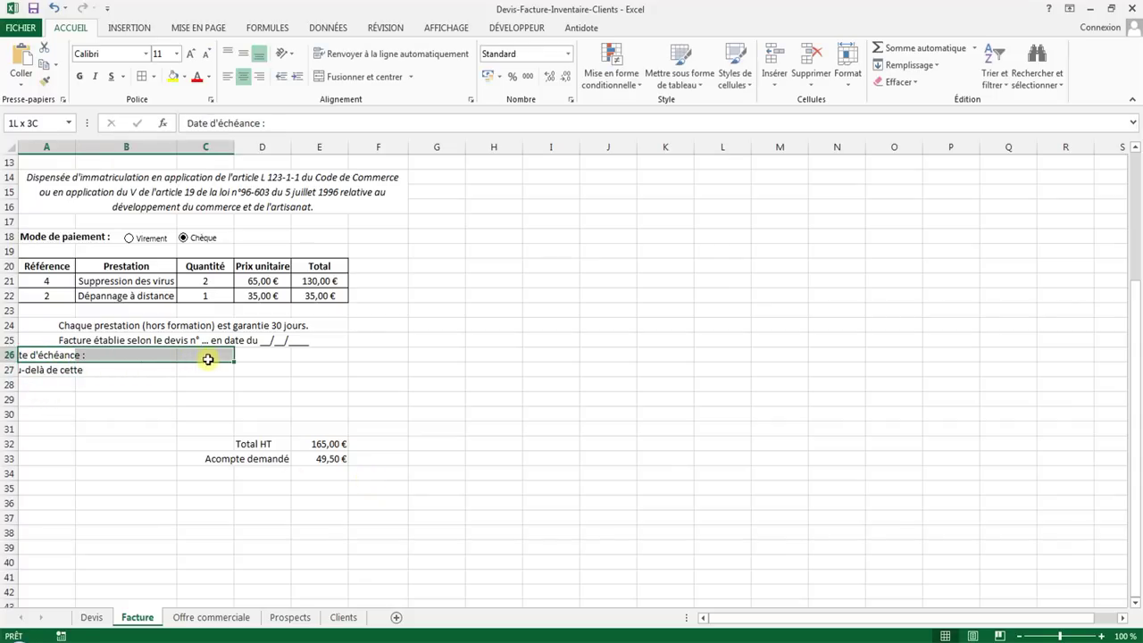
left_click(341, 76)
- Enter =AUJOURDHUI()+8 in D26 so the due date shows 26/09/2013
left_click(259, 355)
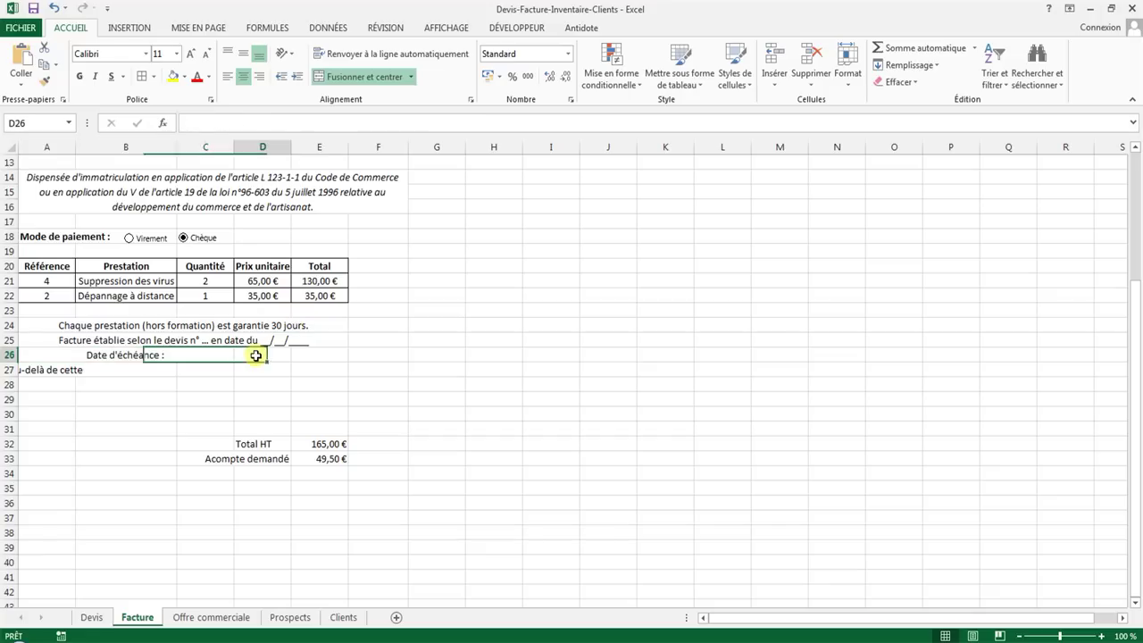
type("=AUJ")
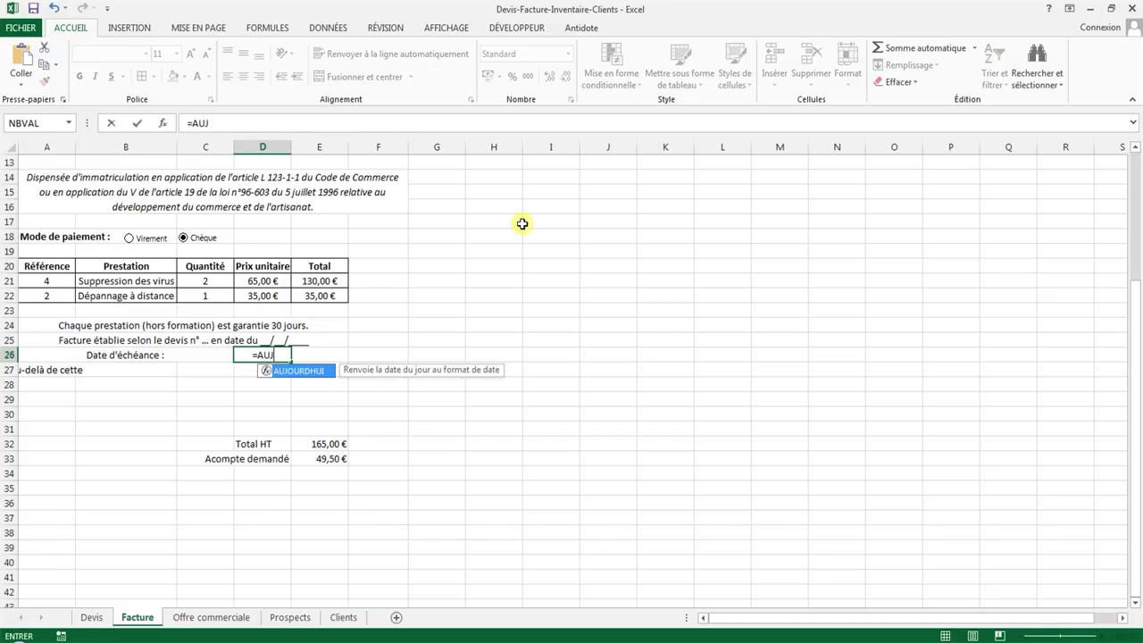
type("OURD4")
key("BackSpace")
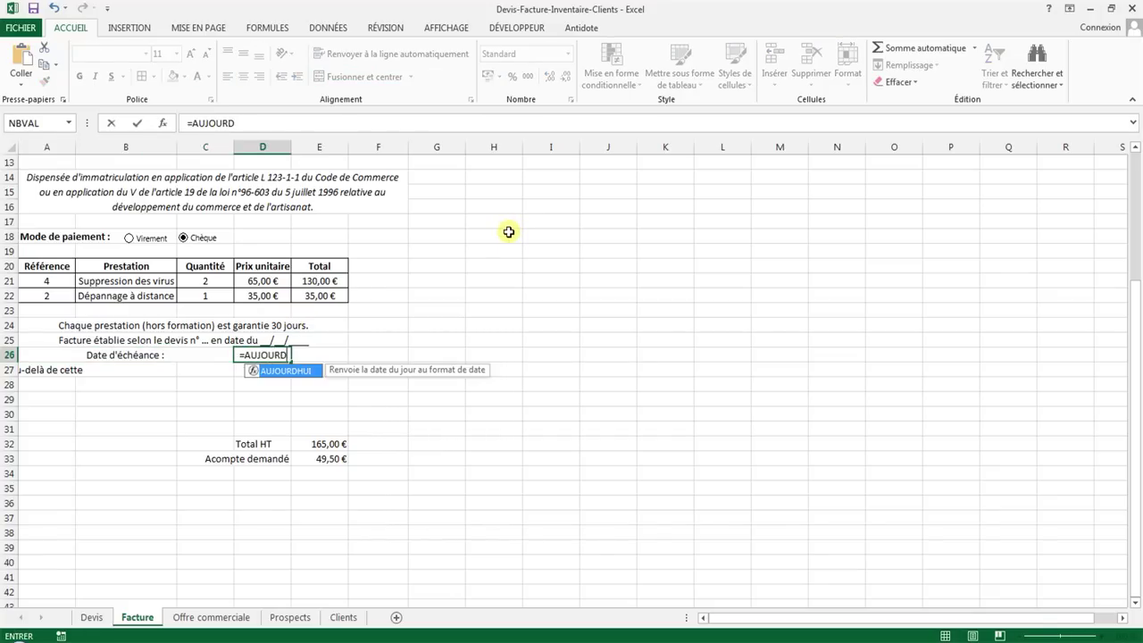
double_click(293, 375)
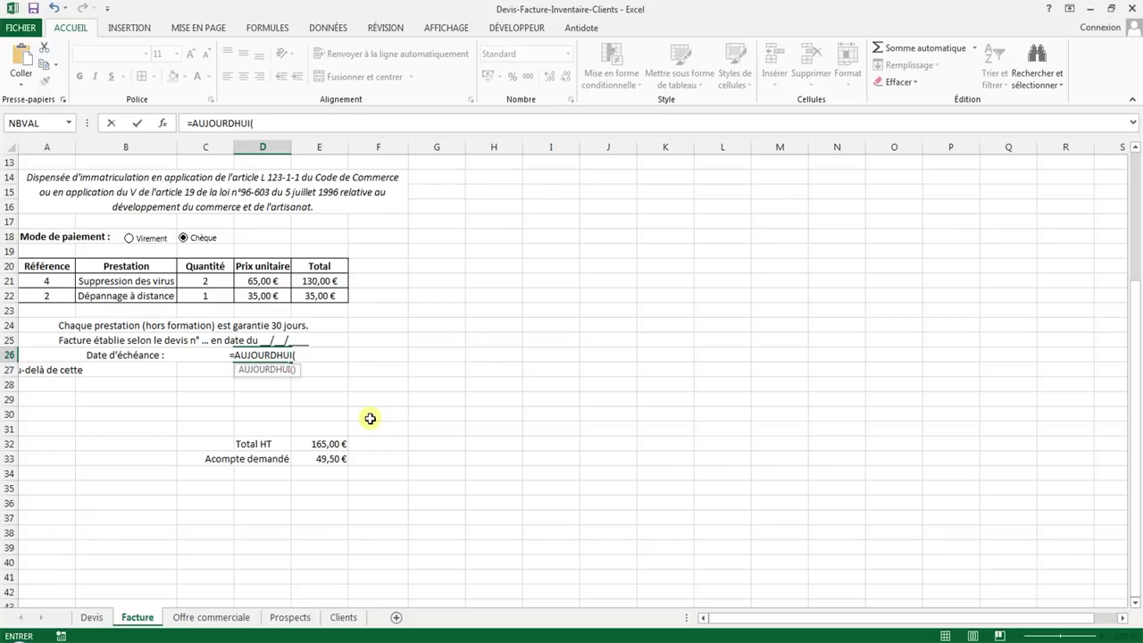
type(")+8")
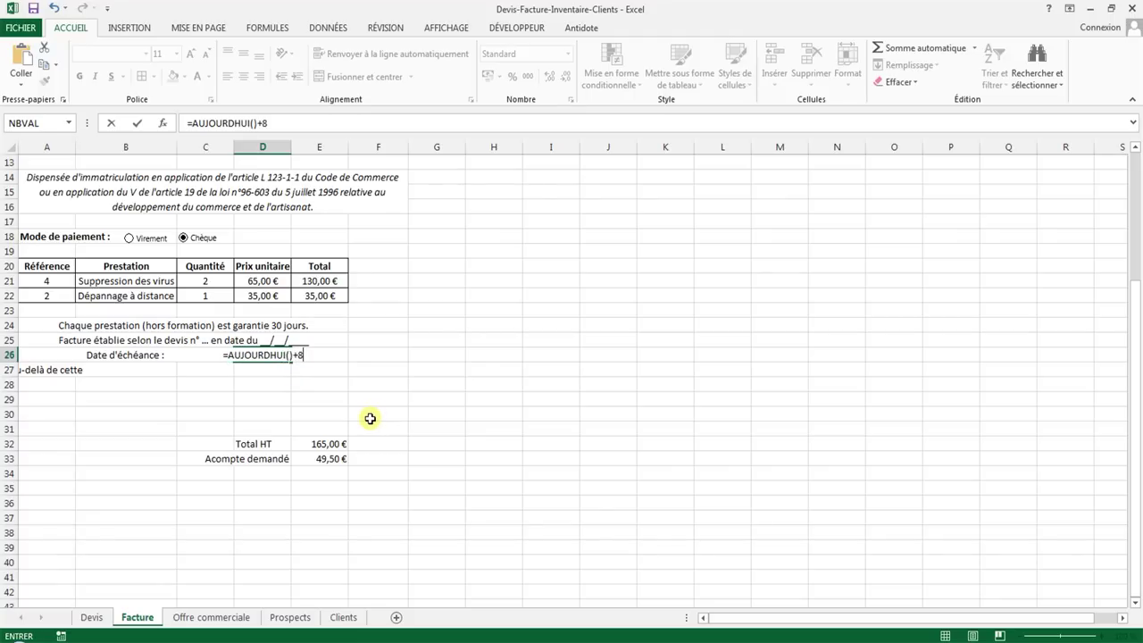
key("Return")
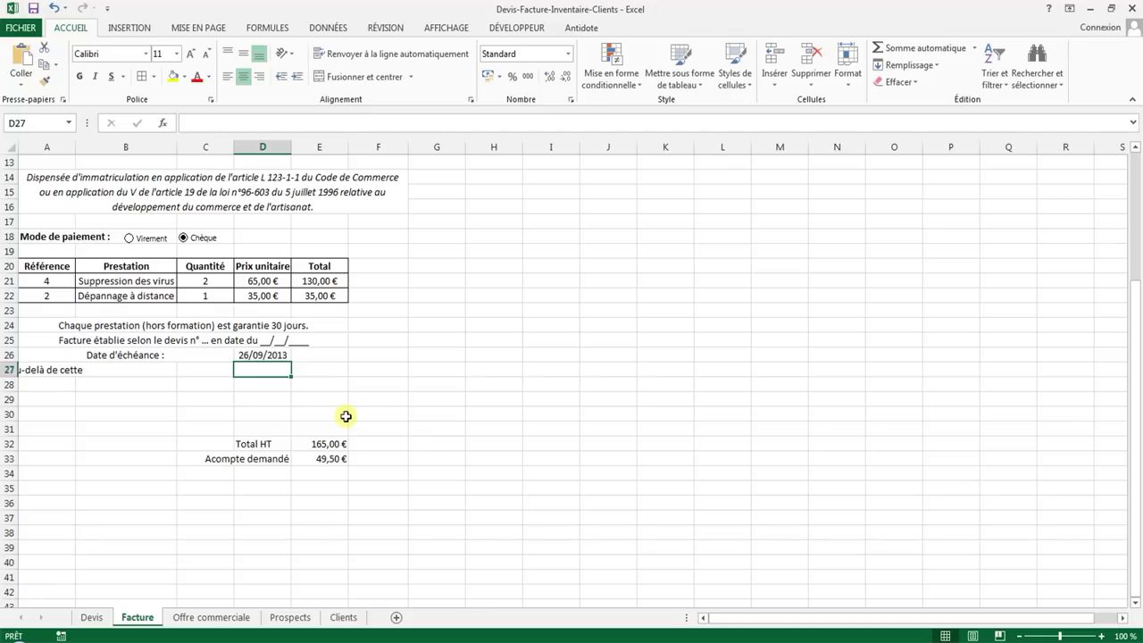
- Merge A27:F27 and extend the line with 'date, votre facture sera majorée (cf. Article ...'
left_click_drag(57, 370, 373, 369)
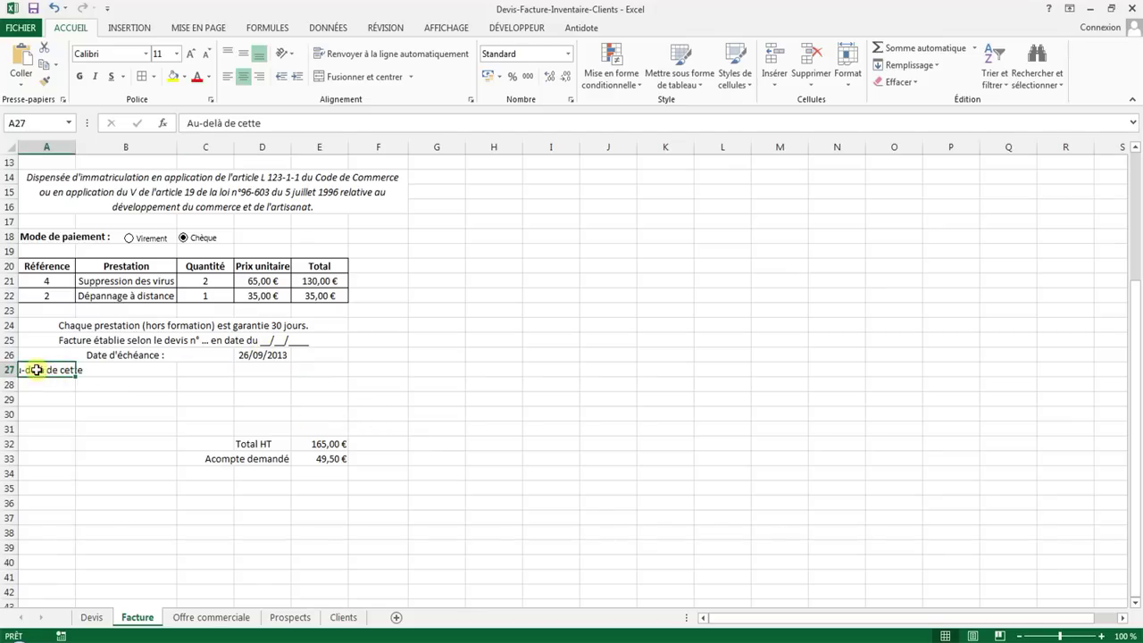
left_click(358, 77)
double_click(294, 372)
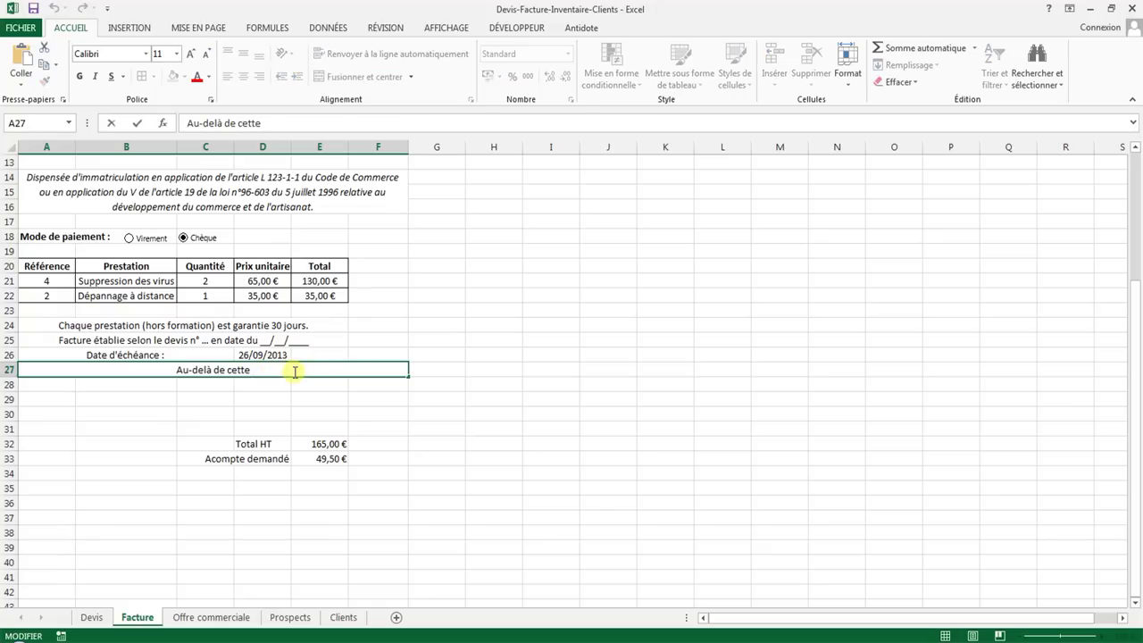
type(" date")
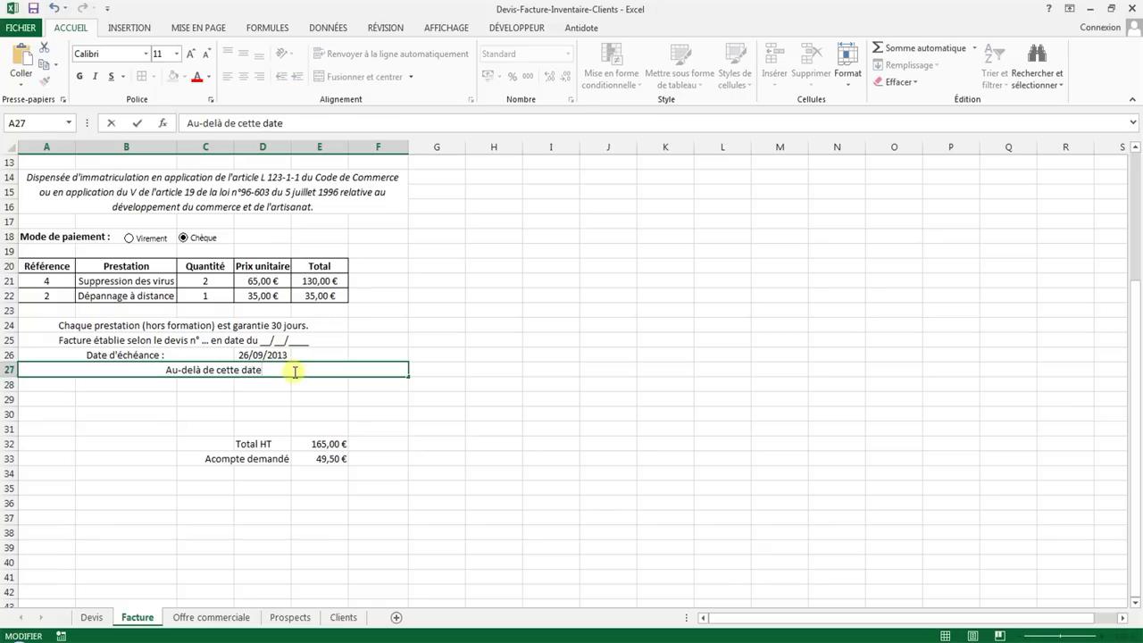
type(", votre")
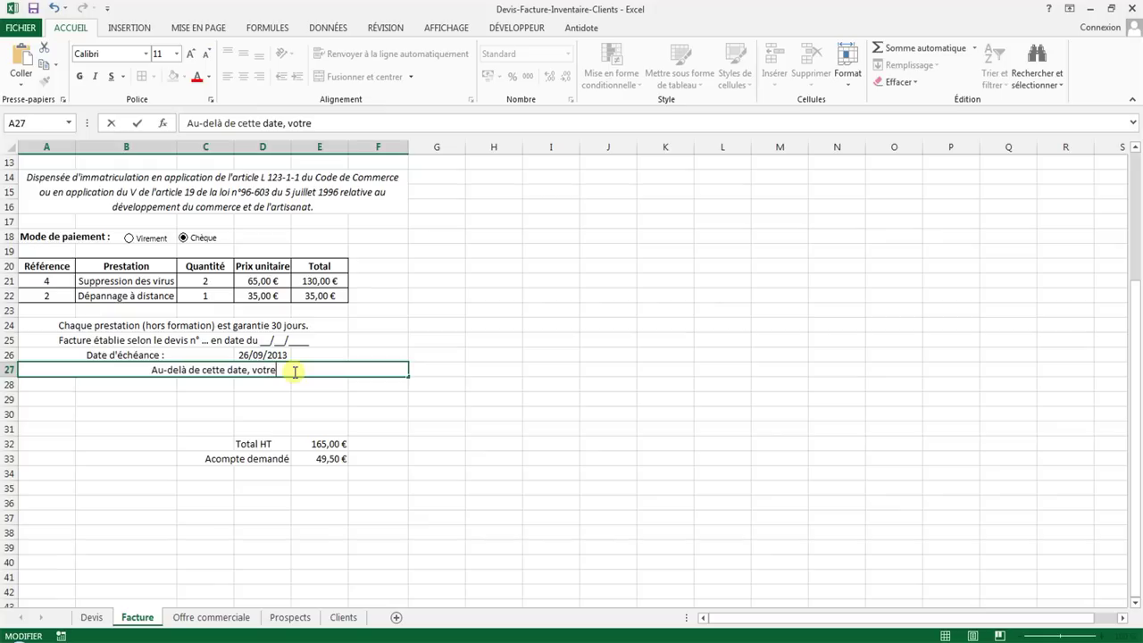
type(" facture")
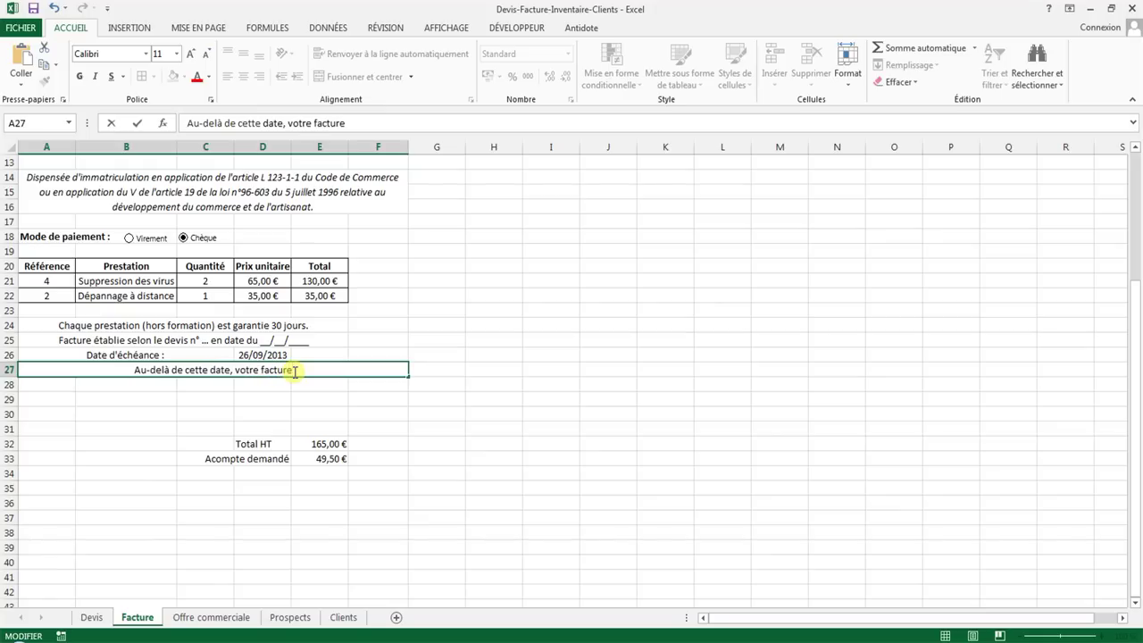
type(" sera maj")
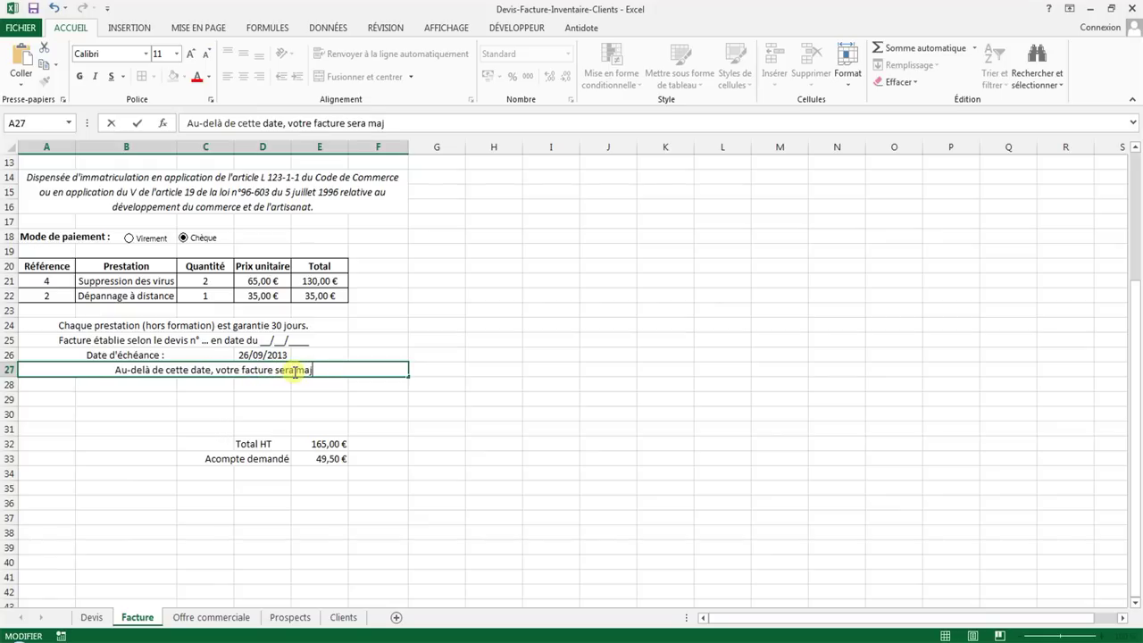
type("orée (")
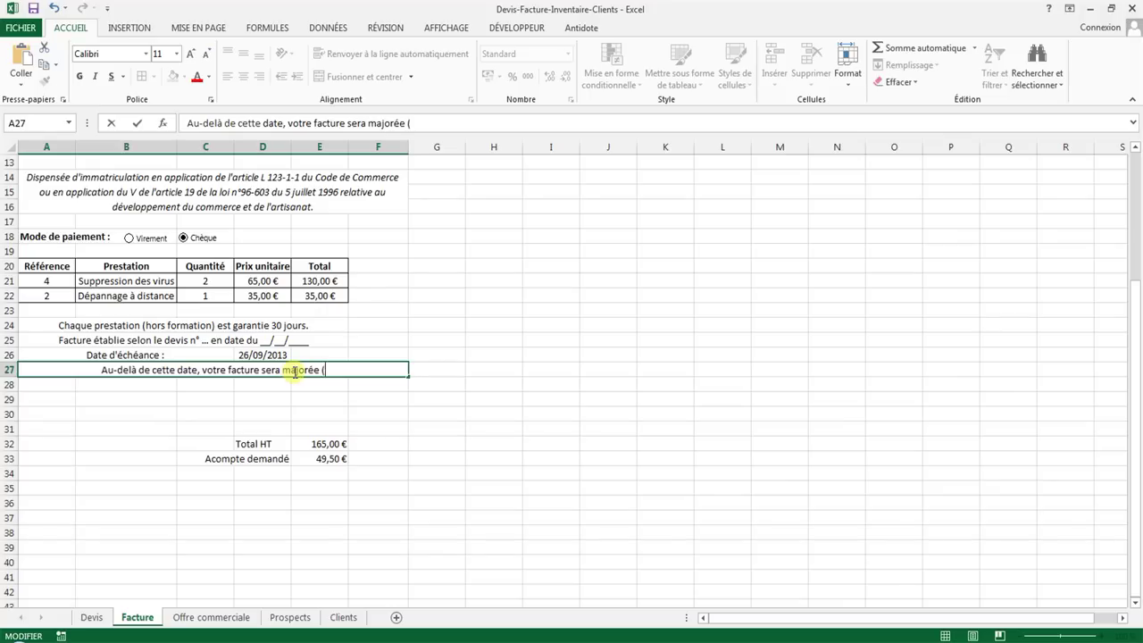
type("cf. A")
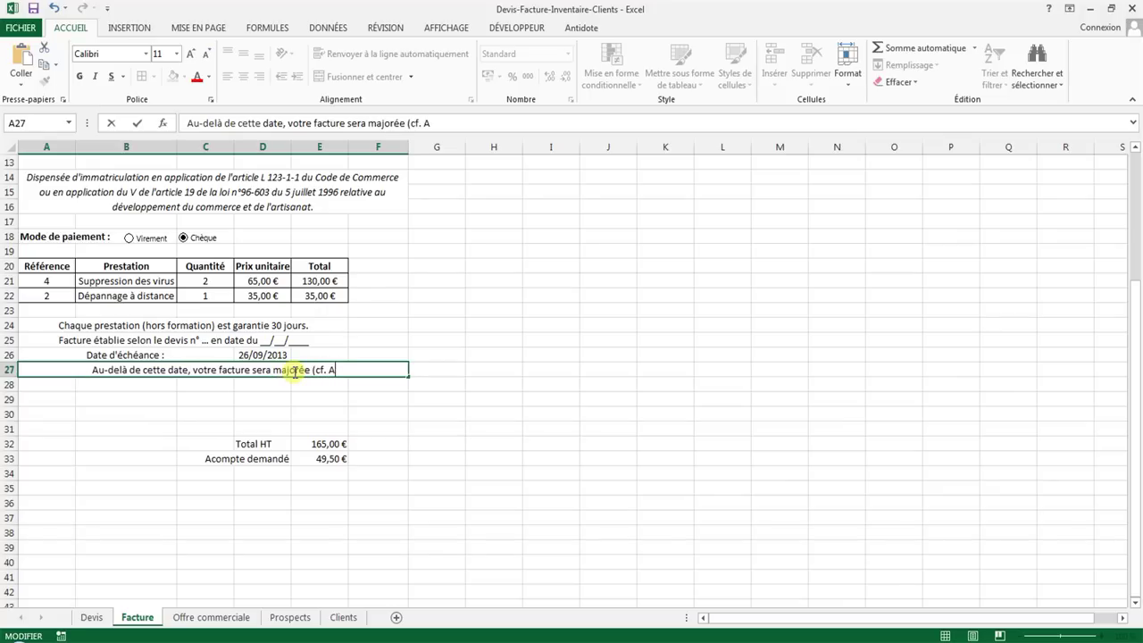
type("rticle")
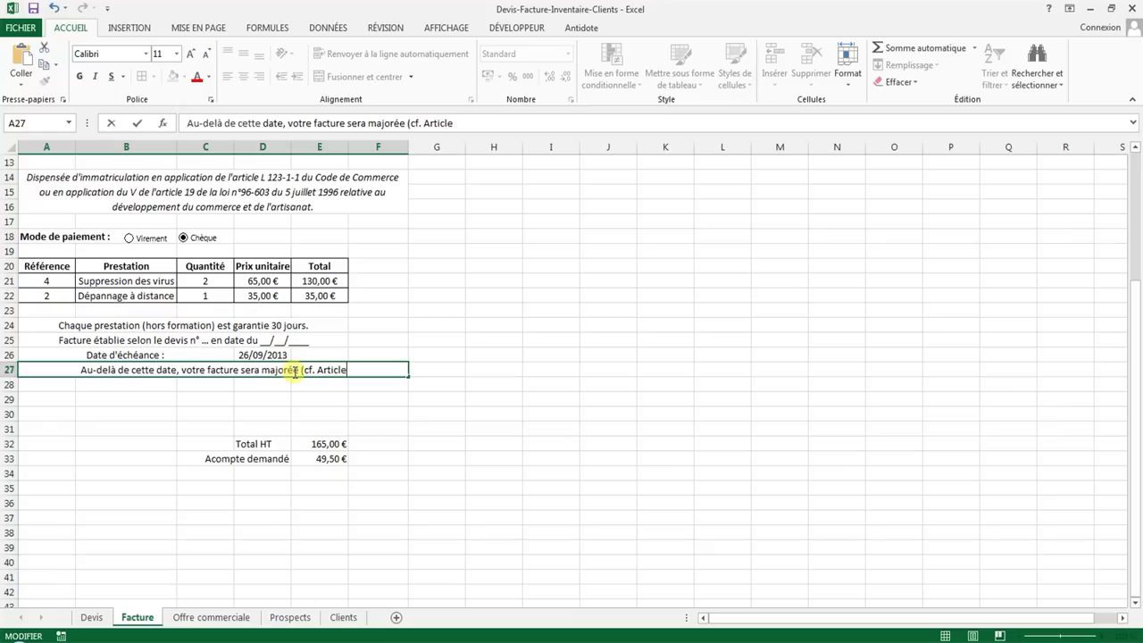
type(" ... des")
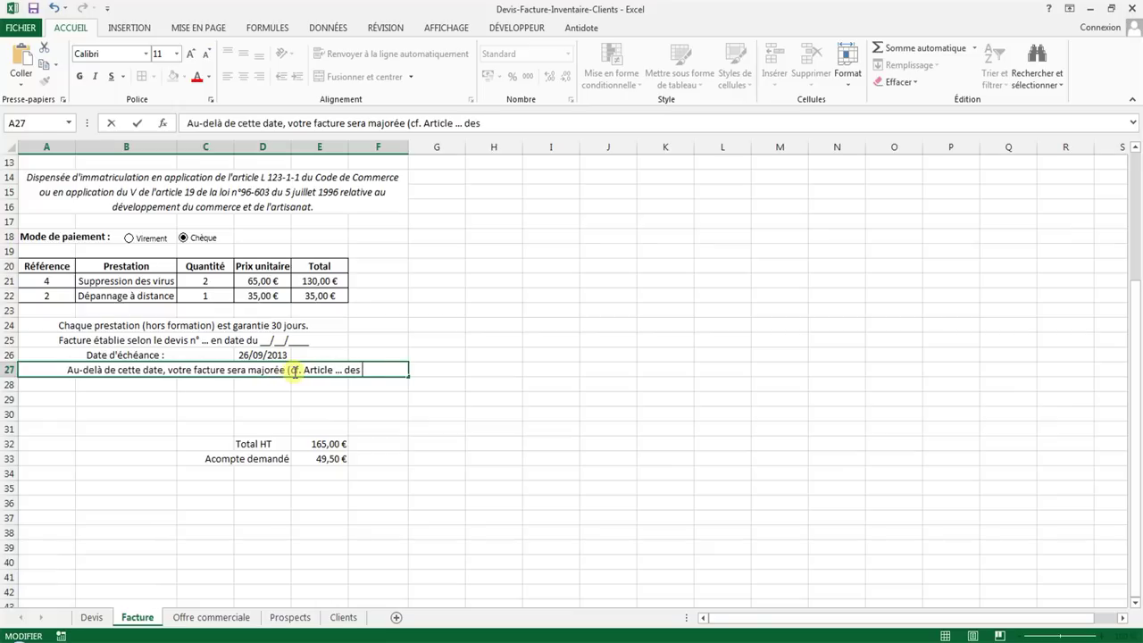
type(" Conditions")
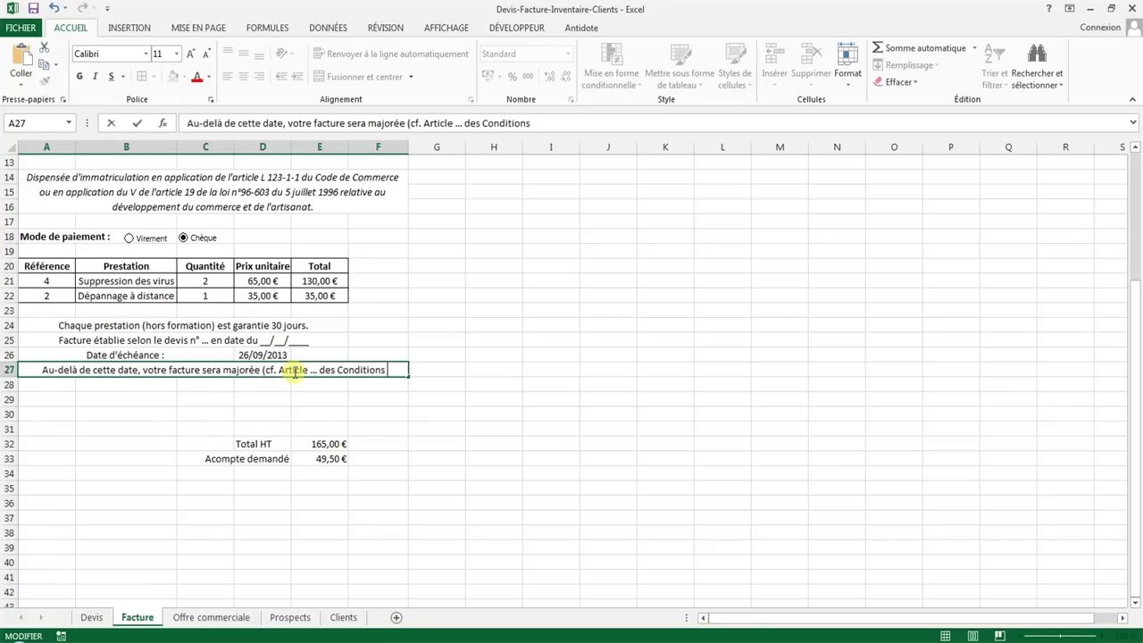
type(" Gérén")
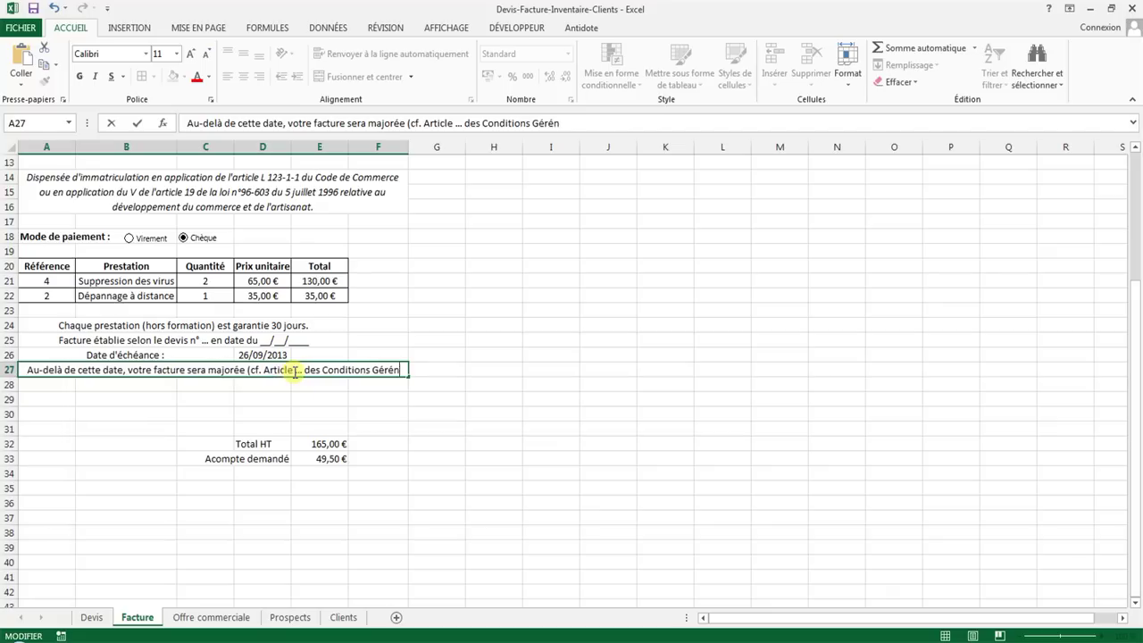
type("érales dePre")
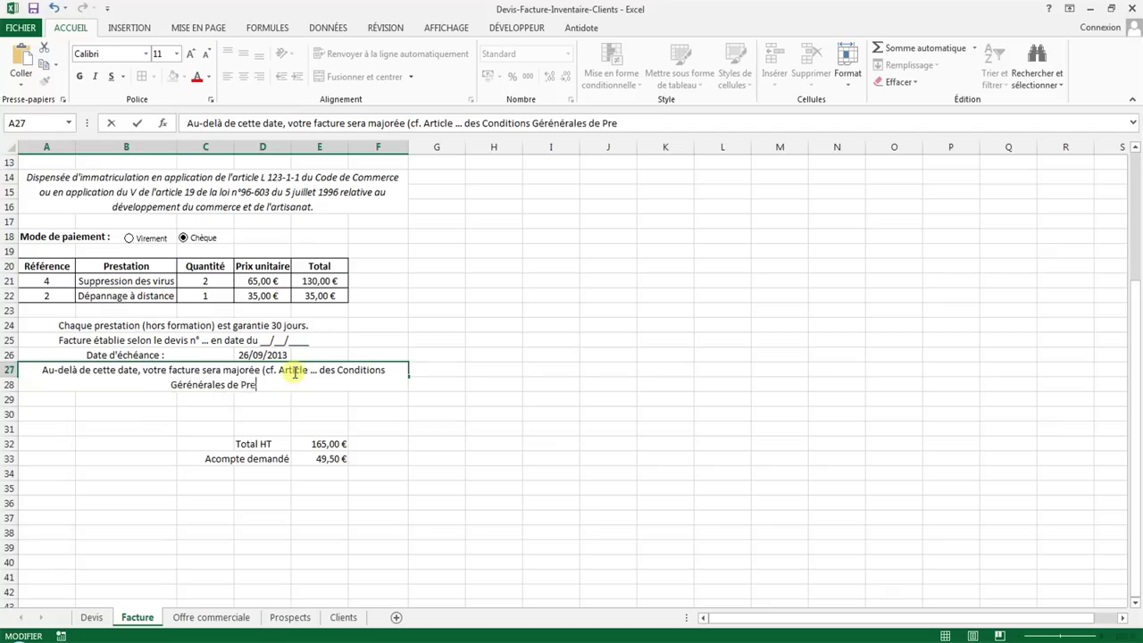
type("stations de")
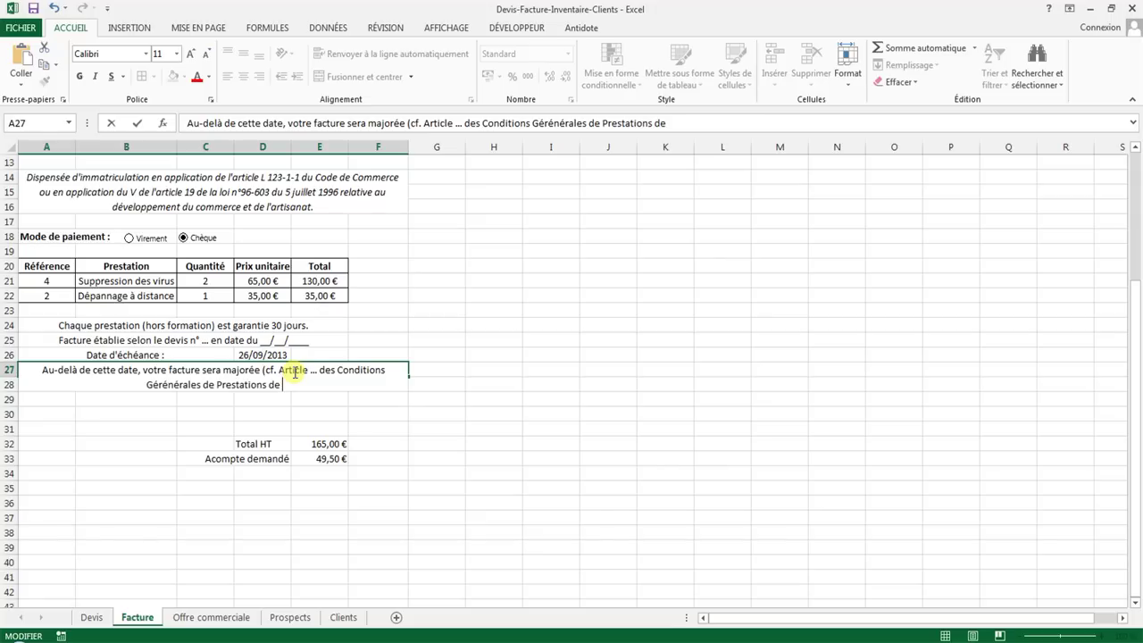
type(" Serv")
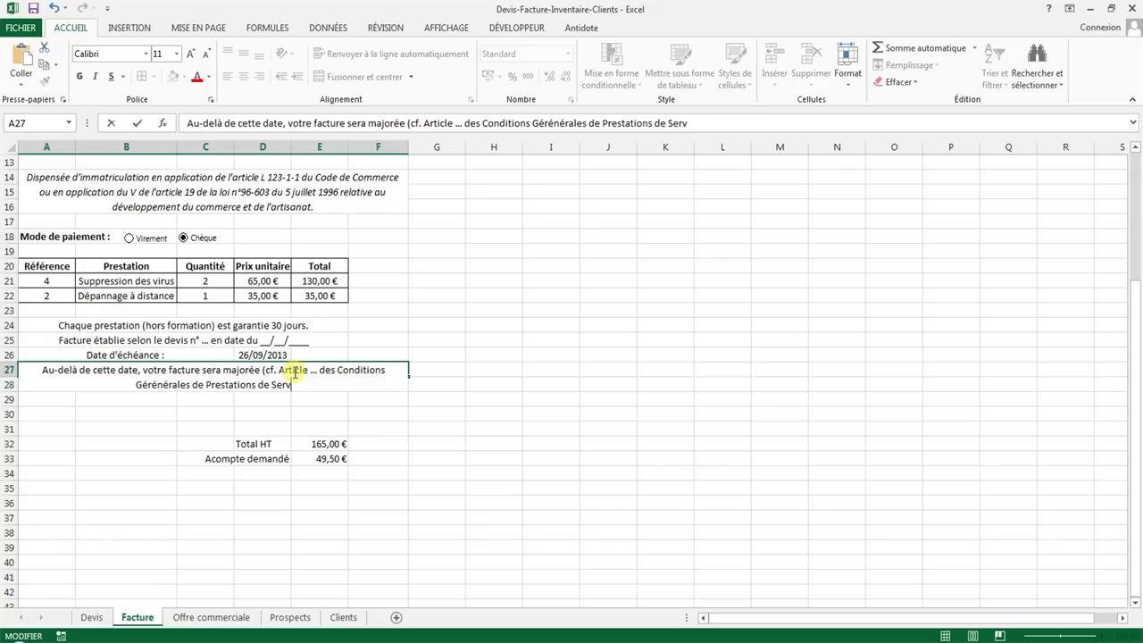
type("ices")
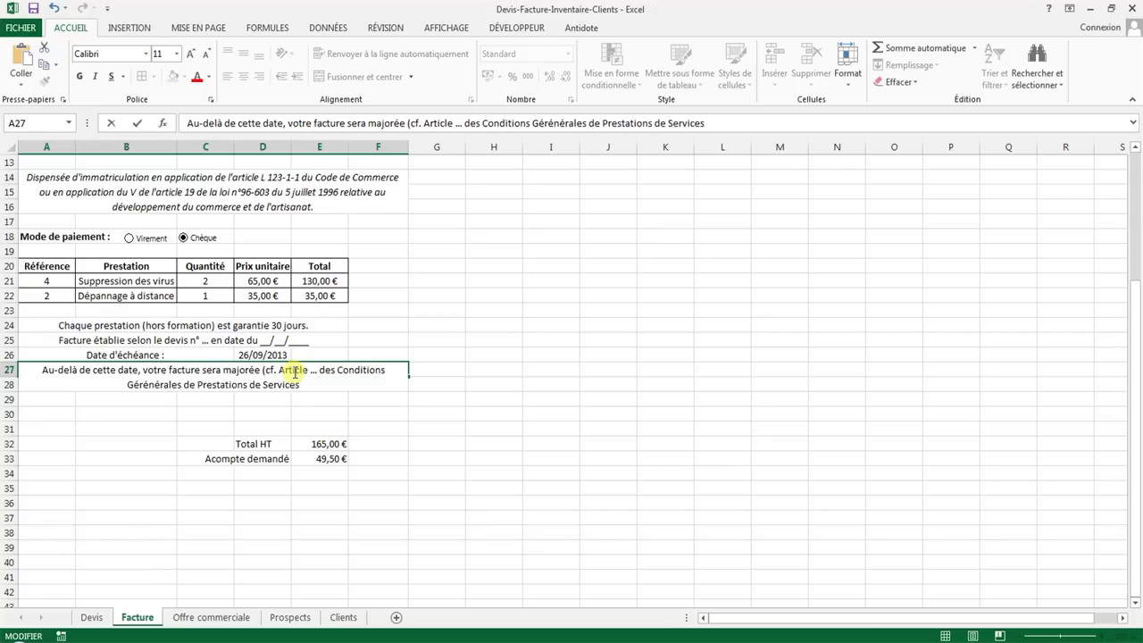
type(")")
- Merge the surcharge note across A27:F28 with text wrapping turned on
key("Return")
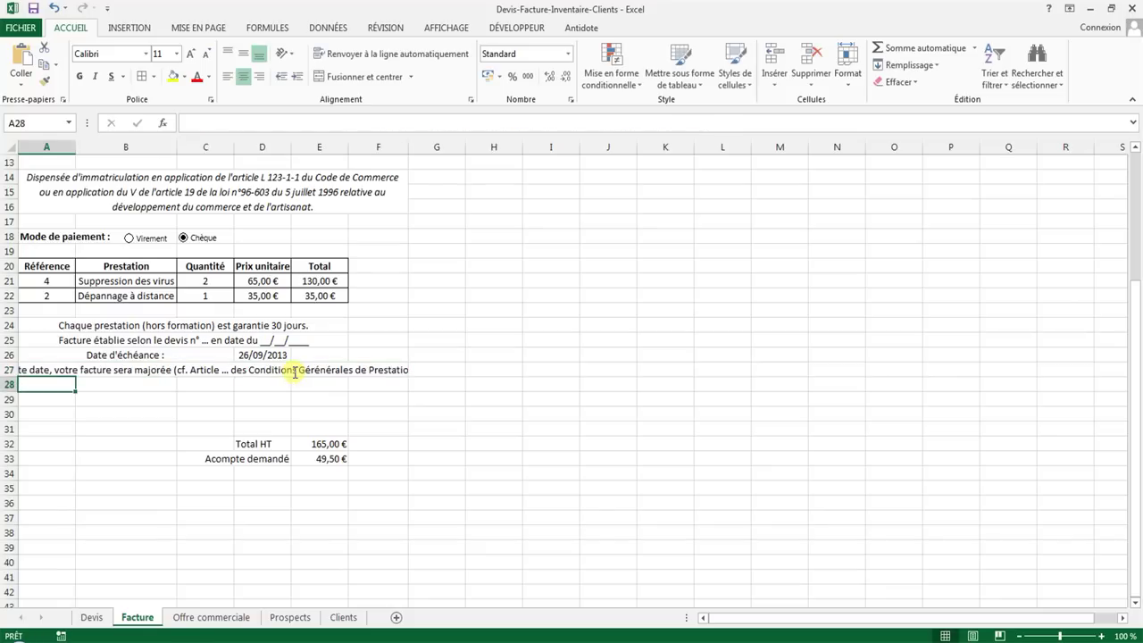
left_click_drag(284, 370, 284, 385)
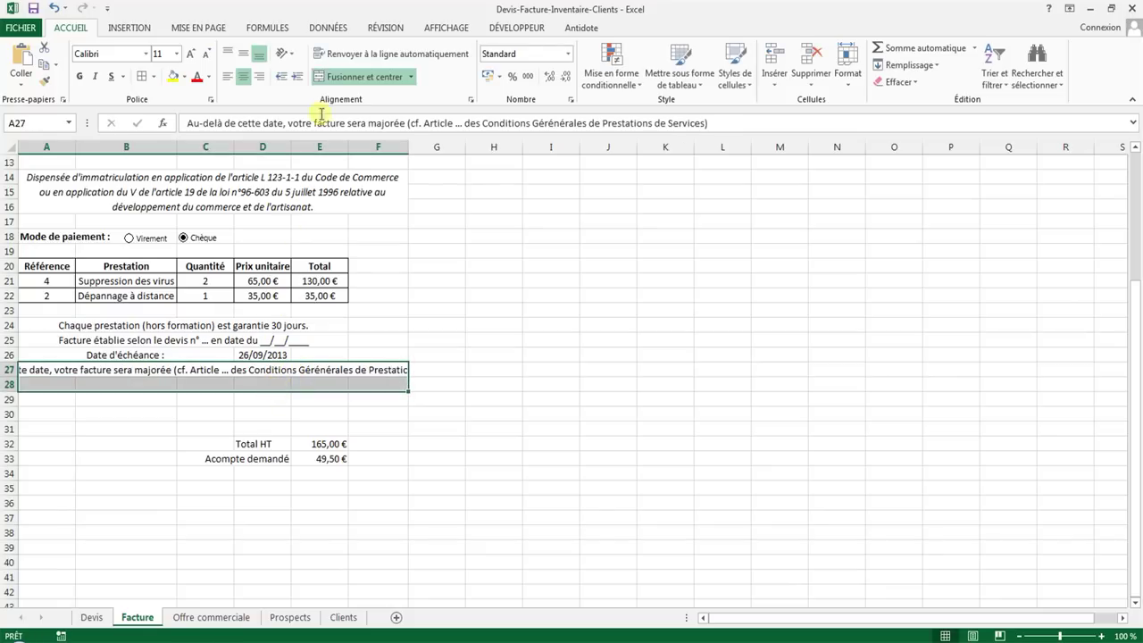
left_click(349, 77)
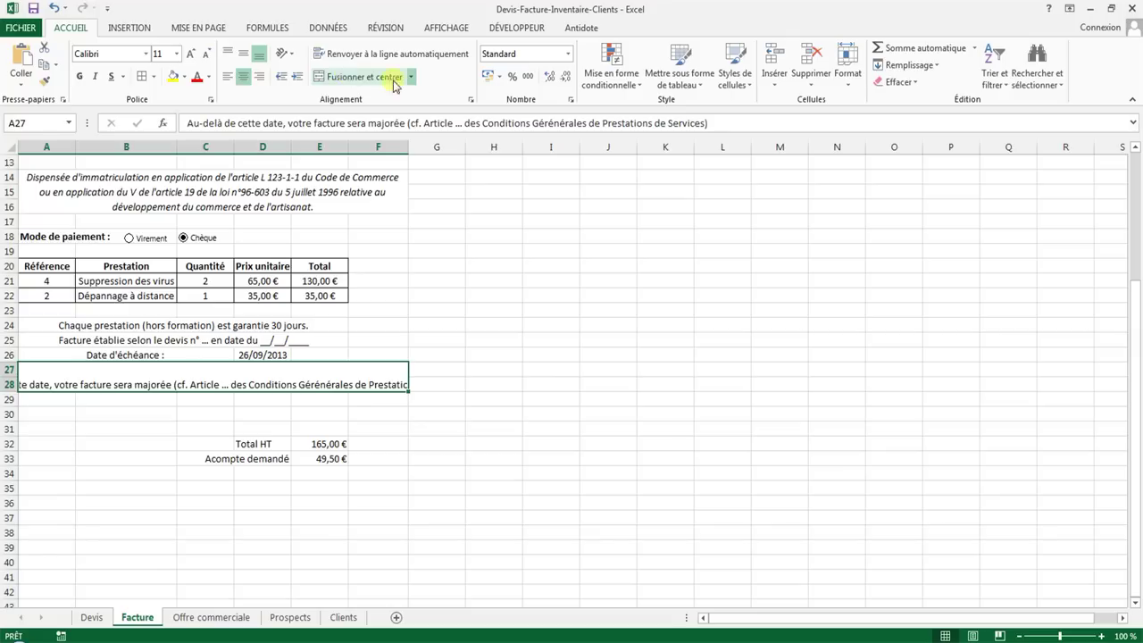
left_click(470, 100)
left_click(184, 318)
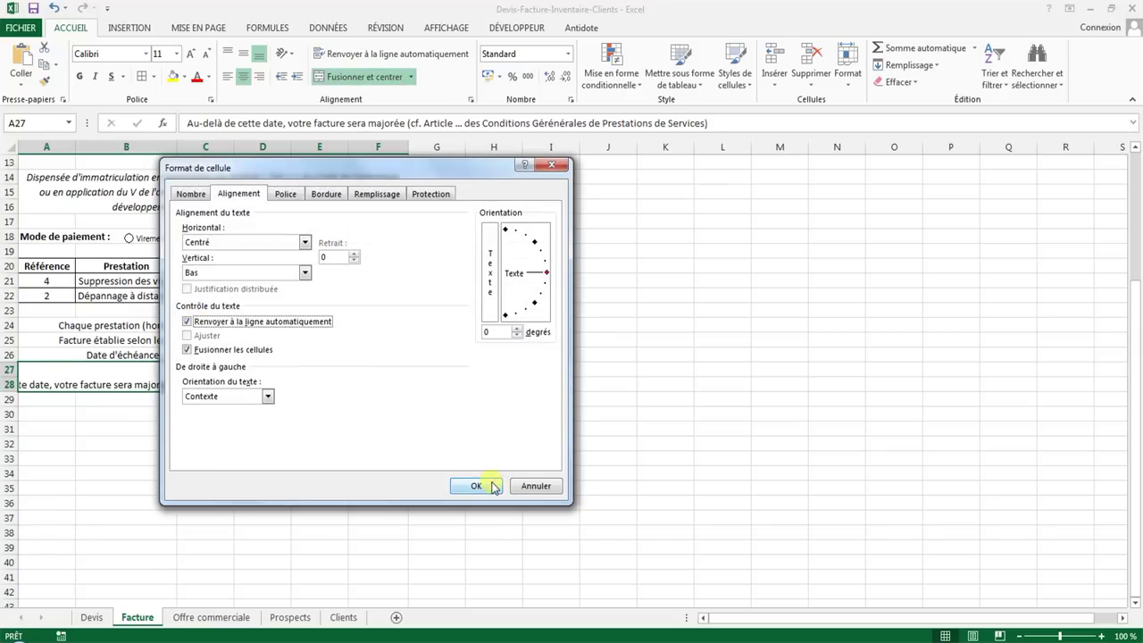
left_click(455, 485)
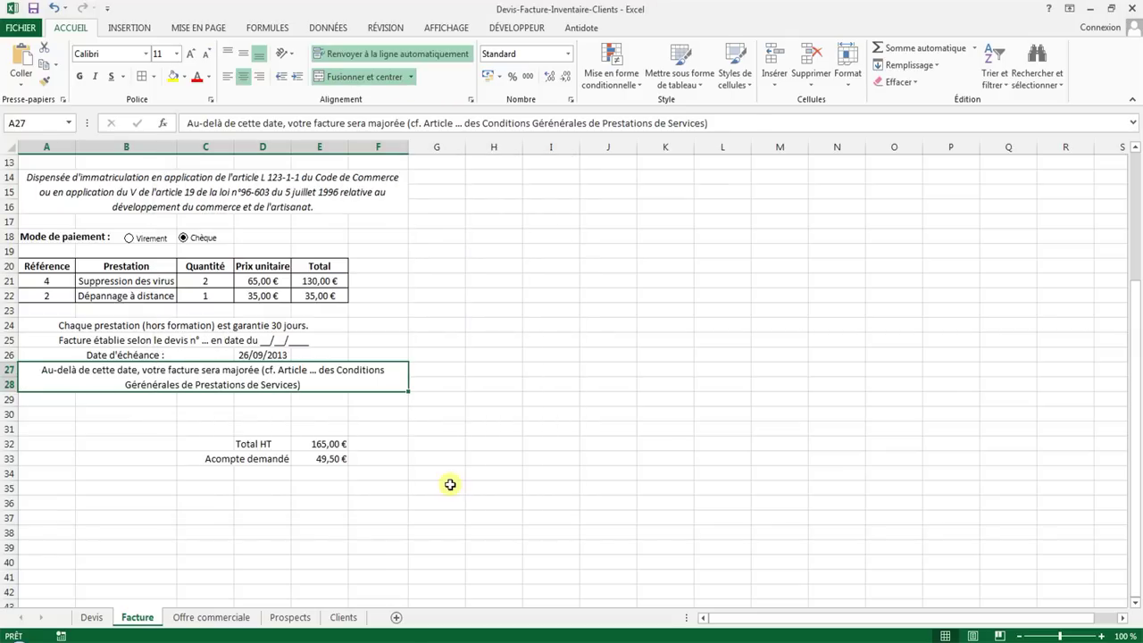
- Correct the misspelling 'Gérérales' to 'Générales' in the note
double_click(147, 386)
key("BackSpace")
type("n")
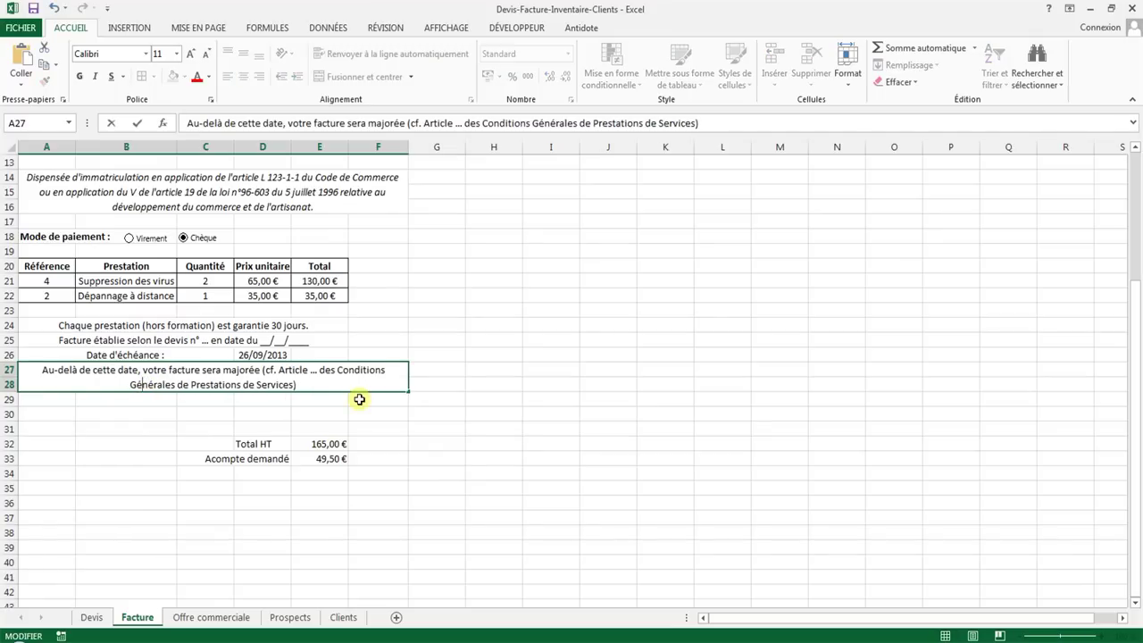
key("Return")
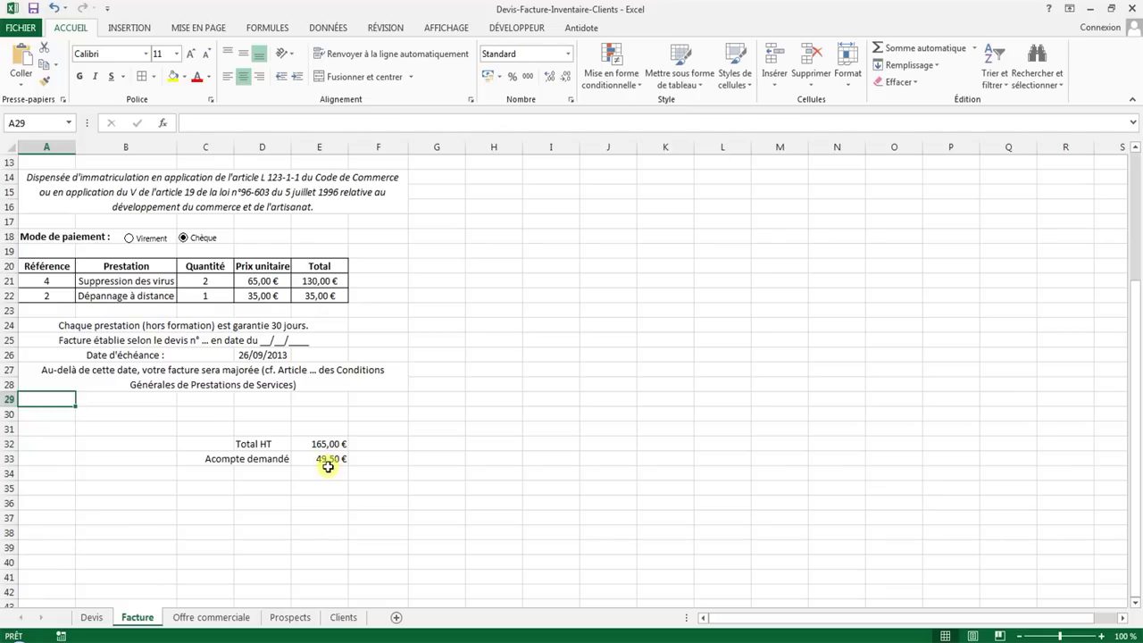
- Enter 'Tout professionnel en situation de' in A29, merged and centred across A29:F29
type("Ttou")
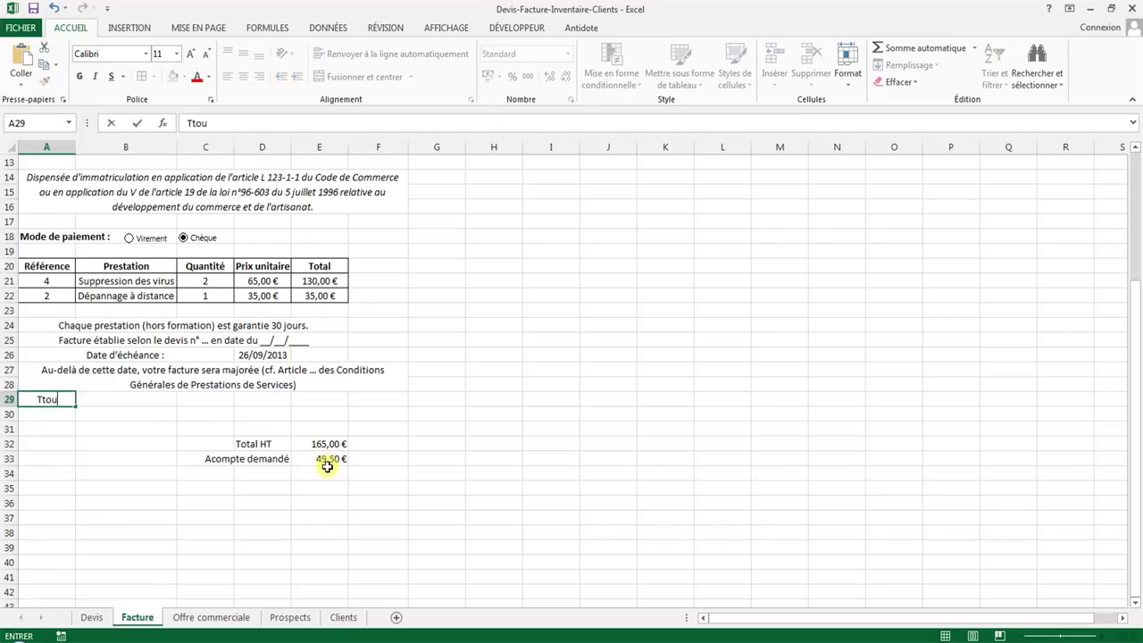
type("ut p")
type("rofessionnel")
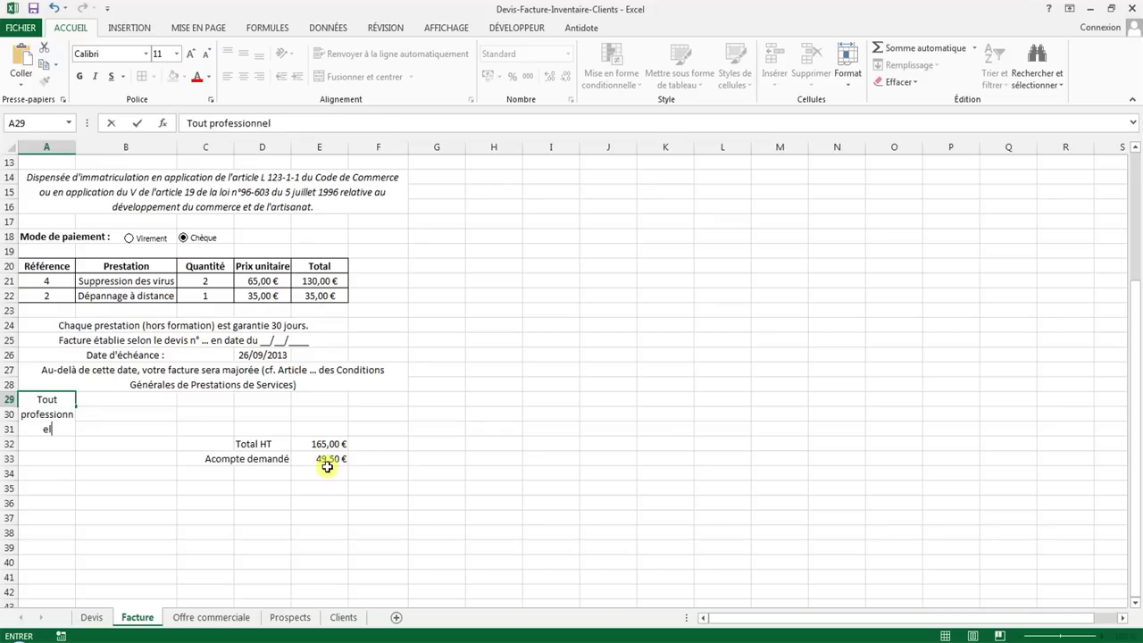
type(" en s")
type("ituation de")
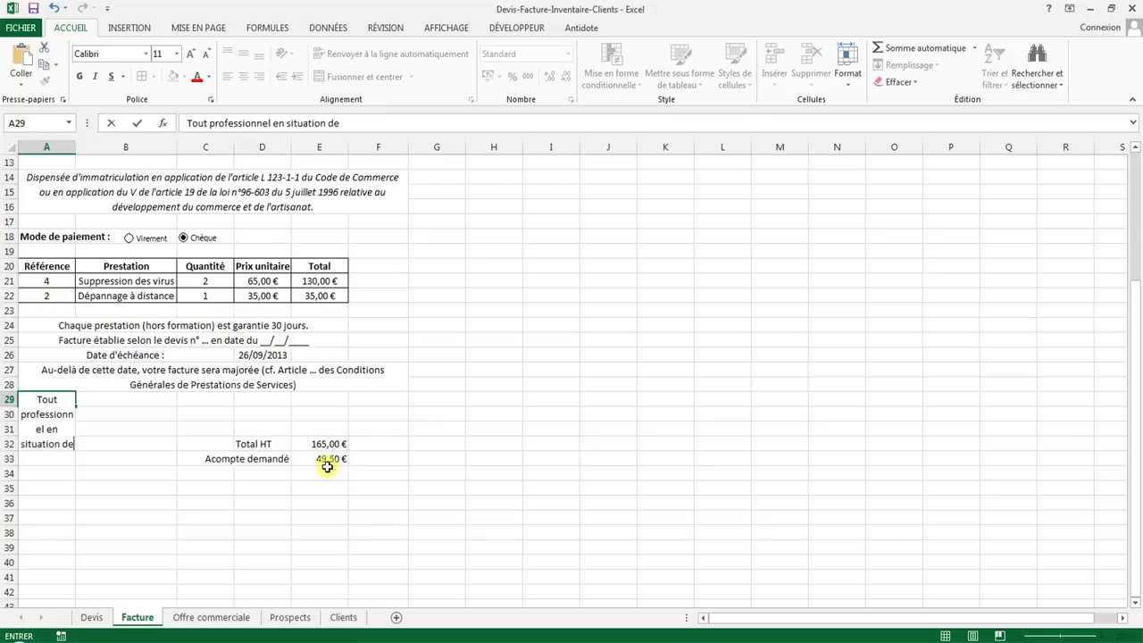
key("Return")
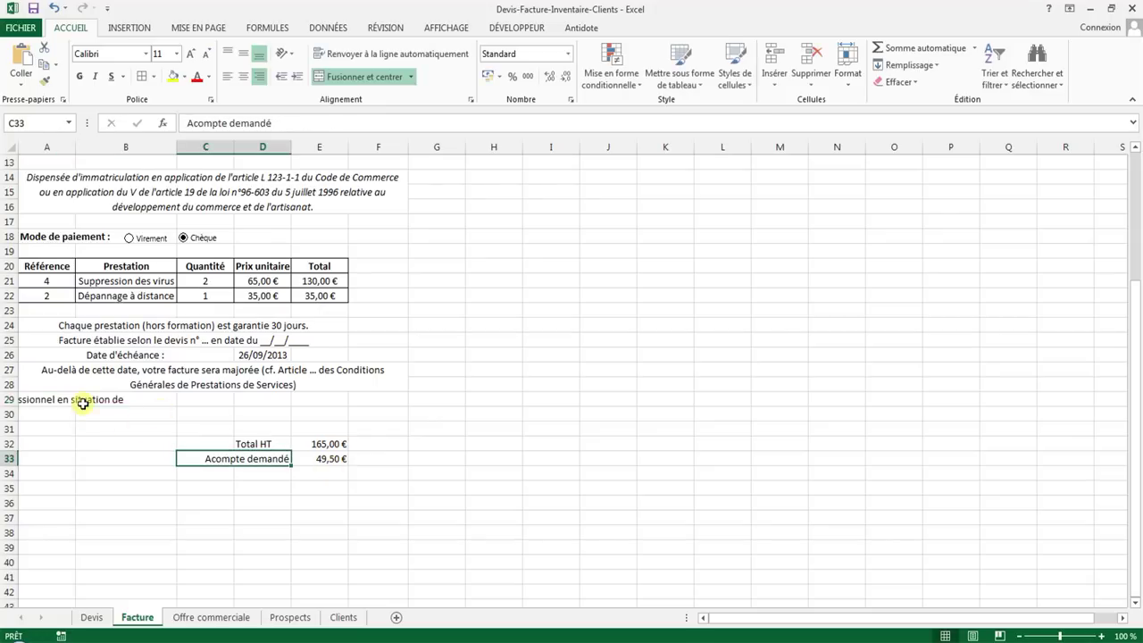
left_click_drag(45, 401, 382, 401)
left_click(243, 76)
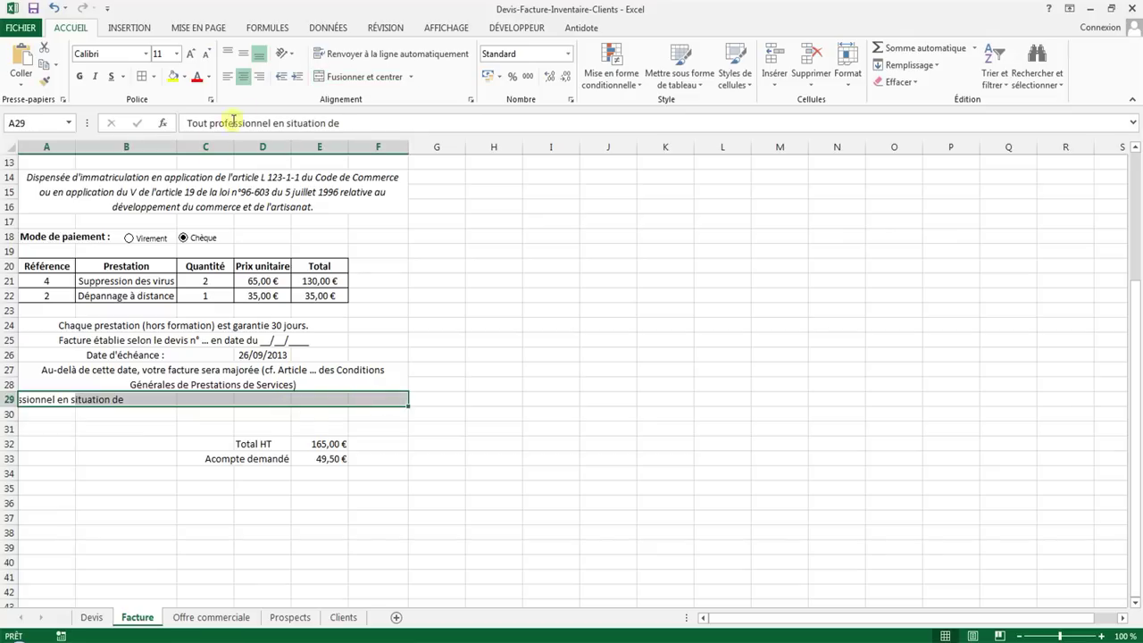
left_click(331, 76)
double_click(309, 399)
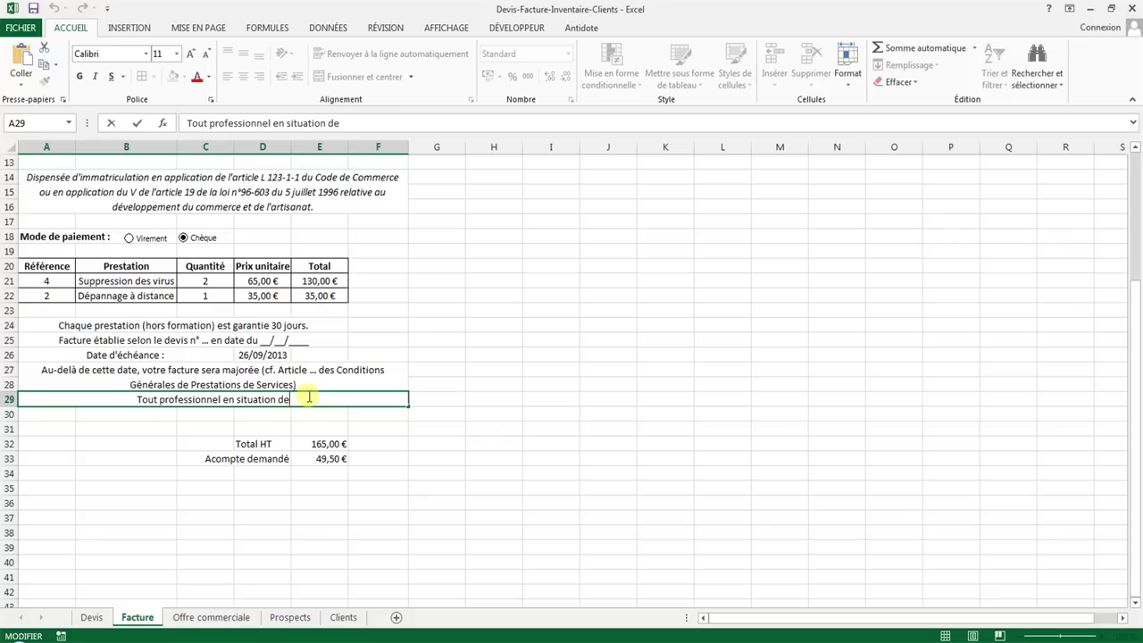
- Complete row 29 with the 40 € recovery indemnity text ending '(loi n°2012-387 du 22/03/2012)'
type("retard de p")
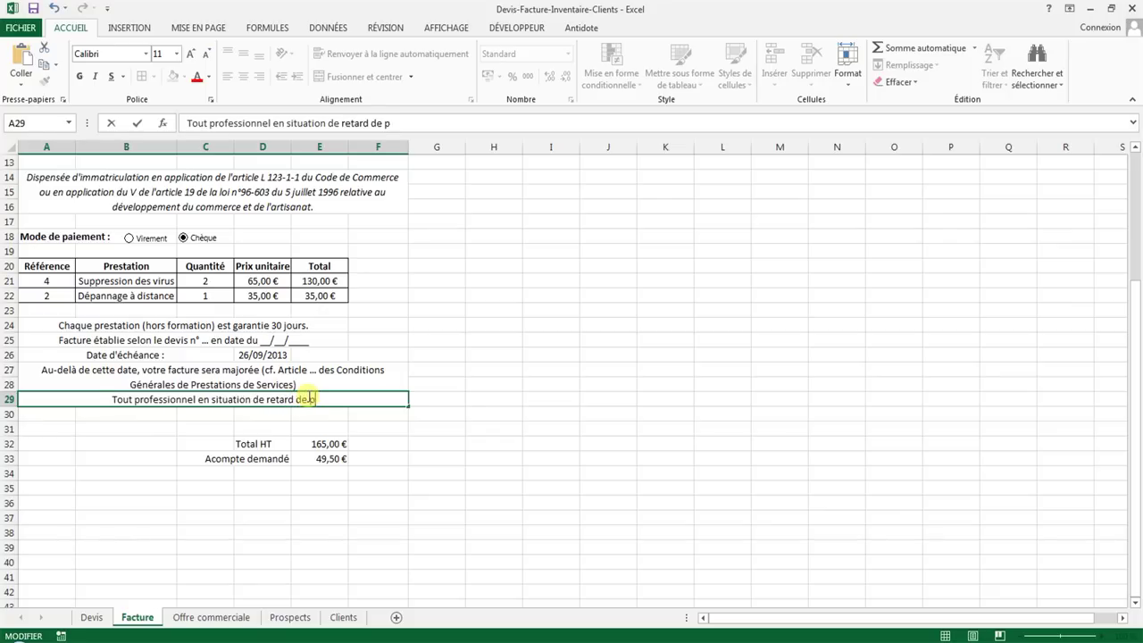
type("aiement")
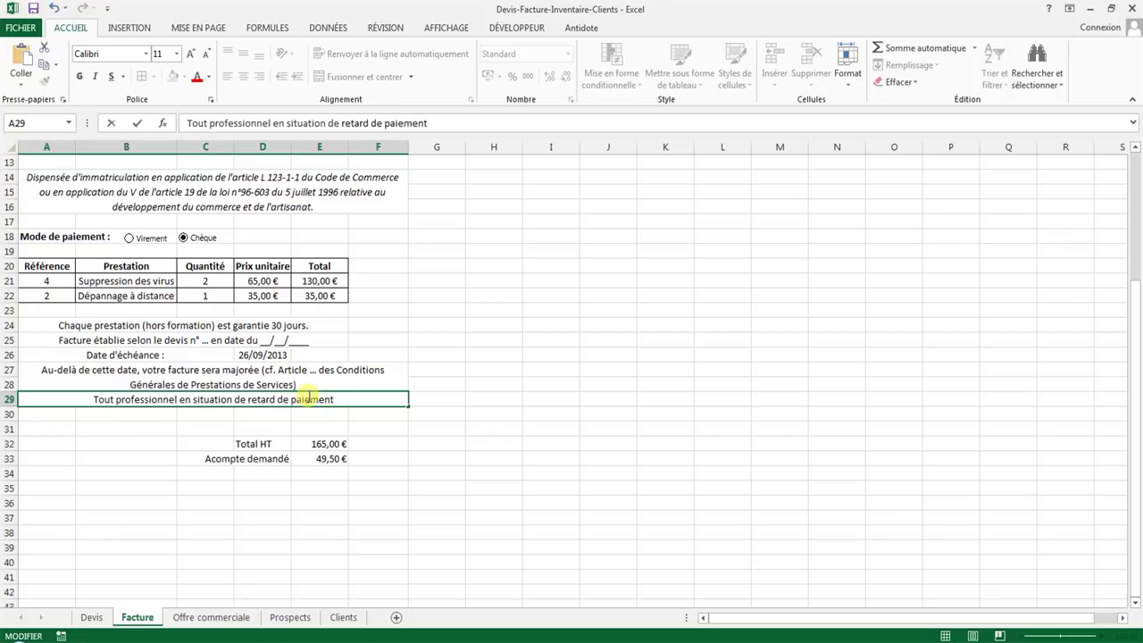
type(" est désormais")
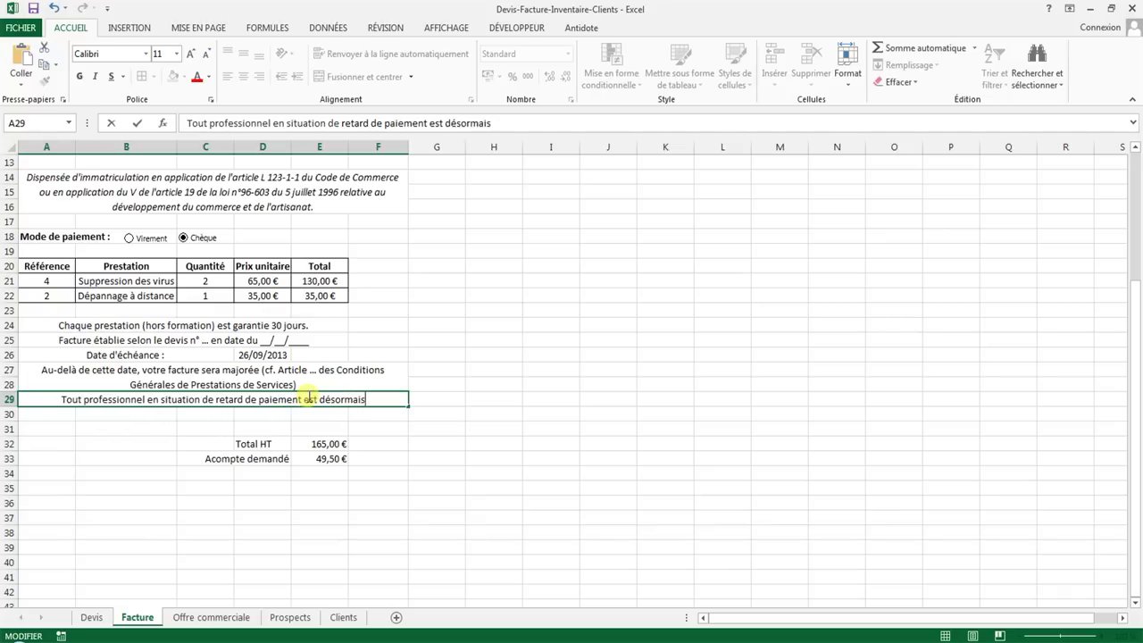
type(" de plein d")
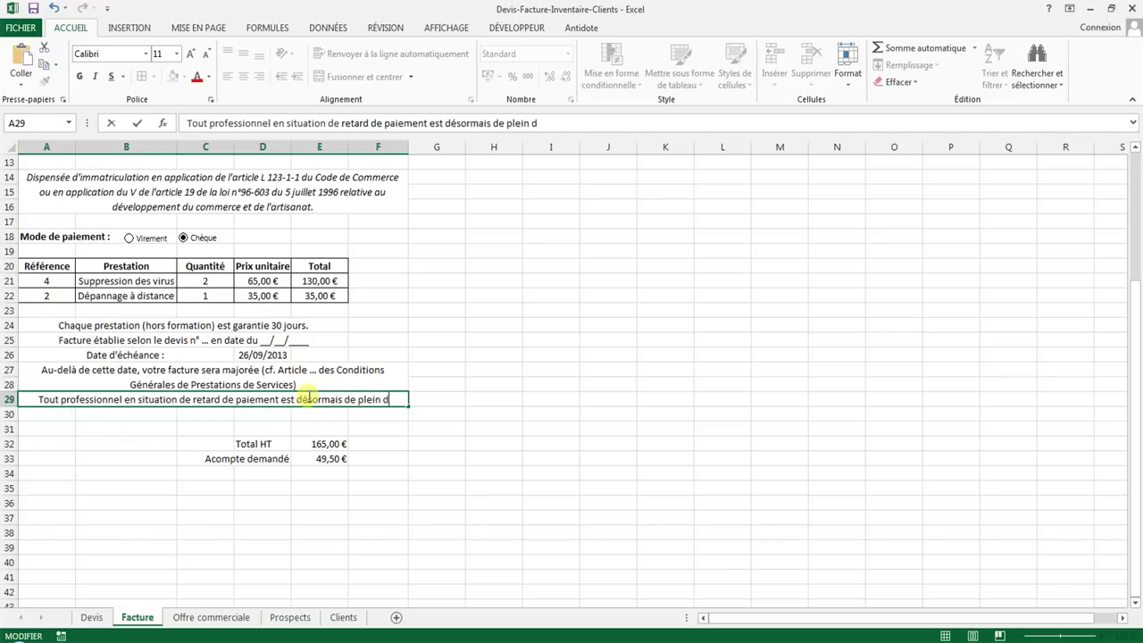
type("roit débite")
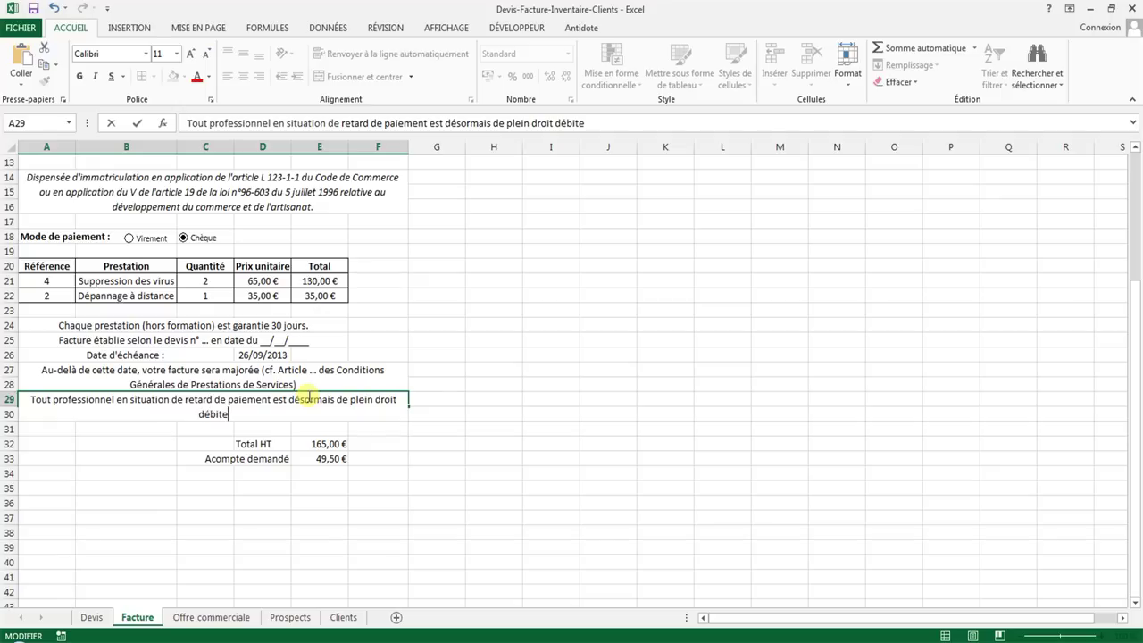
key("BackSpace")
key("BackSpace")
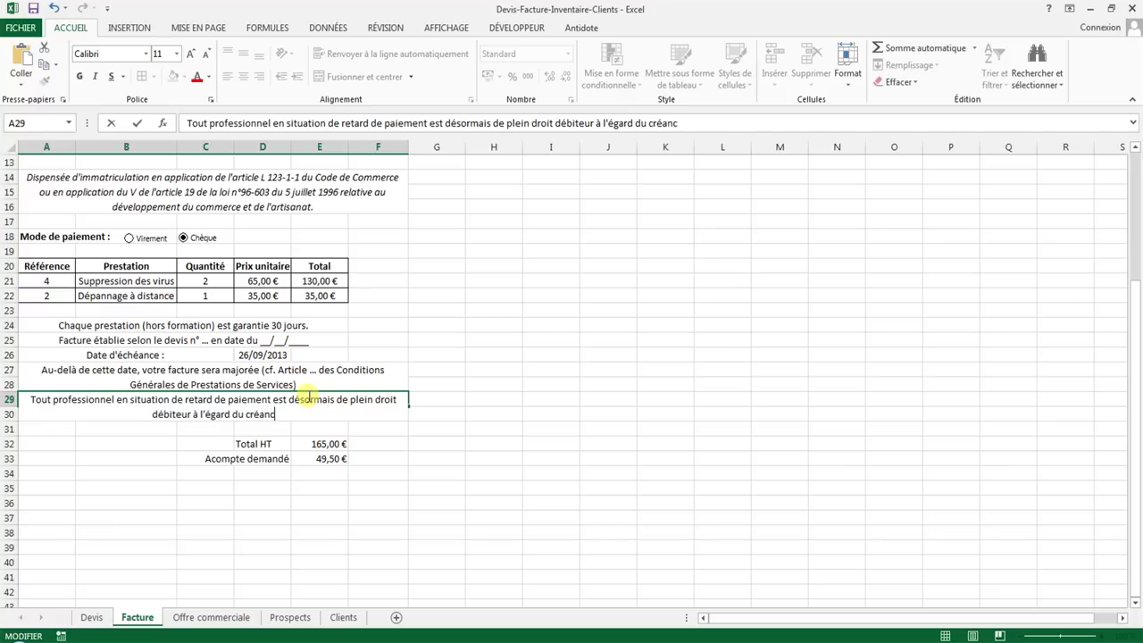
type("ier d'une in")
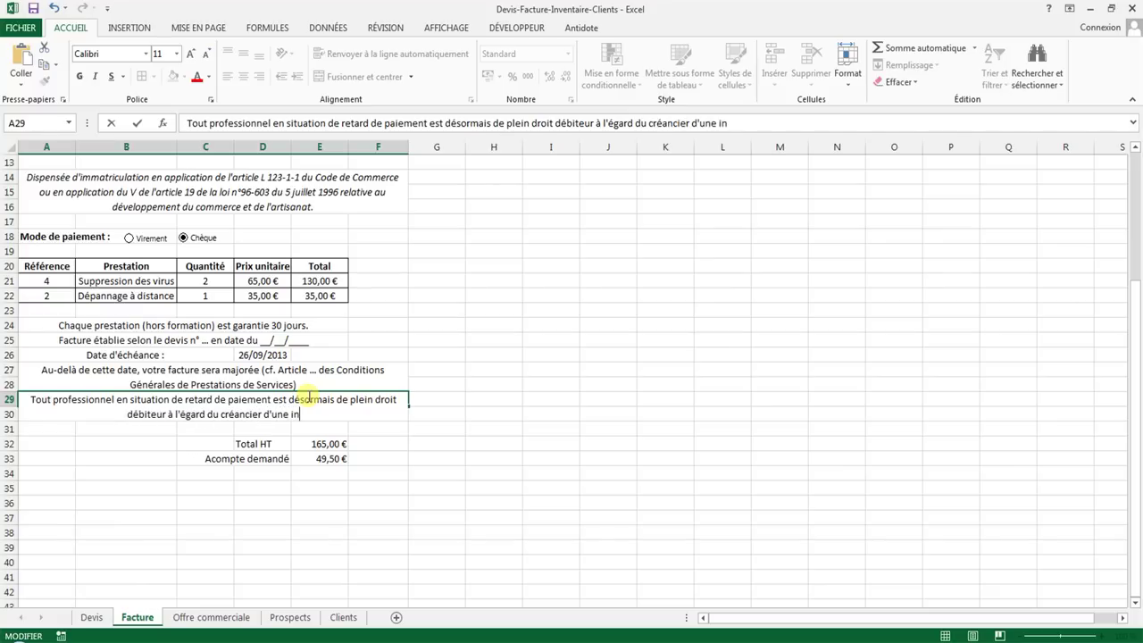
type("démini")
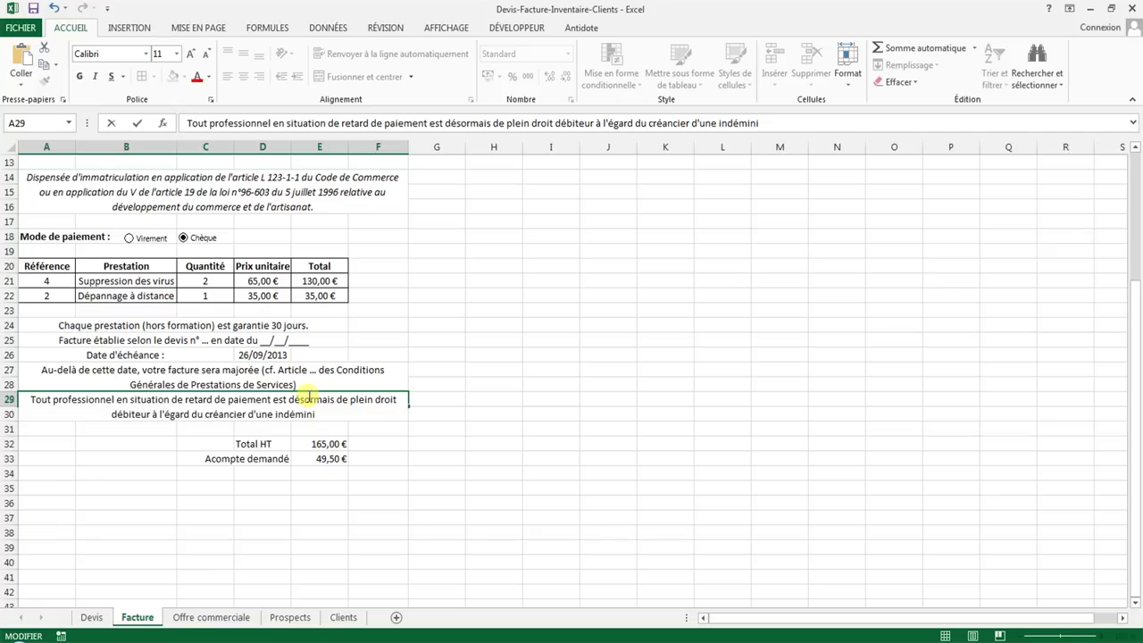
key("BackSpace")
key("BackSpace")
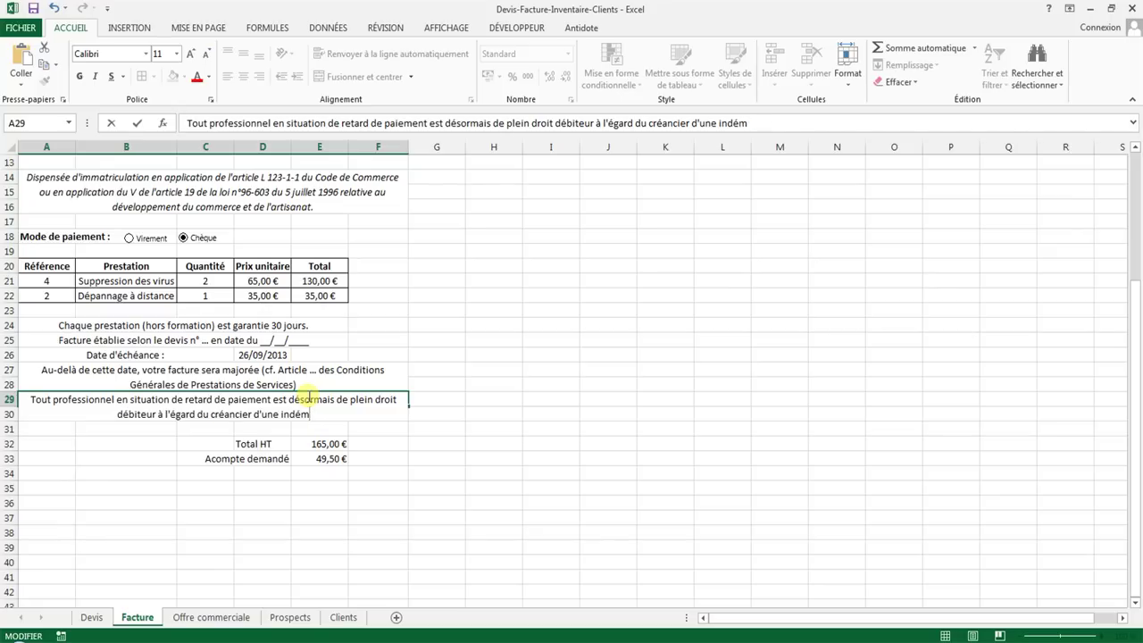
type("nité ")
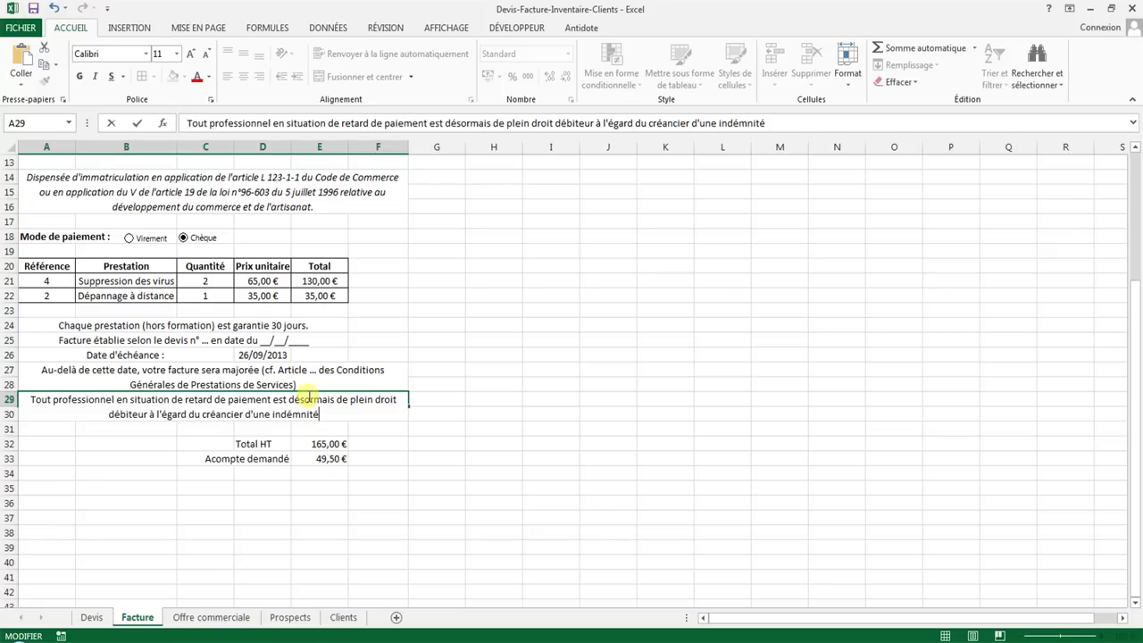
type("forf")
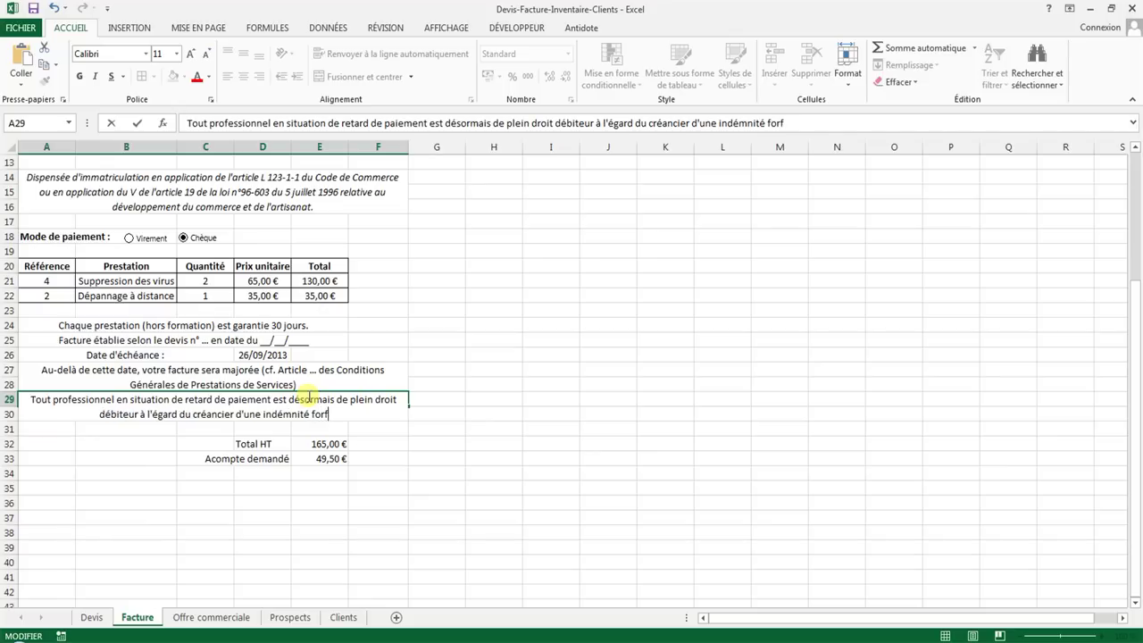
type("aitaire")
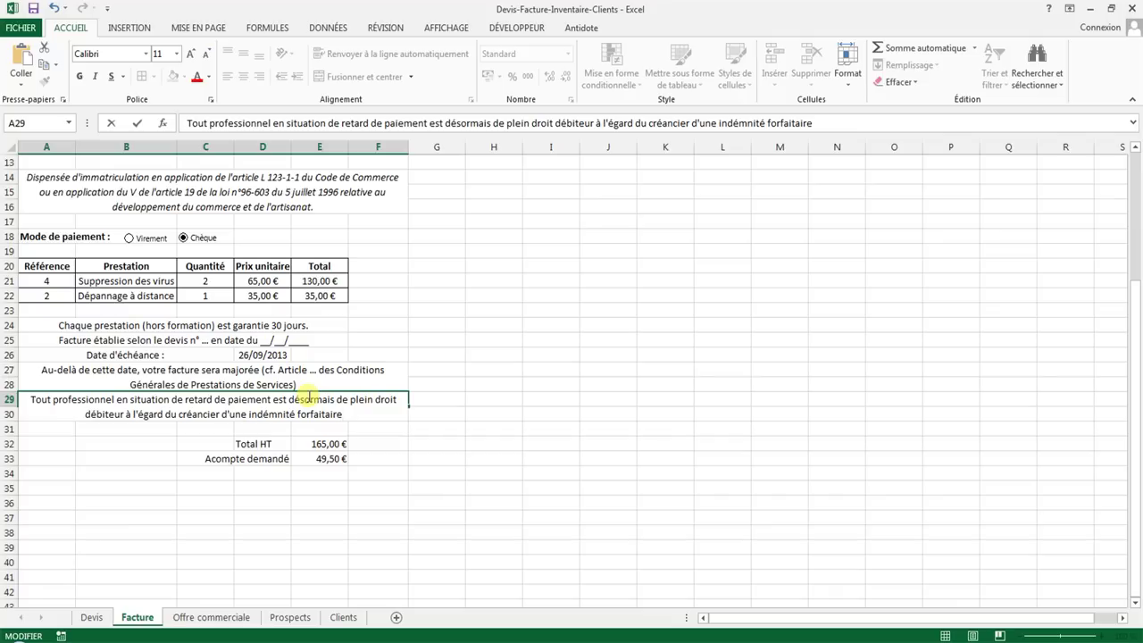
type(" de 40 ")
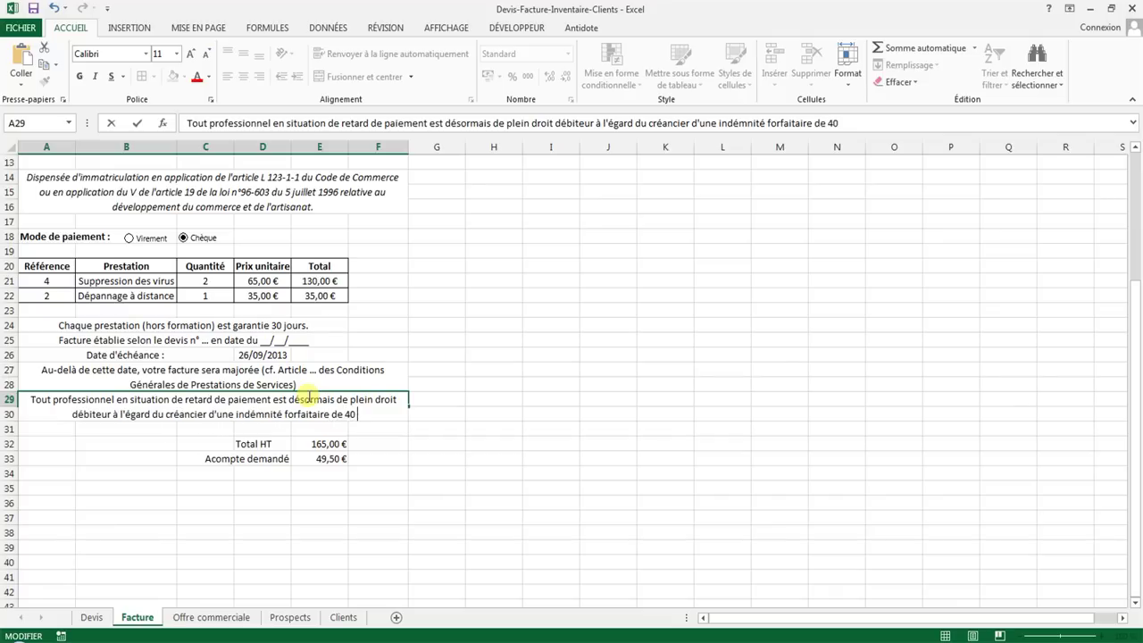
type("€")
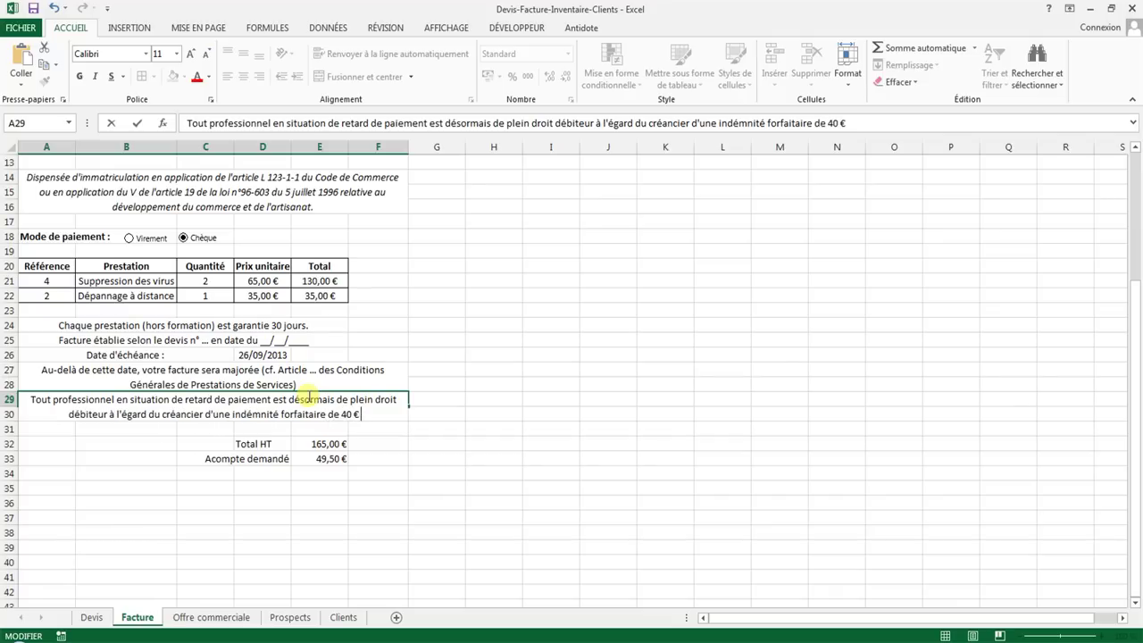
type(" pour frais de ")
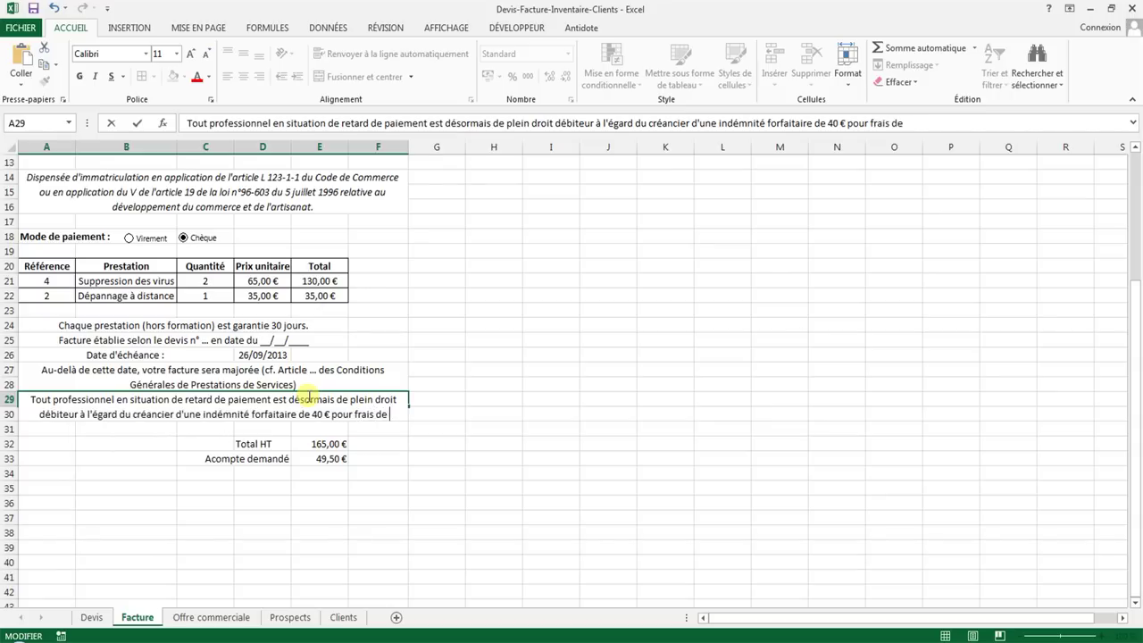
type("recouvrement")
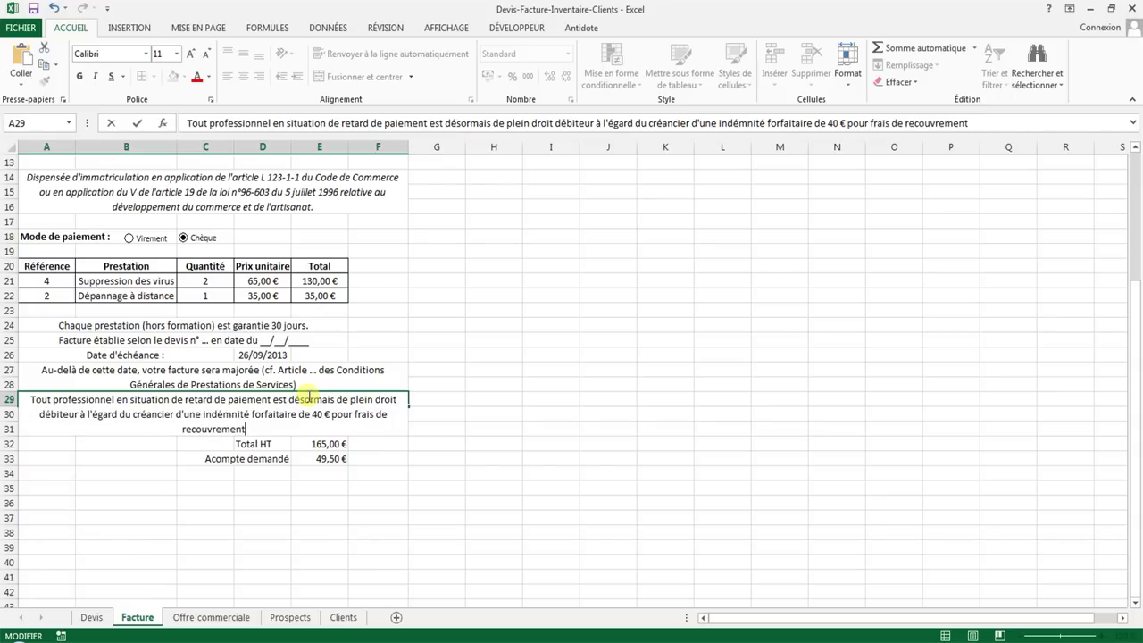
type(", en")
type(" sus de")
type("s ind")
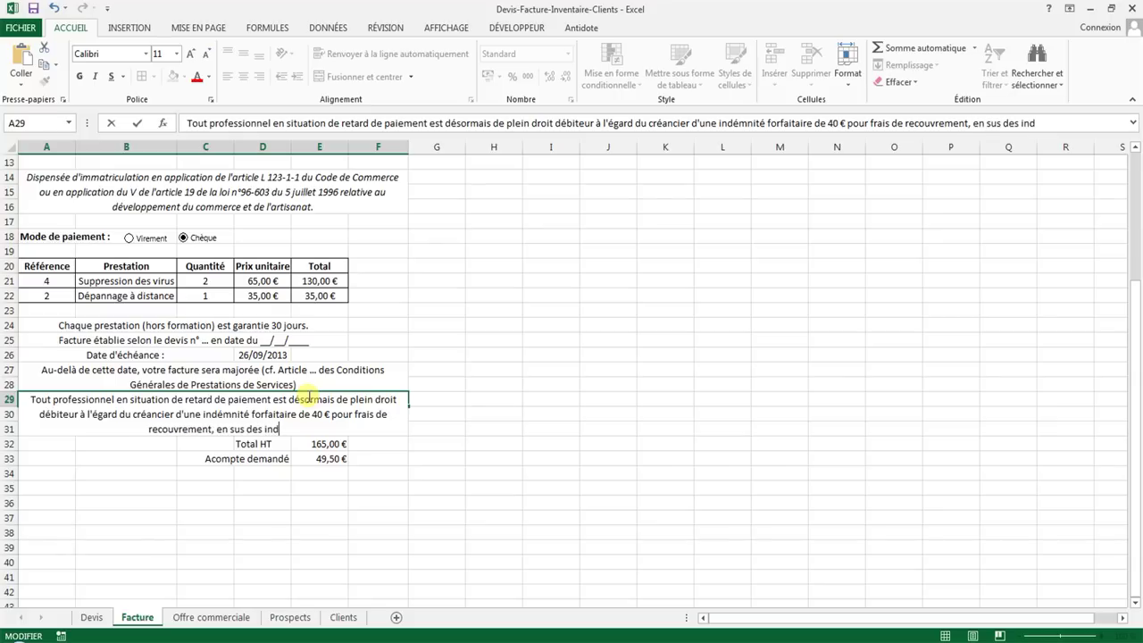
type("éminit")
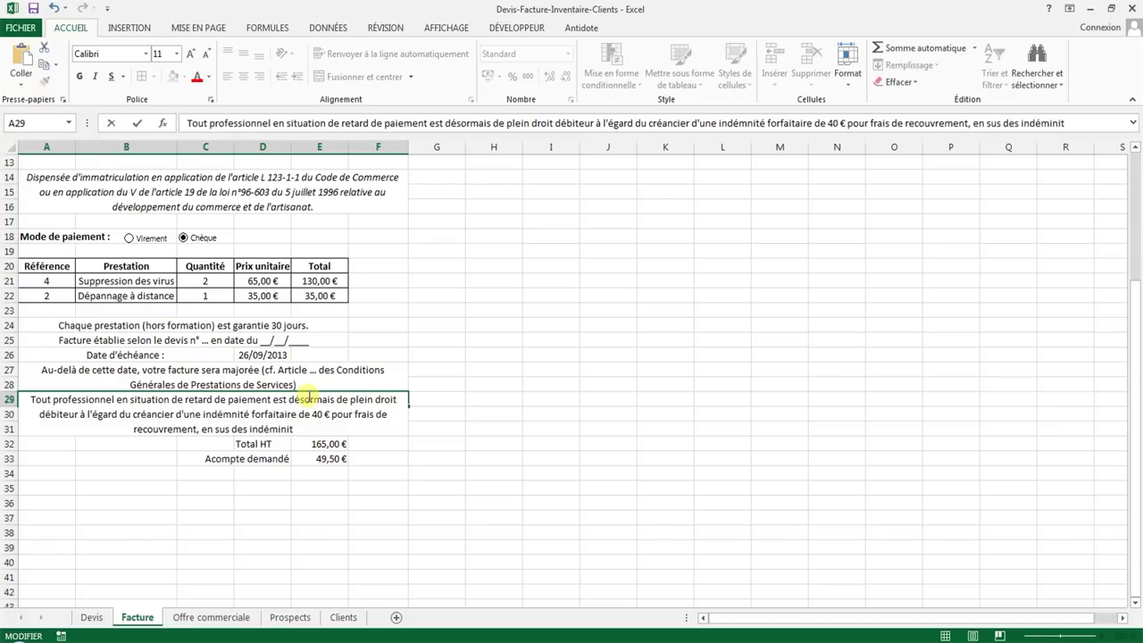
key("BackSpace")
key("BackSpace")
key("BackSpace")
key("BackSpace")
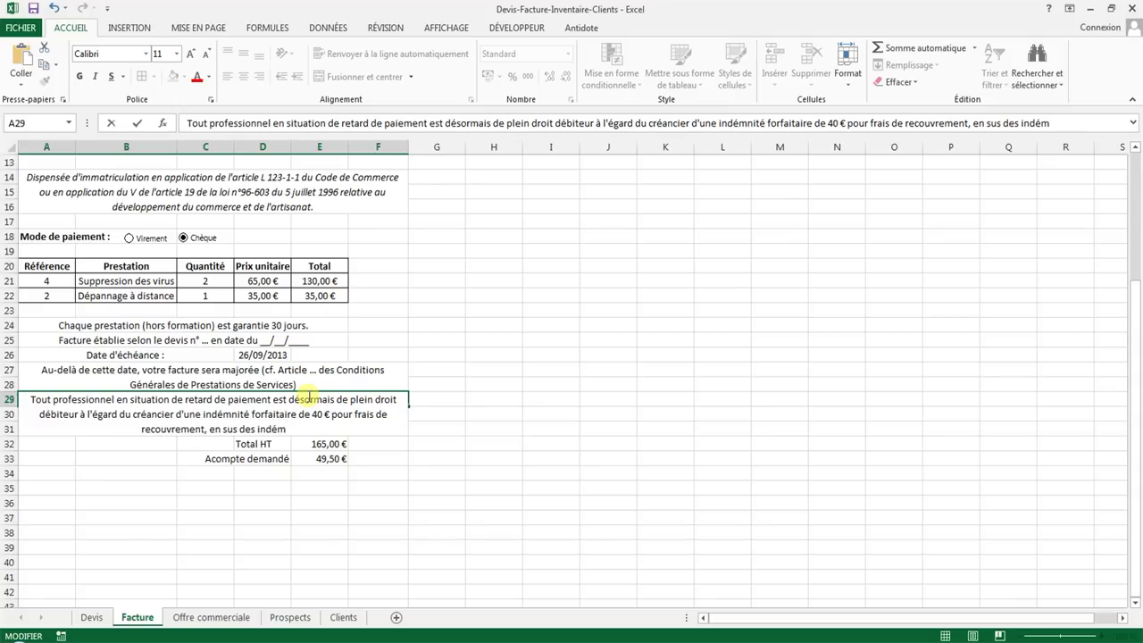
type("nité")
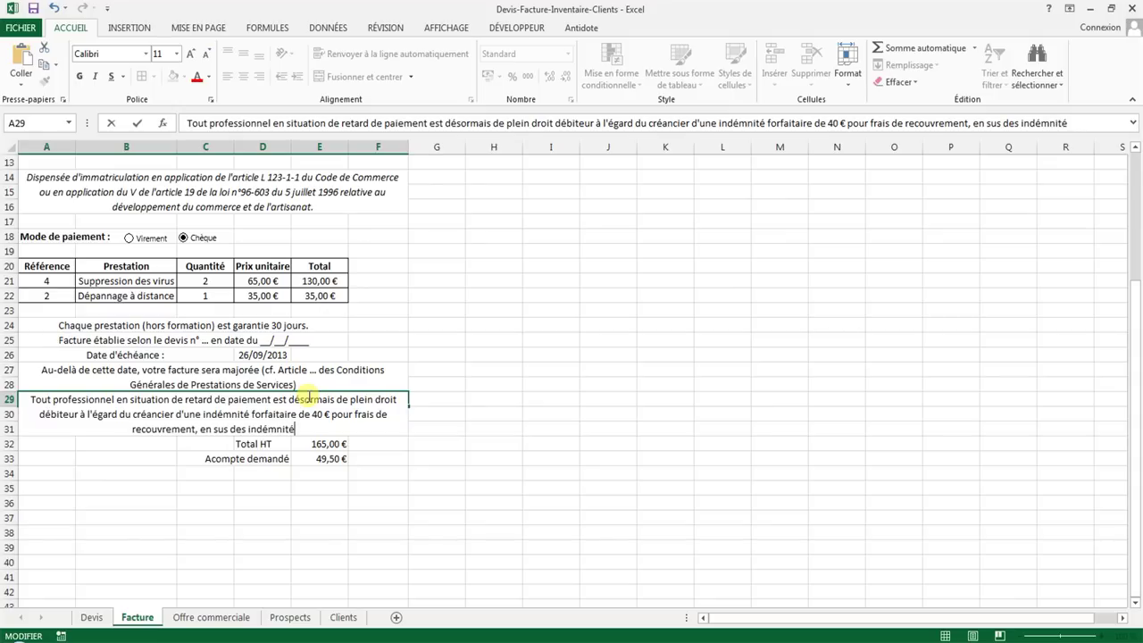
type("s d")
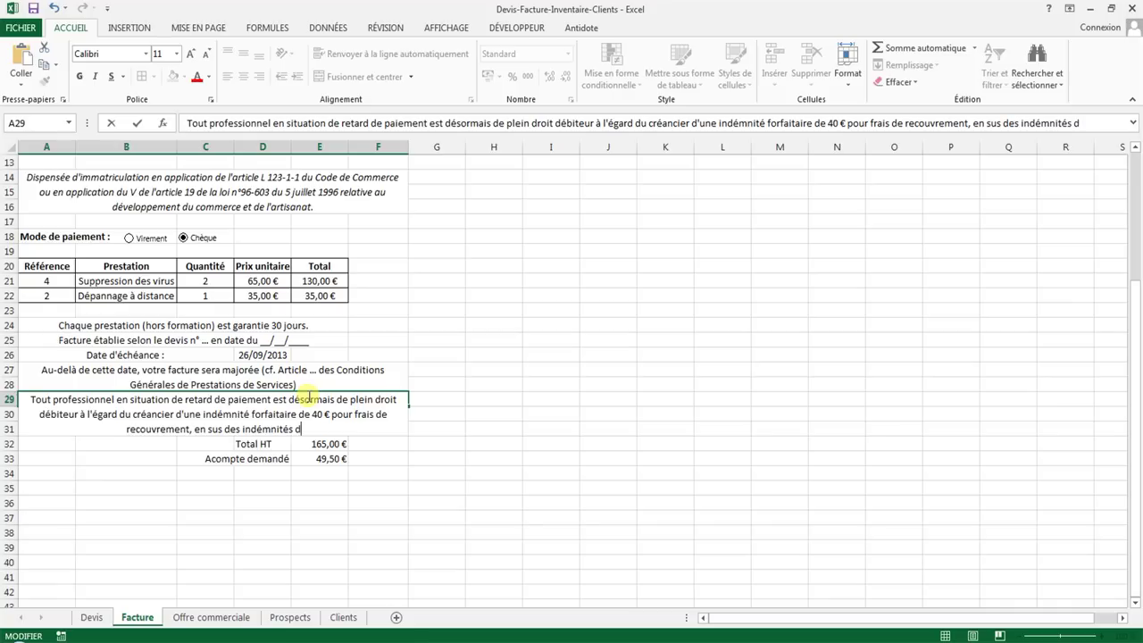
type("e retard (l")
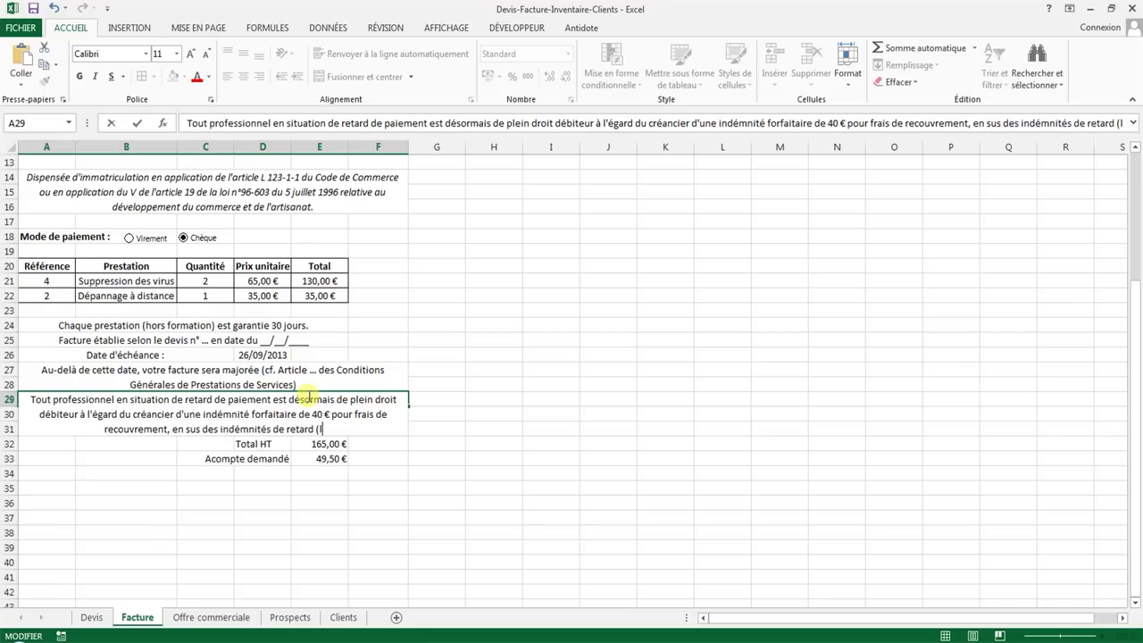
type("oi n")
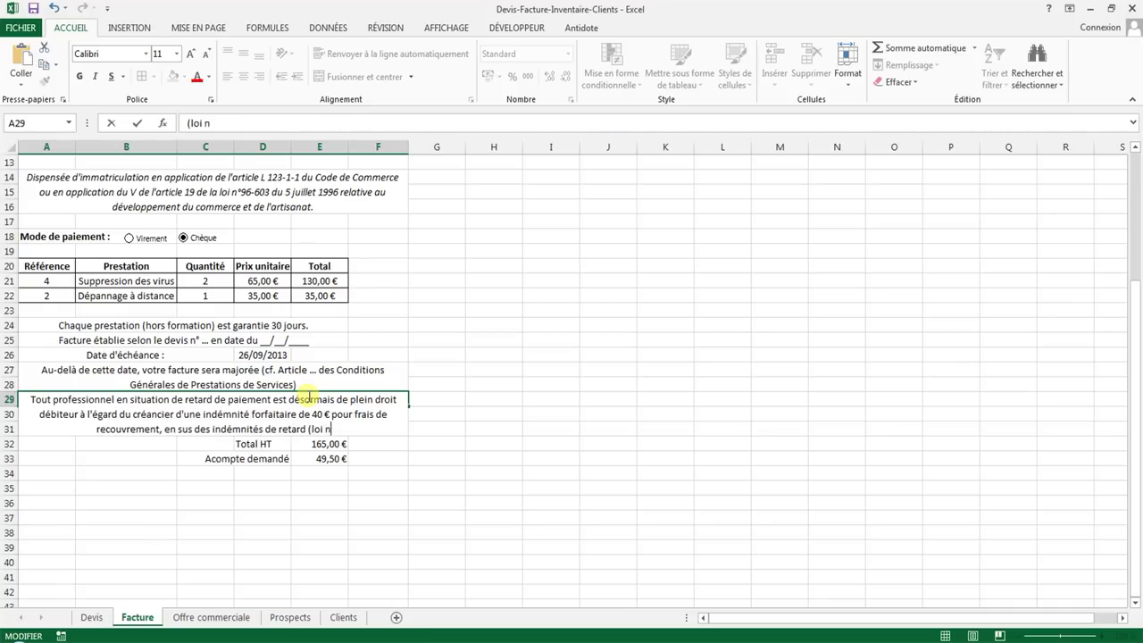
type("°")
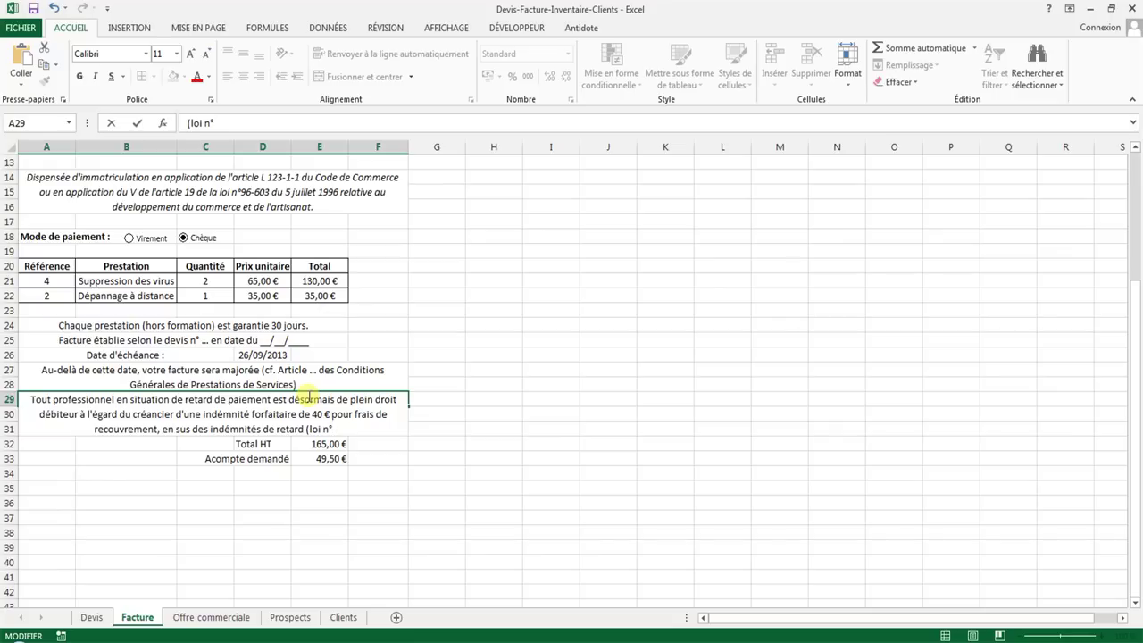
type("2012")
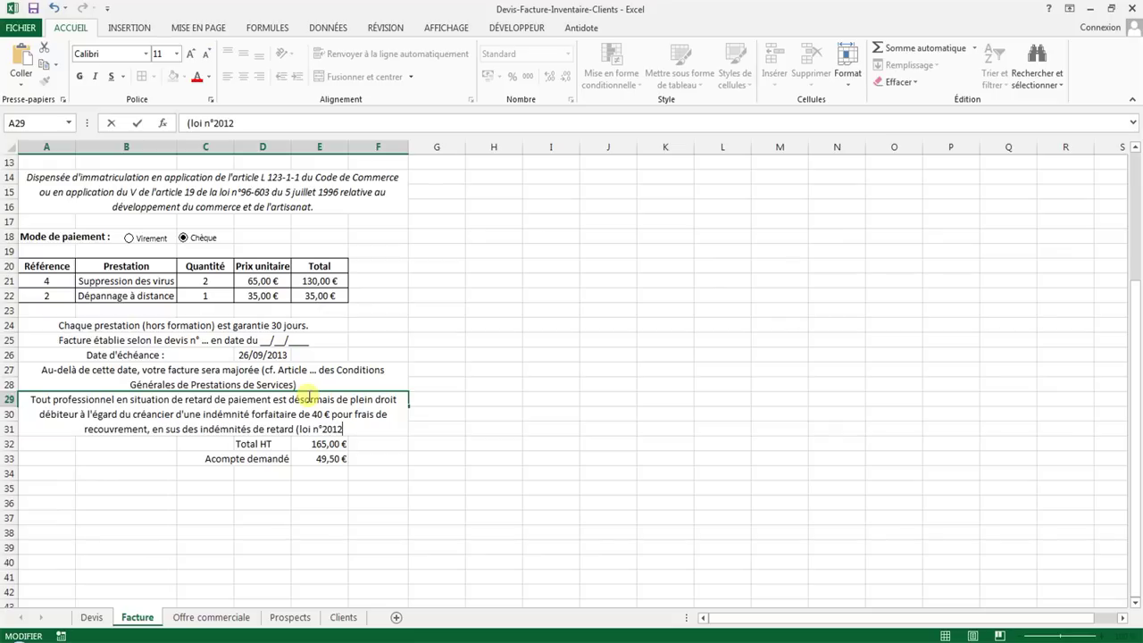
type("-387")
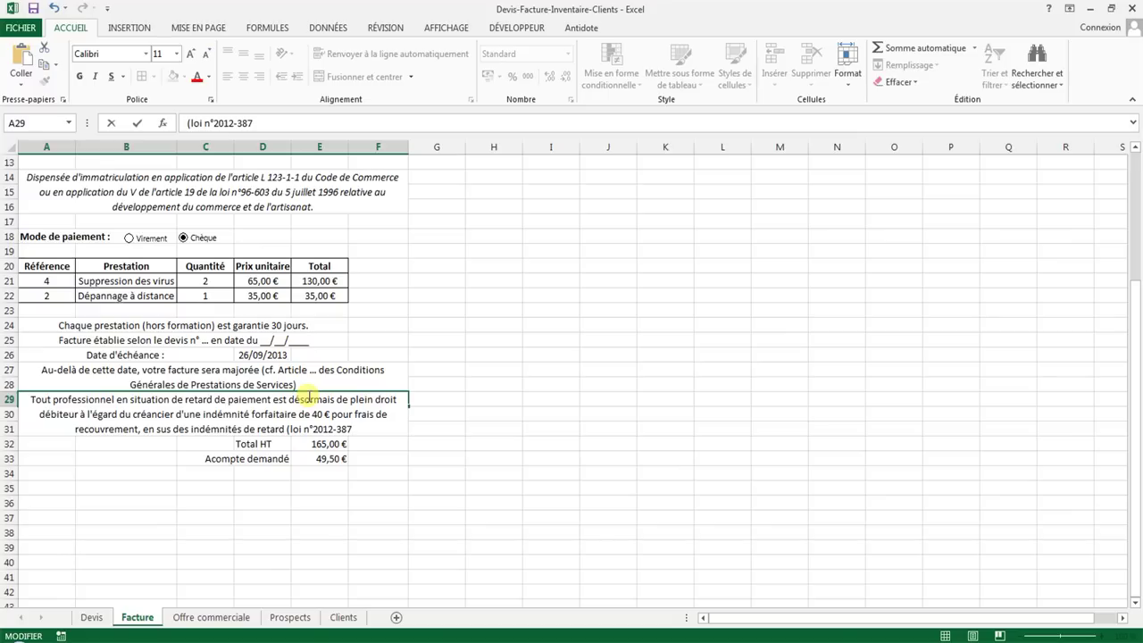
type(" du 22")
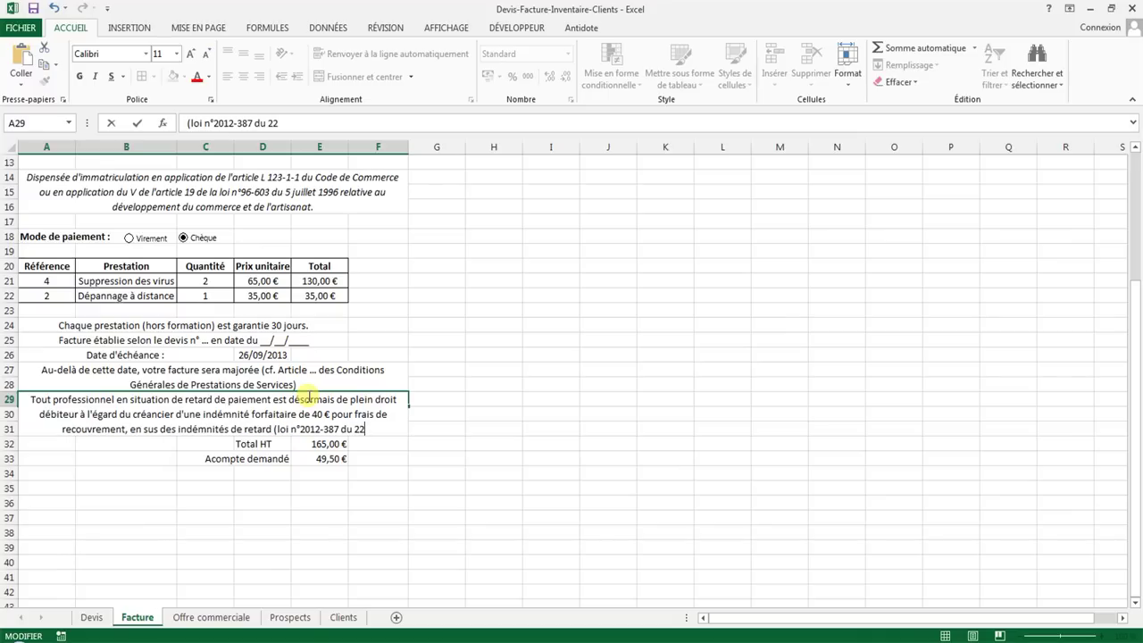
type("/03")
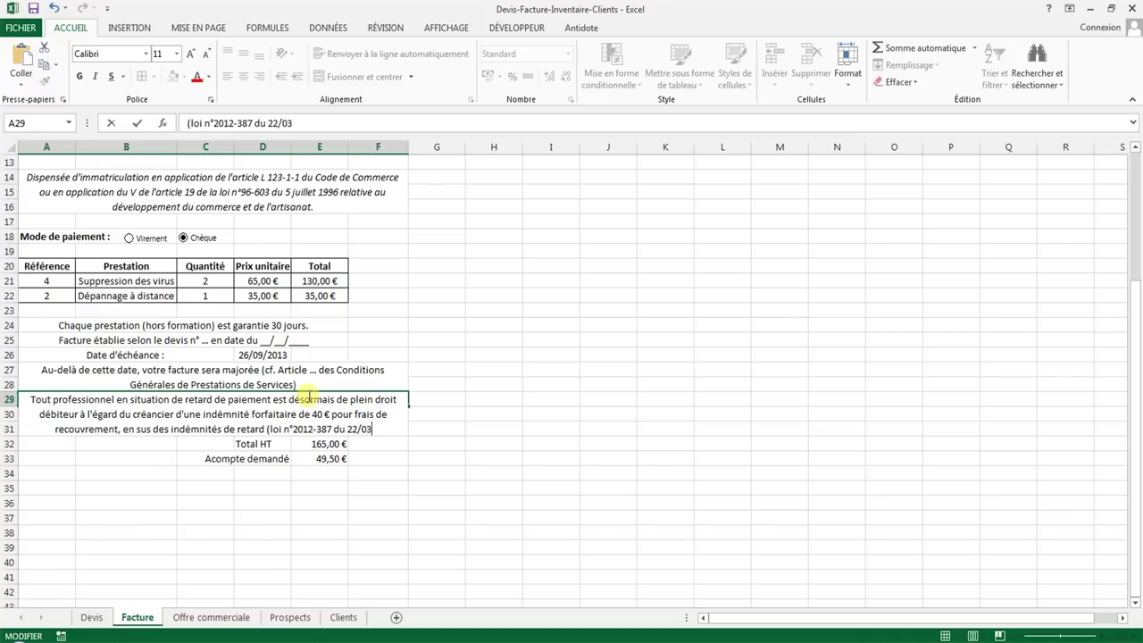
type("/2012")
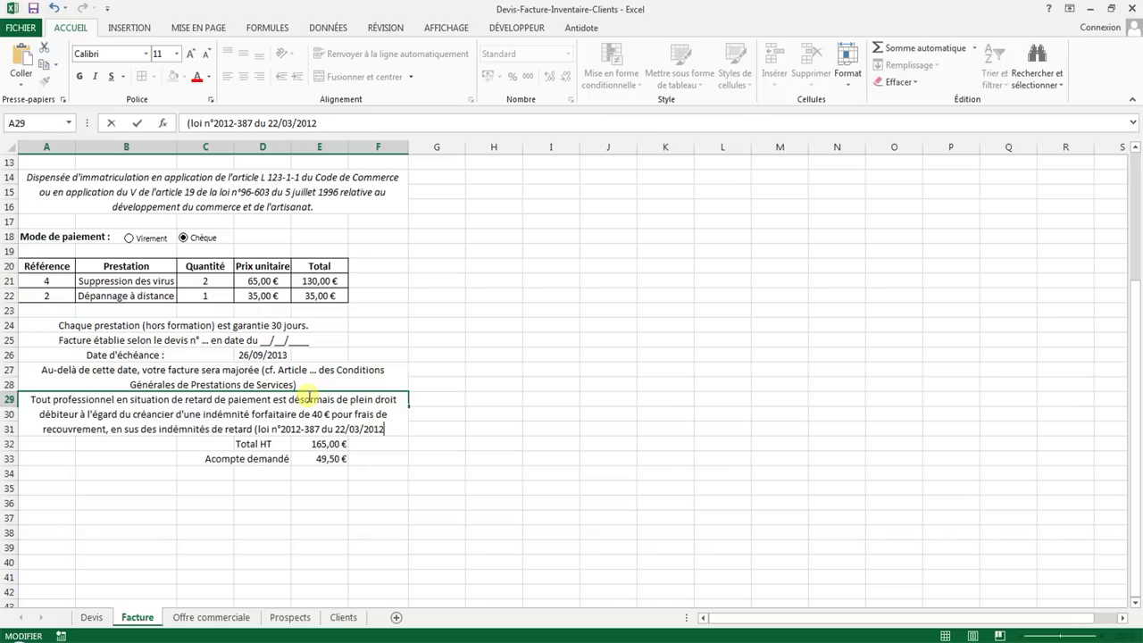
type(")")
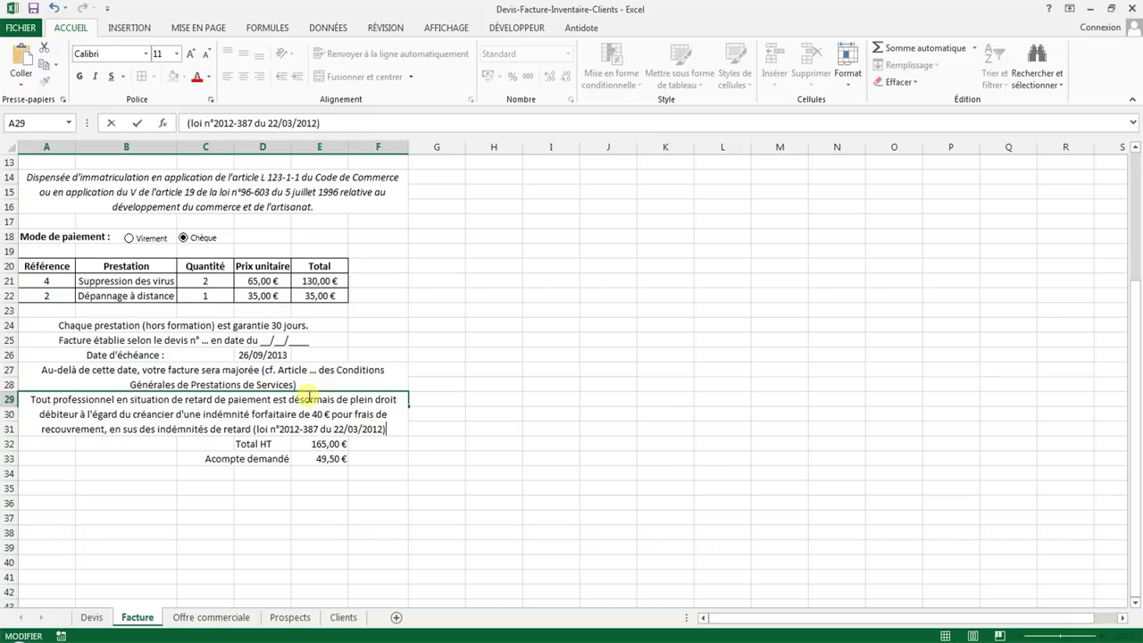
key("Return")
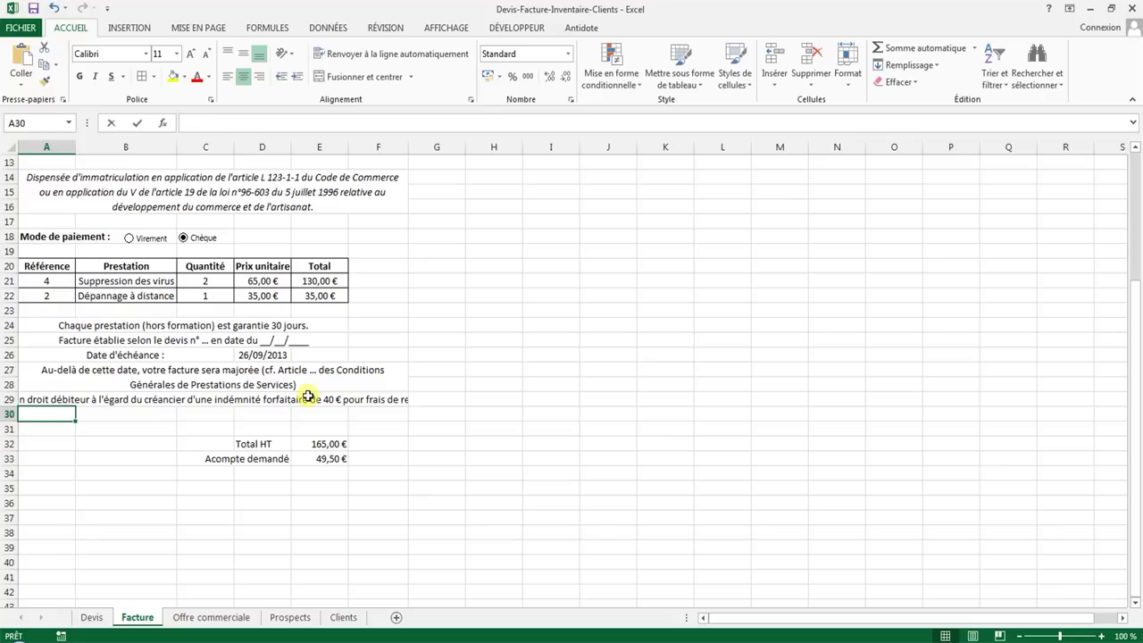
- Enter 'Escompte pour paiement anticipé : néant' in A30 and insert a blank row above it
type("Escompte")
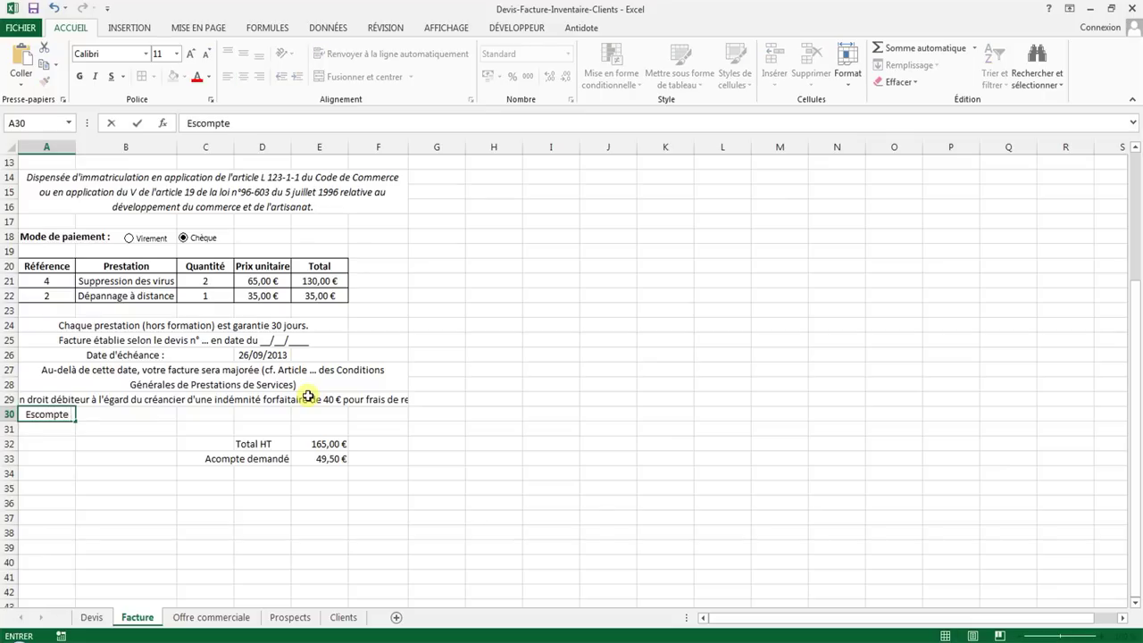
type(" pour")
type(" paiement ant")
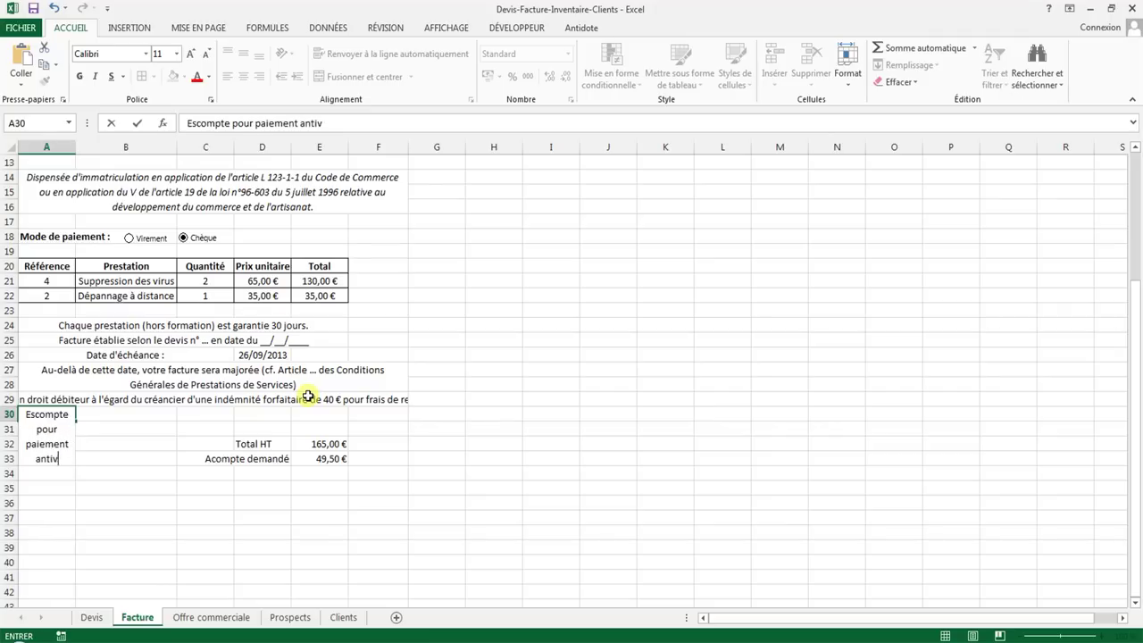
type("iv")
type("cipé")
type(" : néant")
key("Return")
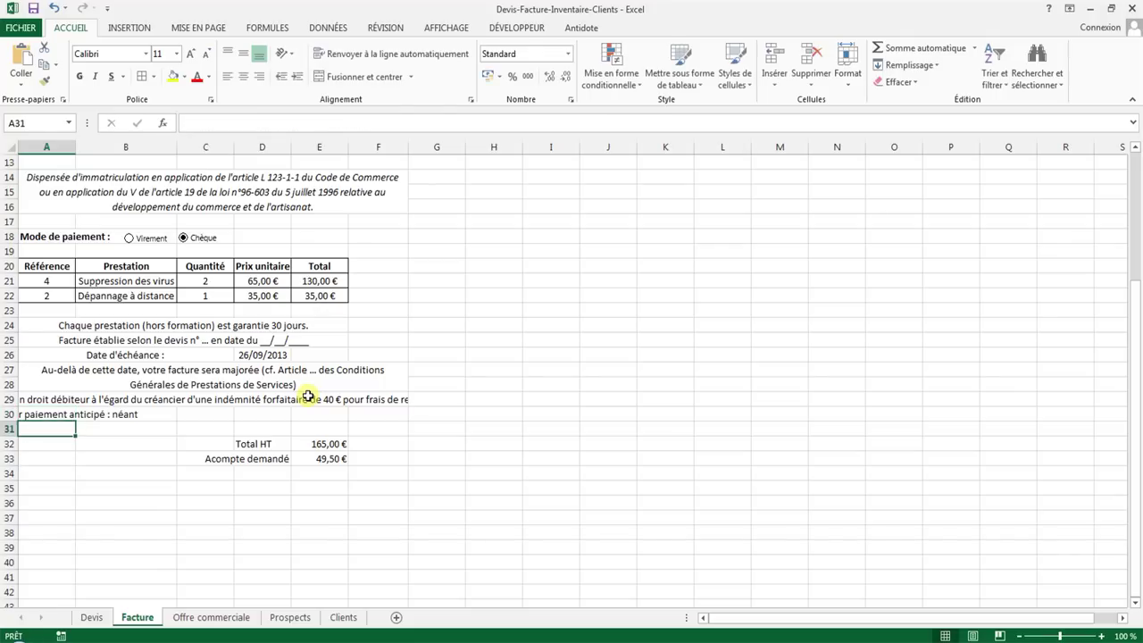
left_click_drag(41, 415, 403, 413)
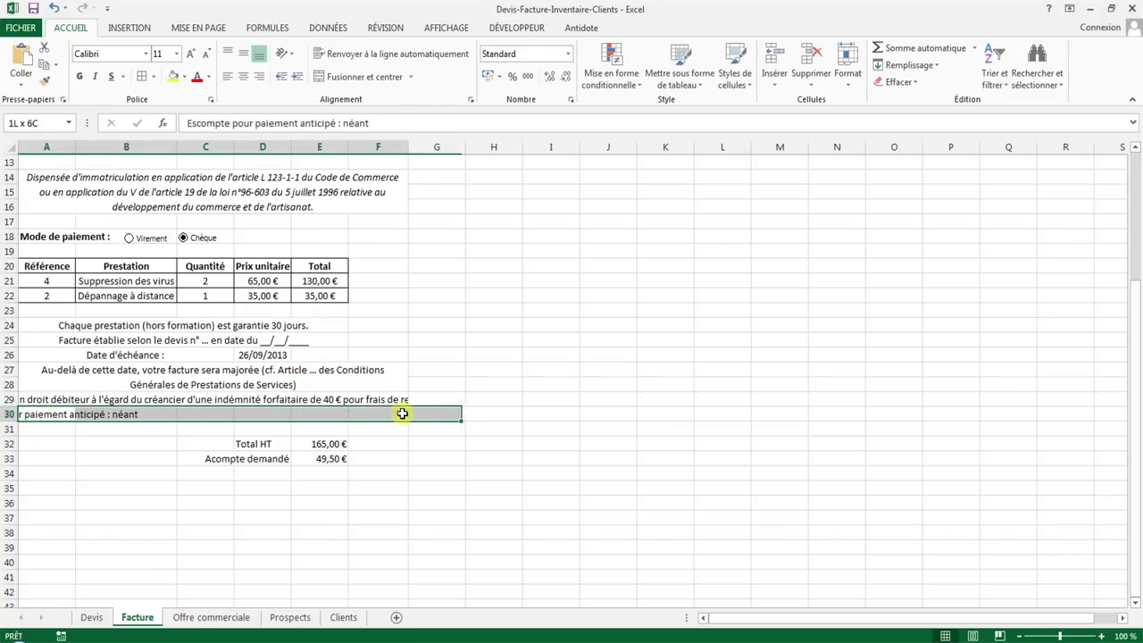
right_click(9, 415)
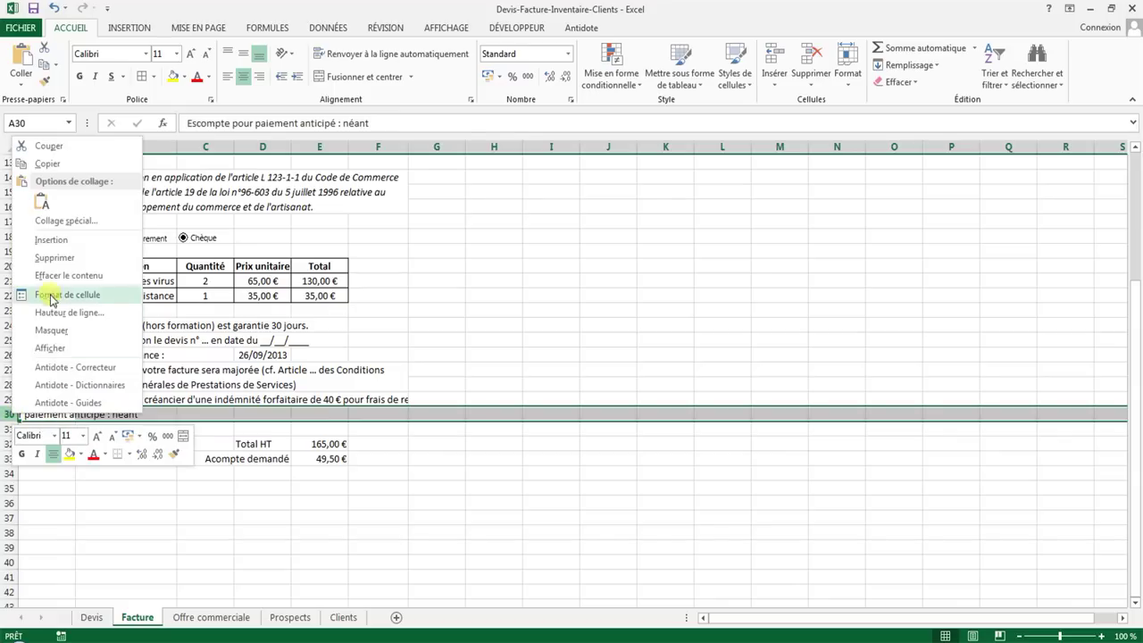
left_click(18, 239)
- Copy the wrapped note's formatting to the penalty sentence and merge it over rows 29–30
left_click(161, 384)
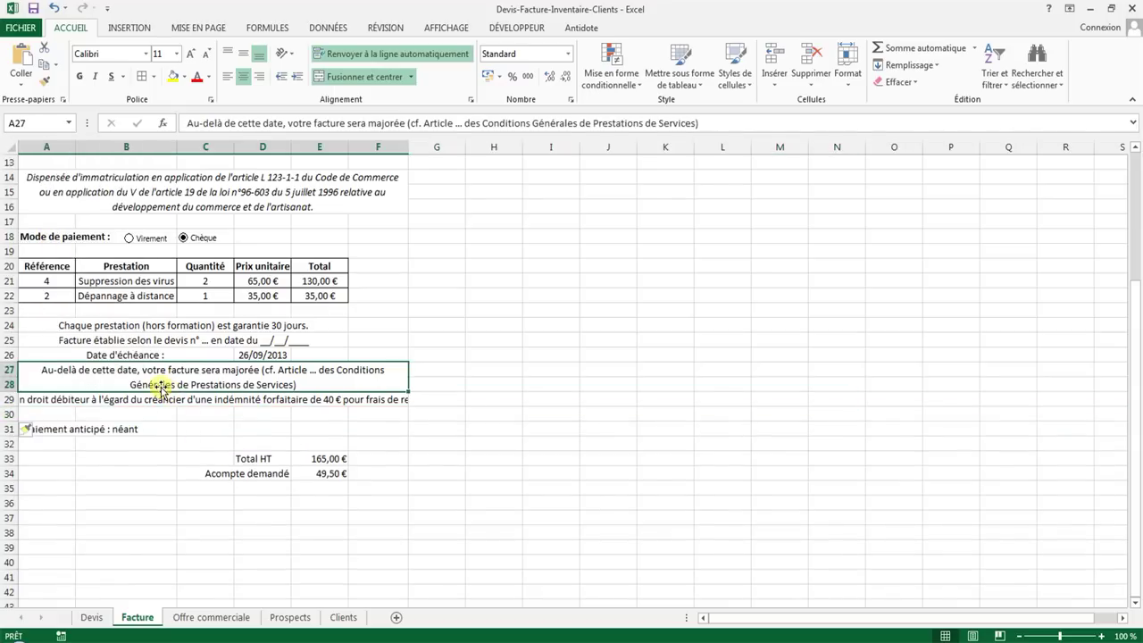
left_click(43, 81)
left_click(57, 401)
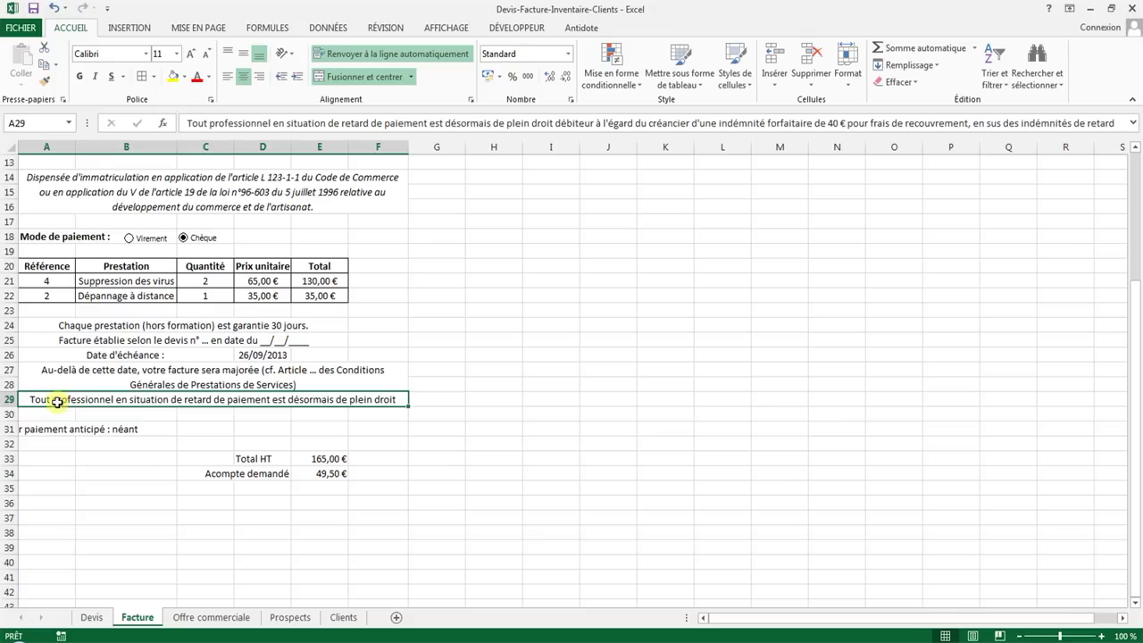
left_click_drag(57, 401, 56, 416)
left_click(346, 80)
left_click(346, 83)
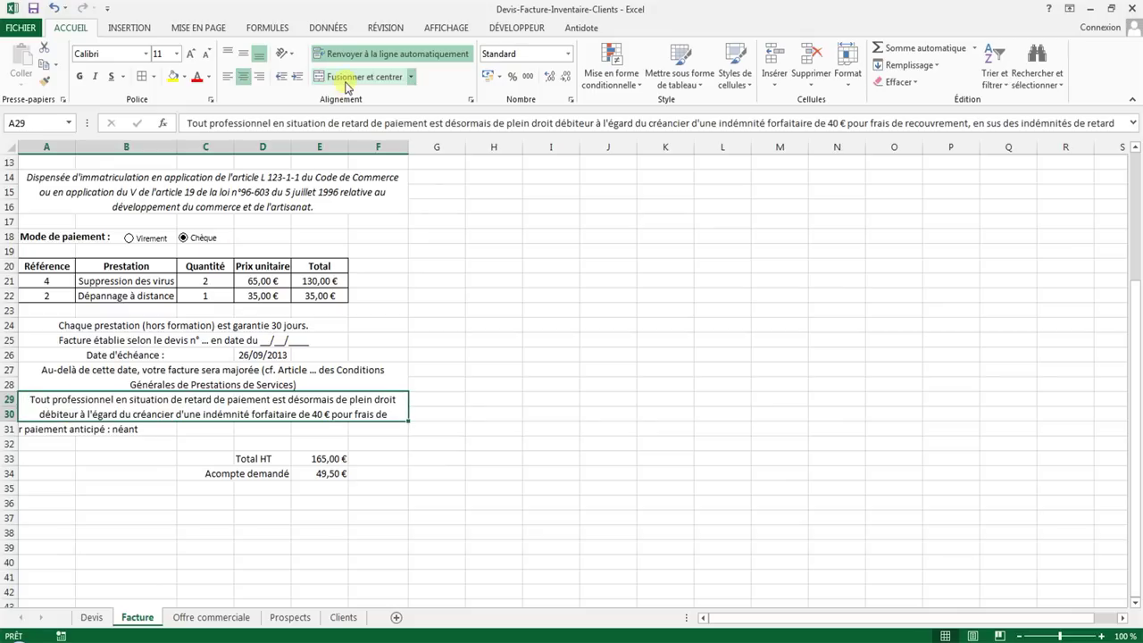
- Add another row, re-merge the penalty text over A29:F31, and merge-centre the discount line in A32:F32
left_click(11, 429)
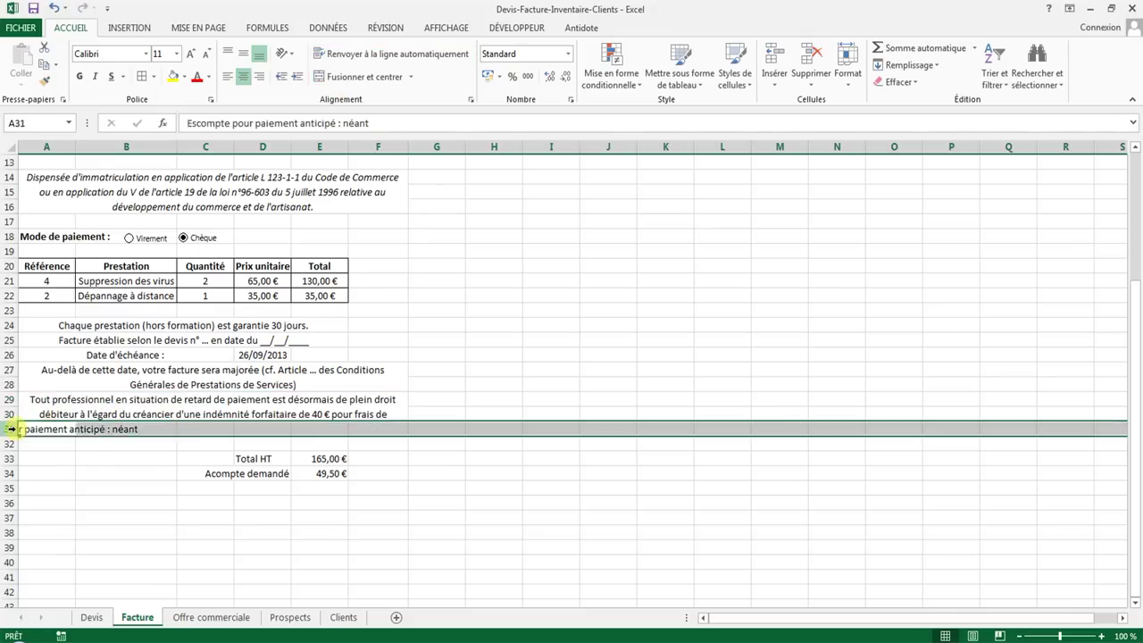
right_click(11, 428)
left_click(79, 258)
left_click_drag(212, 411, 211, 426)
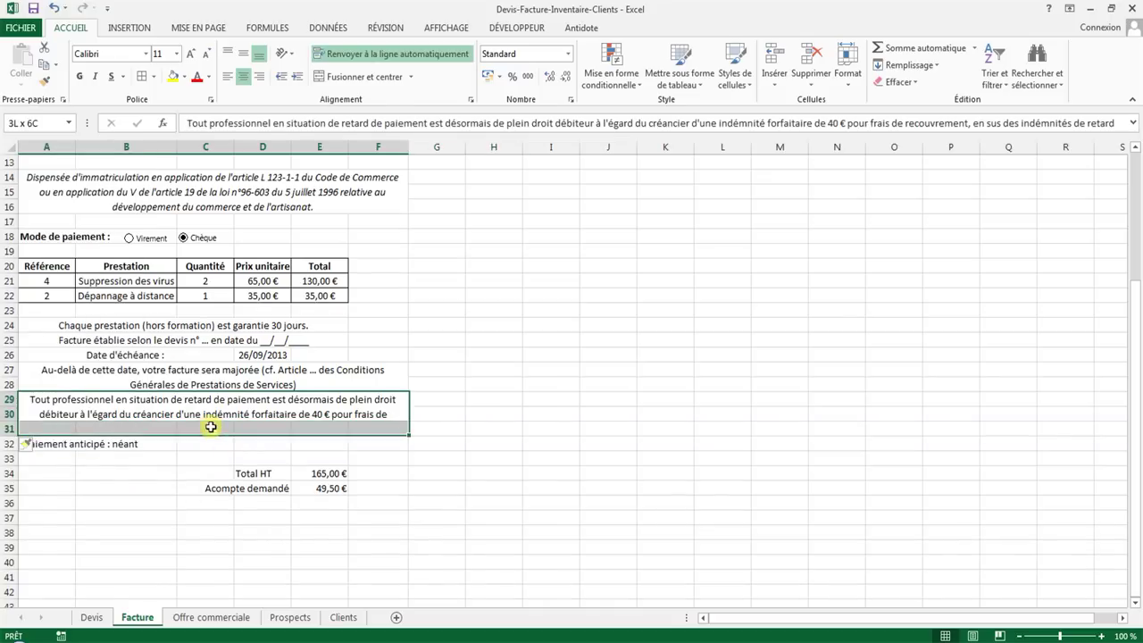
left_click(337, 81)
left_click(337, 82)
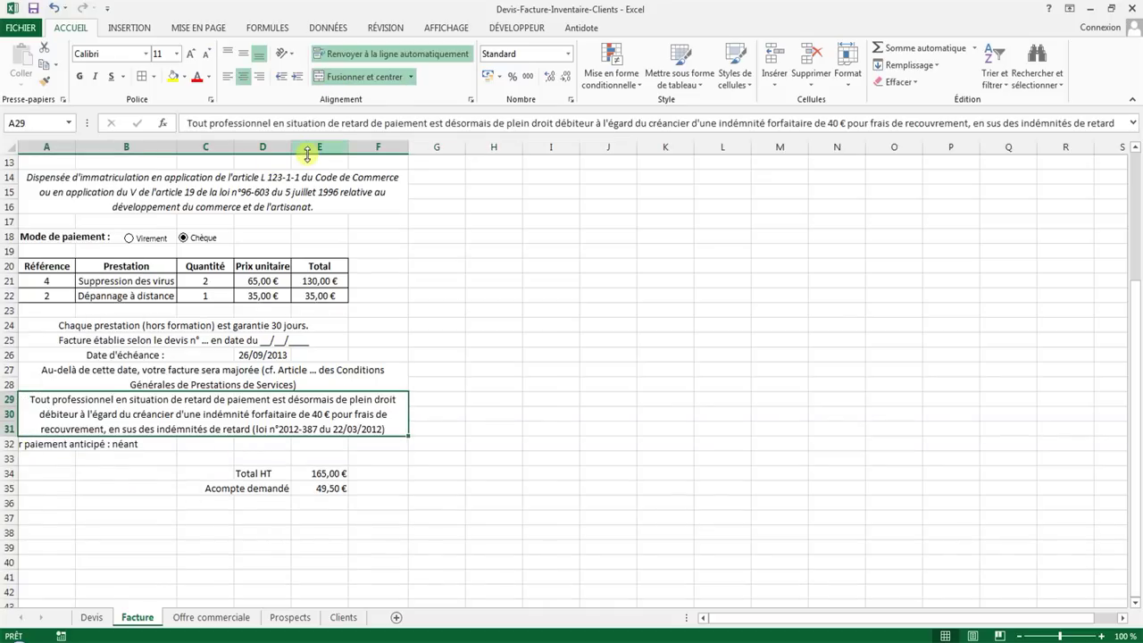
left_click_drag(19, 444, 357, 443)
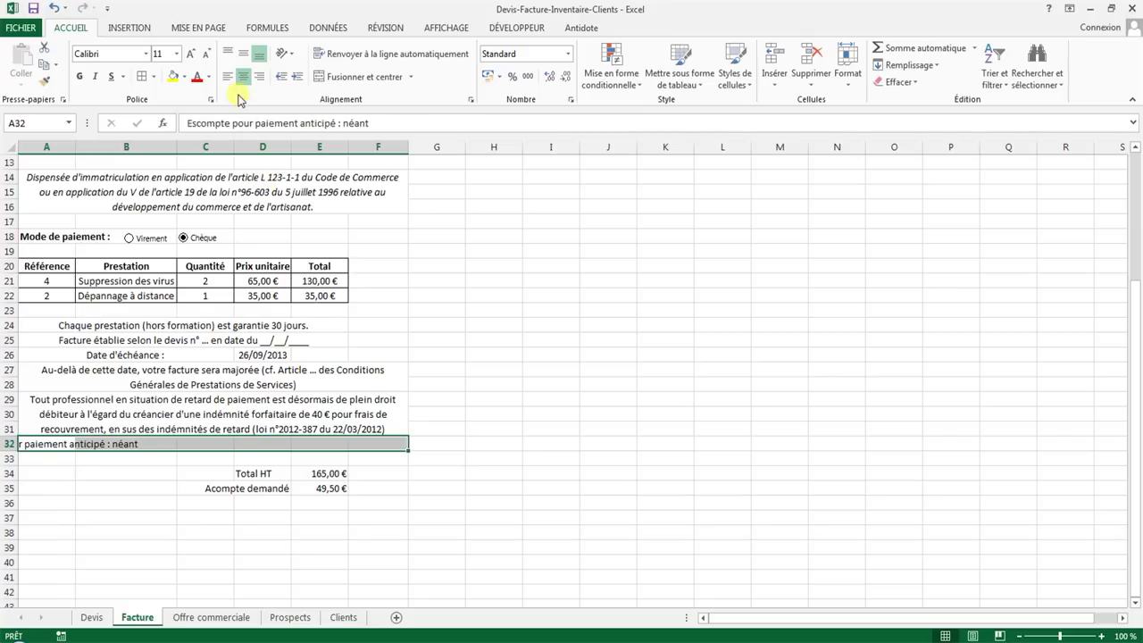
left_click(337, 77)
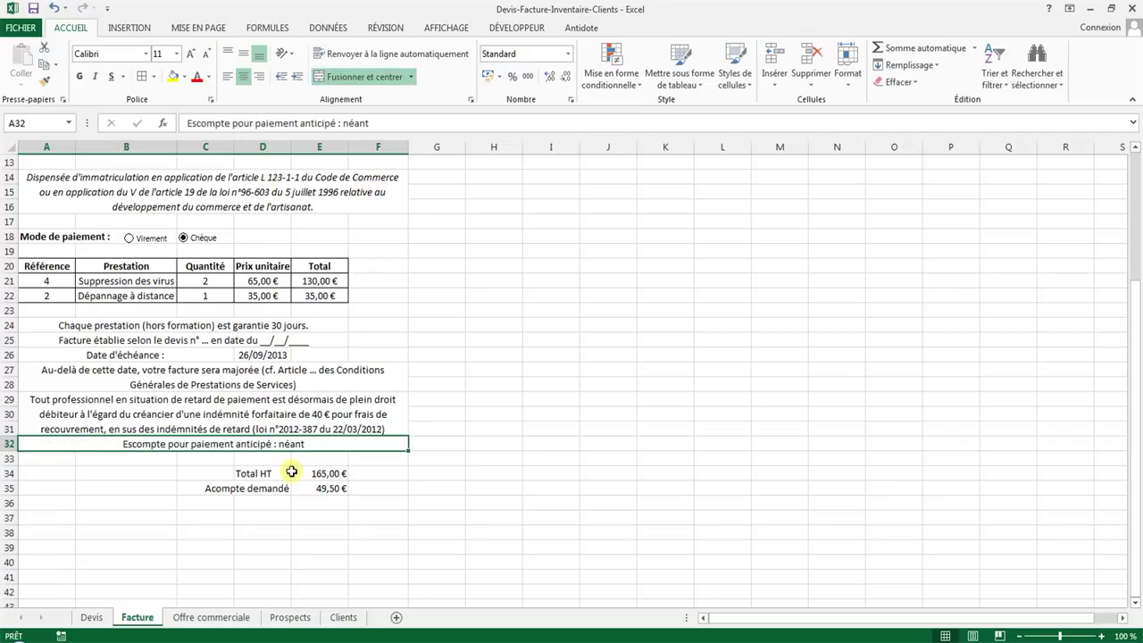
- Insert row 33 with 'TVA non applicable, article 293 B du CGI' merged and centred across A–F
right_click(12, 458)
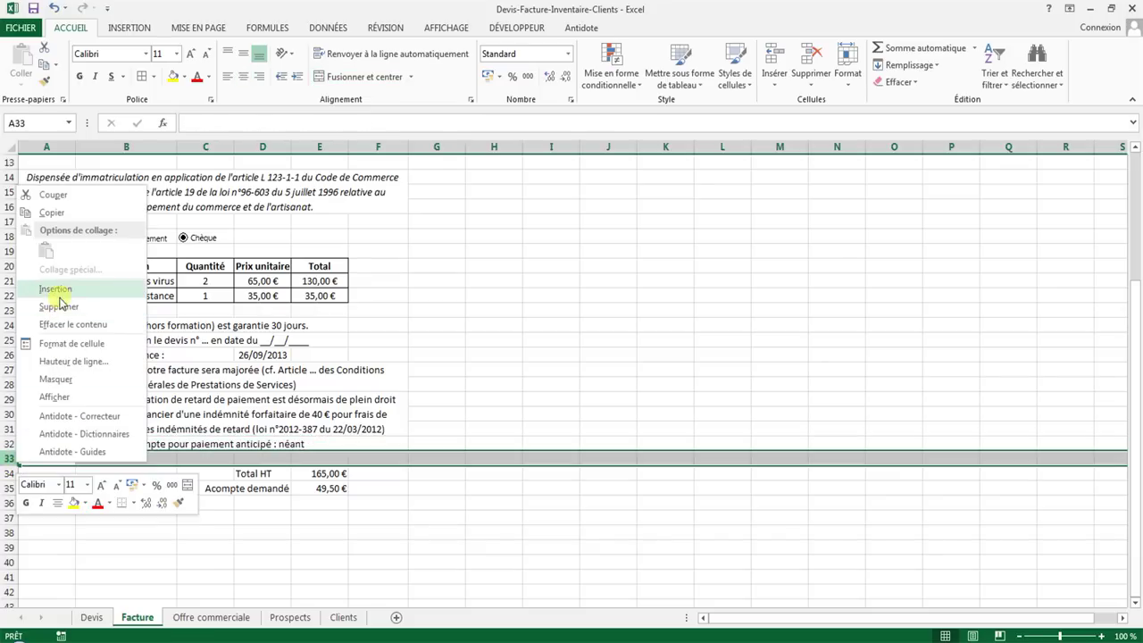
left_click(58, 289)
type("TV")
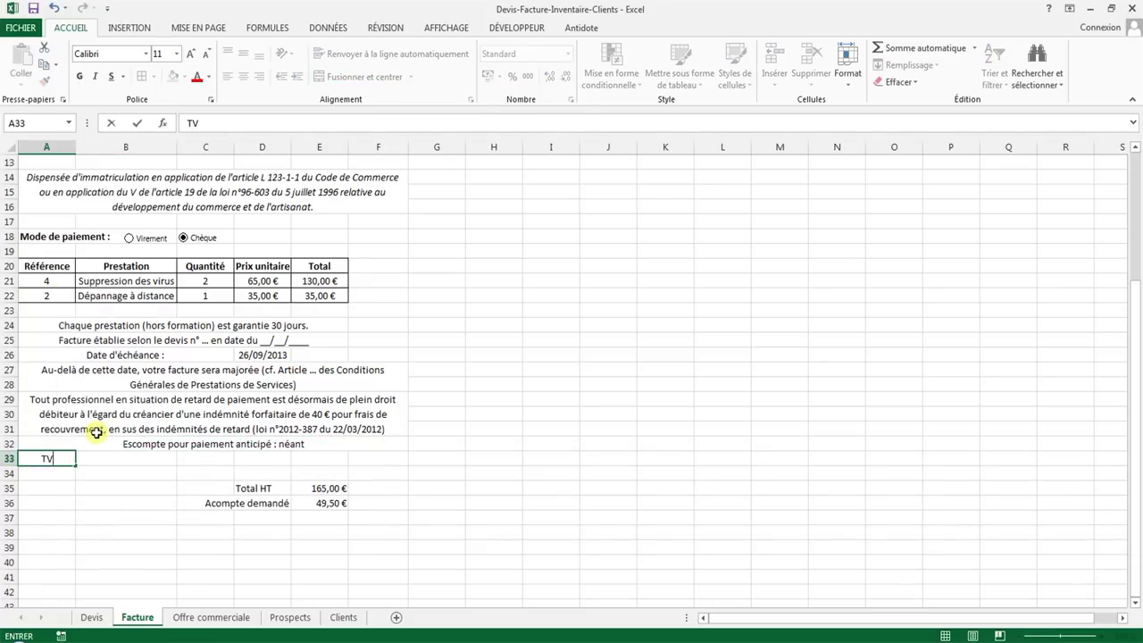
type("A non app")
type("licable")
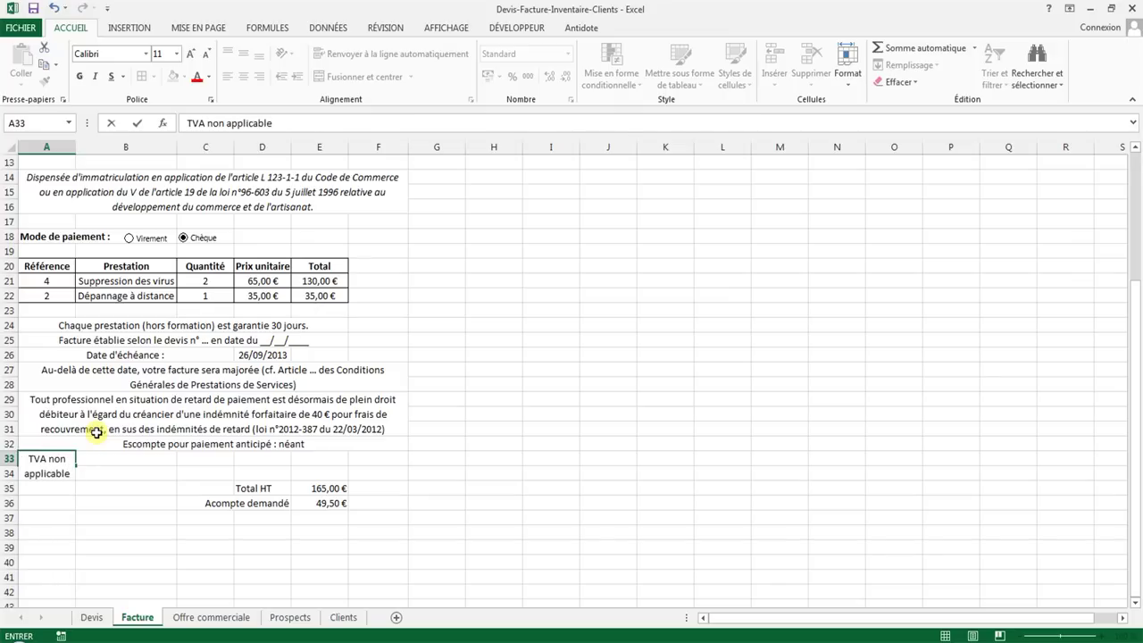
type(", art")
type("icle")
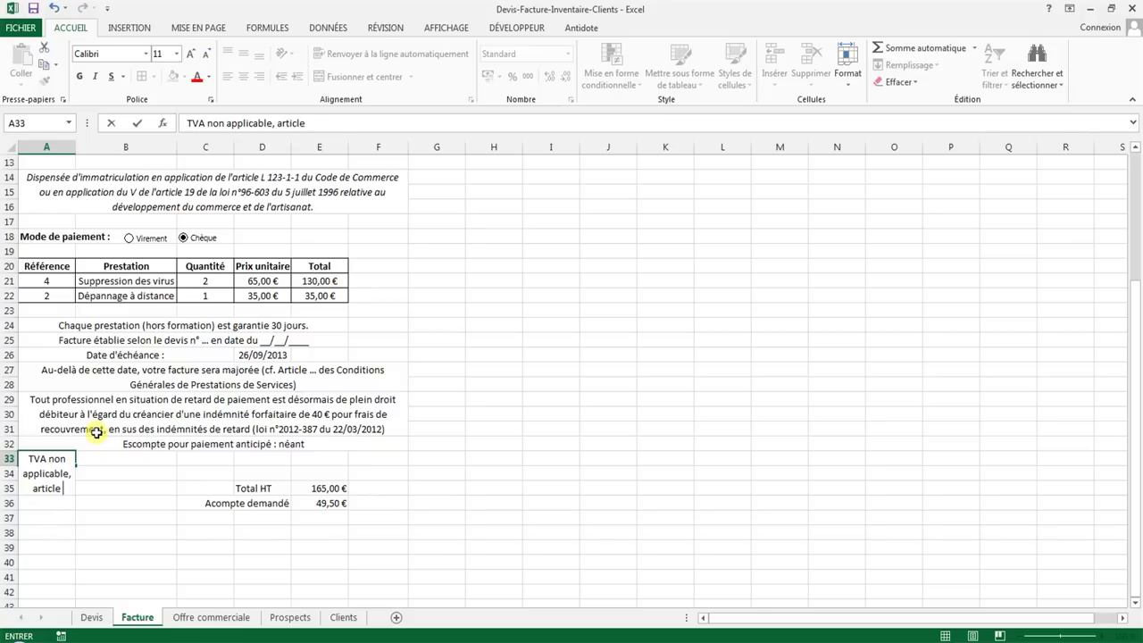
type(" 293")
type(" B du CGI")
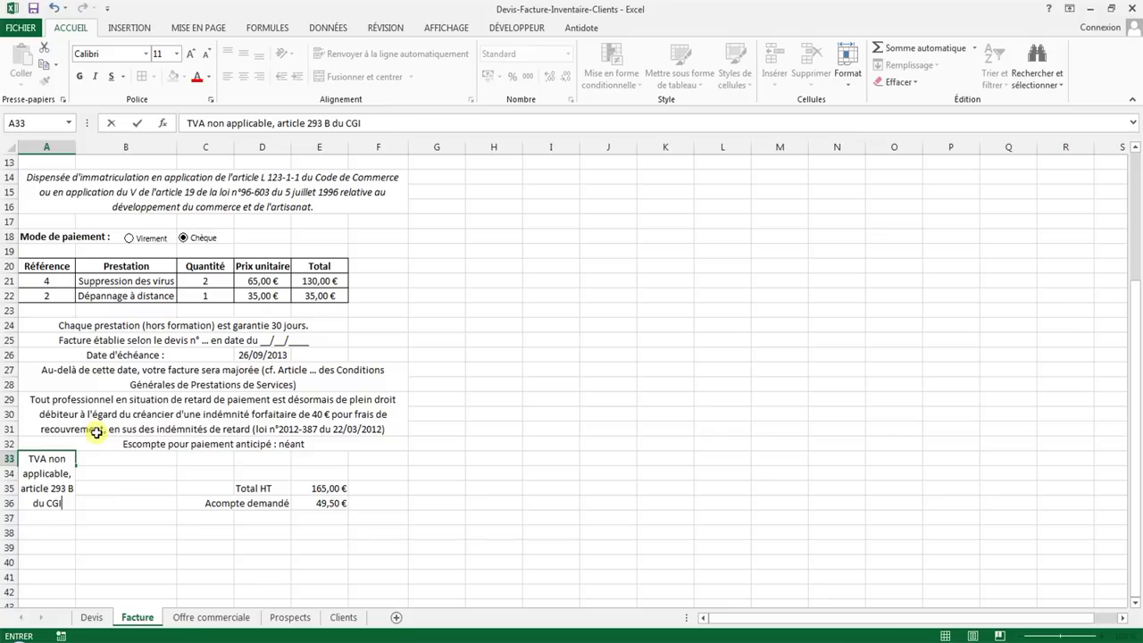
key("Return")
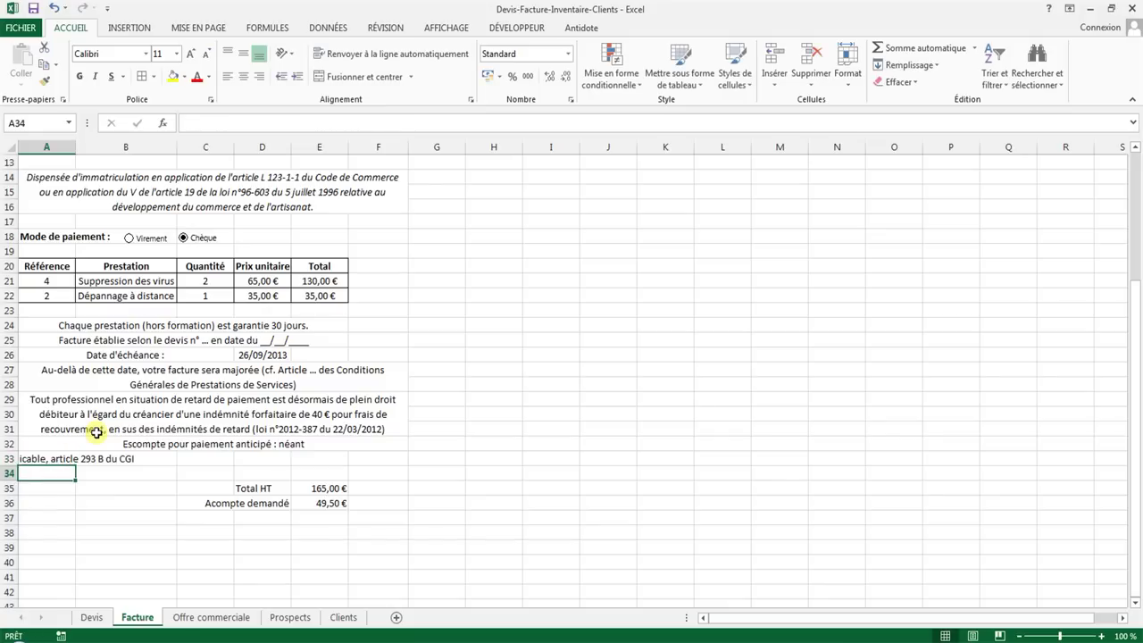
left_click_drag(46, 455, 406, 458)
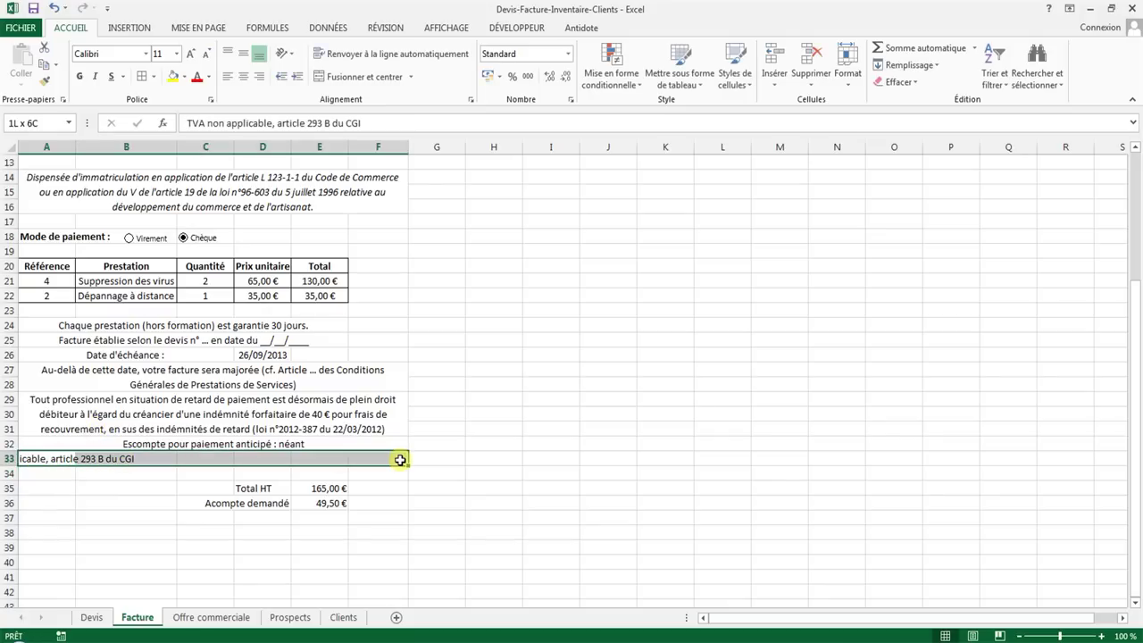
left_click(346, 80)
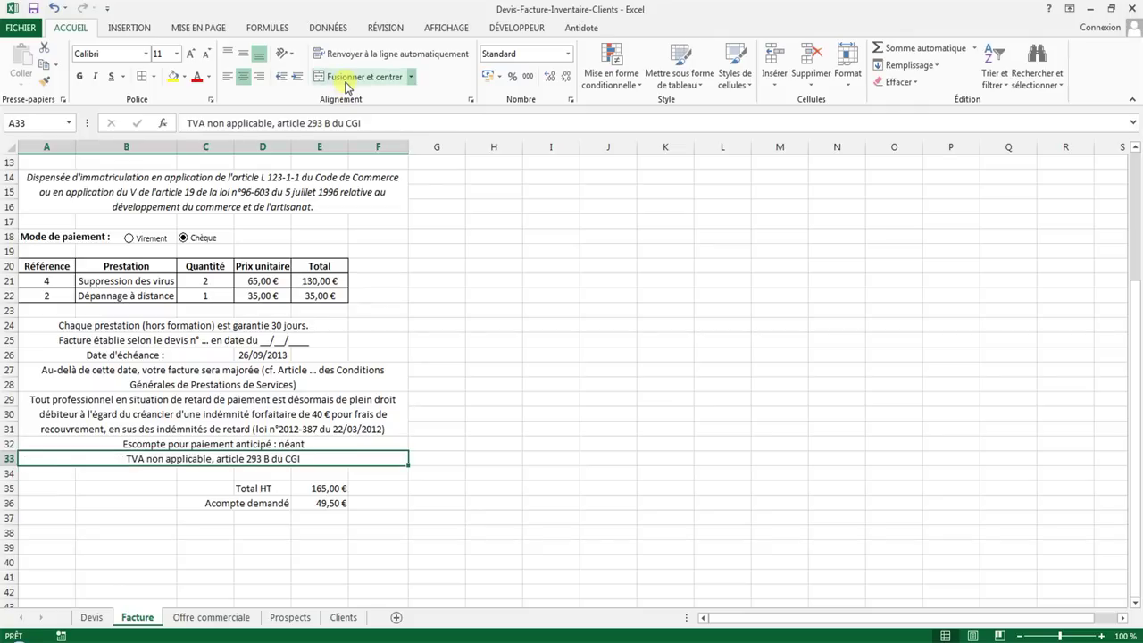
left_click(336, 487)
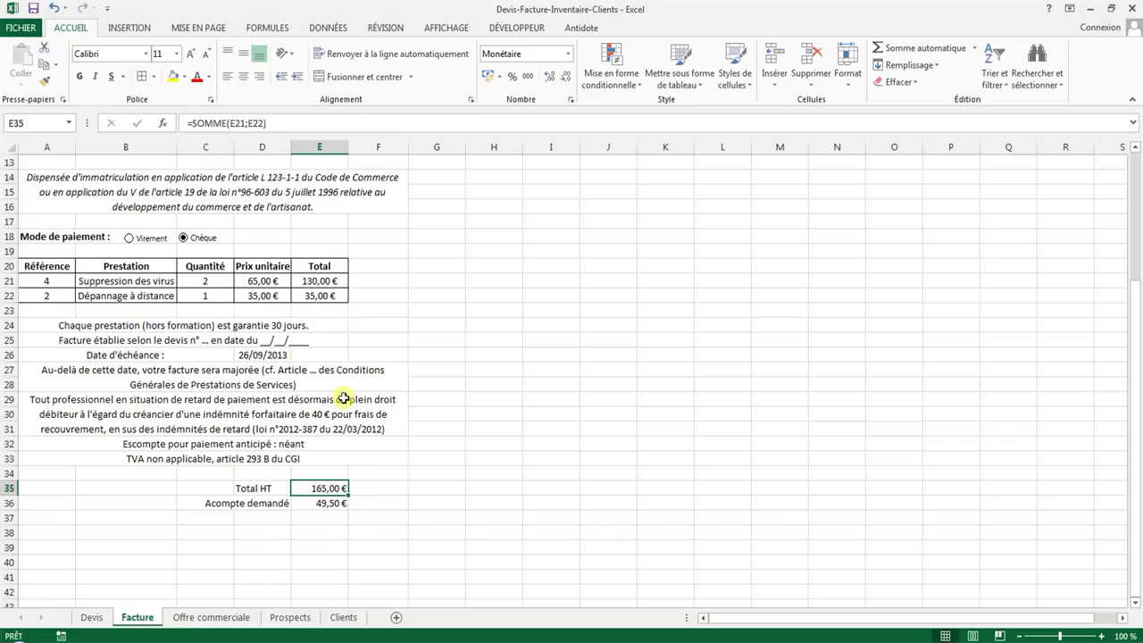
- Change the C36 label from 'Acompte demandé' to 'Acompte reçu'
double_click(259, 503)
double_click(259, 502)
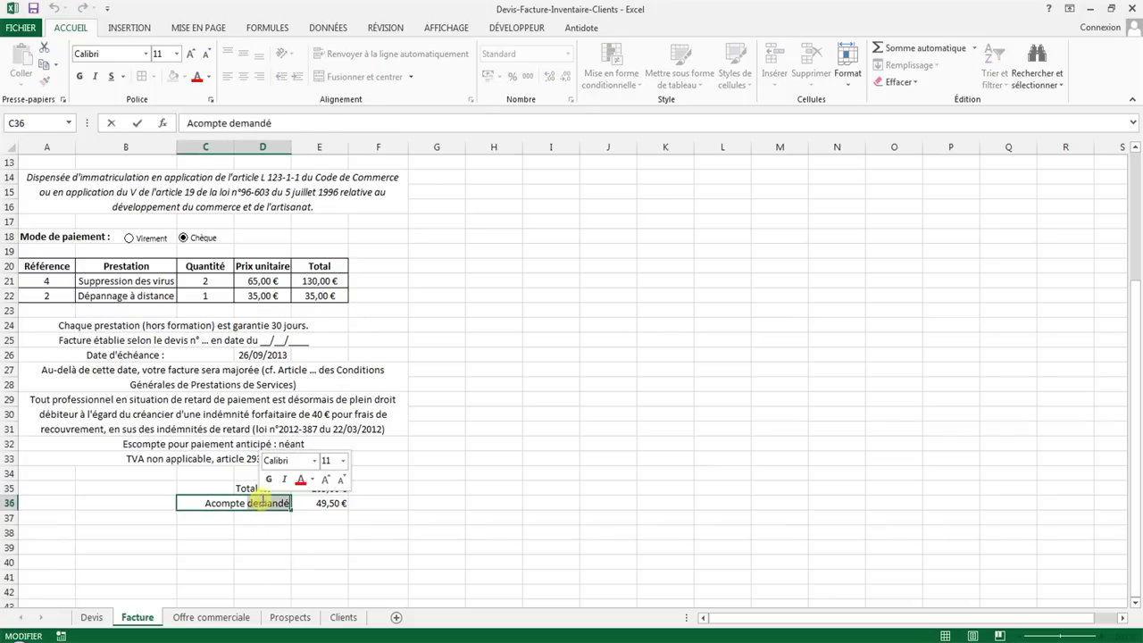
type("reç")
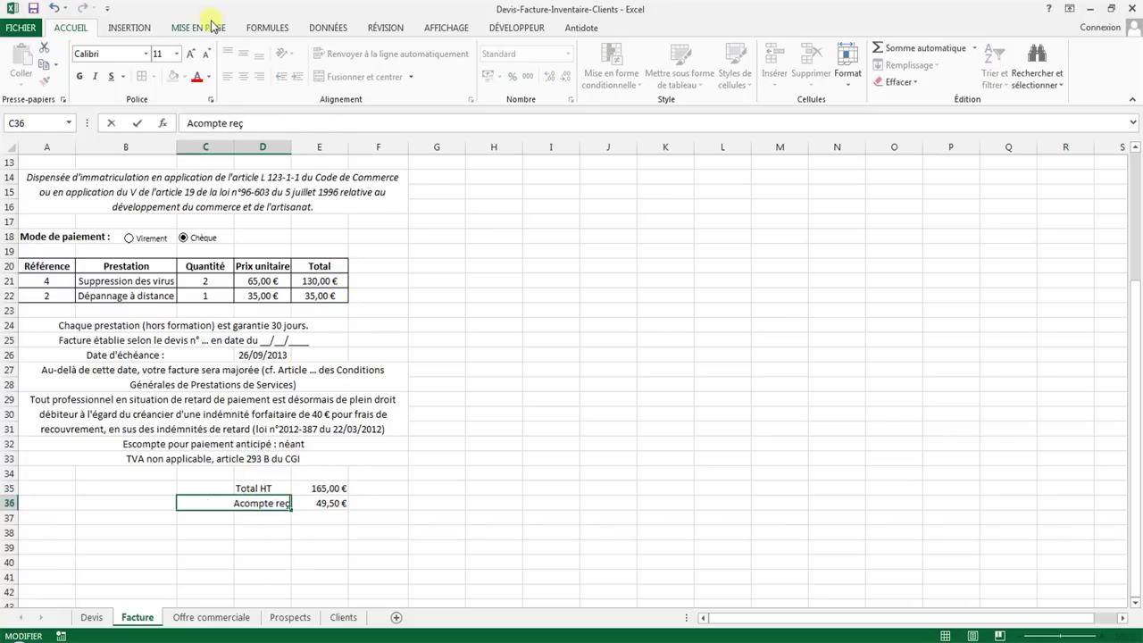
type("u")
key("Return")
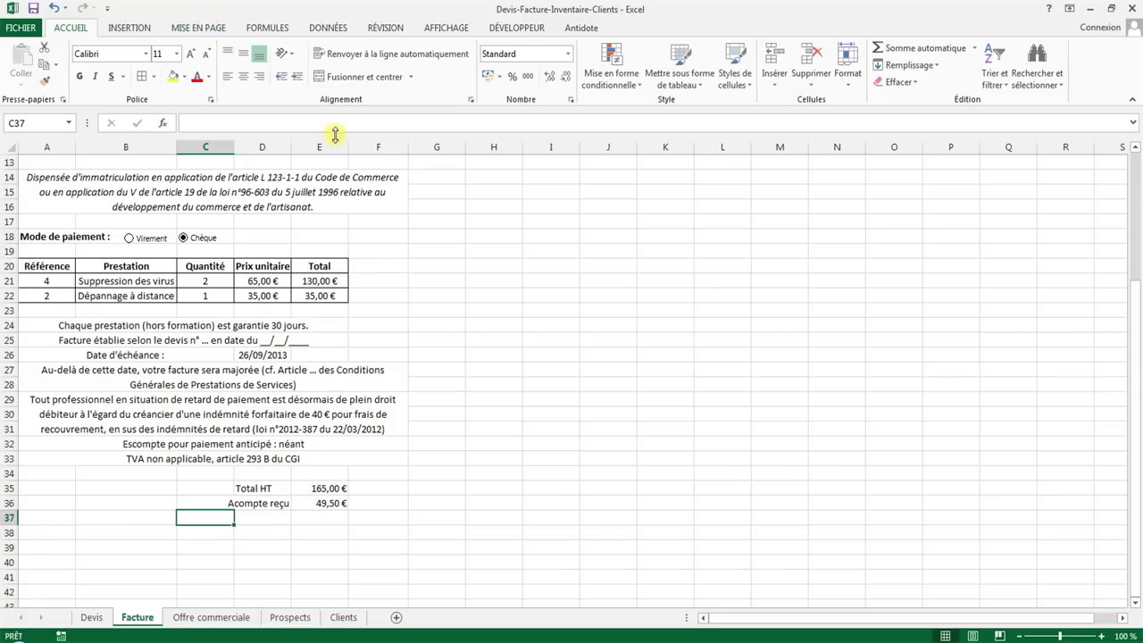
left_click(331, 504)
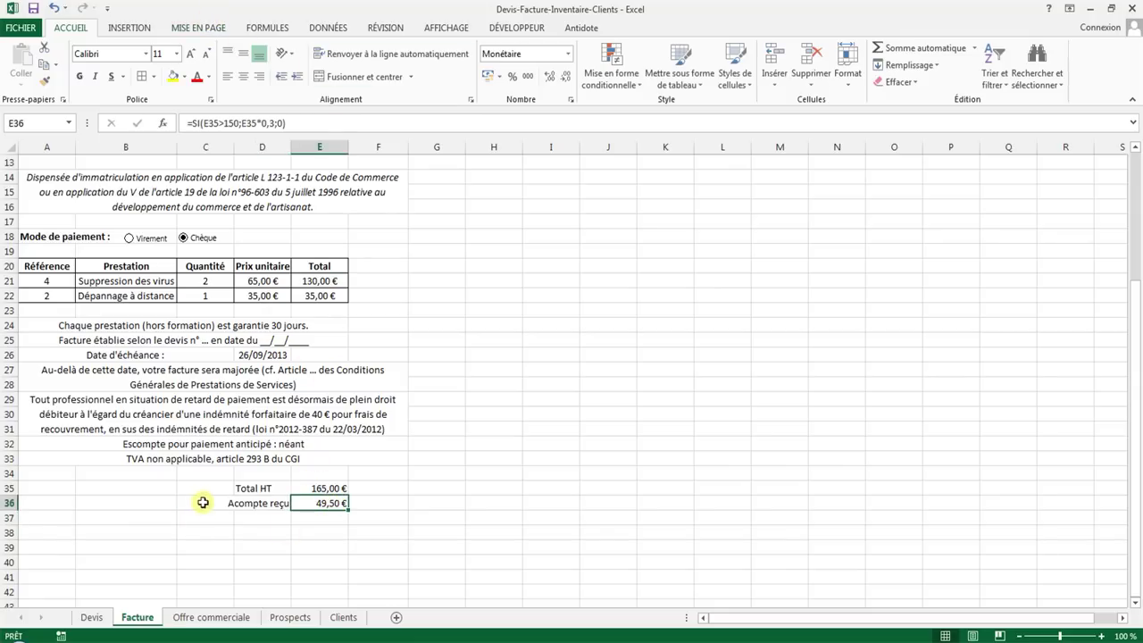
- Add the label 'Net à payer' in D37 beside the totals
left_click_drag(217, 520, 262, 522)
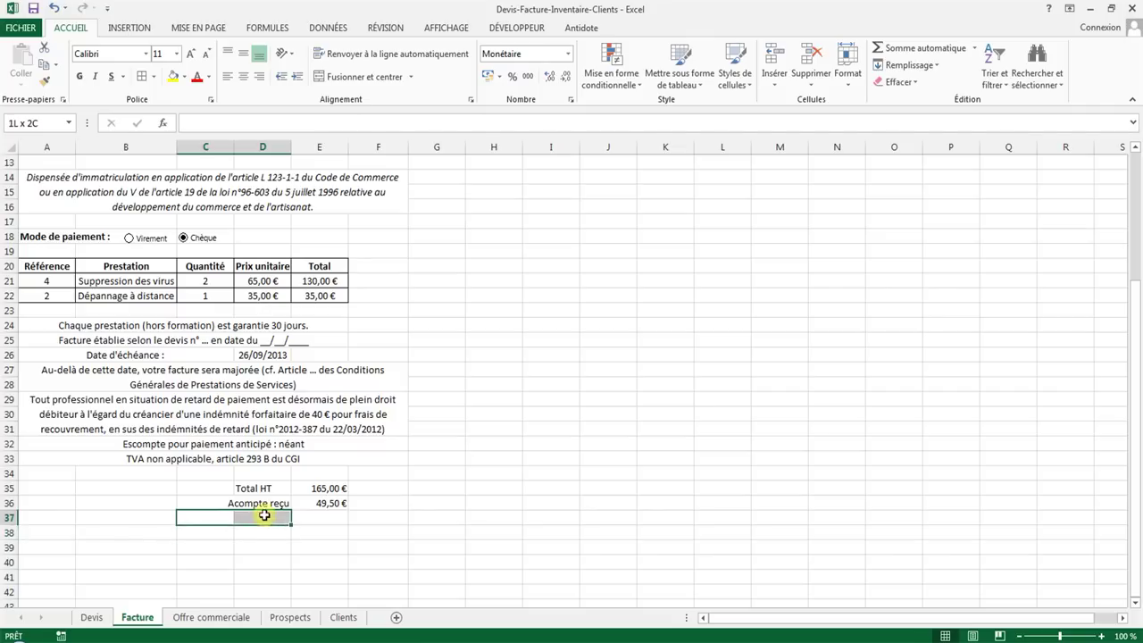
type("Net à paye")
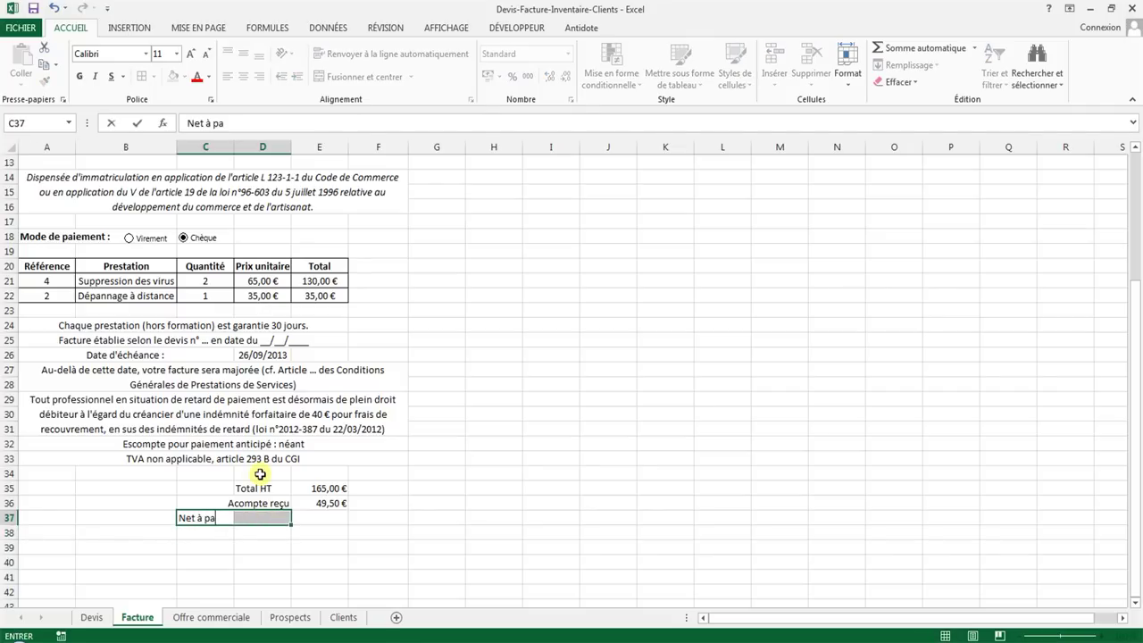
type("r")
key("Return")
left_click(223, 517)
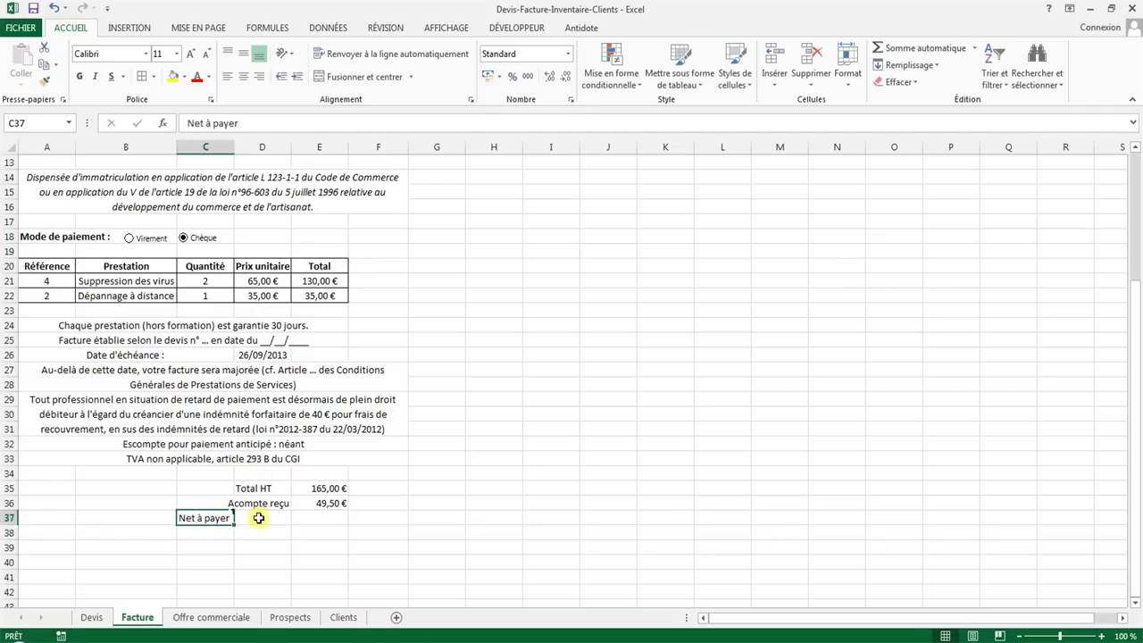
key("ctrl+c")
left_click(261, 518)
key("ctrl+v")
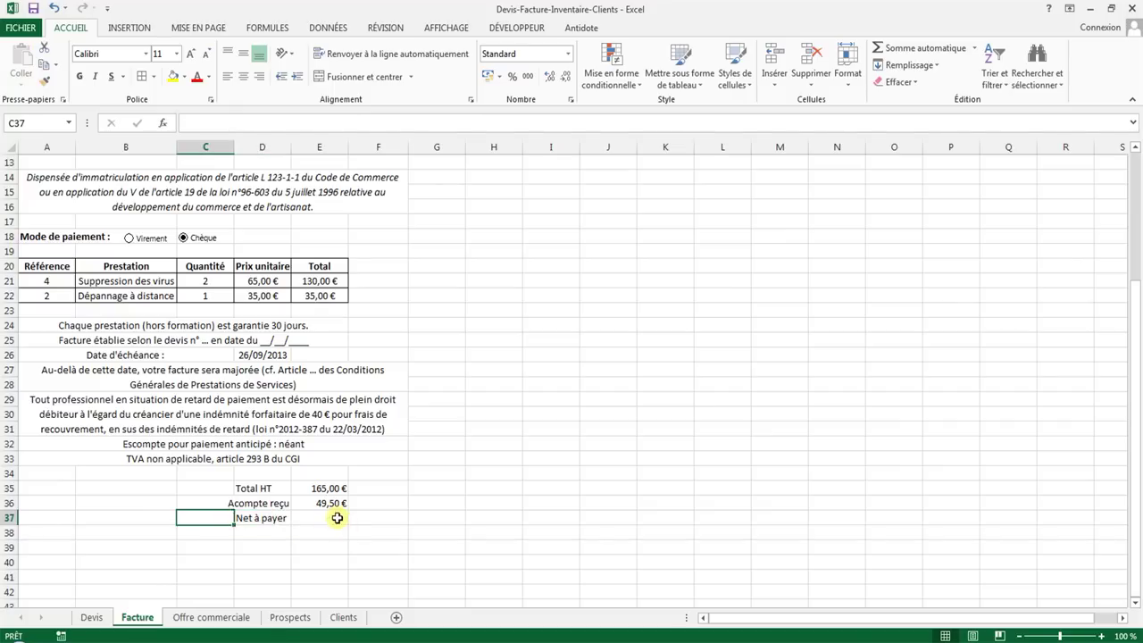
- Enter =E35-E36 in E37 so the net amount shows 115,50 €
left_click(329, 518)
type("=")
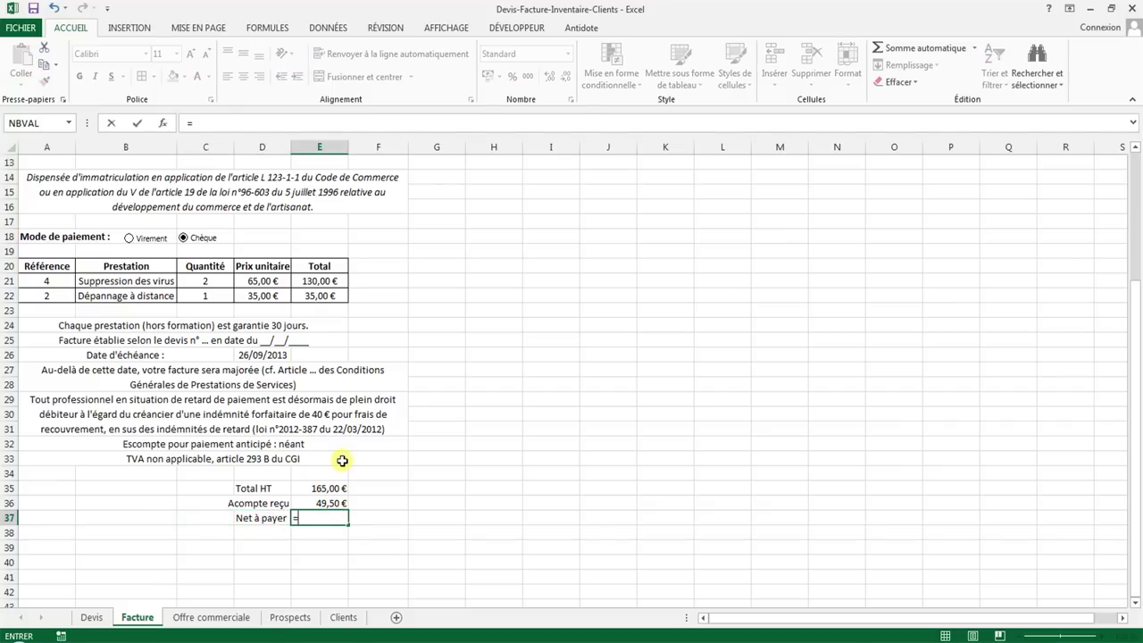
key("Up")
key("Up")
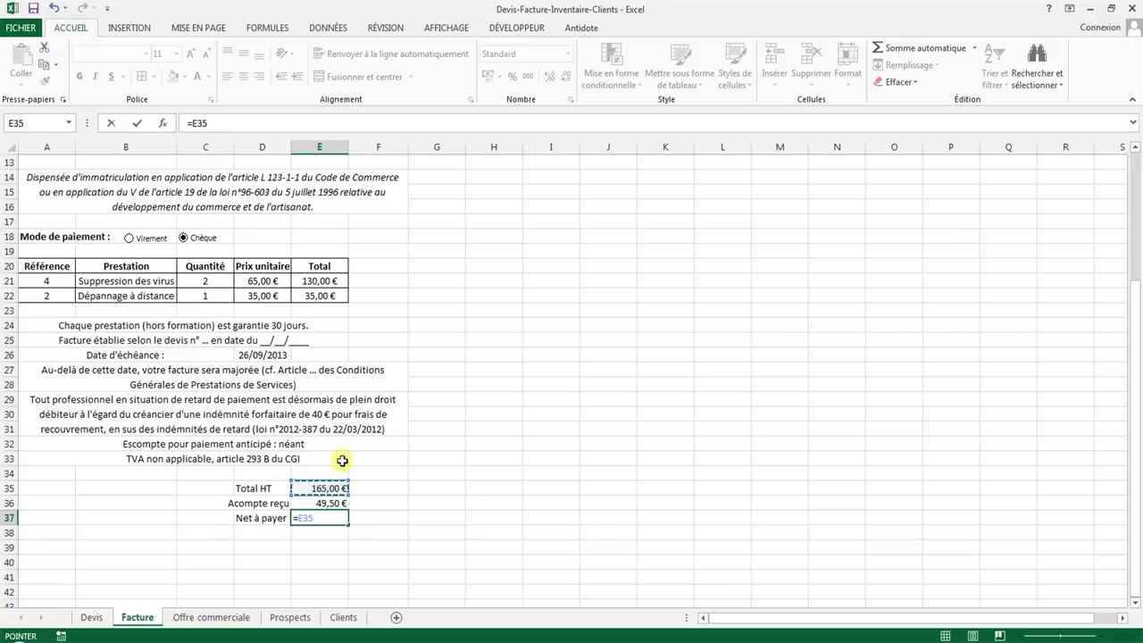
type("-")
key("Up")
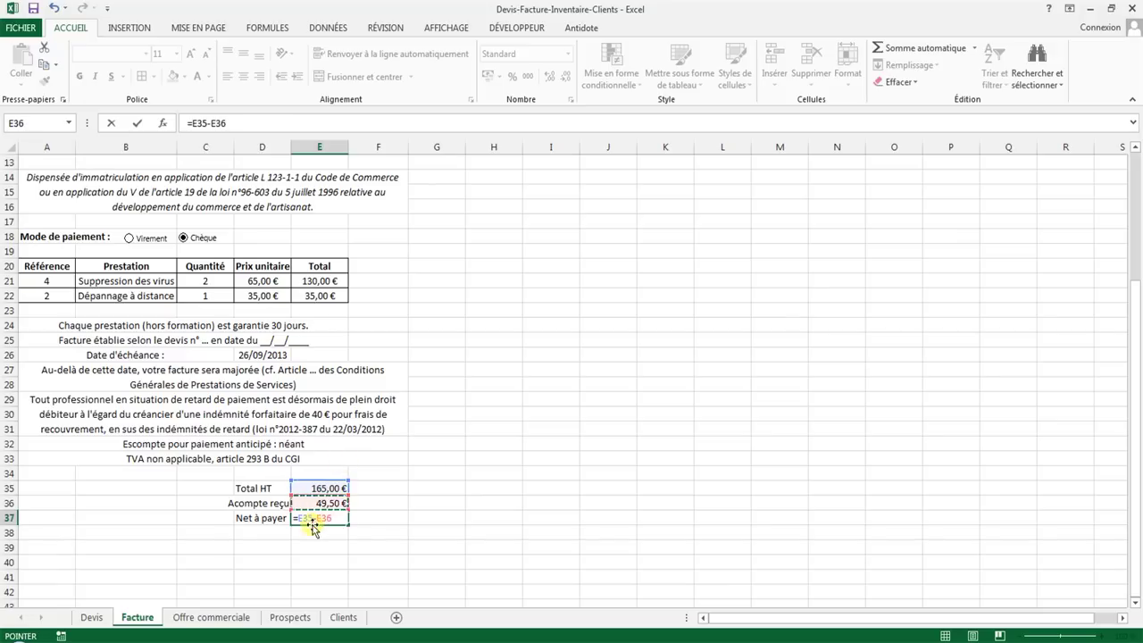
key("Return")
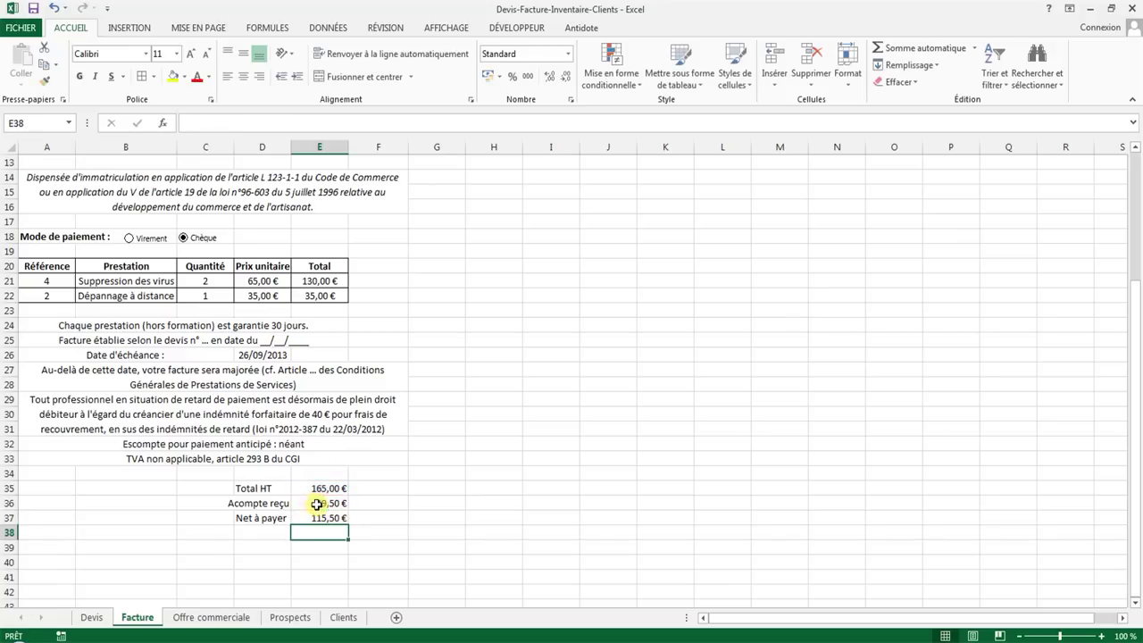
scroll(259, 369, "down", 2)
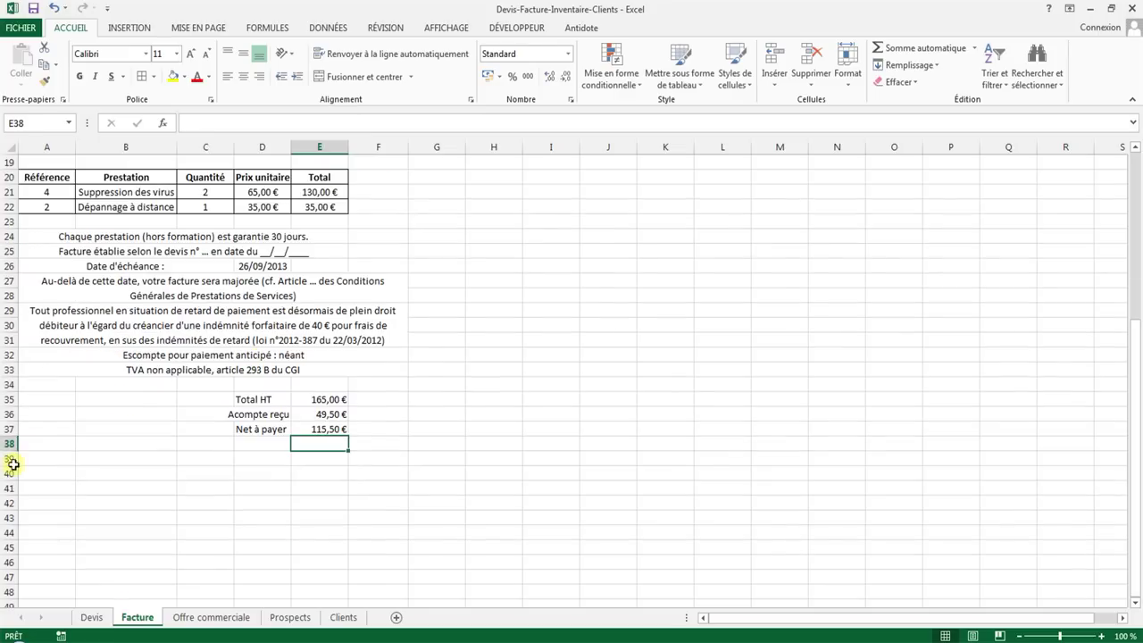
left_click(37, 458)
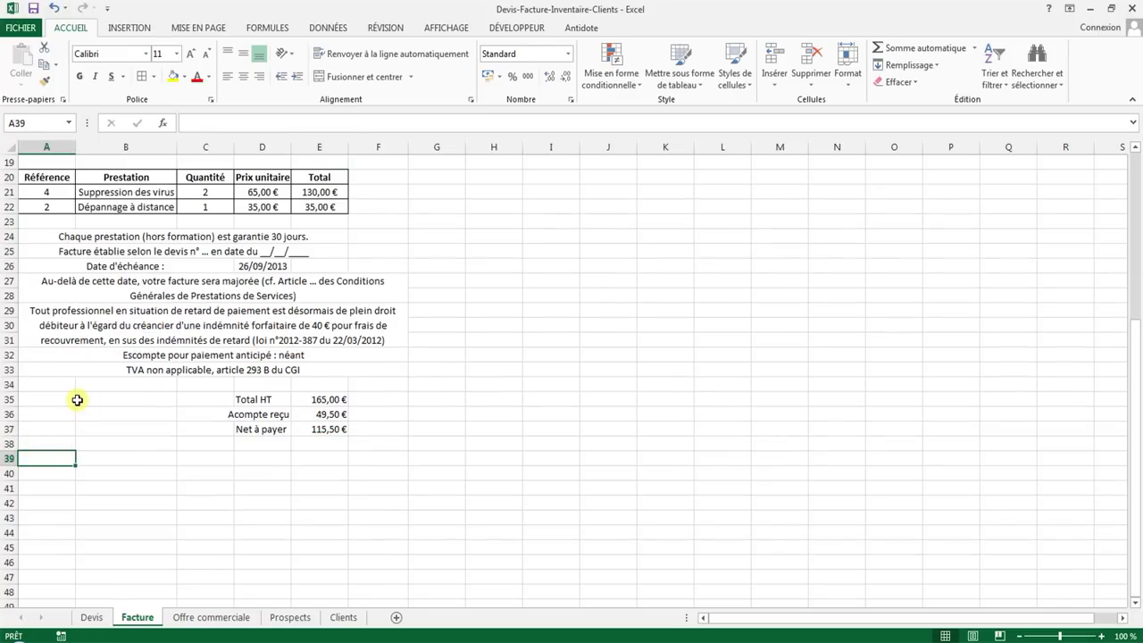
type("Le p")
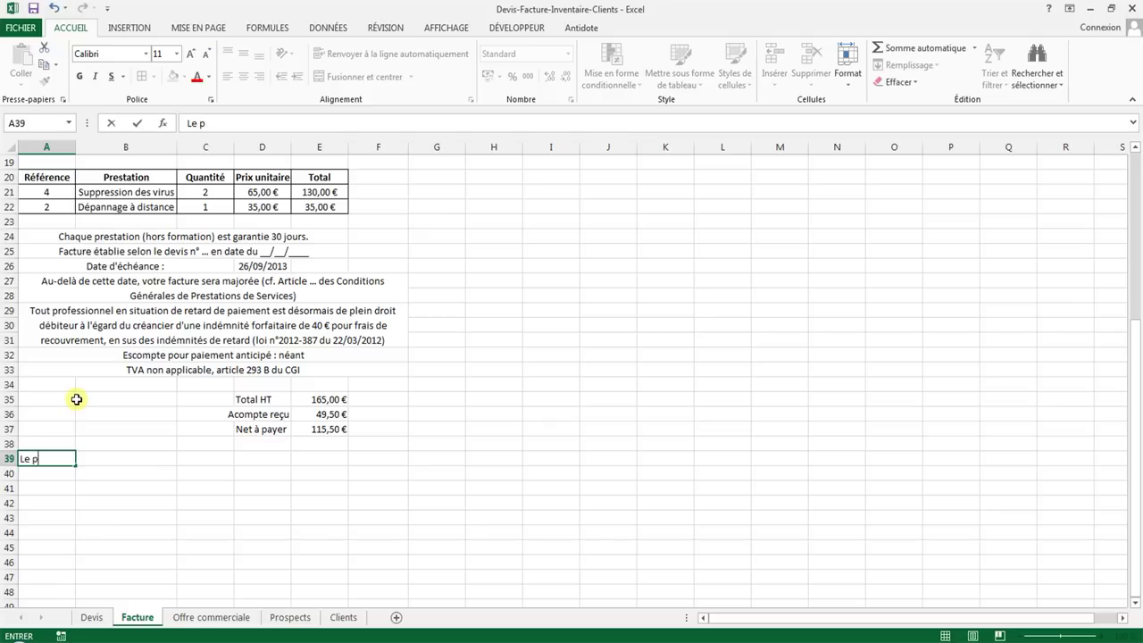
type("aiement doi")
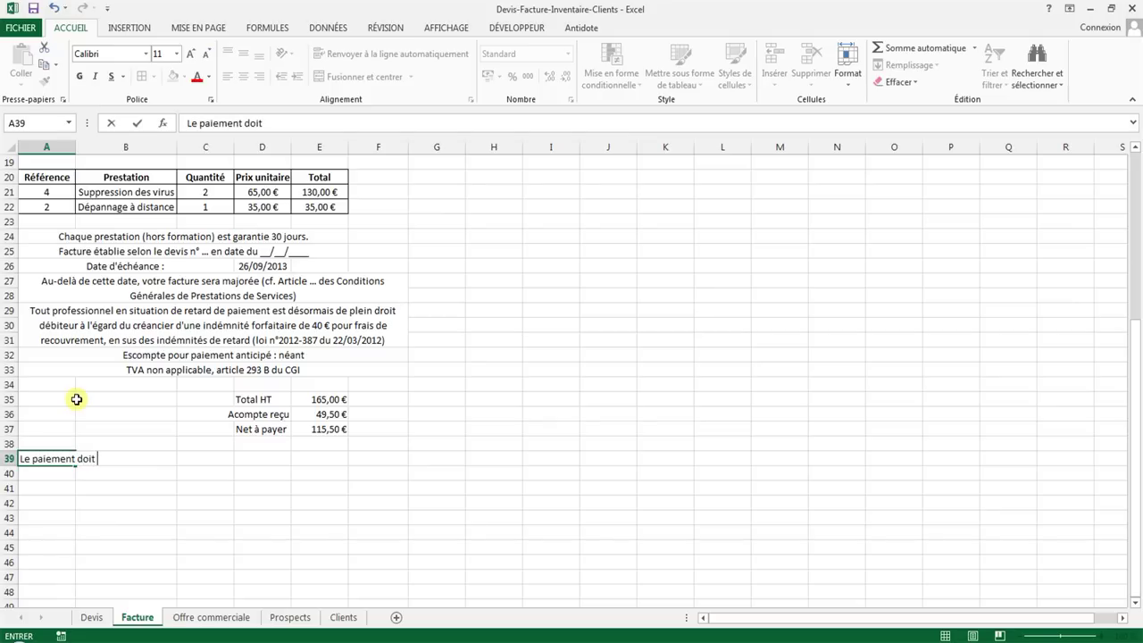
type("tre effe")
type("ctué")
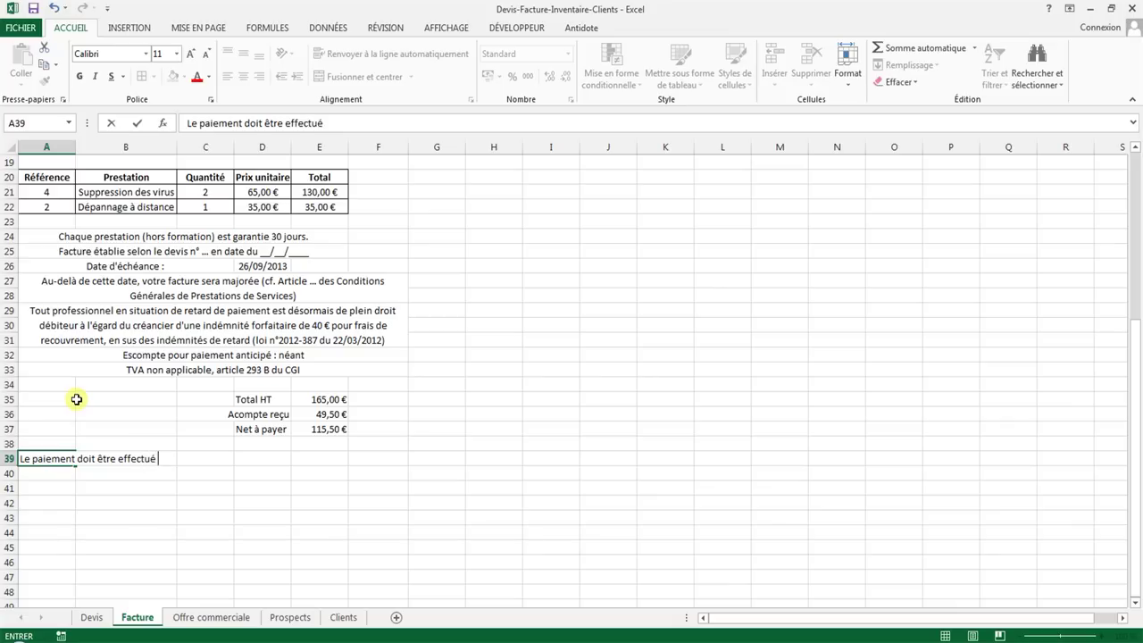
type("par virement bancair")
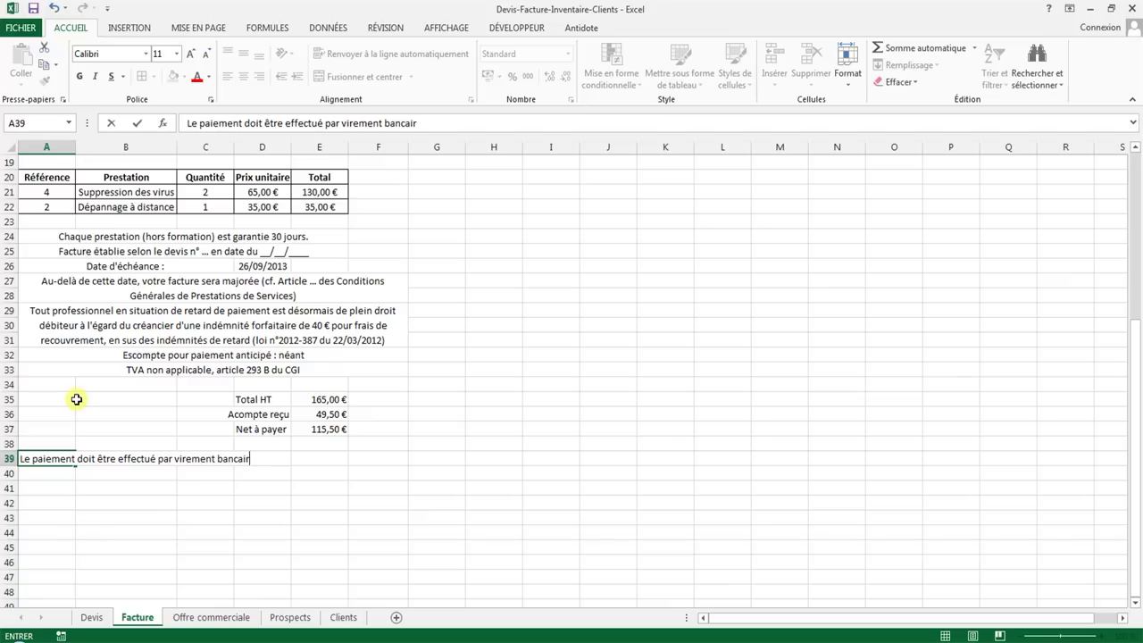
type("e ou par")
type(" chèque à l'or")
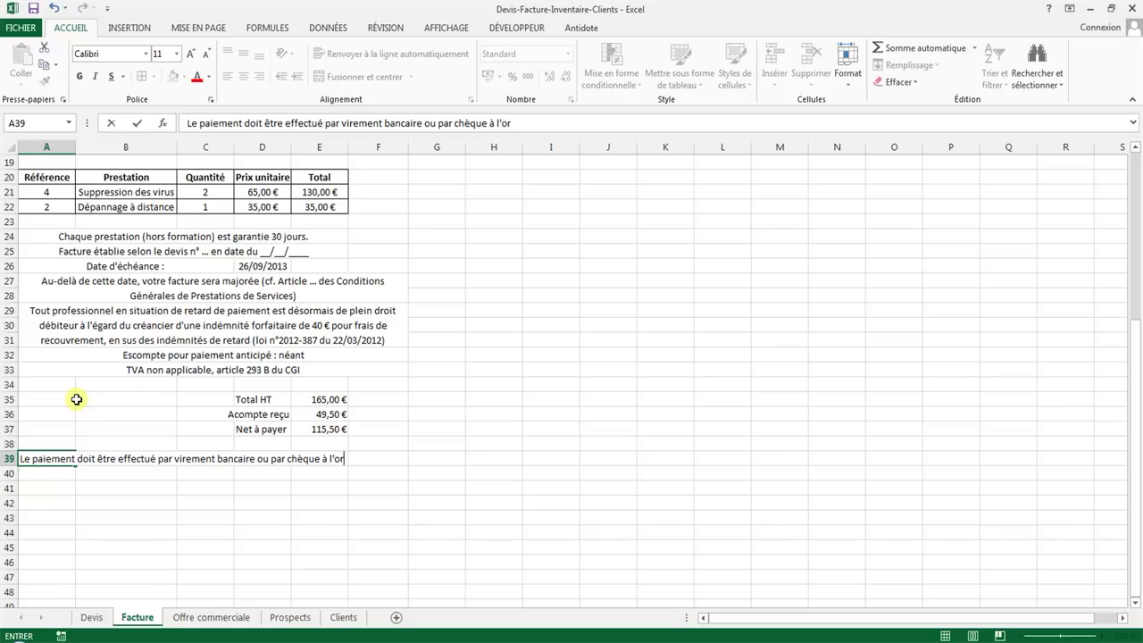
type("dre de Socié")
type("té fictive.")
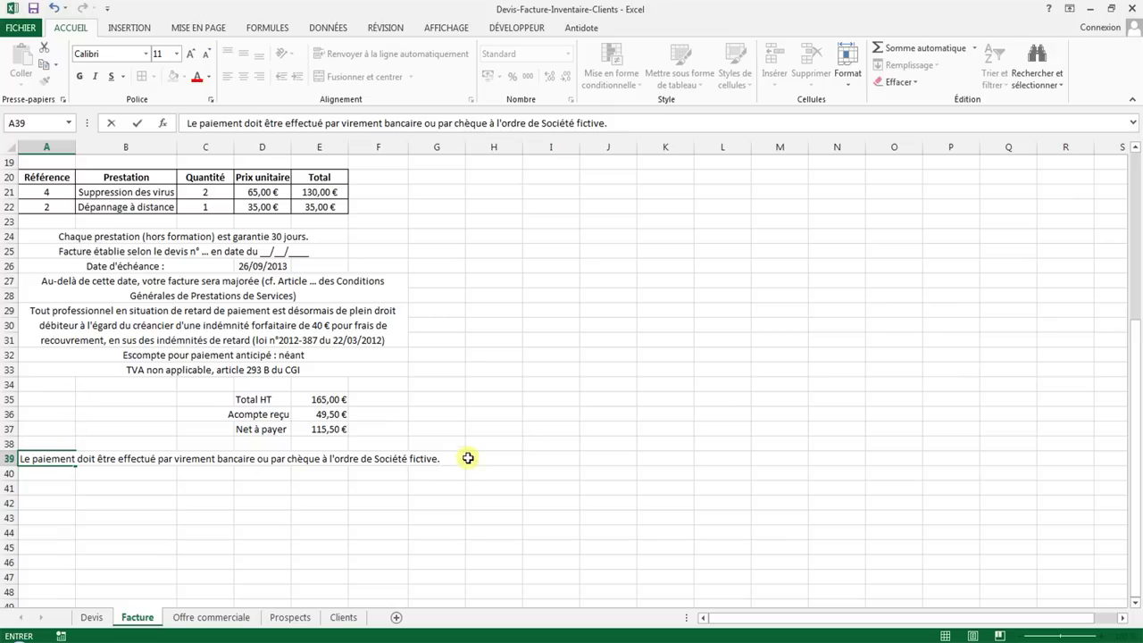
left_click_drag(441, 458, 20, 460)
key("Delete")
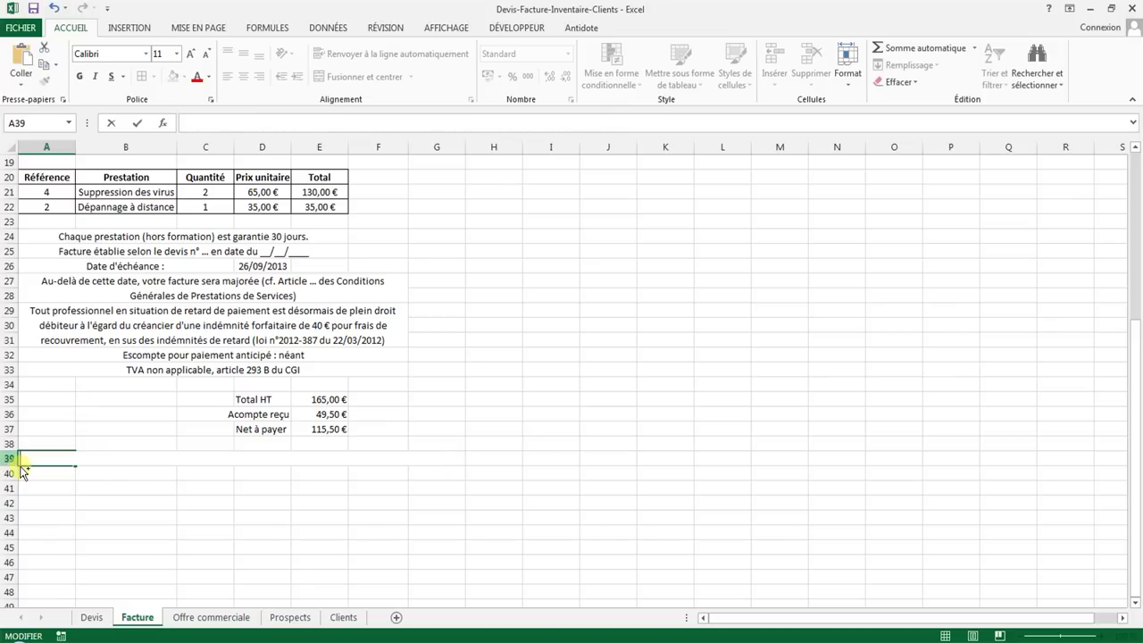
- Enter =MAJUSCULE("Le paiement doit être effectué par virement bancaire ou par chèque…") in A39 to show it in capitals
left_click(51, 449)
left_click(49, 460)
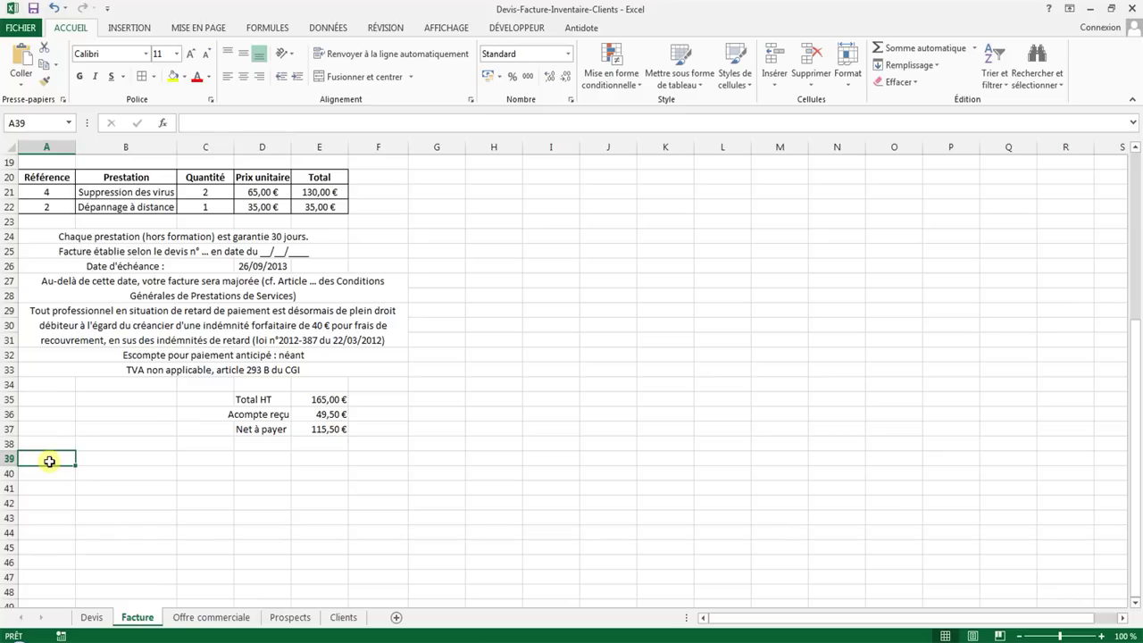
type("=M")
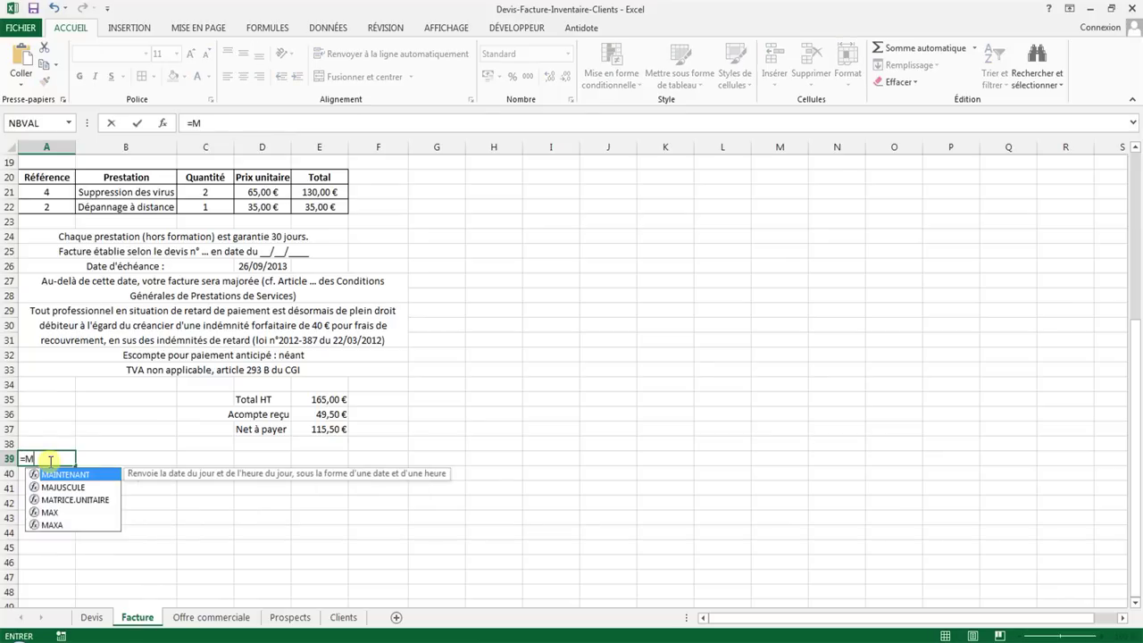
type("AJUSCULE")
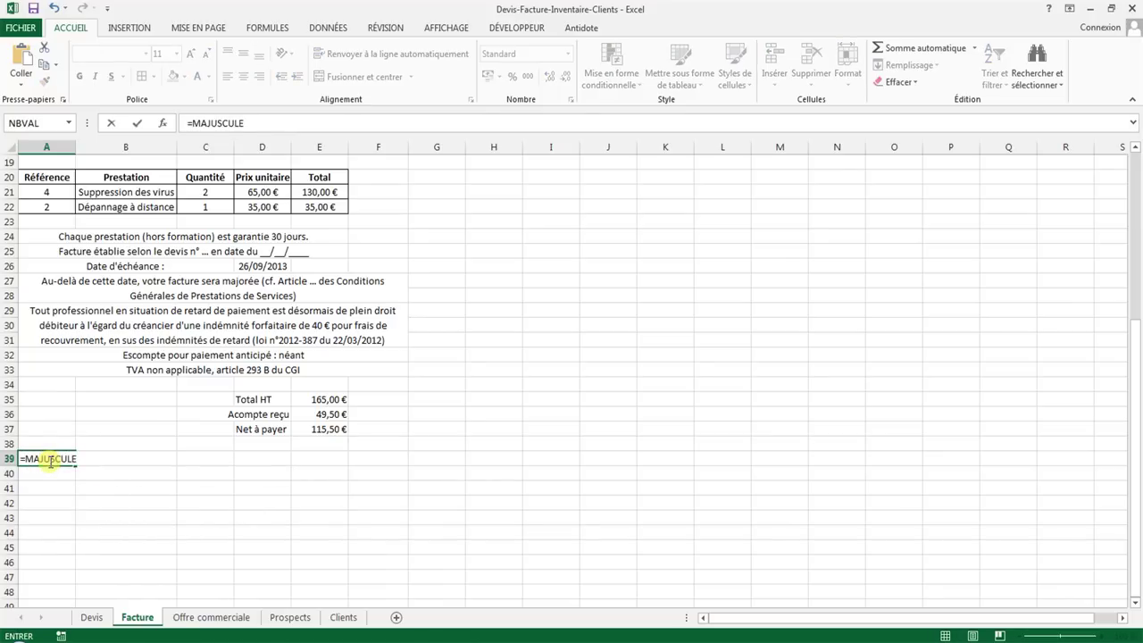
type("(")
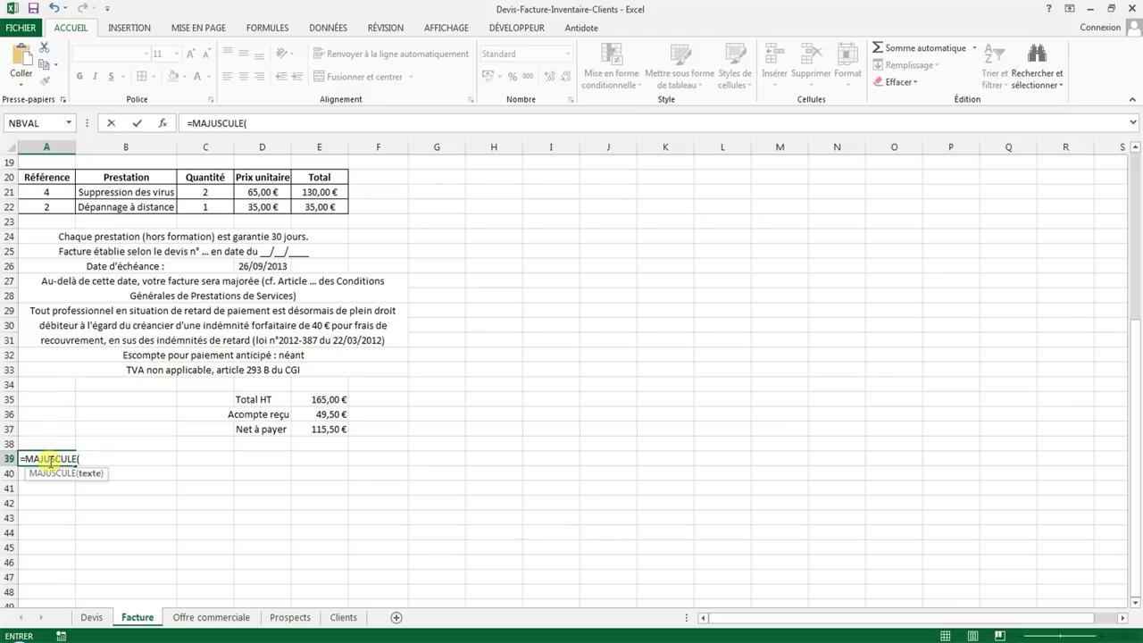
type("\"Le paiement doit être effectué par virement bancaire ou par chèque à l'ordre de Société fictive.")
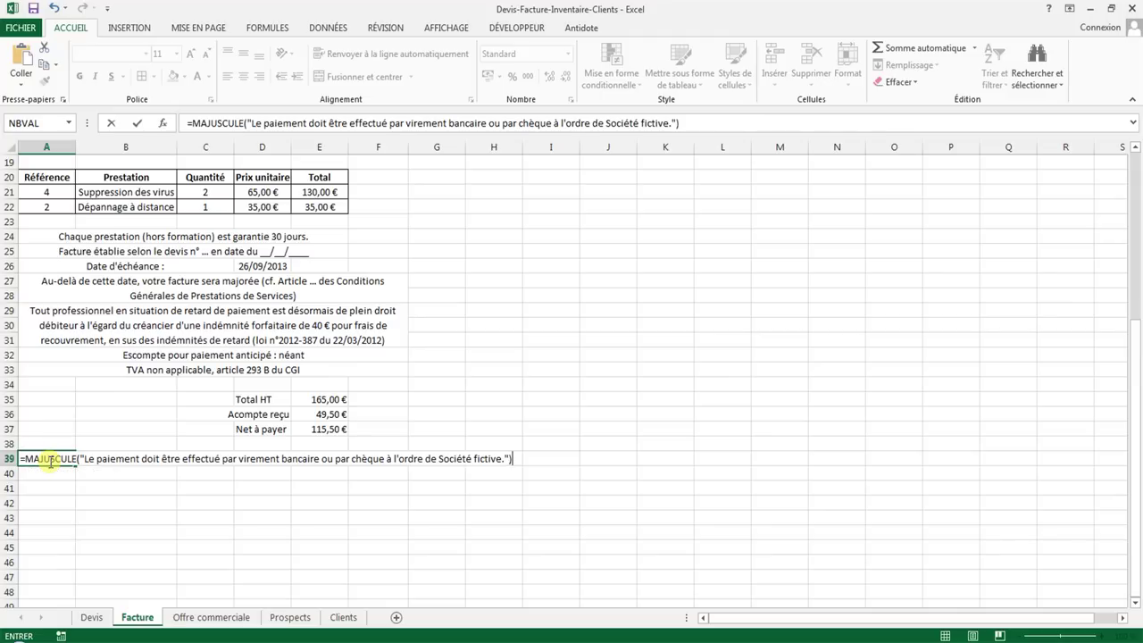
key("Return")
left_click(51, 462)
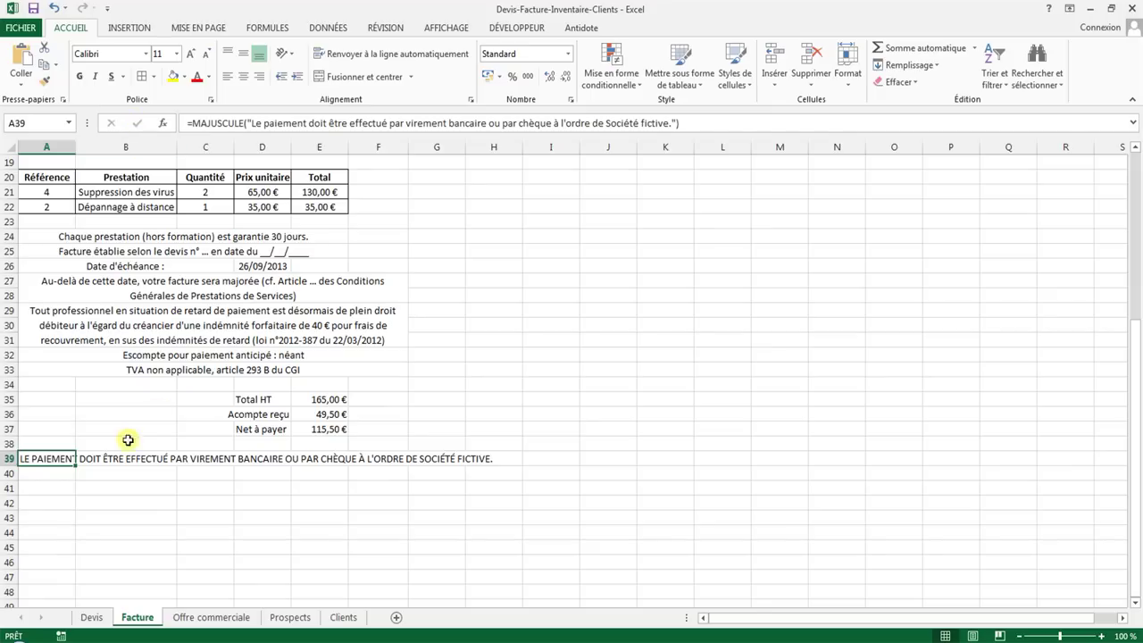
- Merge and centre the uppercase payment line across A39:G39
left_click_drag(52, 460, 402, 460)
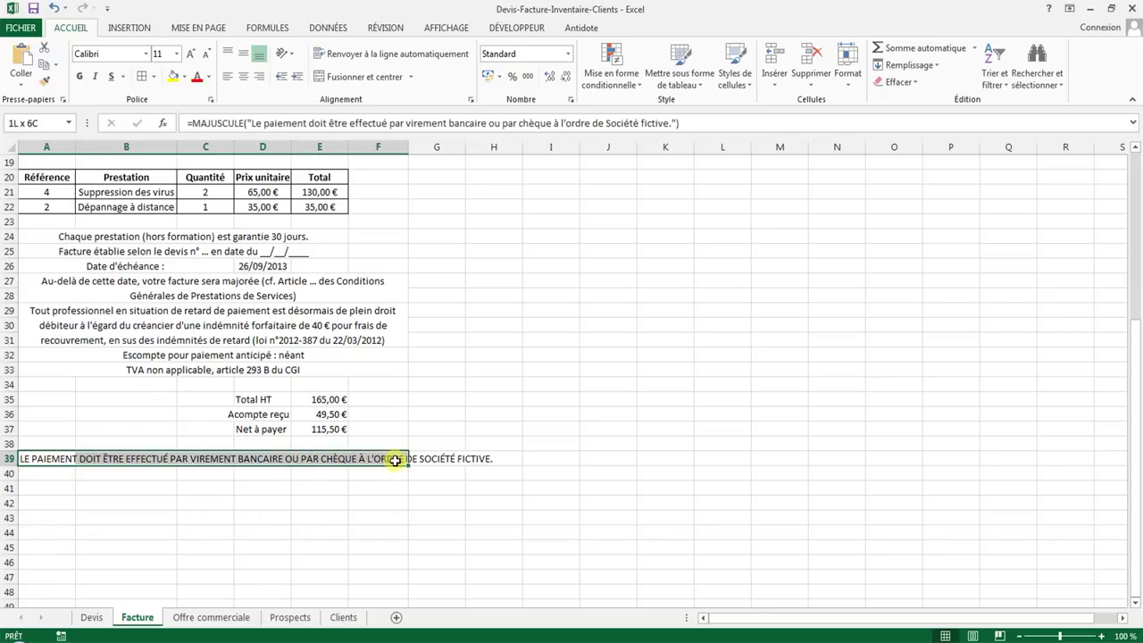
left_click(364, 79)
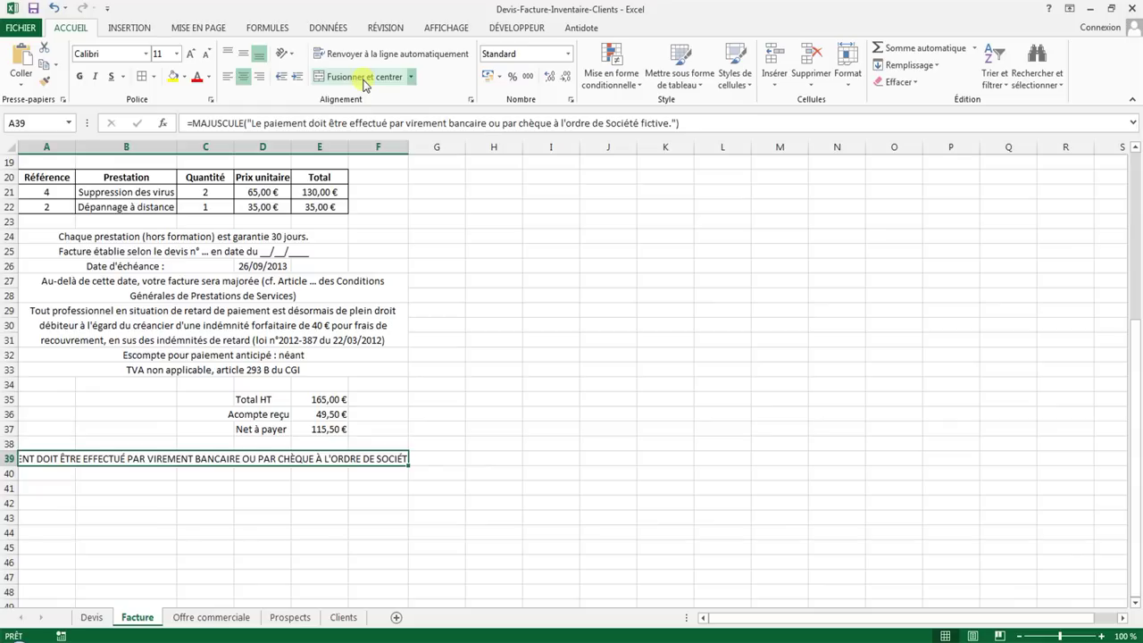
left_click_drag(398, 459, 428, 461)
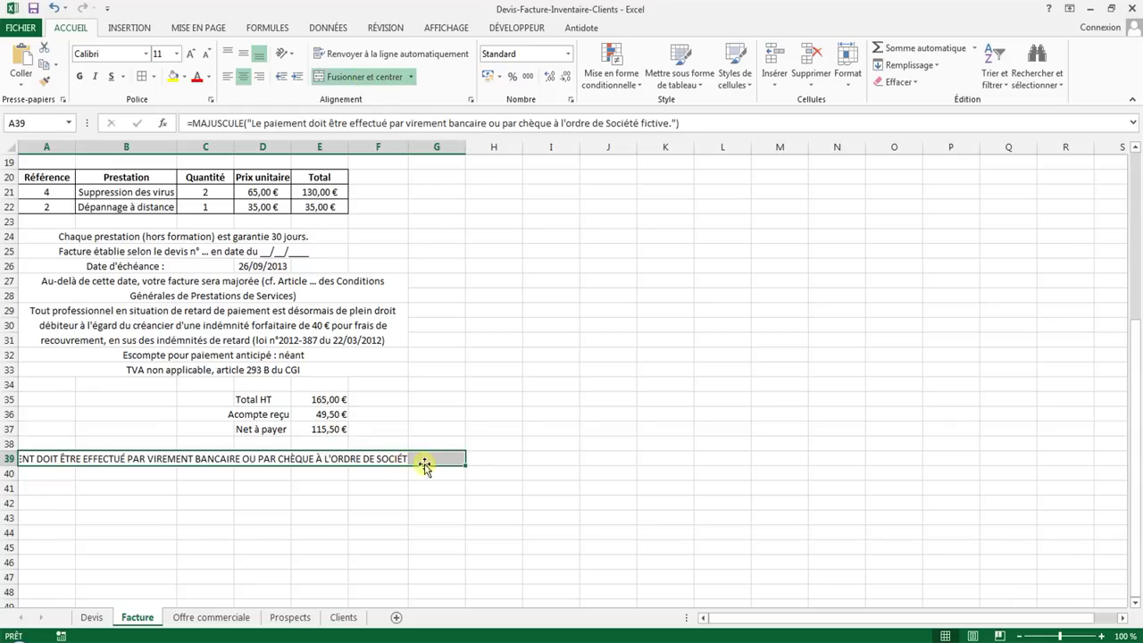
left_click(334, 79)
left_click(335, 79)
left_click(335, 79)
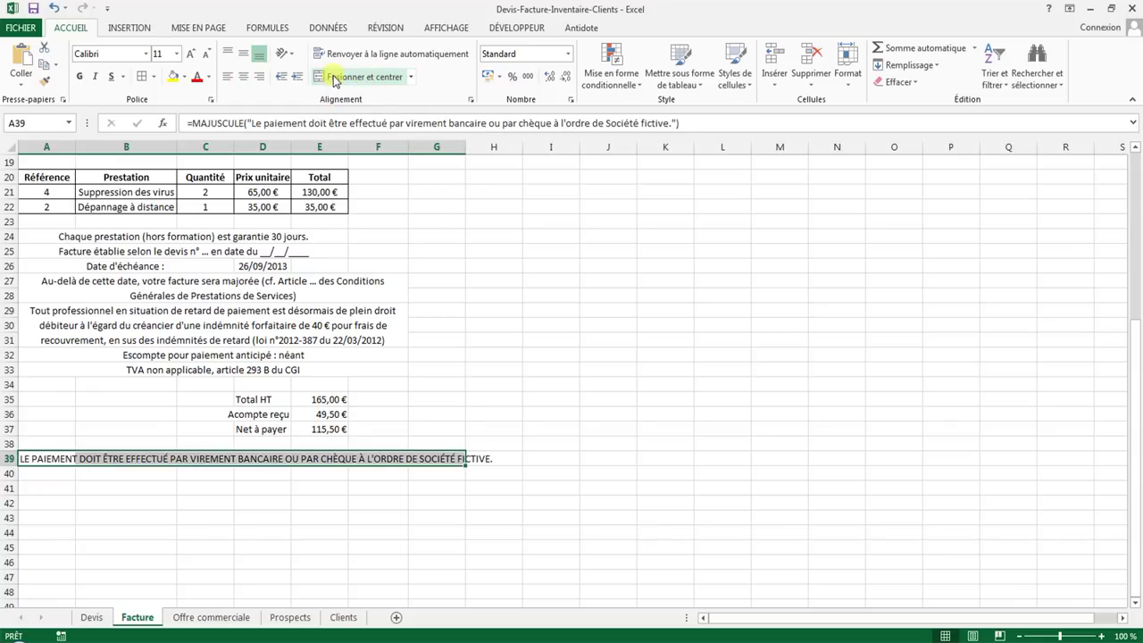
- Make the merged payment line in row 39 bold
left_click(80, 76)
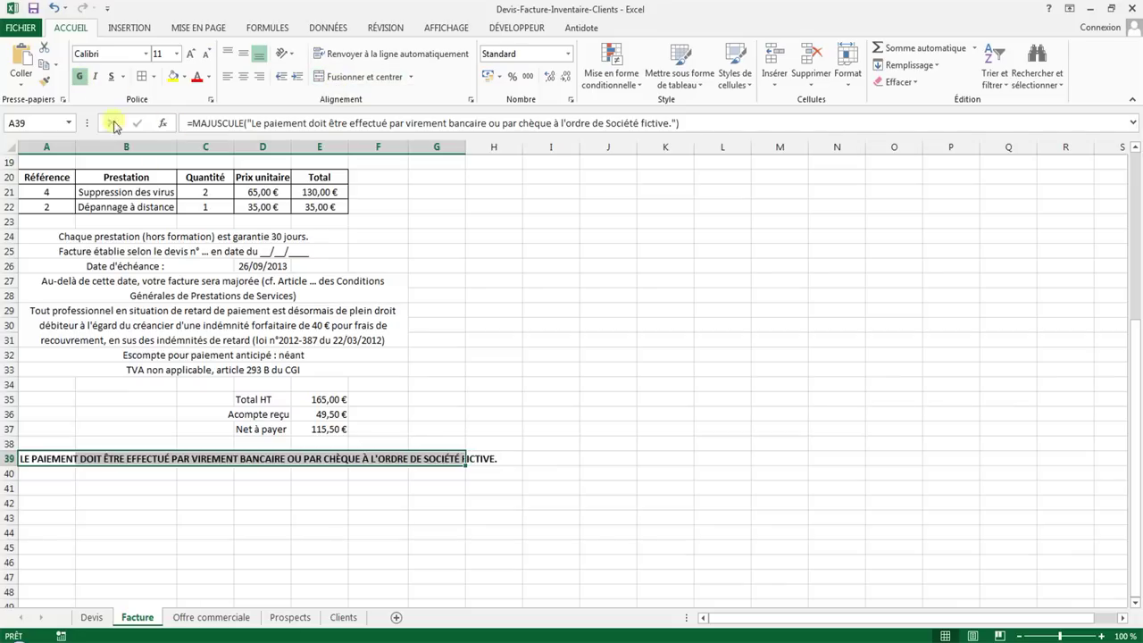
left_click(214, 299)
scroll(214, 300, "up", 3)
scroll(223, 322, "up", 3)
- Set the first invoice line to reference 8 (Windows installation, 70,00 €) and choose Virement as payment mode
left_click(382, 315)
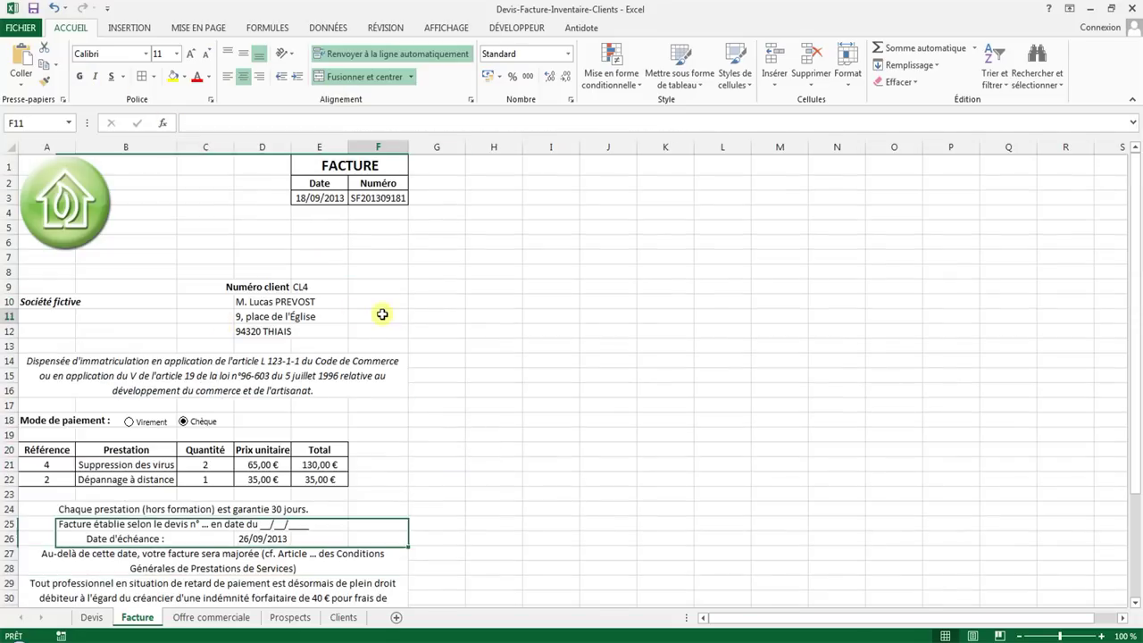
left_click(56, 464)
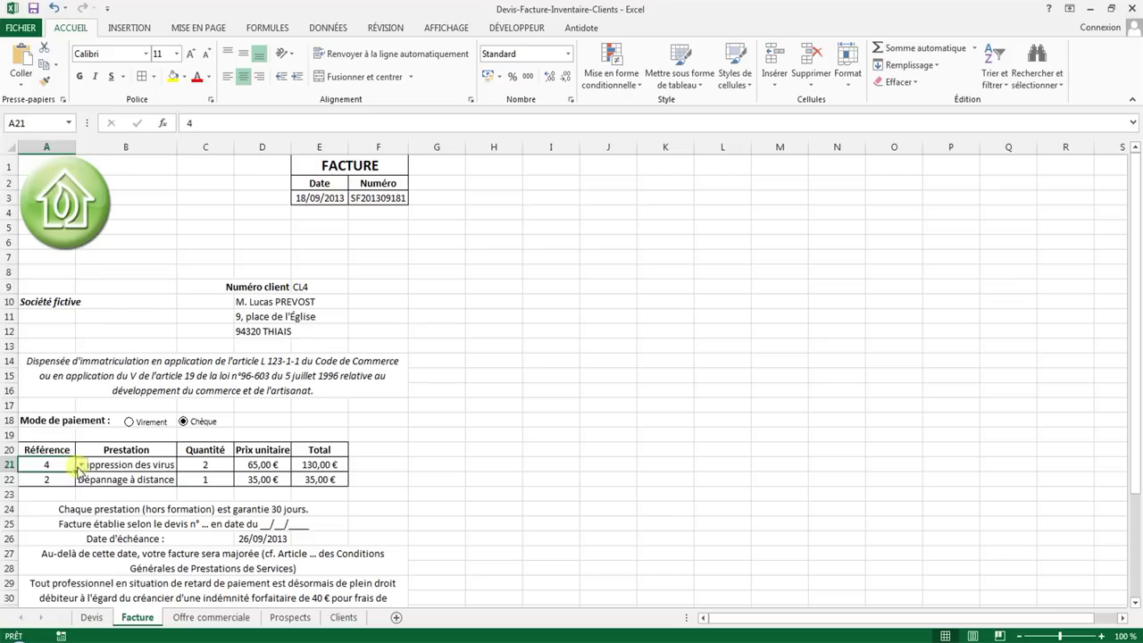
left_click(81, 465)
left_click(67, 516)
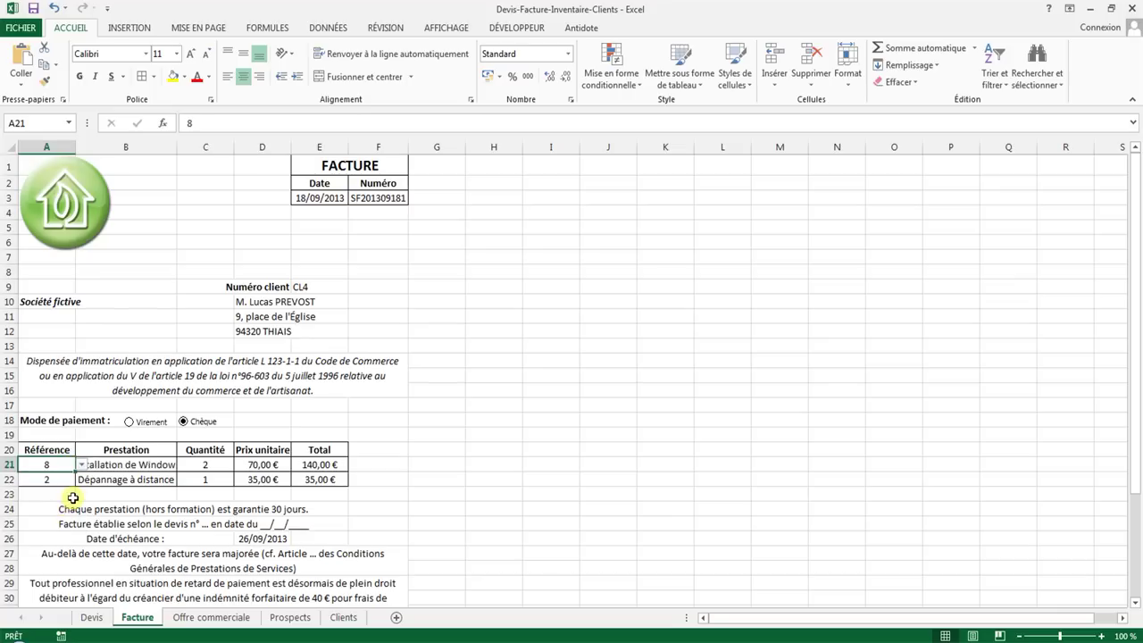
left_click(134, 421)
left_click(335, 401)
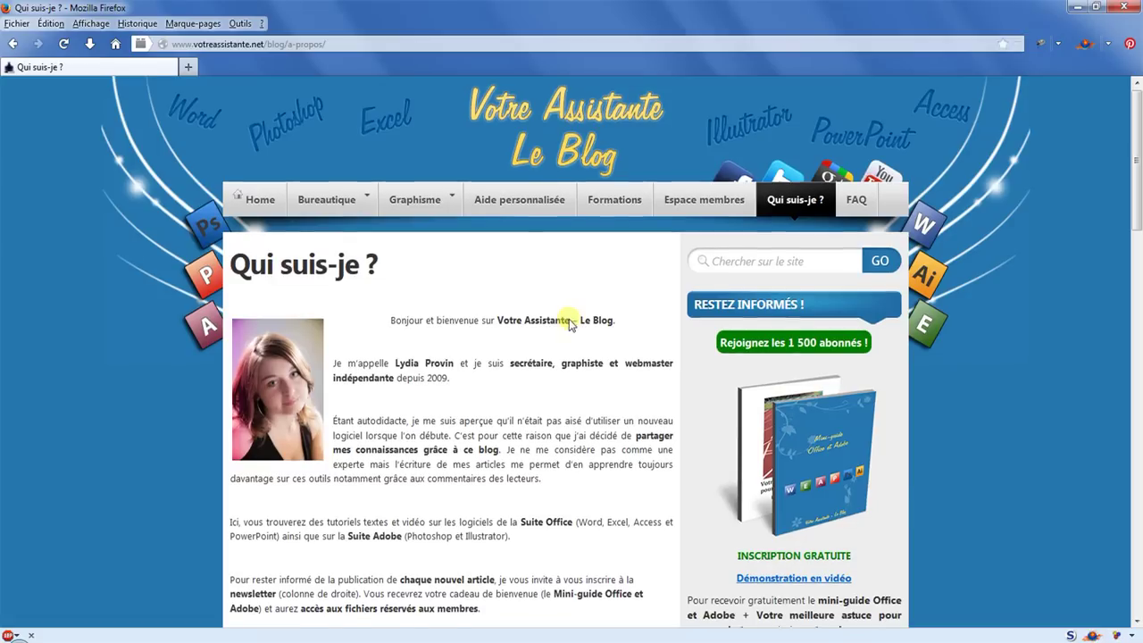
scroll(569, 319, "down", 5)
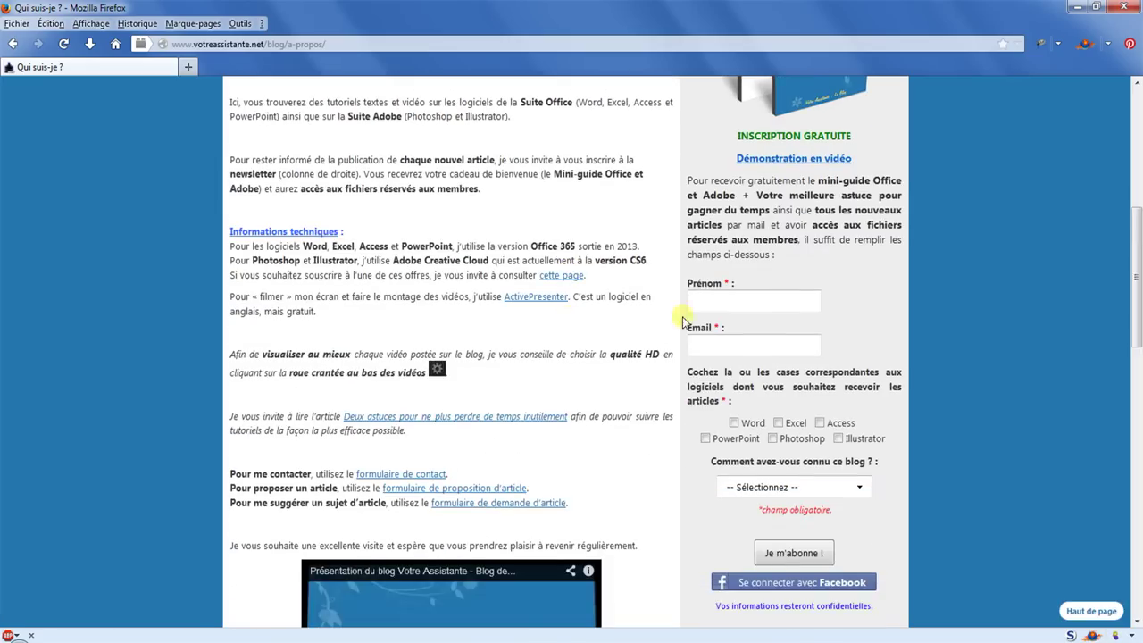
left_click(743, 304)
left_click(740, 349)
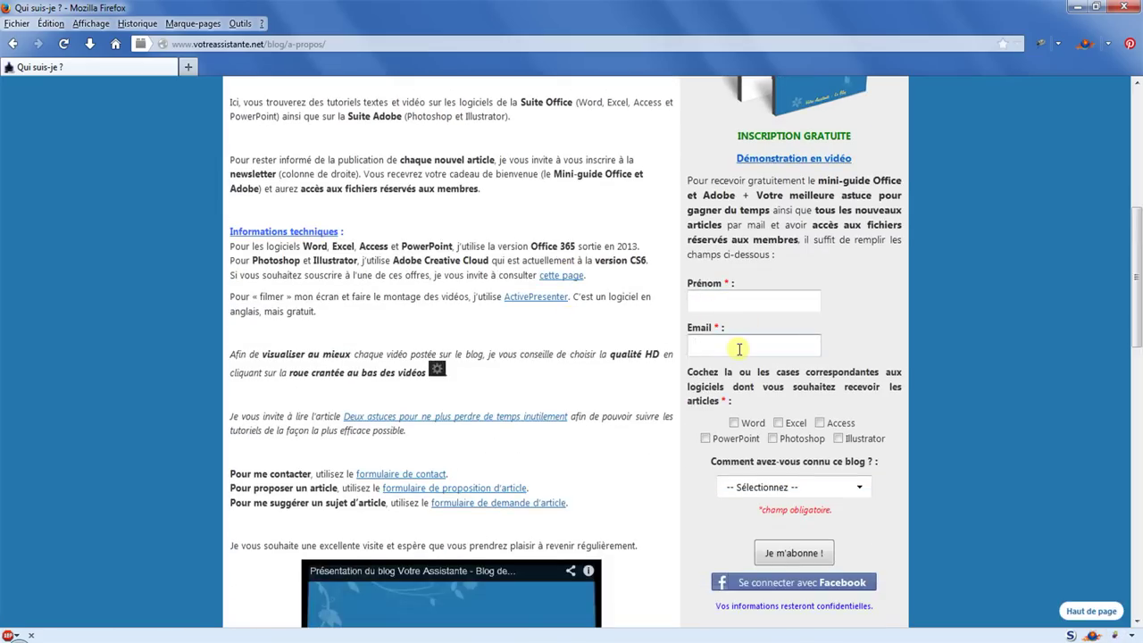
left_click(743, 375)
scroll(885, 302, "up", 5)
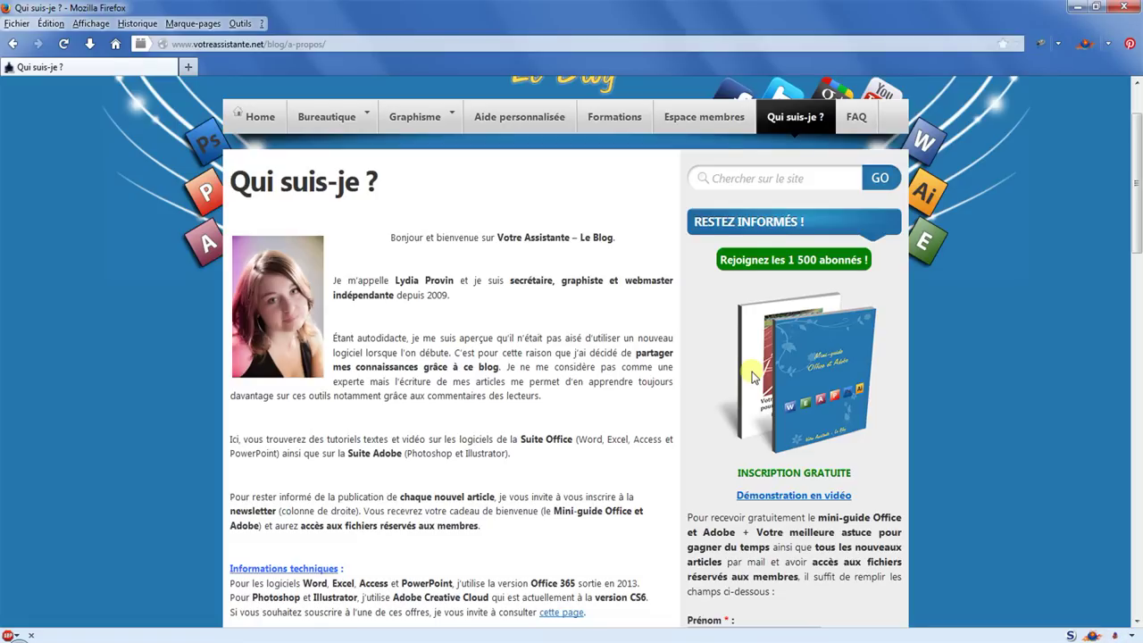
scroll(750, 370, "up", 2)
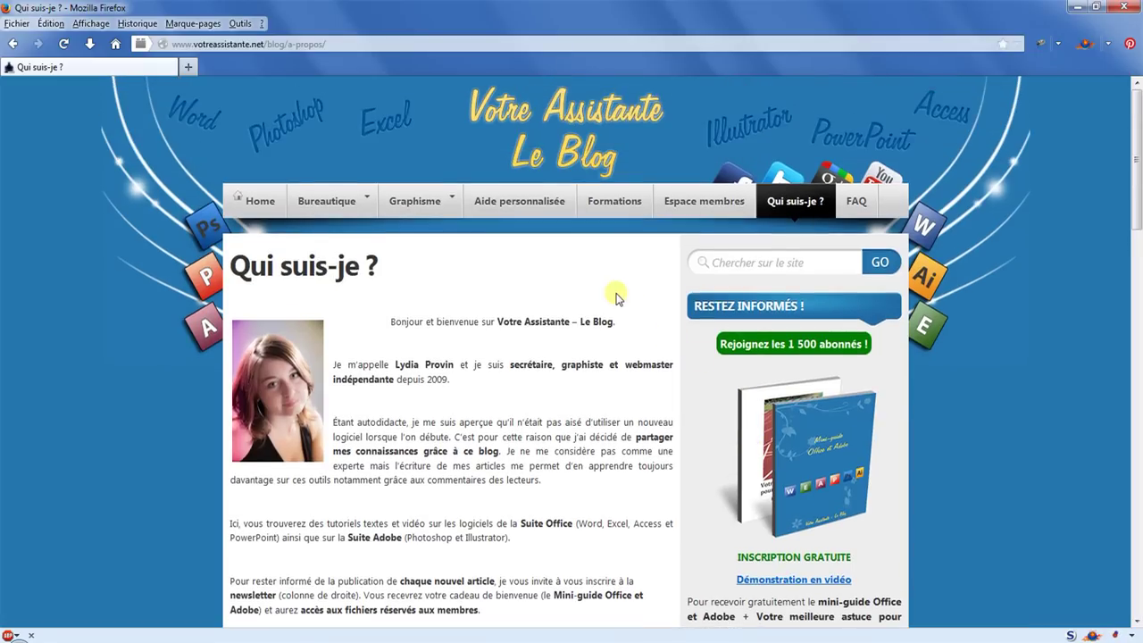